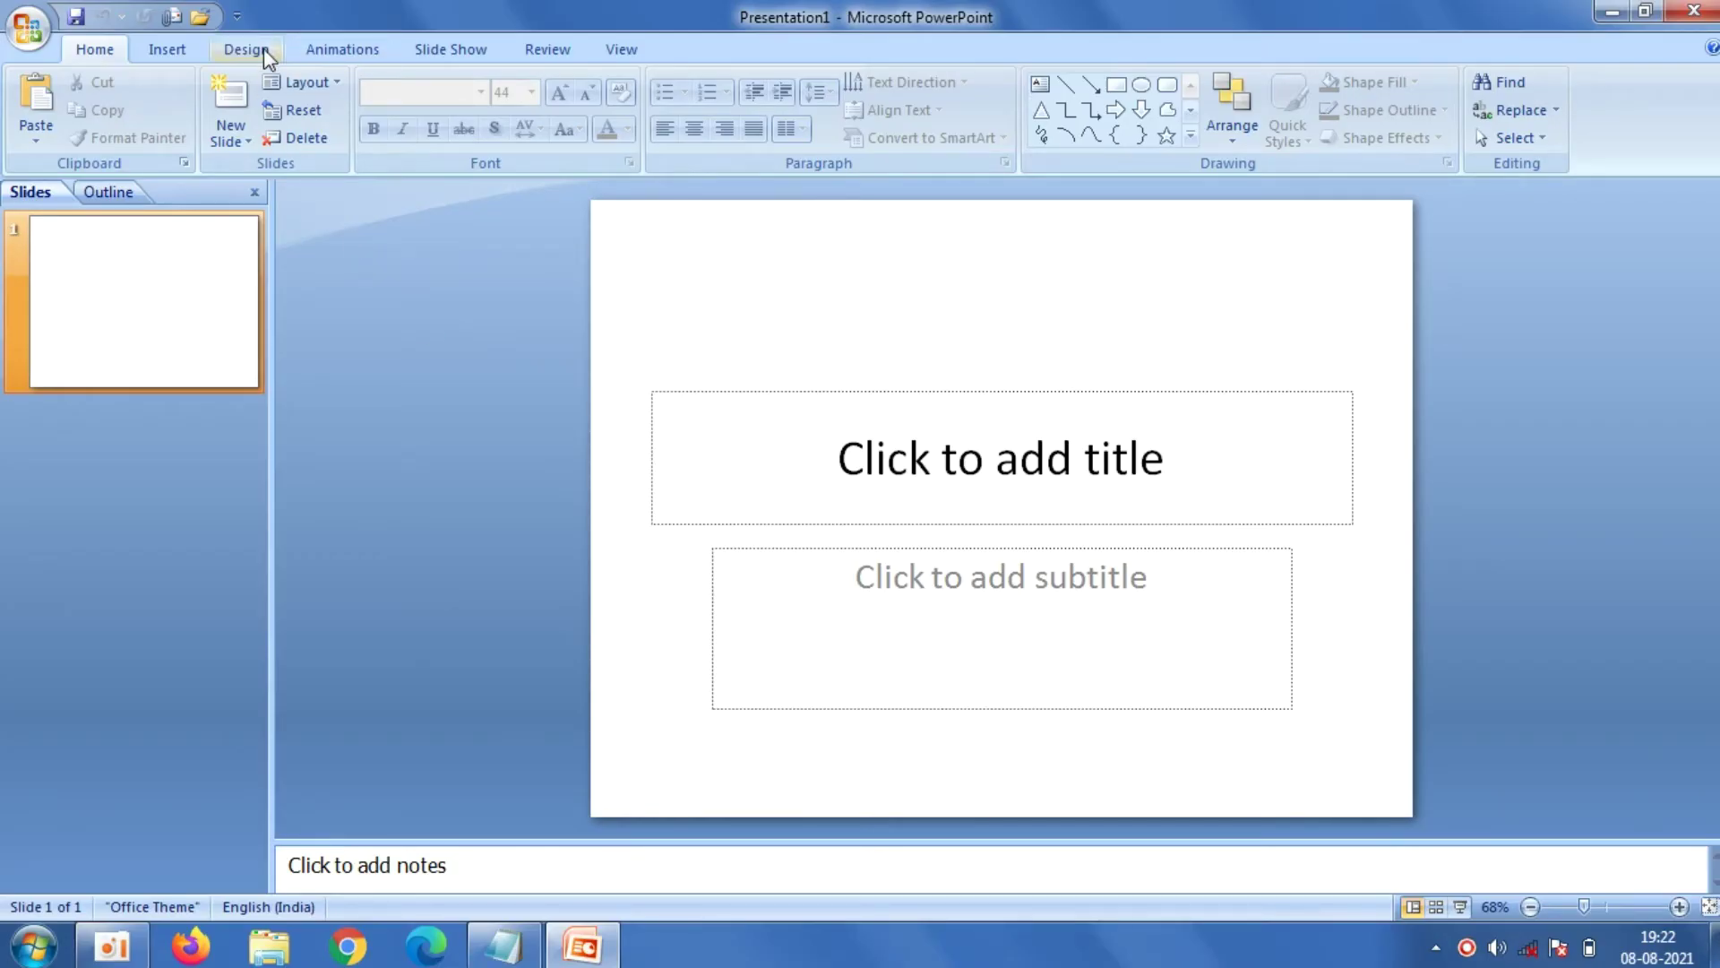
# Apply the Concourse theme, save custom theme colours with a yellow Accent 1, and set a black background style
pyautogui.click(259, 50)
pyautogui.click(677, 108)
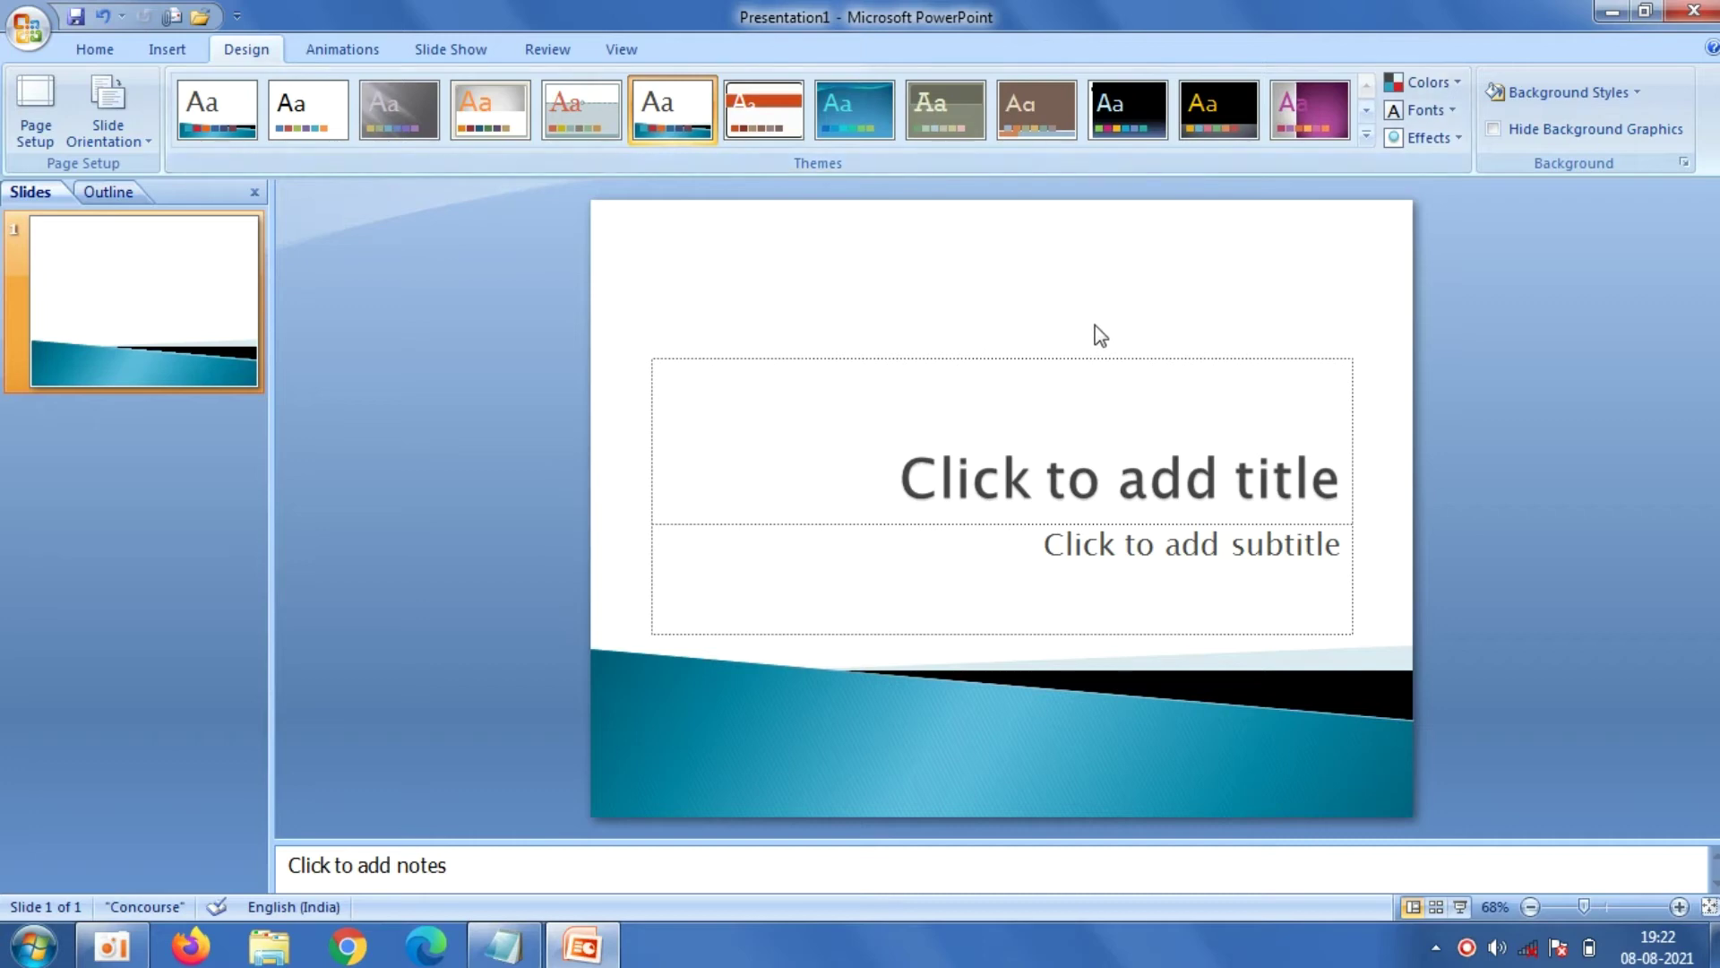
pyautogui.click(1424, 83)
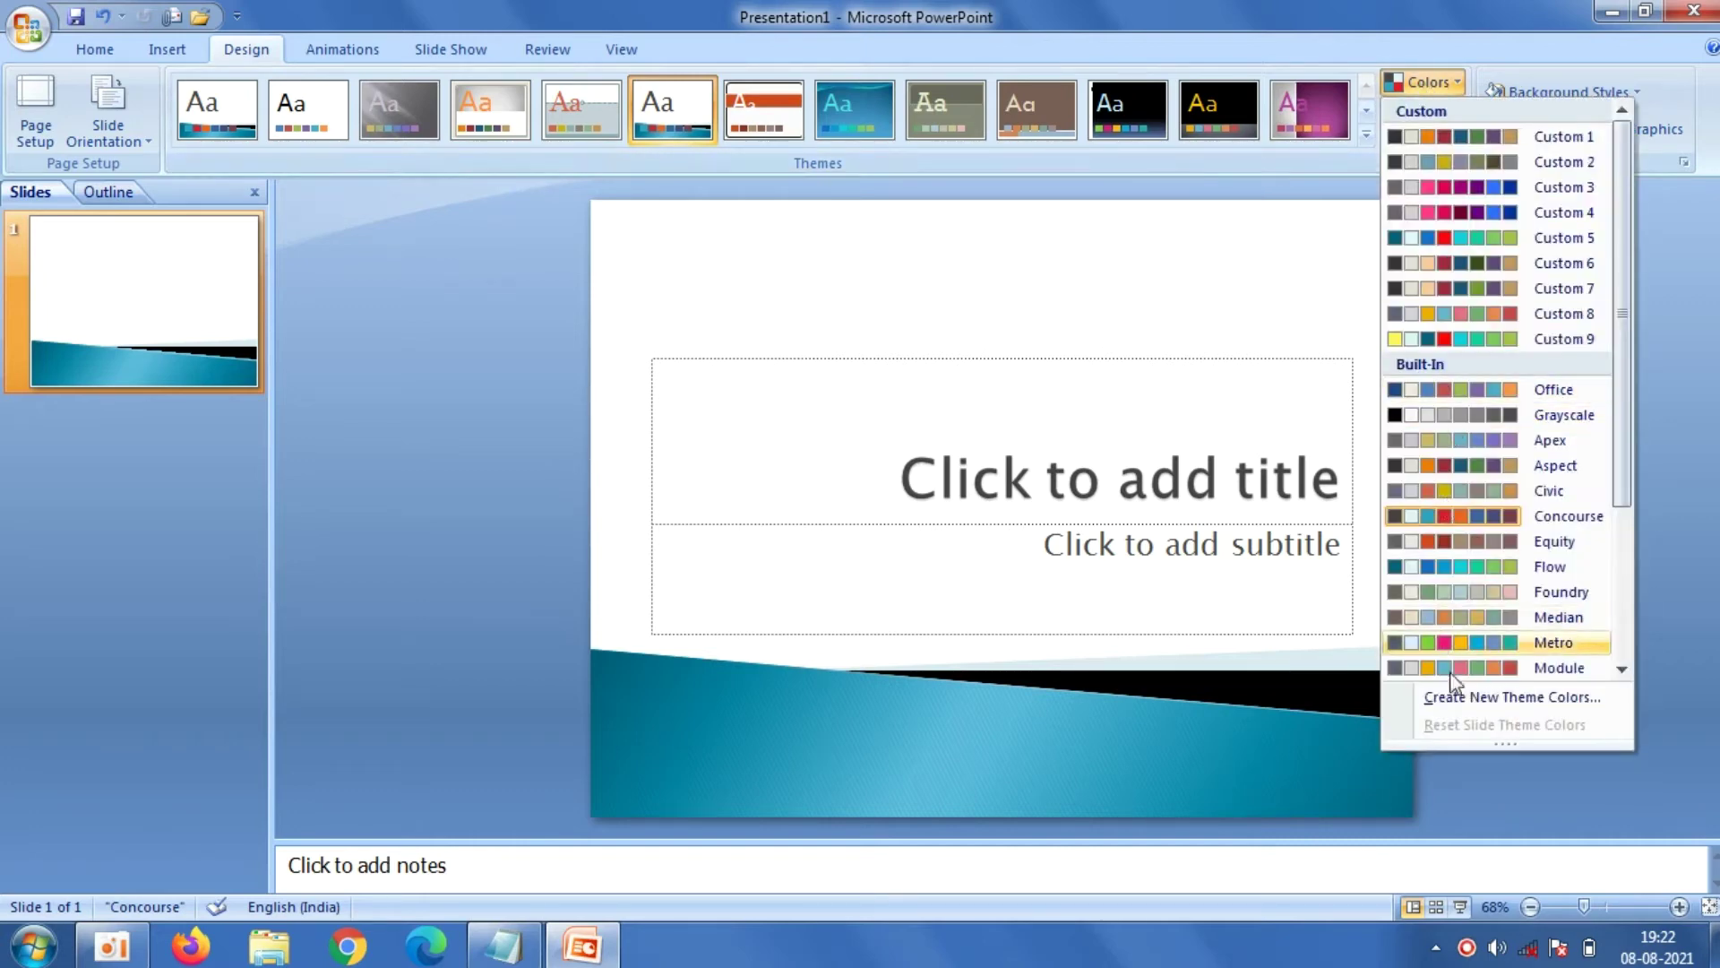
pyautogui.click(1459, 697)
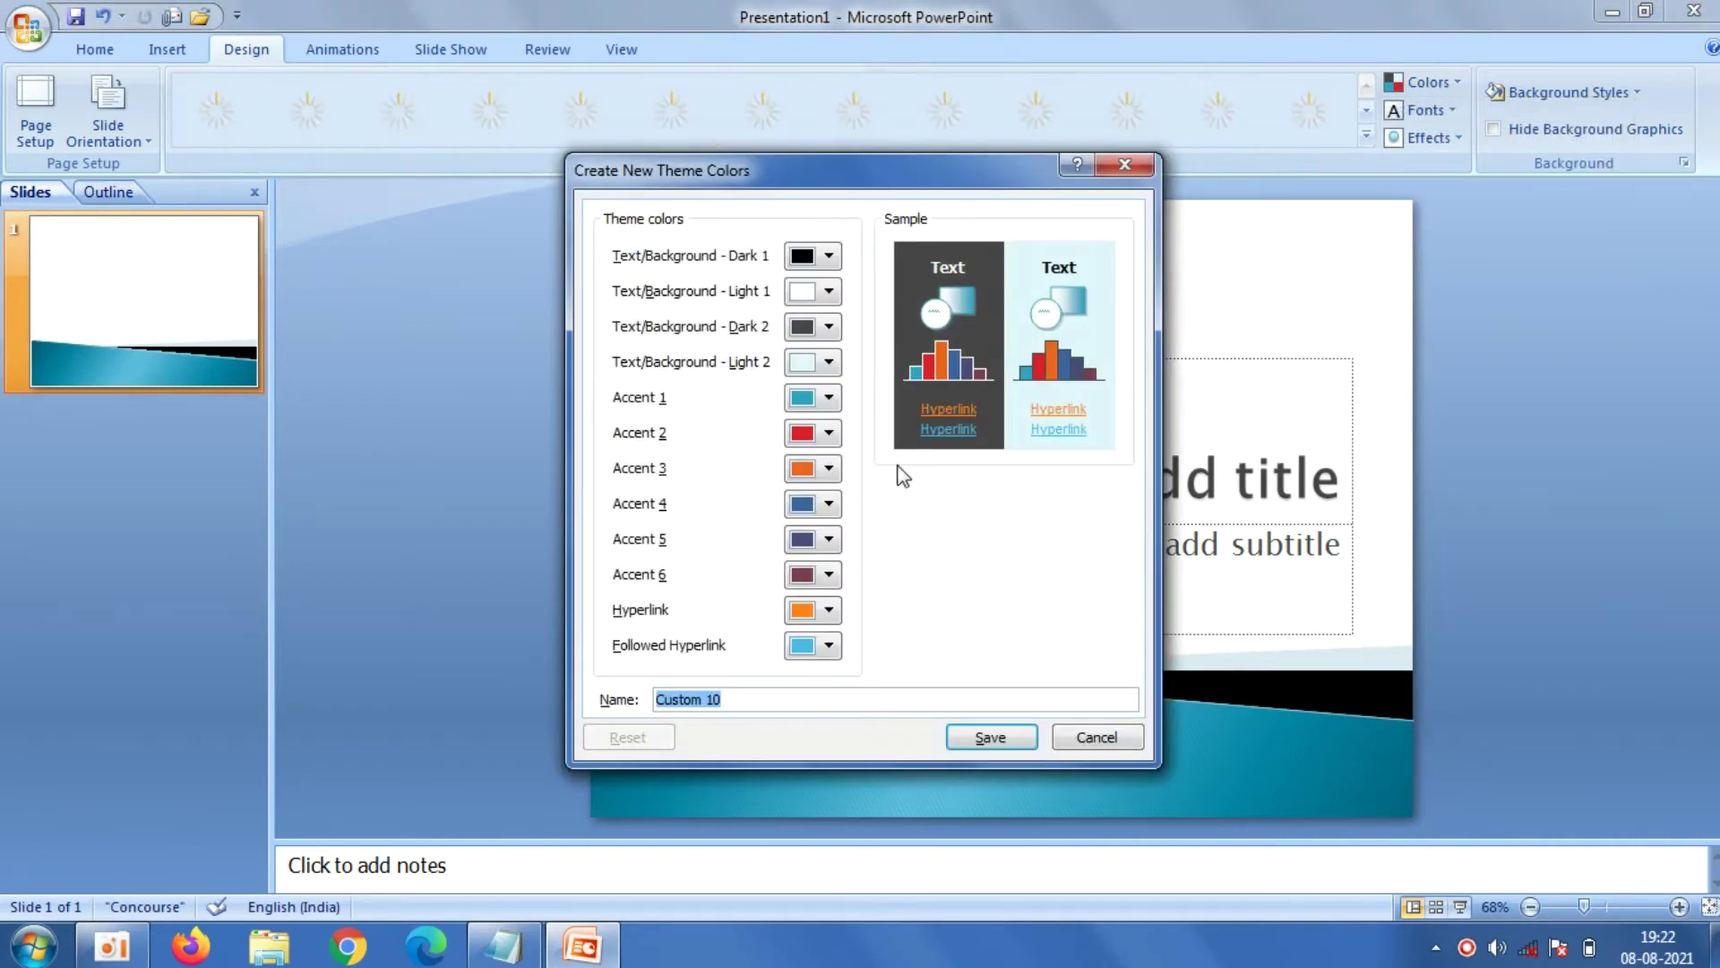
pyautogui.click(828, 398)
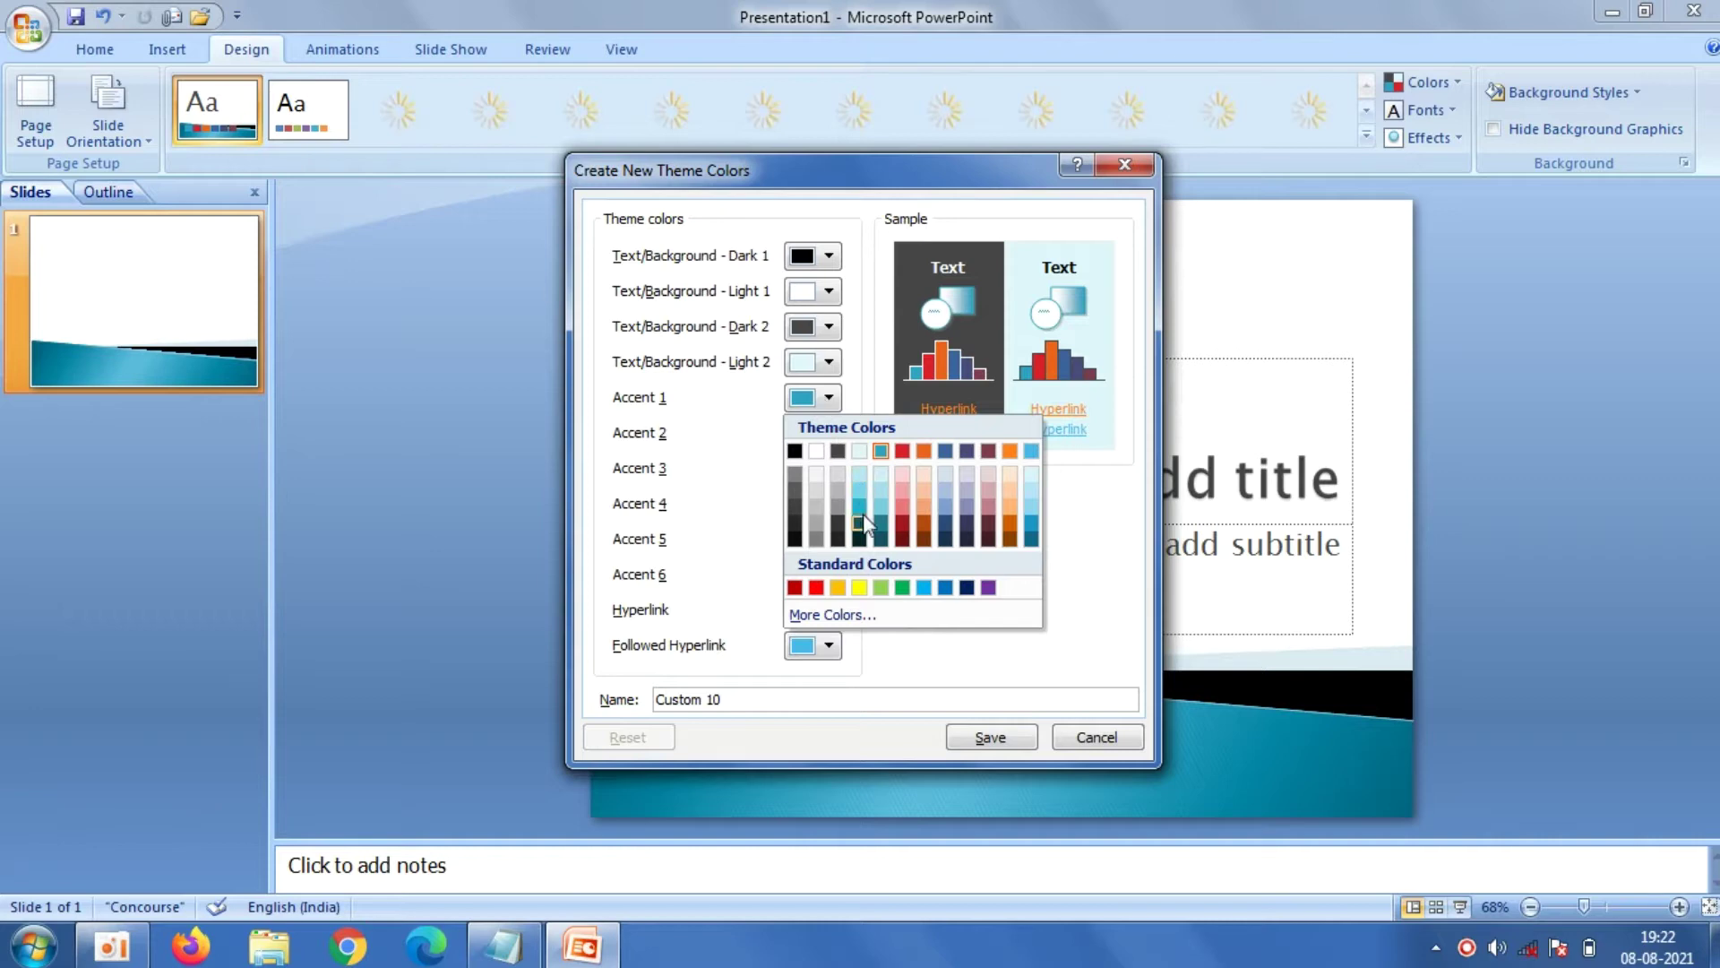
pyautogui.click(859, 588)
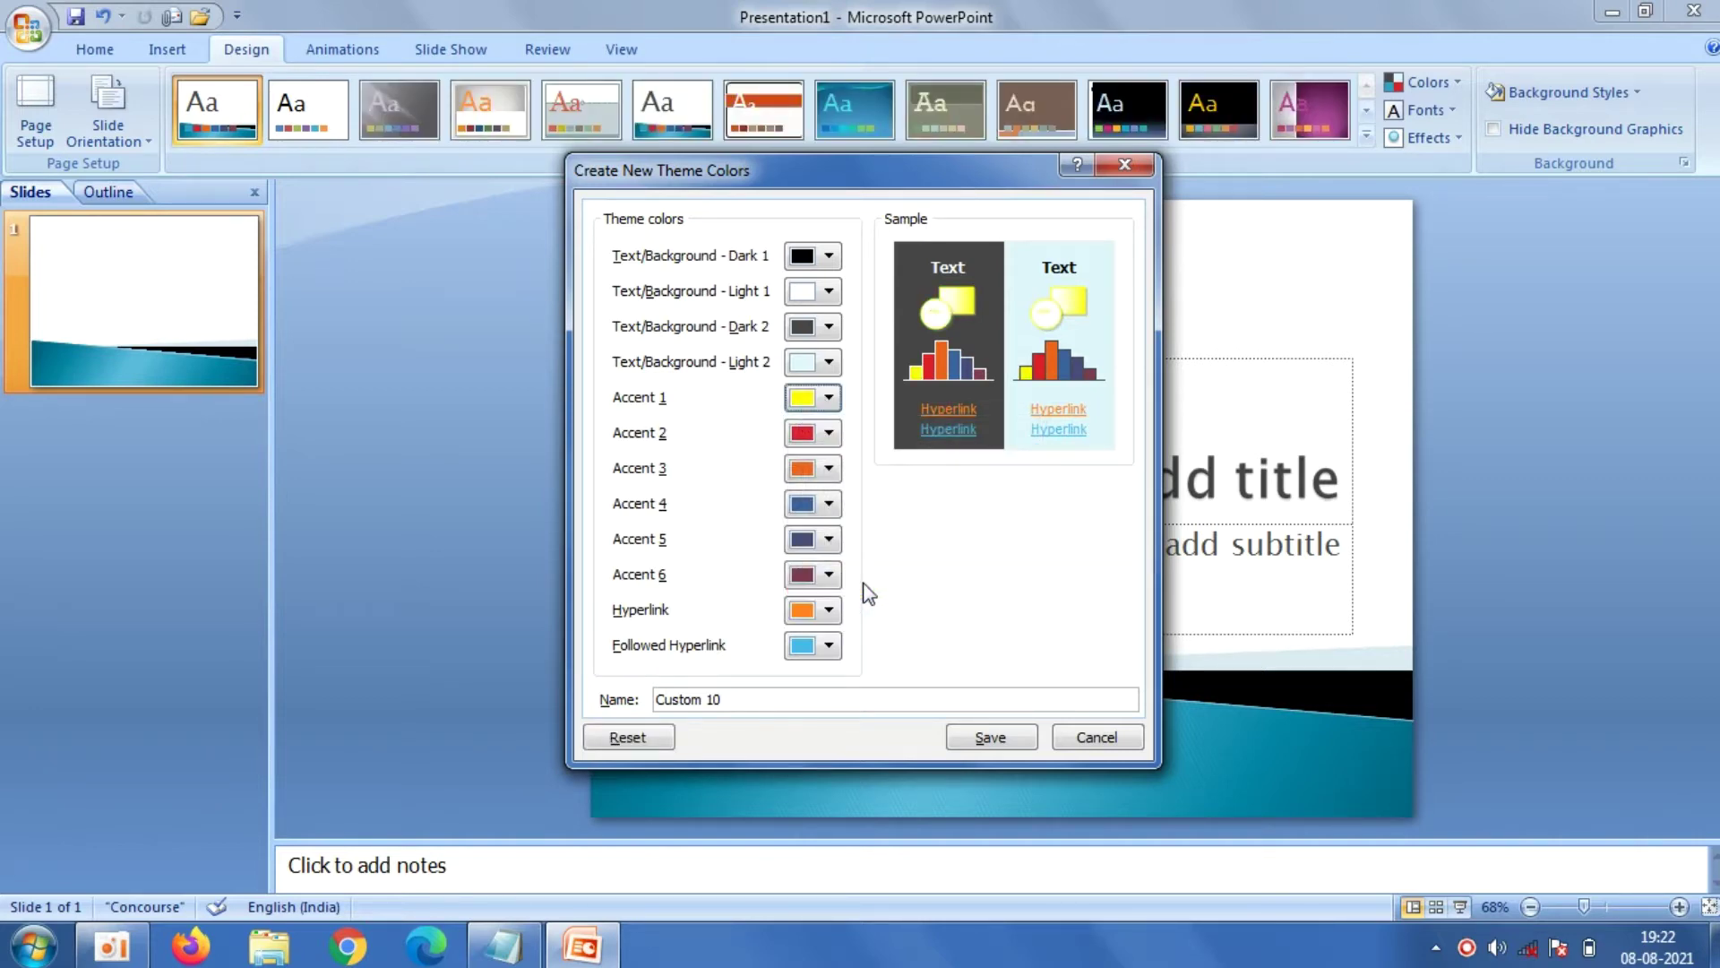
pyautogui.click(990, 738)
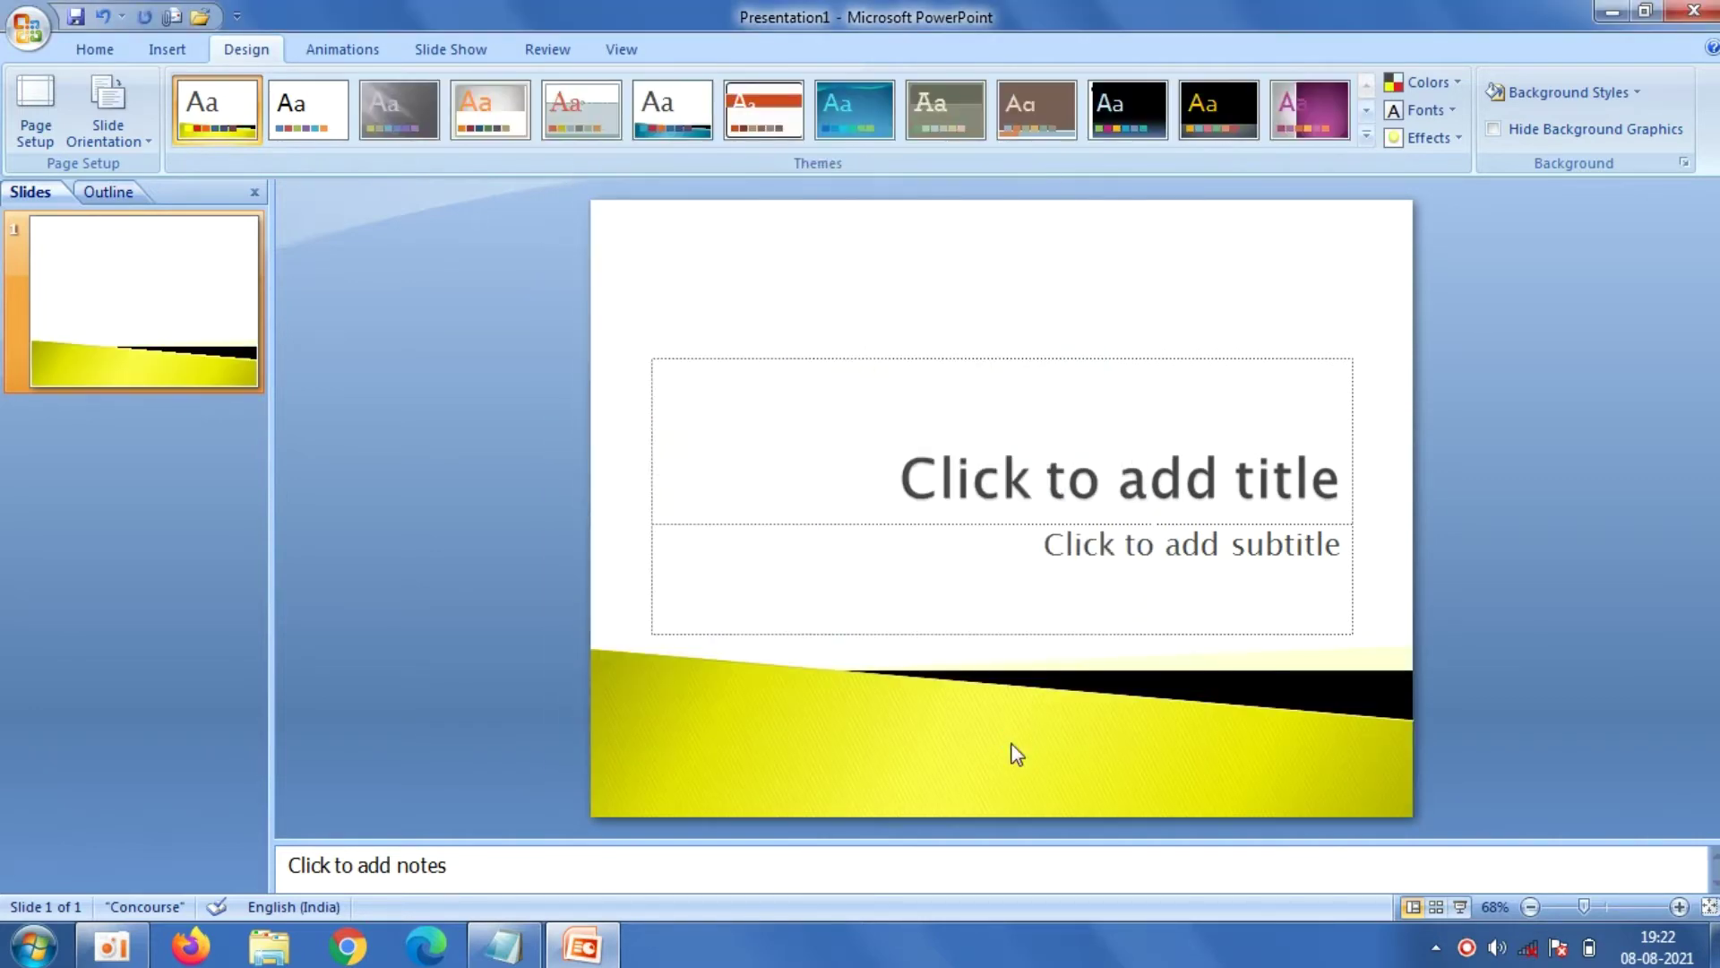
pyautogui.click(1526, 93)
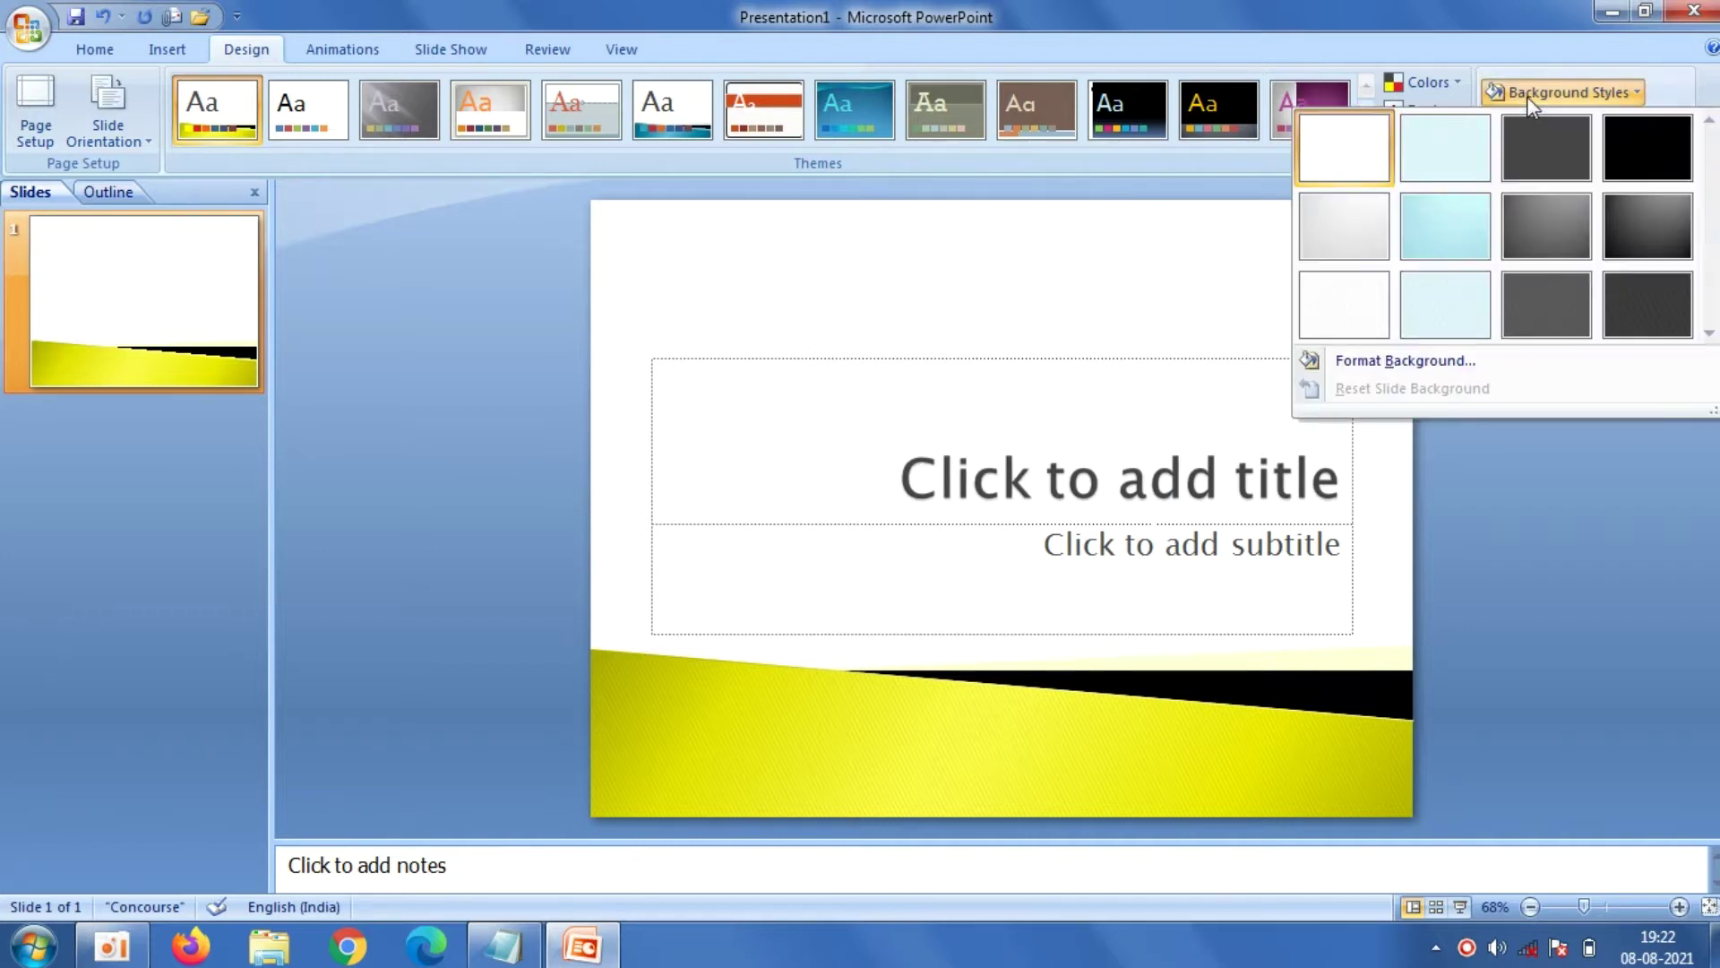
pyautogui.click(1630, 153)
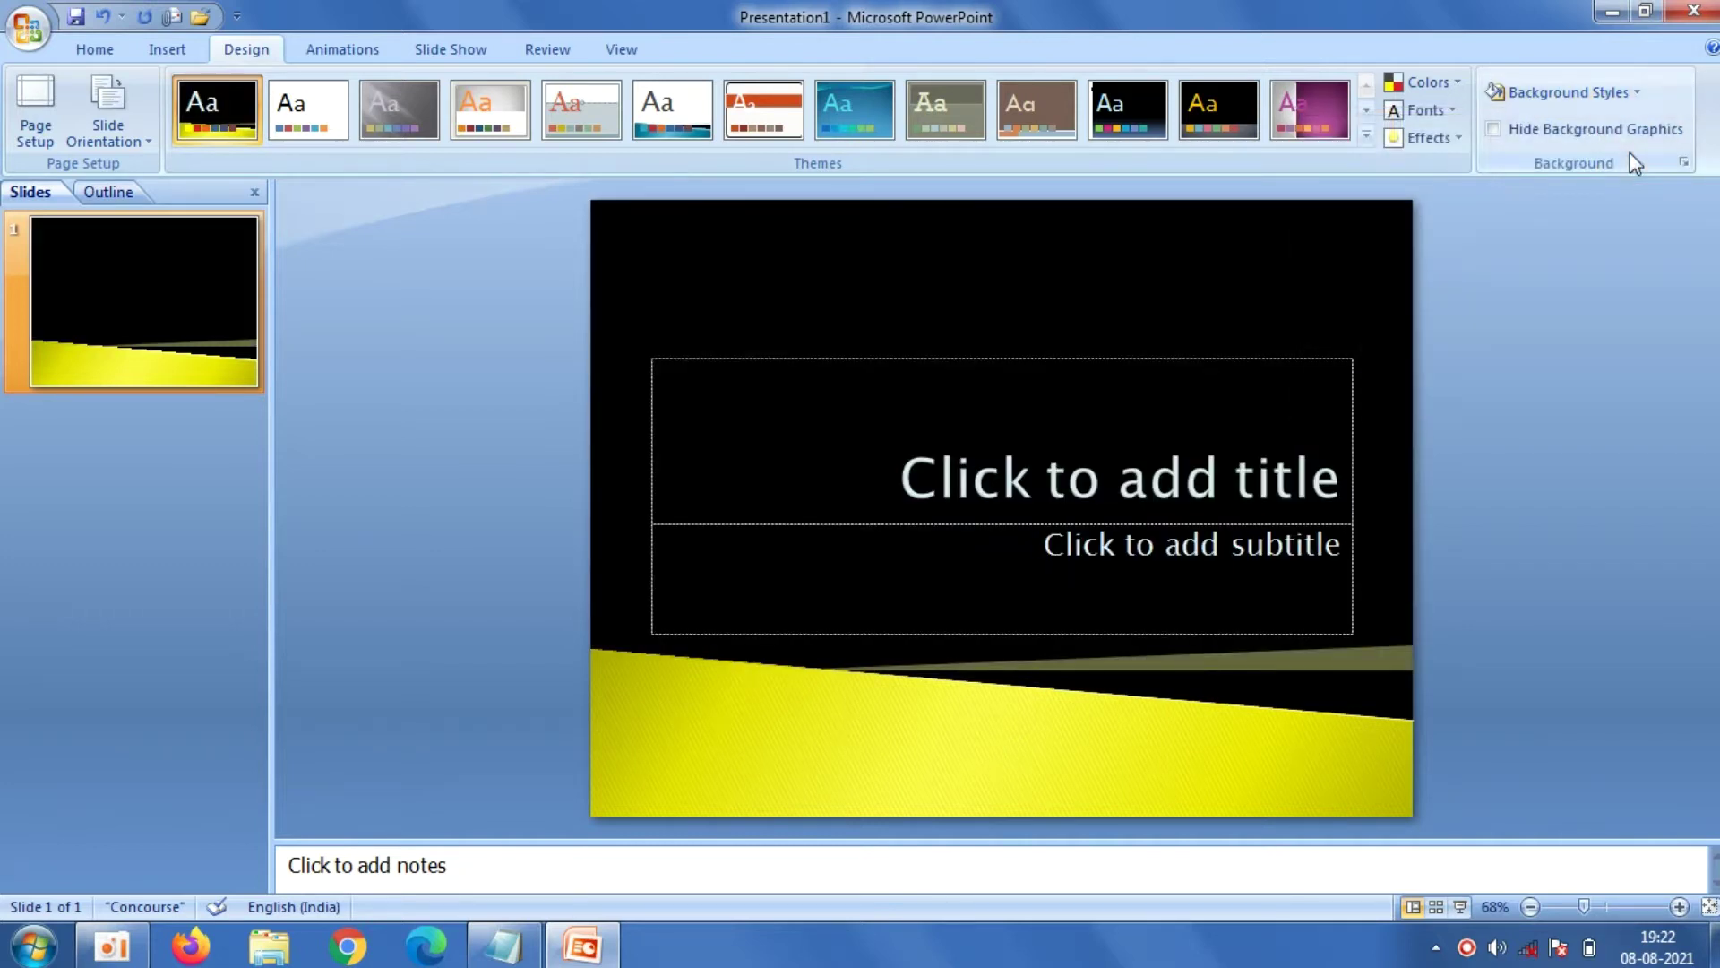
# Delete the existing slide and add a new Title Only slide
pyautogui.click(100, 45)
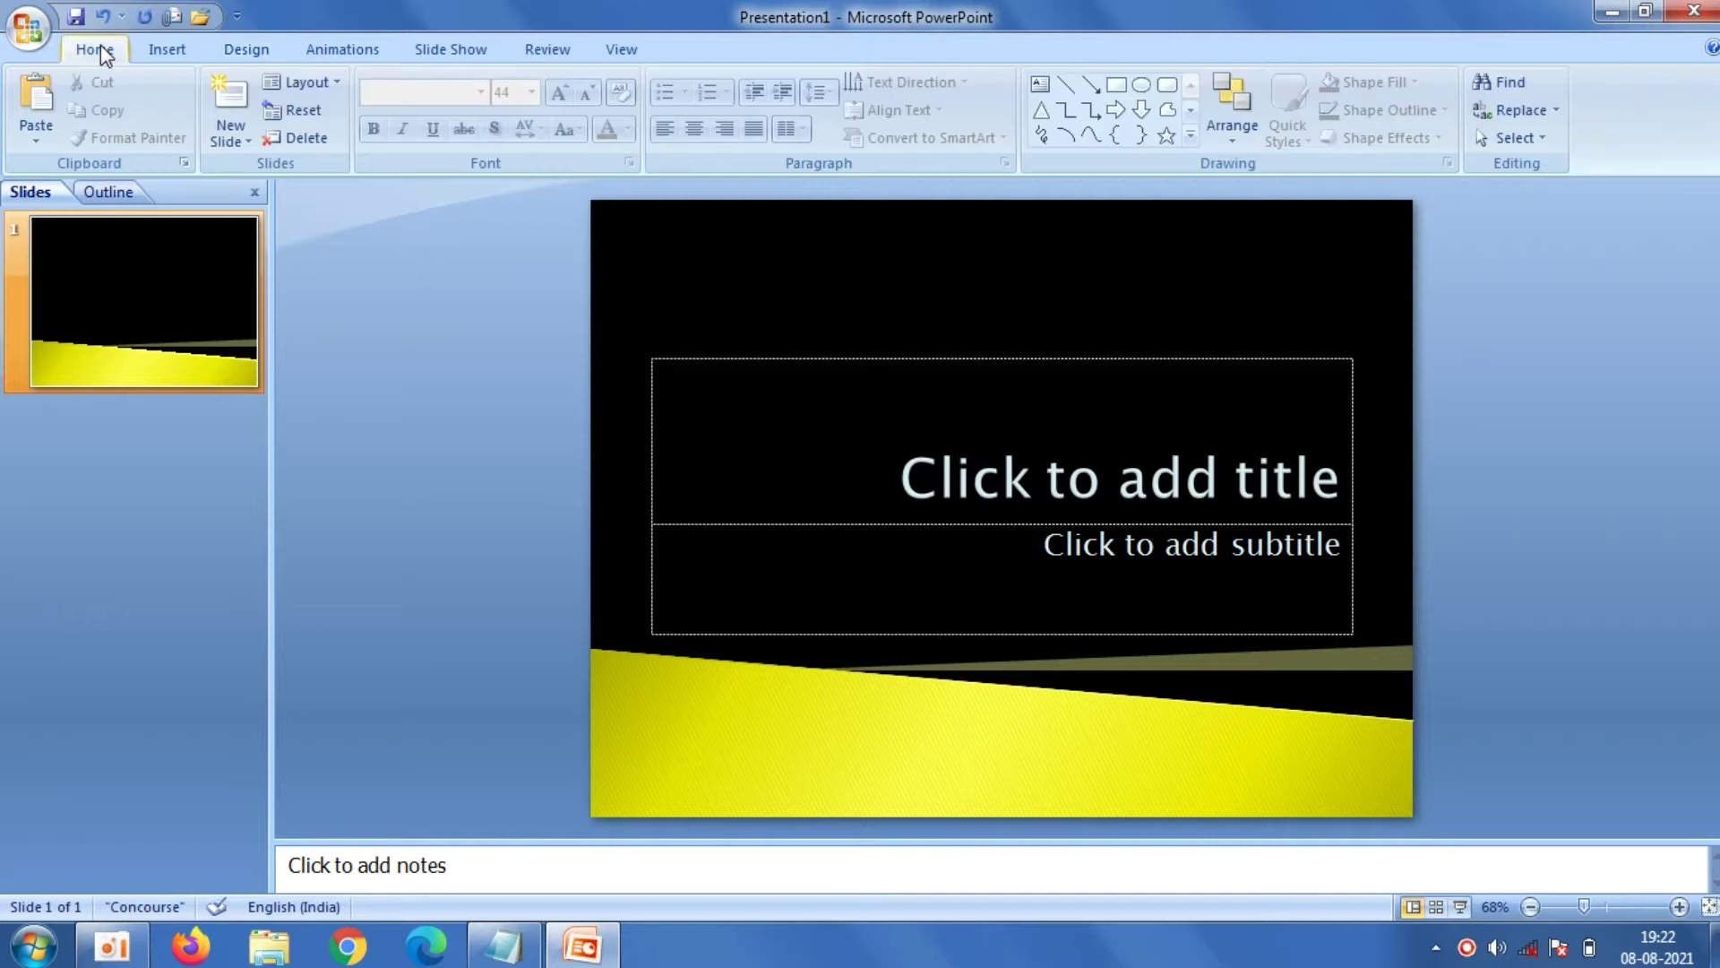
pyautogui.click(274, 139)
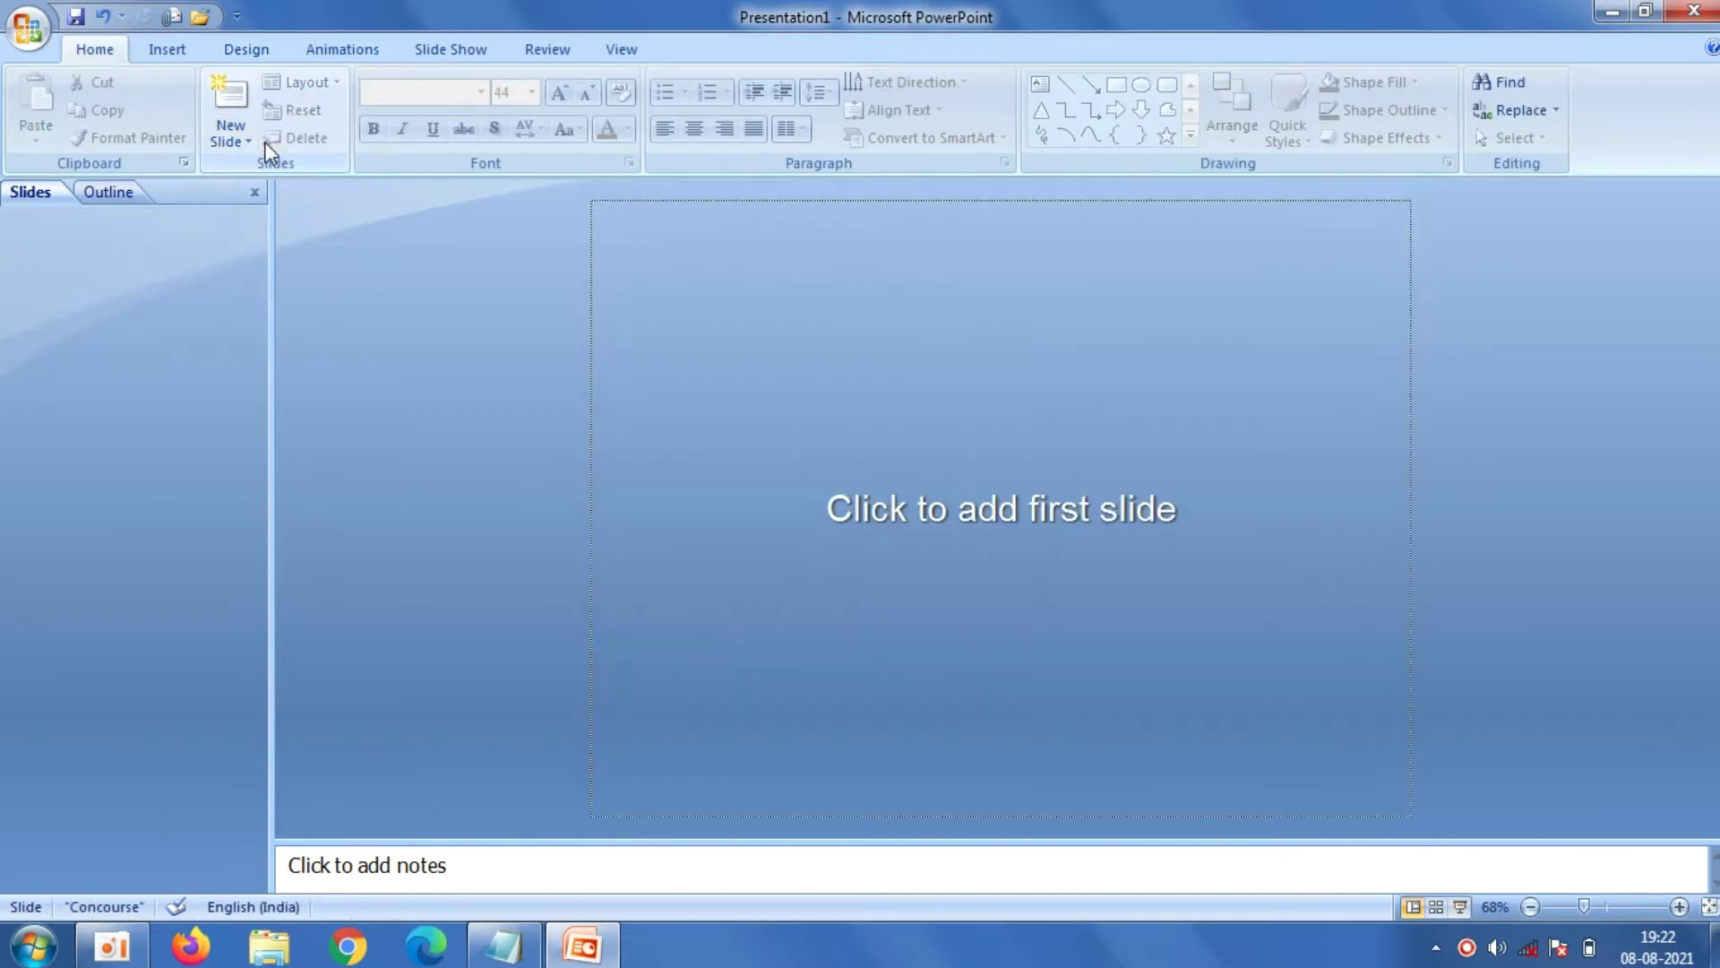
pyautogui.click(244, 141)
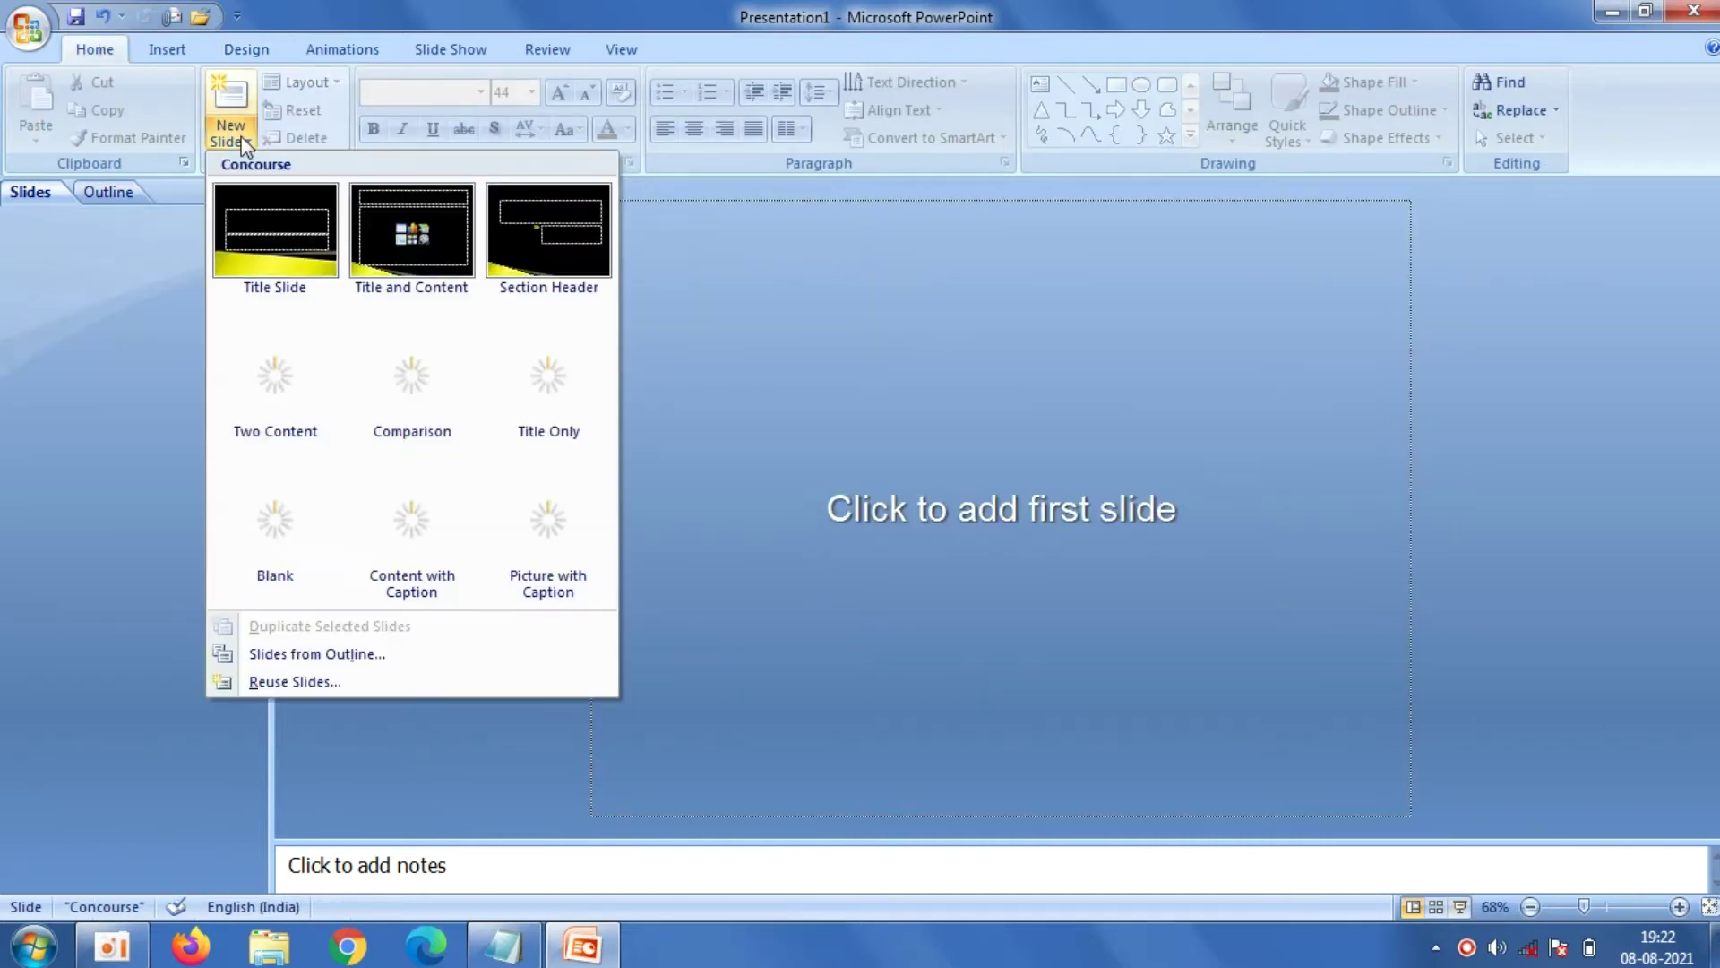
pyautogui.click(541, 405)
# Make the title box taller and format it centred, yellow, 66 pt Algerian
pyautogui.click(862, 287)
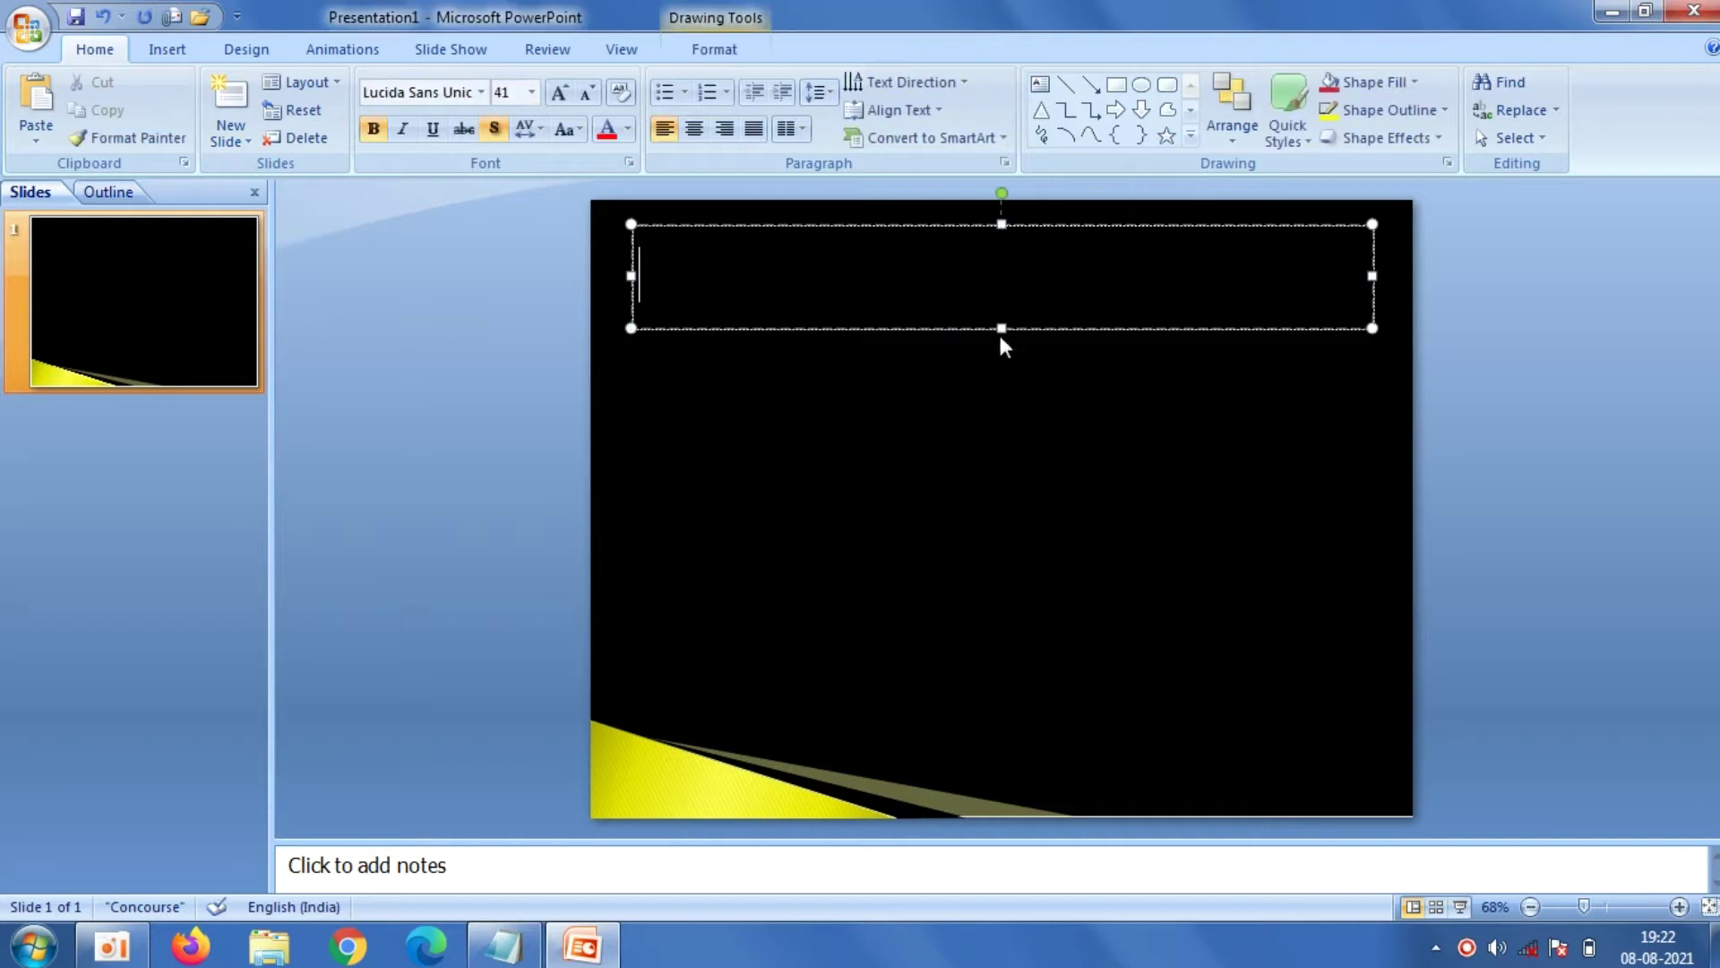
pyautogui.moveTo(1000, 328); pyautogui.dragTo(1001, 457)
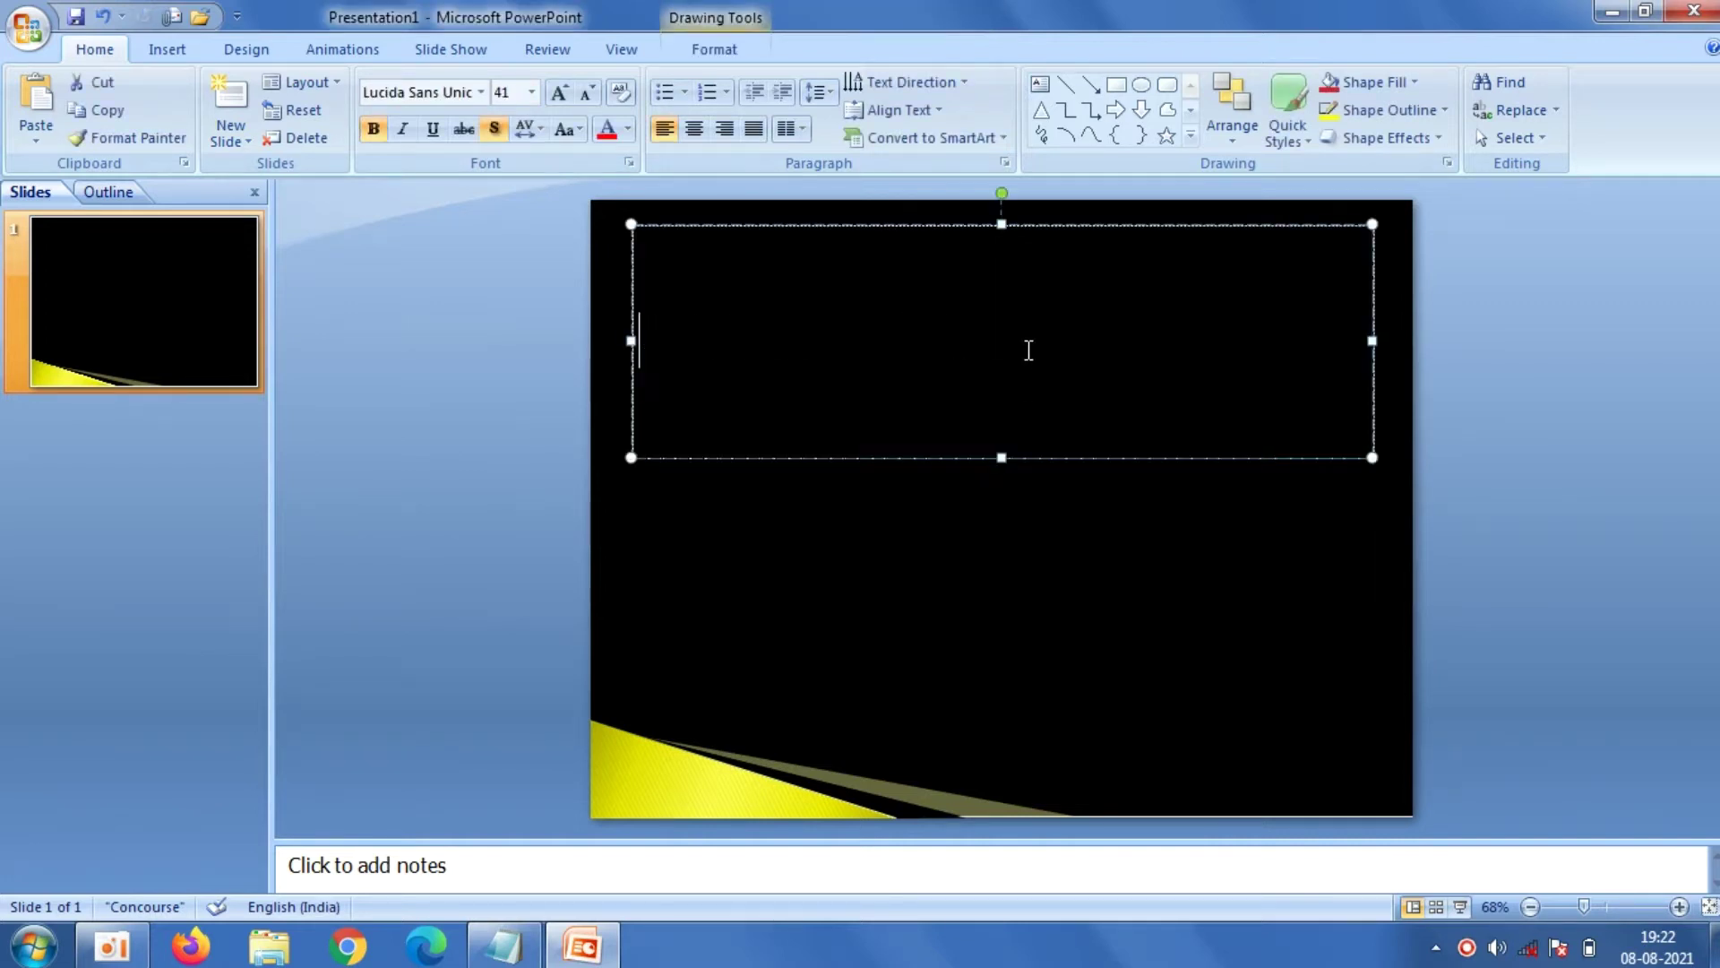
pyautogui.click(695, 129)
pyautogui.click(627, 128)
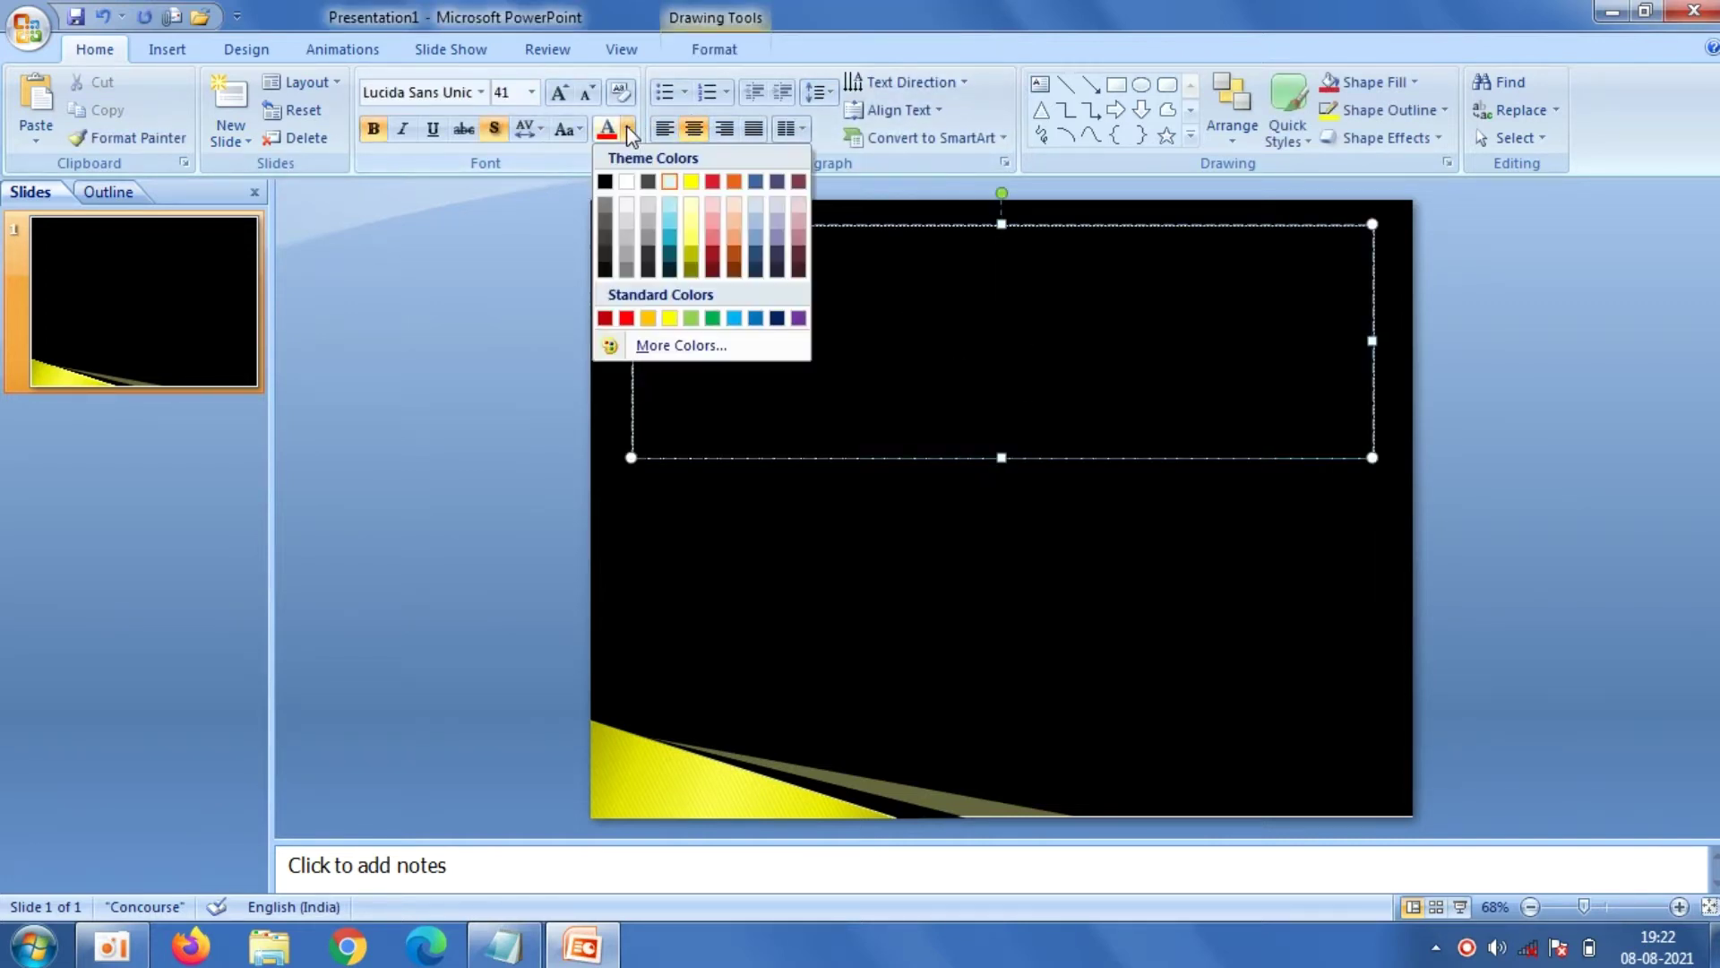
pyautogui.click(694, 181)
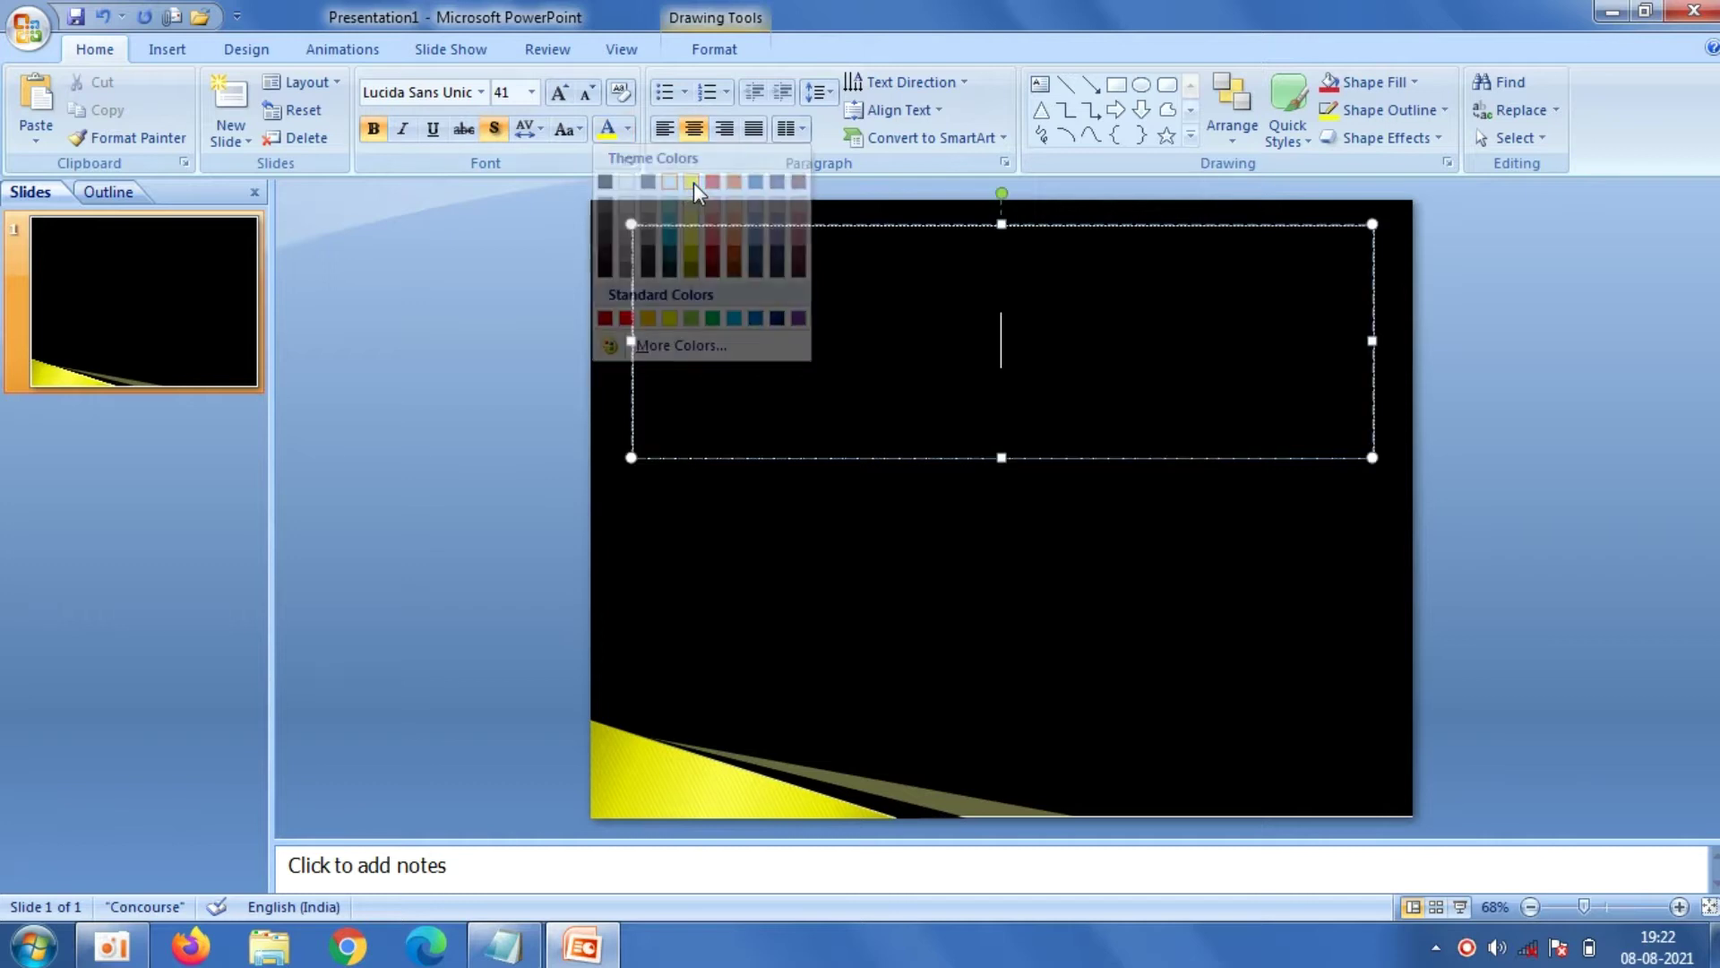
pyautogui.click(533, 93)
pyautogui.click(503, 529)
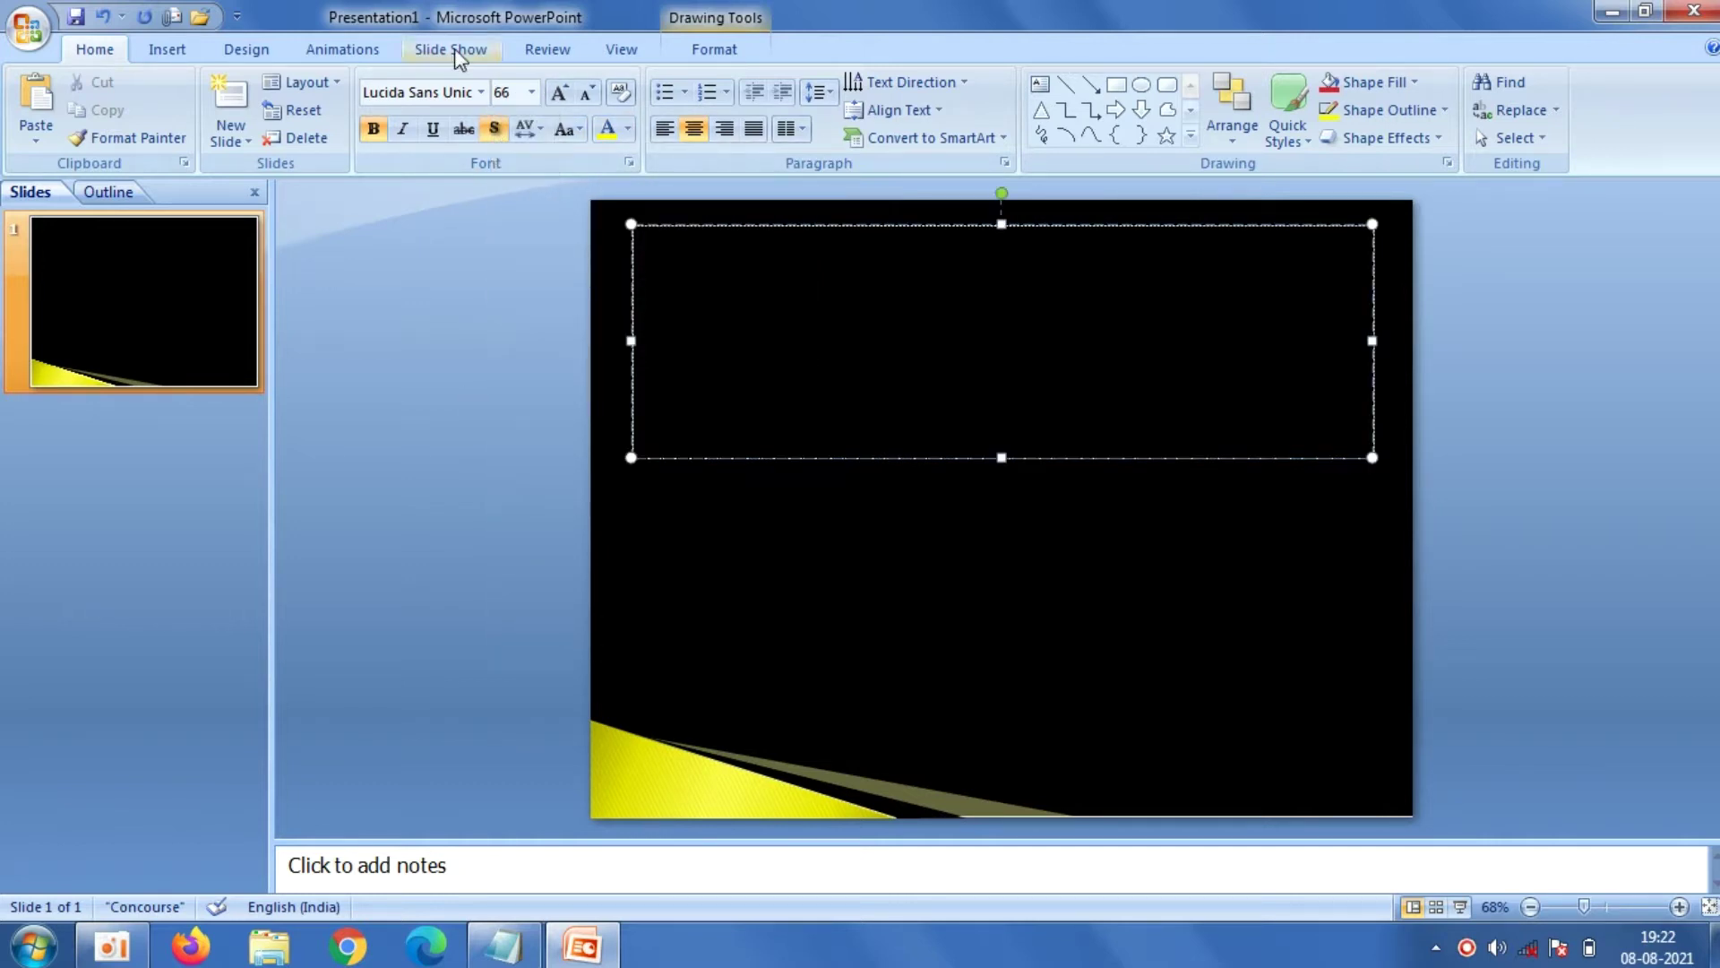
pyautogui.click(481, 93)
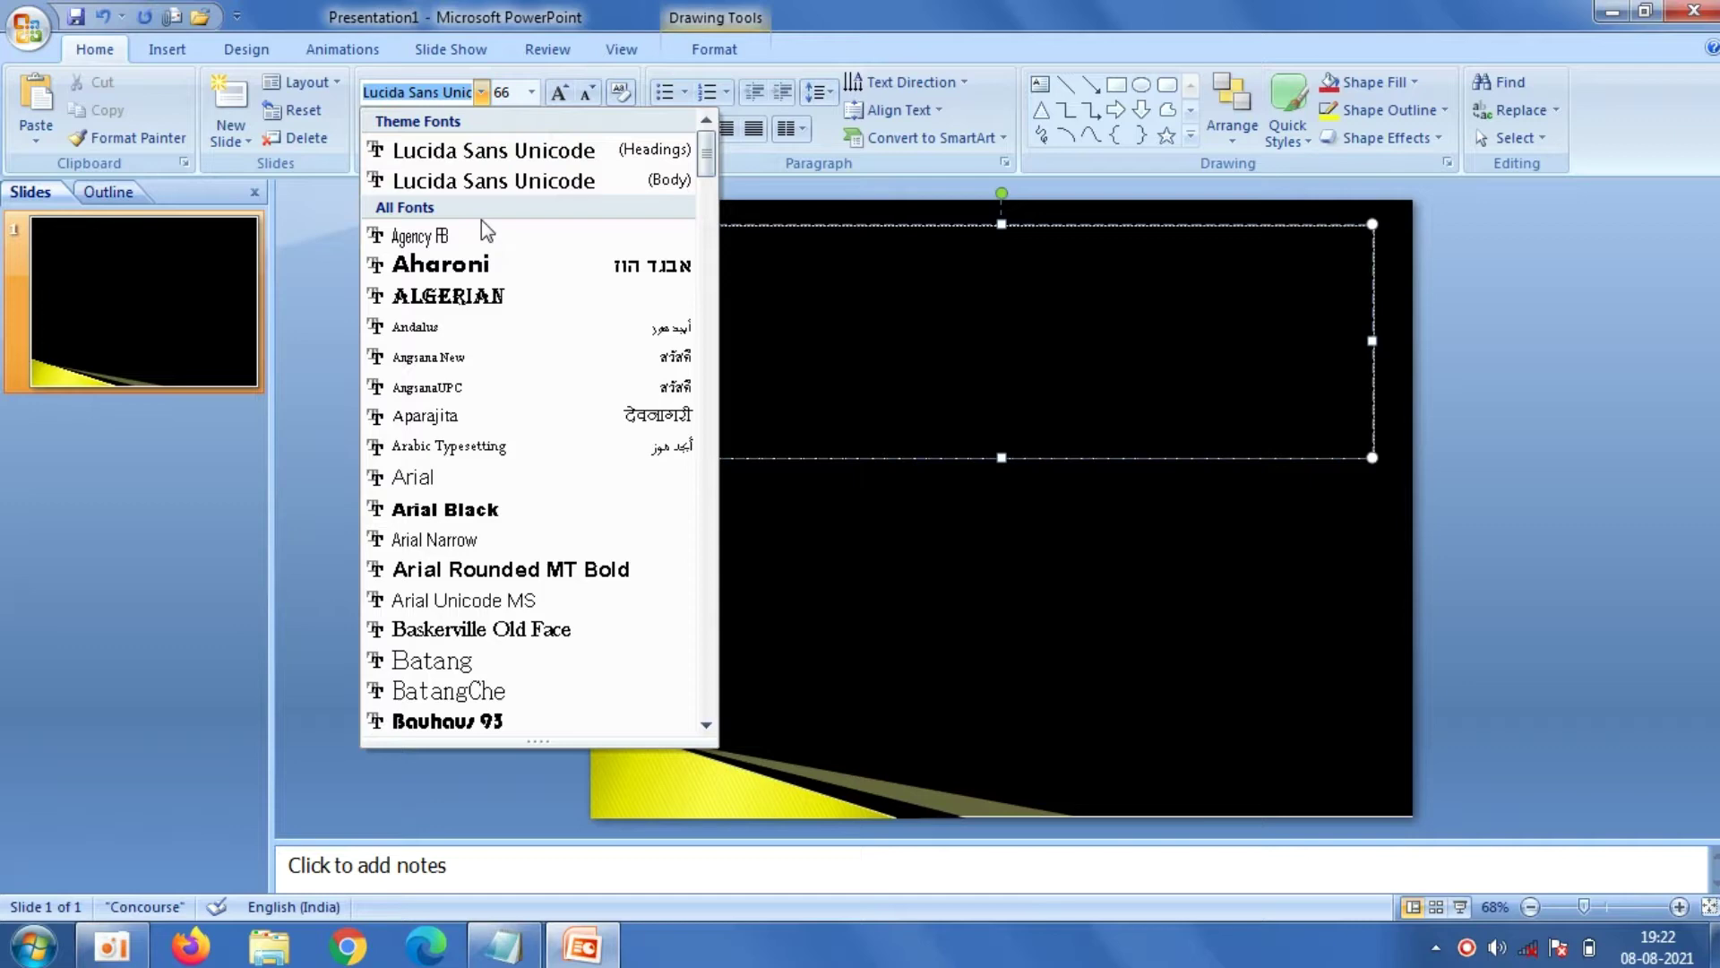
pyautogui.click(484, 300)
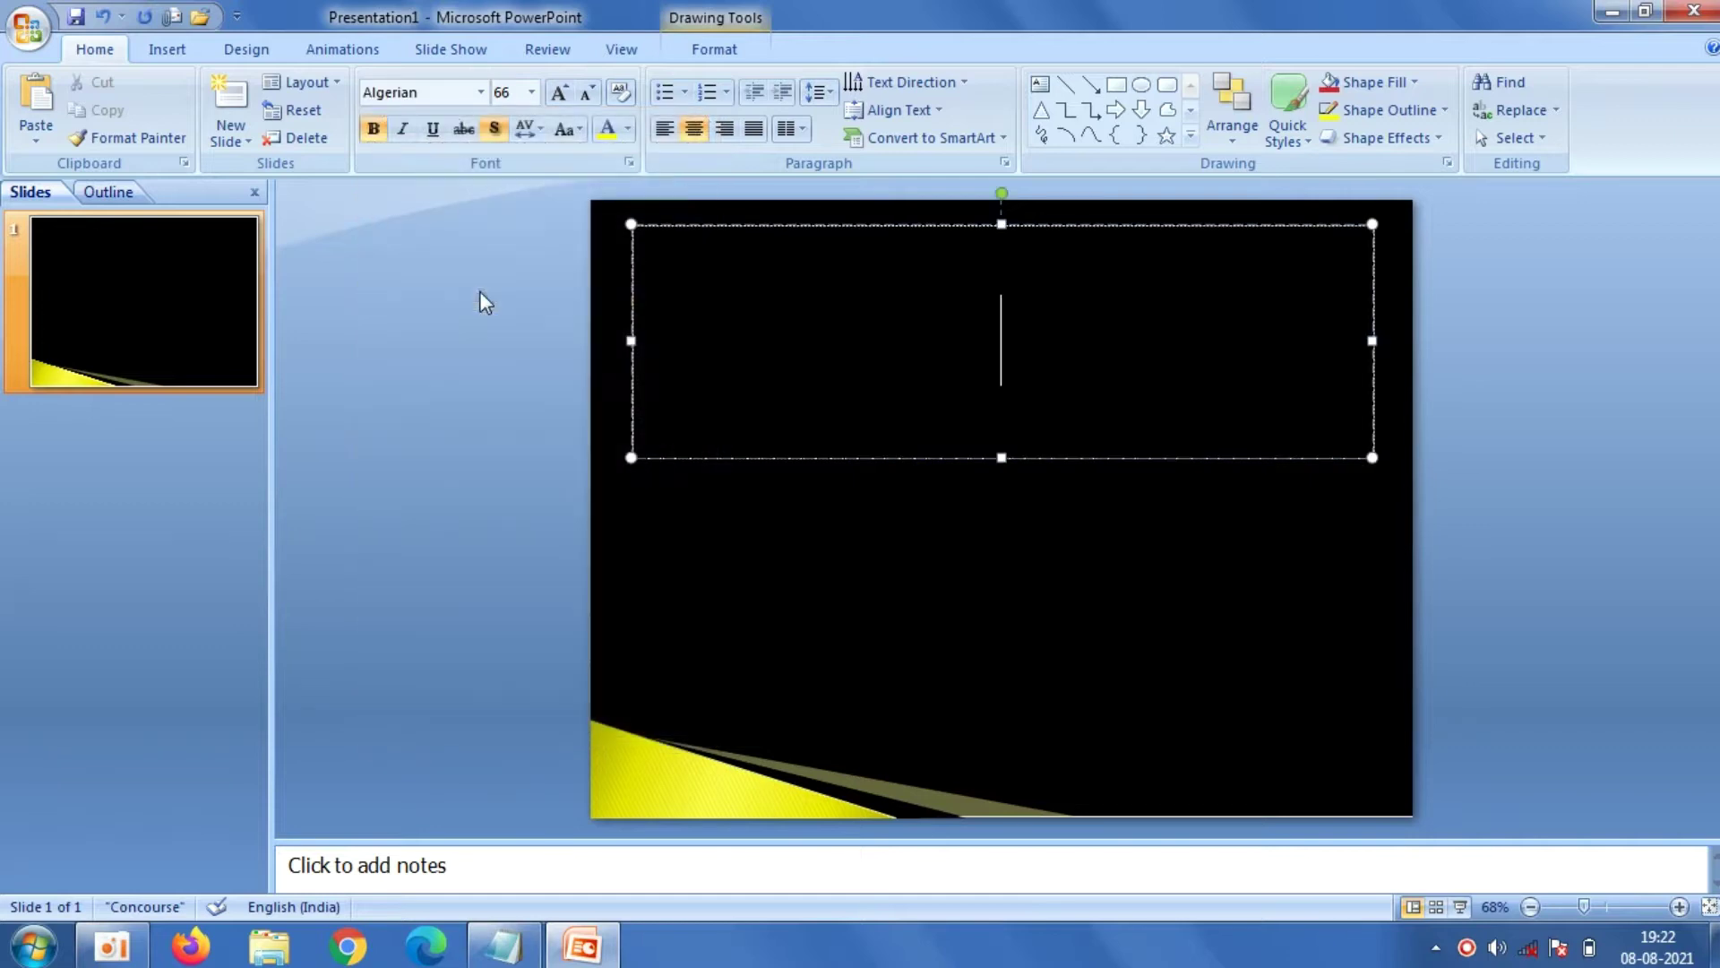
# Copy 'SEVEN WONDERS OF THE WORLD' from the Notepad notes and paste it into the title
pyautogui.click(504, 945)
pyautogui.moveTo(715, 85); pyautogui.dragTo(11, 90)
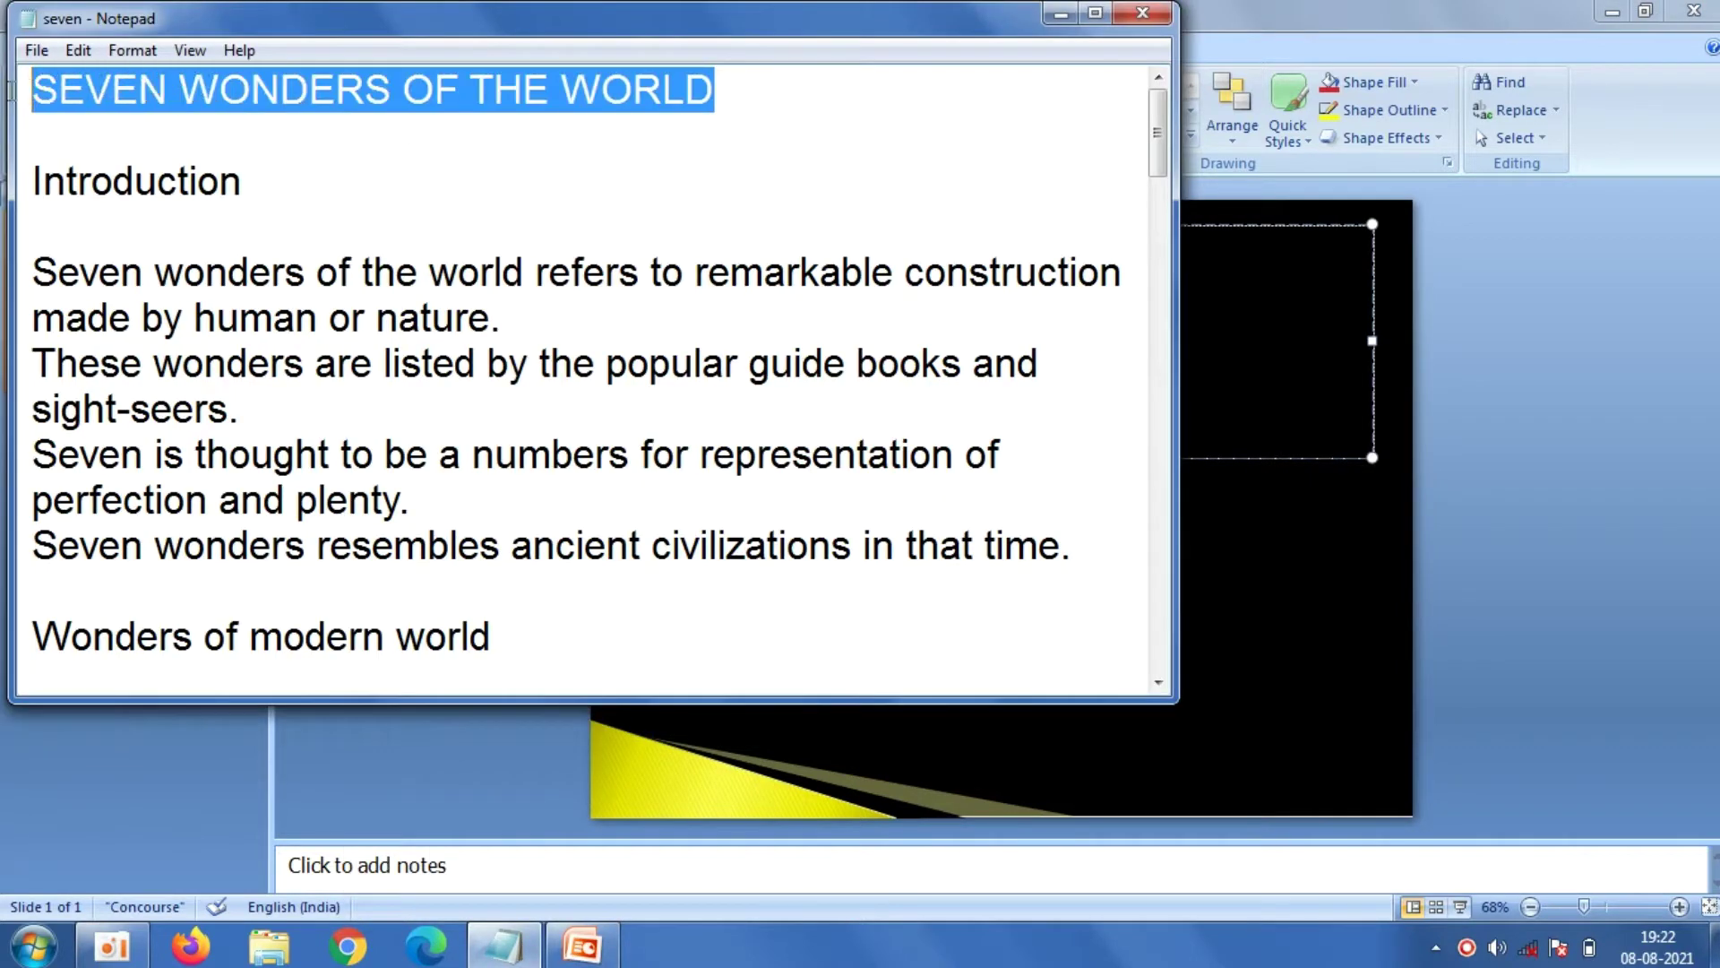
pyautogui.rightClick(42, 85)
pyautogui.click(121, 173)
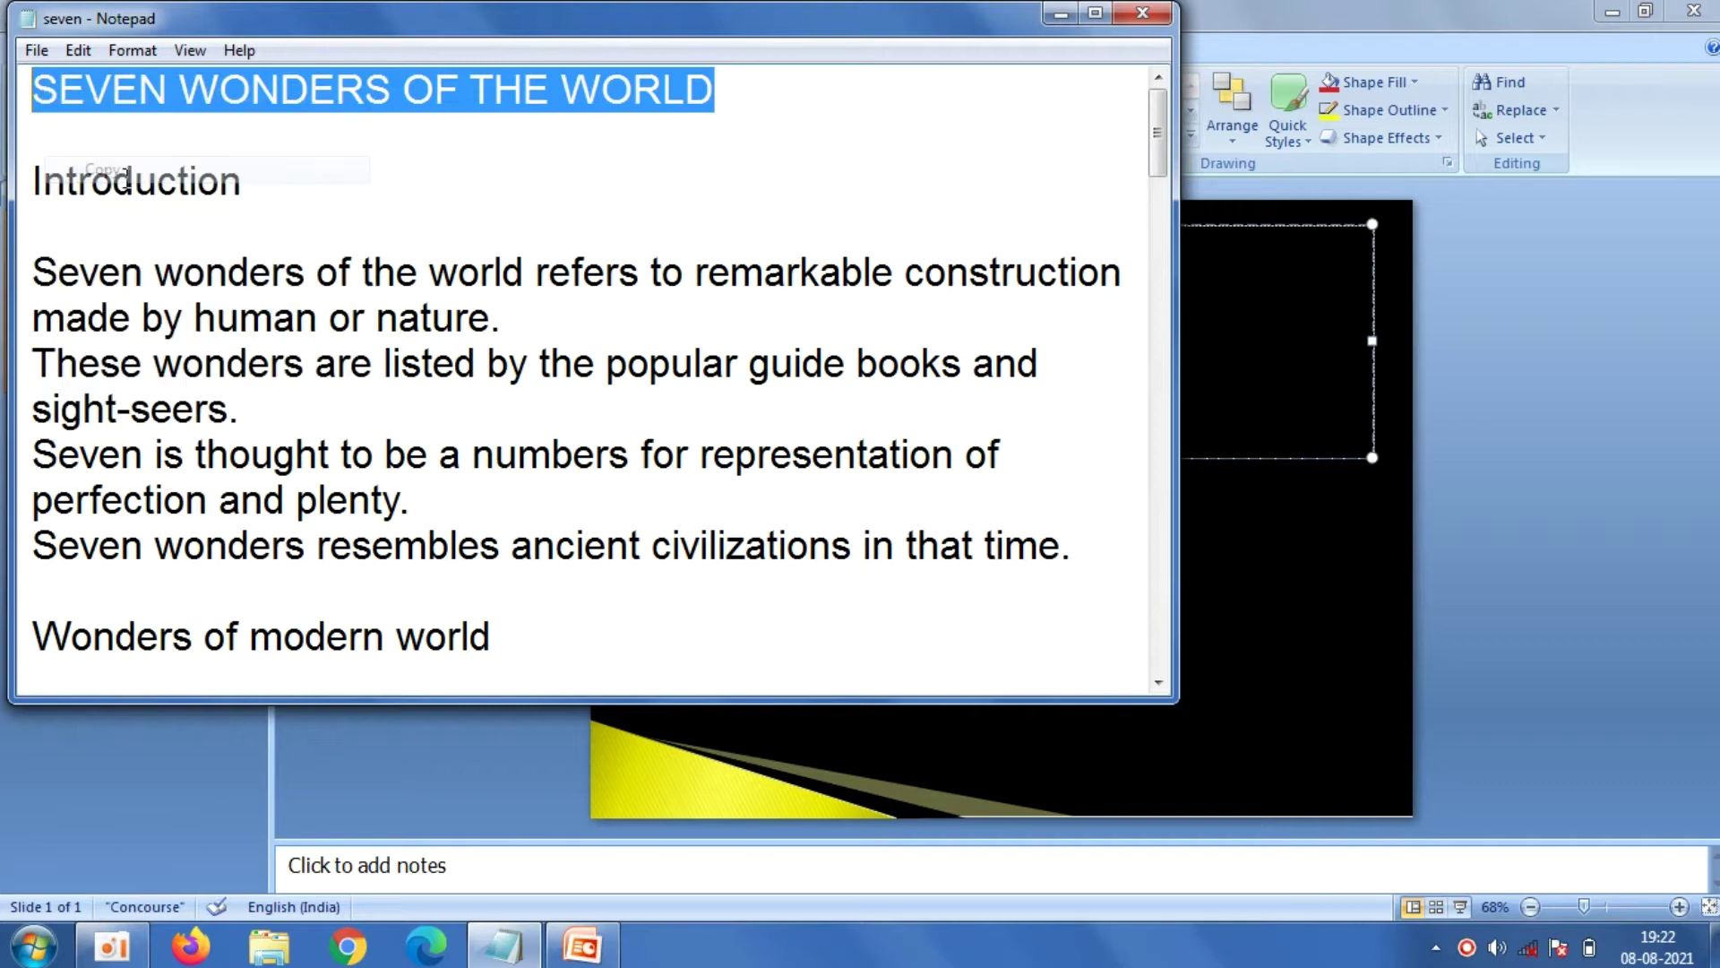
pyautogui.click(401, 746)
pyautogui.rightClick(869, 308)
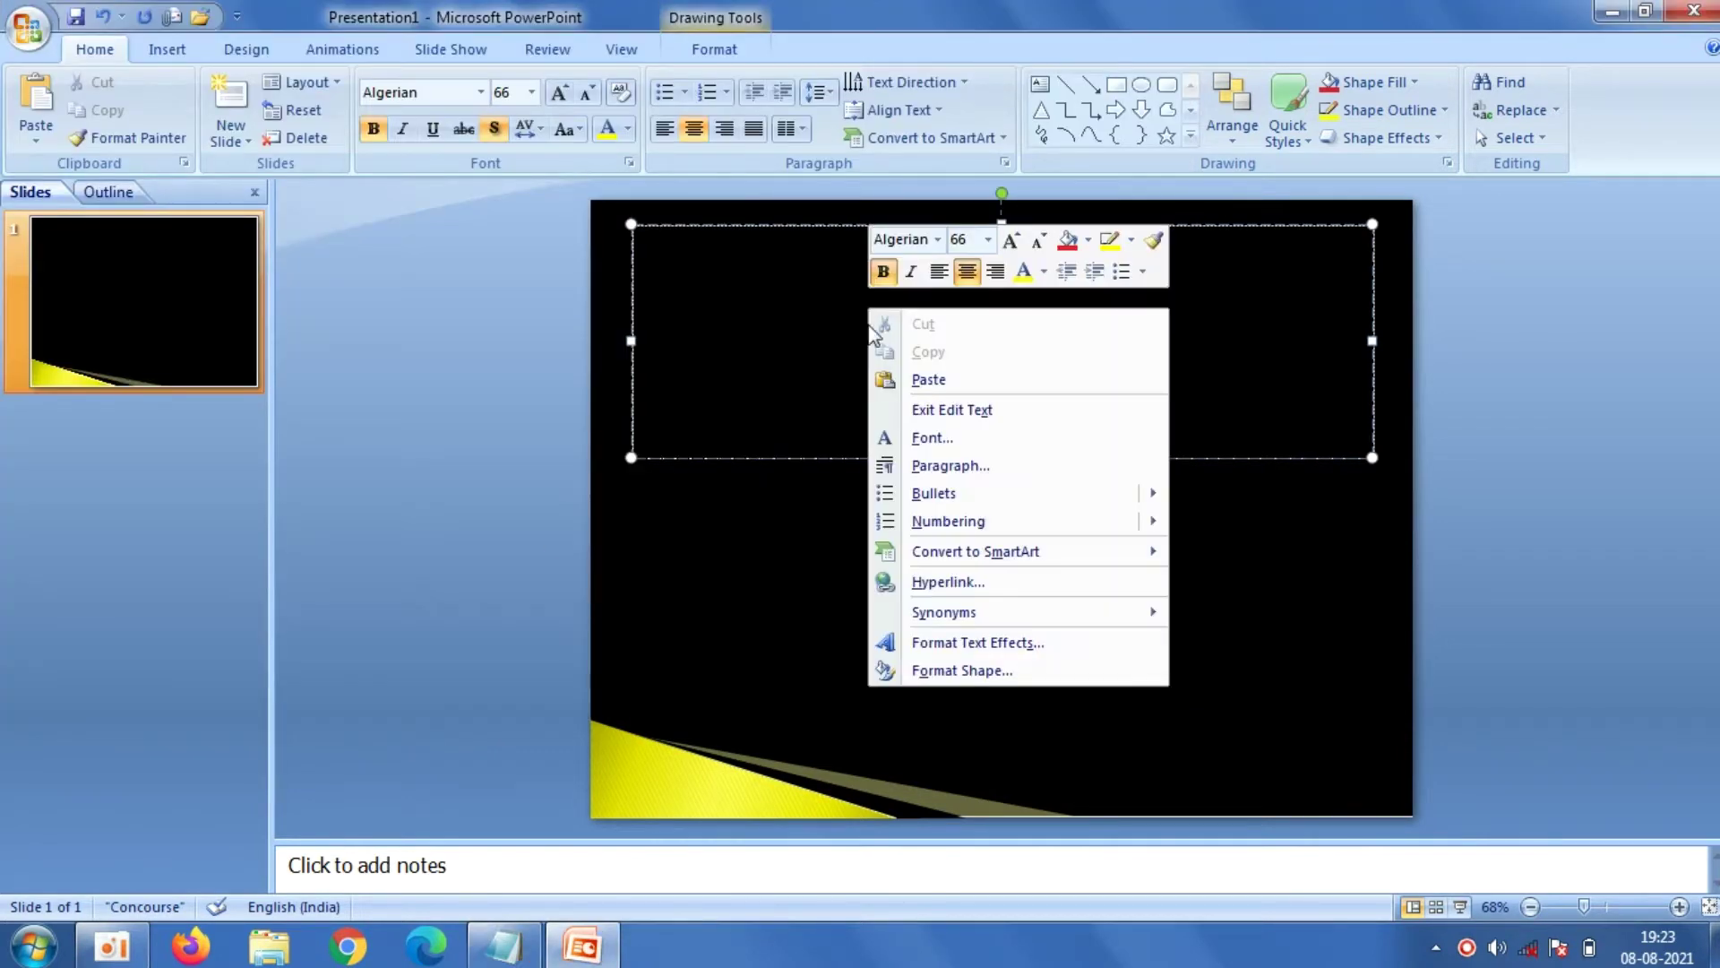
pyautogui.click(903, 383)
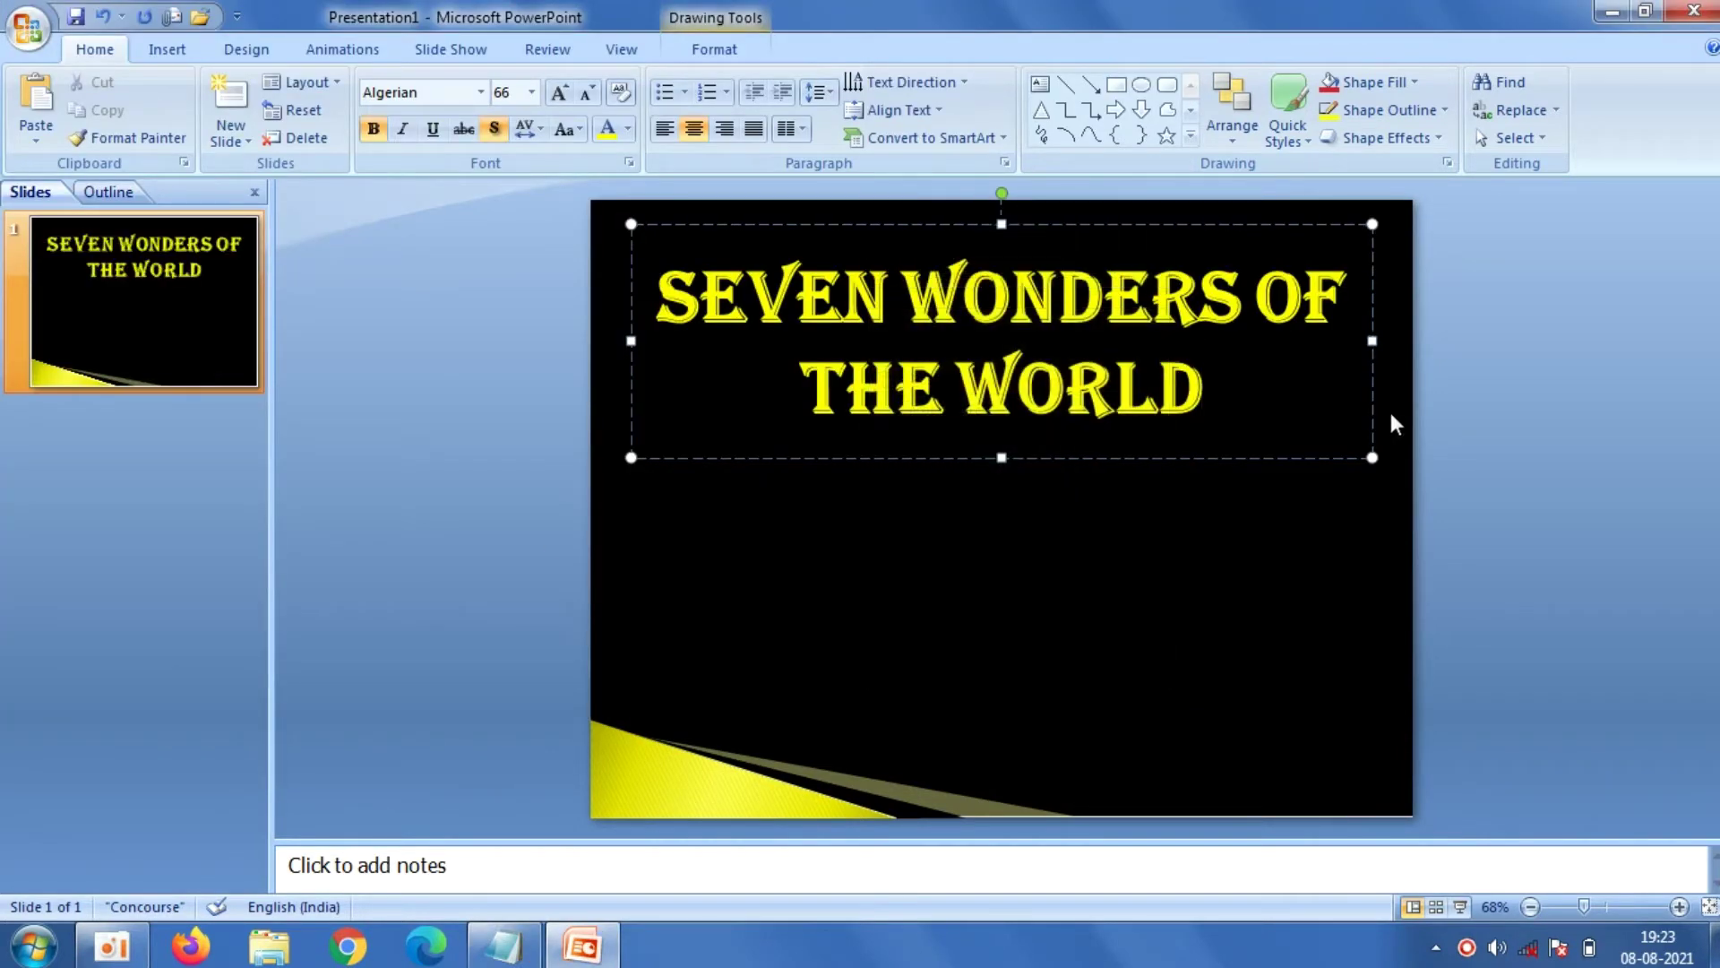
pyautogui.click(1416, 429)
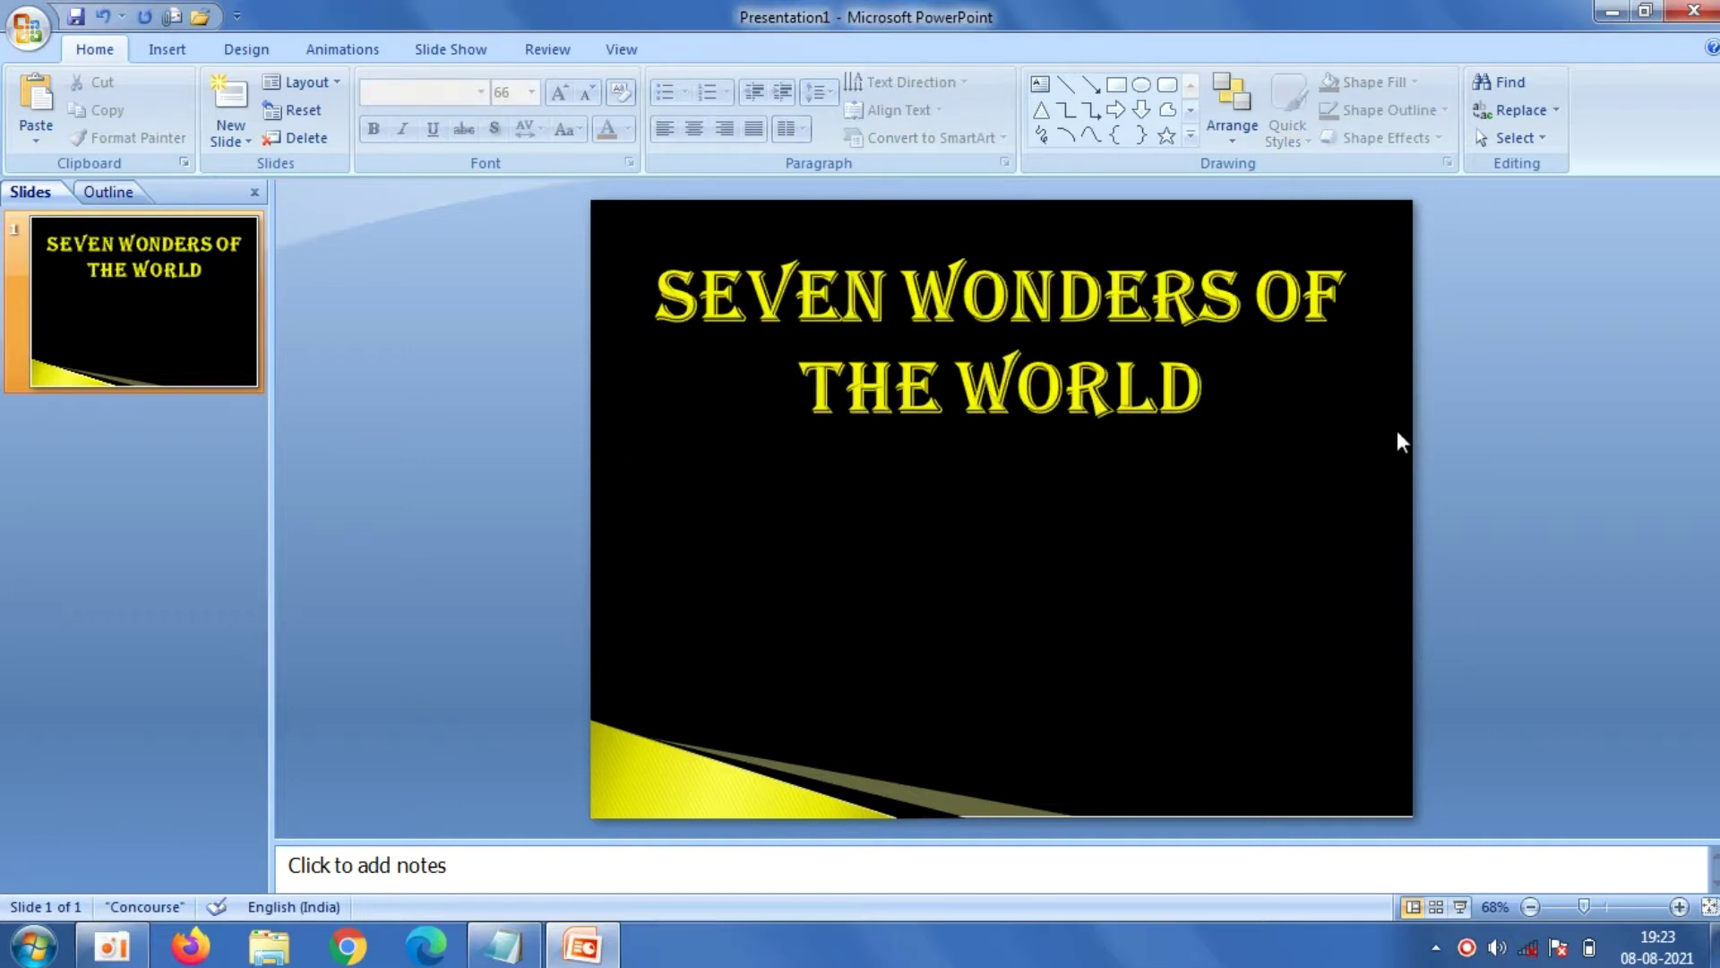
# Insert the 7 Wonders collage picture and size it into the slide's lower right
pyautogui.click(167, 49)
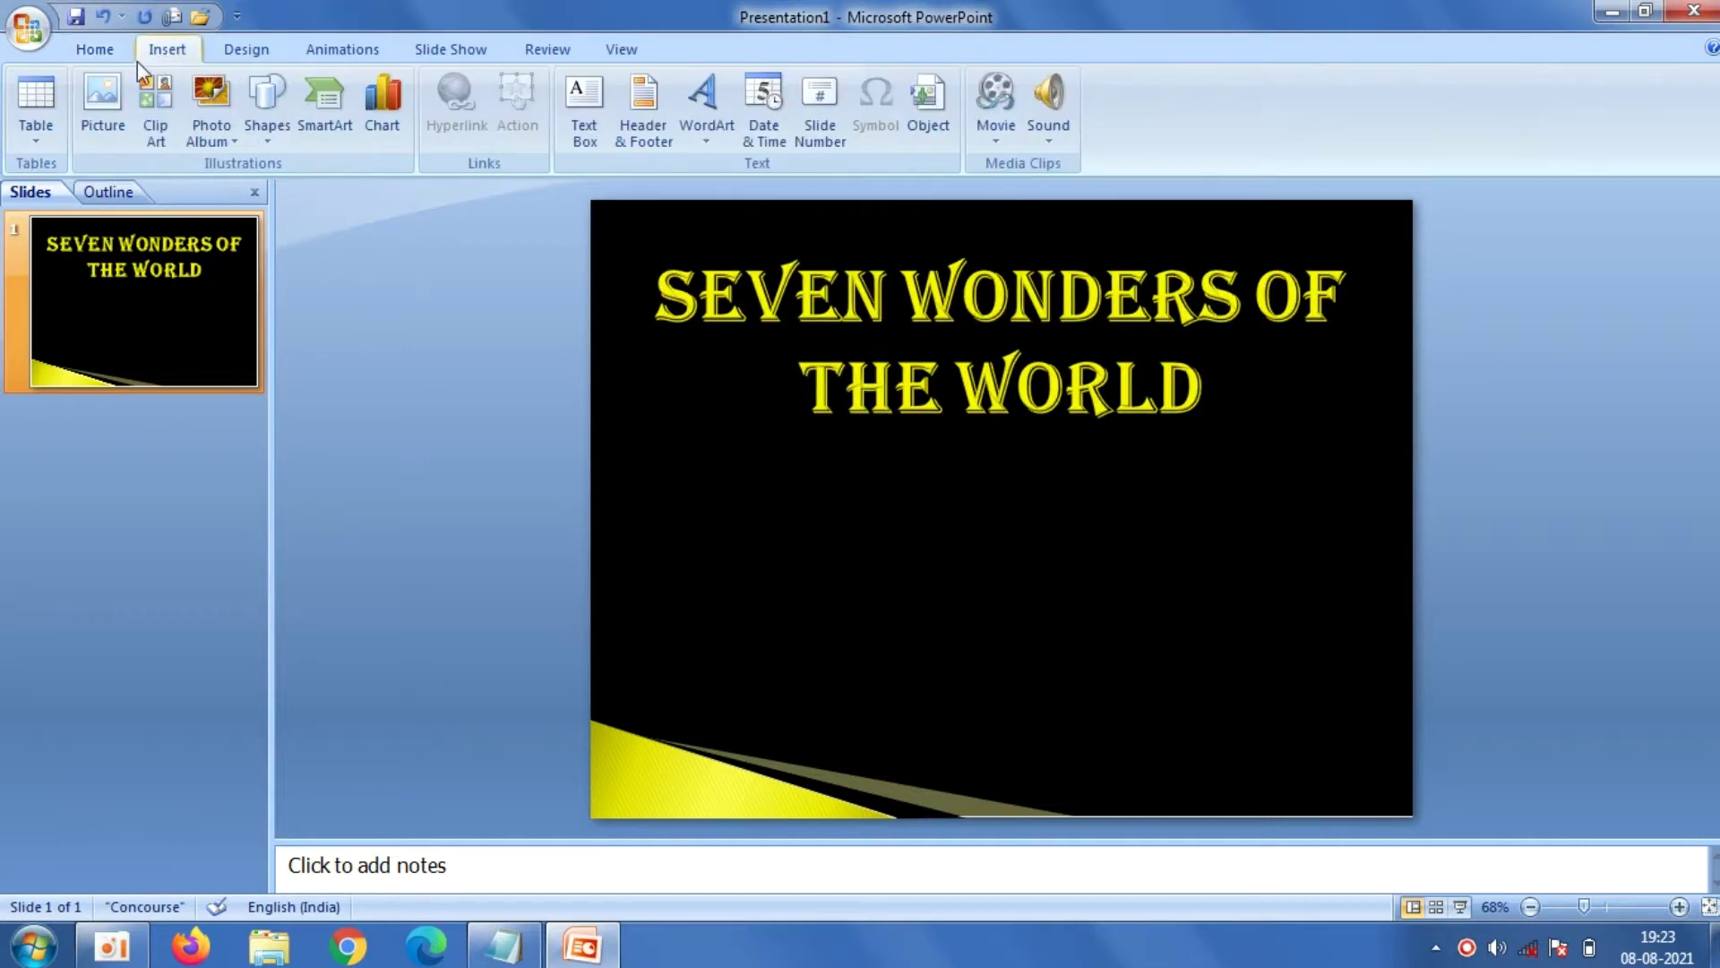
pyautogui.click(87, 100)
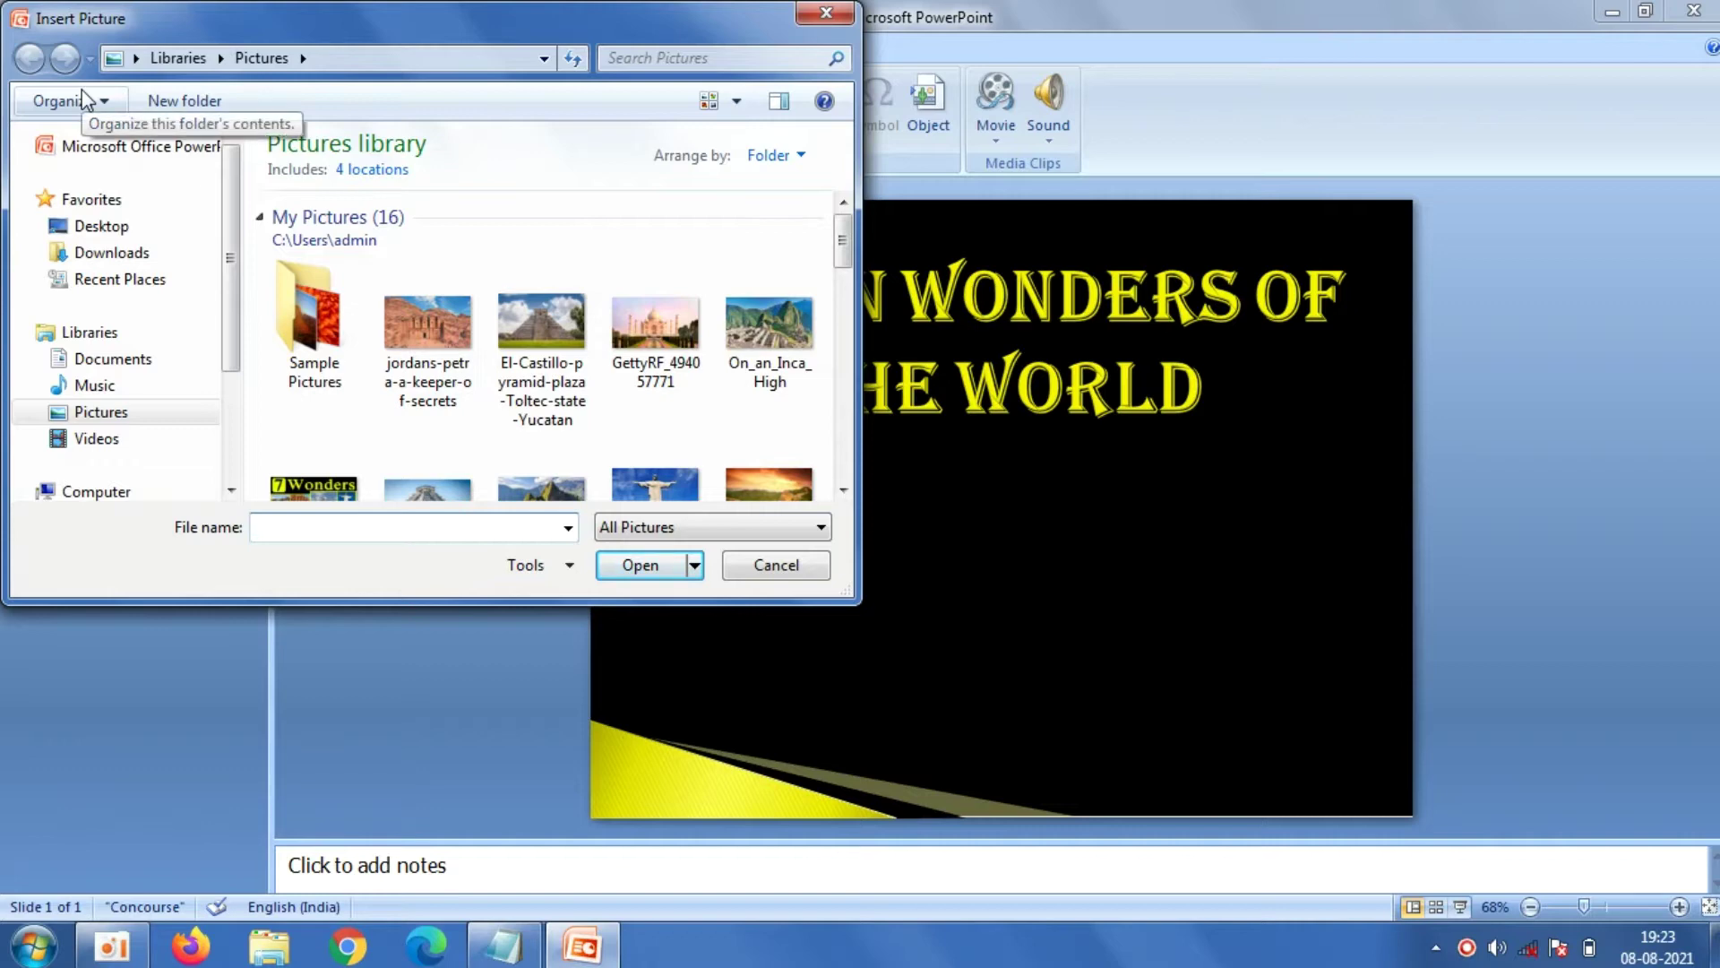
pyautogui.click(337, 491)
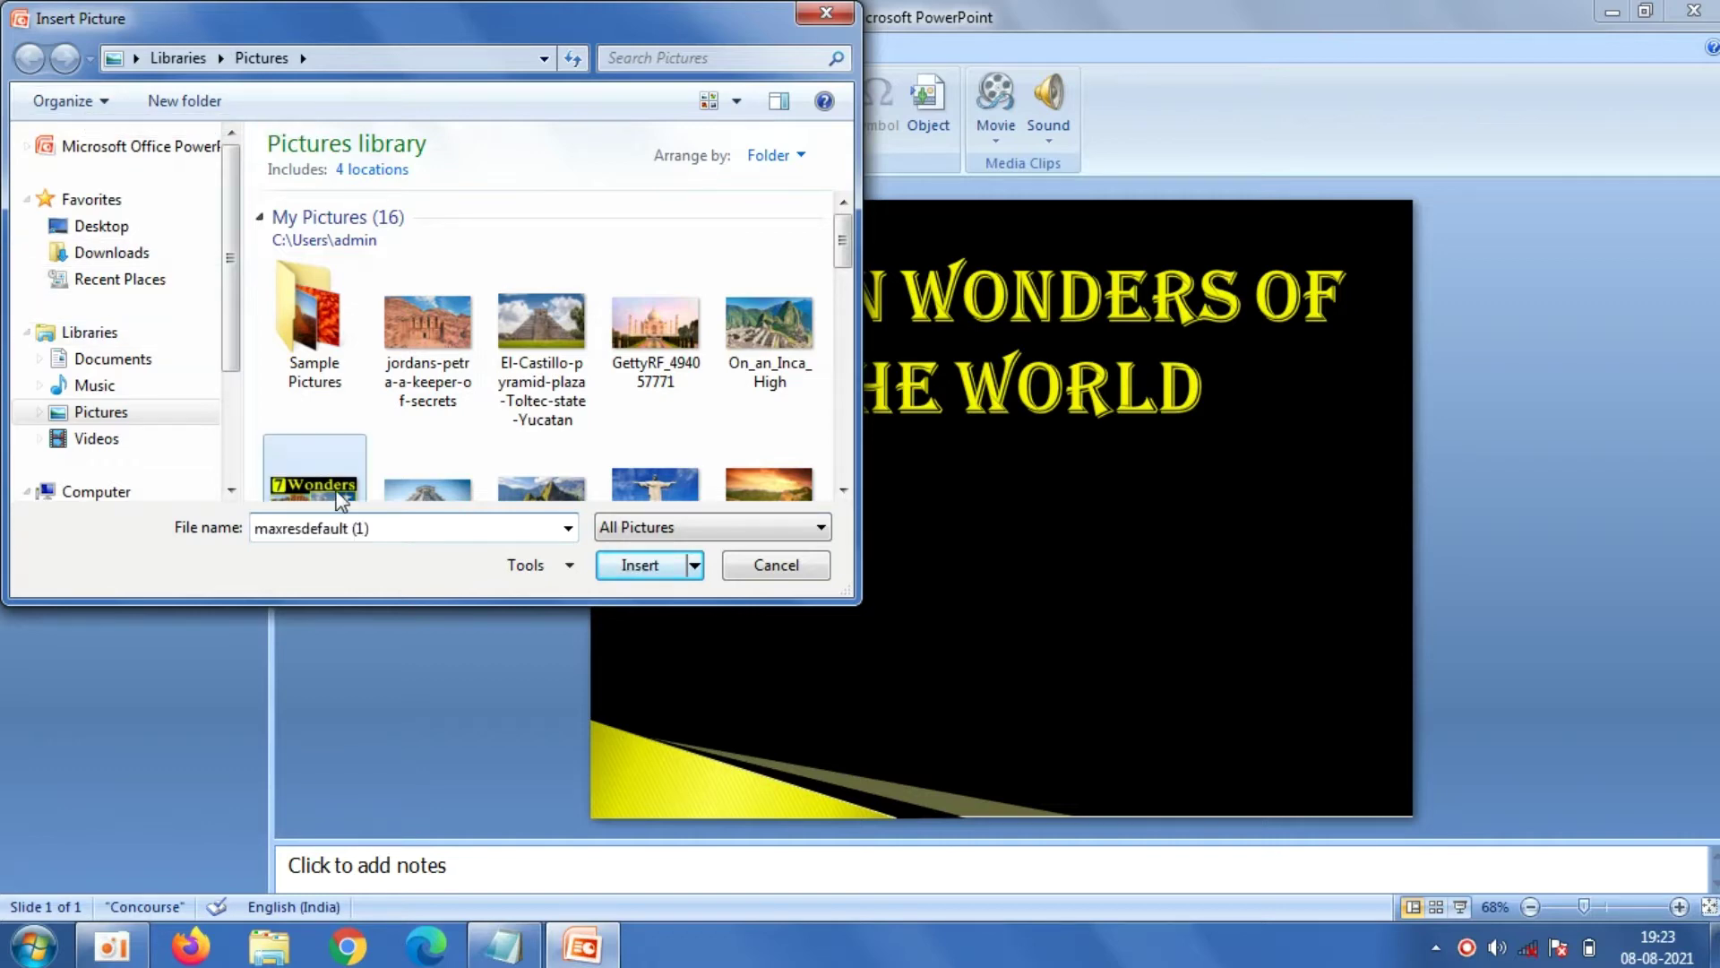
pyautogui.click(633, 567)
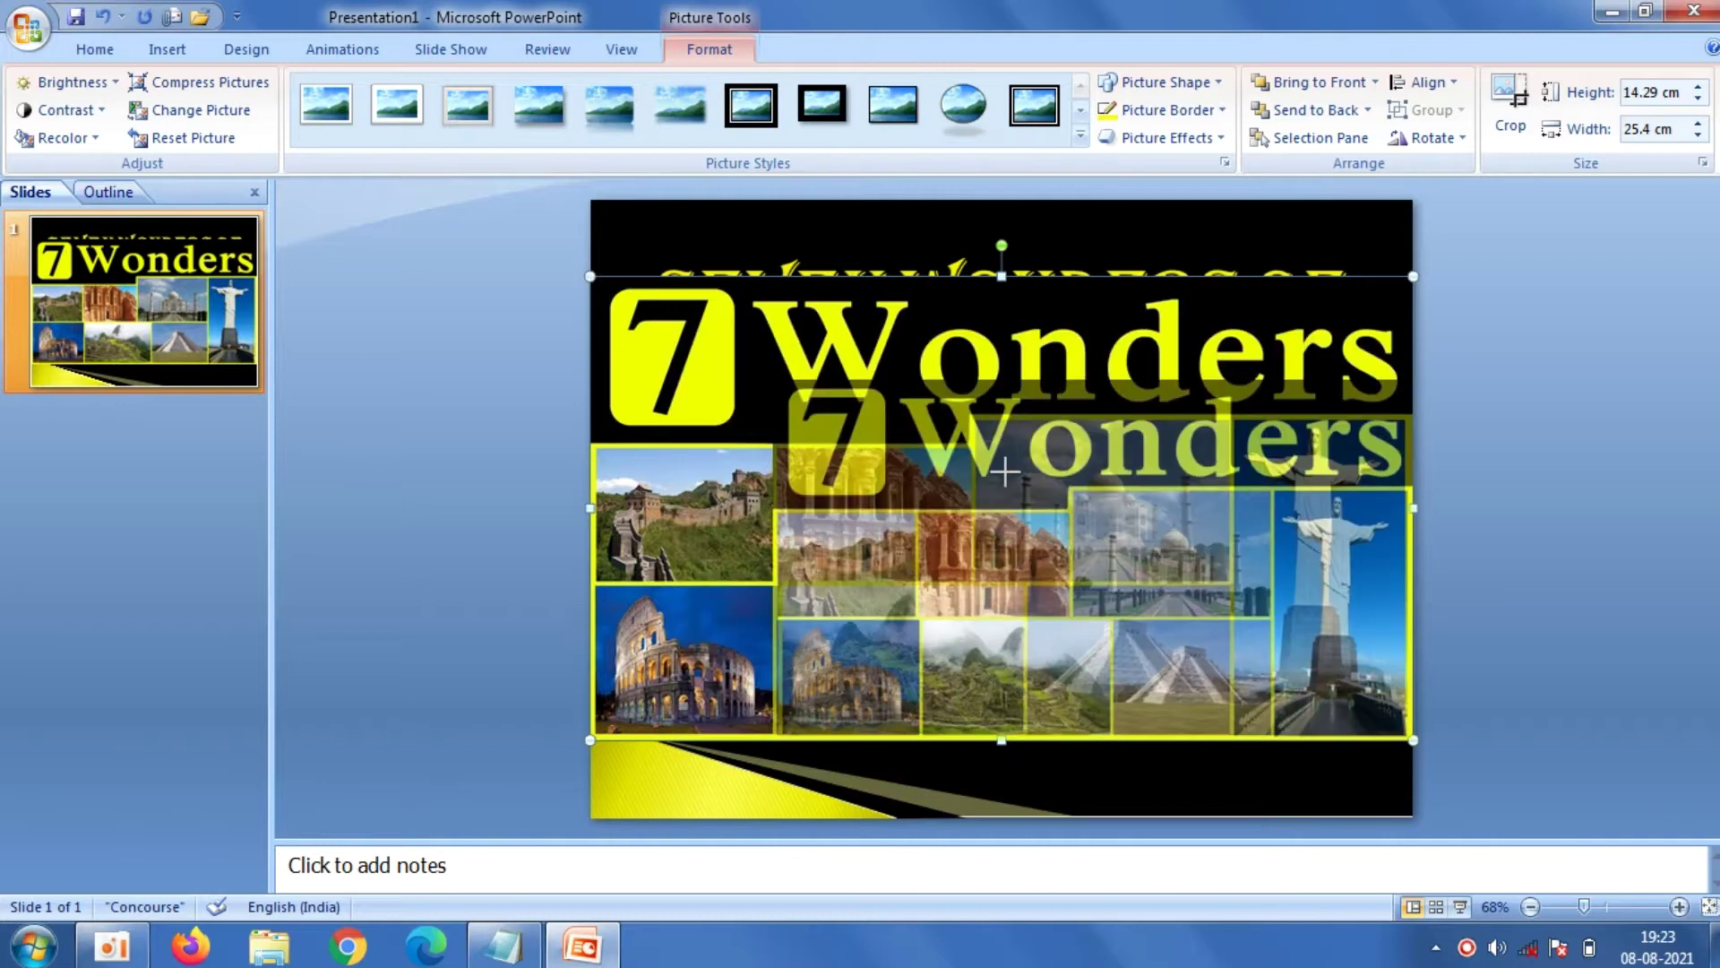
pyautogui.moveTo(590, 276); pyautogui.dragTo(1035, 527)
pyautogui.moveTo(1159, 574); pyautogui.dragTo(1107, 574)
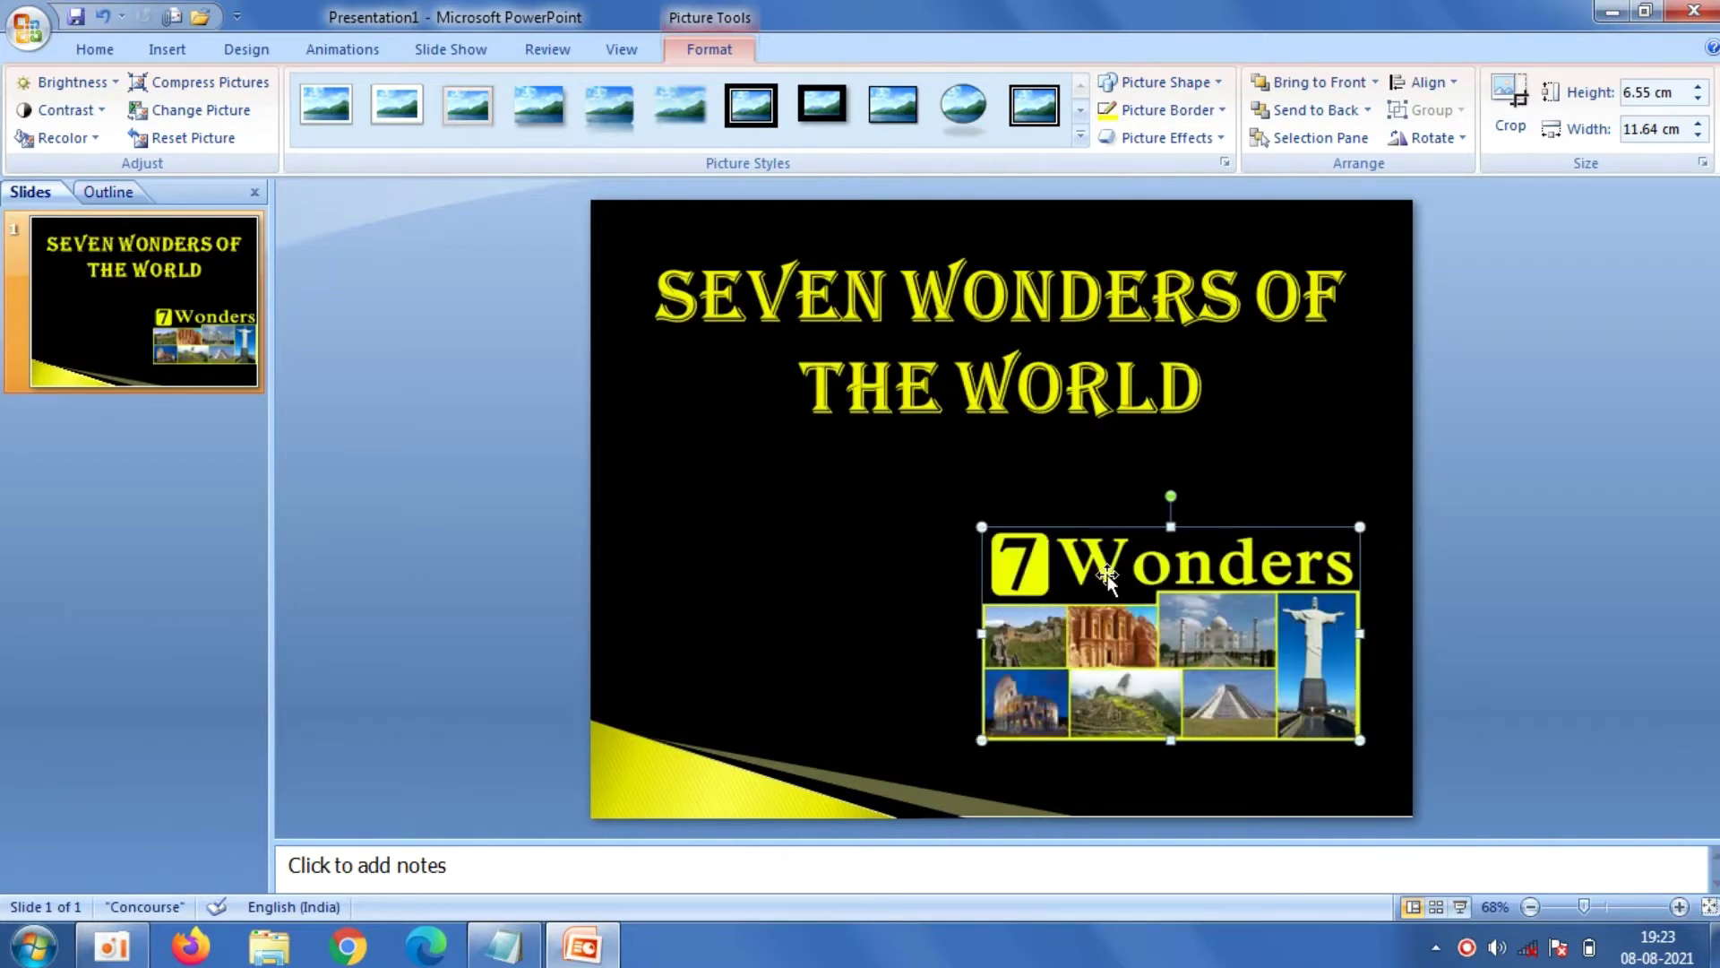
pyautogui.moveTo(1359, 743); pyautogui.dragTo(1417, 773)
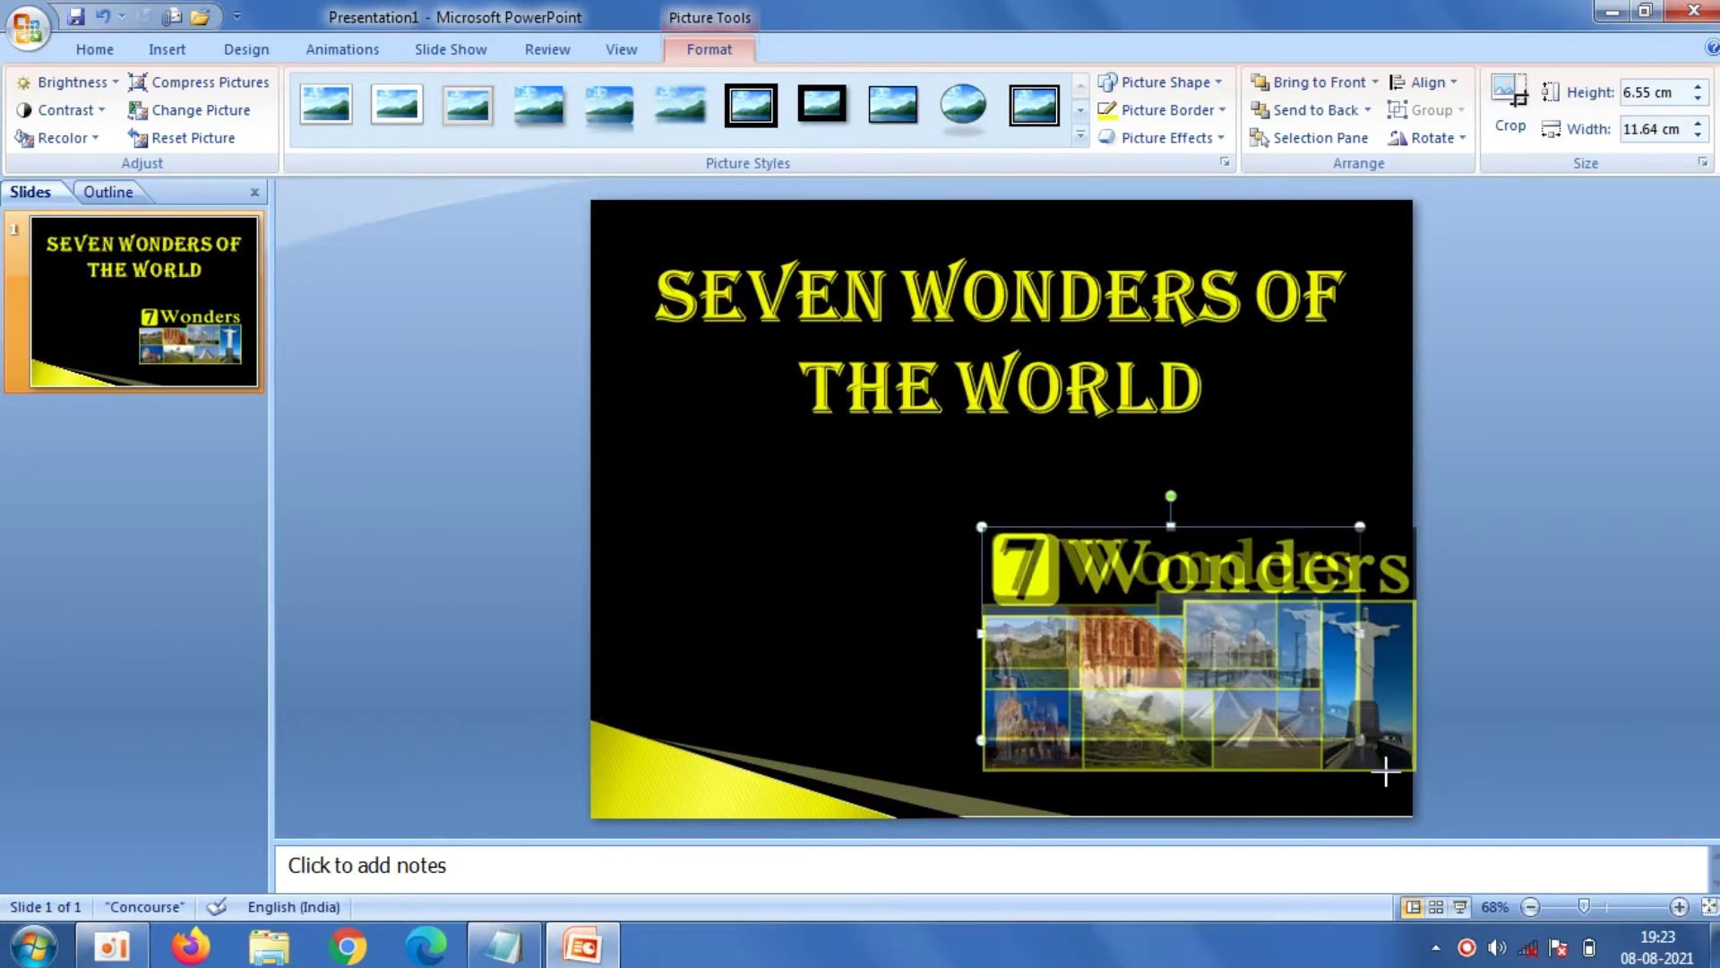
pyautogui.moveTo(1313, 698); pyautogui.dragTo(1274, 692)
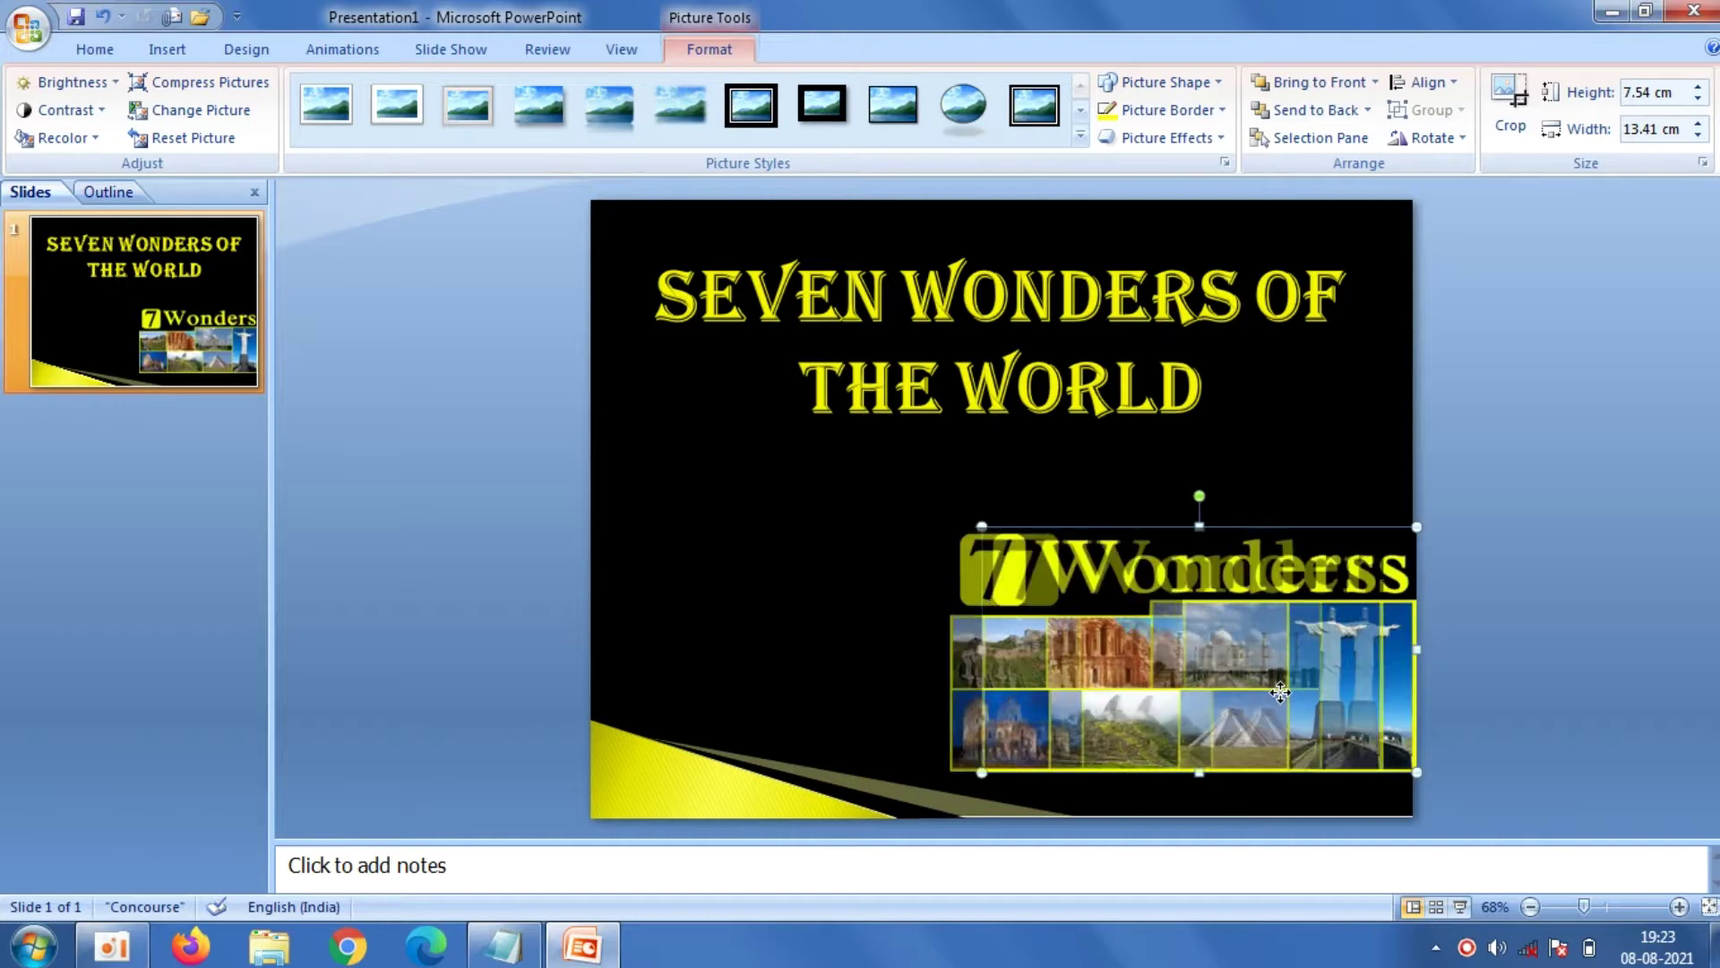
pyautogui.click(1514, 641)
# Set the whole title text to 72 pt
pyautogui.click(1151, 331)
pyautogui.moveTo(1225, 401); pyautogui.dragTo(604, 184)
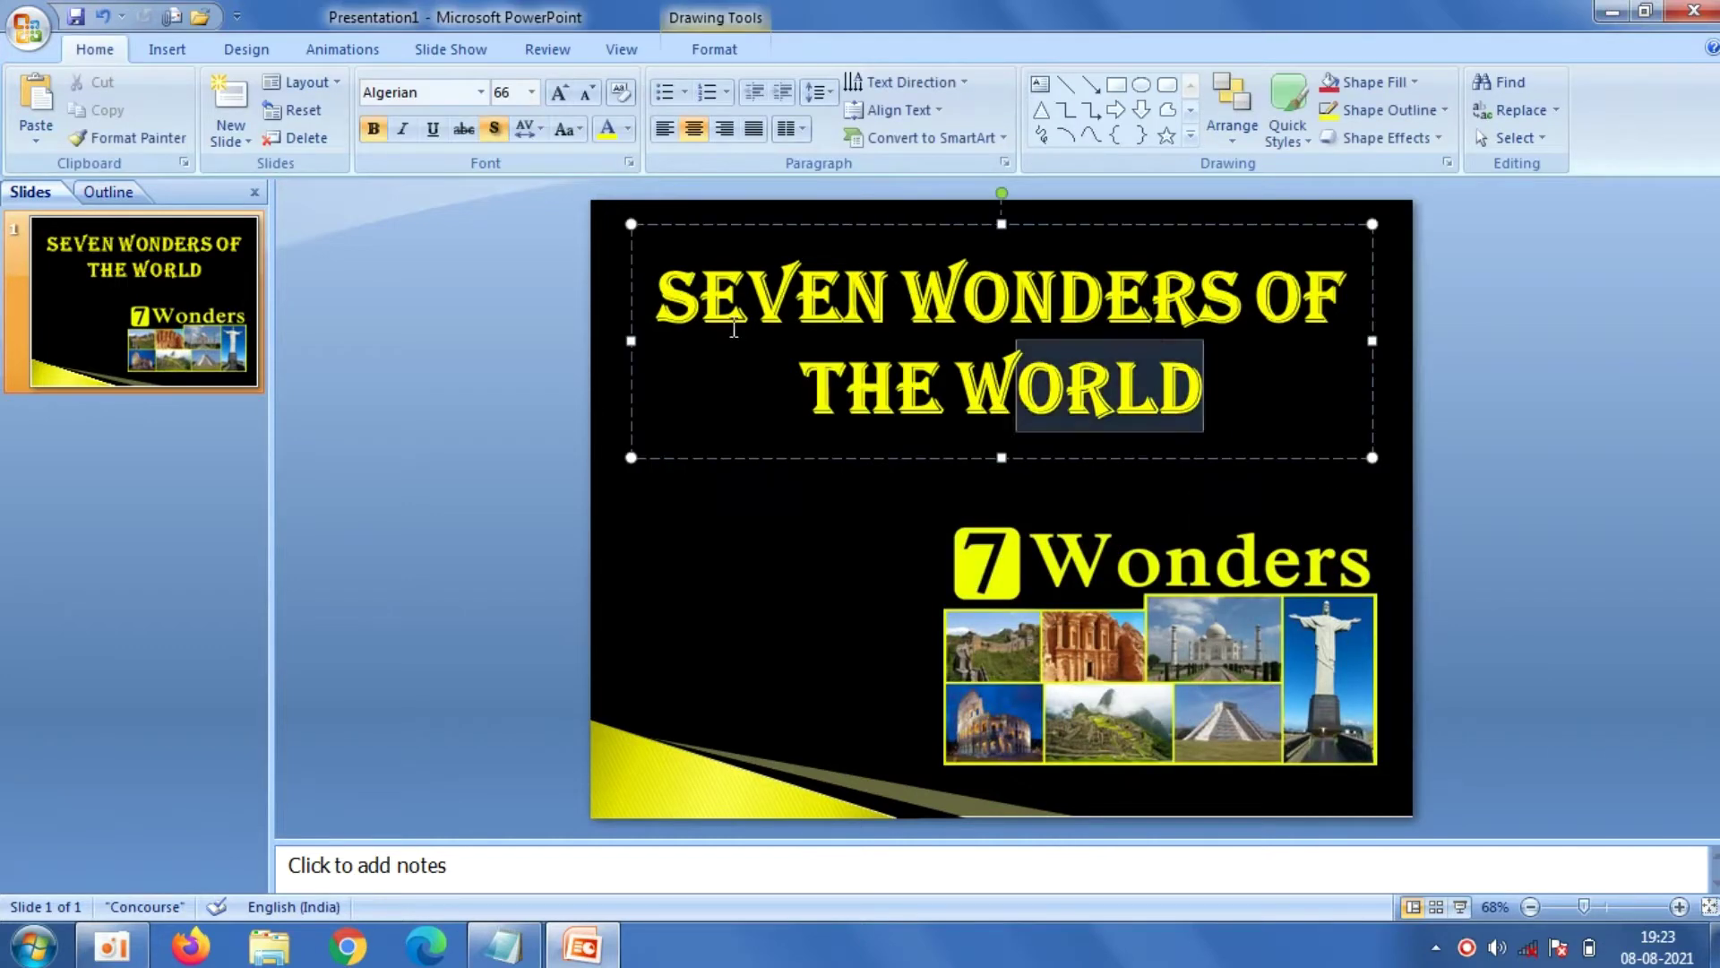
pyautogui.click(532, 92)
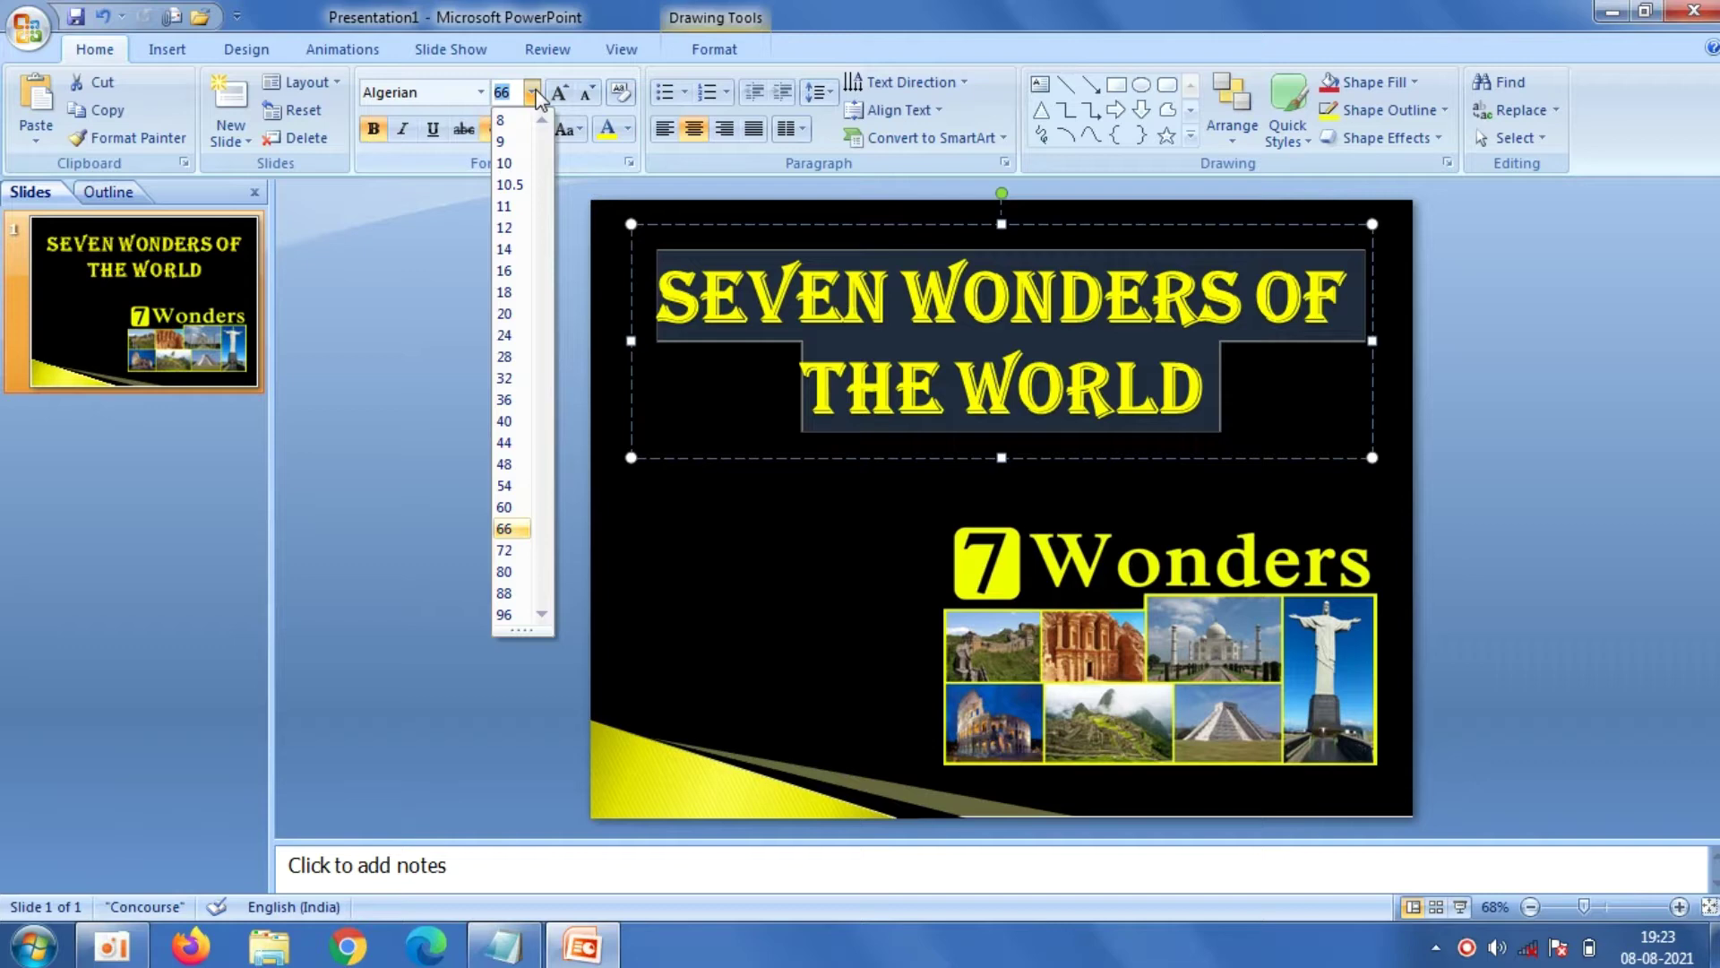
pyautogui.click(507, 550)
pyautogui.click(651, 544)
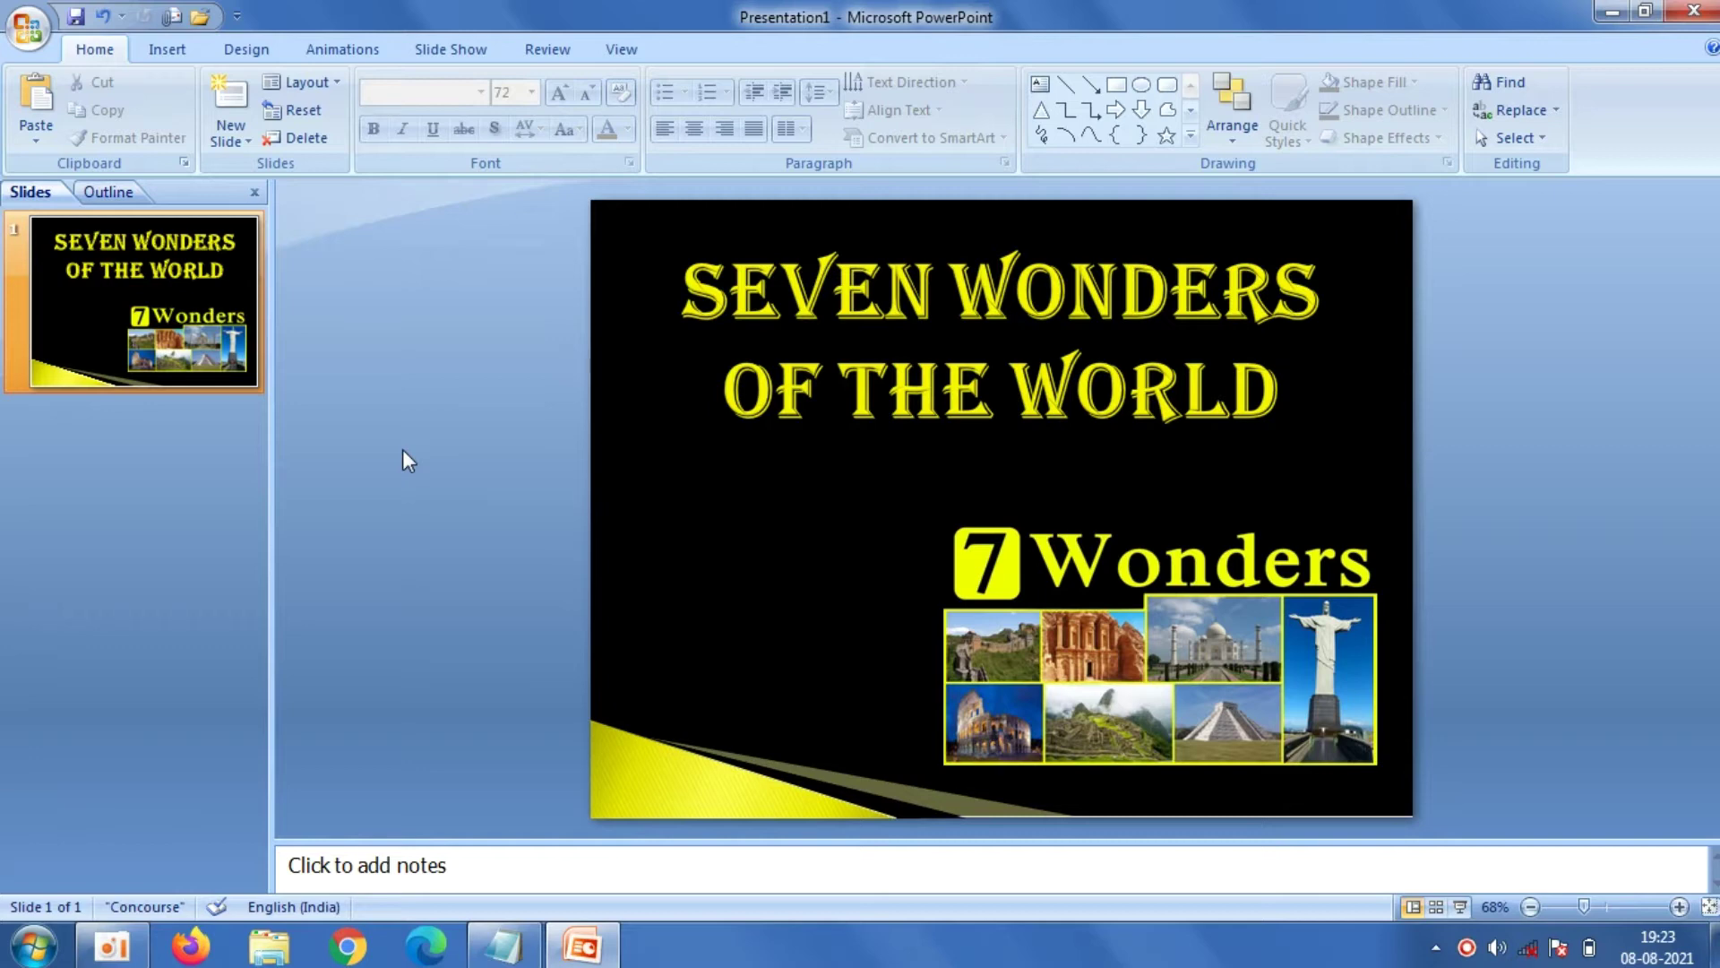
# Add a Title and Content slide titled 'Introduction', copied from the Notepad notes
pyautogui.click(213, 135)
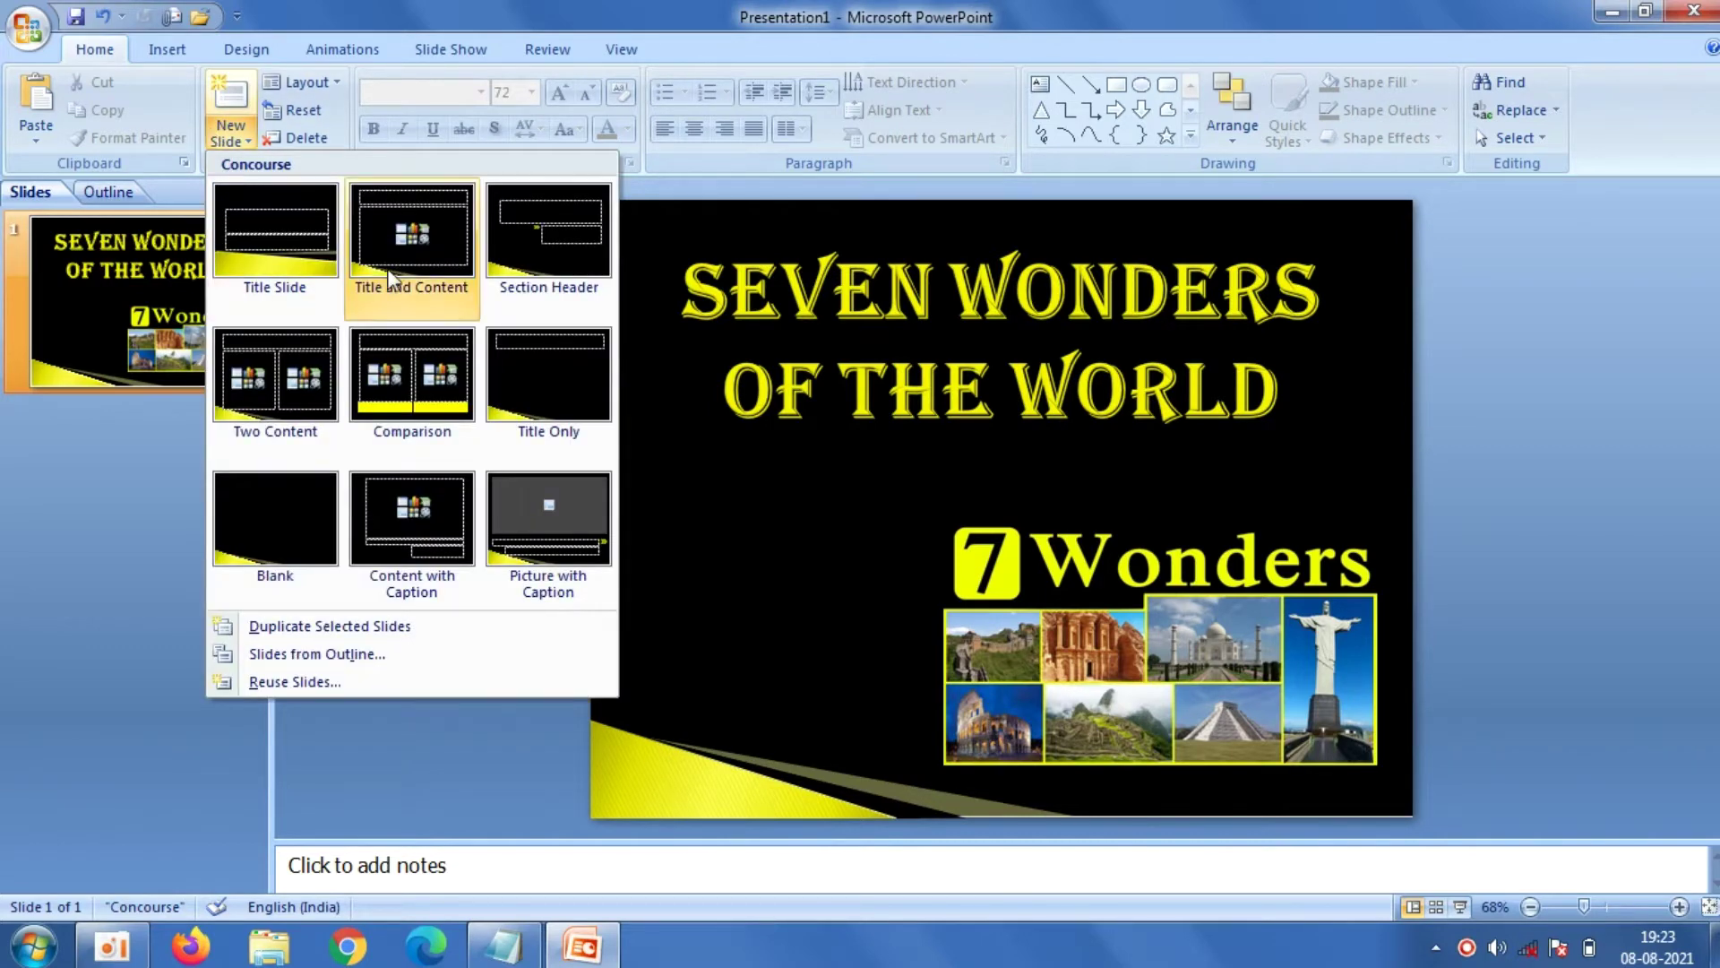
pyautogui.click(414, 259)
pyautogui.click(692, 273)
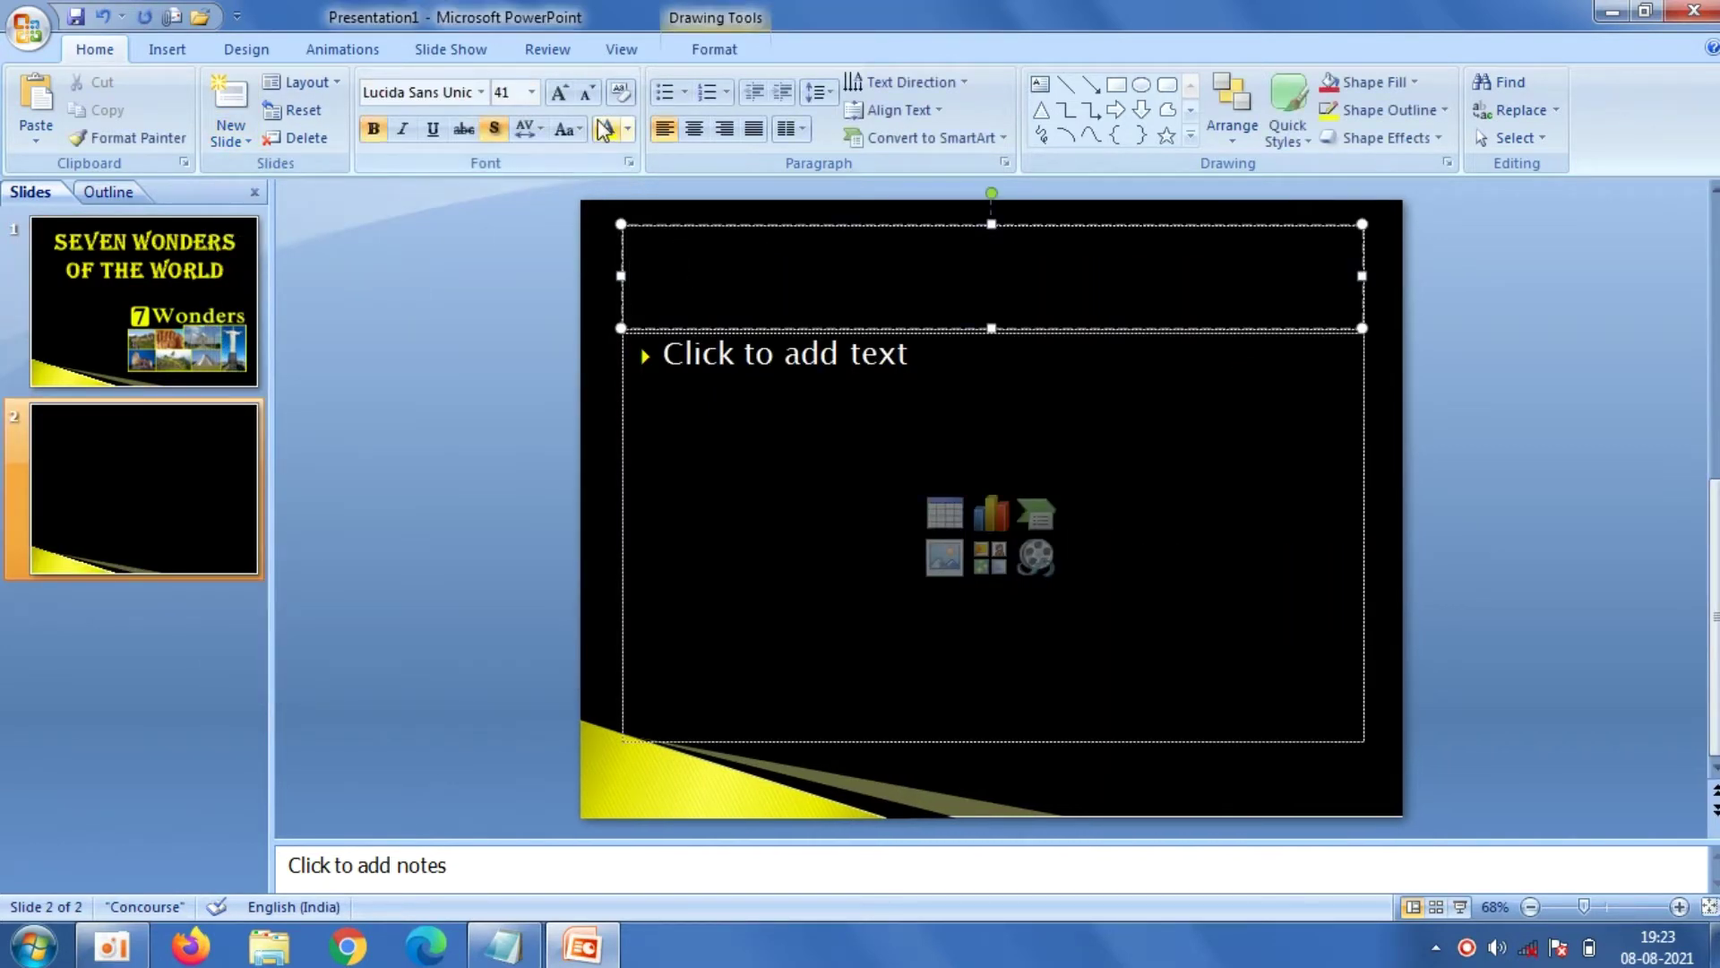
pyautogui.click(503, 946)
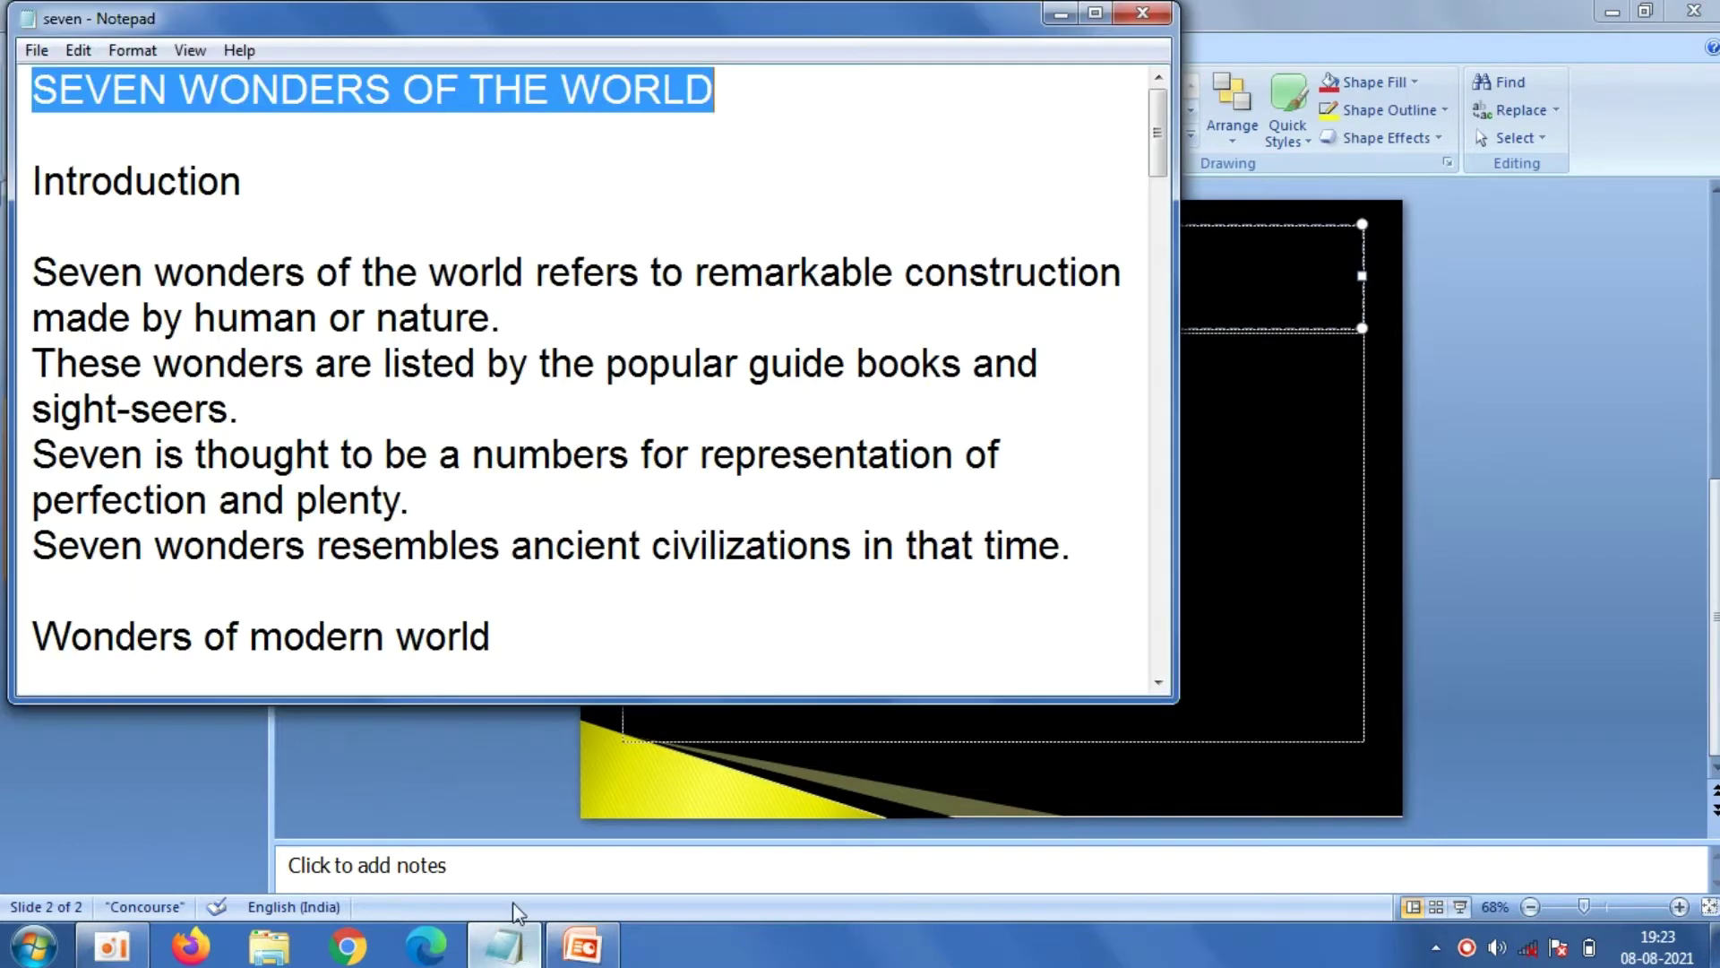
pyautogui.moveTo(280, 176); pyautogui.dragTo(20, 184)
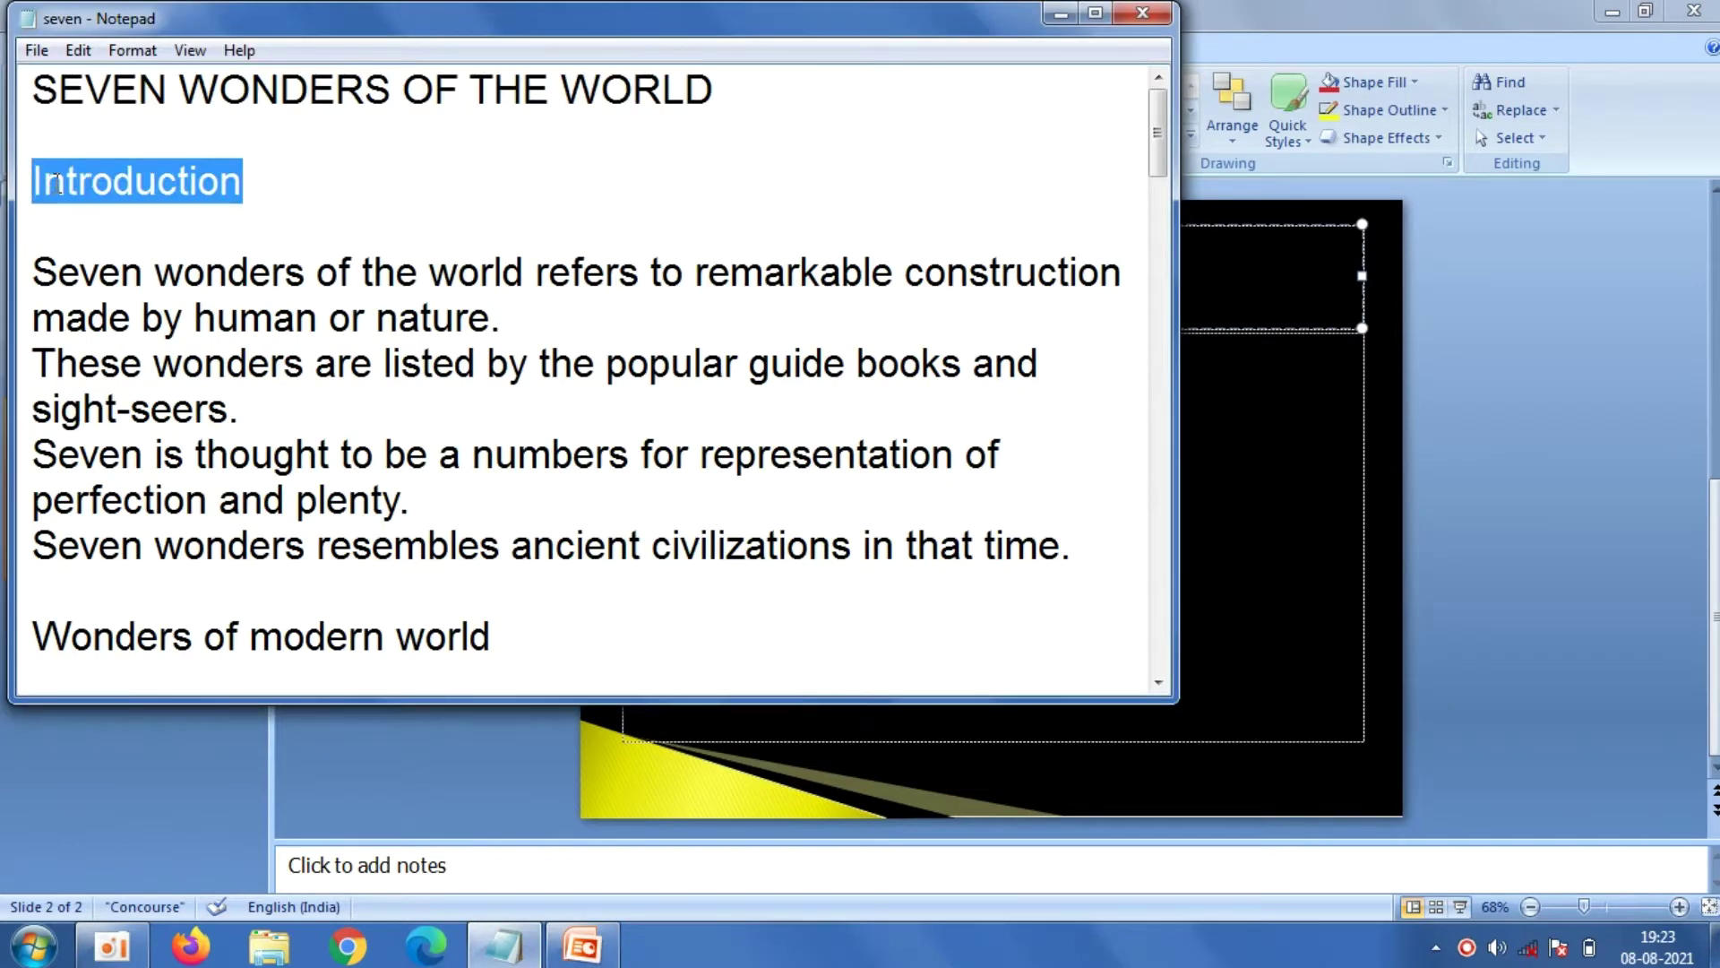
pyautogui.rightClick(55, 183)
pyautogui.click(143, 267)
pyautogui.click(354, 788)
pyautogui.rightClick(717, 267)
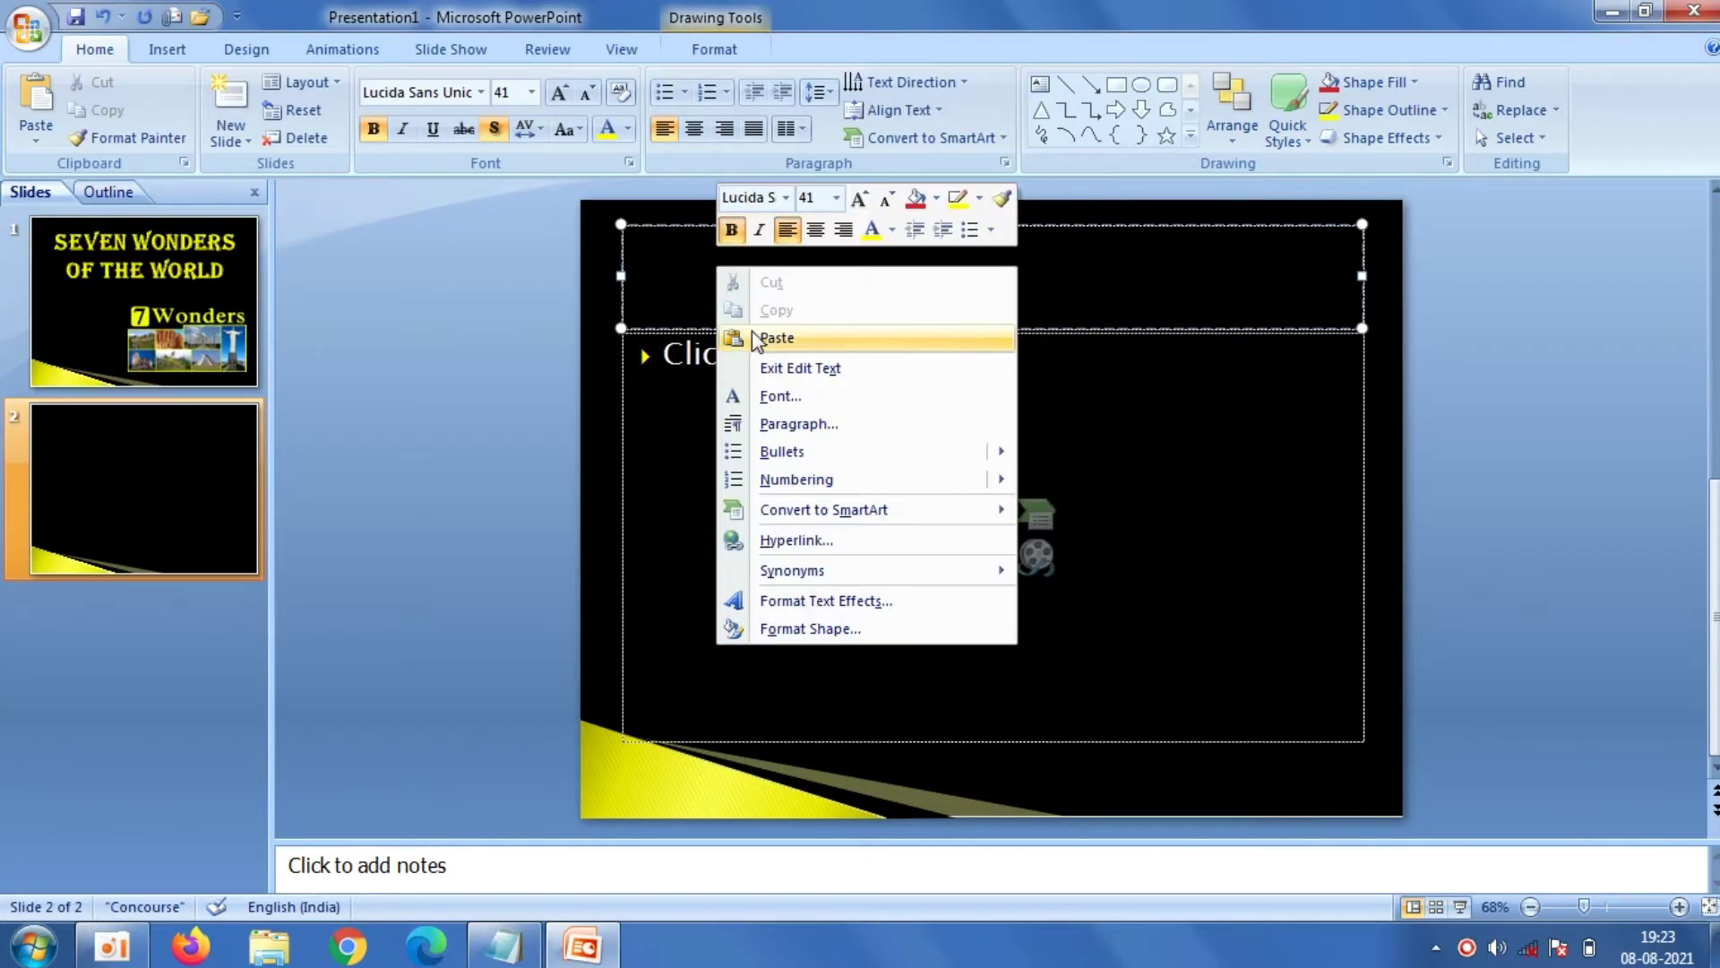
pyautogui.click(762, 334)
# Give the body diamond bullets and paste in the four introduction sentences from Notepad
pyautogui.click(710, 372)
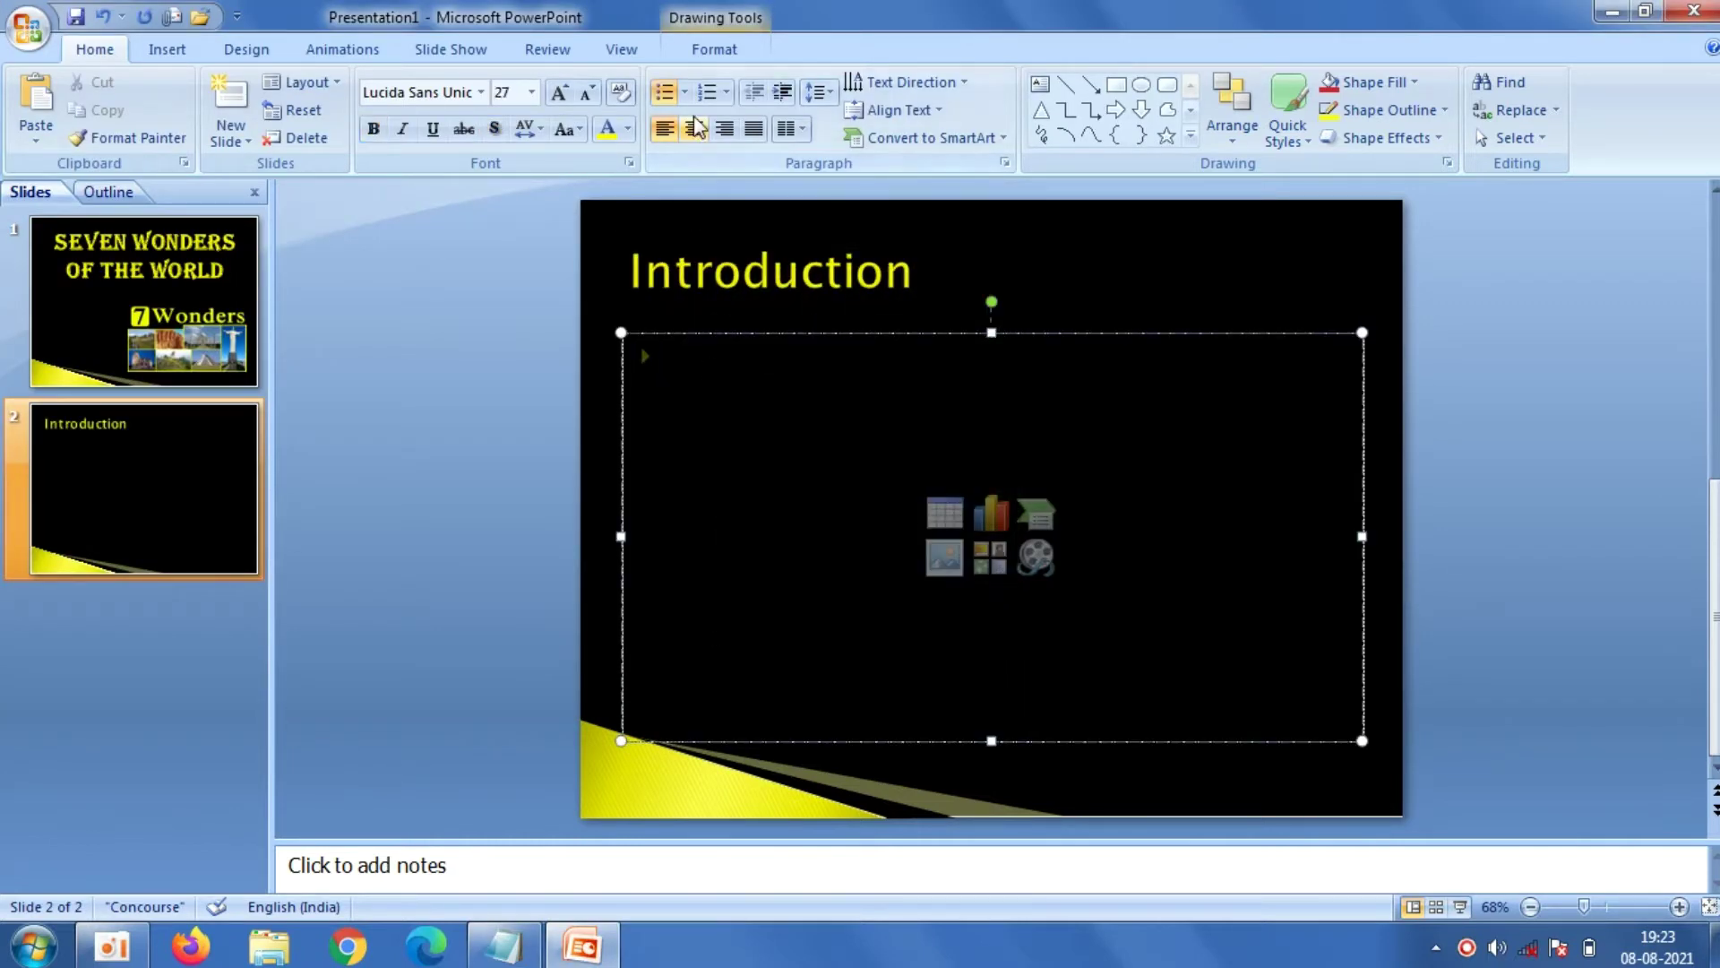
pyautogui.click(685, 93)
pyautogui.click(899, 307)
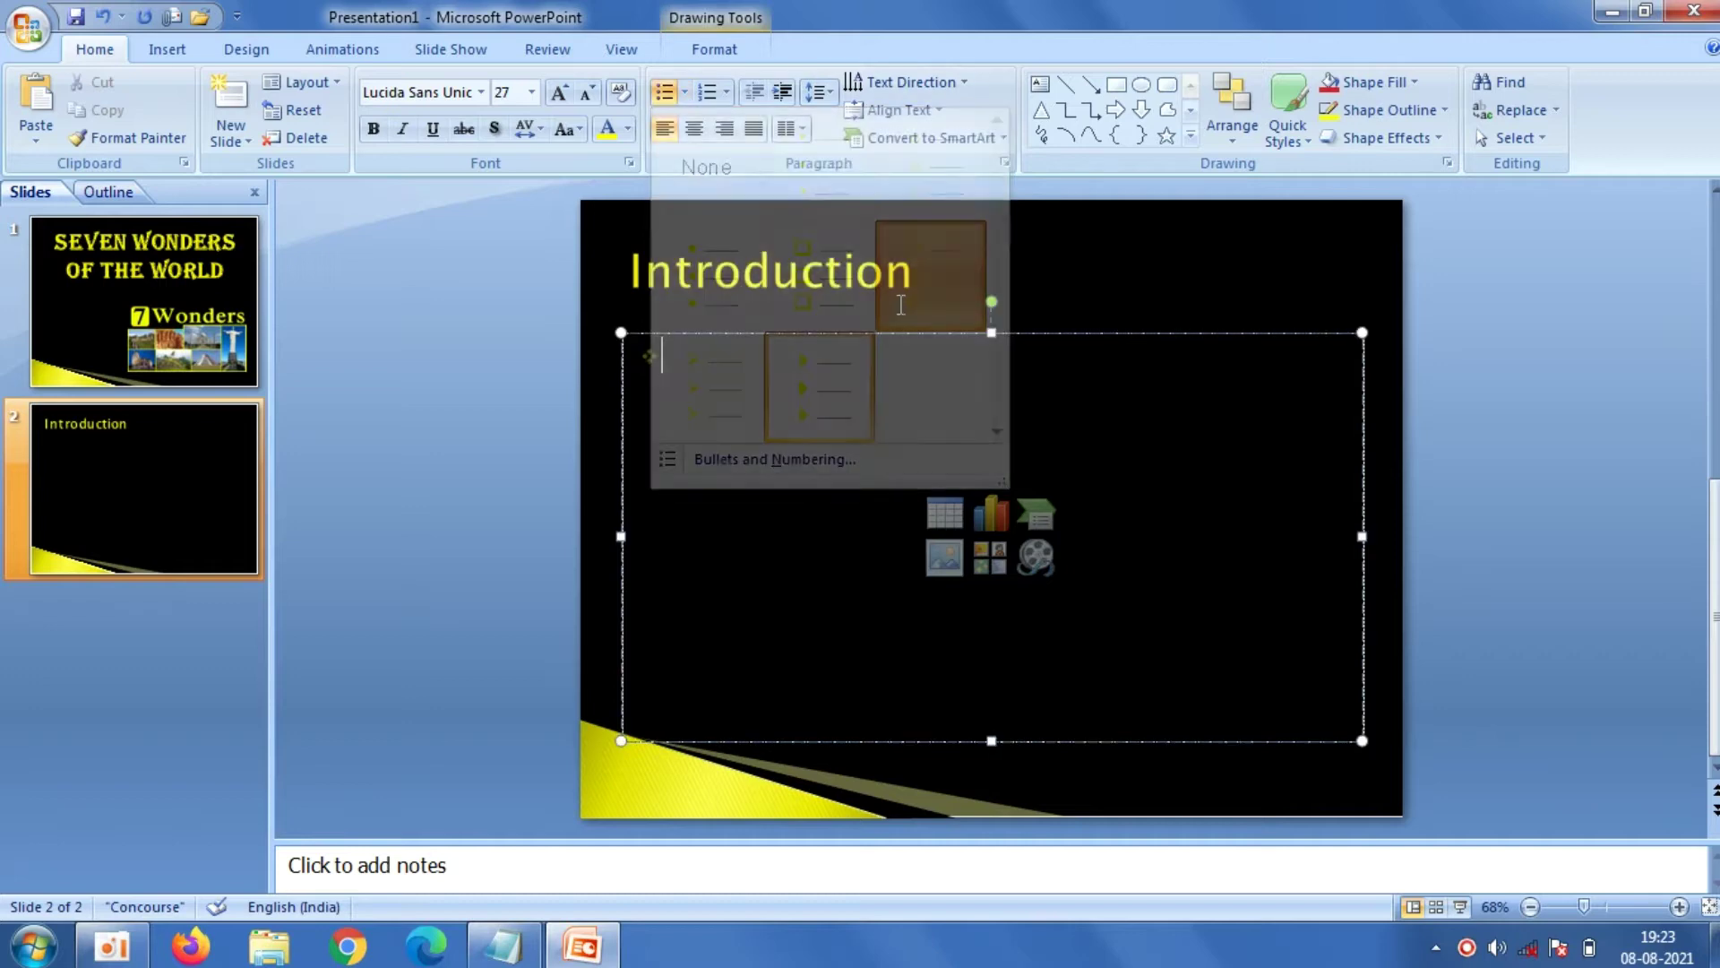
pyautogui.click(508, 950)
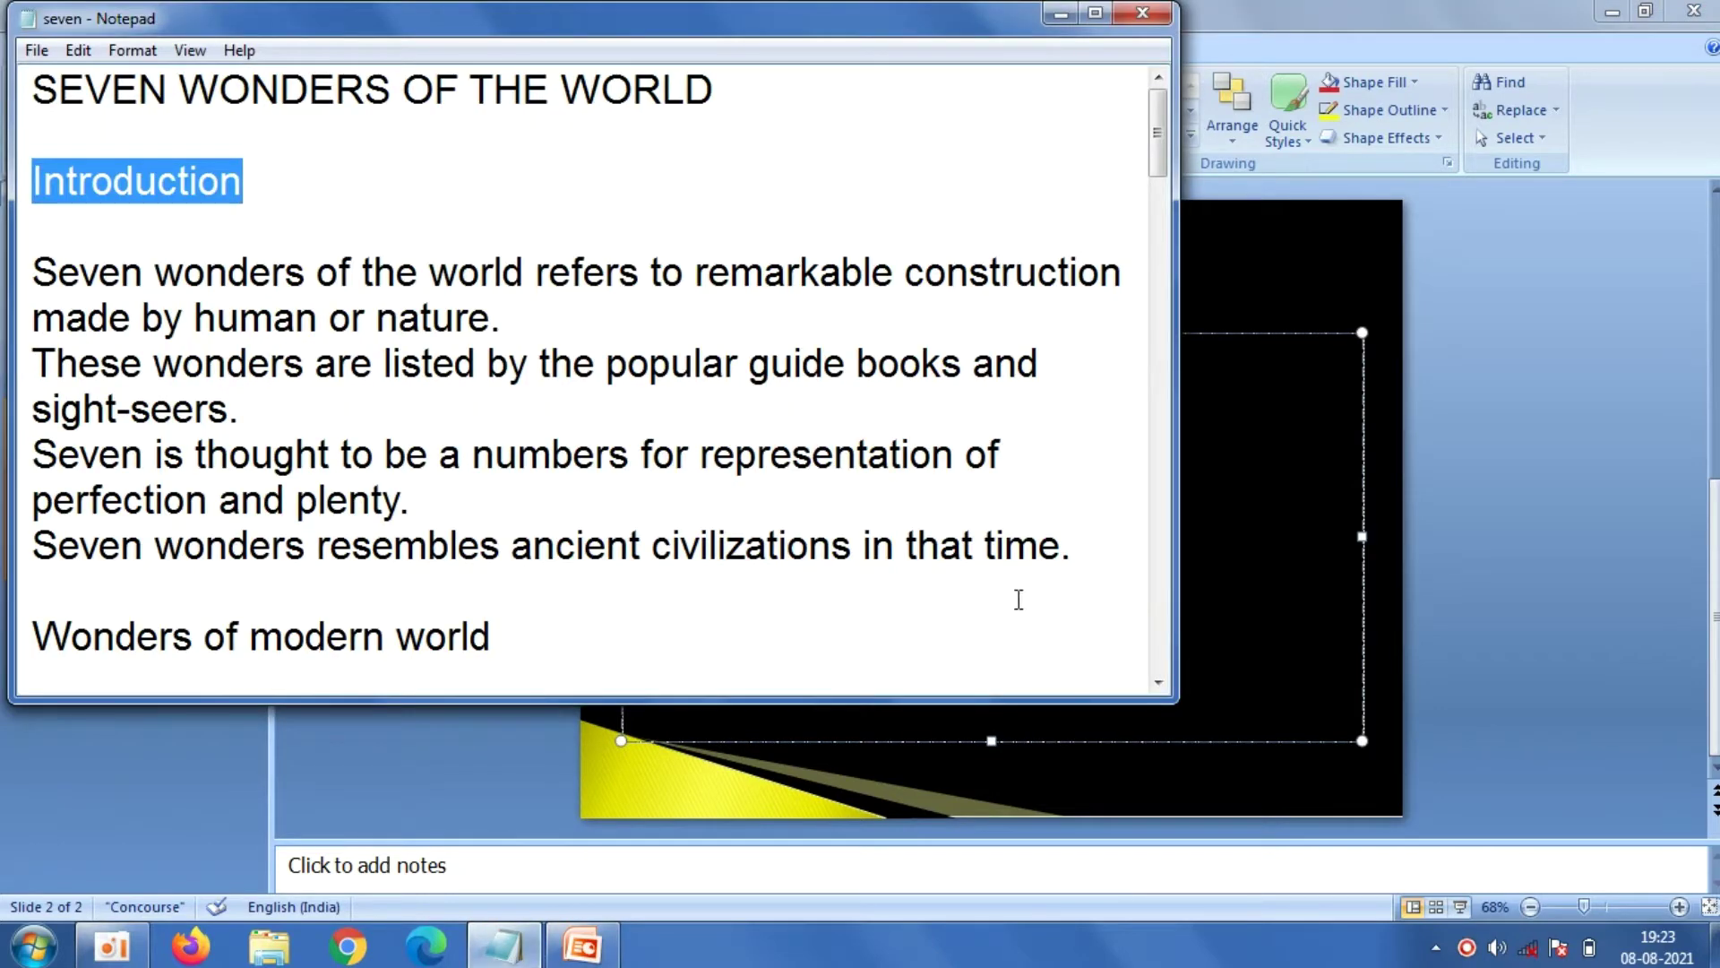
pyautogui.moveTo(1089, 557); pyautogui.dragTo(49, 277)
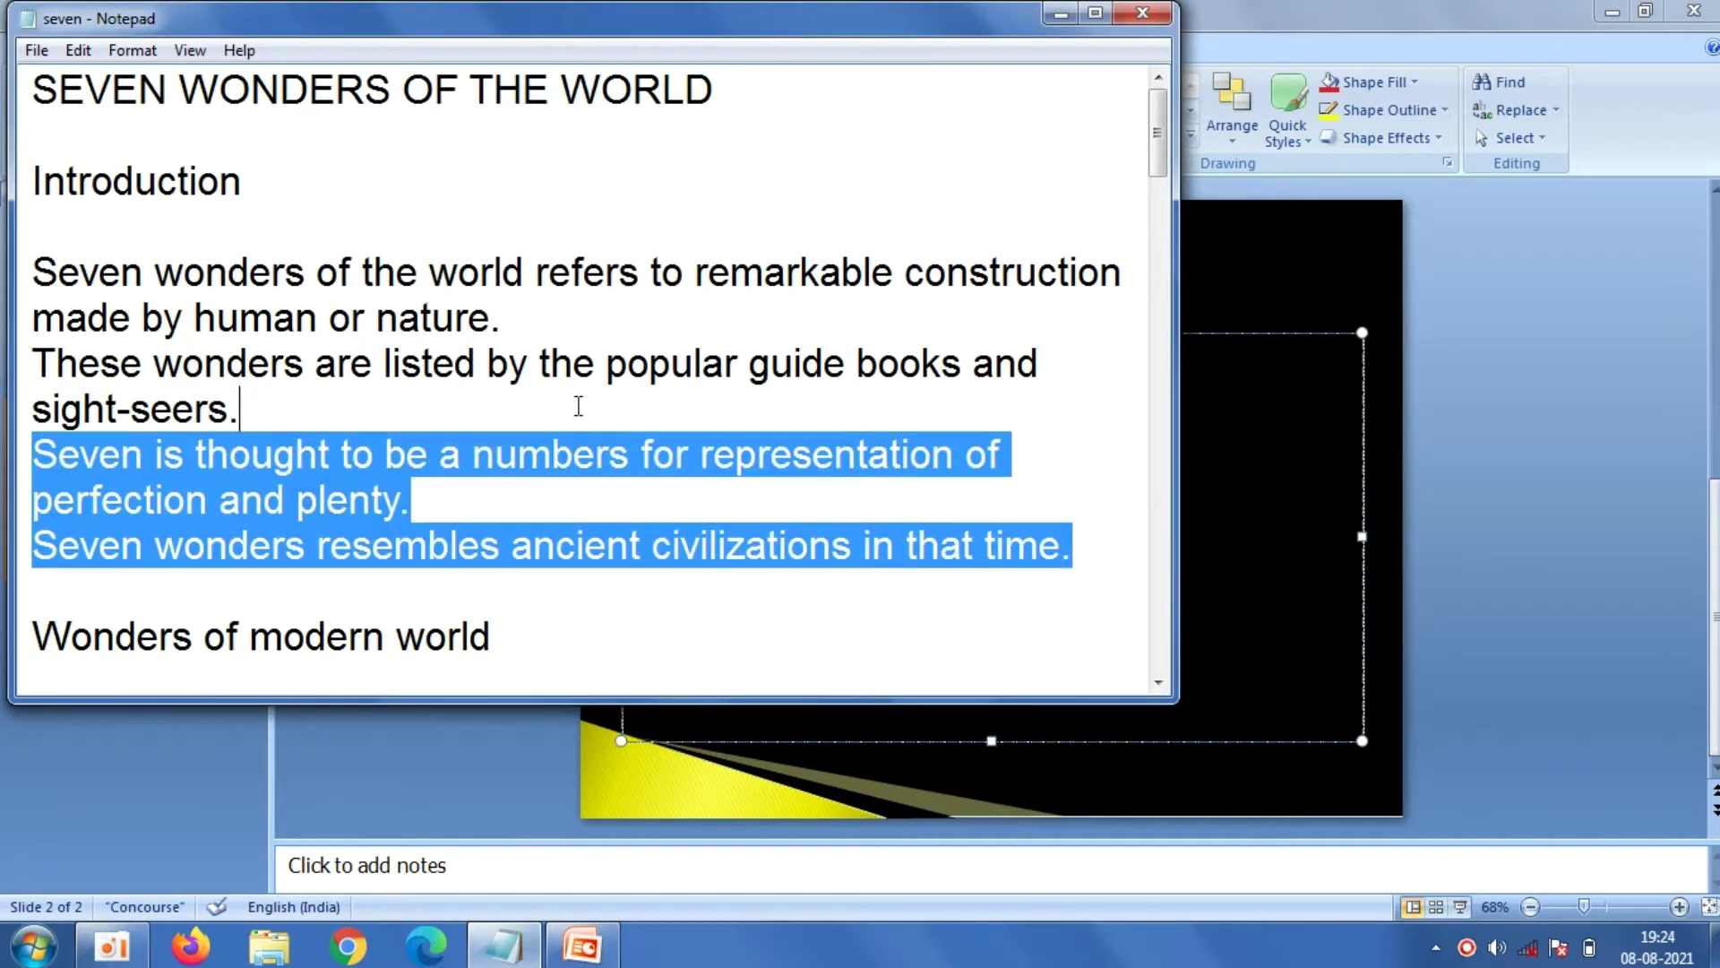
pyautogui.rightClick(43, 278)
pyautogui.click(126, 364)
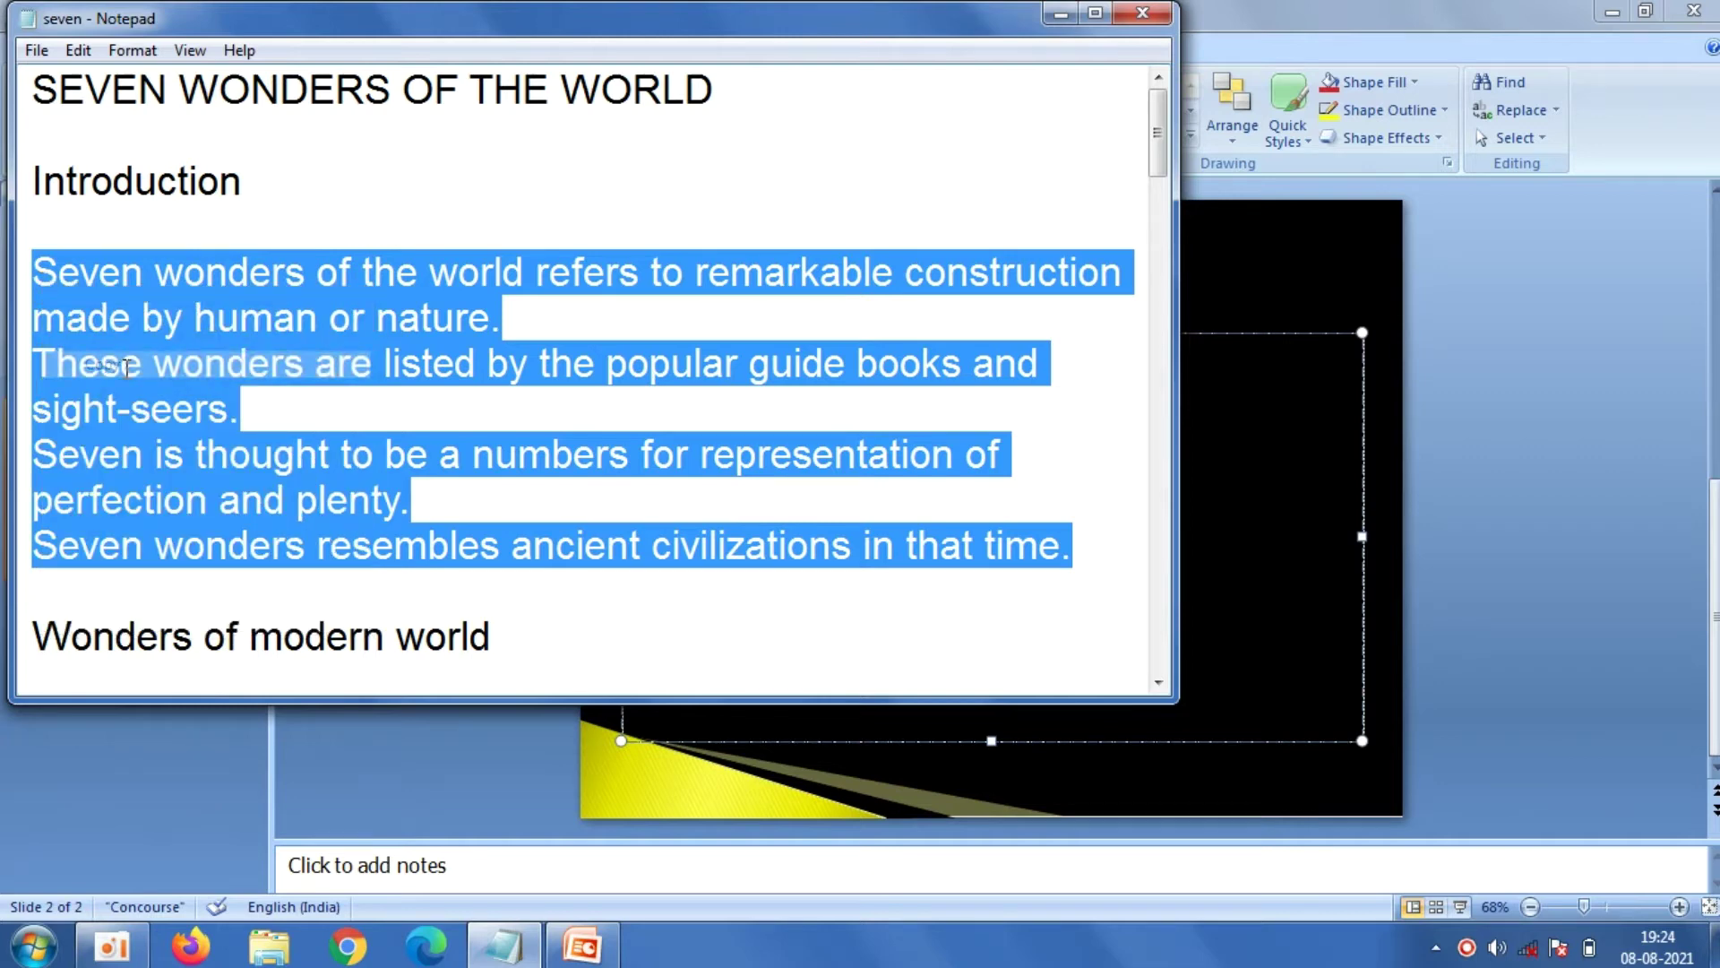
pyautogui.click(408, 789)
pyautogui.rightClick(696, 423)
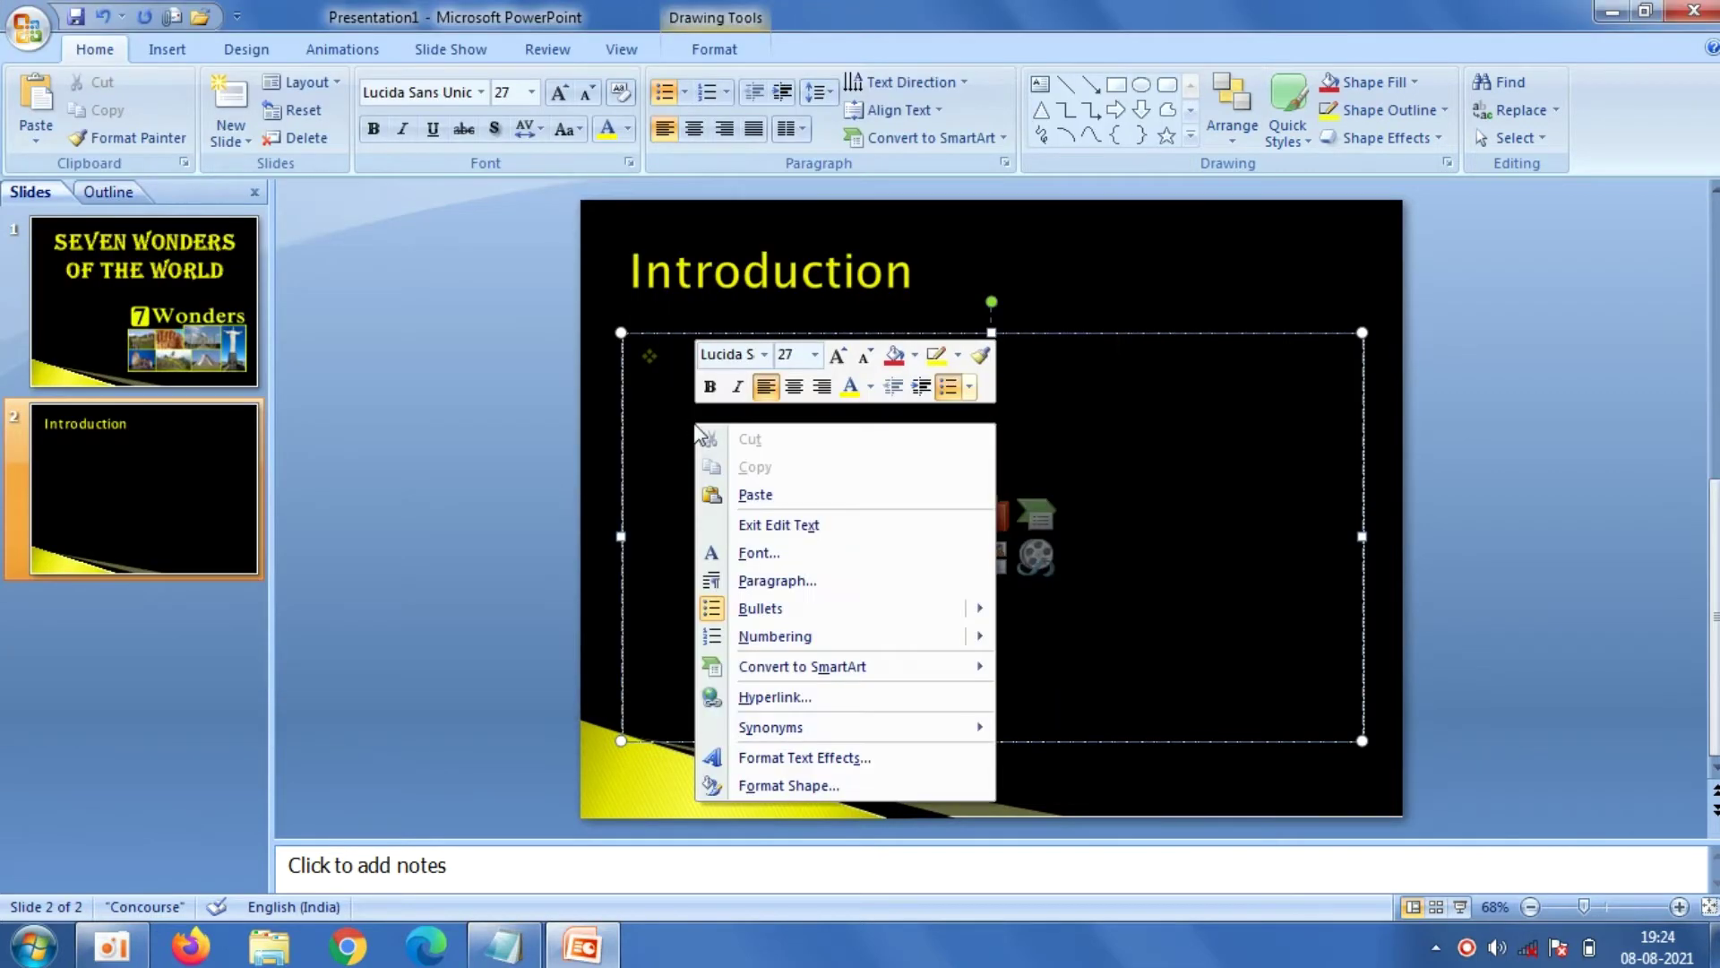
pyautogui.click(749, 493)
pyautogui.click(435, 401)
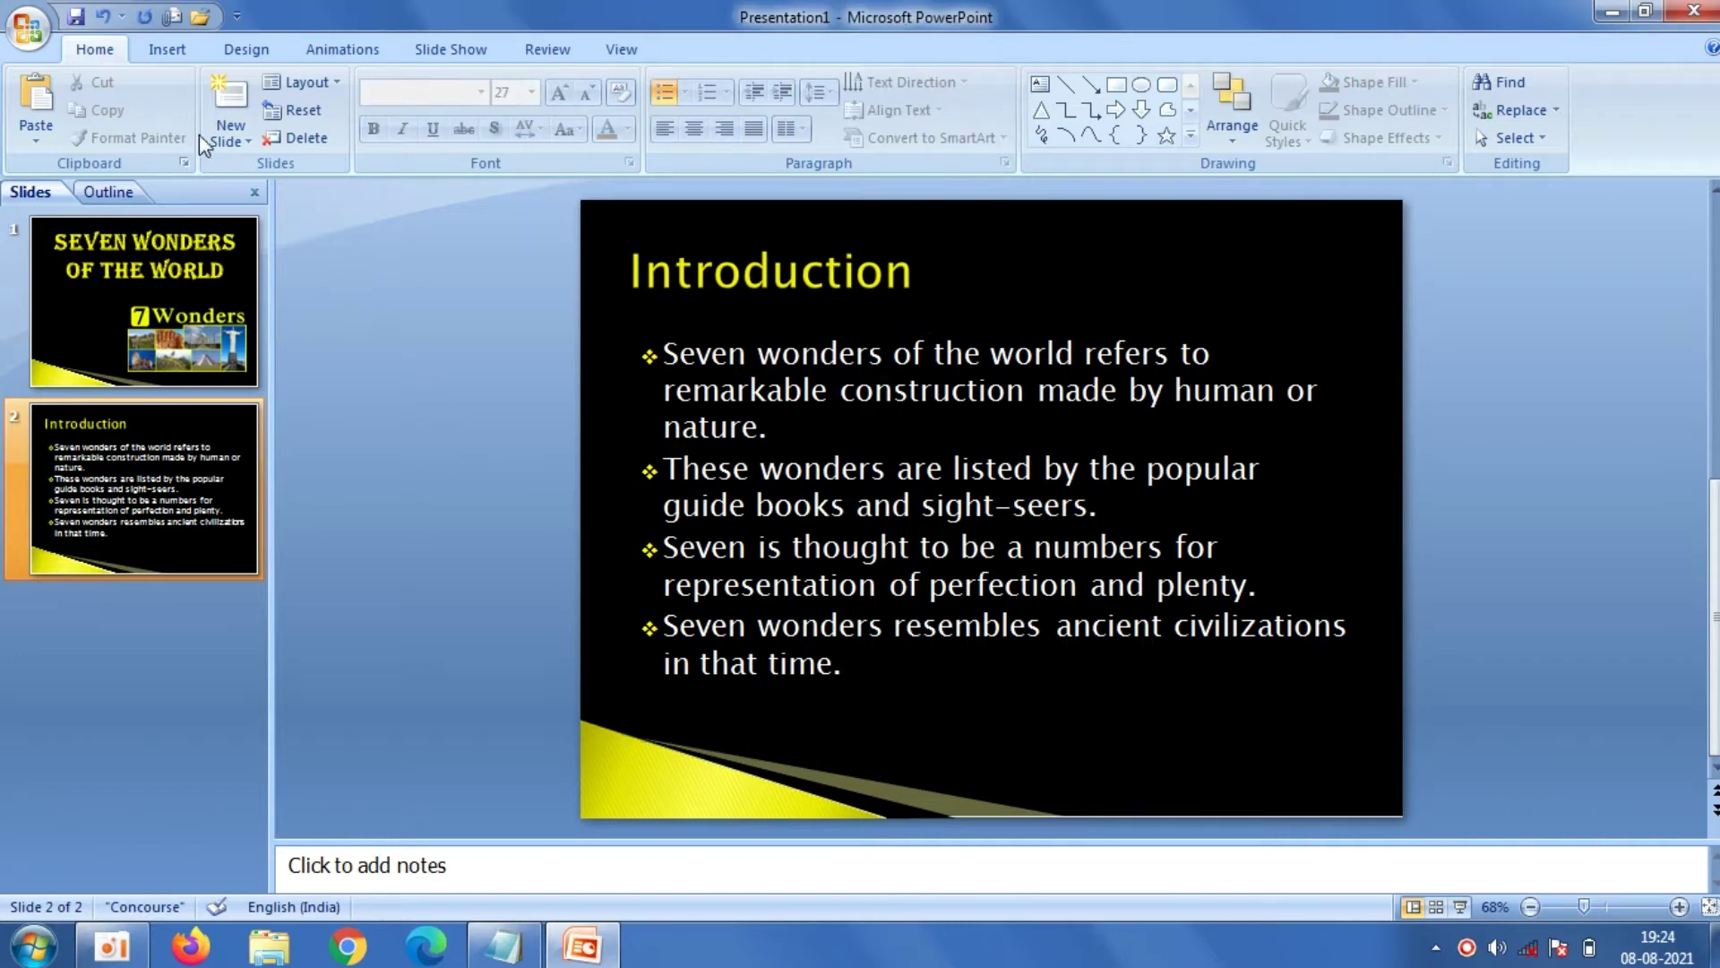
# Add a Title and Content slide 3 titled 'Wonders of modern world' from the notes
pyautogui.click(240, 142)
pyautogui.click(369, 234)
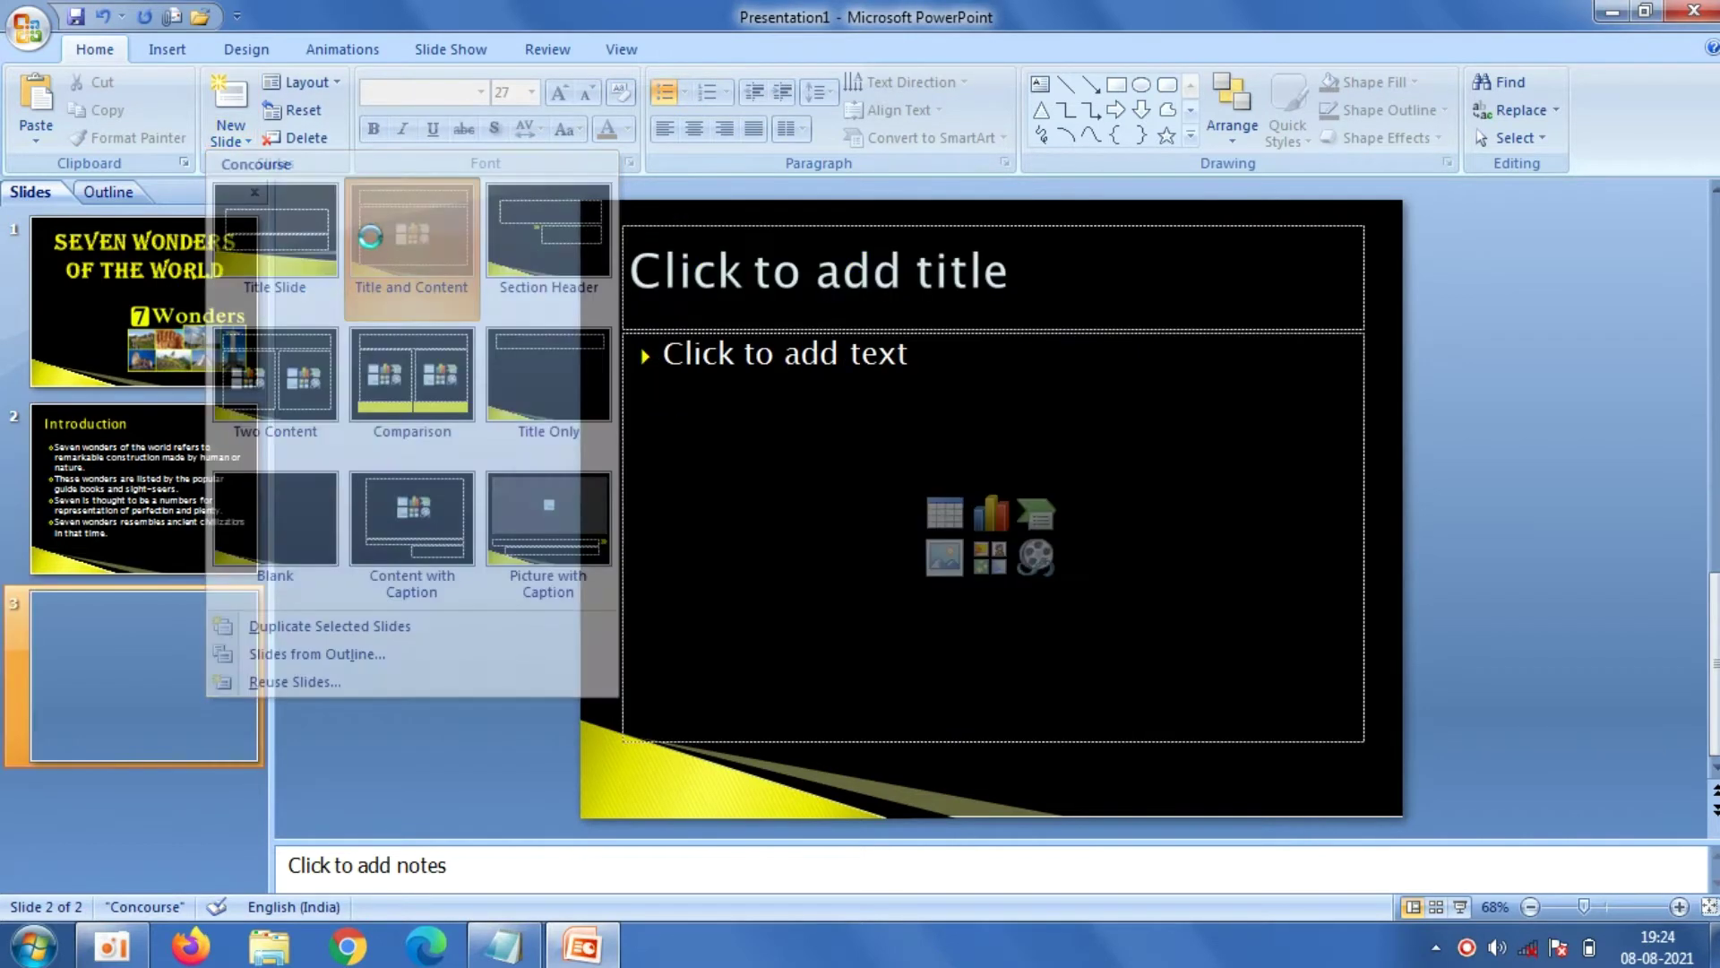
pyautogui.click(742, 298)
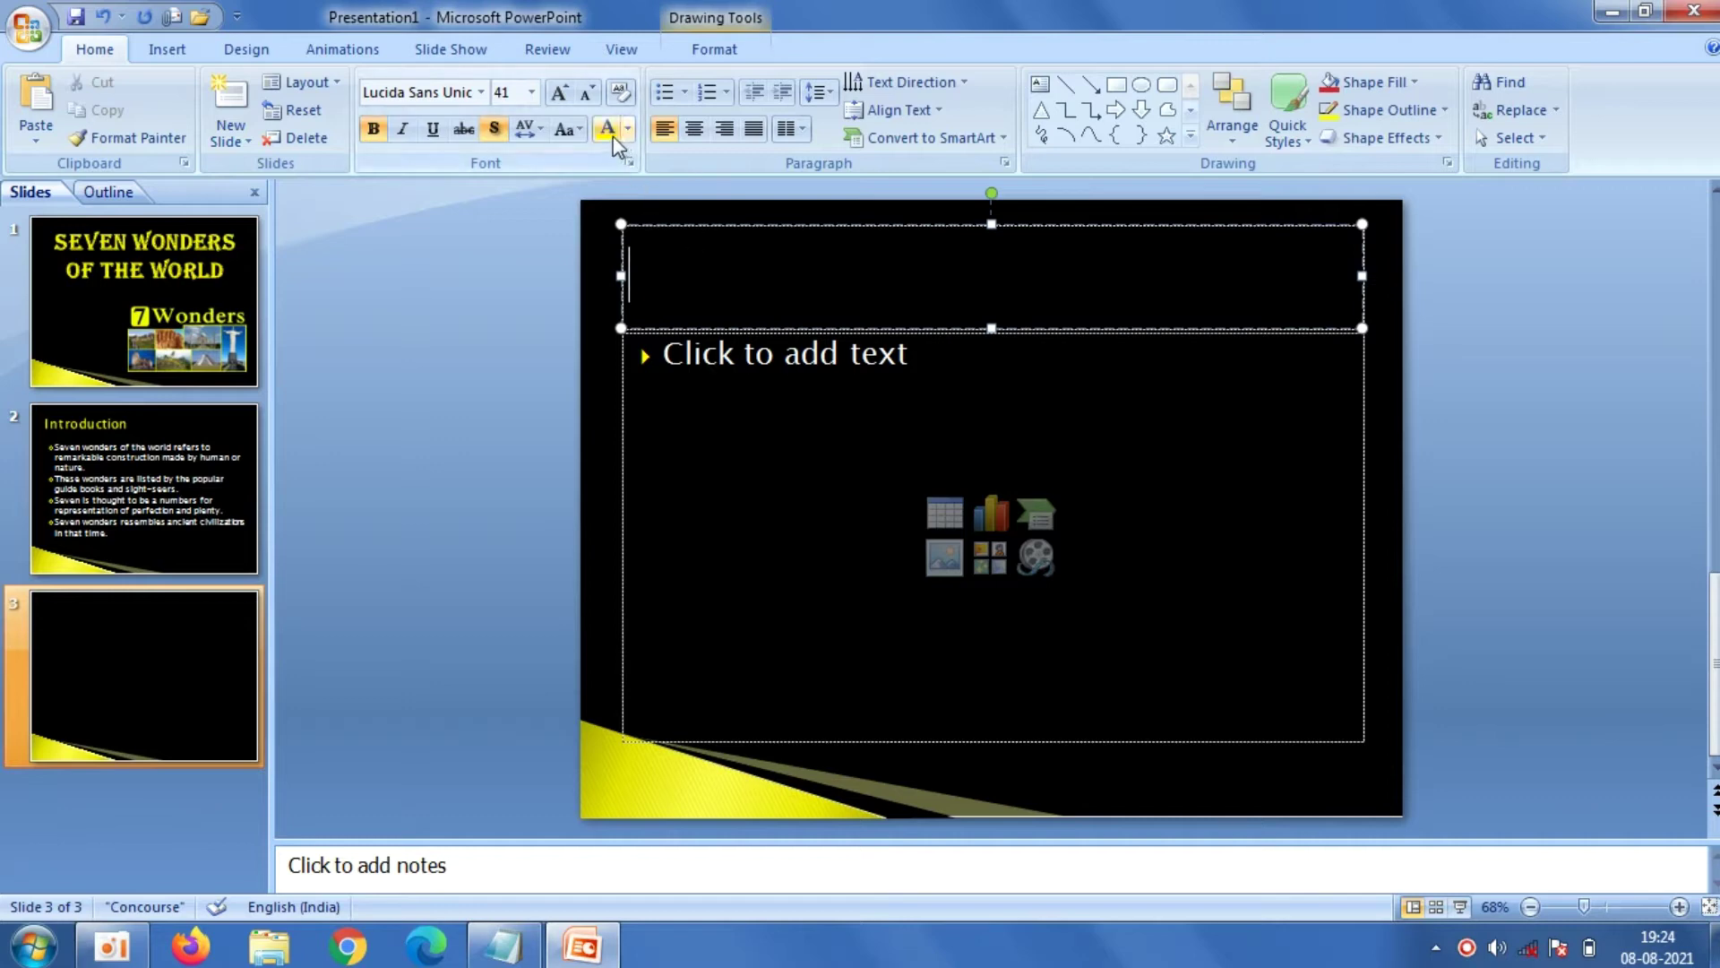
pyautogui.click(503, 945)
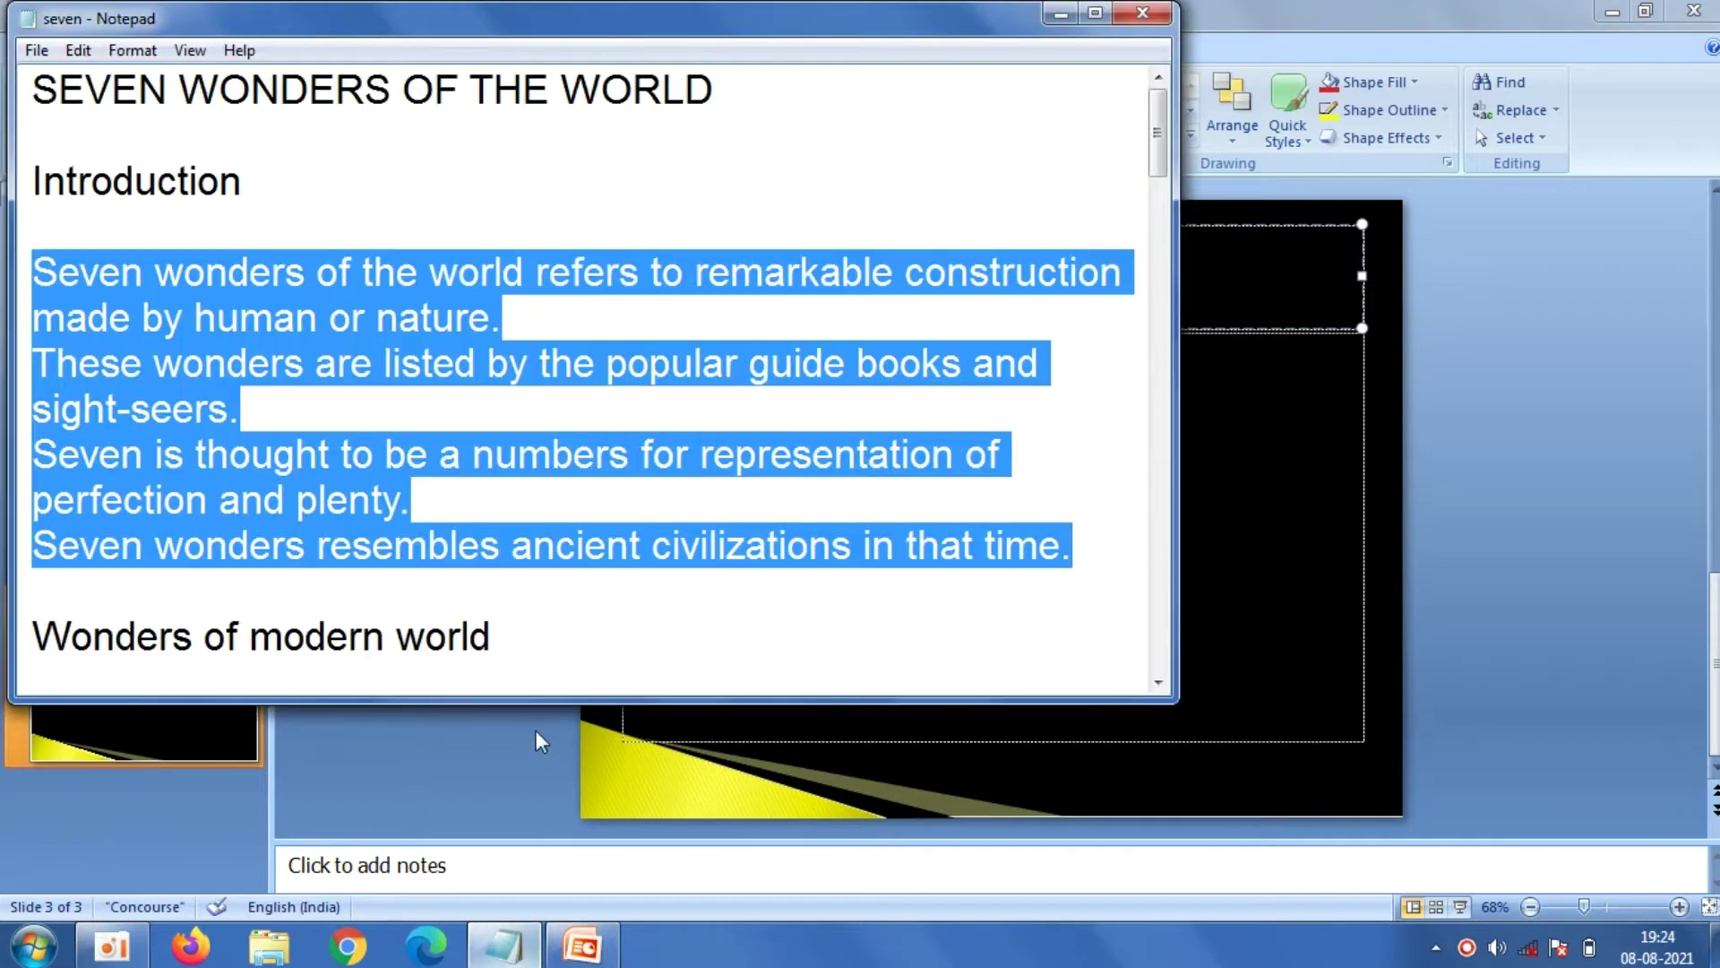
pyautogui.moveTo(534, 642); pyautogui.dragTo(34, 638)
pyautogui.rightClick(41, 636)
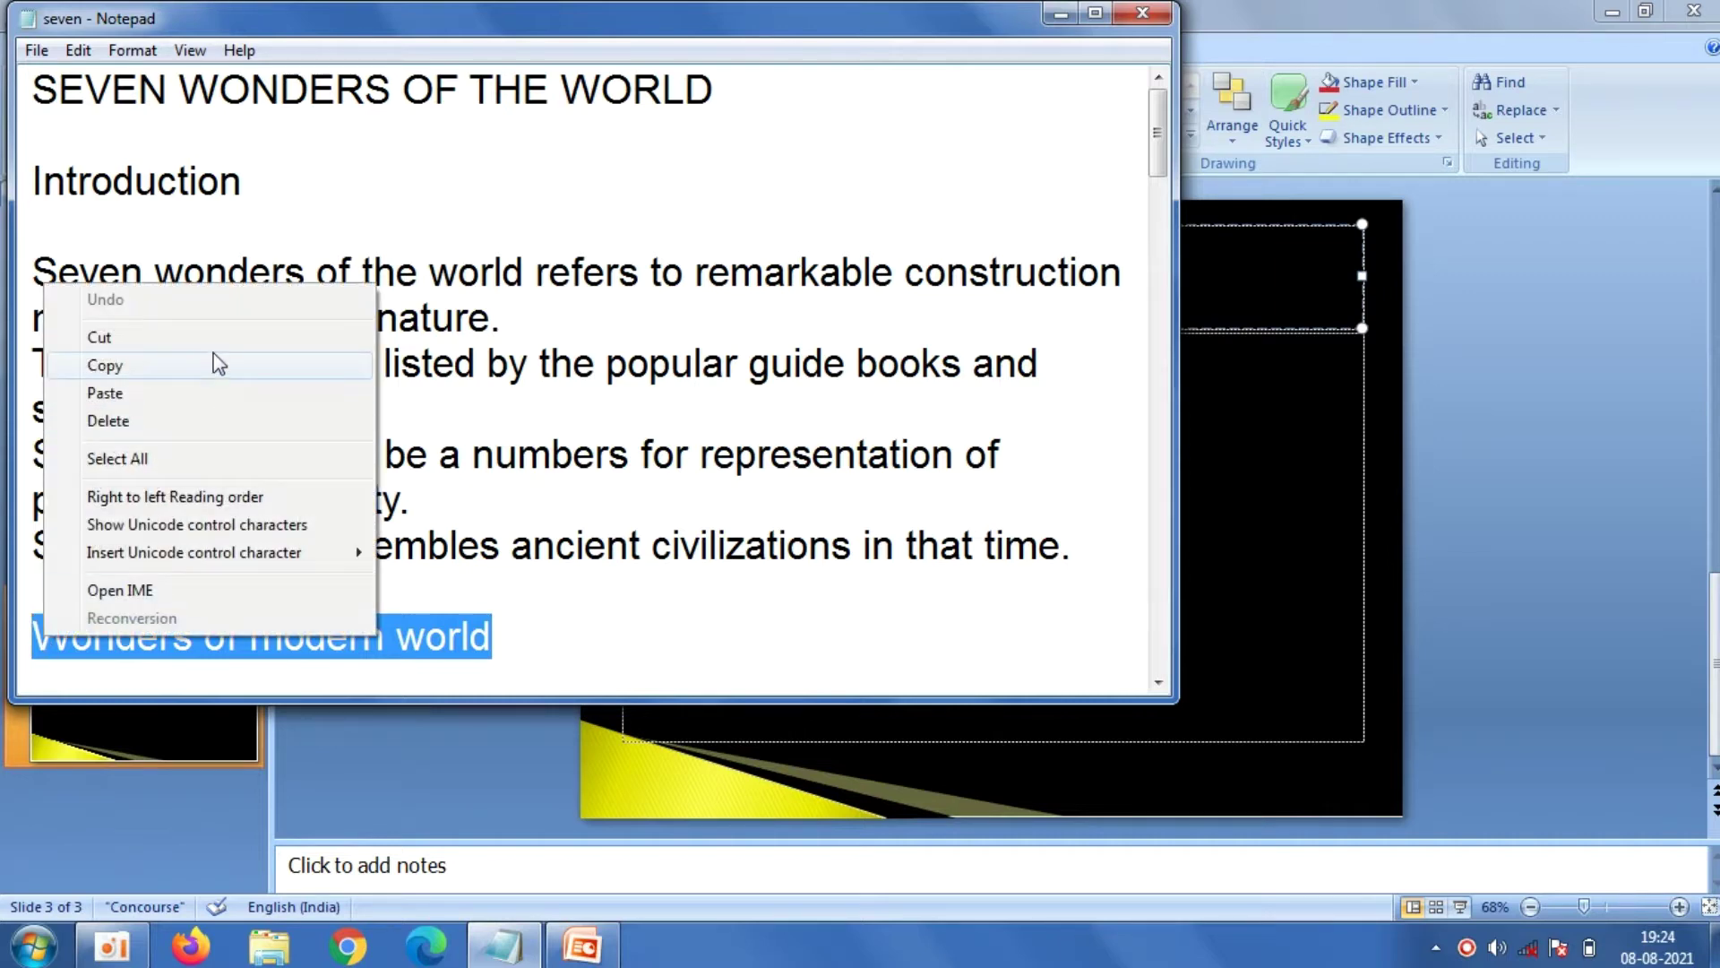
pyautogui.click(105, 364)
pyautogui.click(407, 819)
pyautogui.rightClick(691, 294)
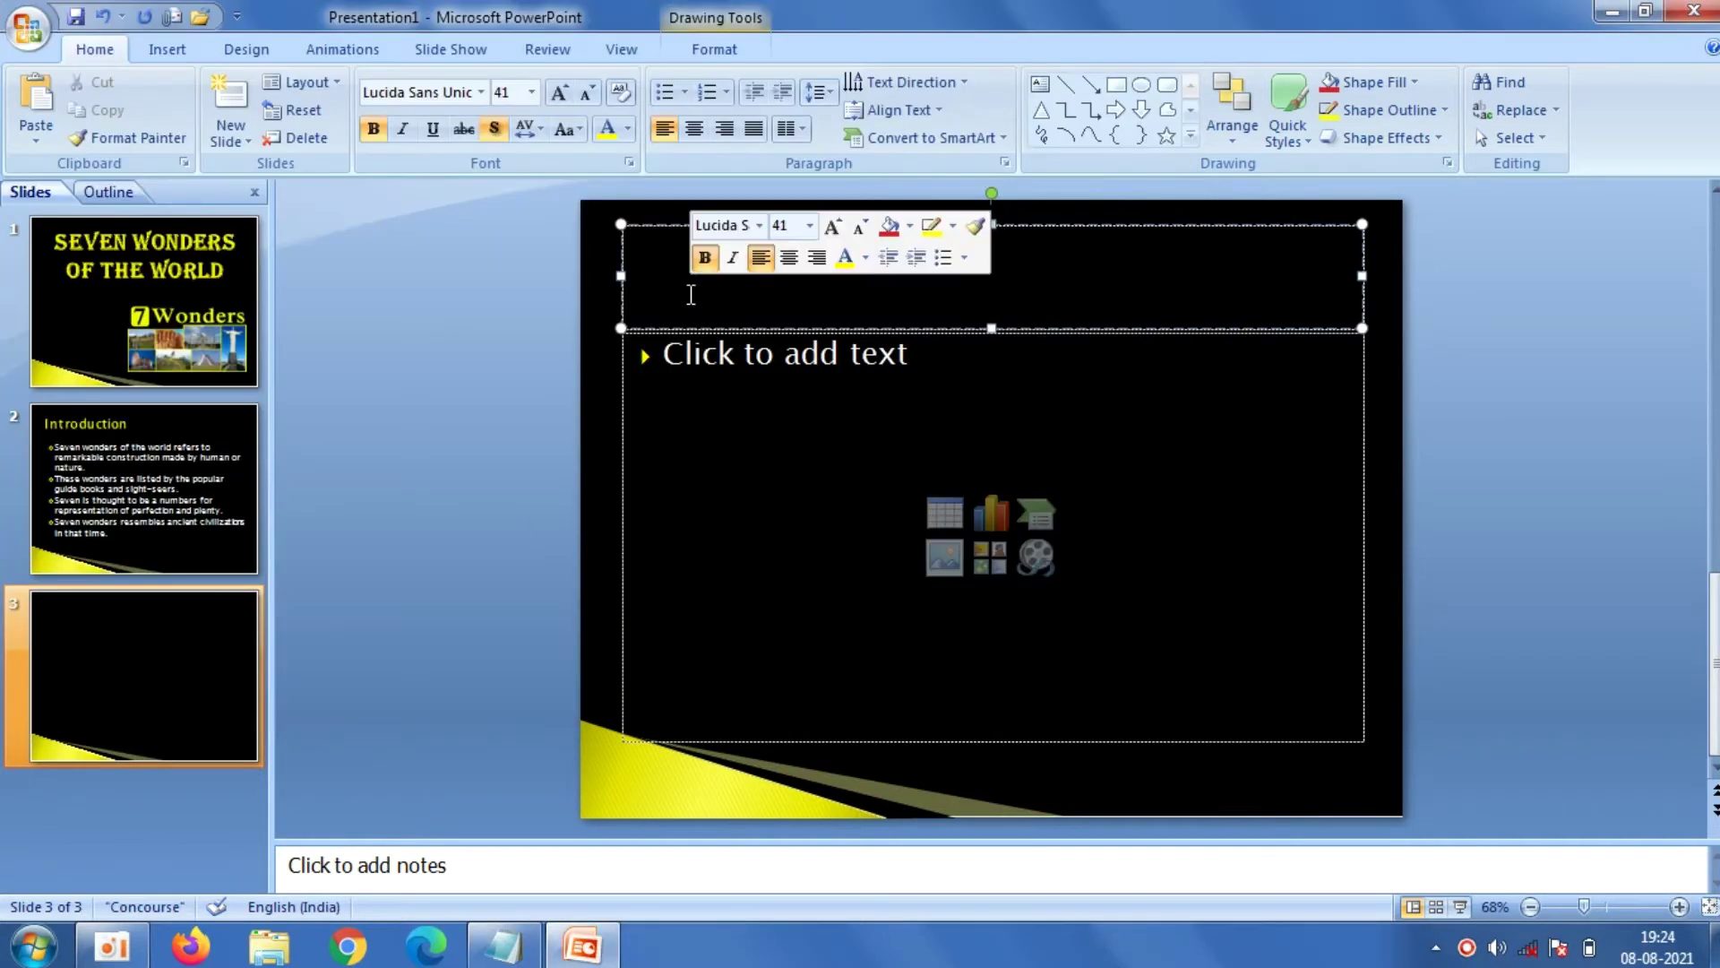
pyautogui.click(731, 368)
pyautogui.write('Wonders of modern world')
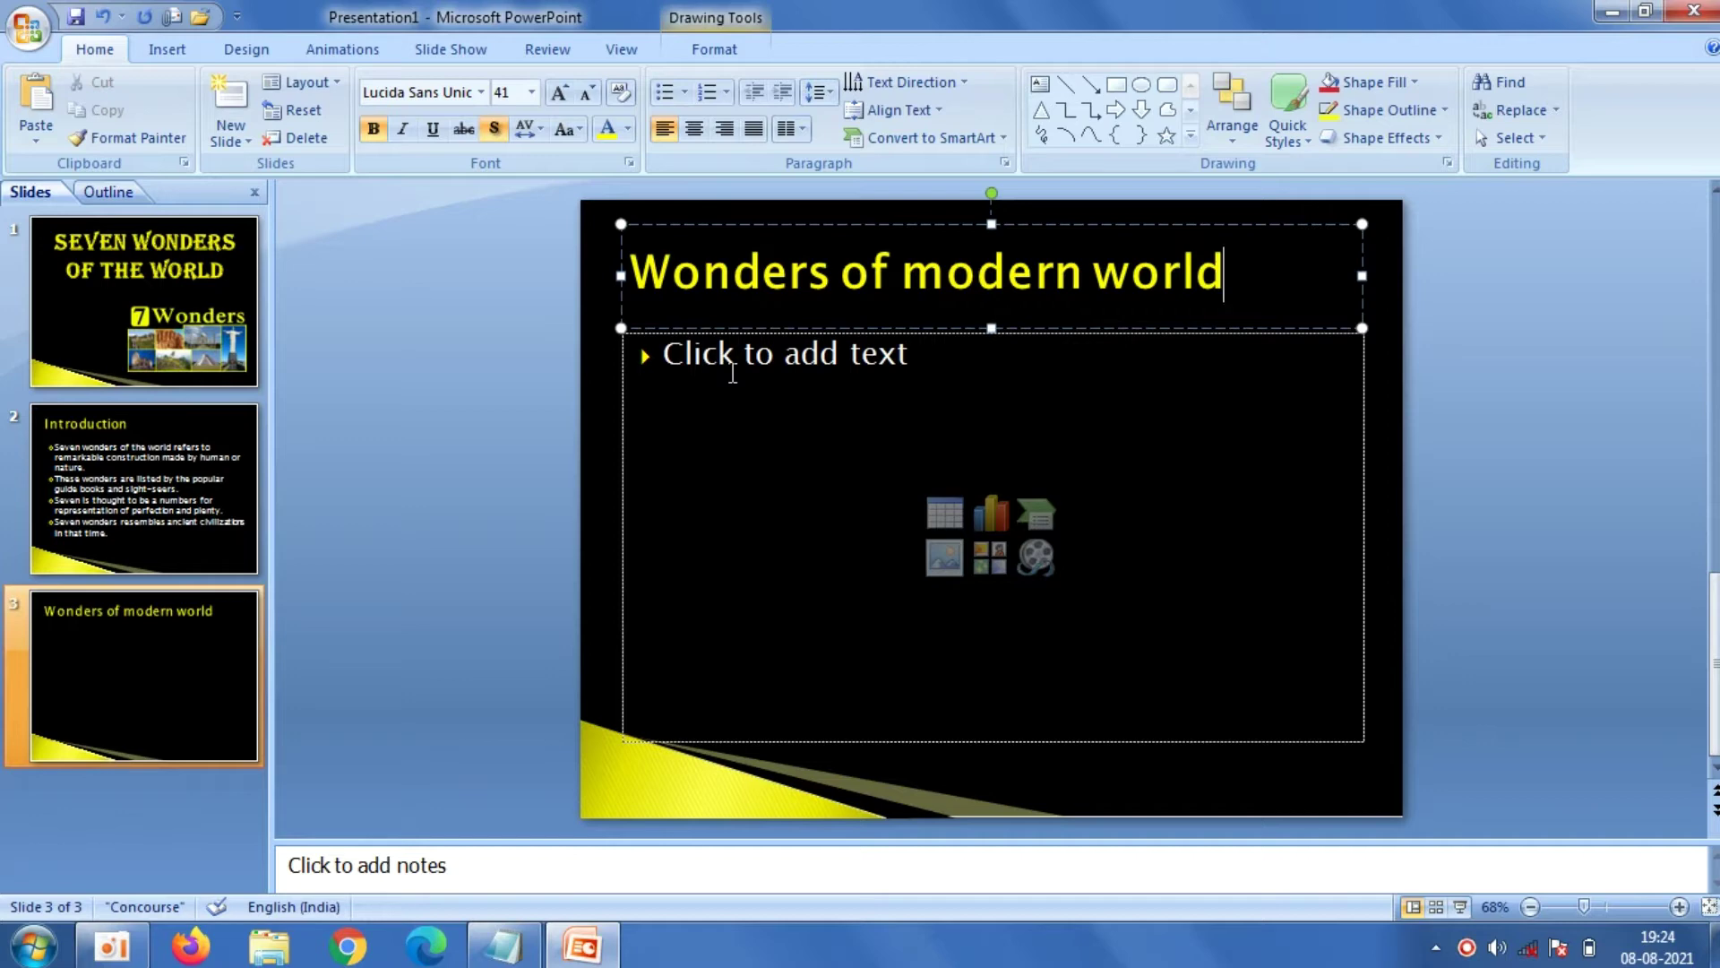
# Set arrow bullets and paste the July 7 2007 announcement sentence as an unbulleted first line
pyautogui.click(732, 373)
pyautogui.click(684, 92)
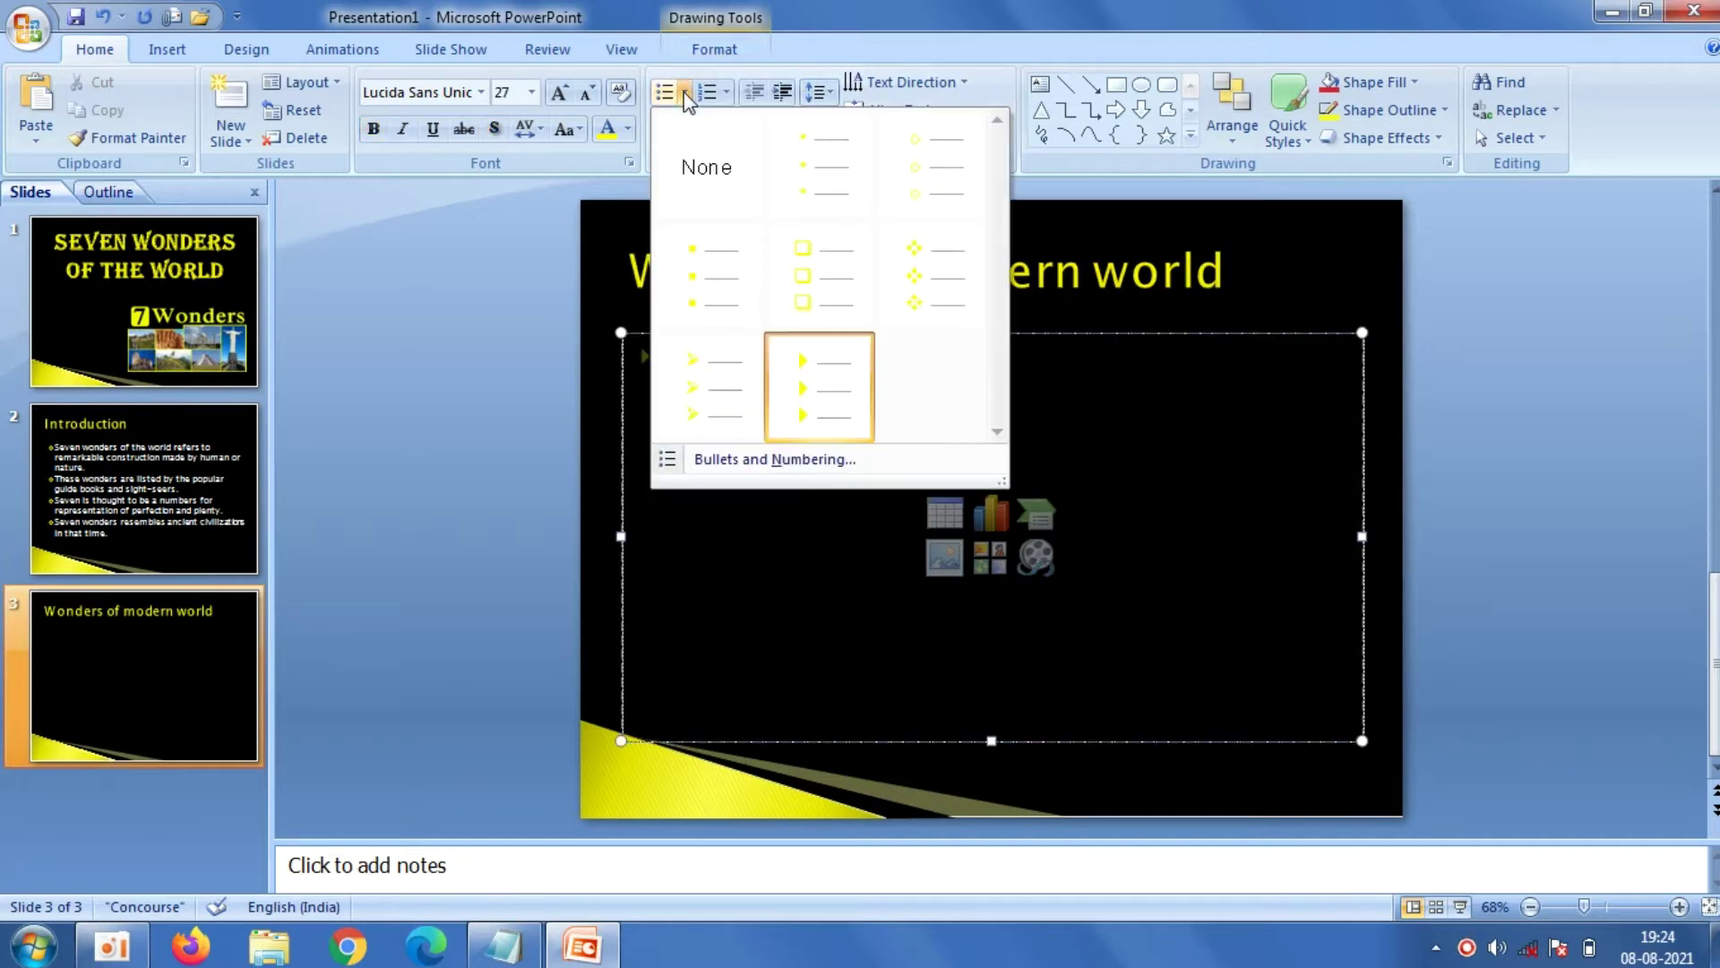
pyautogui.click(708, 395)
pyautogui.click(504, 945)
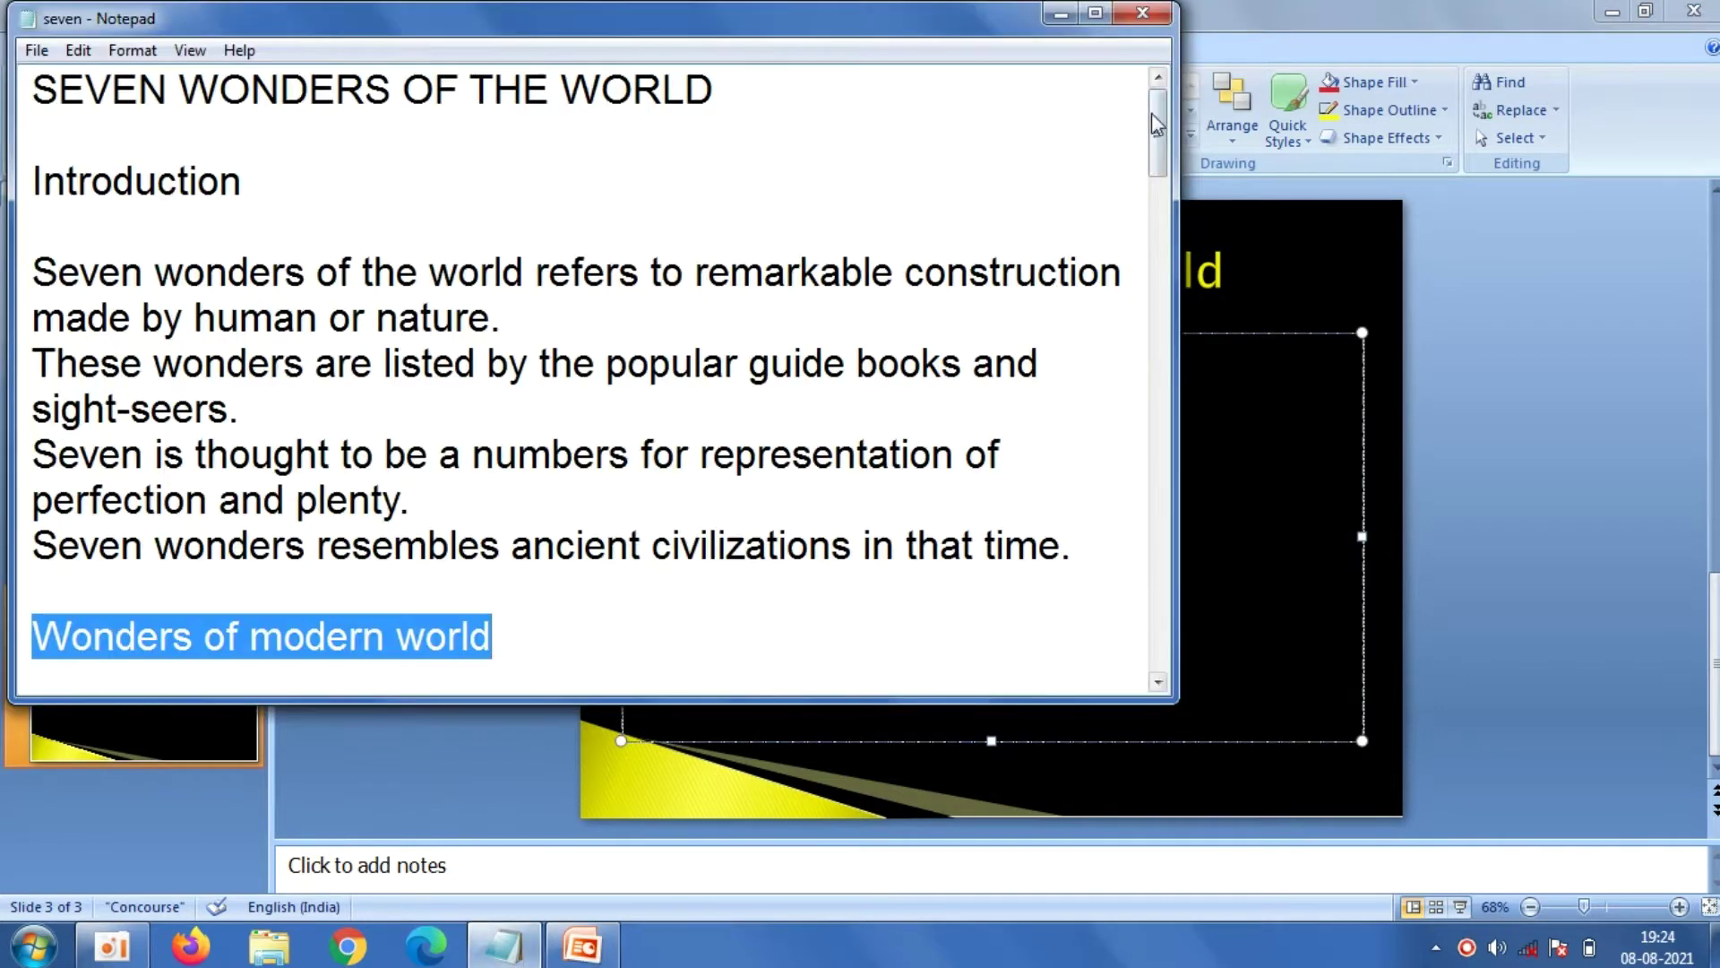
pyautogui.scroll(-2, 1093, 165)
pyautogui.scroll(-2, 1093, 166)
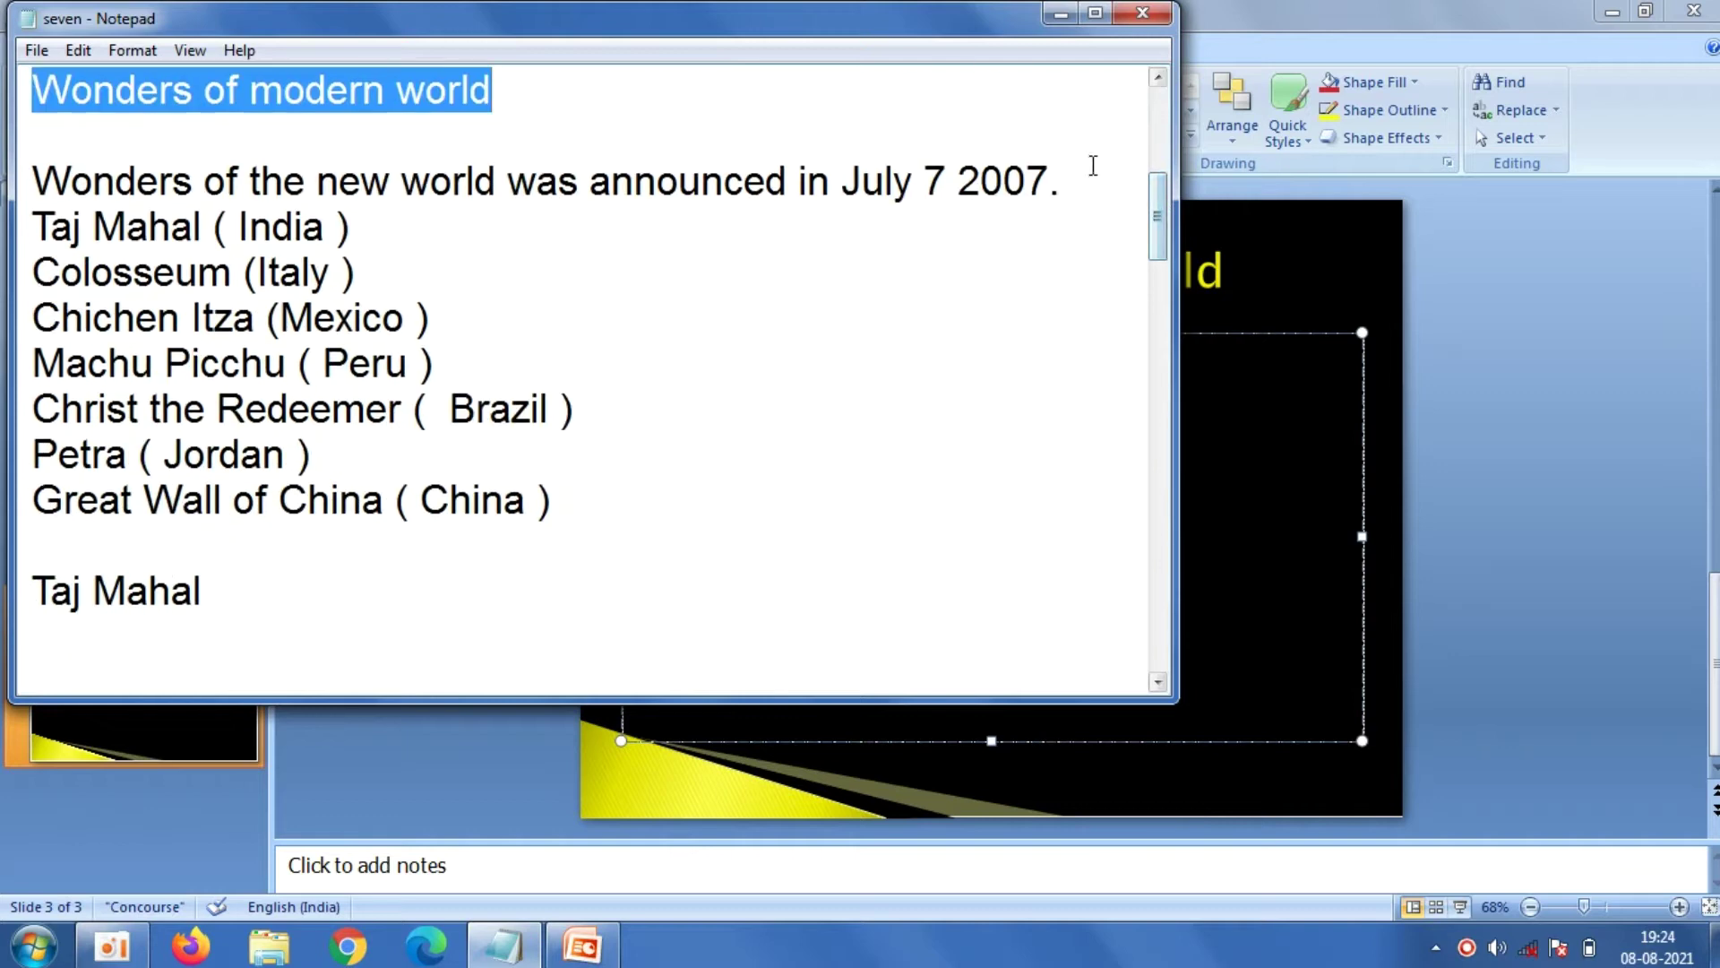
pyautogui.moveTo(1075, 186); pyautogui.dragTo(599, 118)
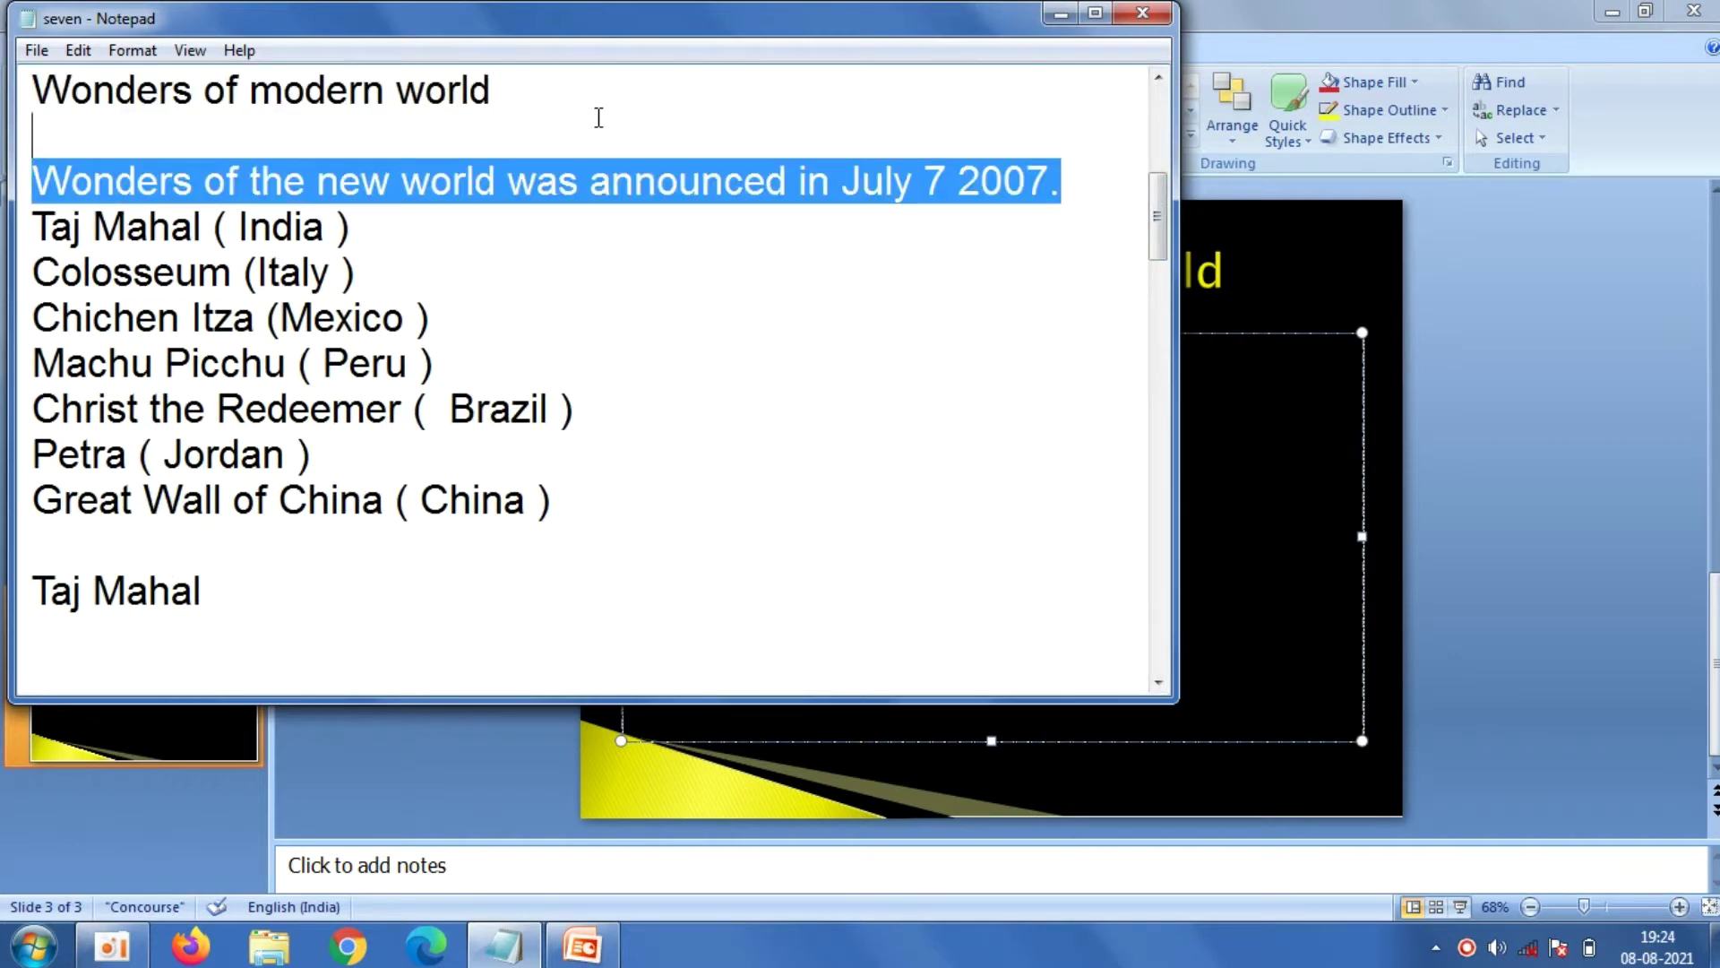
pyautogui.rightClick(31, 182)
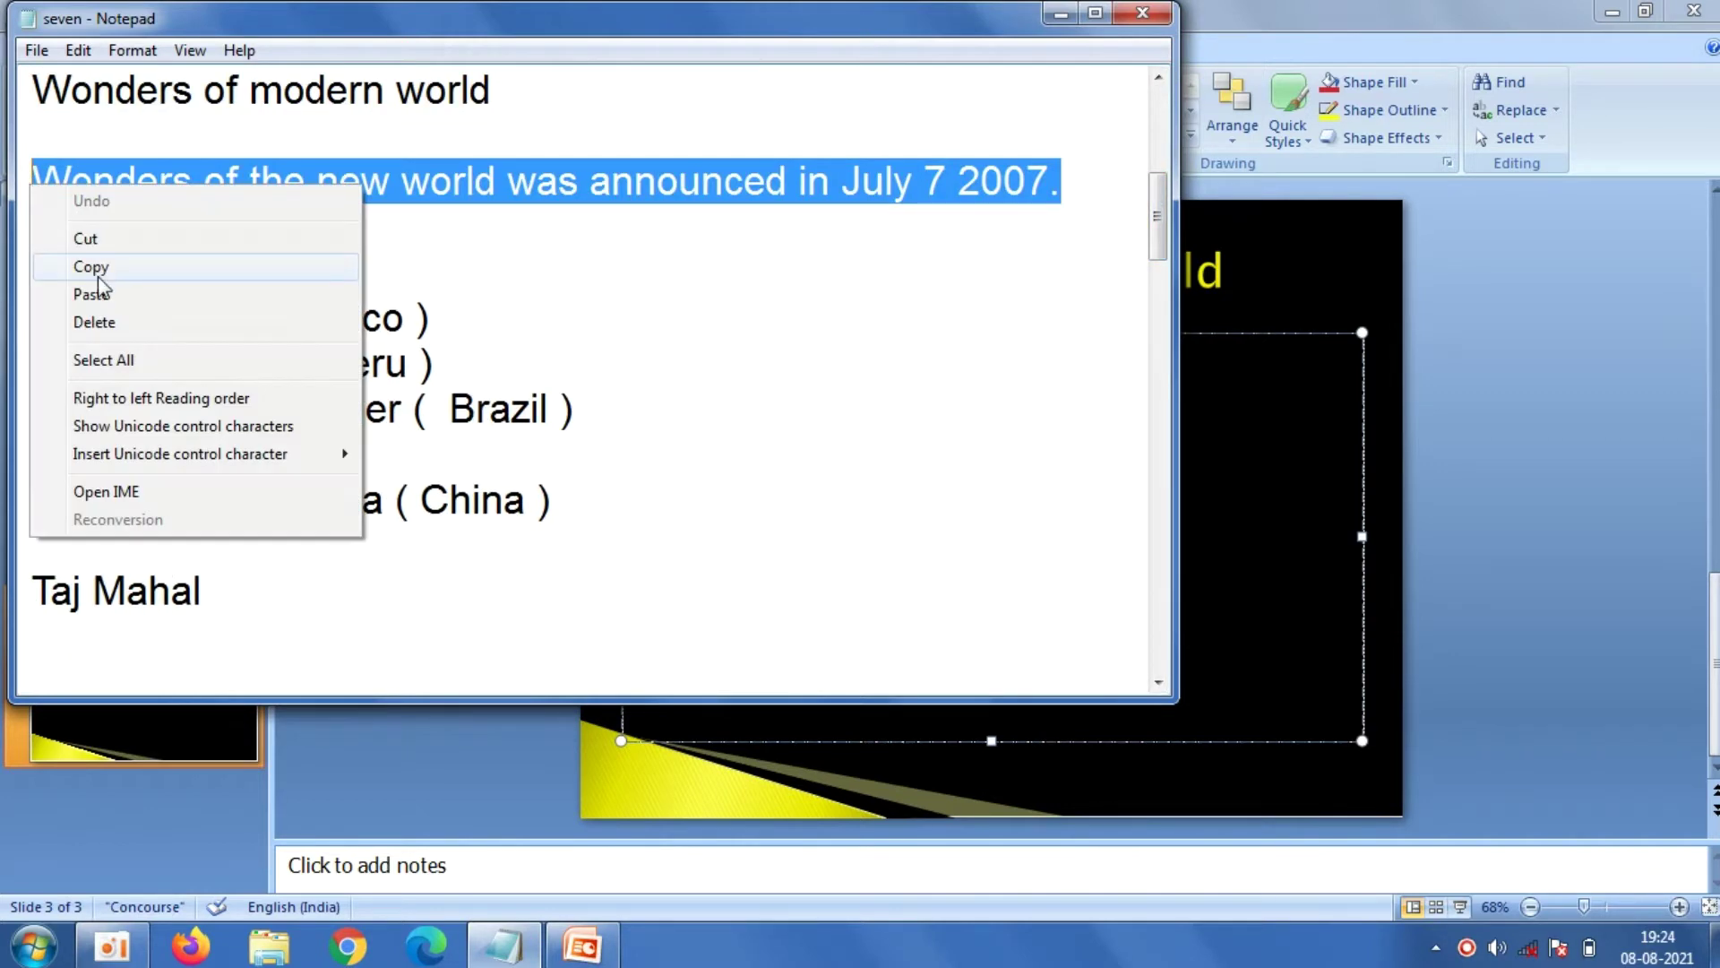
pyautogui.click(98, 268)
pyautogui.click(476, 647)
pyautogui.rightClick(728, 419)
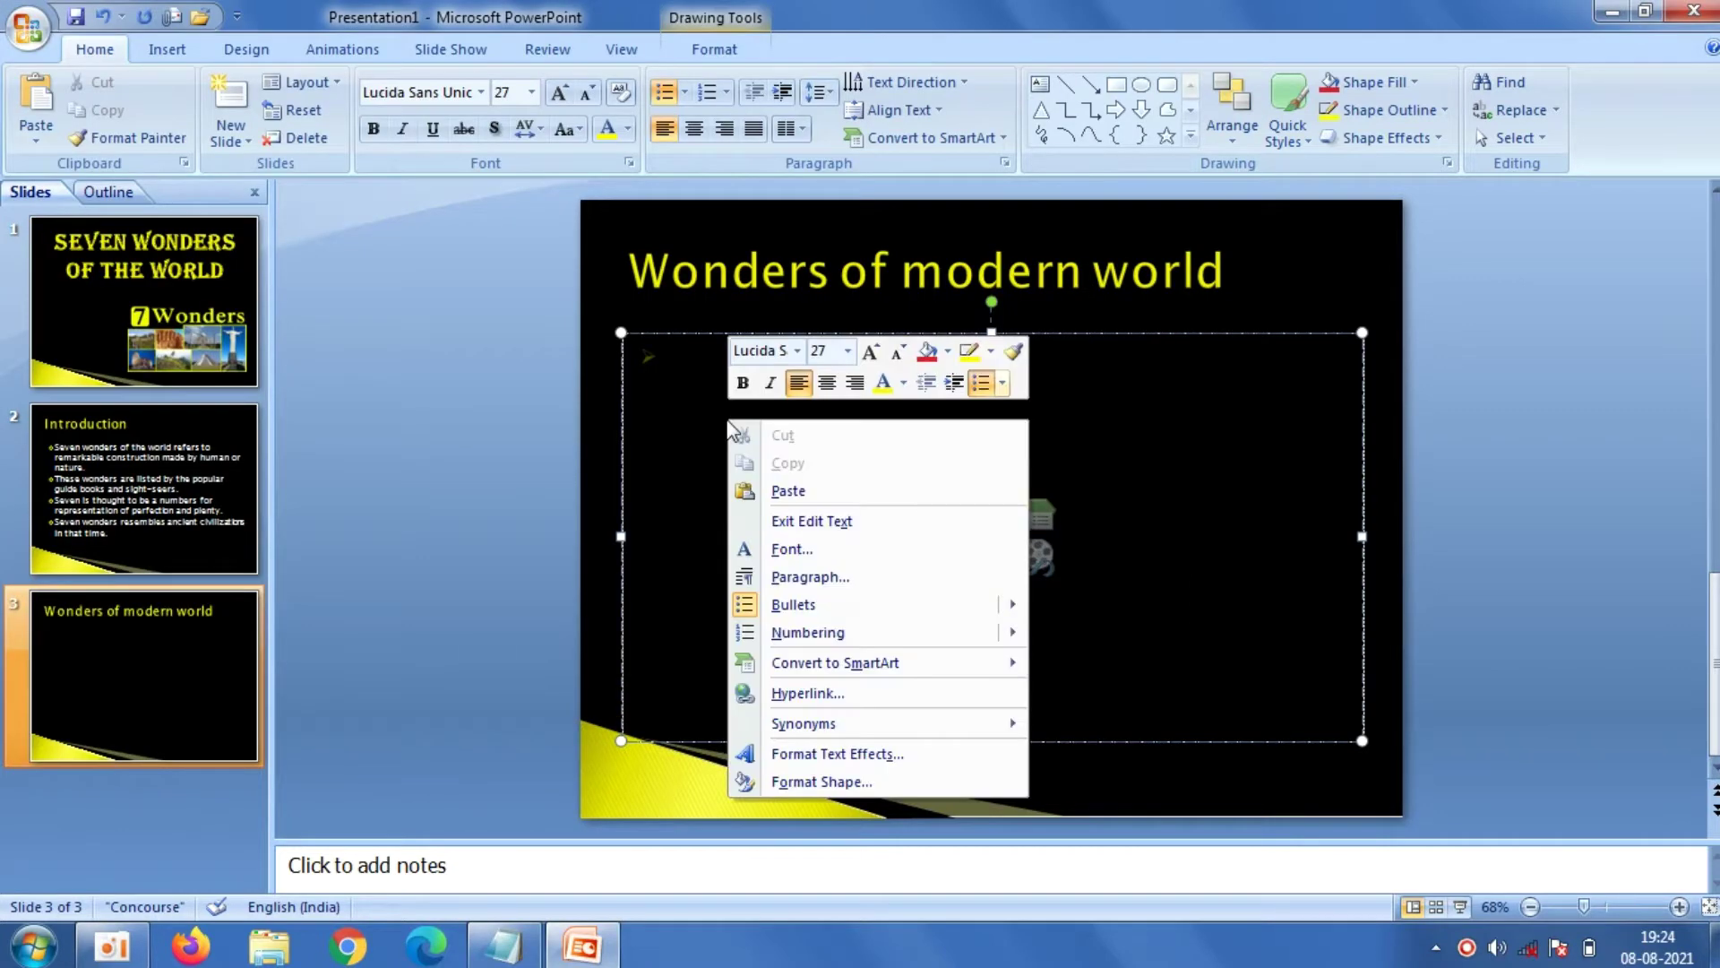
pyautogui.click(764, 493)
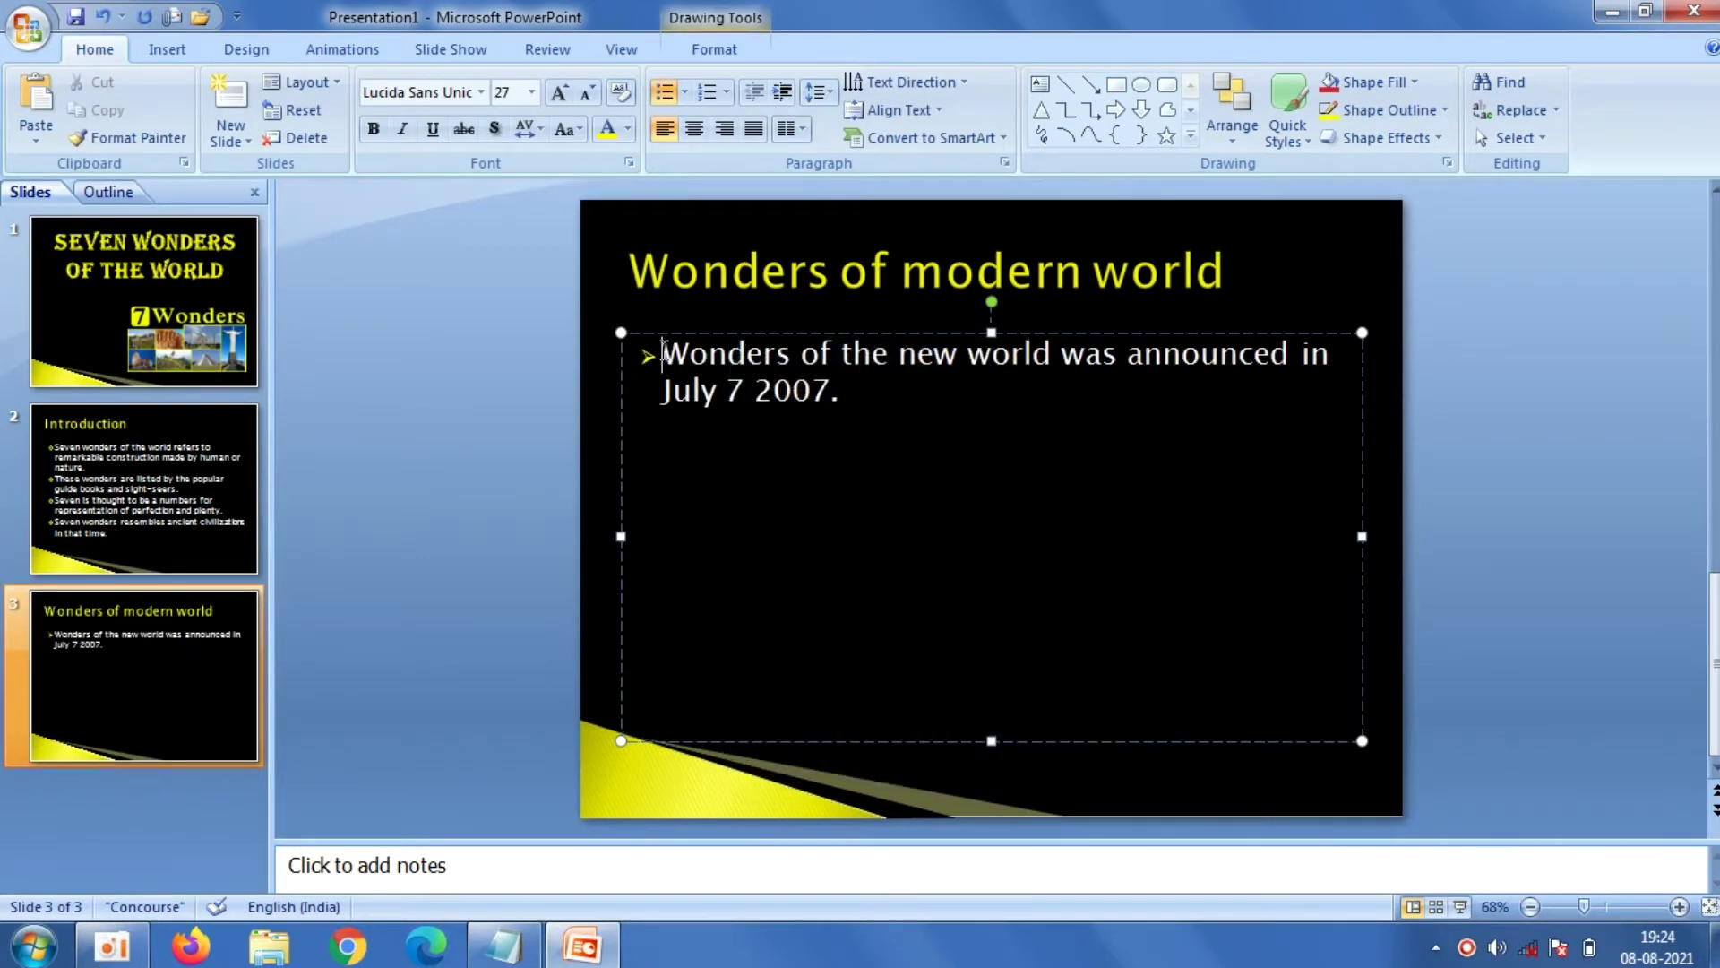
pyautogui.press('BackSpace')
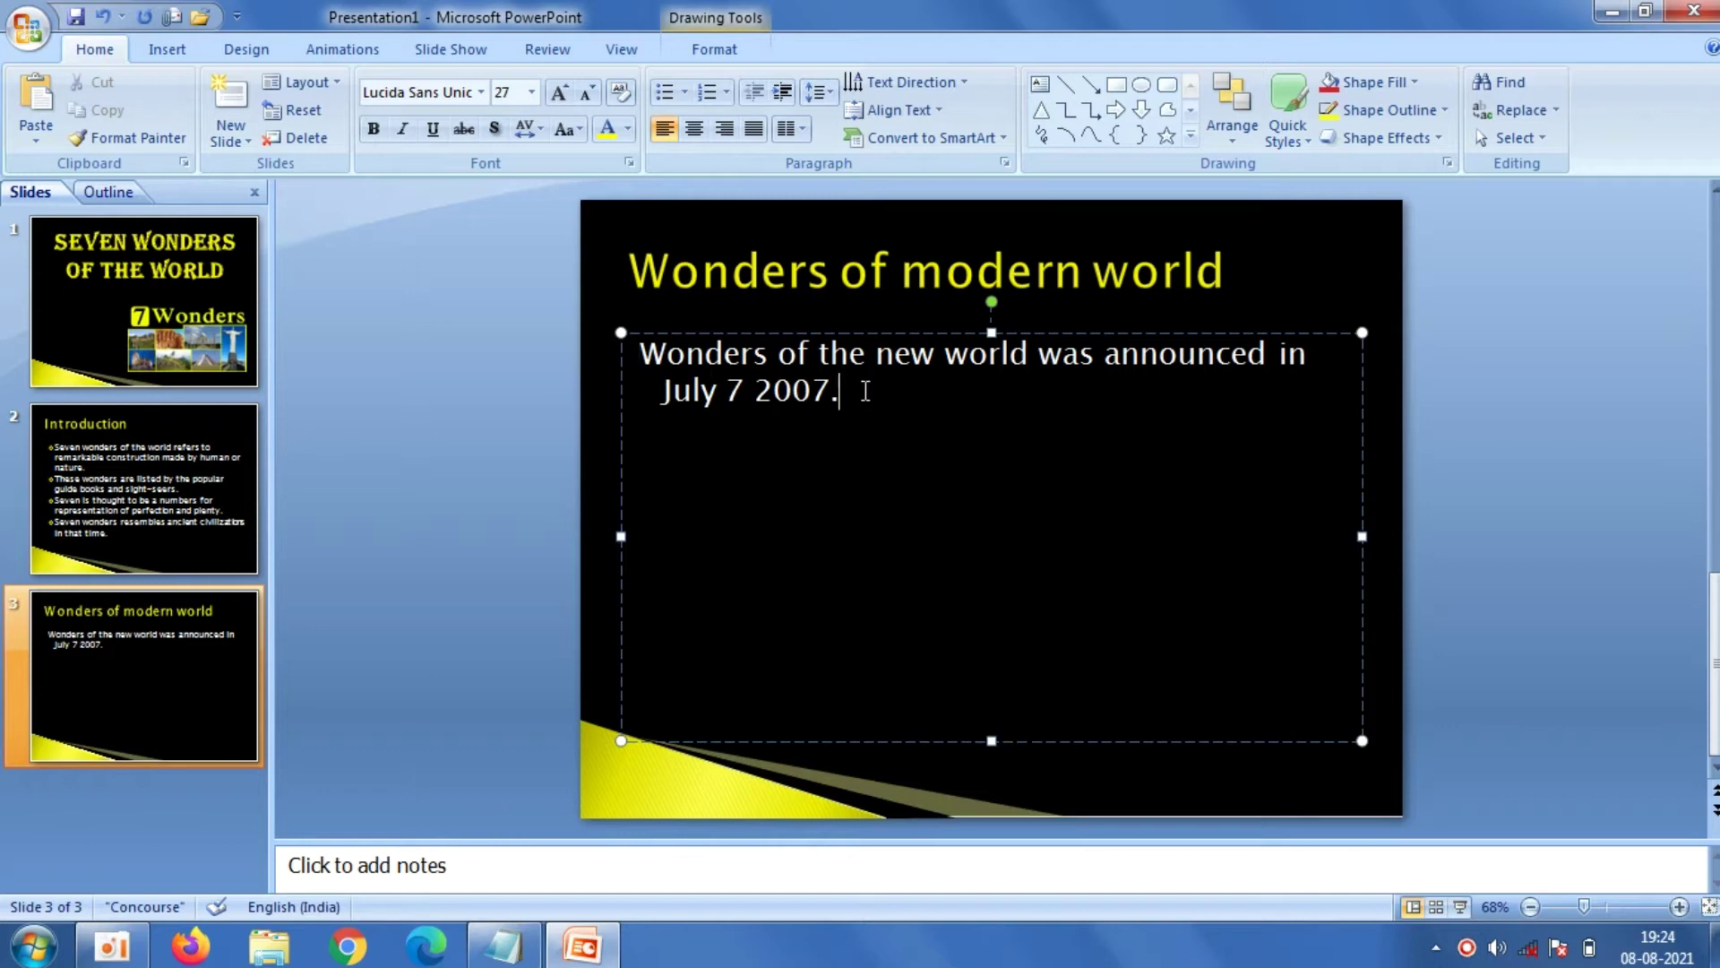
# Paste the seven wonders with their countries from the notes as the bullet list
pyautogui.click(684, 91)
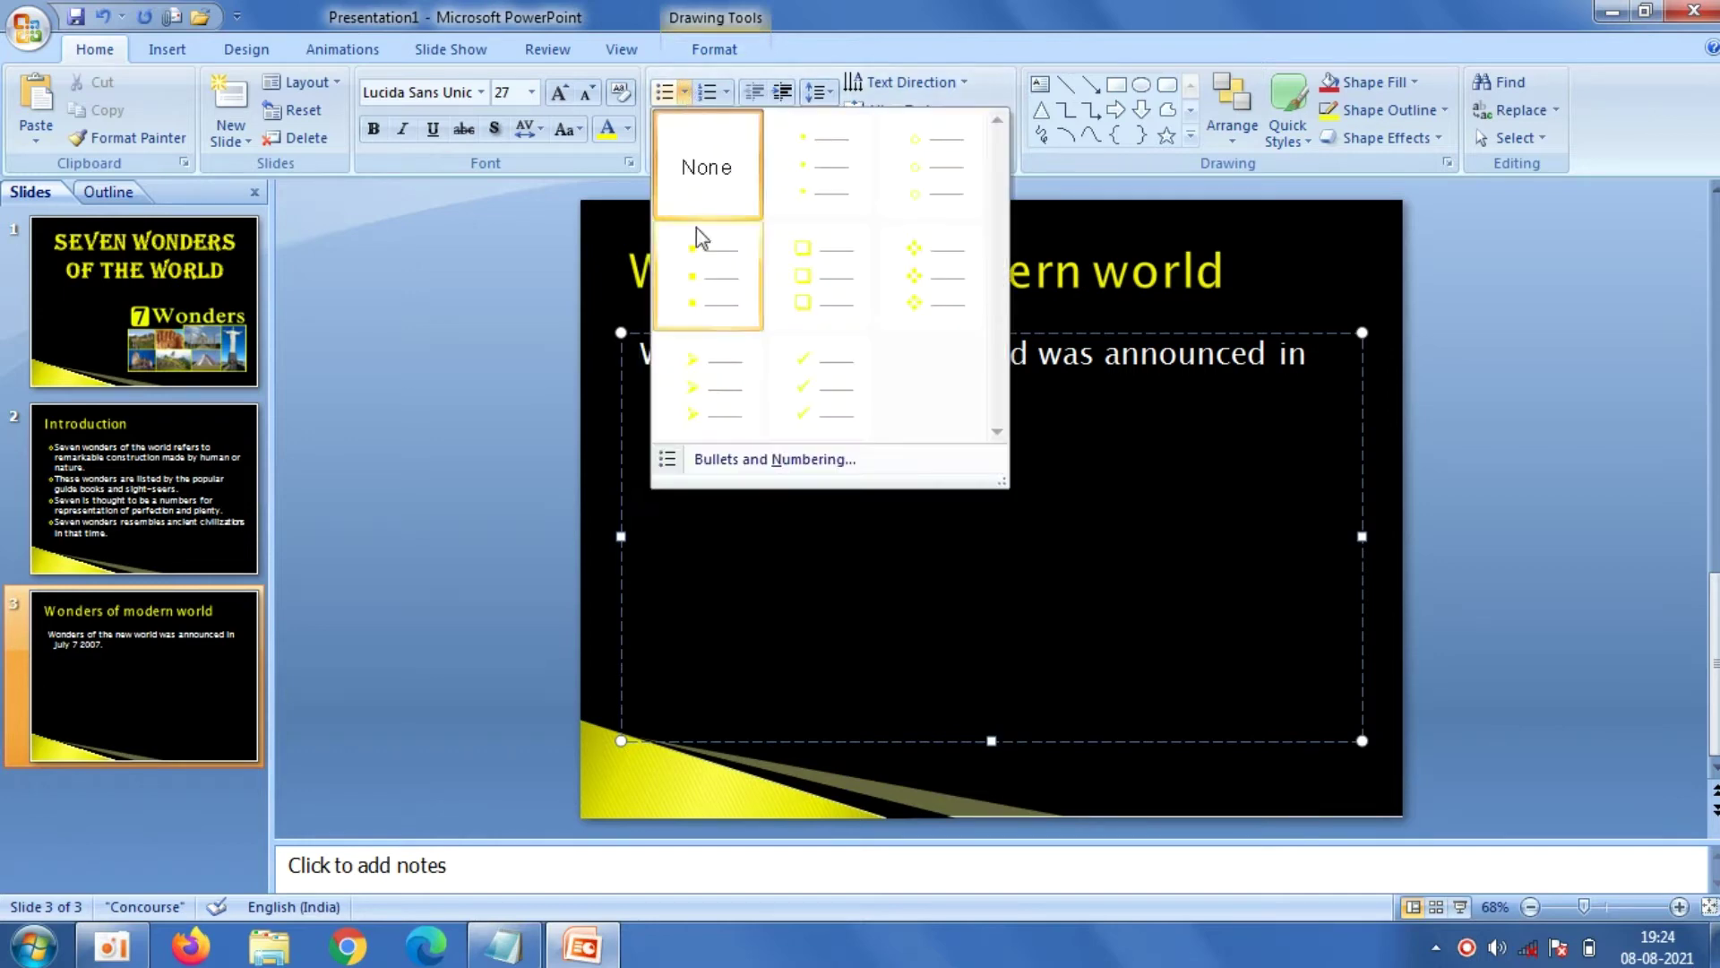
pyautogui.press('Escape')
pyautogui.click(503, 945)
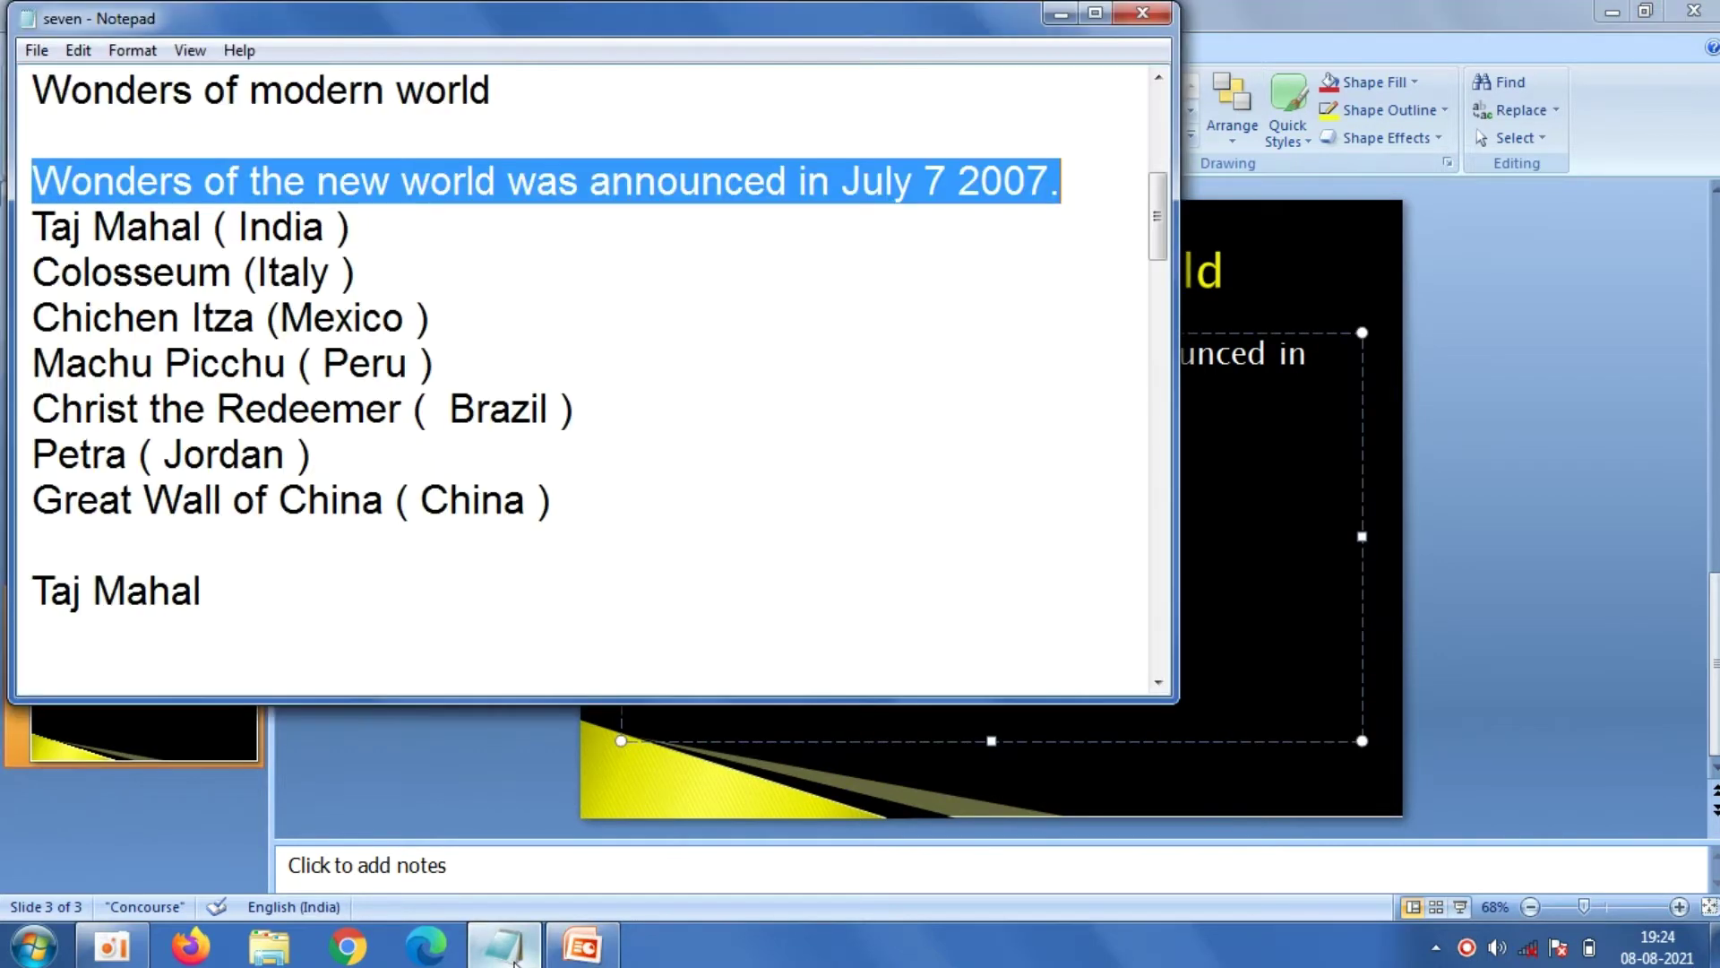
pyautogui.moveTo(553, 504); pyautogui.dragTo(20, 202)
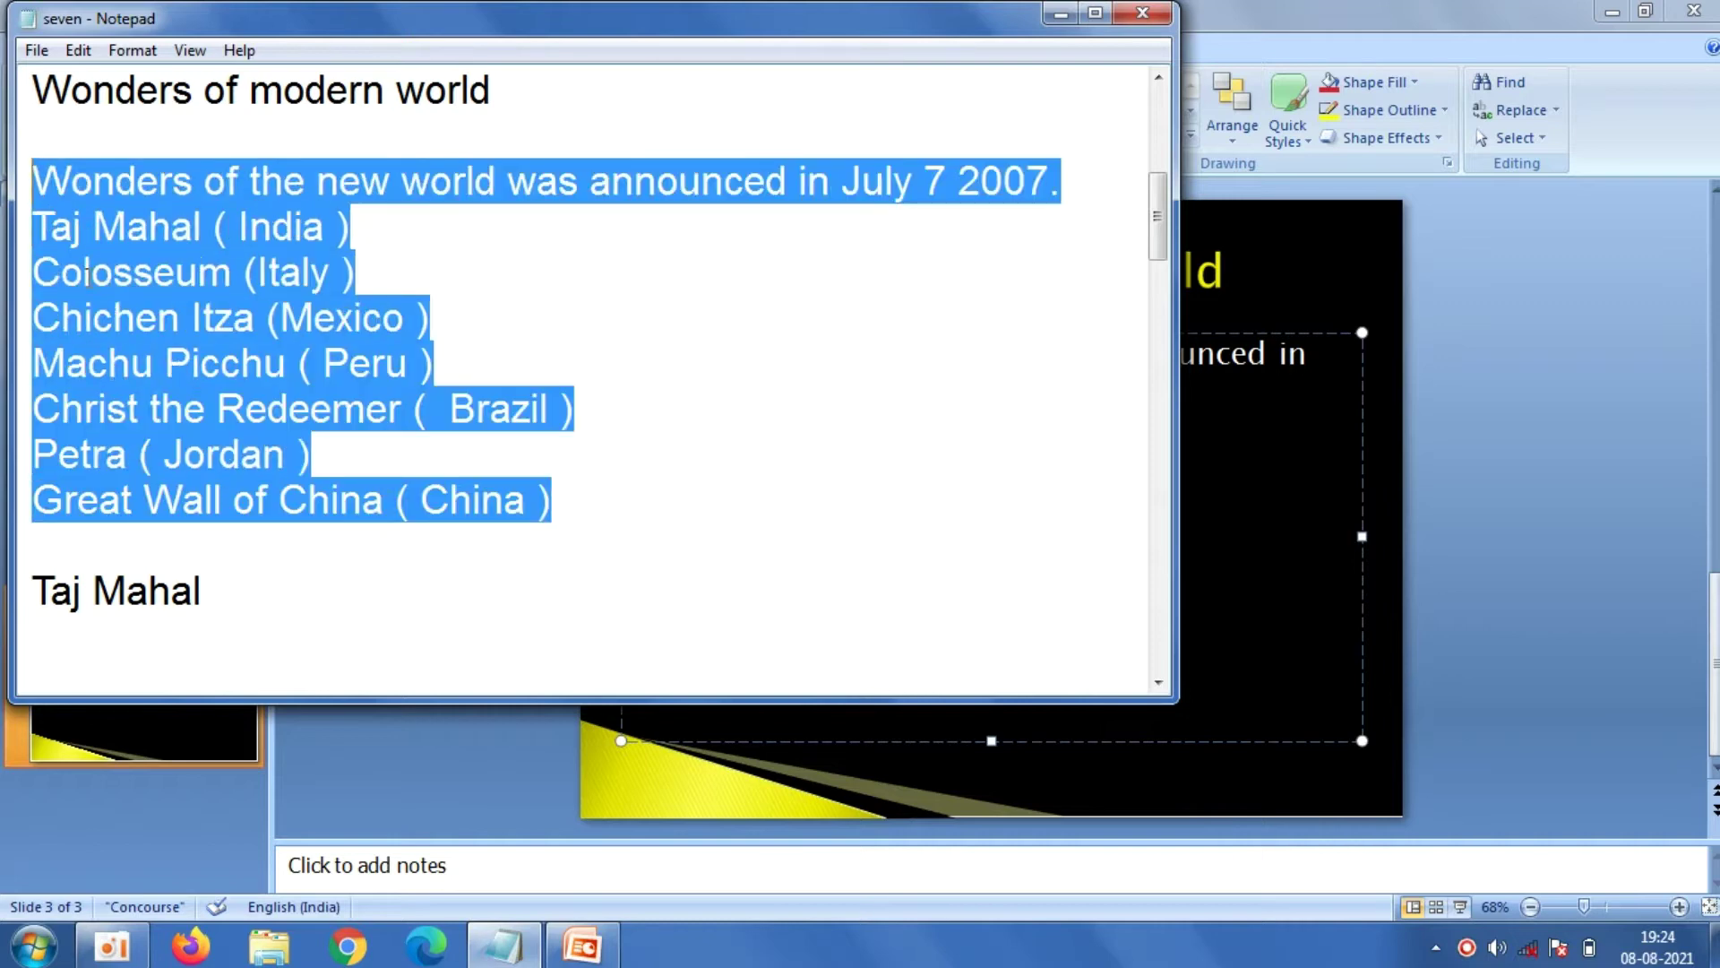
pyautogui.moveTo(556, 501); pyautogui.dragTo(31, 224)
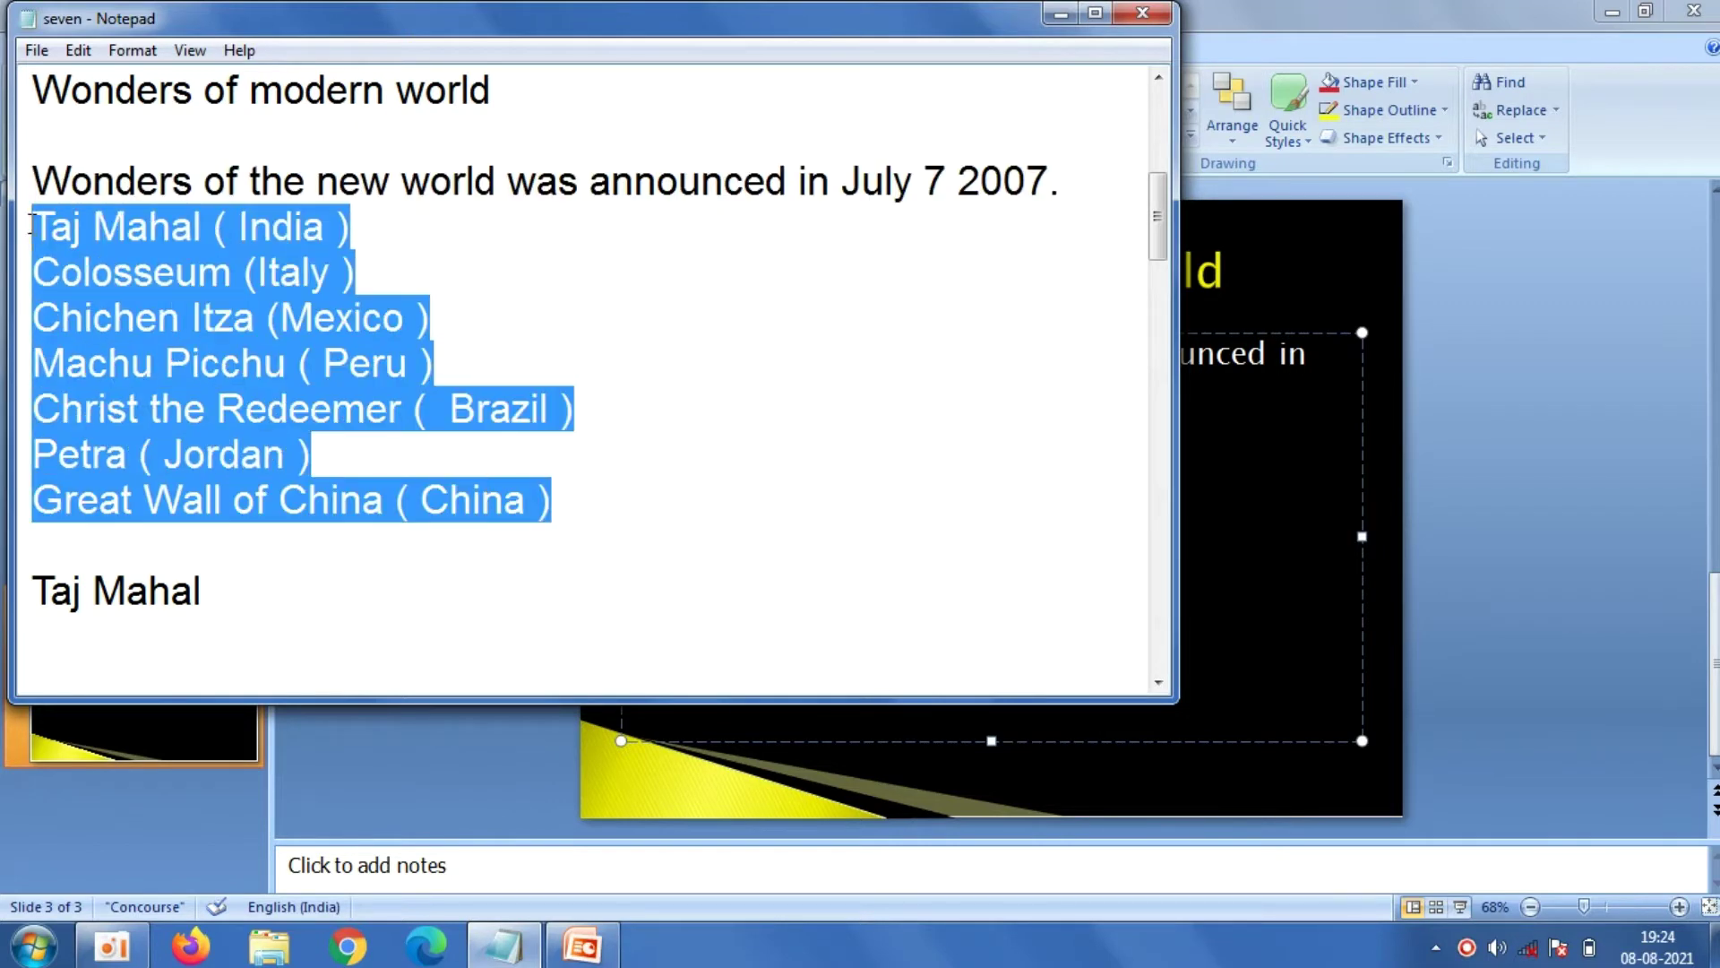
pyautogui.rightClick(31, 224)
pyautogui.click(134, 305)
pyautogui.click(337, 756)
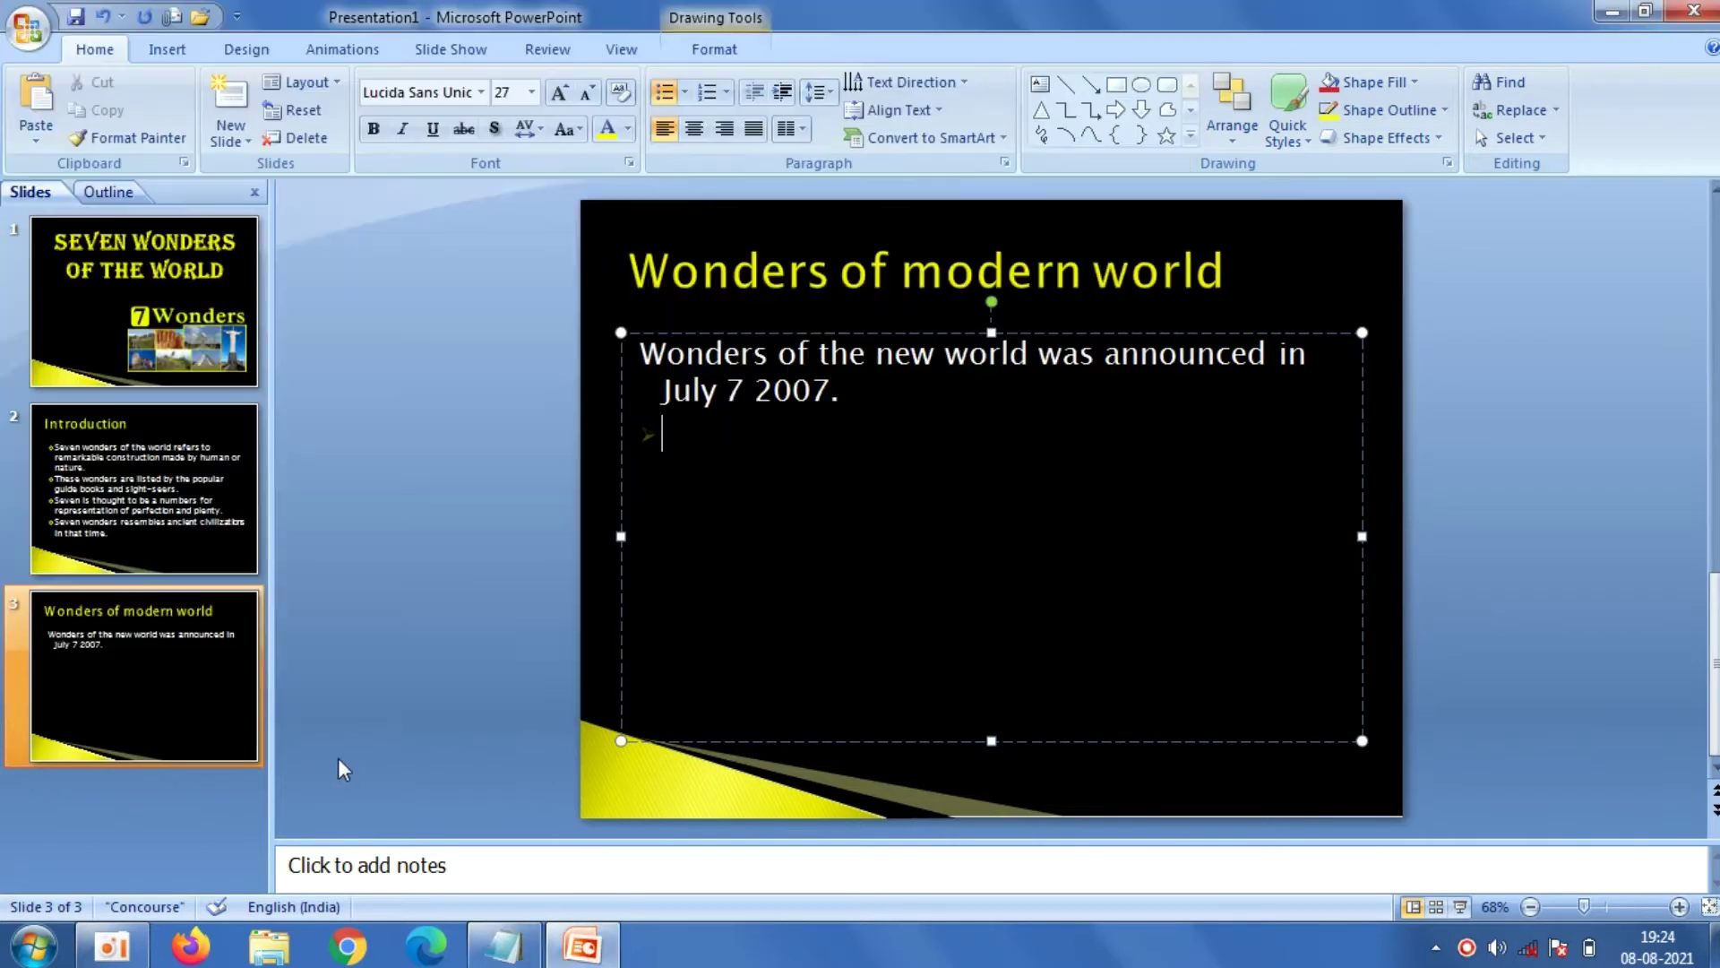
pyautogui.rightClick(787, 468)
pyautogui.click(823, 540)
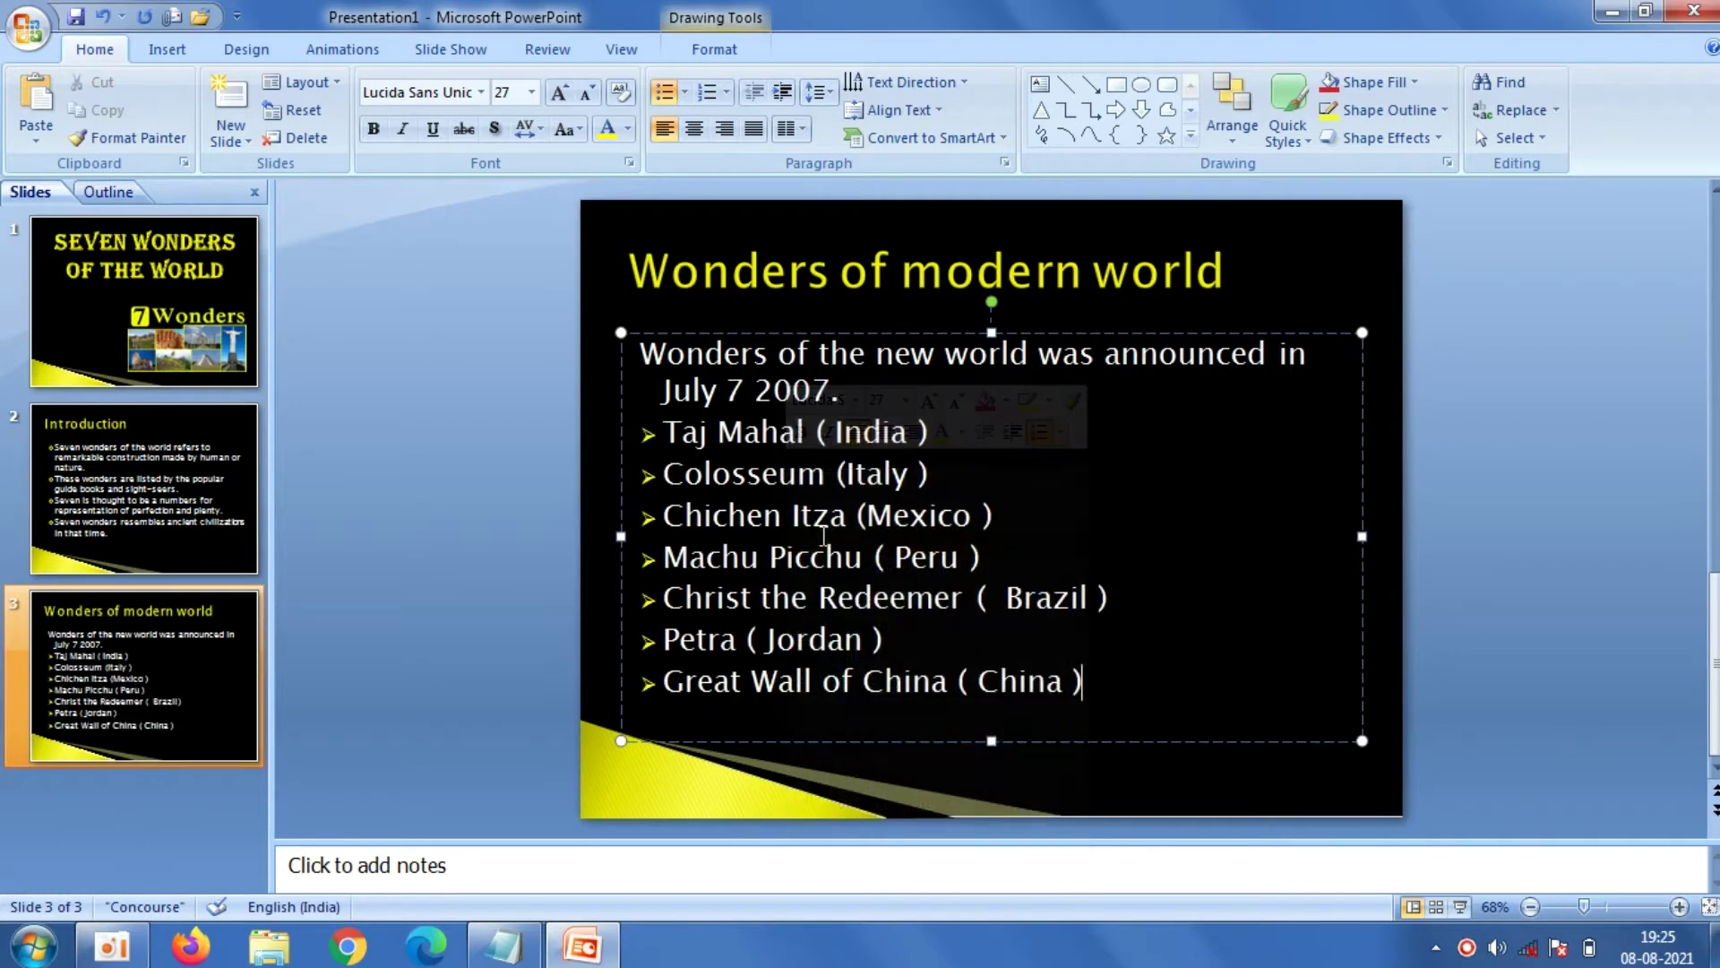
pyautogui.click(509, 485)
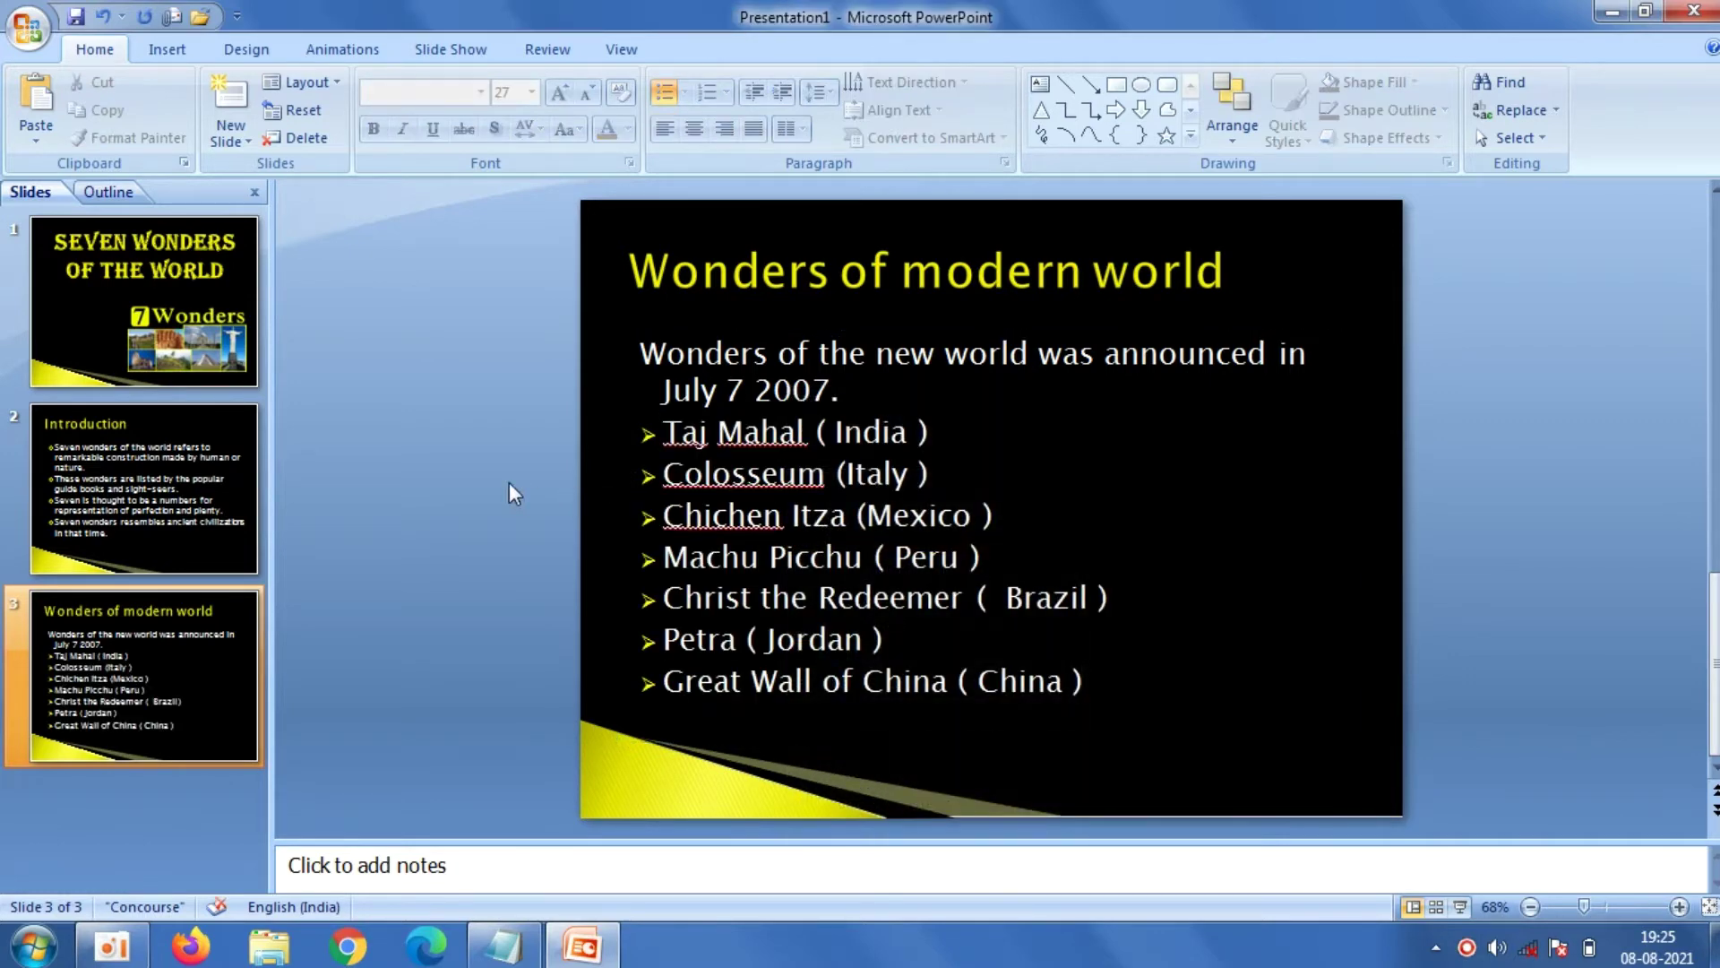
# Add Title and Content slide 4 with 'Taj Mahal' pasted as a centred title
pyautogui.click(232, 134)
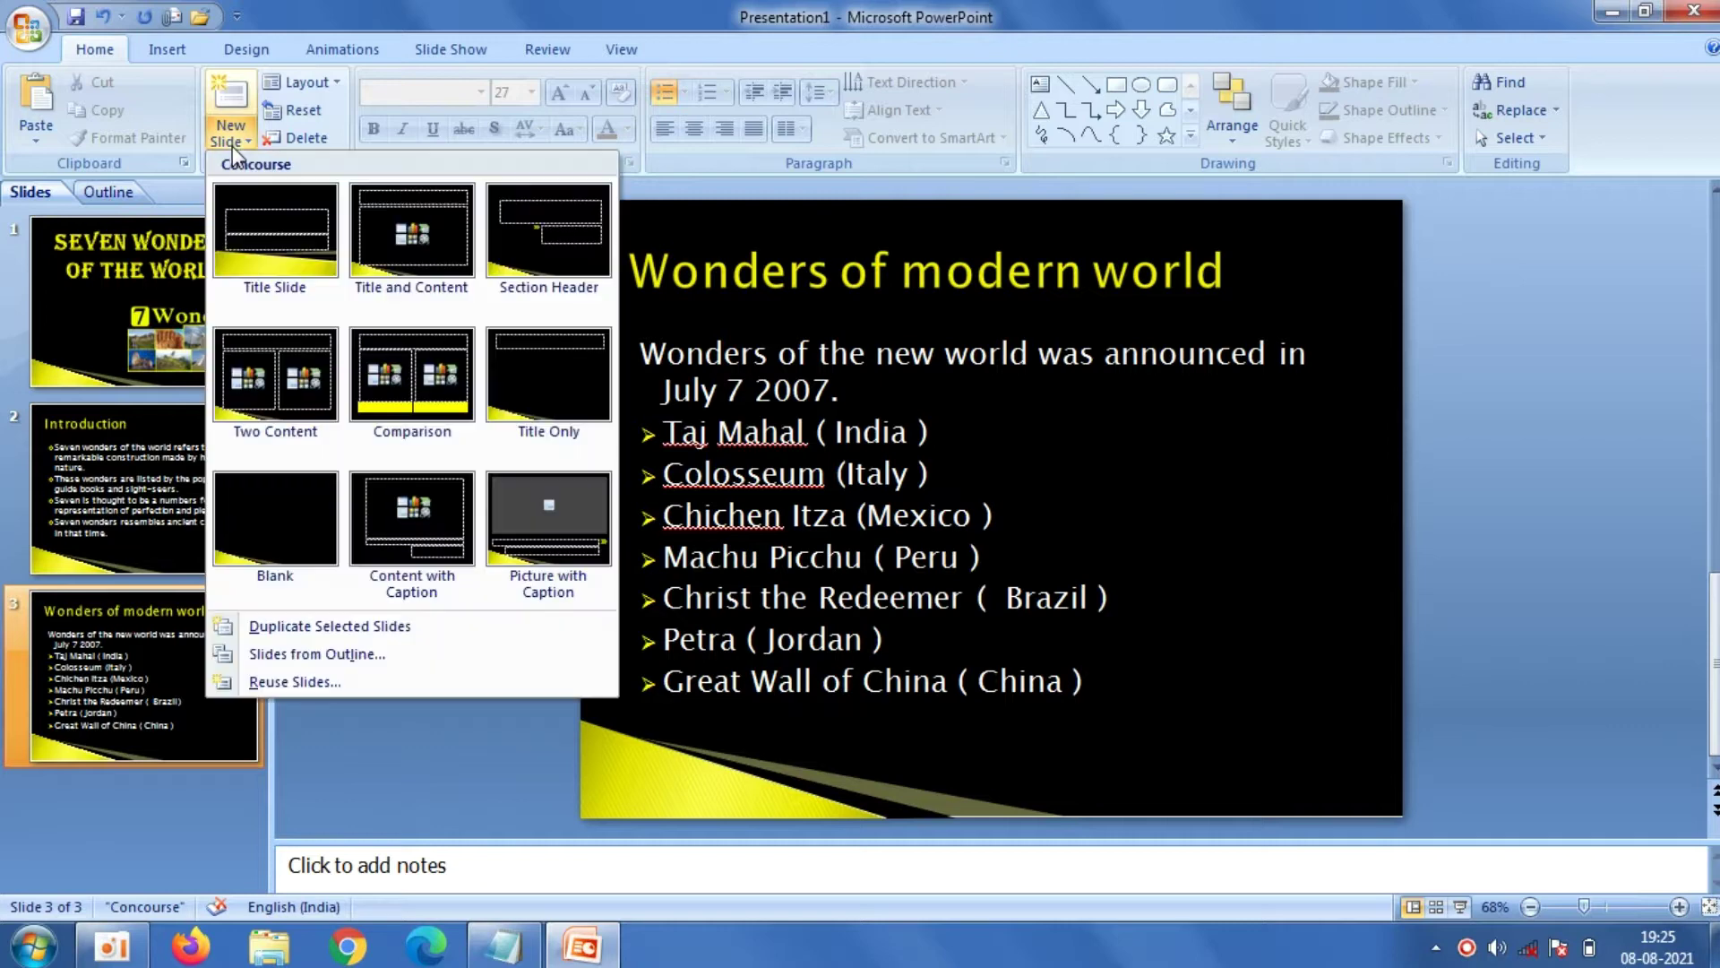
pyautogui.click(404, 281)
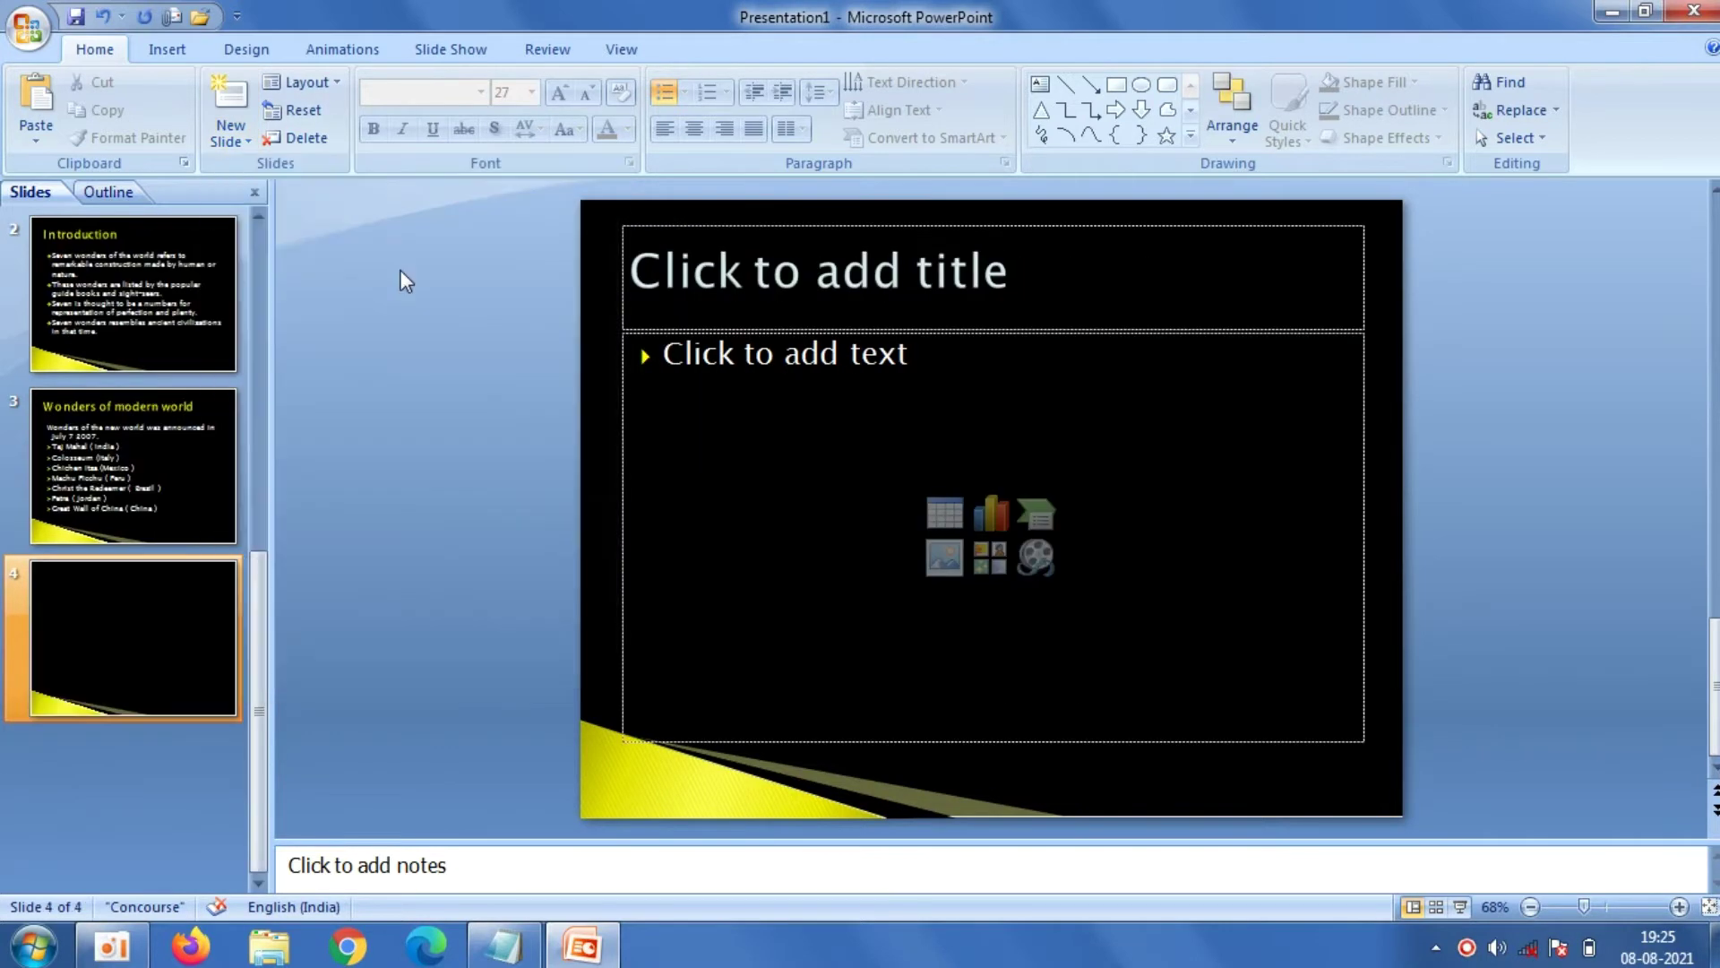
pyautogui.click(691, 273)
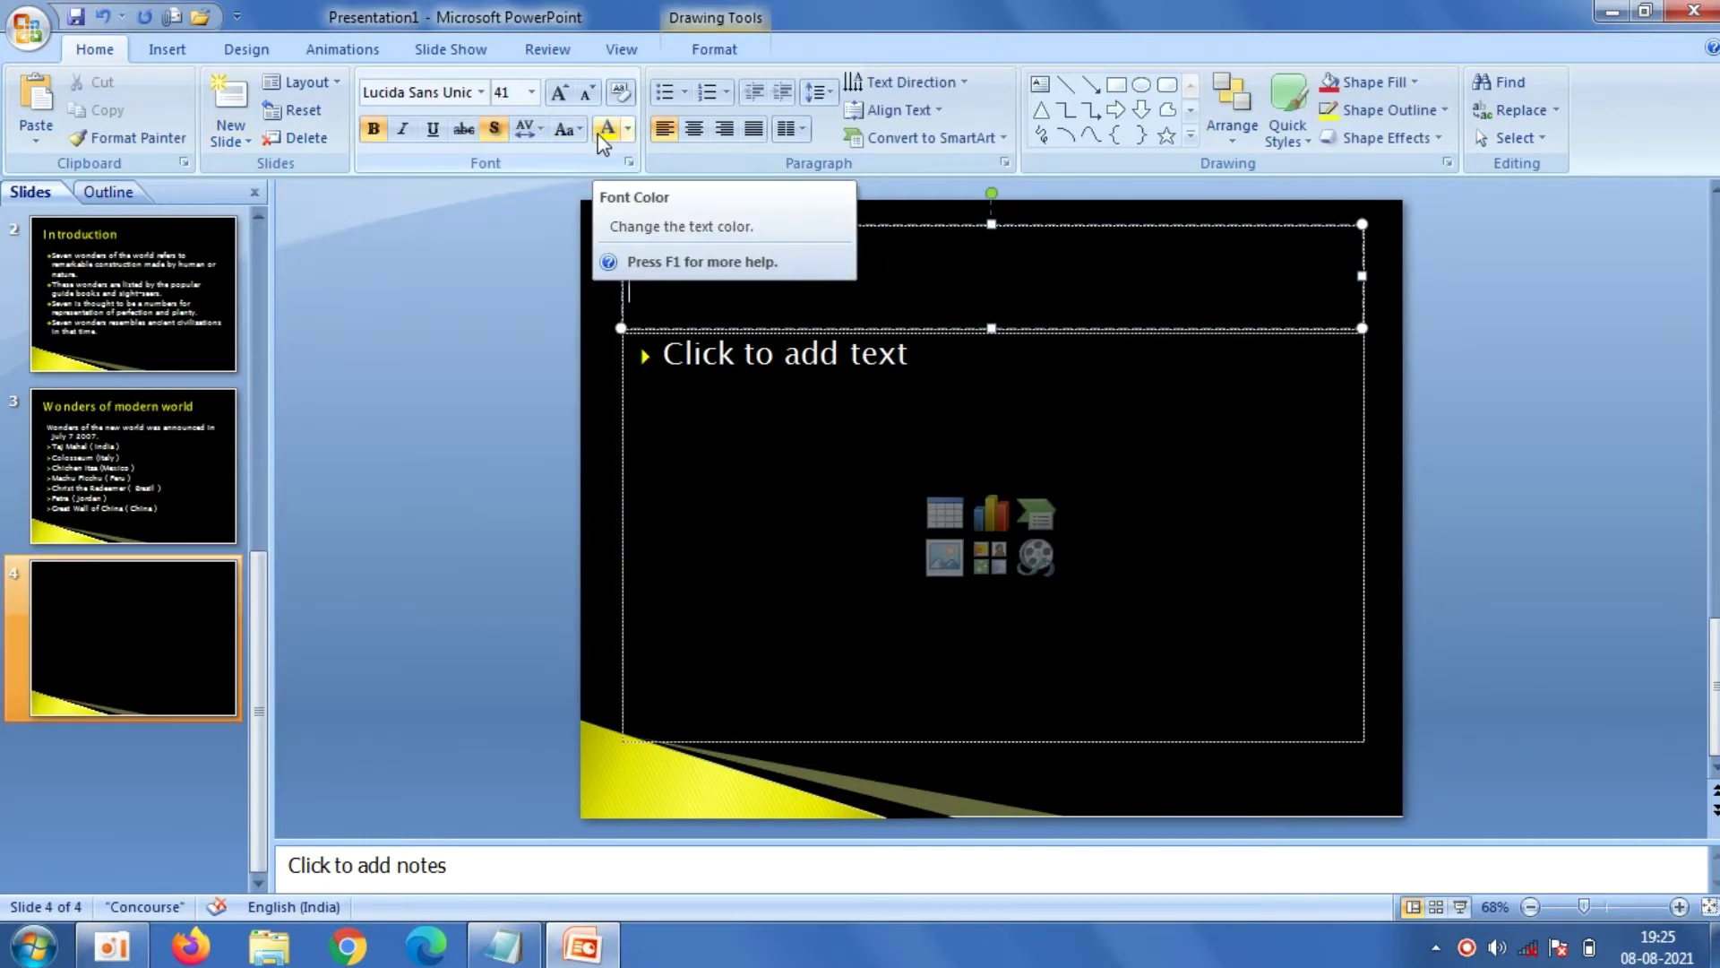
pyautogui.click(525, 951)
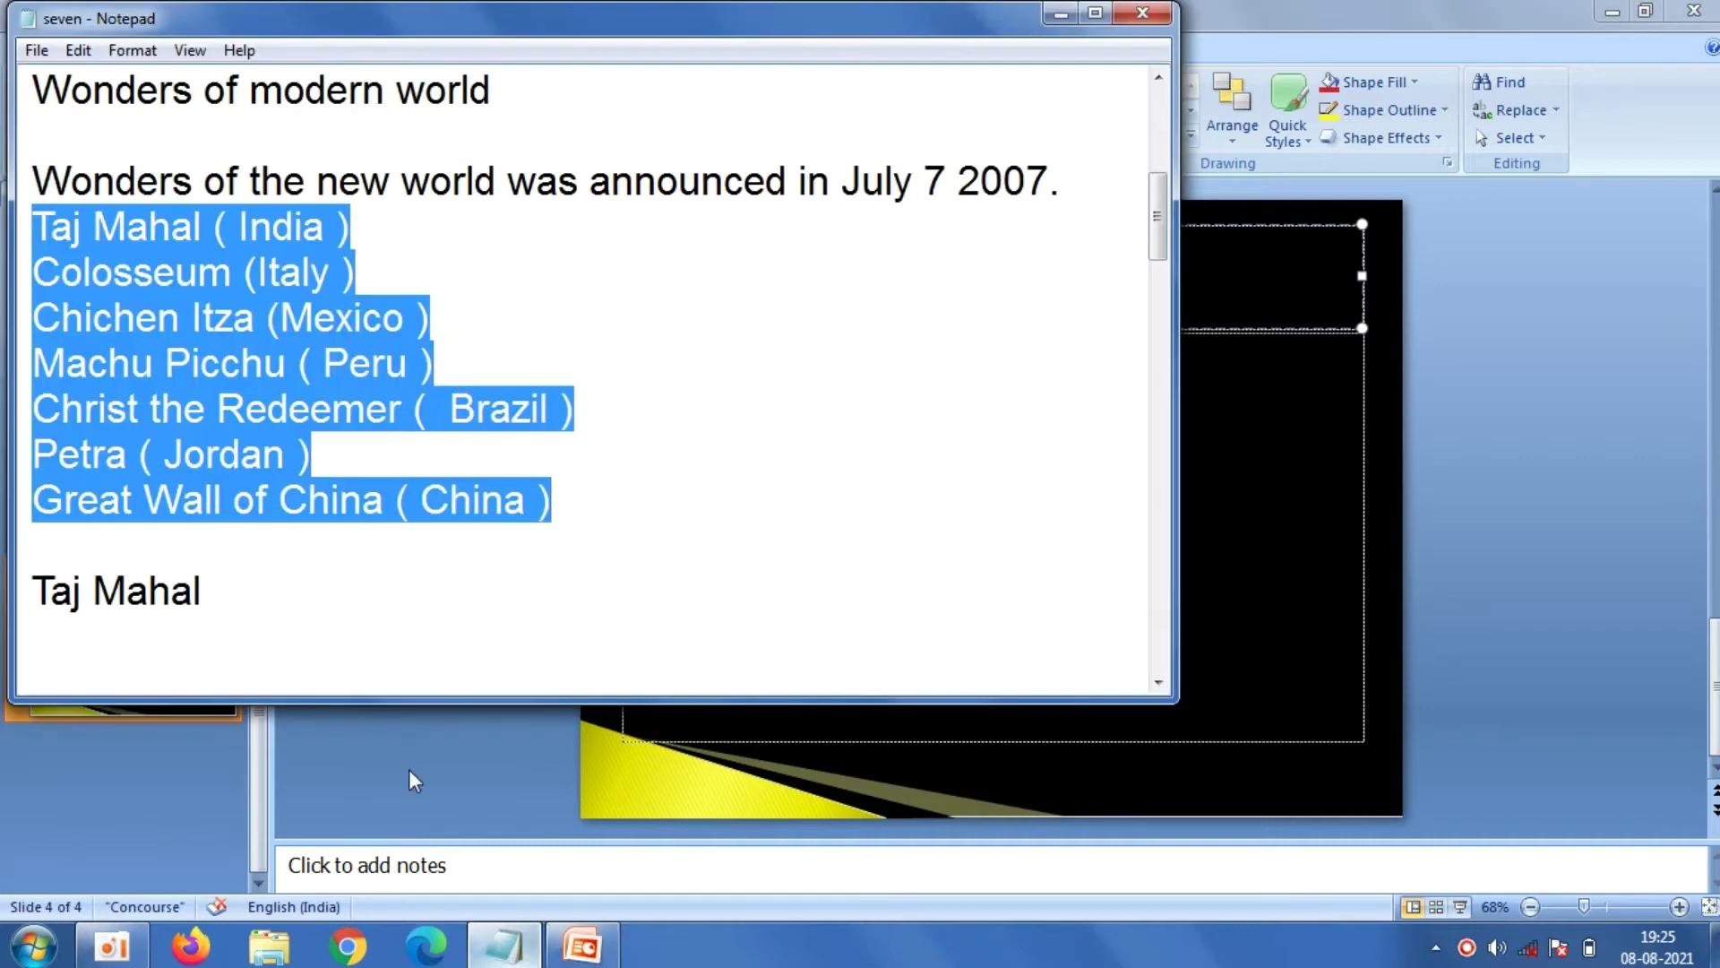
pyautogui.moveTo(242, 591); pyautogui.dragTo(42, 591)
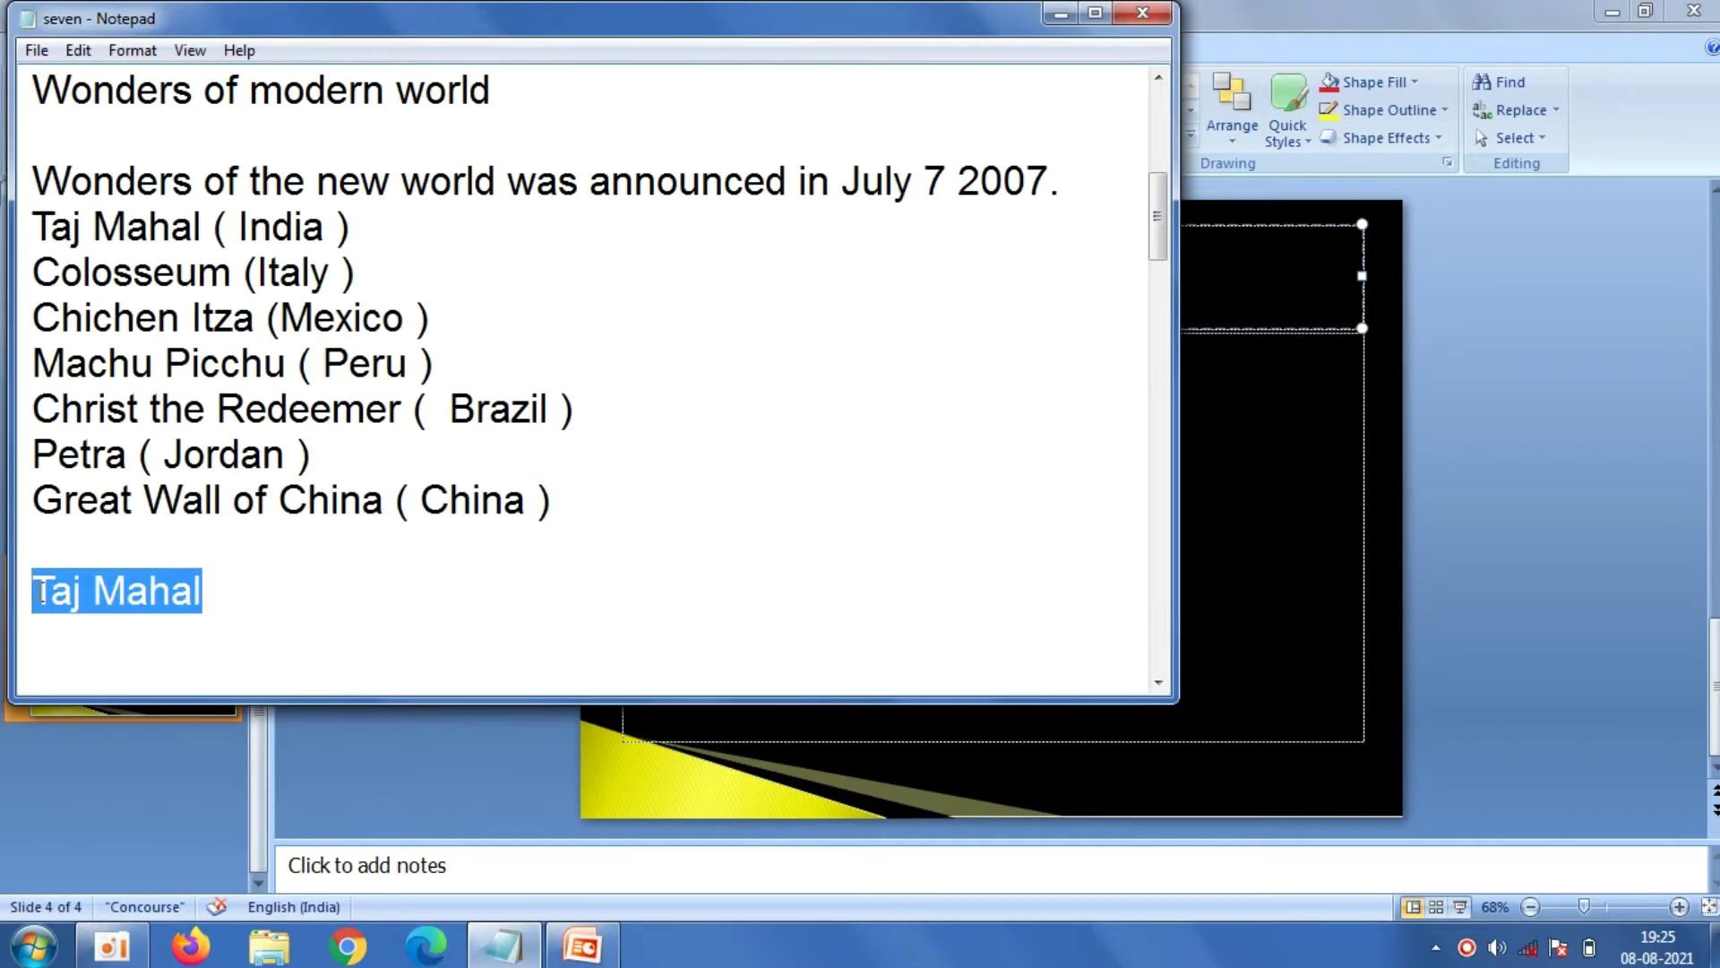
pyautogui.rightClick(42, 591)
pyautogui.click(99, 320)
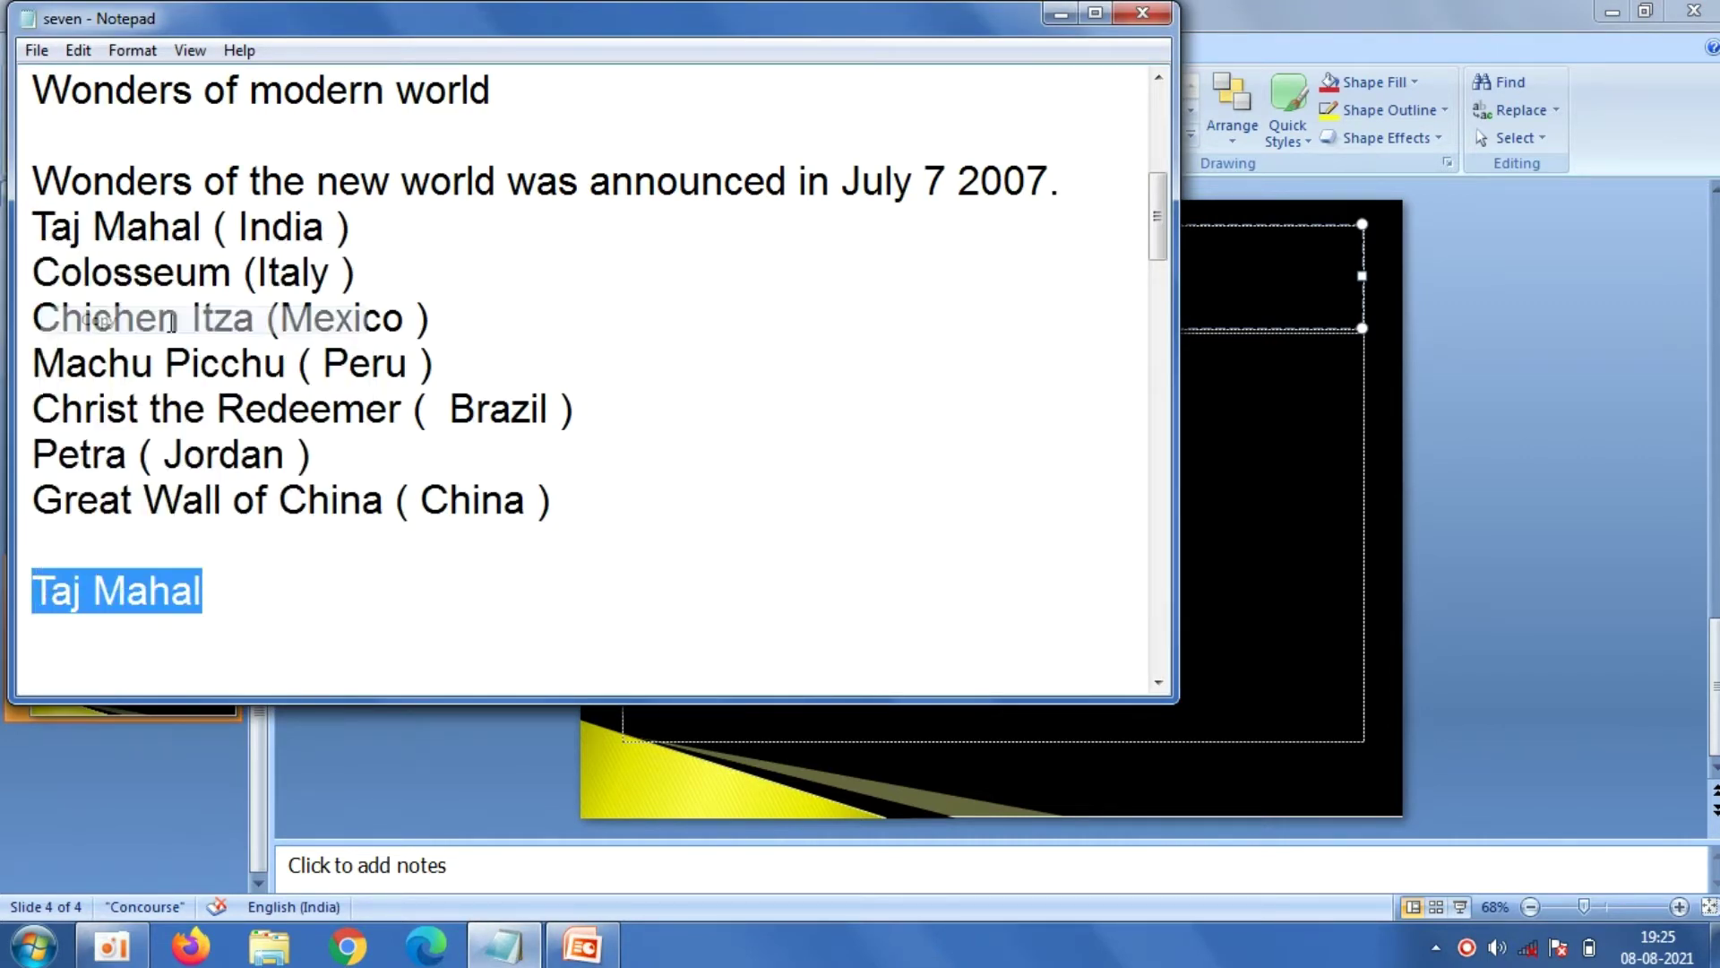
pyautogui.click(795, 296)
pyautogui.rightClick(797, 295)
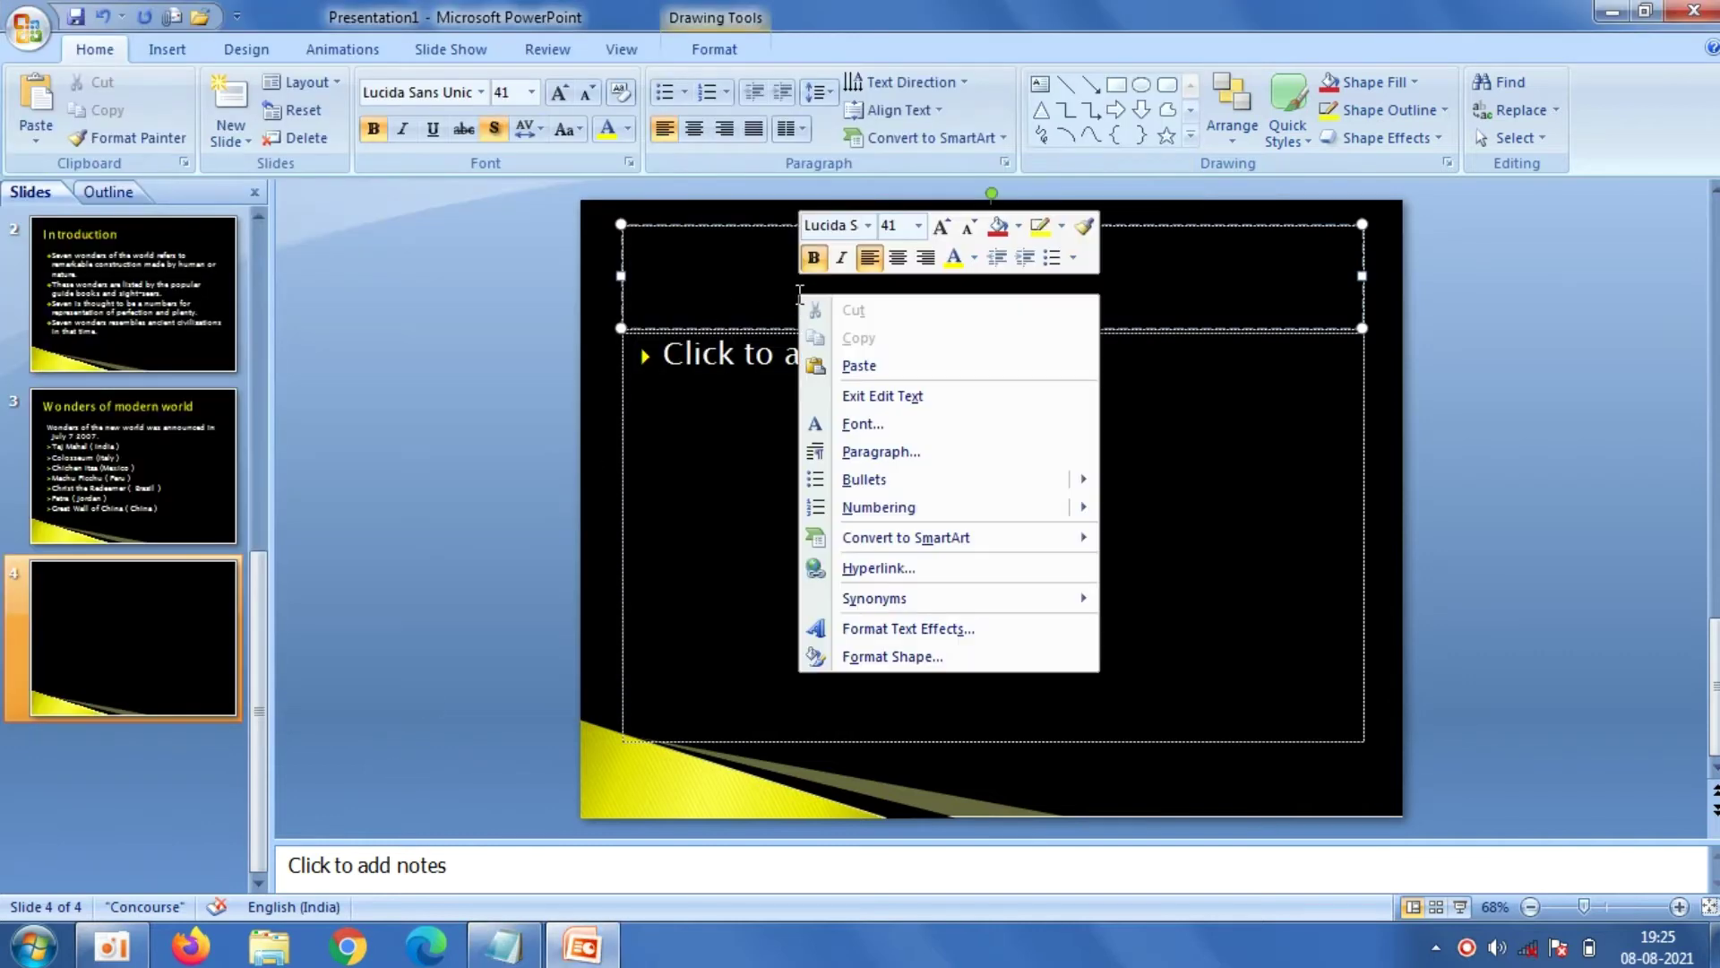
pyautogui.click(855, 365)
pyautogui.click(704, 132)
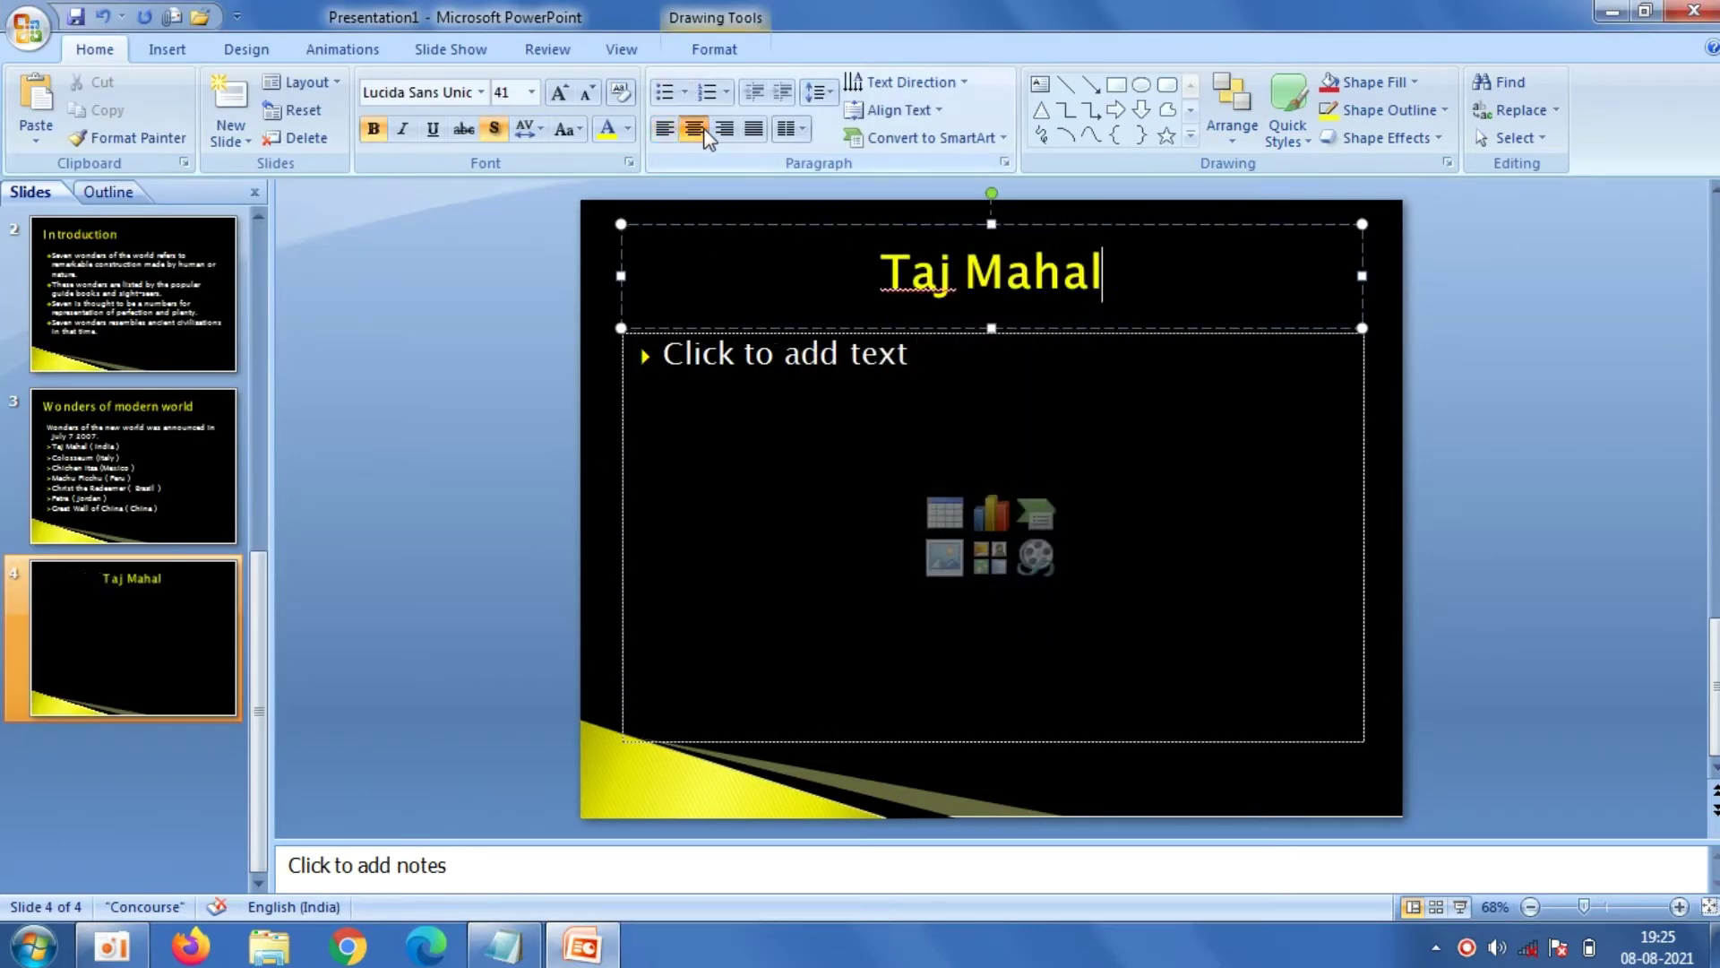
# Insert the Taj Mahal picture and enlarge it to about 11.79 × 18.86 cm
pyautogui.click(925, 563)
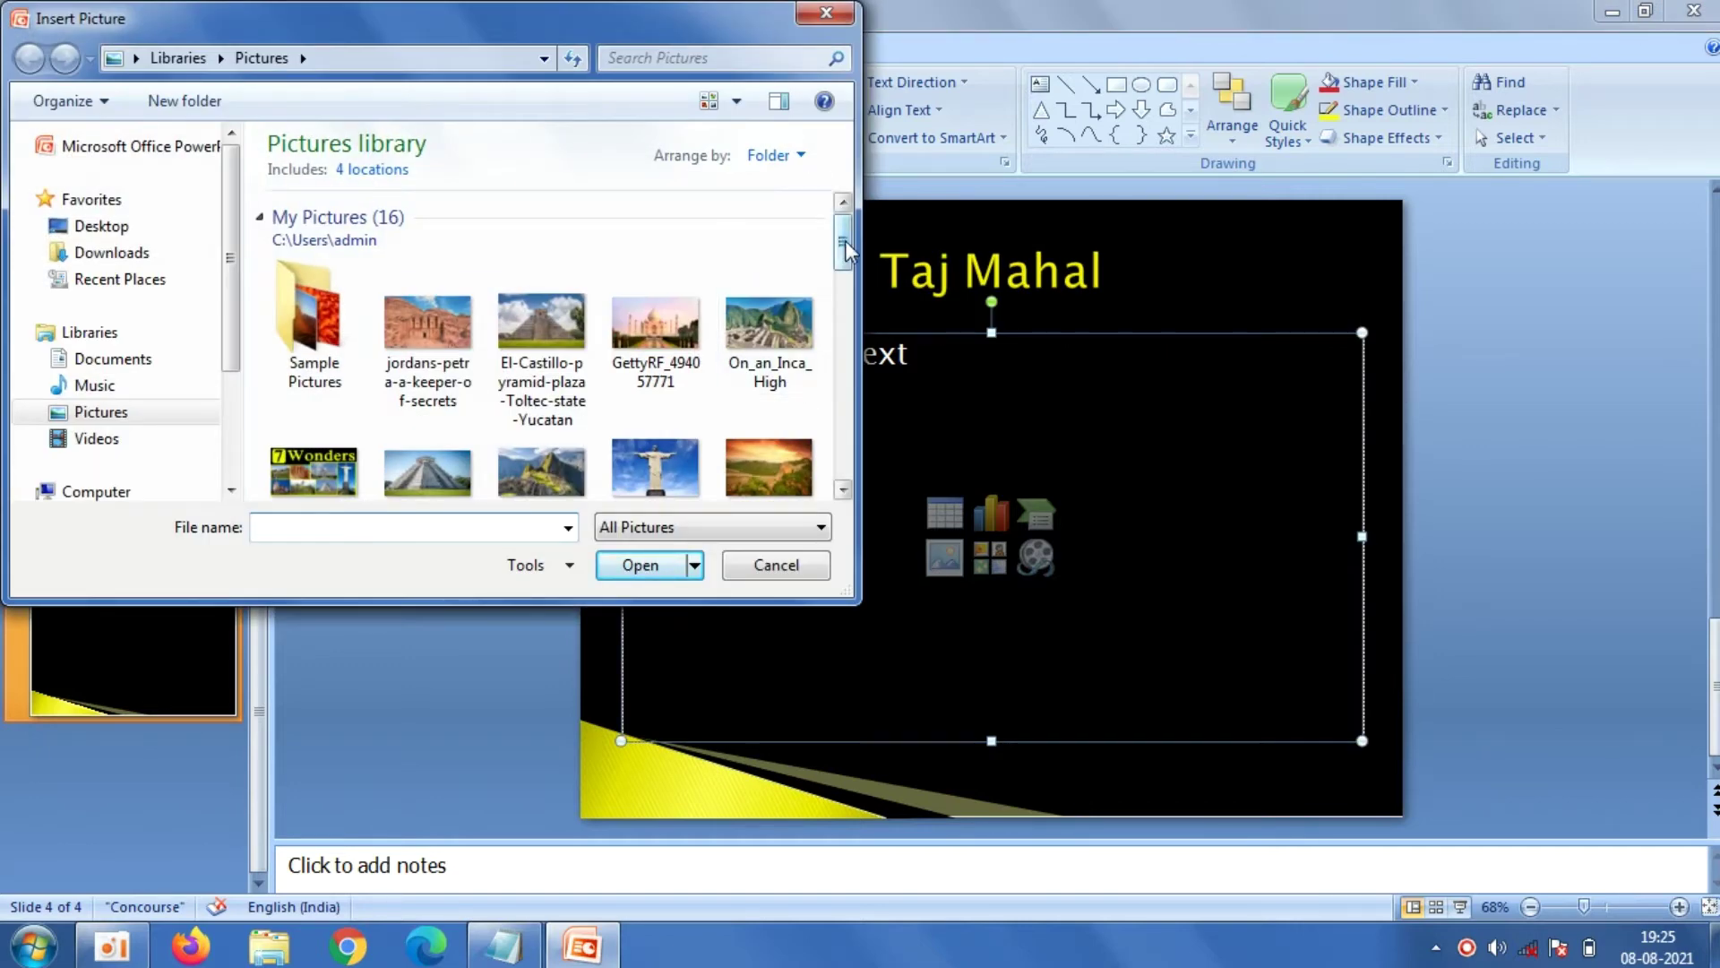
pyautogui.moveTo(846, 240); pyautogui.dragTo(846, 294)
pyautogui.click(749, 358)
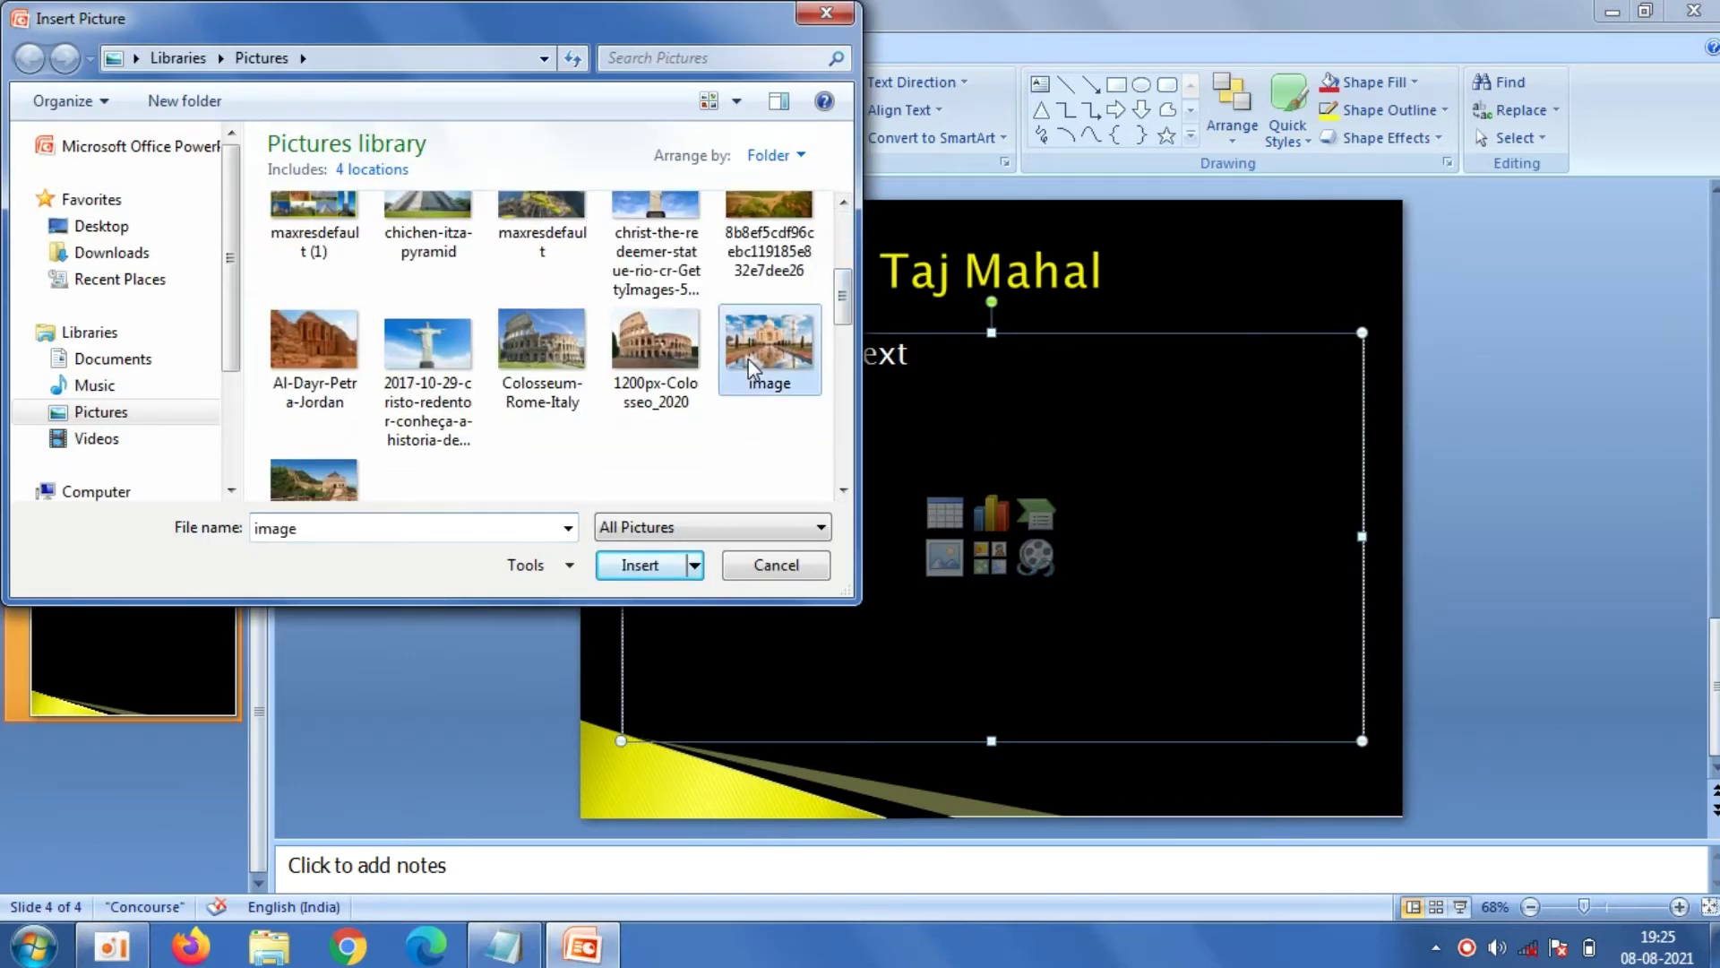
pyautogui.click(652, 564)
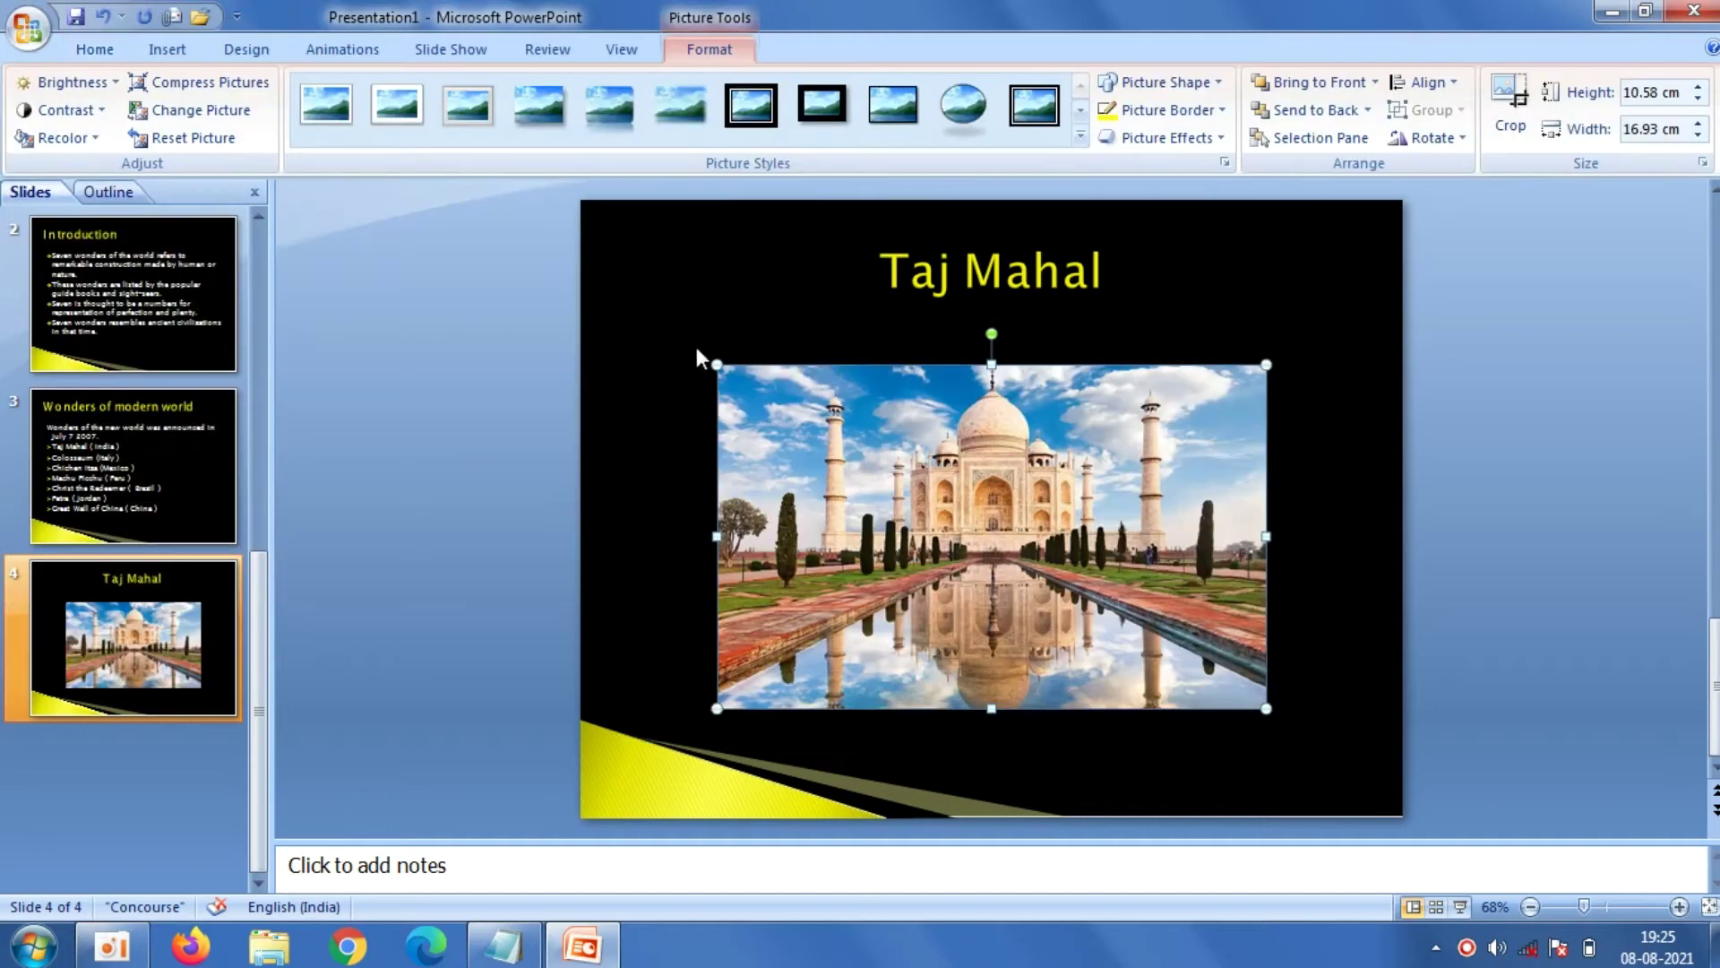
pyautogui.moveTo(717, 364); pyautogui.dragTo(688, 347)
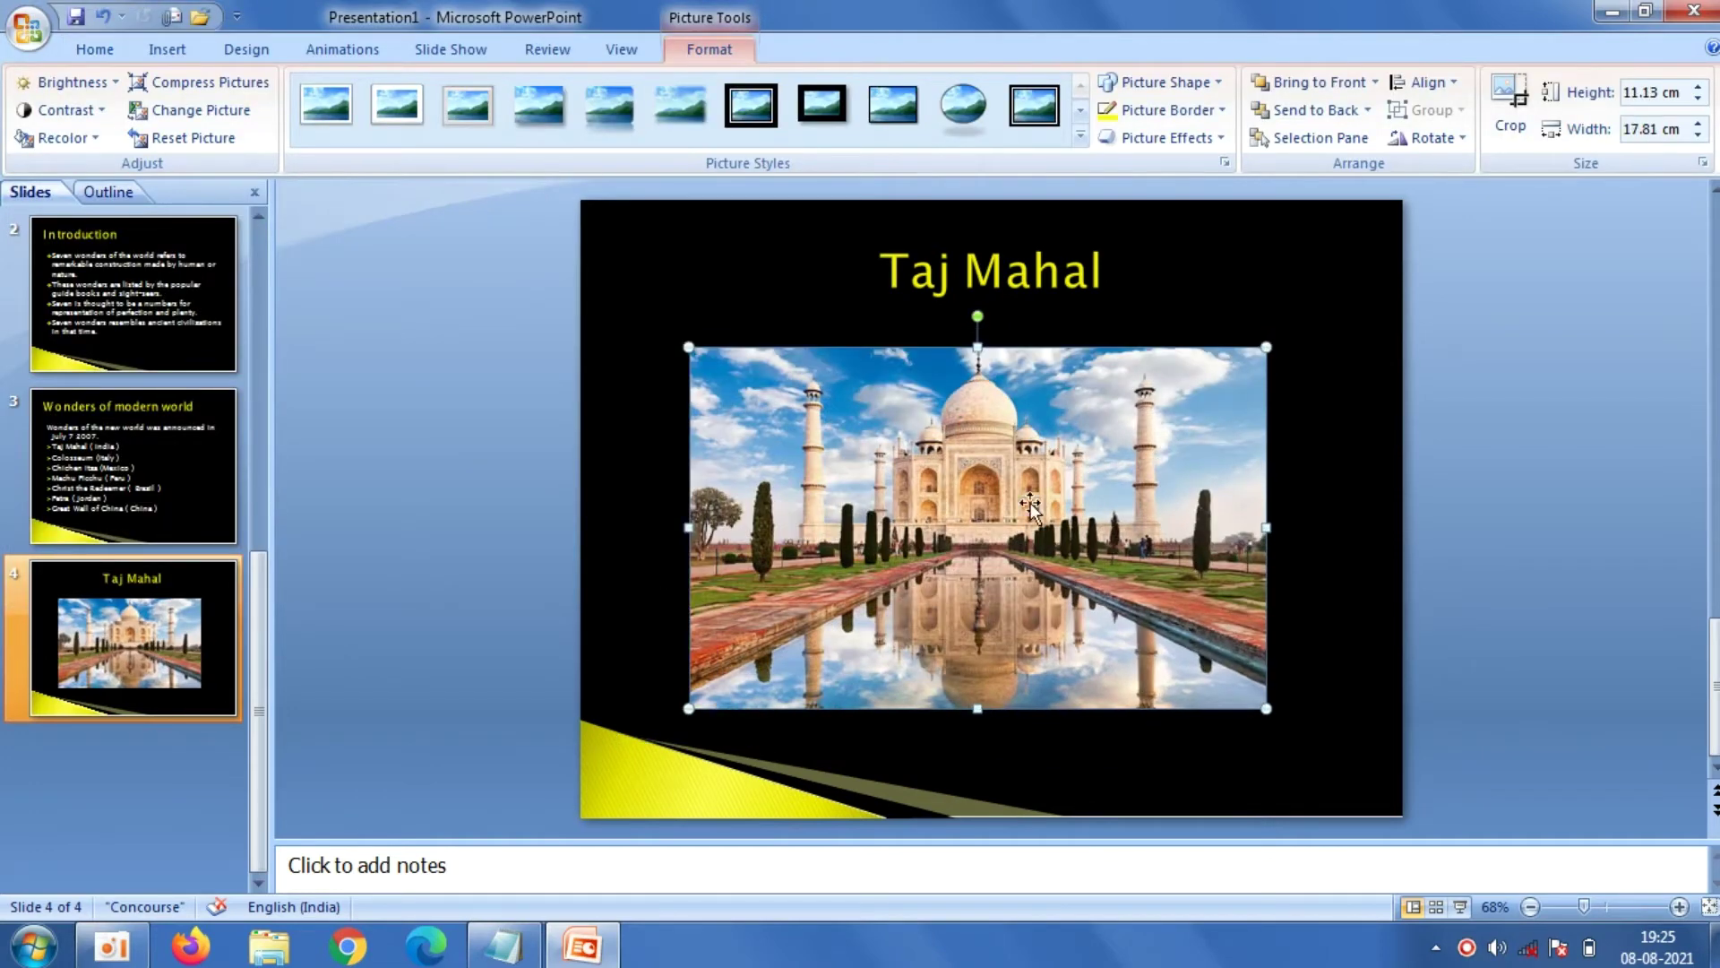
pyautogui.moveTo(1266, 707); pyautogui.dragTo(1300, 729)
pyautogui.moveTo(1051, 565); pyautogui.dragTo(1055, 547)
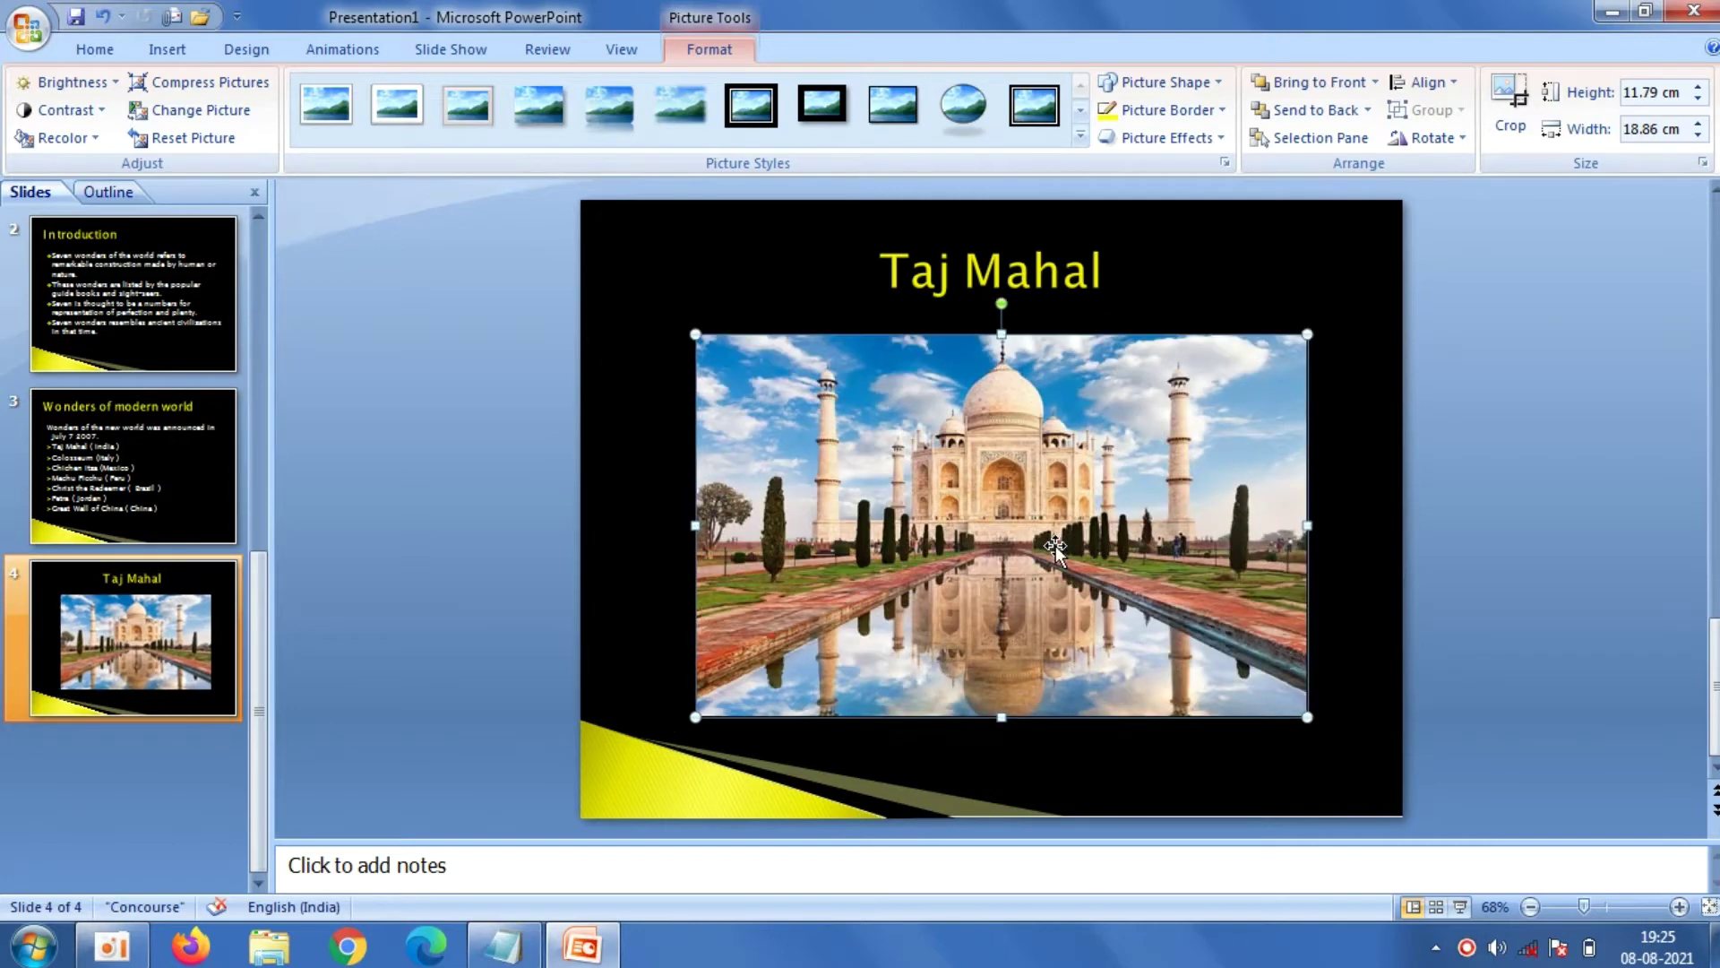
pyautogui.click(491, 443)
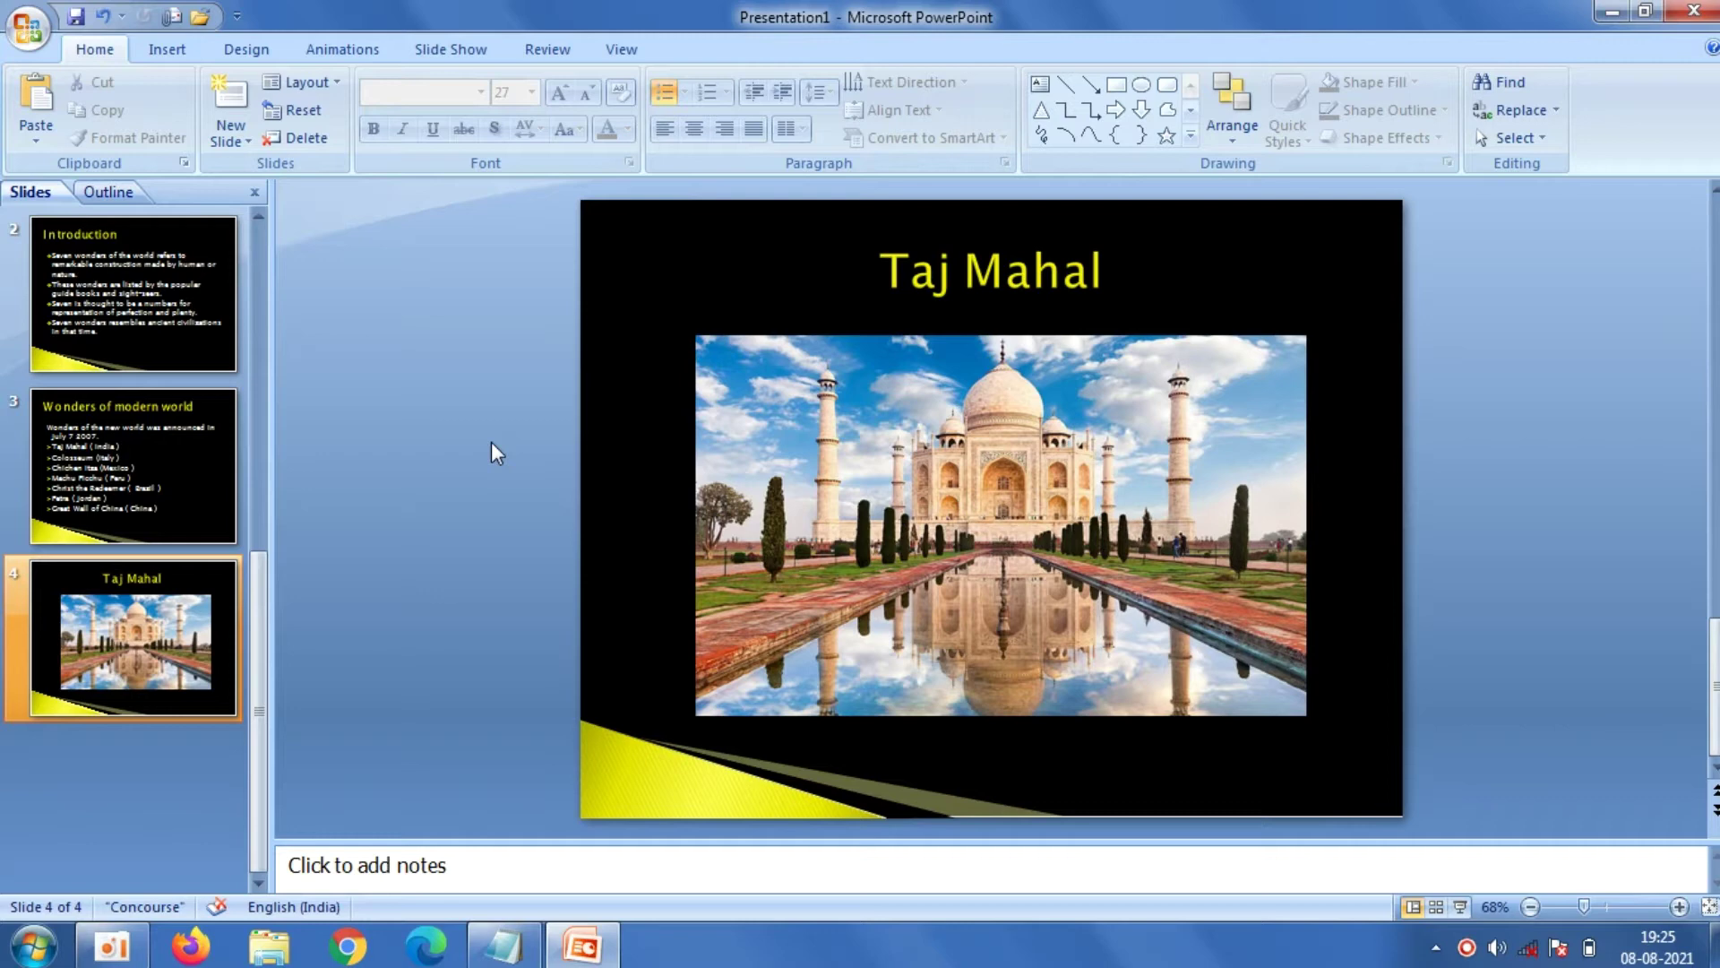
# Add Title and Content slide 5 with the pasted title 'Taj Mahal' coloured yellow
pyautogui.click(233, 142)
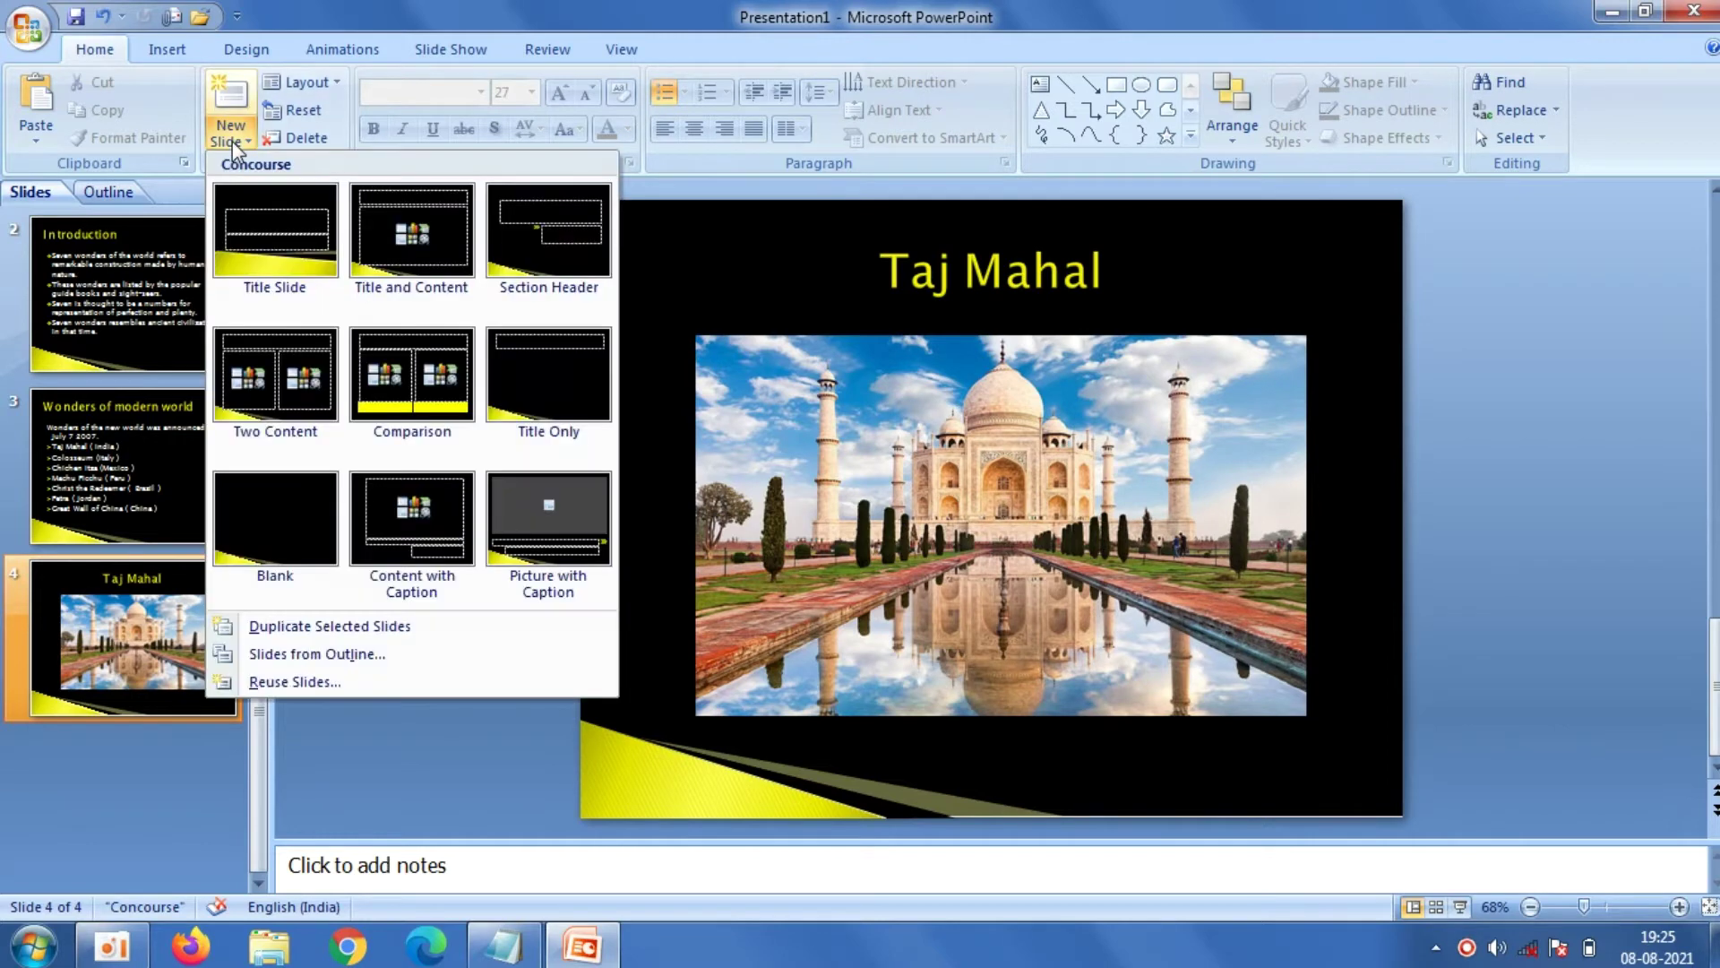
pyautogui.click(398, 247)
pyautogui.click(730, 289)
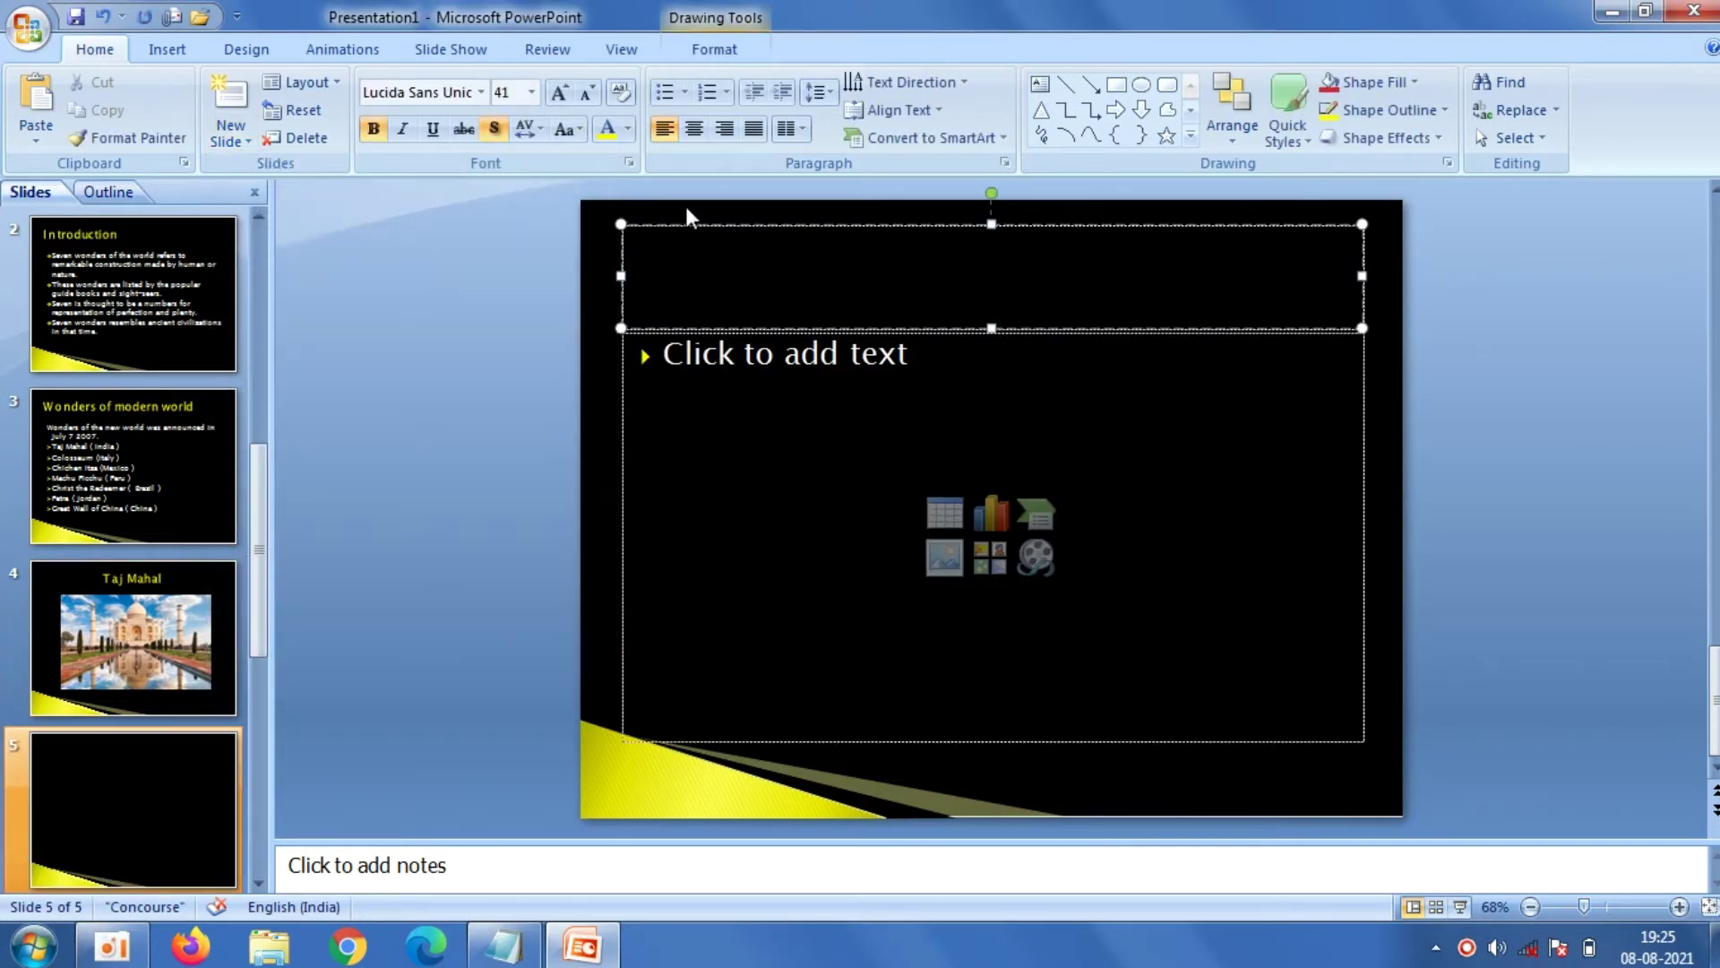
pyautogui.rightClick(694, 248)
pyautogui.click(740, 313)
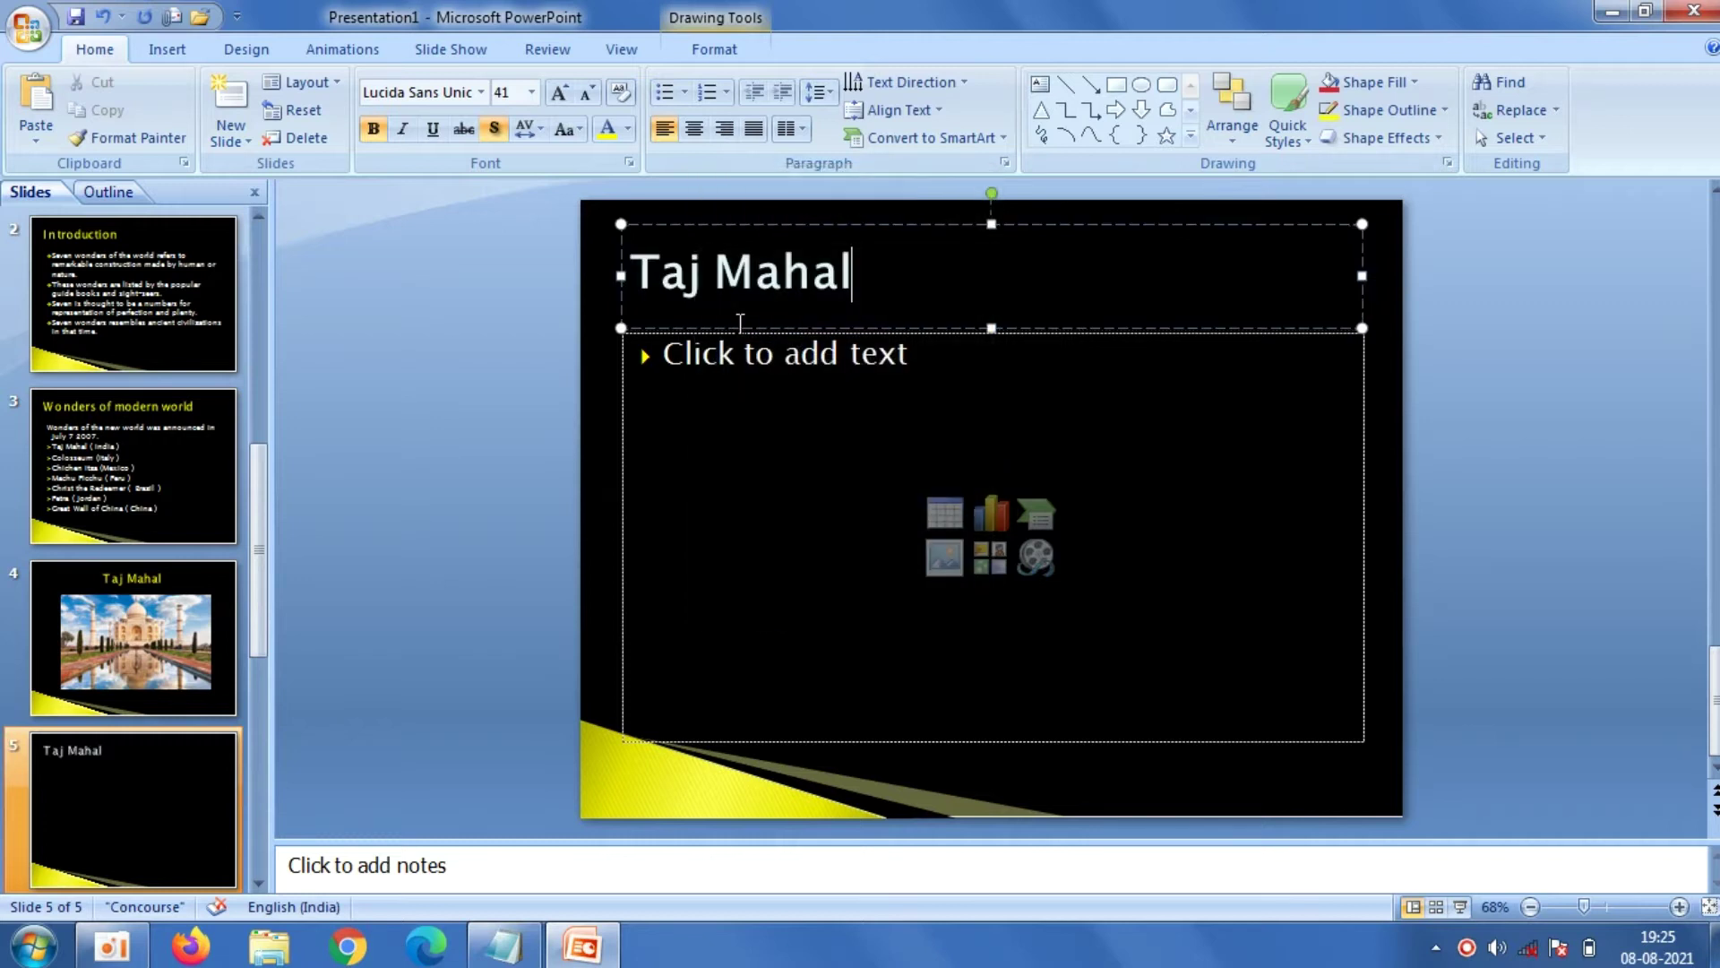
pyautogui.moveTo(873, 278); pyautogui.dragTo(740, 285)
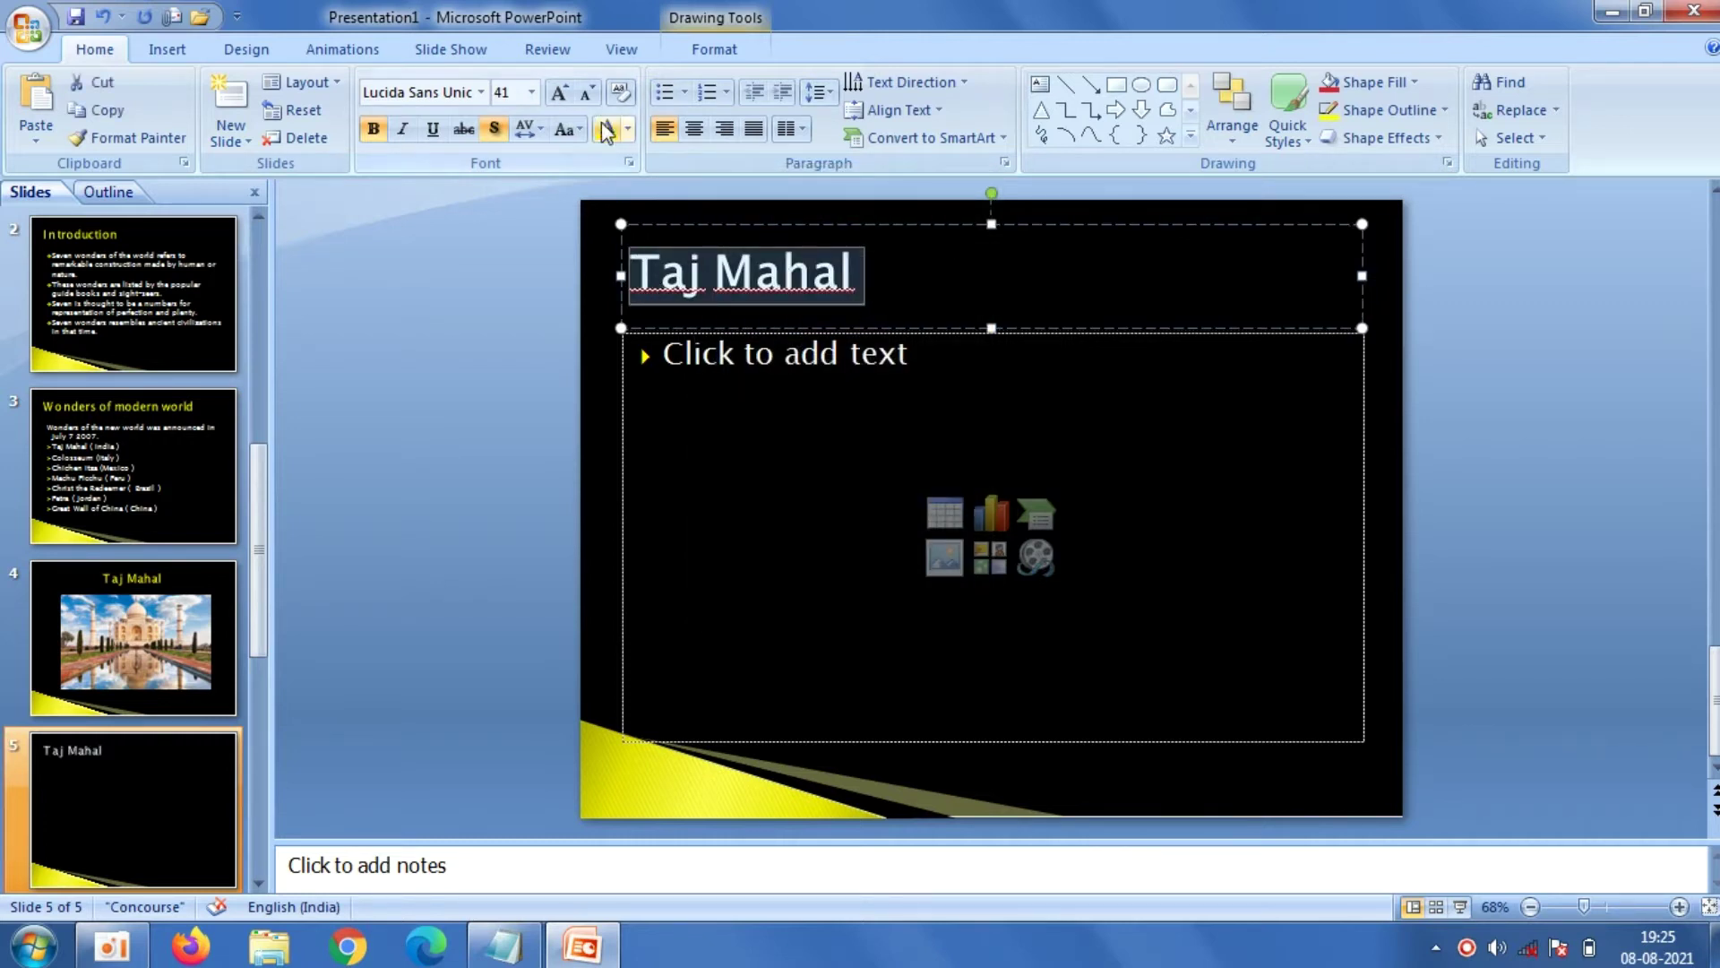
pyautogui.click(600, 131)
pyautogui.click(572, 320)
# Apply square bullets and paste the four Taj Mahal facts, Shah Jahan to Mughal architecture, from Notepad
pyautogui.click(749, 369)
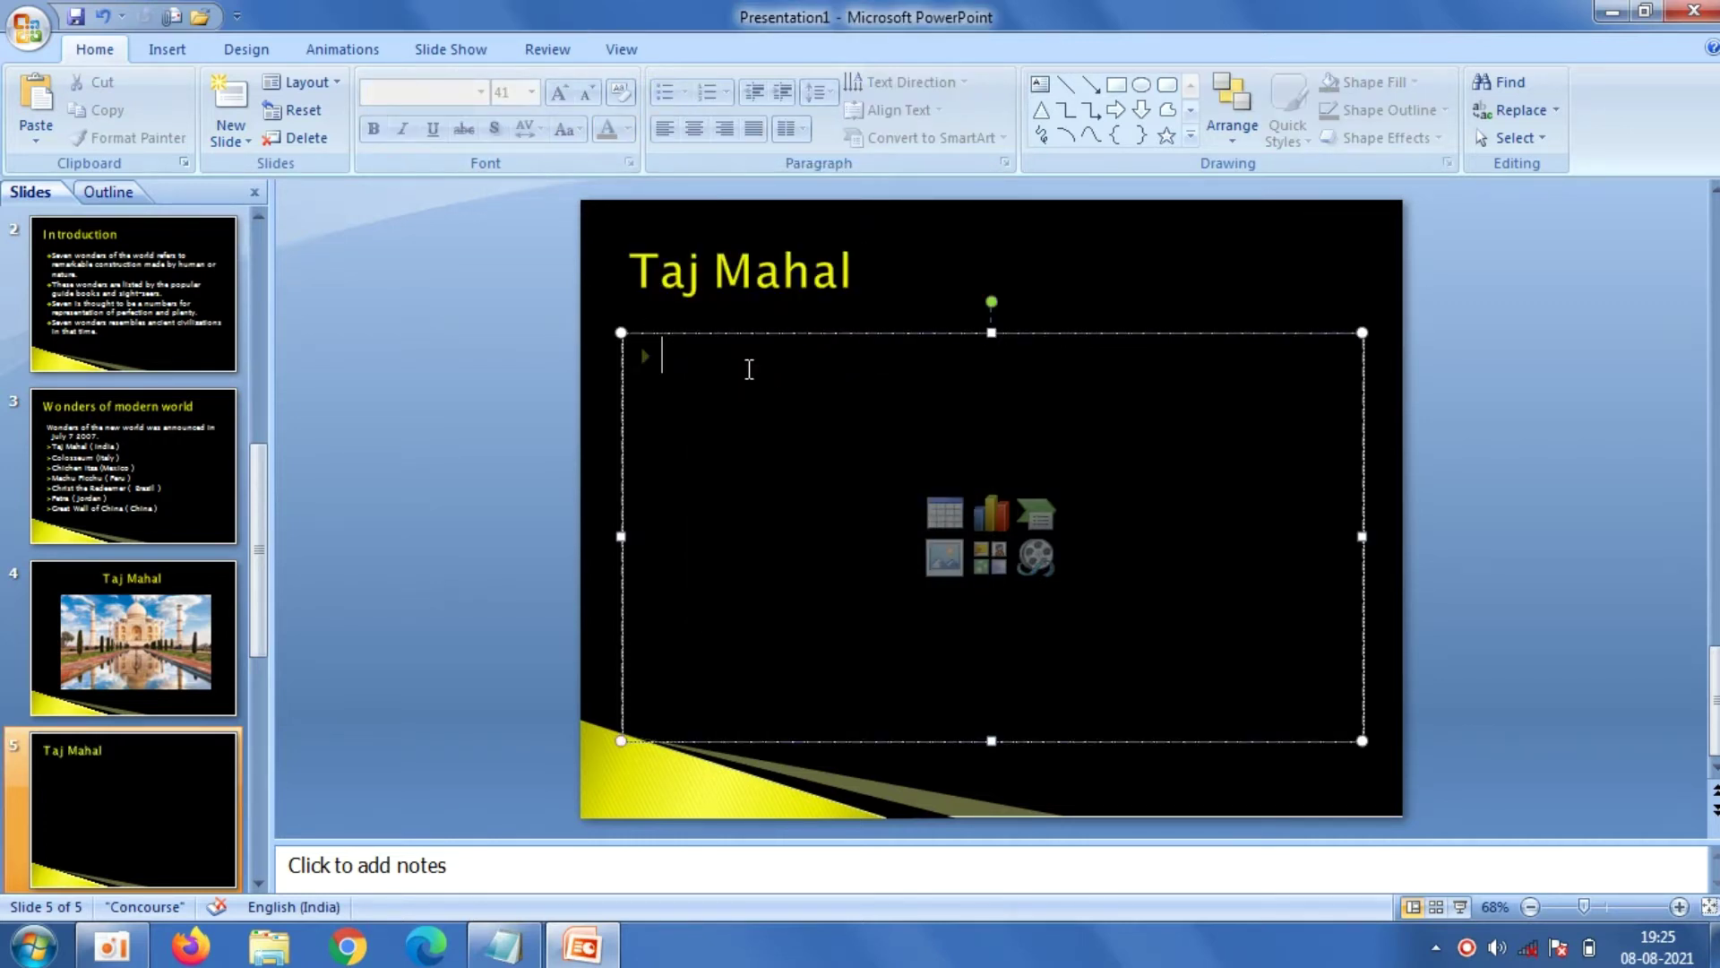
pyautogui.click(685, 92)
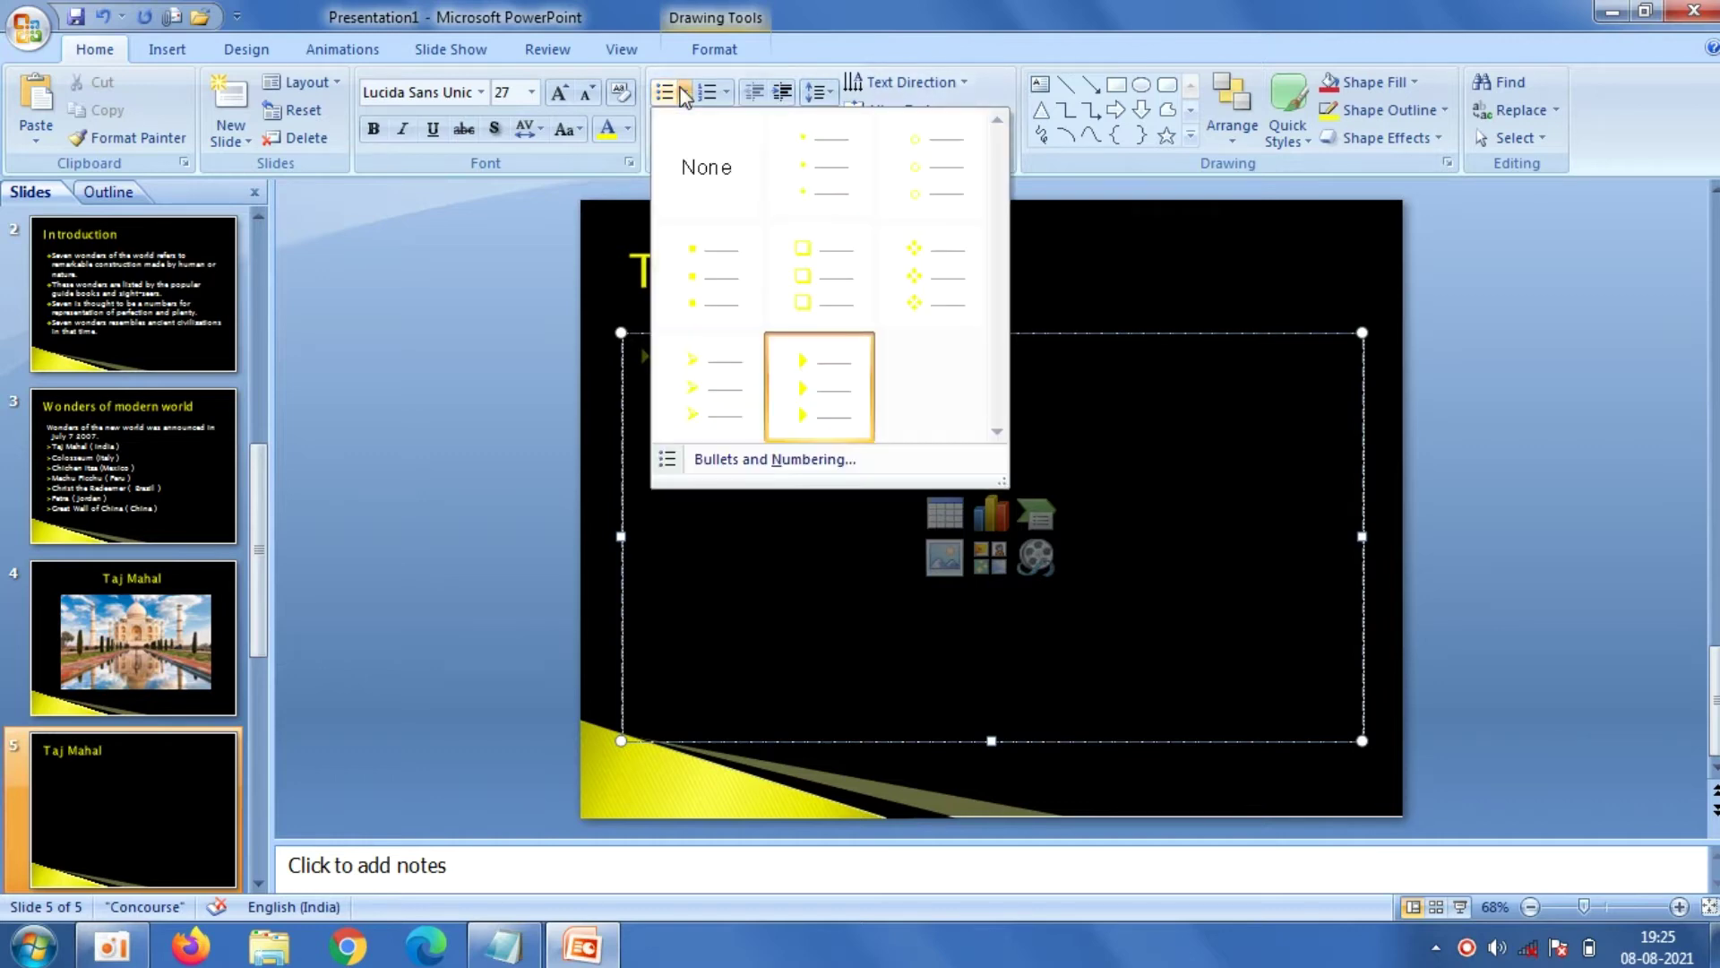
pyautogui.click(753, 262)
pyautogui.click(503, 945)
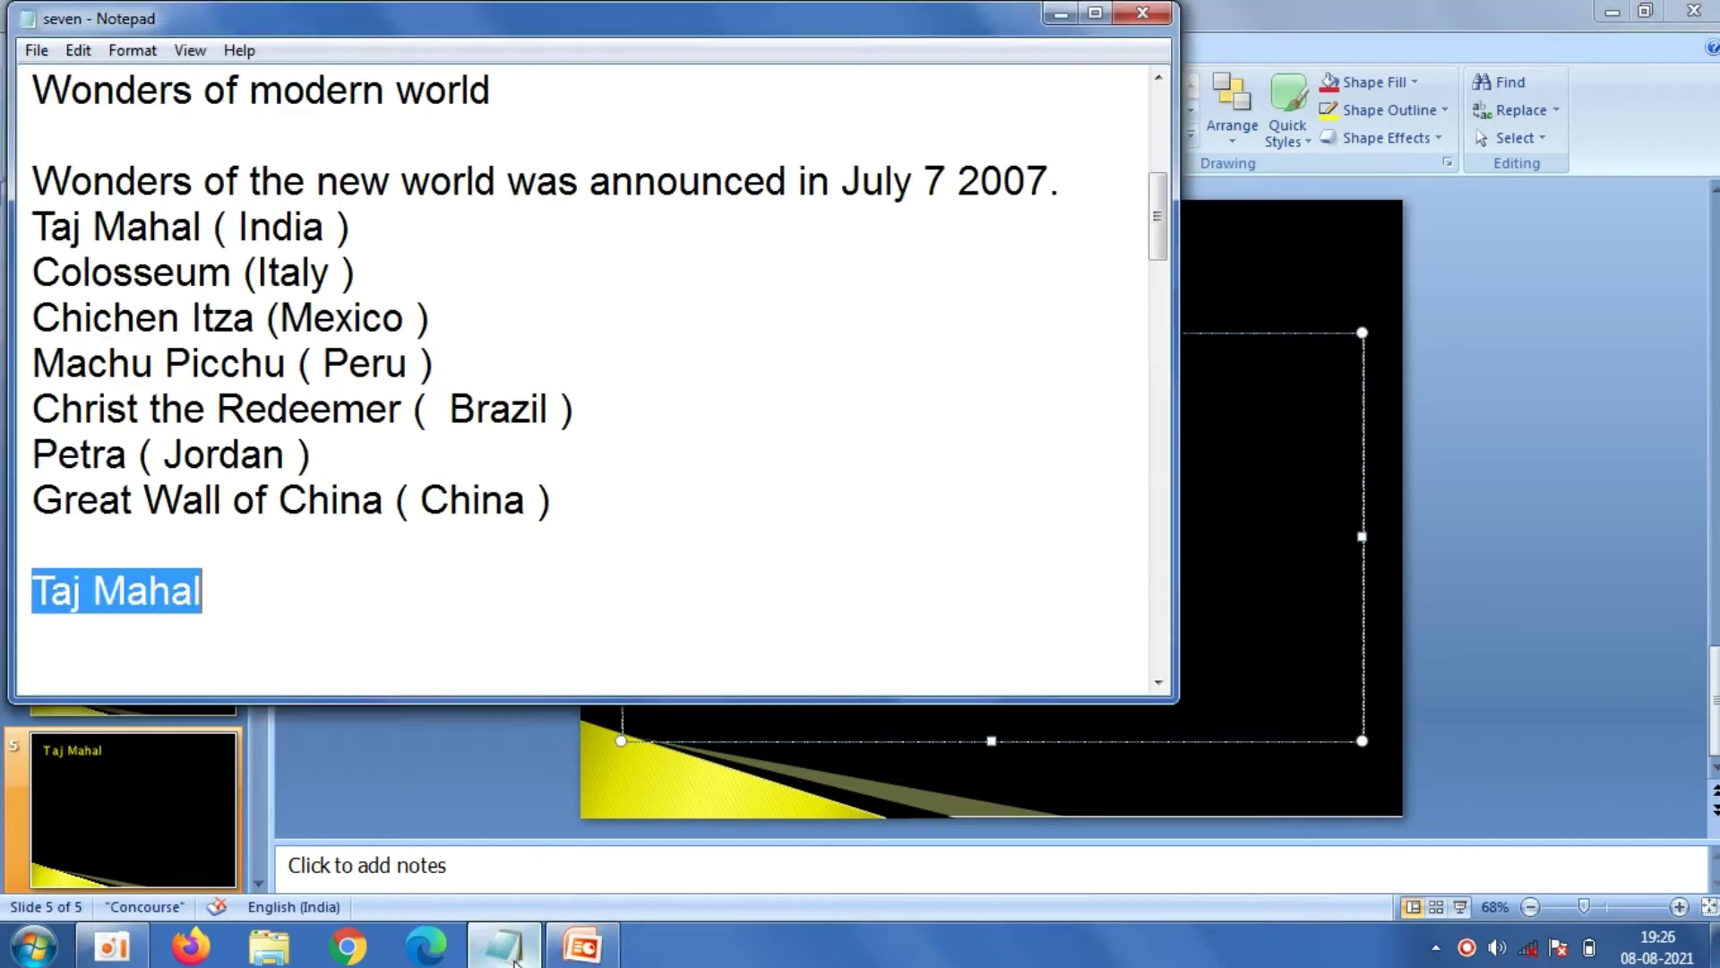
pyautogui.moveTo(1160, 237); pyautogui.dragTo(1161, 294)
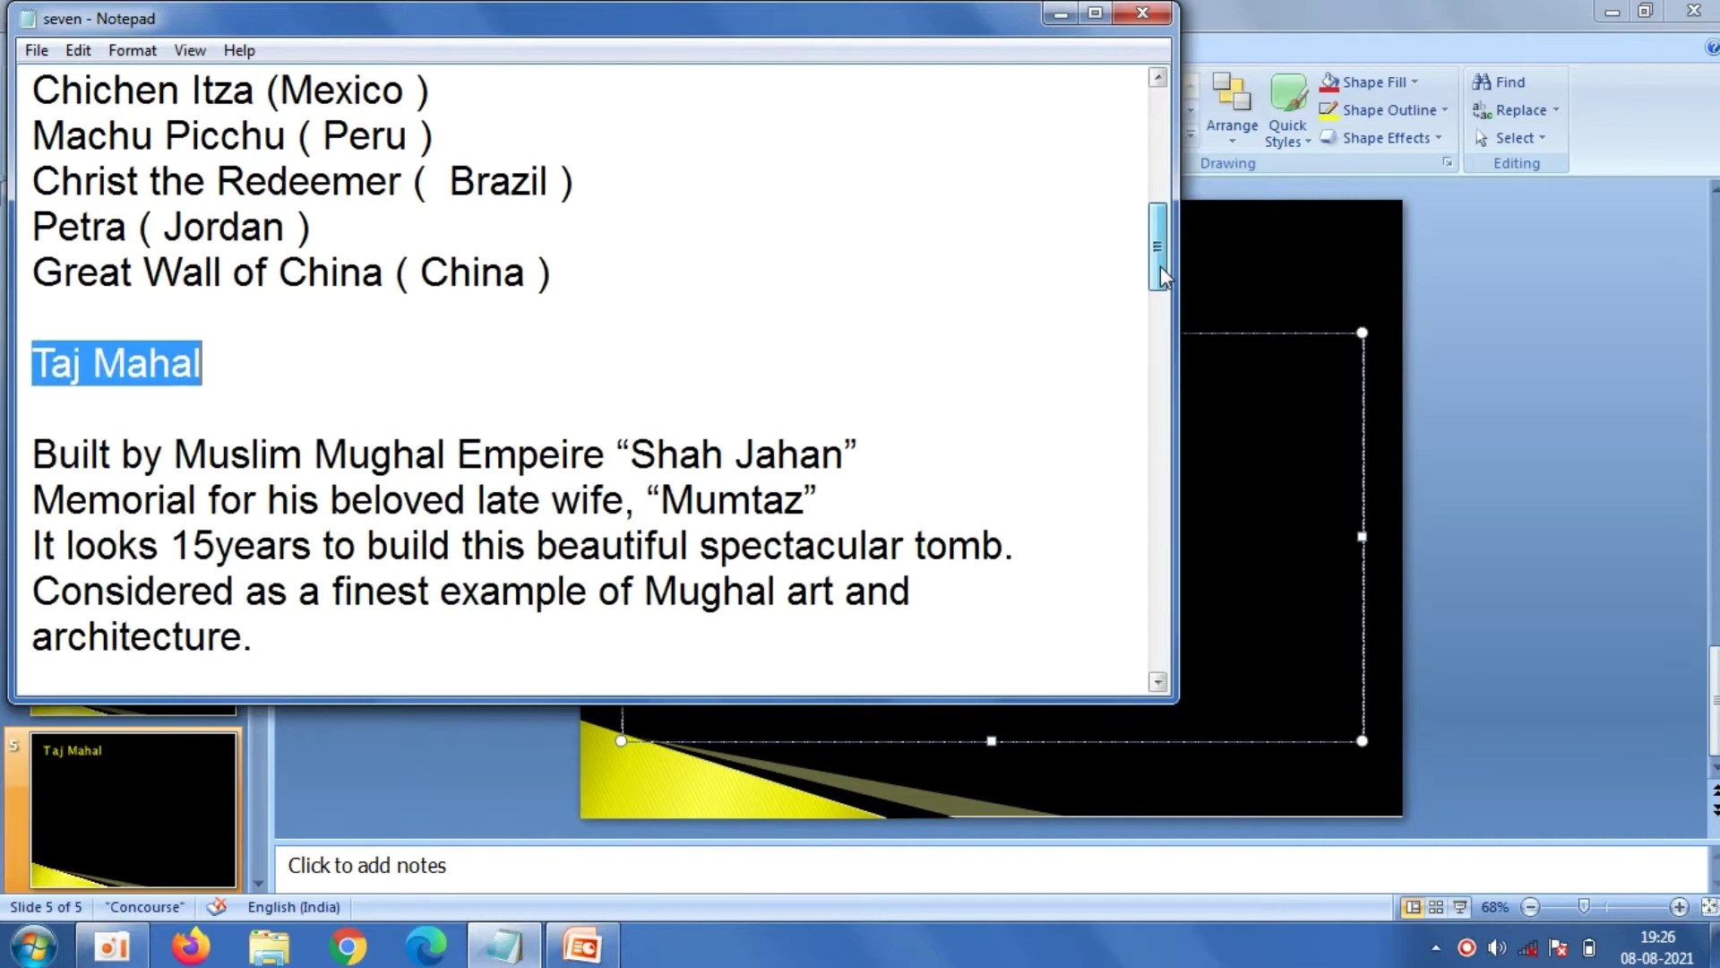
pyautogui.moveTo(285, 507)
pyautogui.mouseDown()
pyautogui.moveTo(64, 363)
pyautogui.moveTo(32, 317)
pyautogui.mouseUp()
pyautogui.rightClick(40, 333)
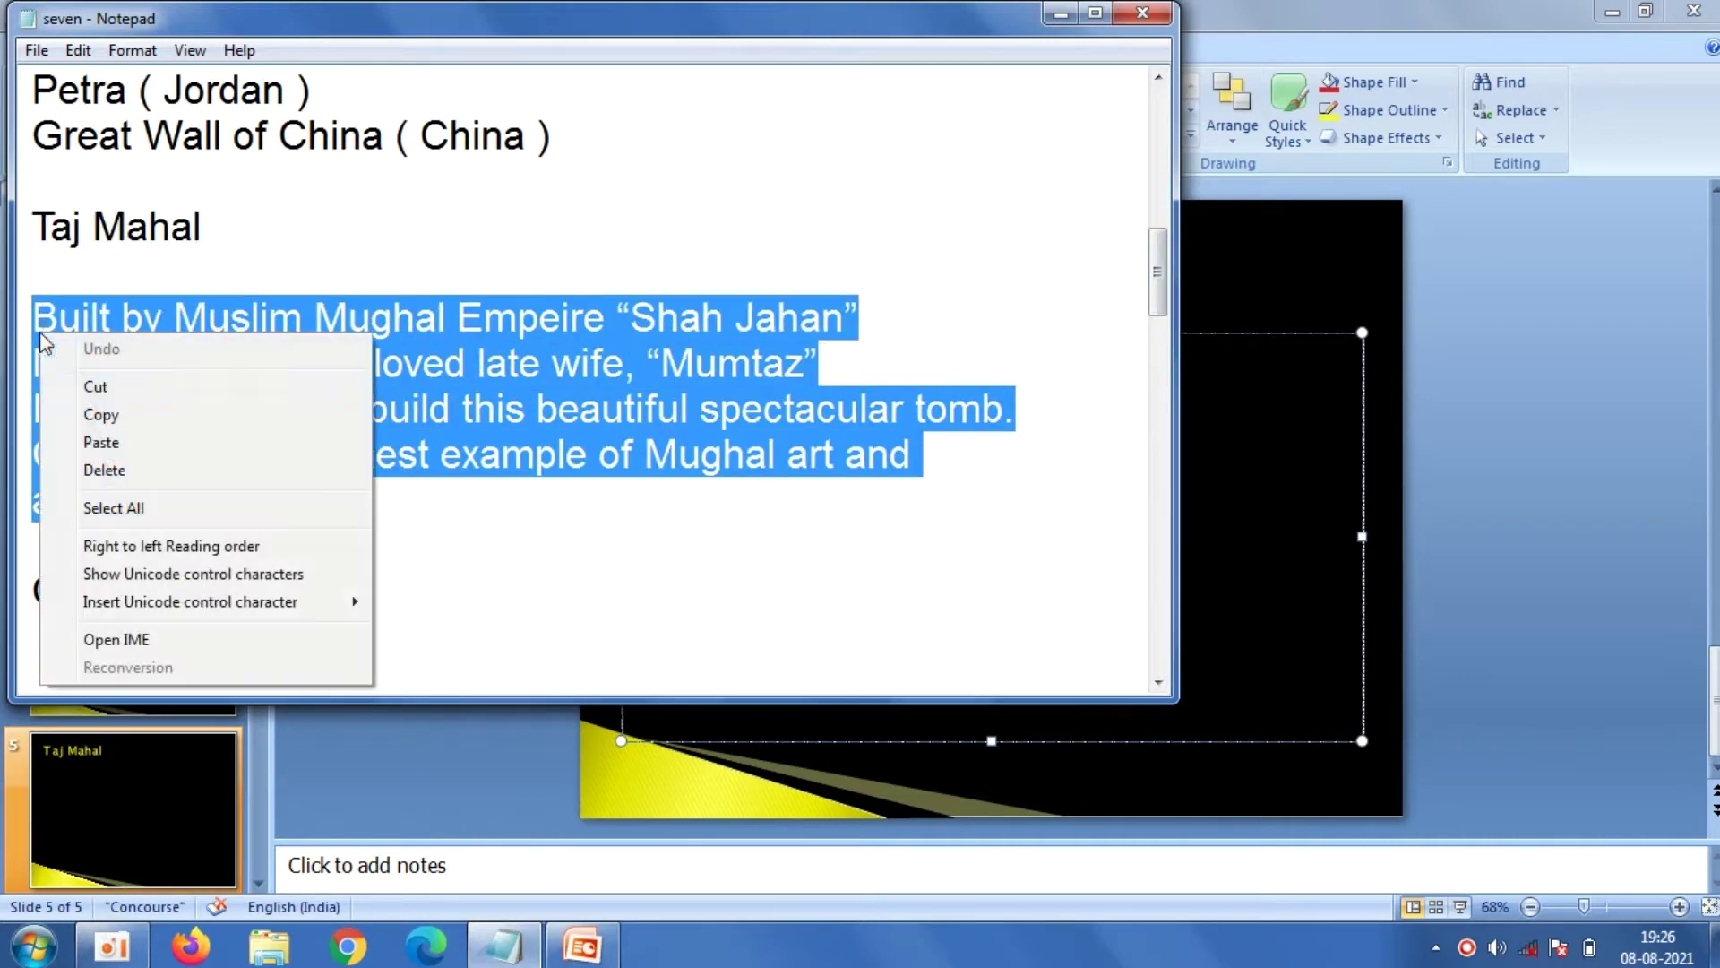
pyautogui.click(98, 415)
pyautogui.click(441, 822)
pyautogui.rightClick(754, 394)
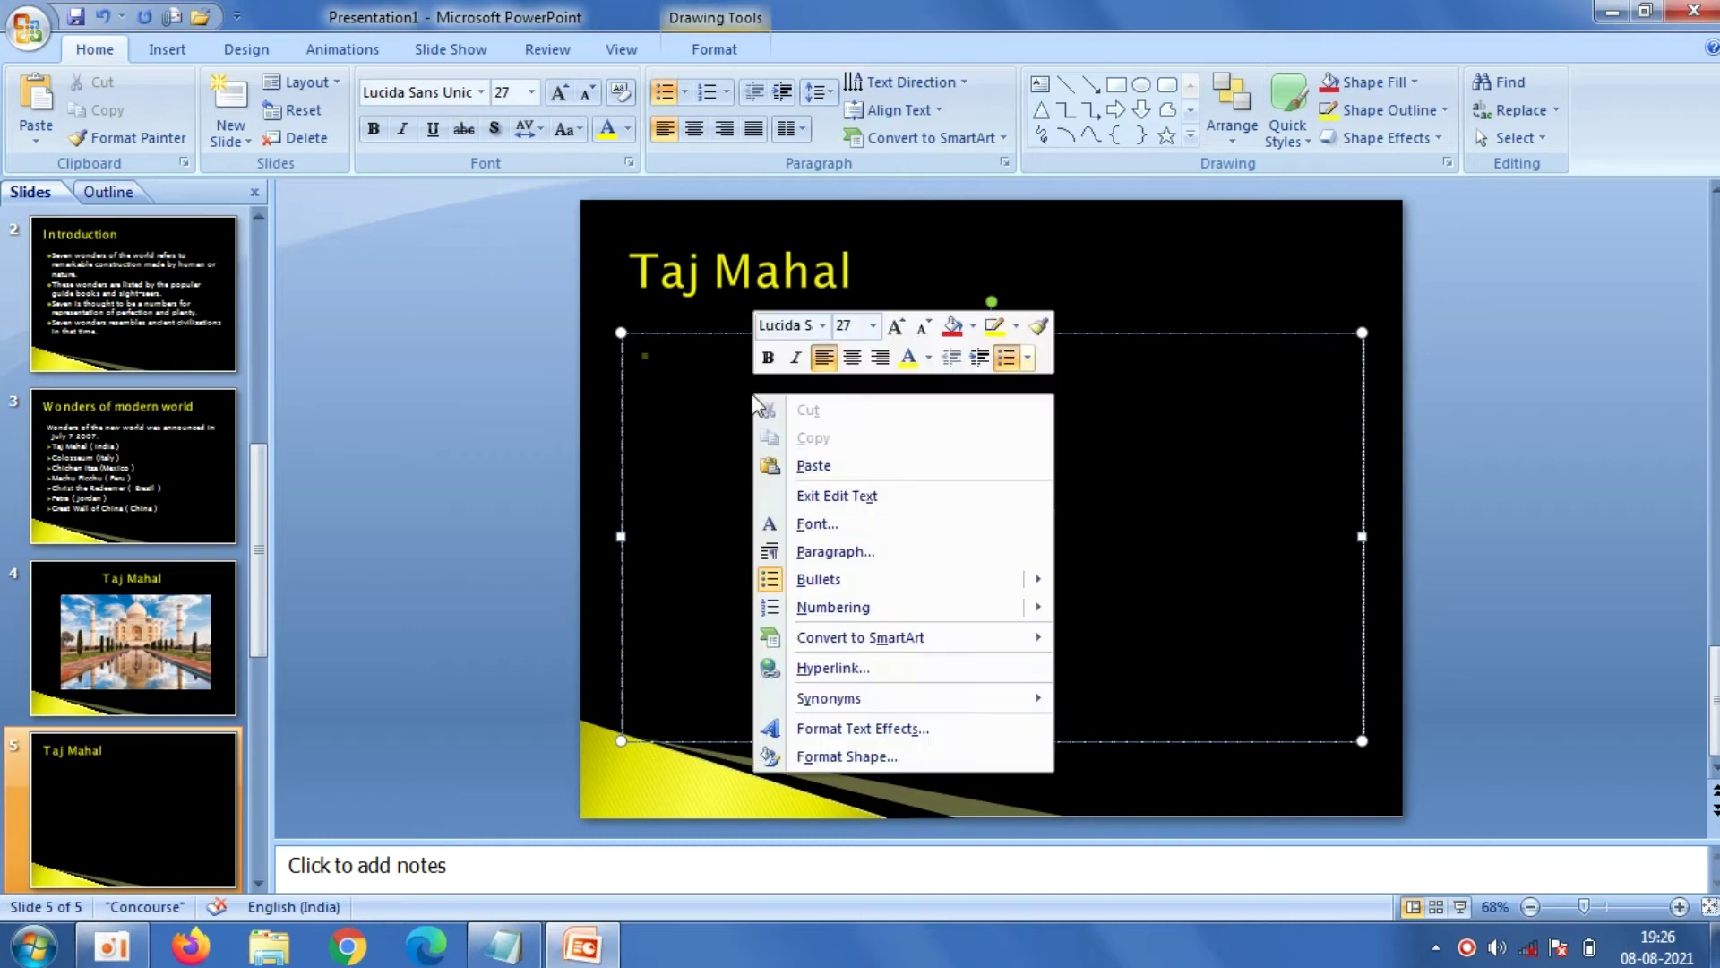
pyautogui.click(800, 462)
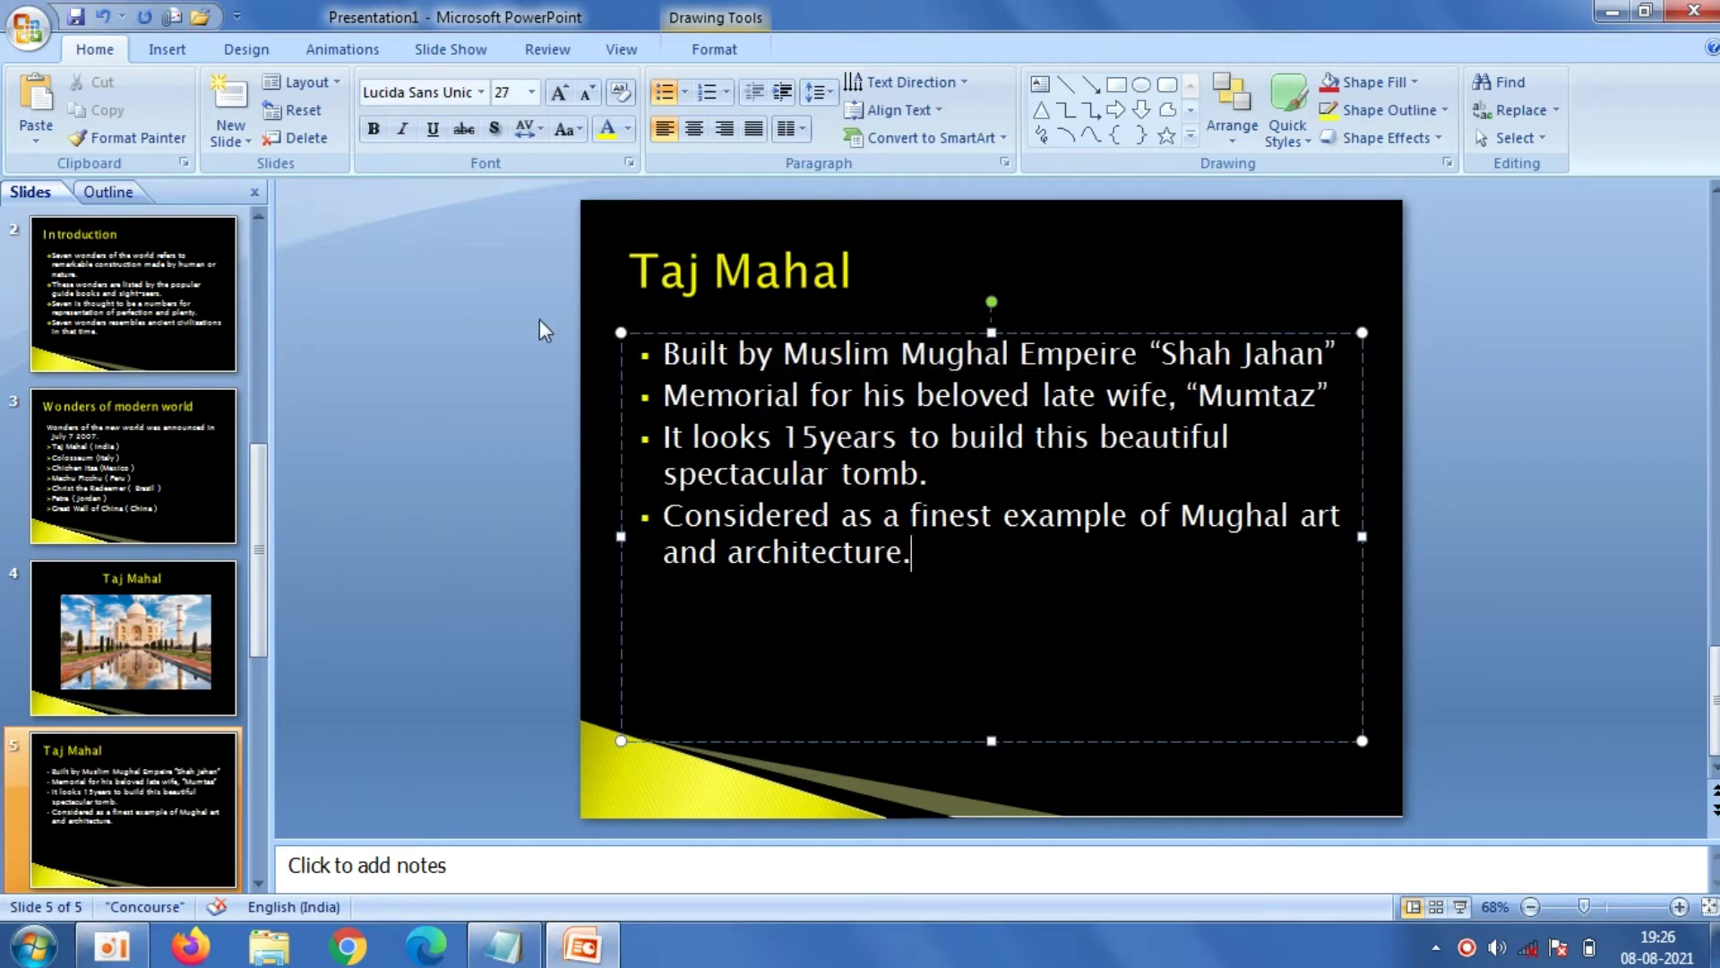
pyautogui.click(512, 301)
pyautogui.click(149, 48)
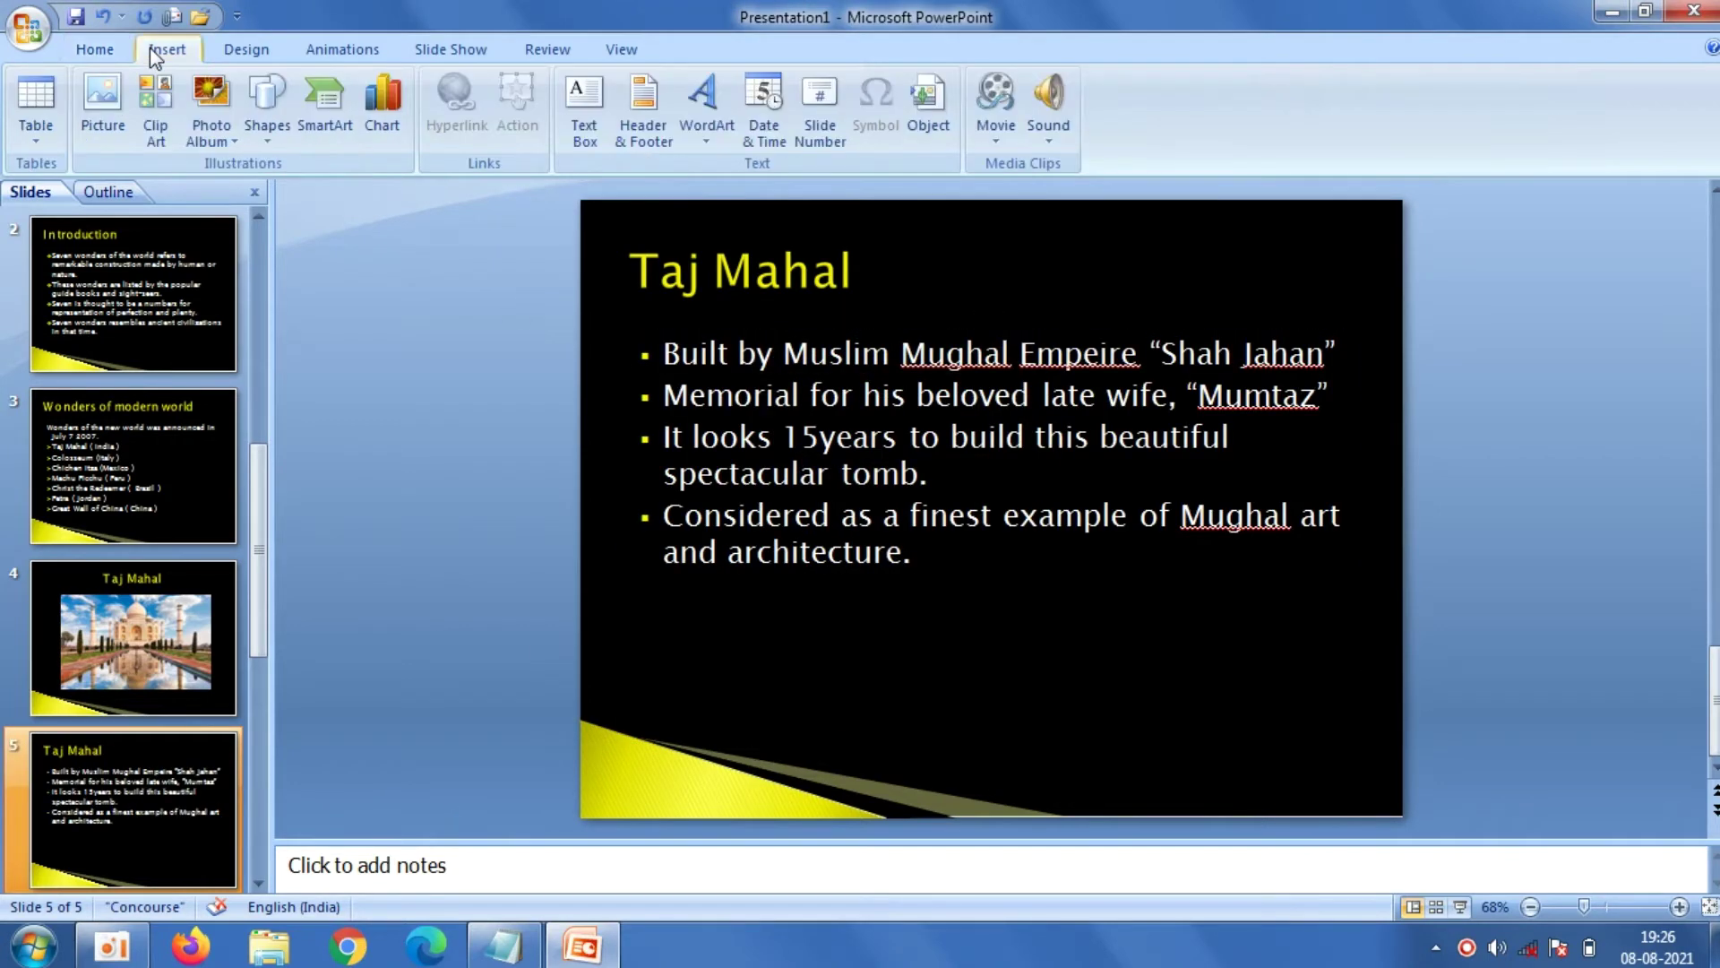
# Insert the GettyRF_494057771 Taj Mahal photo and shrink it into slide 5's bottom-right corner
pyautogui.click(98, 106)
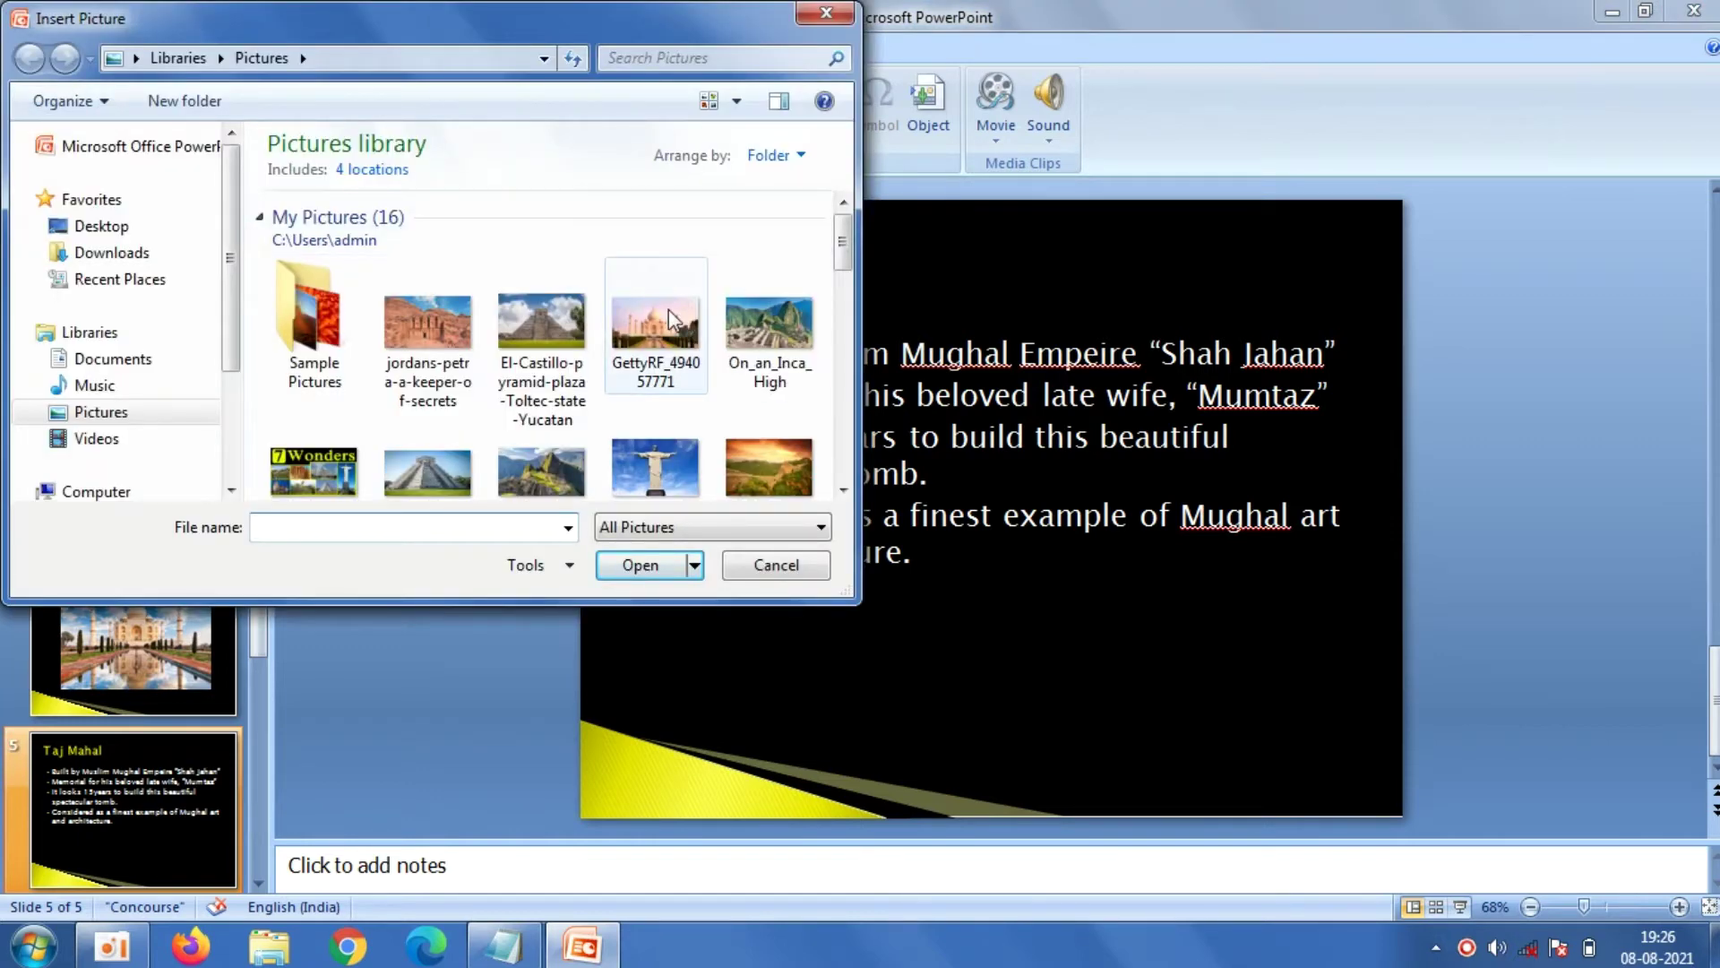
pyautogui.click(674, 318)
pyautogui.click(646, 566)
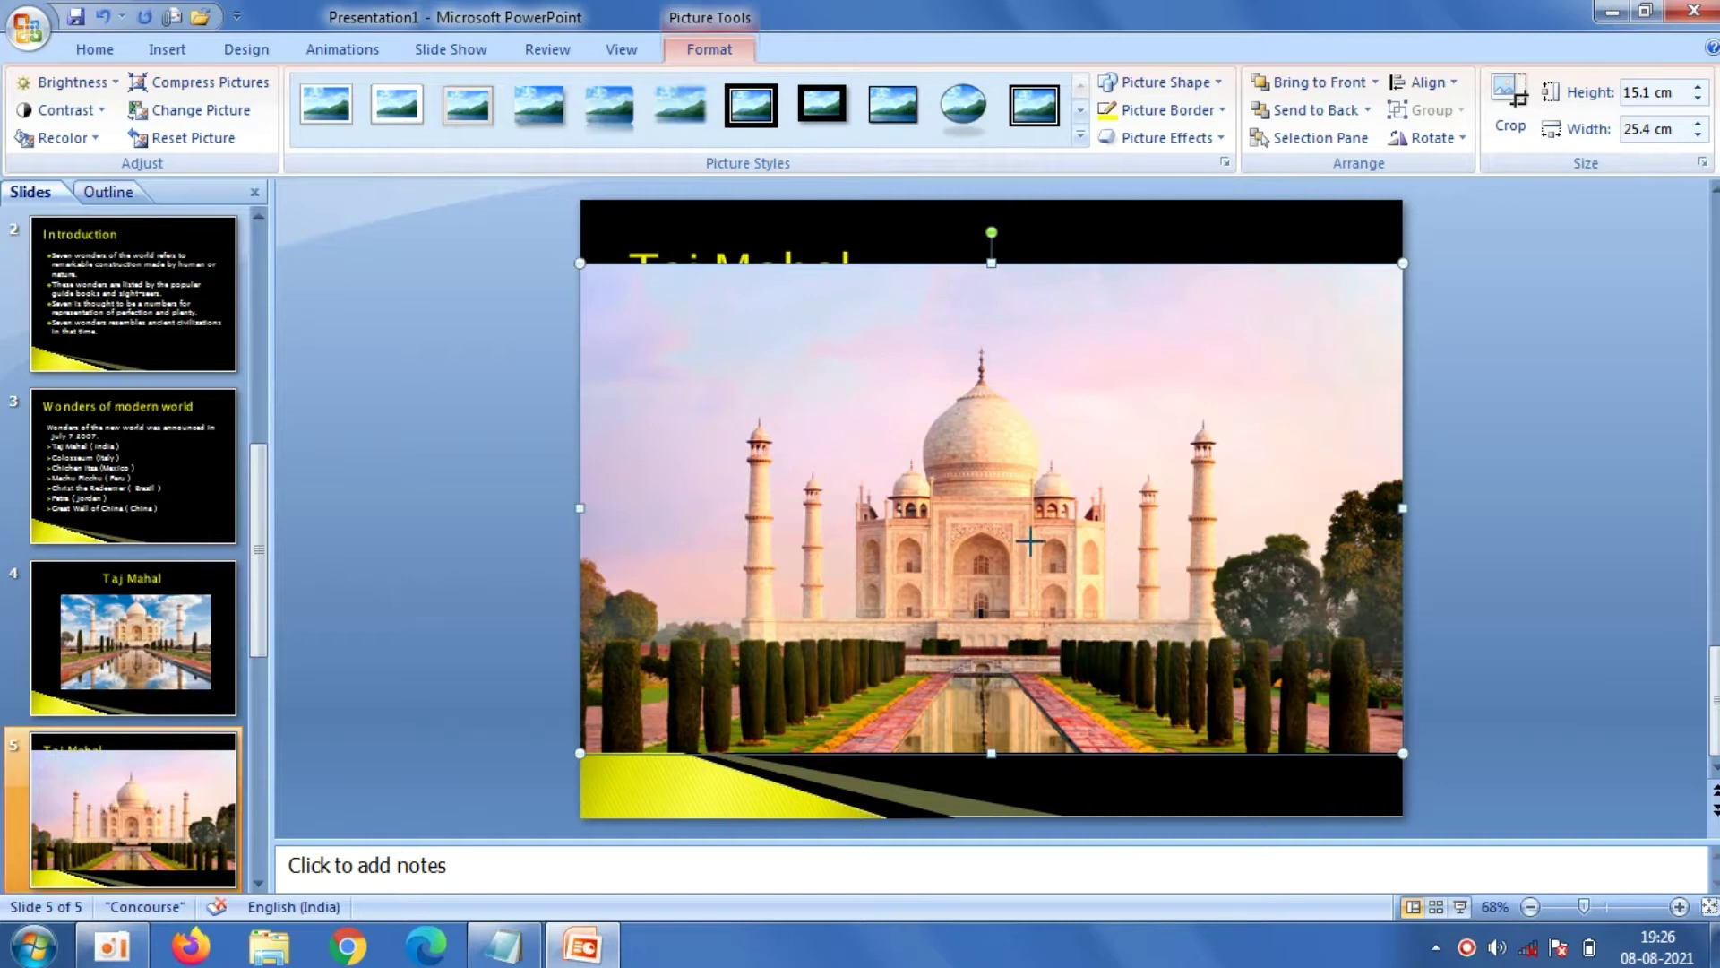
pyautogui.moveTo(1030, 541); pyautogui.dragTo(1077, 559)
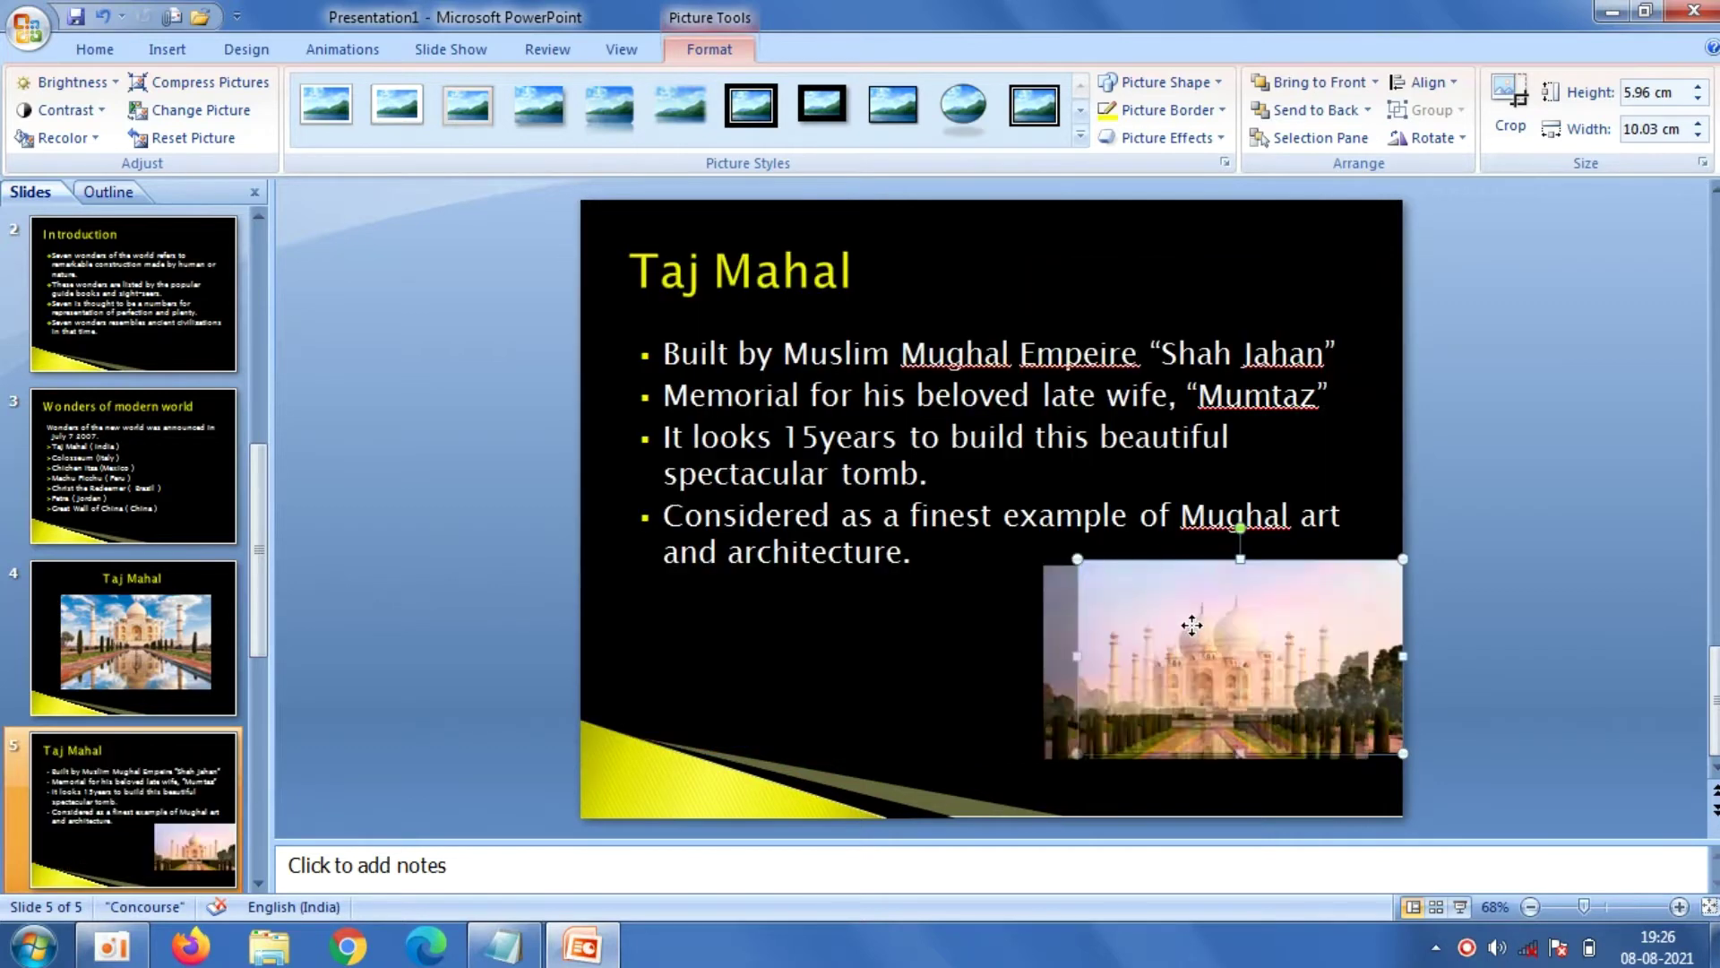
pyautogui.moveTo(1192, 625); pyautogui.dragTo(1185, 640)
pyautogui.click(1610, 568)
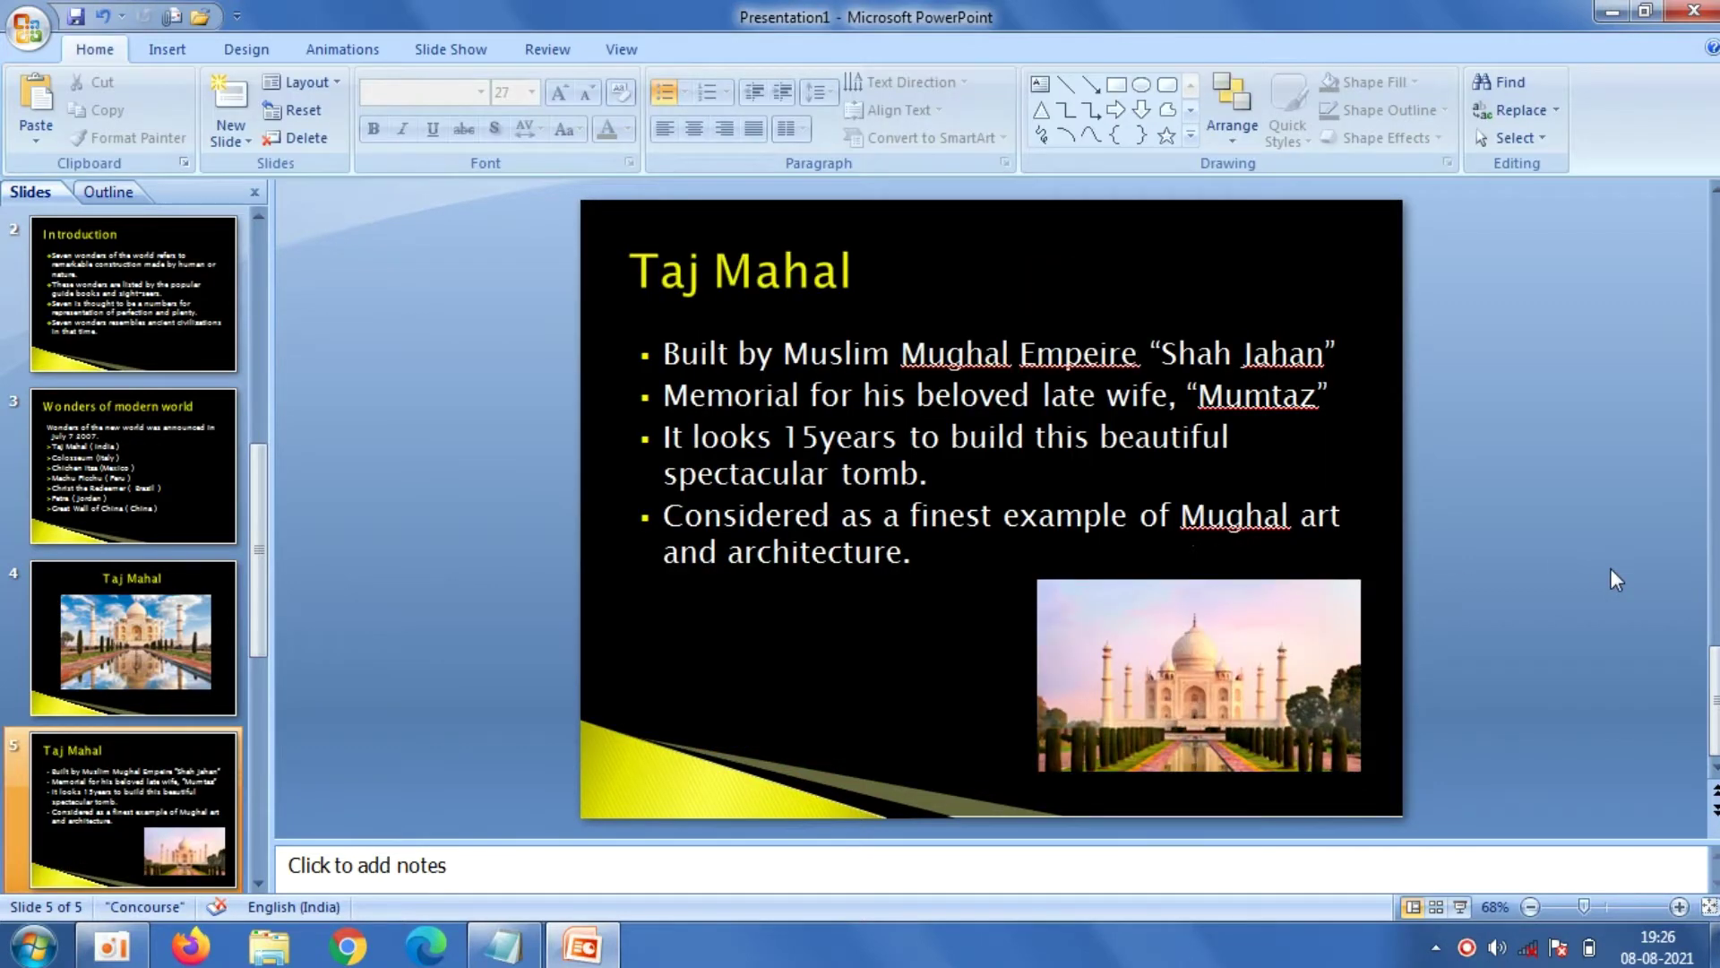
# Add a Title and Content slide 6 and paste 'Colosseum' from Notepad as its title
pyautogui.click(231, 136)
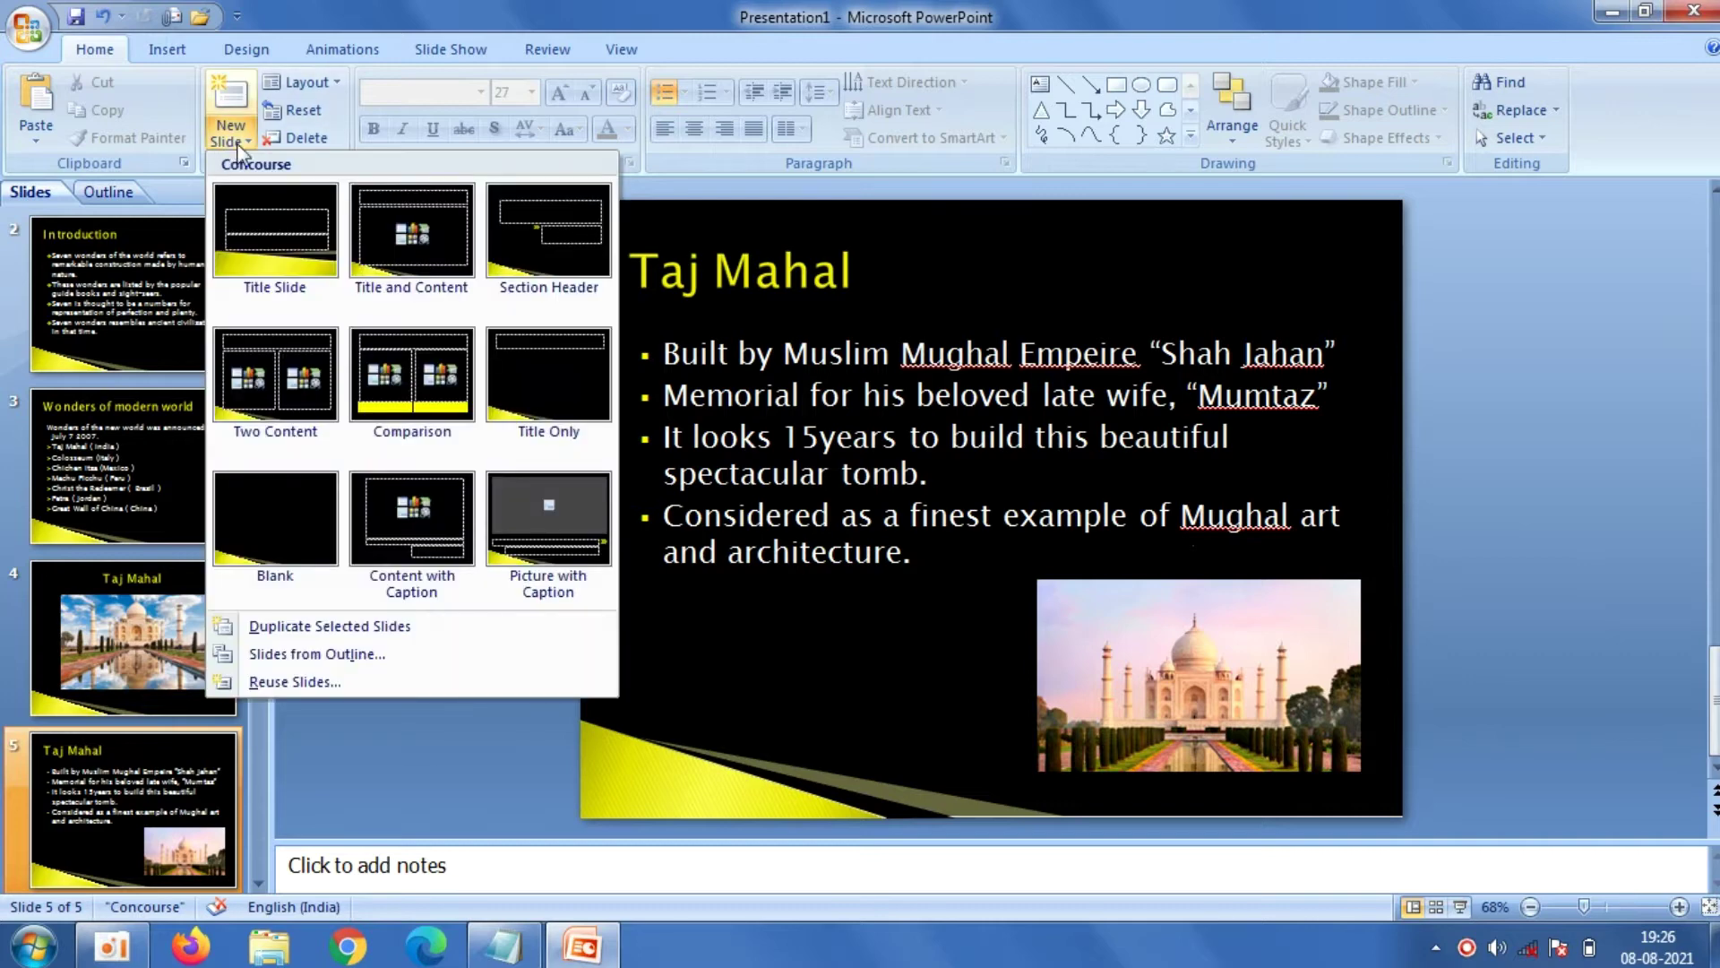
pyautogui.click(400, 259)
pyautogui.click(691, 275)
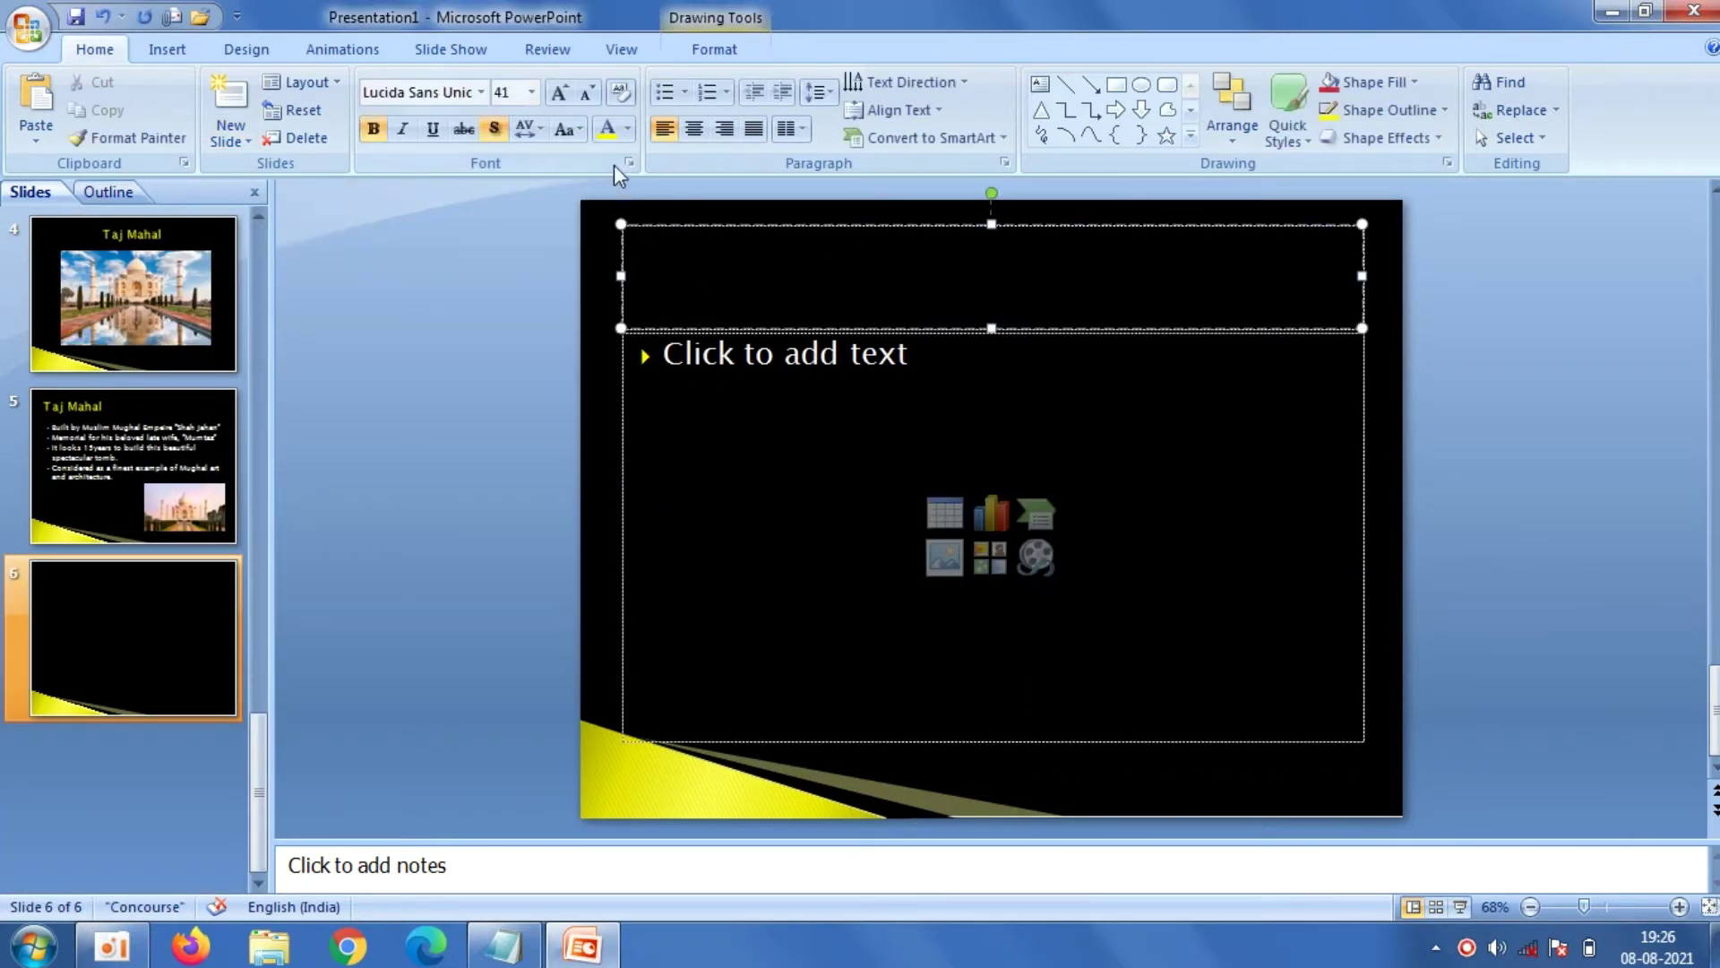
pyautogui.click(502, 945)
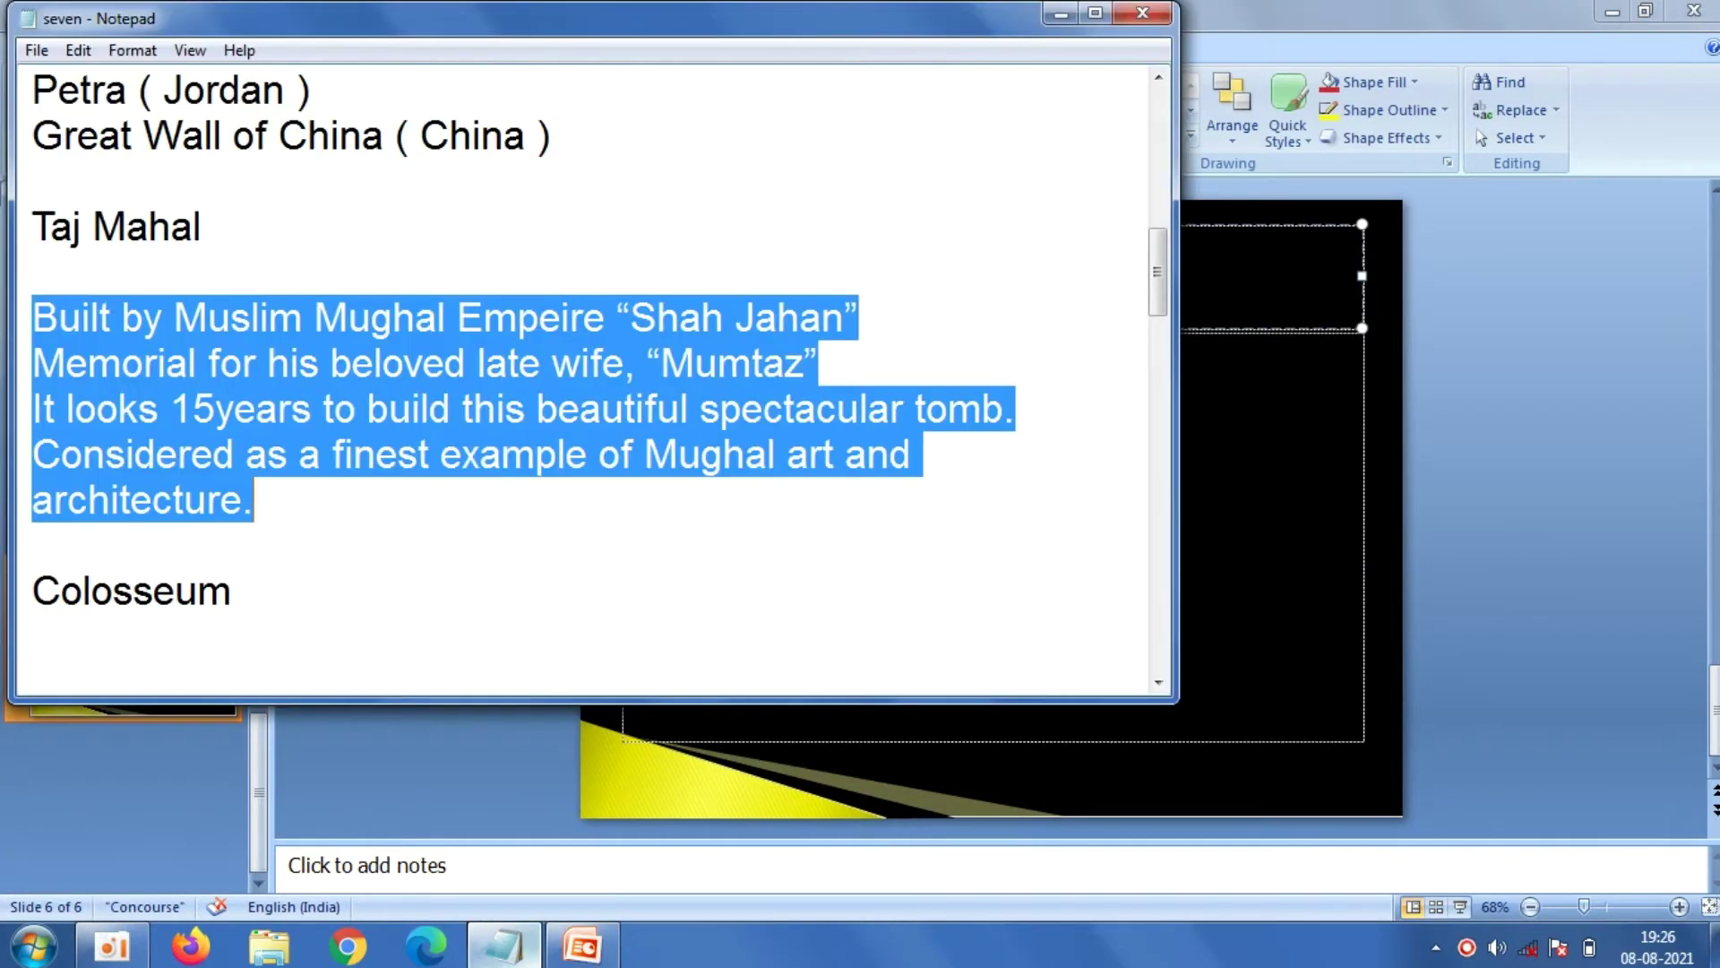
pyautogui.moveTo(245, 585); pyautogui.dragTo(34, 591)
pyautogui.rightClick(40, 582)
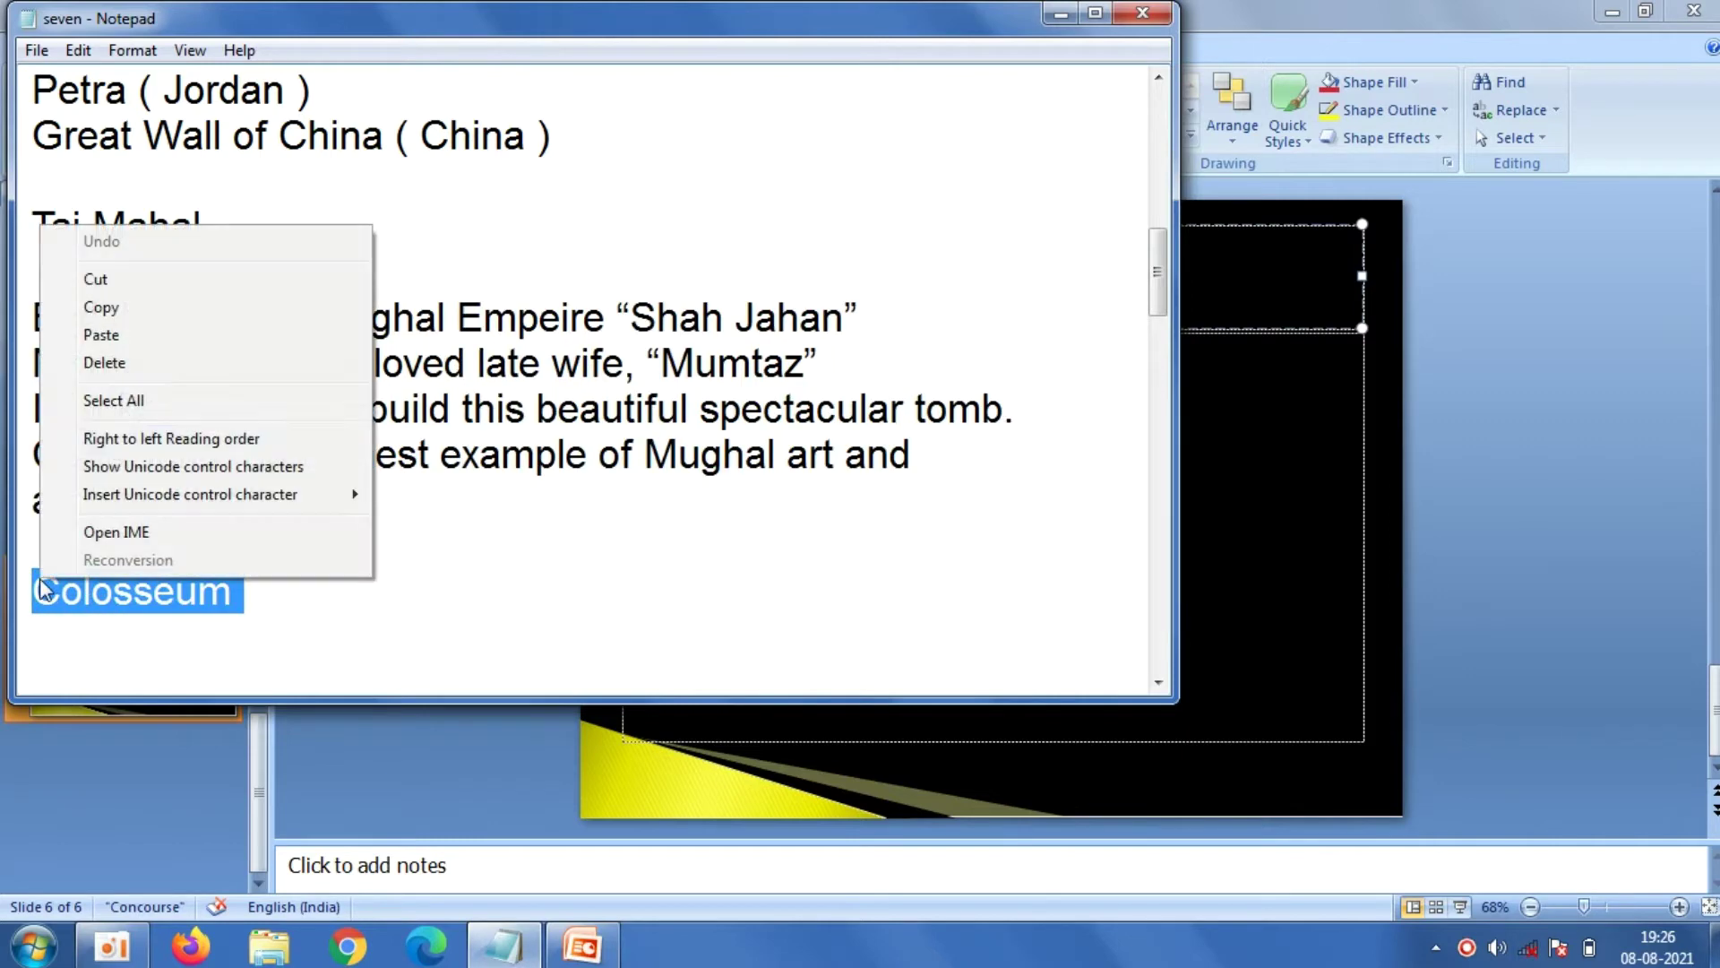
pyautogui.click(200, 314)
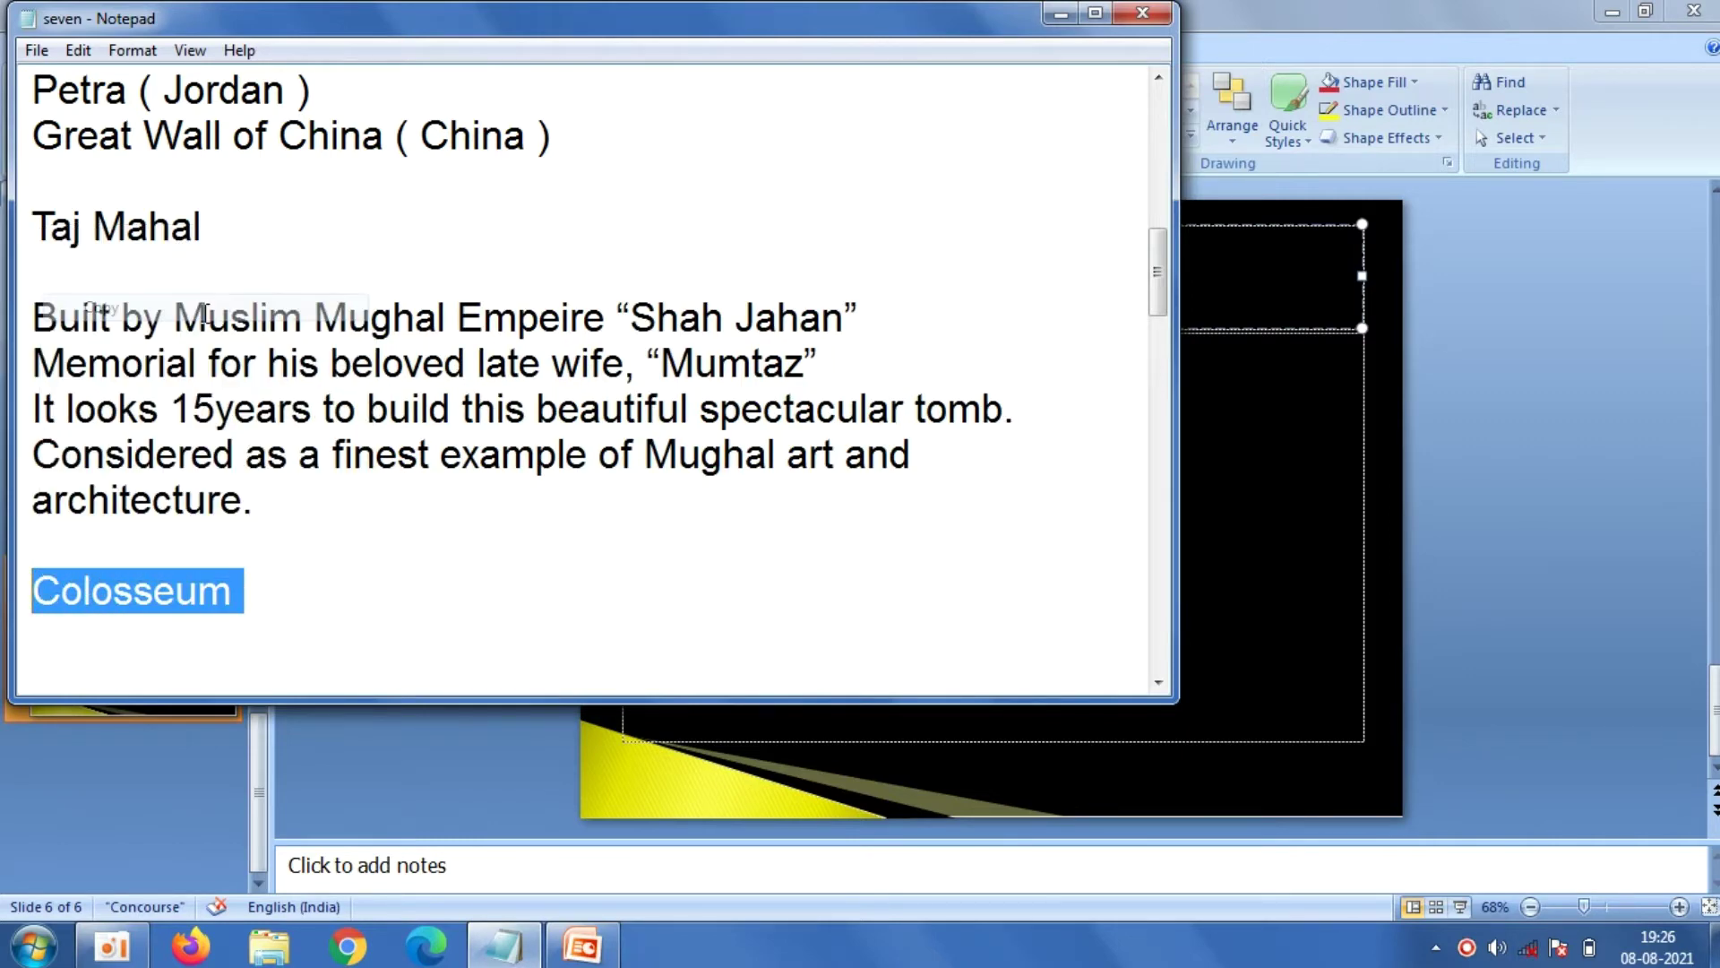
pyautogui.click(408, 766)
pyautogui.rightClick(761, 252)
pyautogui.click(766, 323)
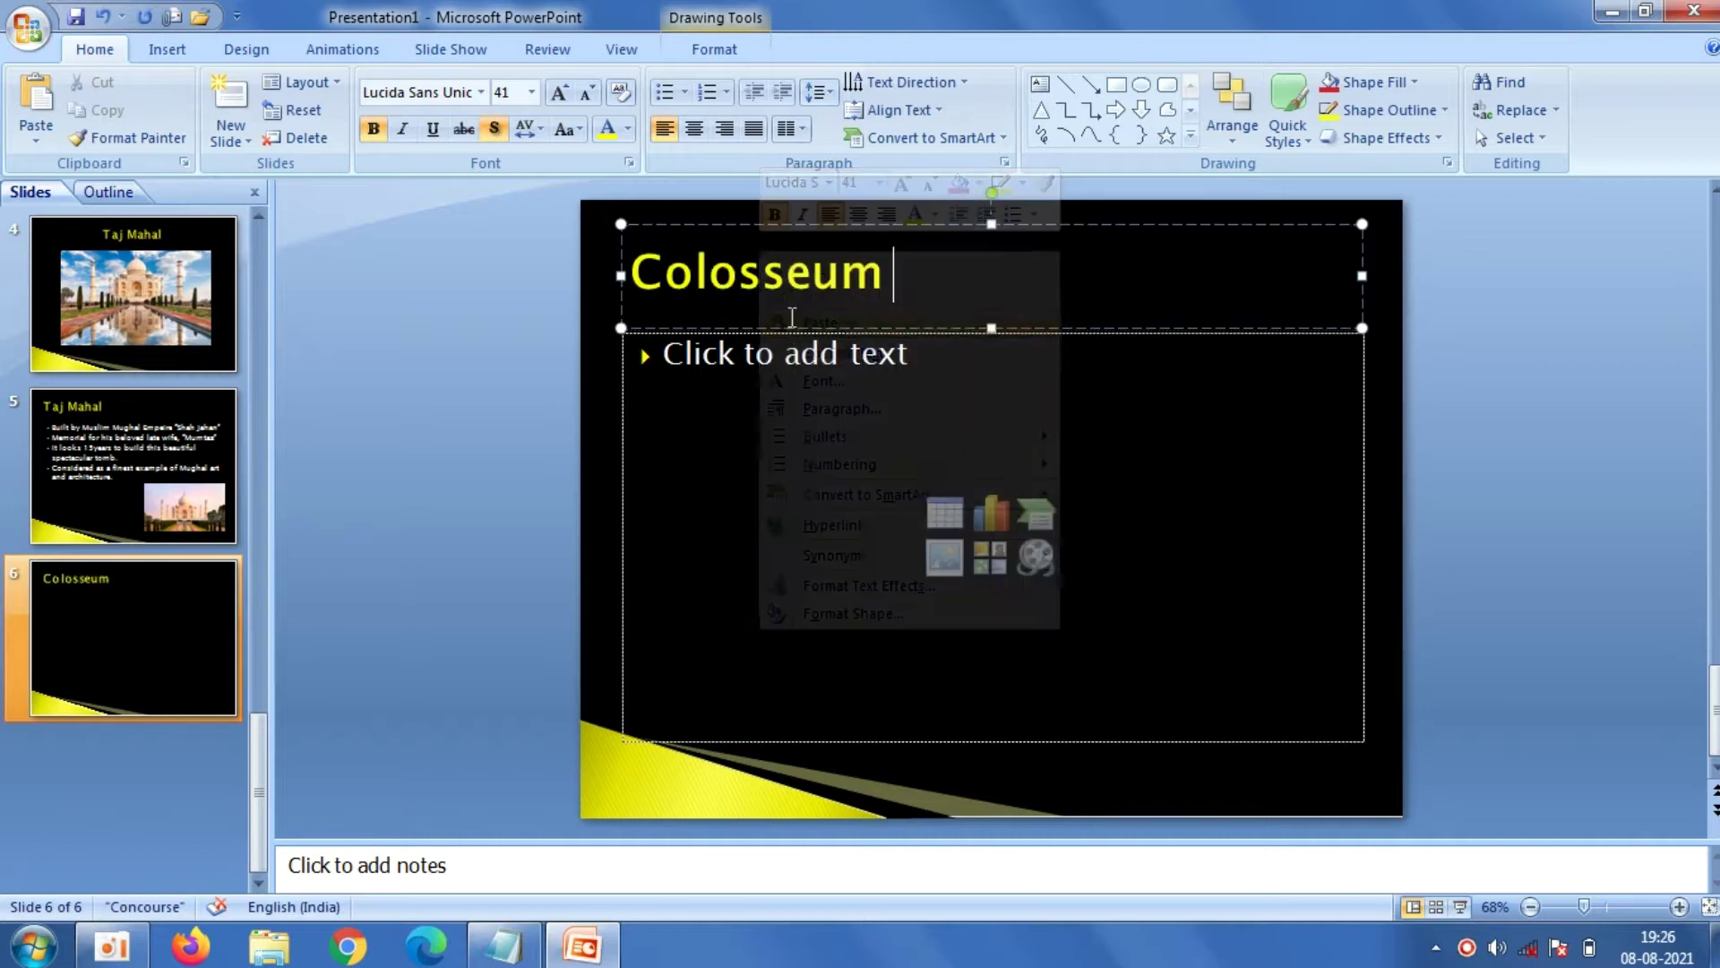
# Insert the 1200px-Colosseo_2020 photo into the content area and widen it slightly
pyautogui.click(943, 557)
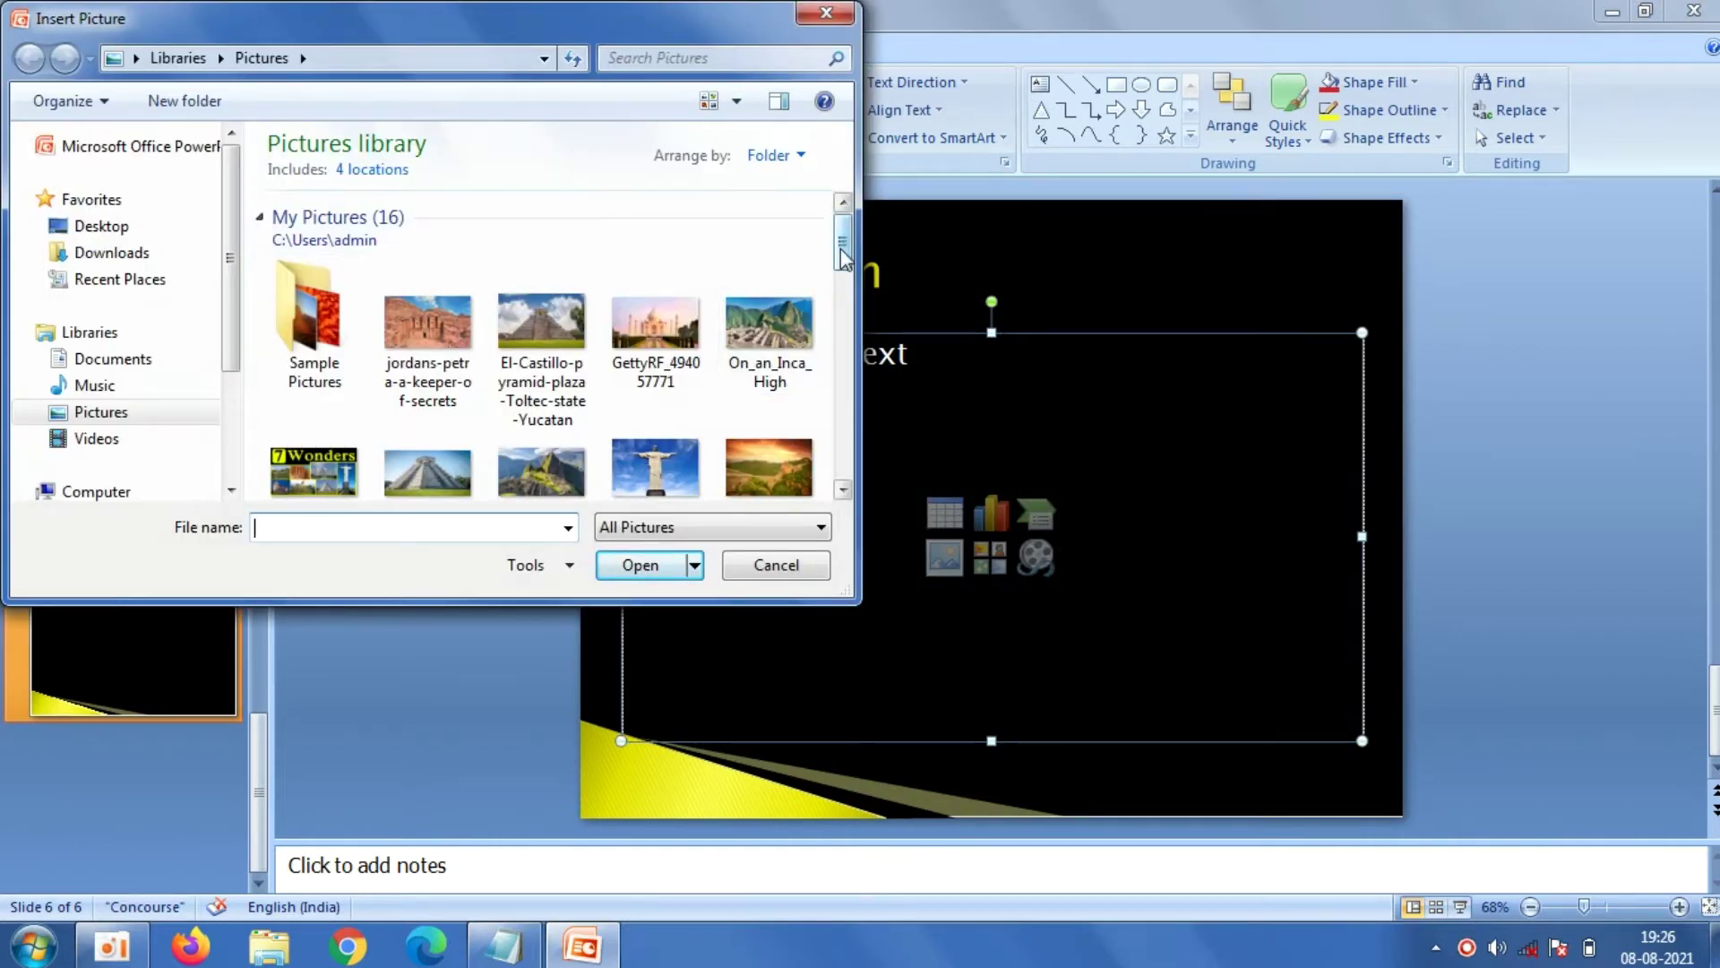
pyautogui.scroll(-3, 804, 235)
pyautogui.scroll(-2, 803, 235)
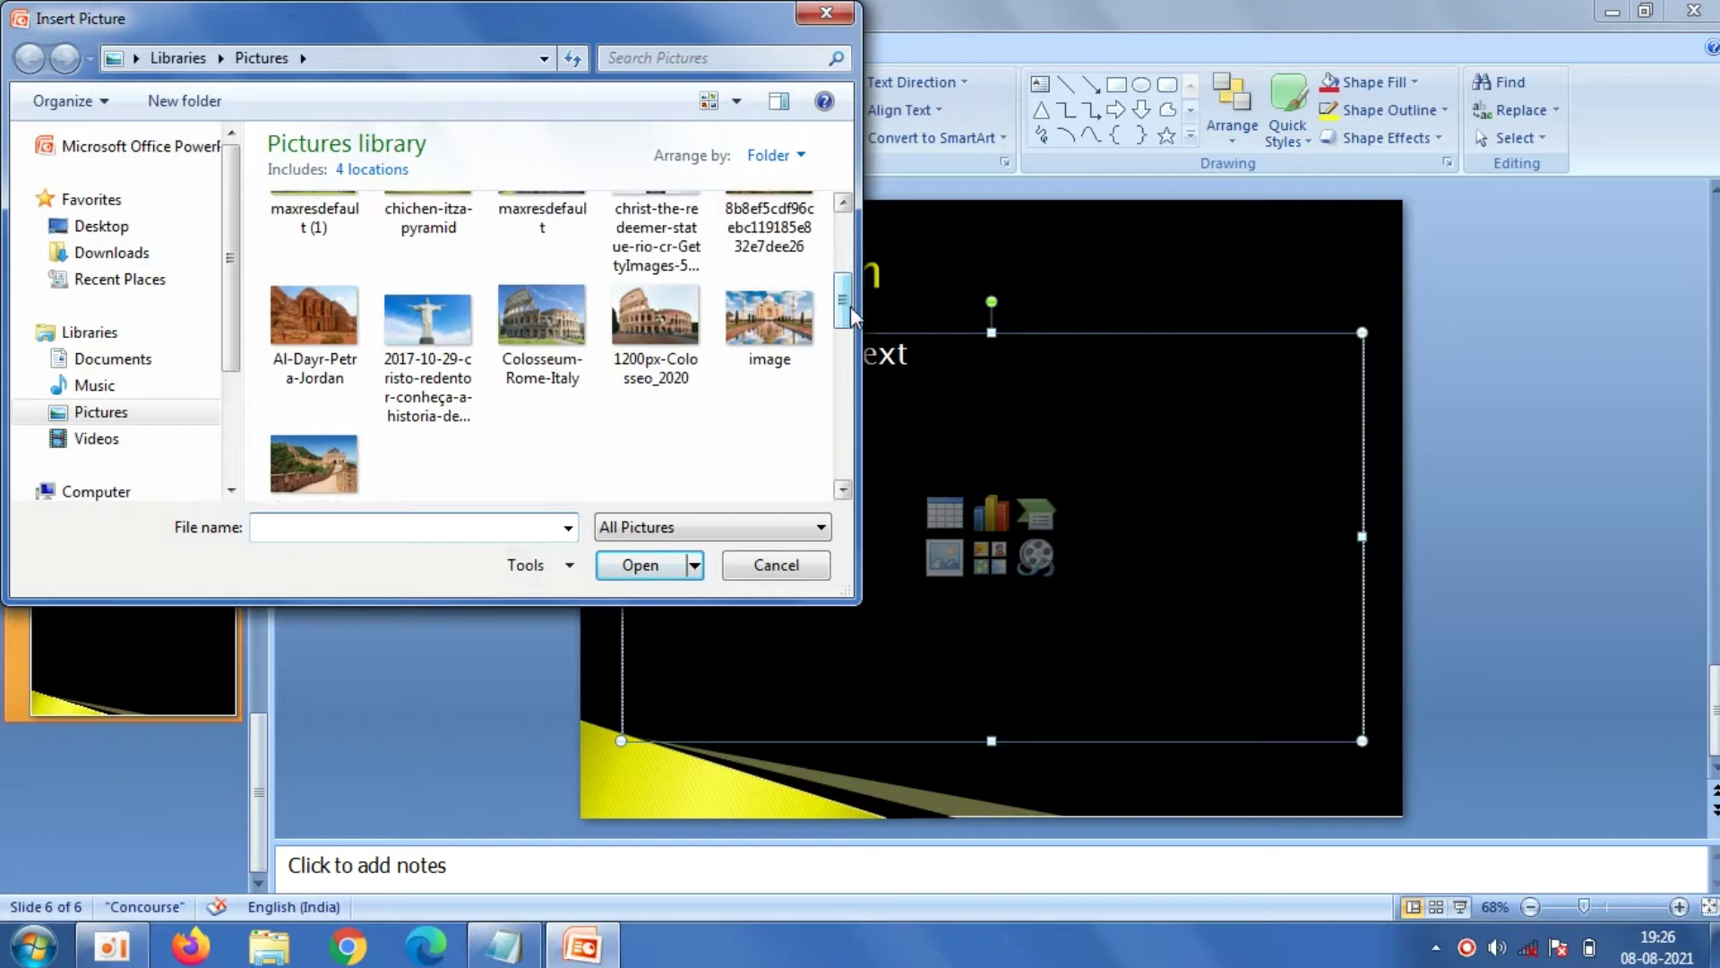
pyautogui.click(655, 316)
pyautogui.click(636, 570)
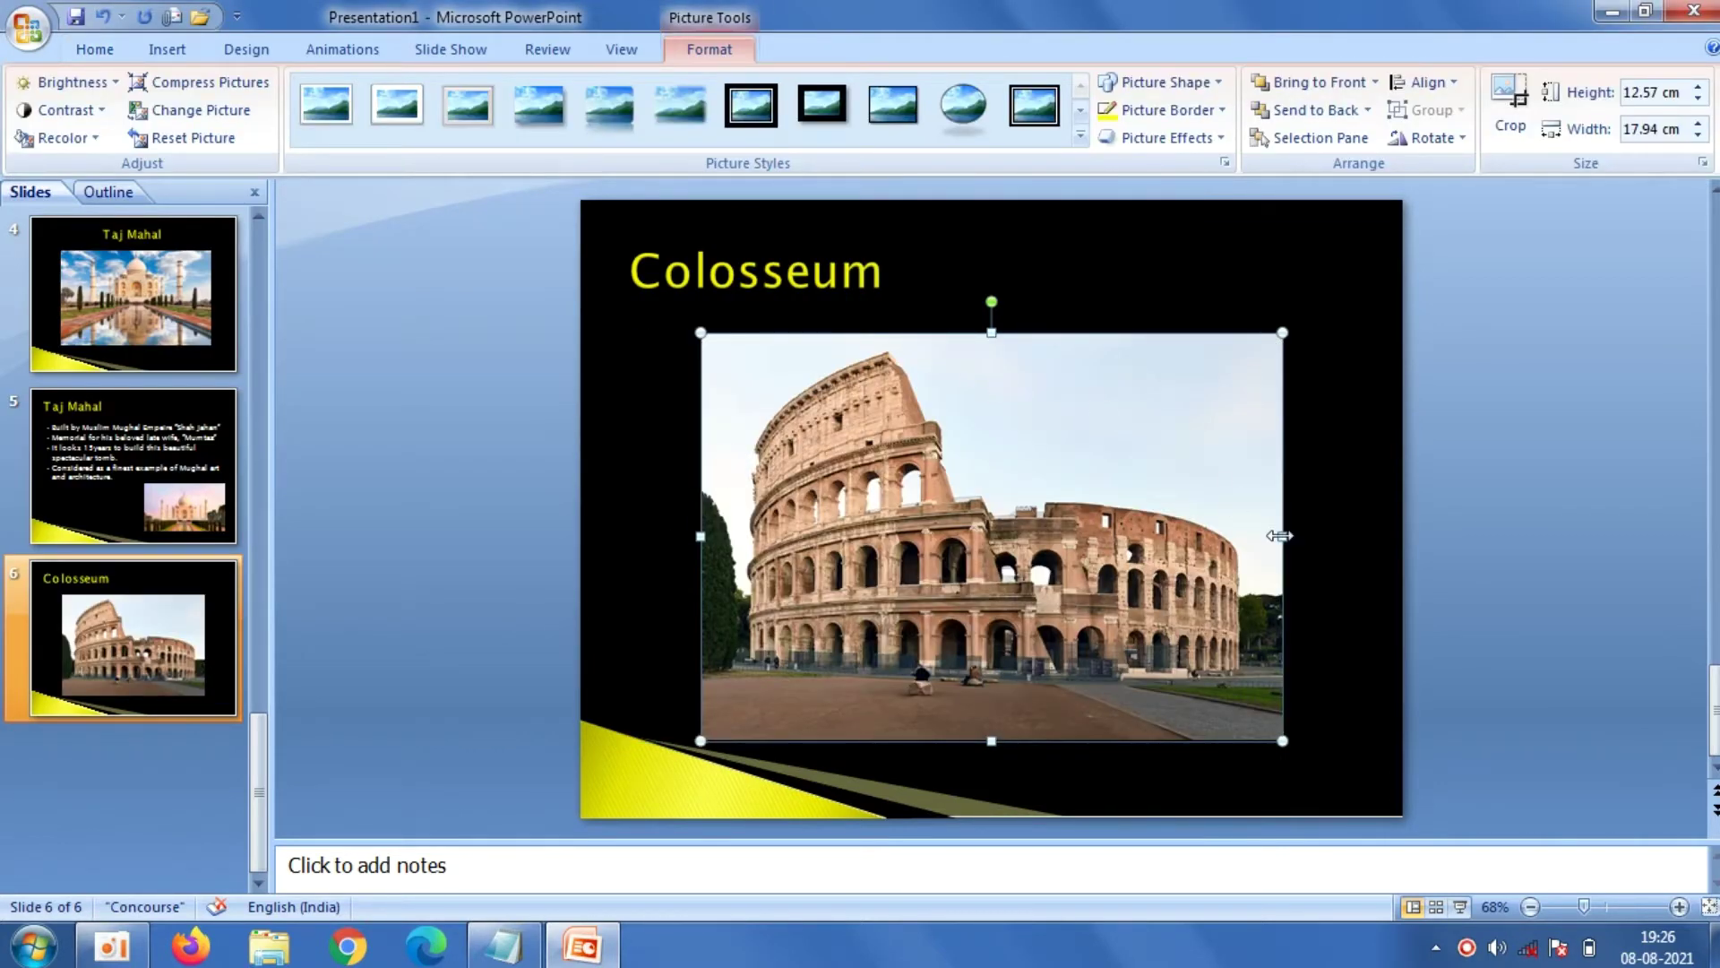
pyautogui.moveTo(1294, 535); pyautogui.dragTo(1301, 535)
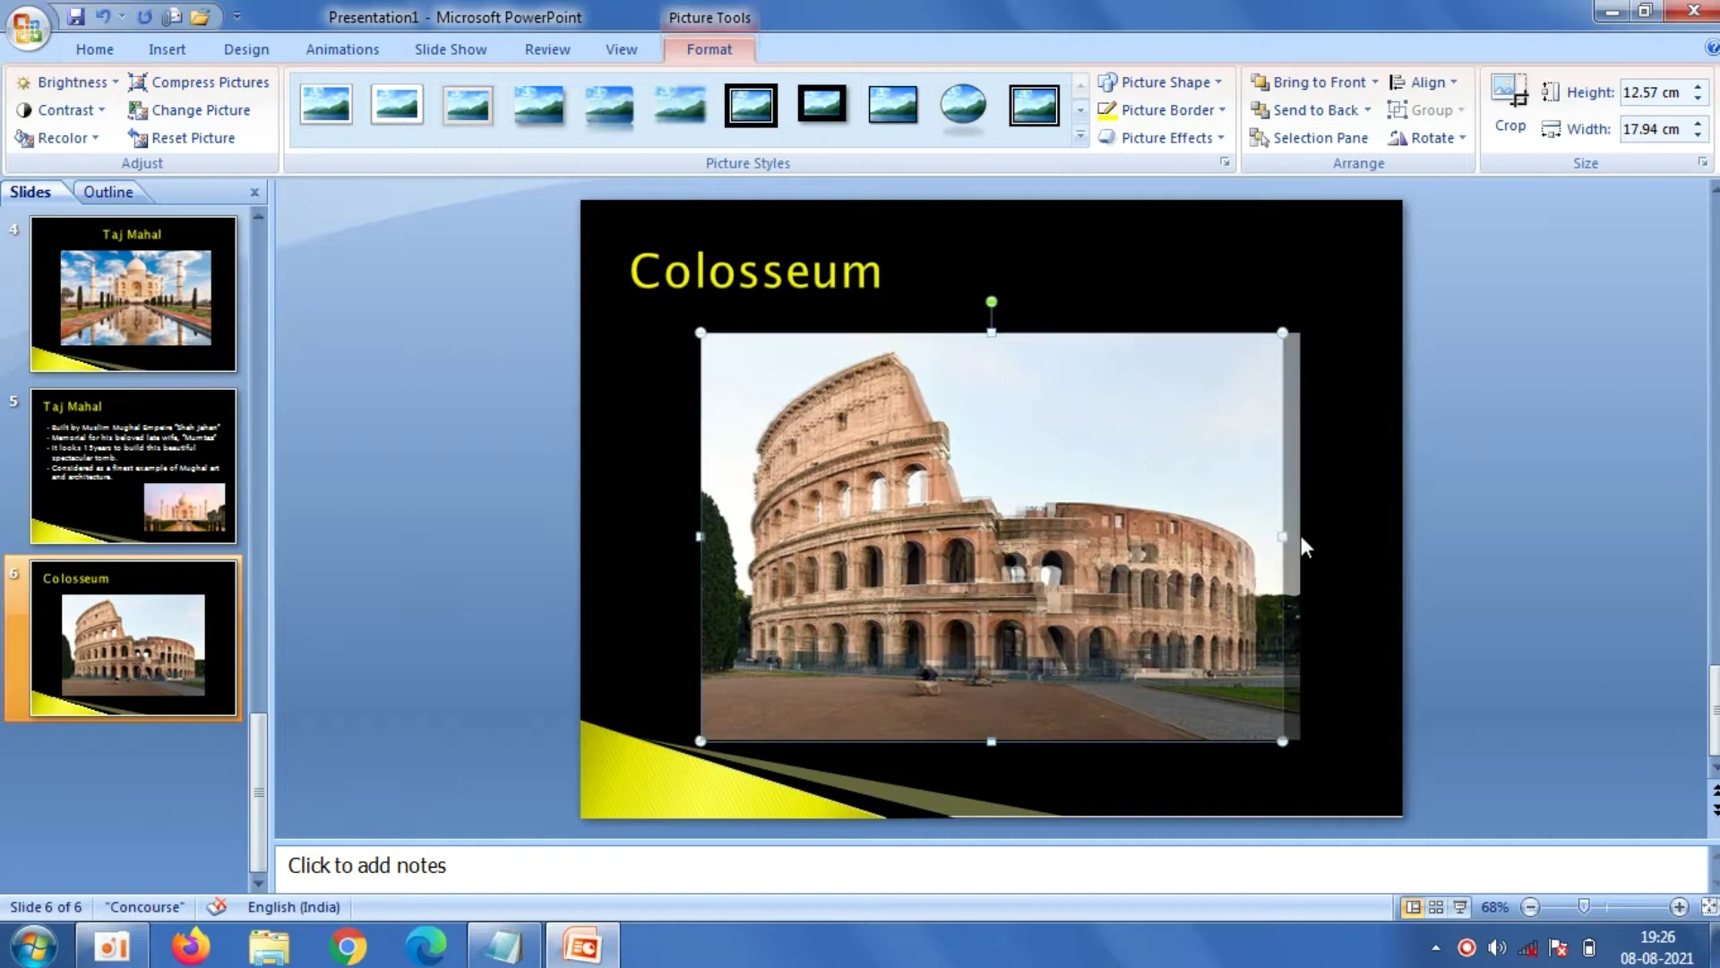
# Centre the Colosseum title on the slide
pyautogui.click(838, 272)
pyautogui.click(687, 133)
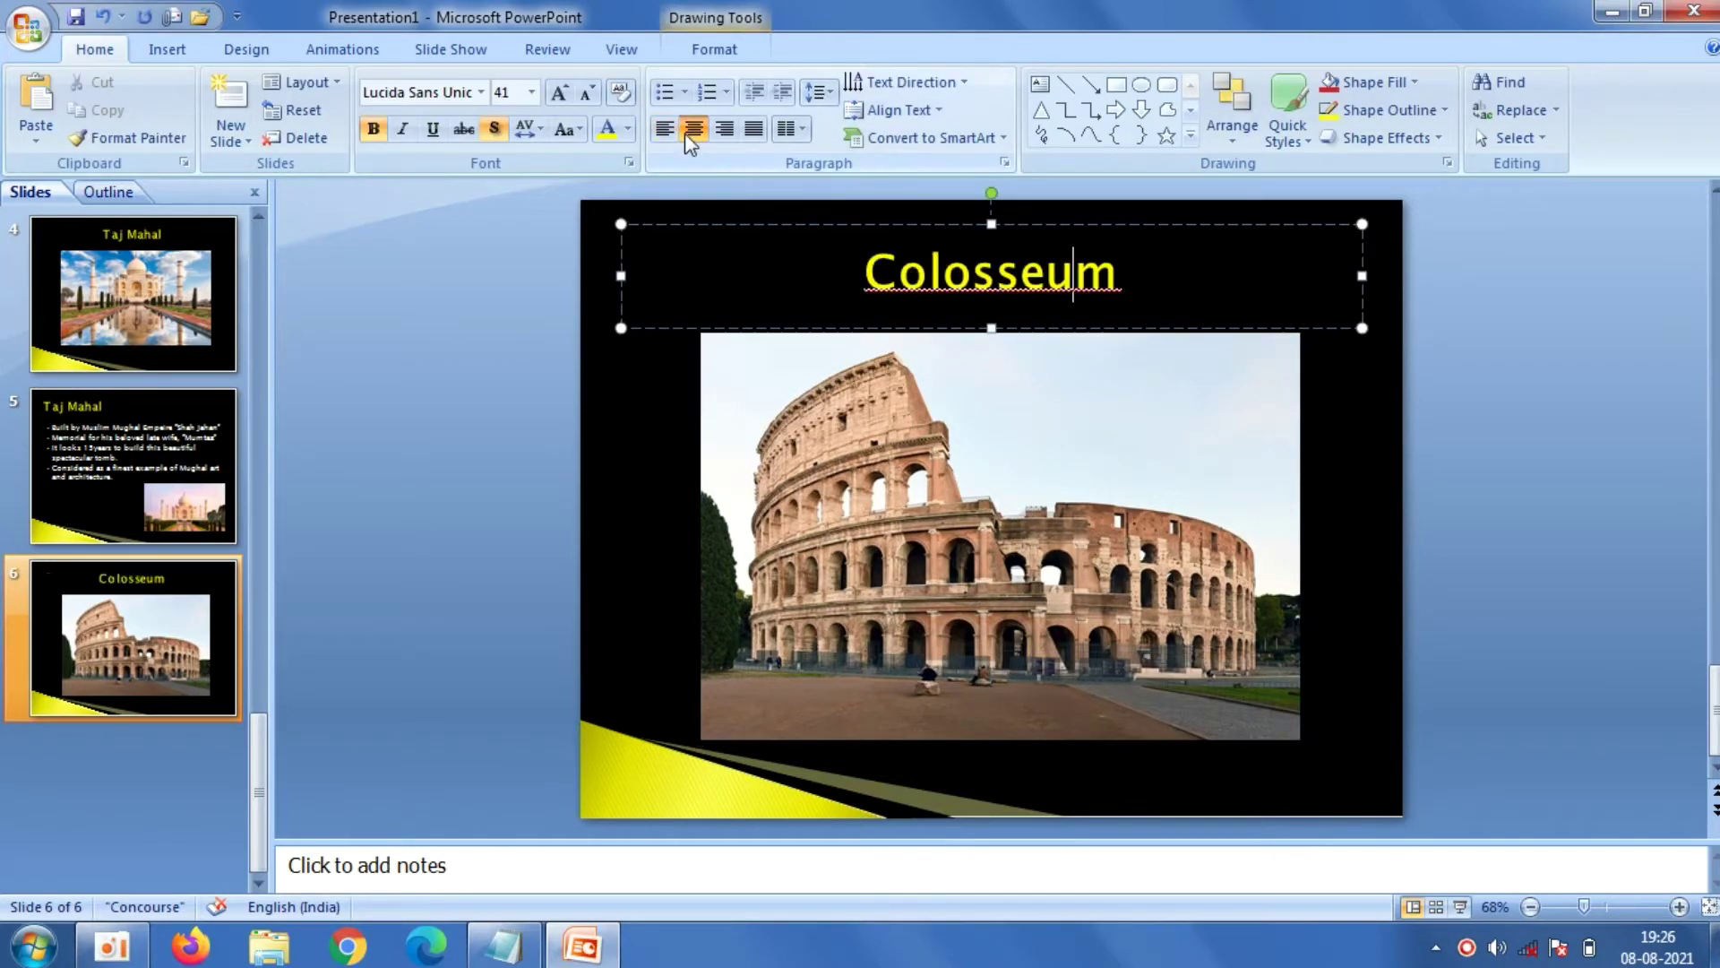
pyautogui.click(524, 308)
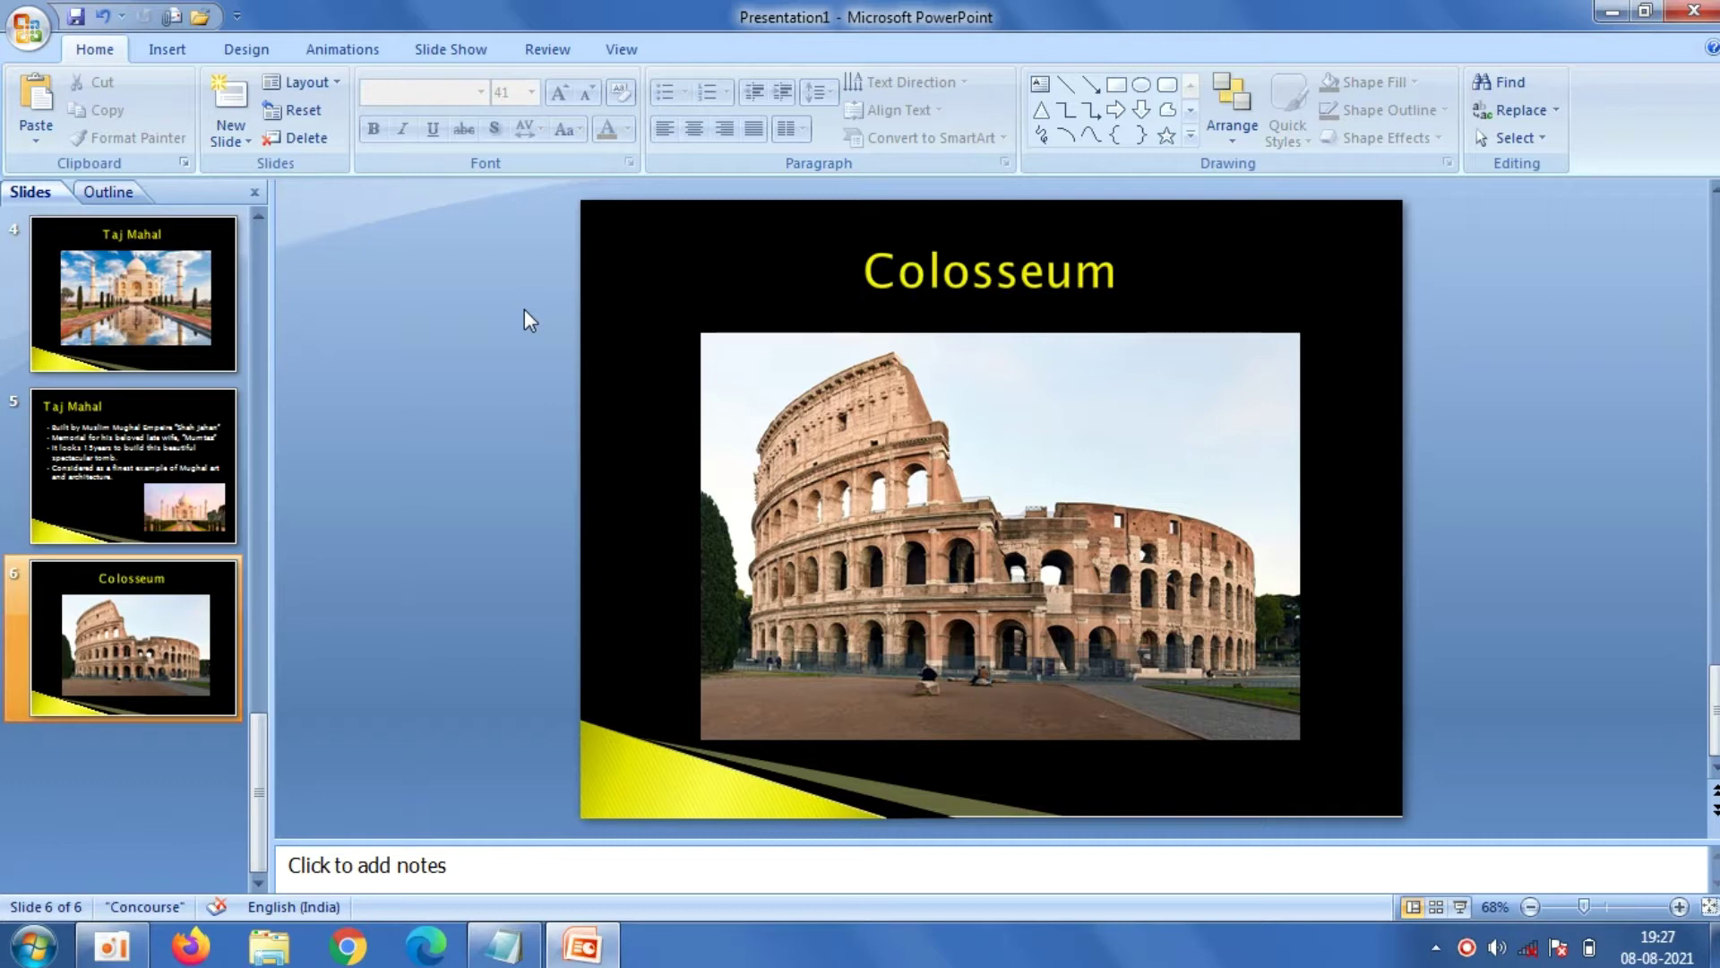
pyautogui.click(236, 138)
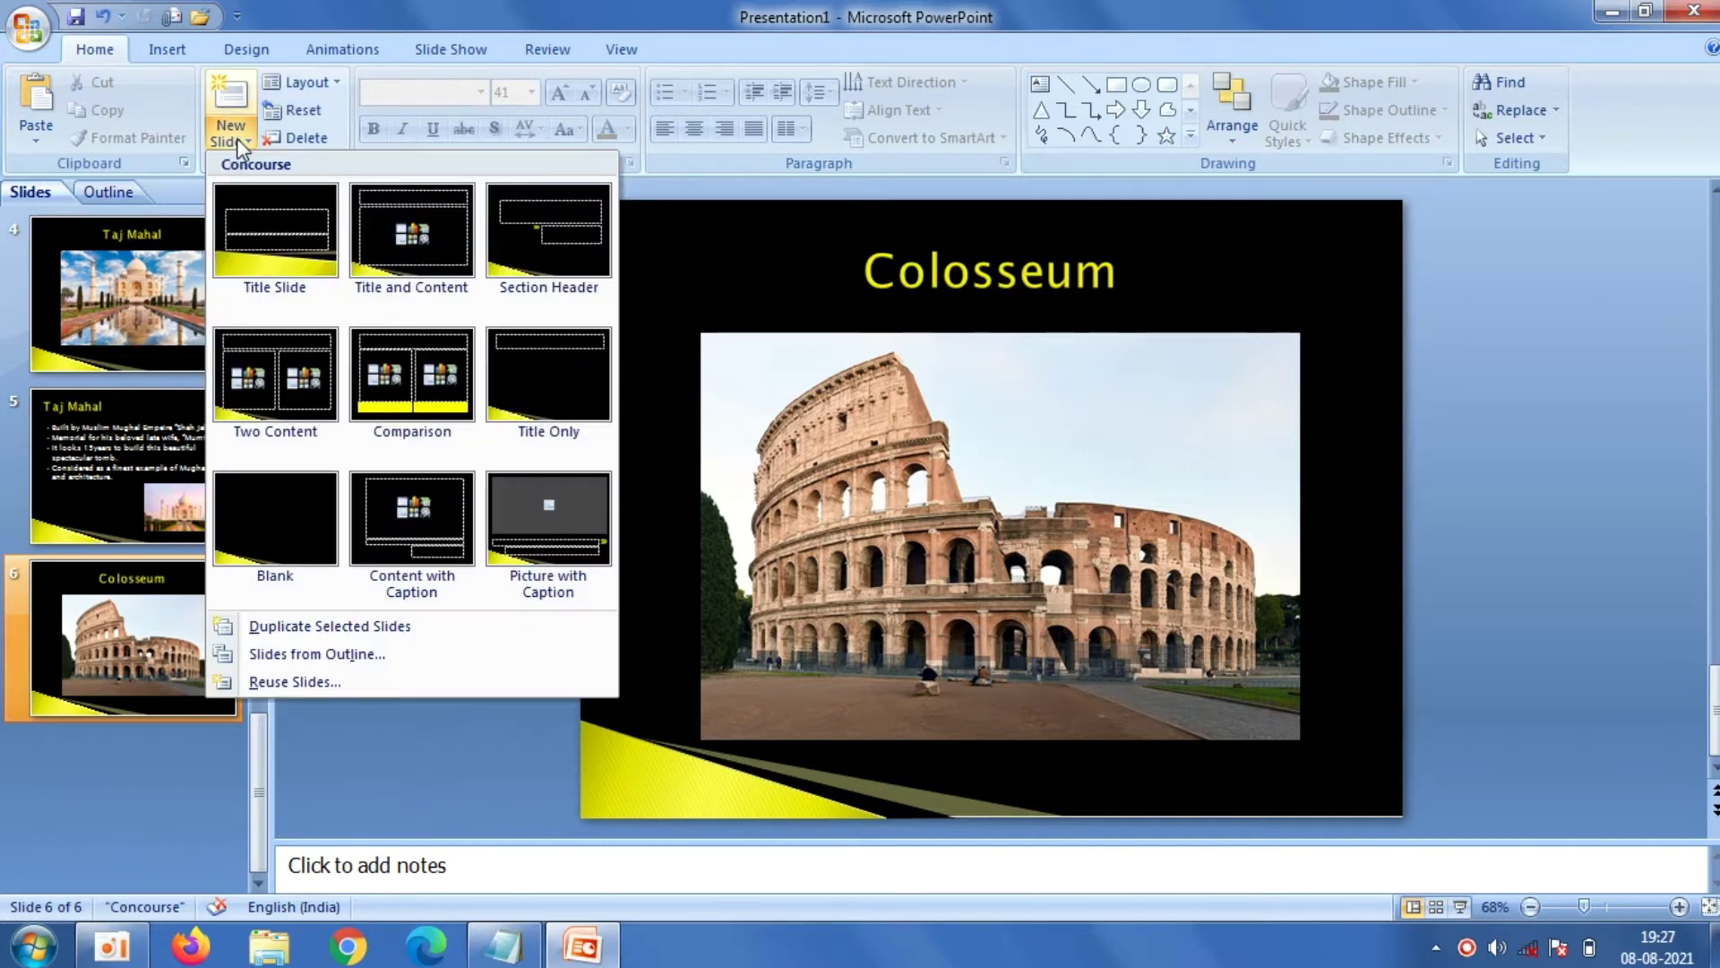
# Add Title and Content slide 7 titled 'Colosseum' with hollow-circle body bullets
pyautogui.click(367, 234)
pyautogui.click(711, 269)
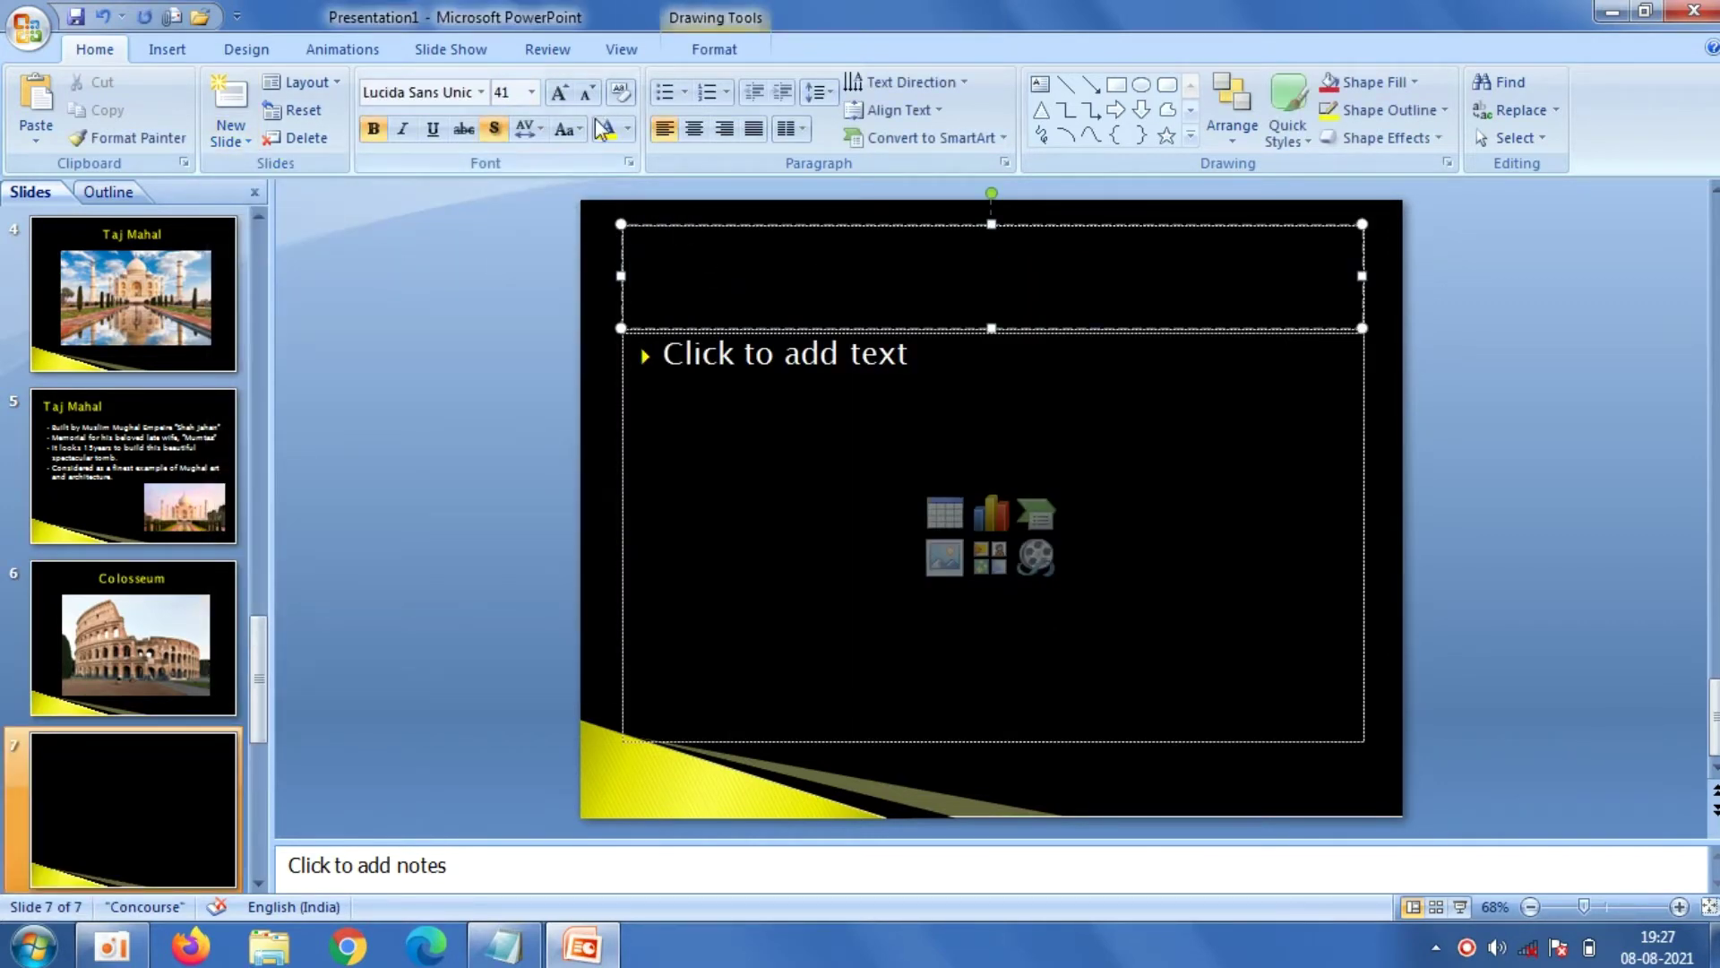
pyautogui.rightClick(680, 270)
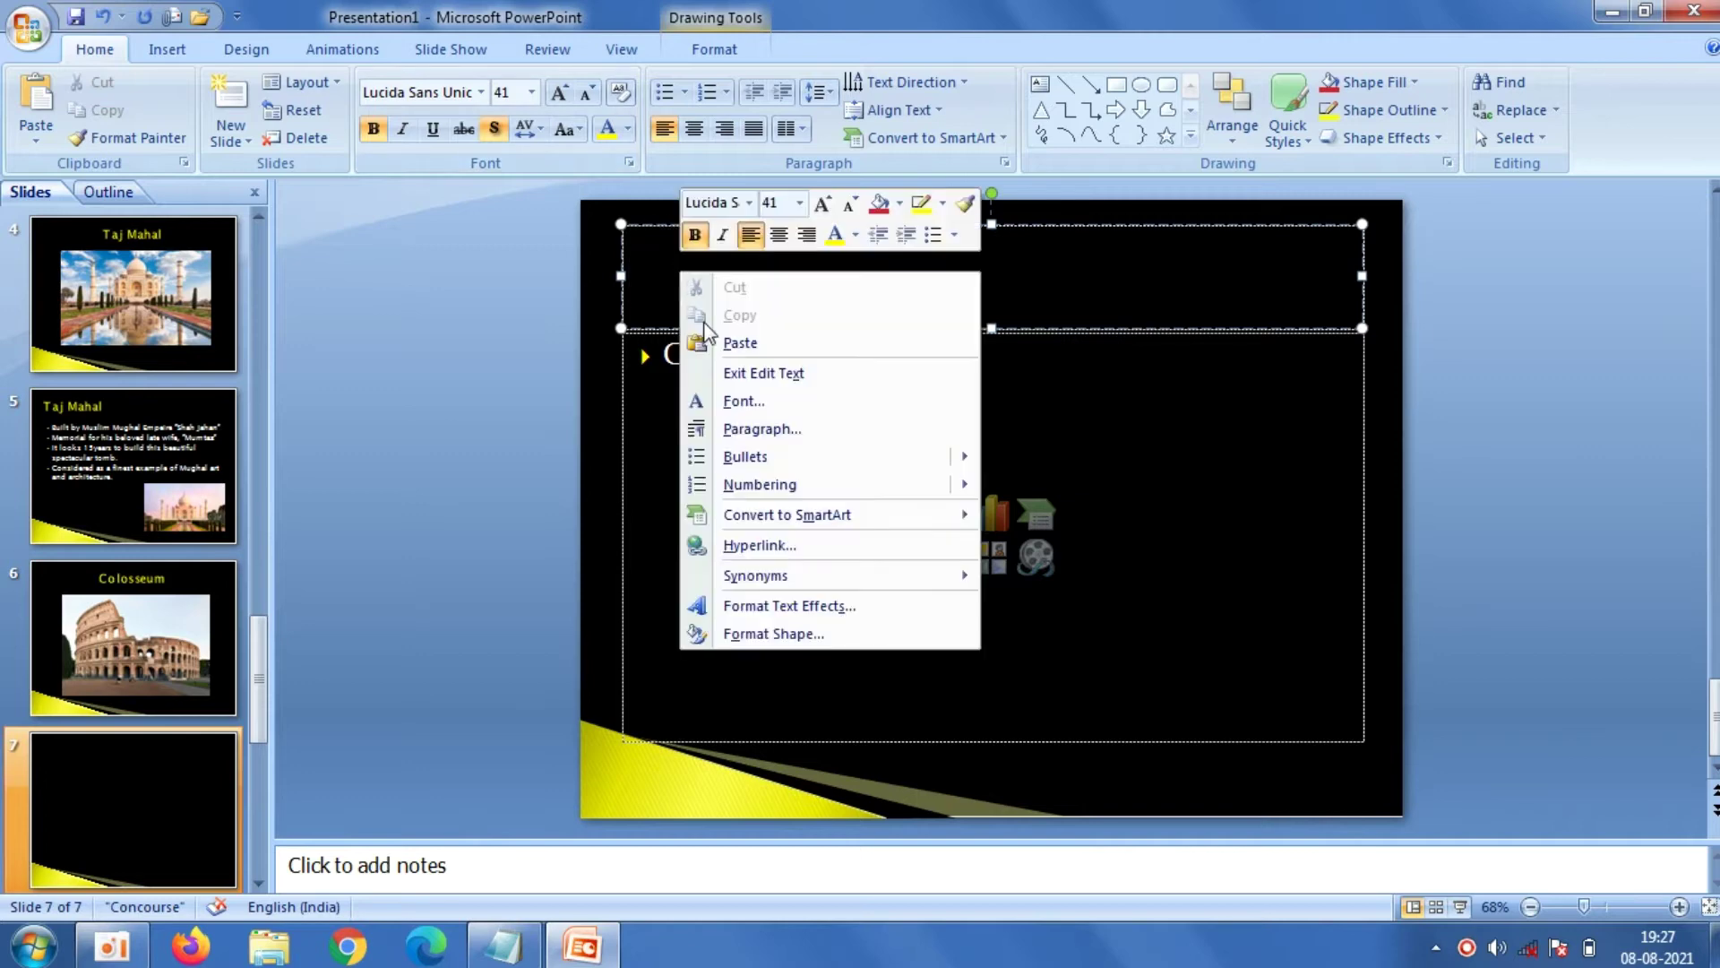
pyautogui.click(724, 344)
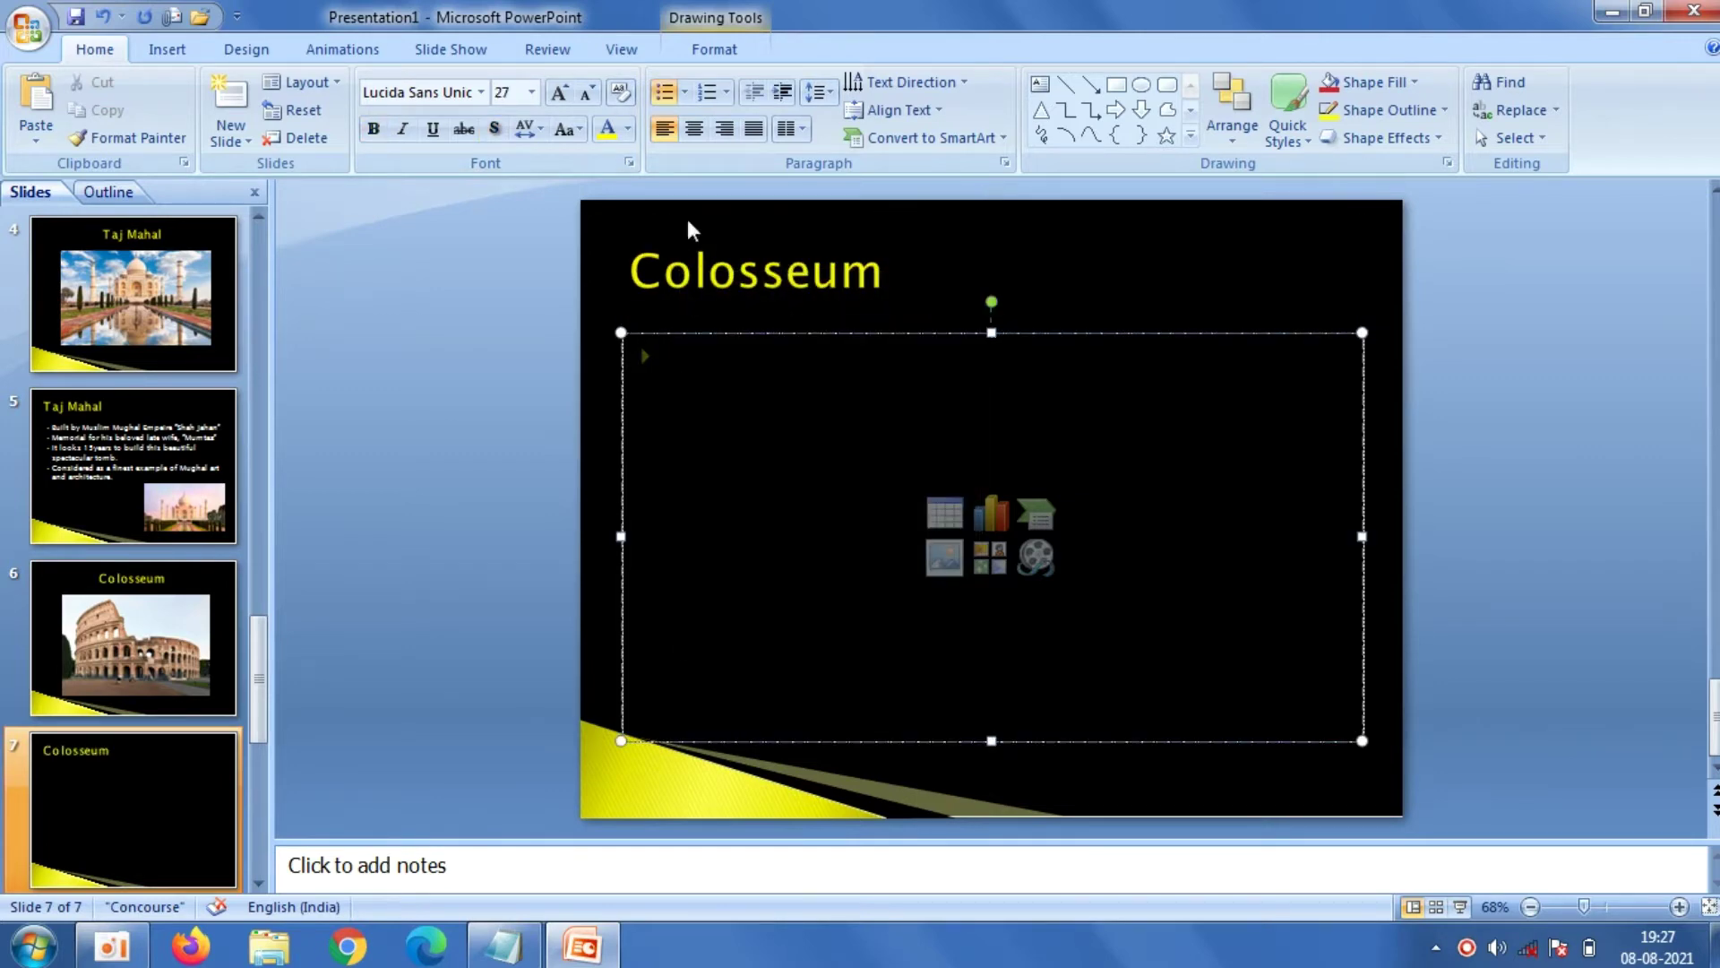
pyautogui.click(684, 92)
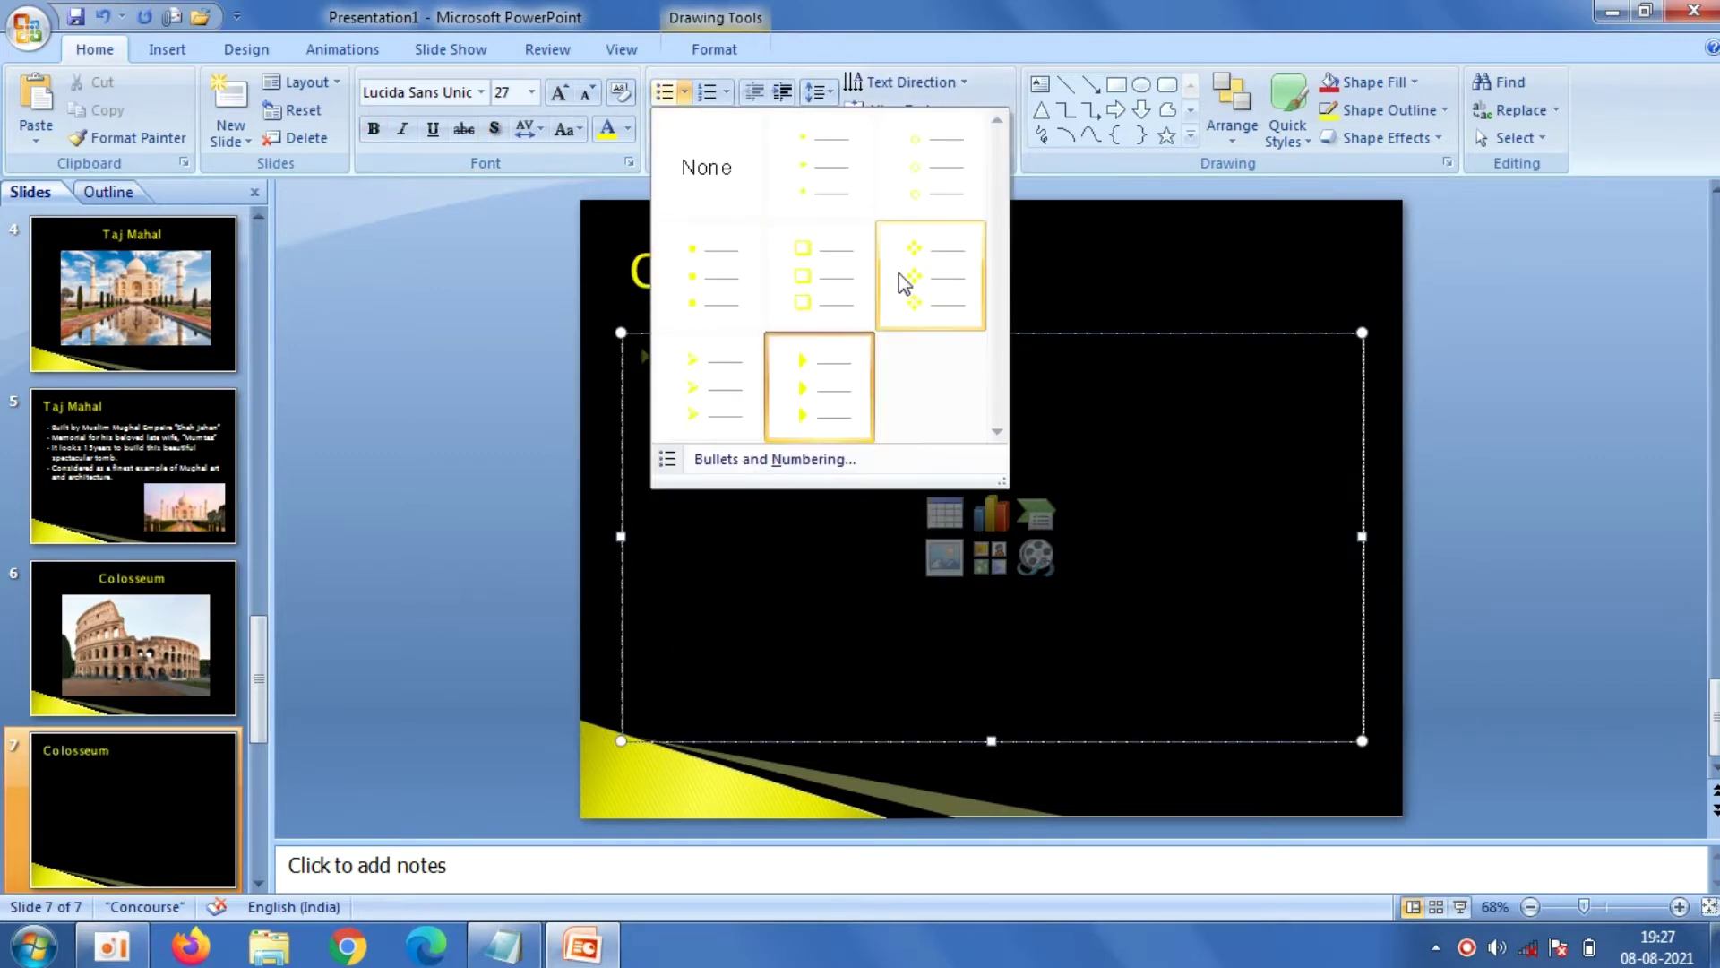
pyautogui.click(899, 213)
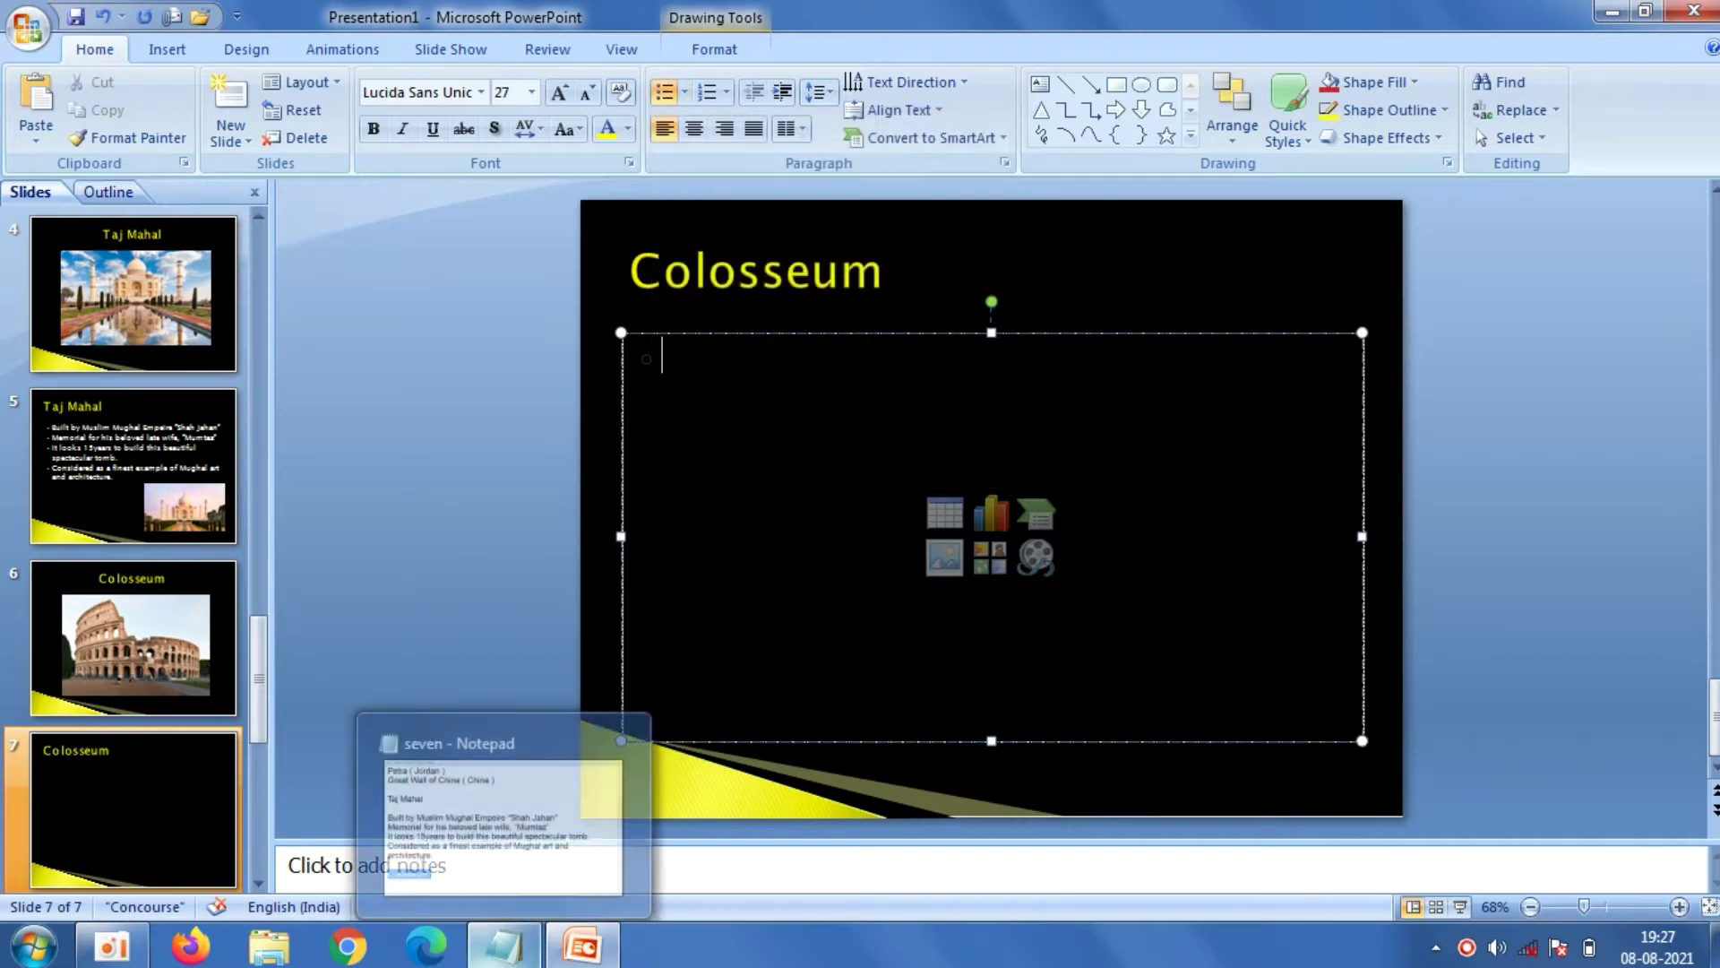
# Copy the five Colosseum facts from Notepad and paste them as the slide's bullets
pyautogui.click(504, 946)
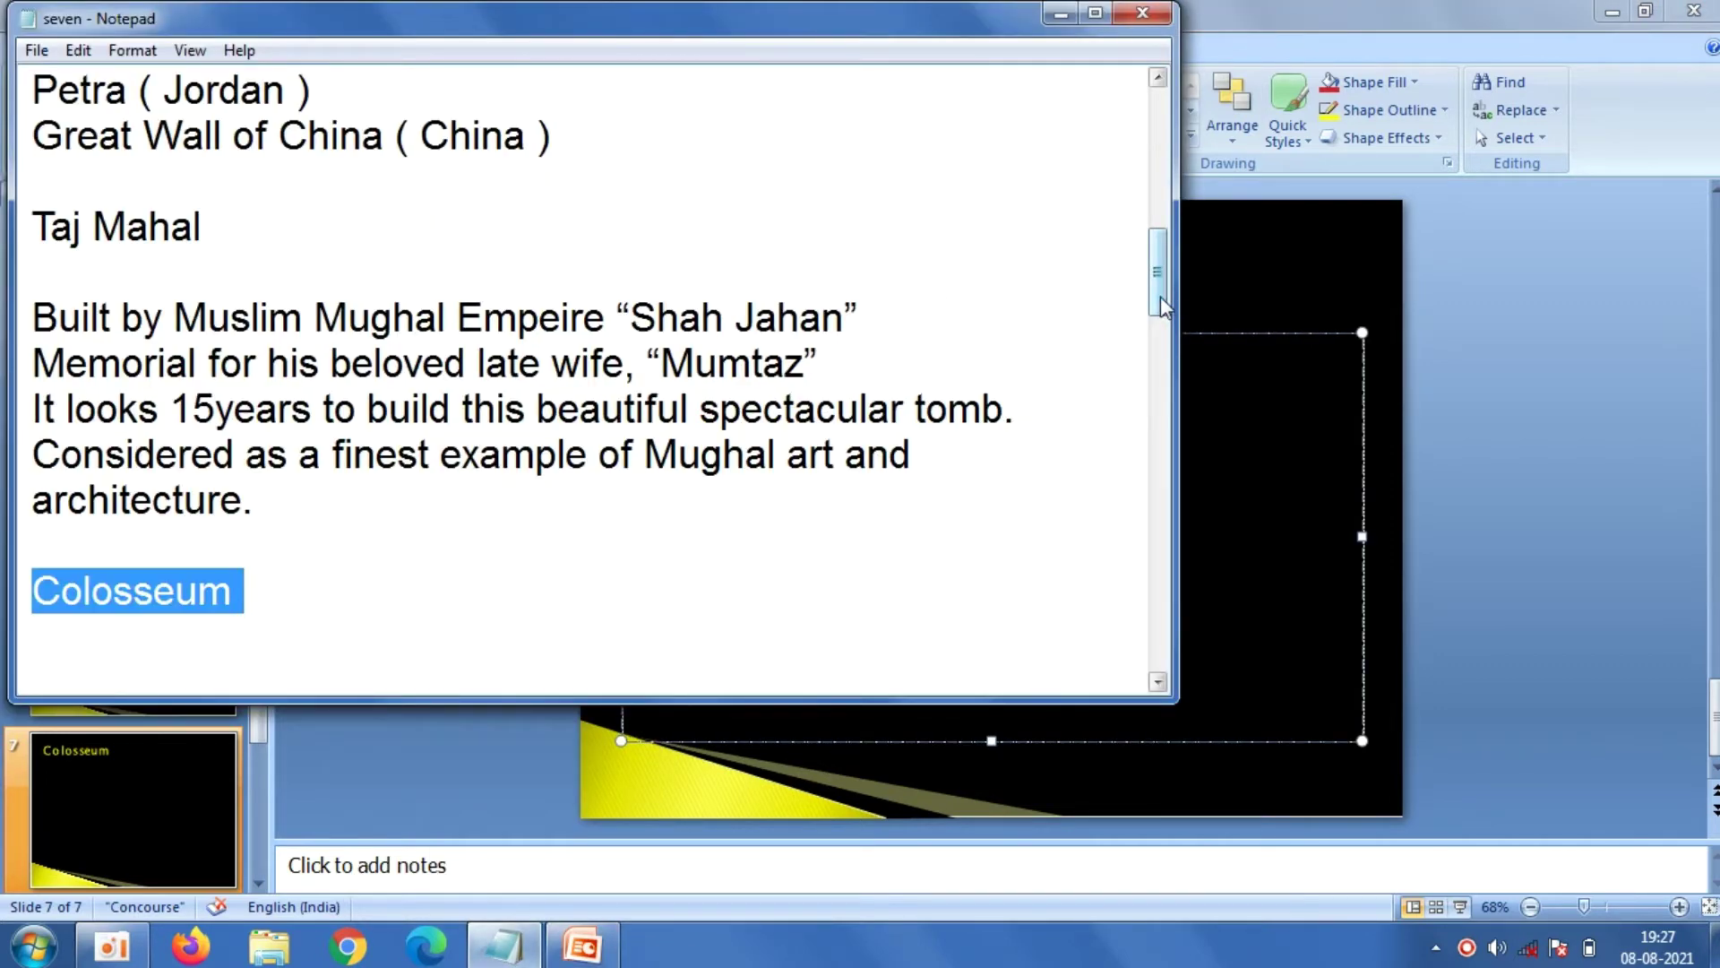
pyautogui.moveTo(1159, 296); pyautogui.dragTo(1159, 365)
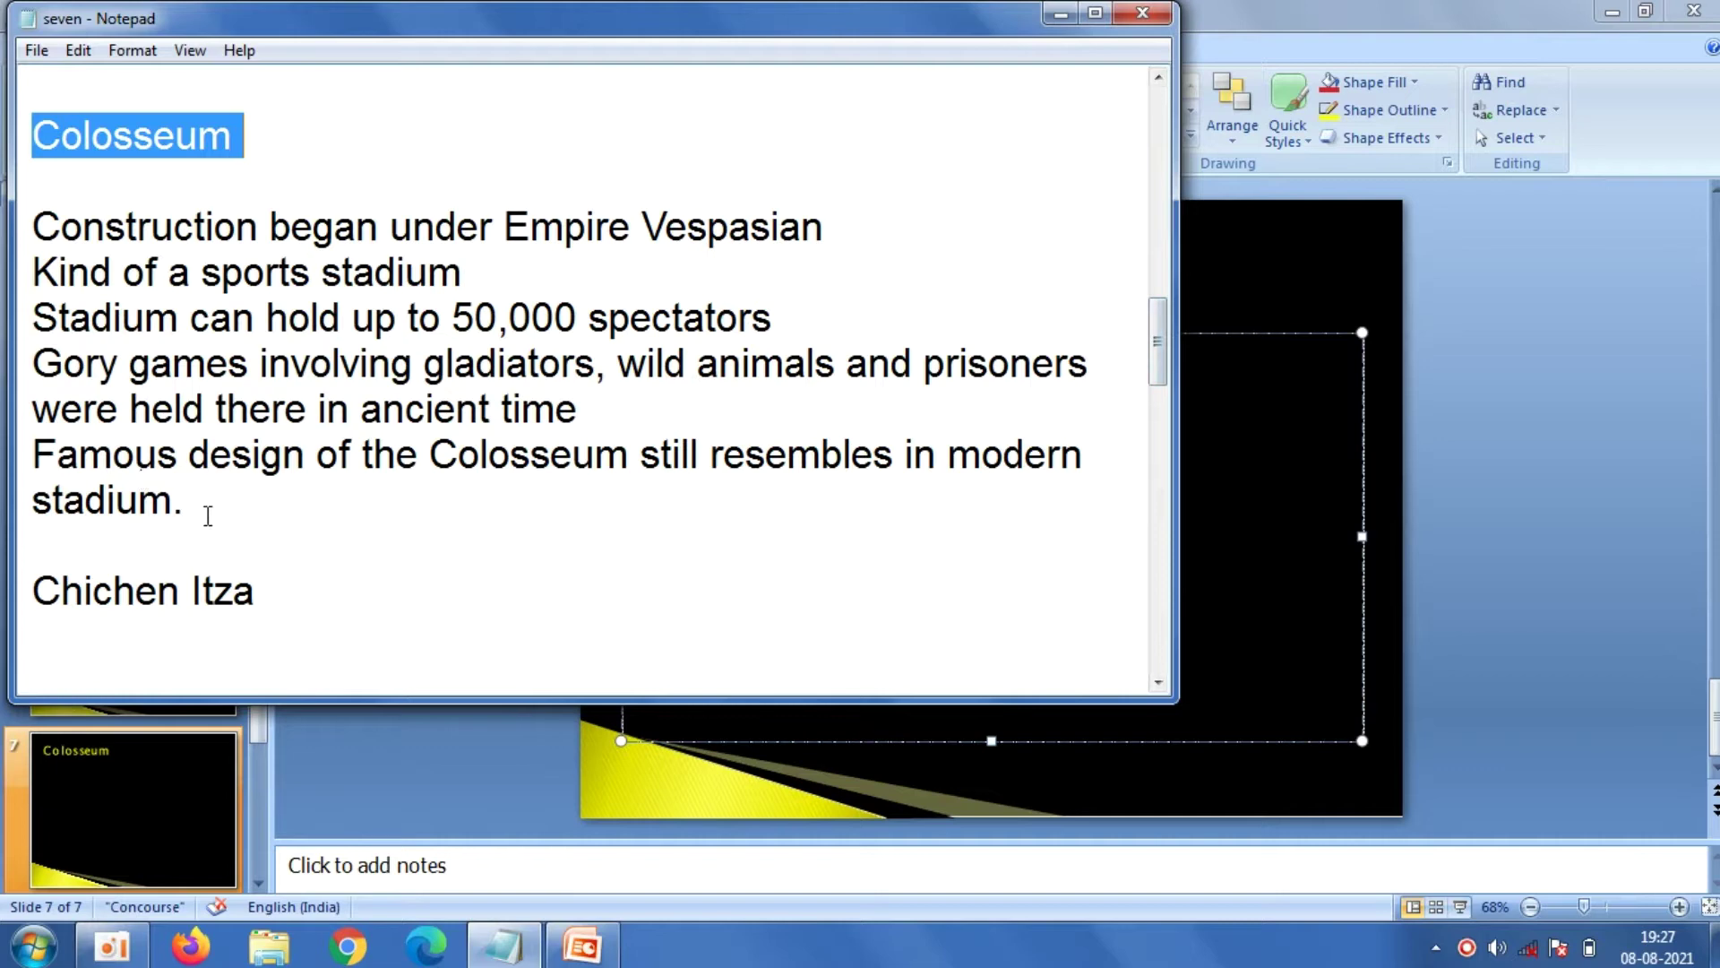
pyautogui.moveTo(207, 516); pyautogui.dragTo(34, 235)
pyautogui.rightClick(34, 241)
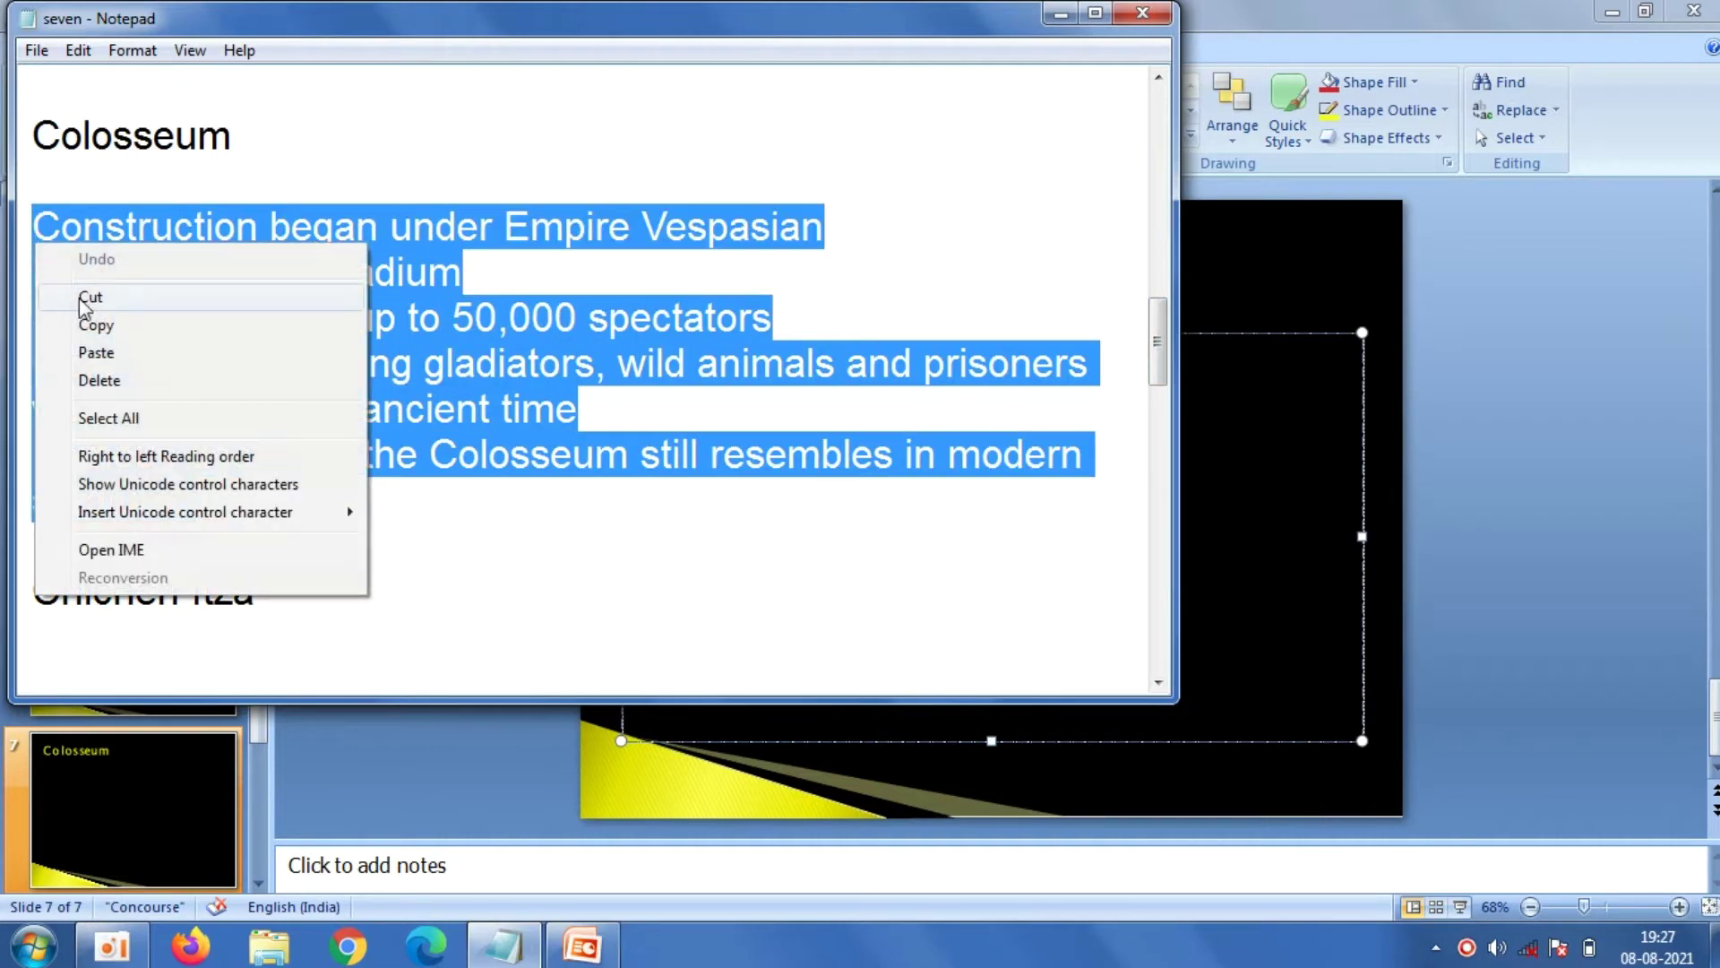
pyautogui.click(90, 324)
pyautogui.click(435, 714)
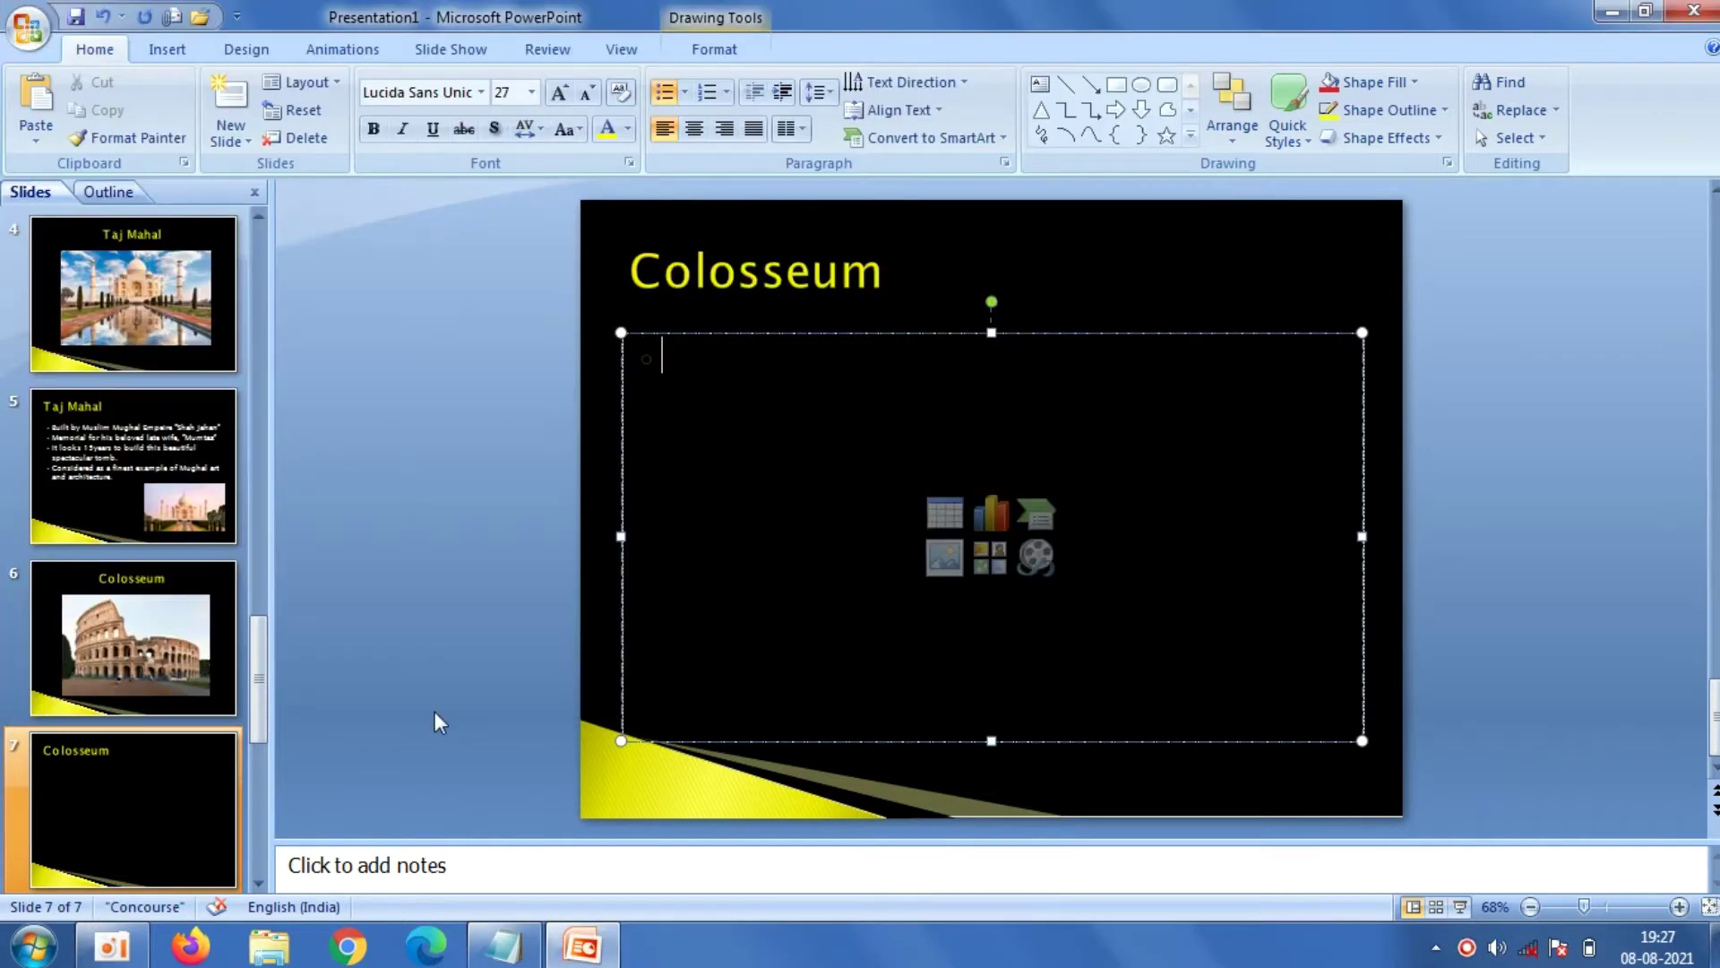
pyautogui.rightClick(781, 431)
pyautogui.click(825, 505)
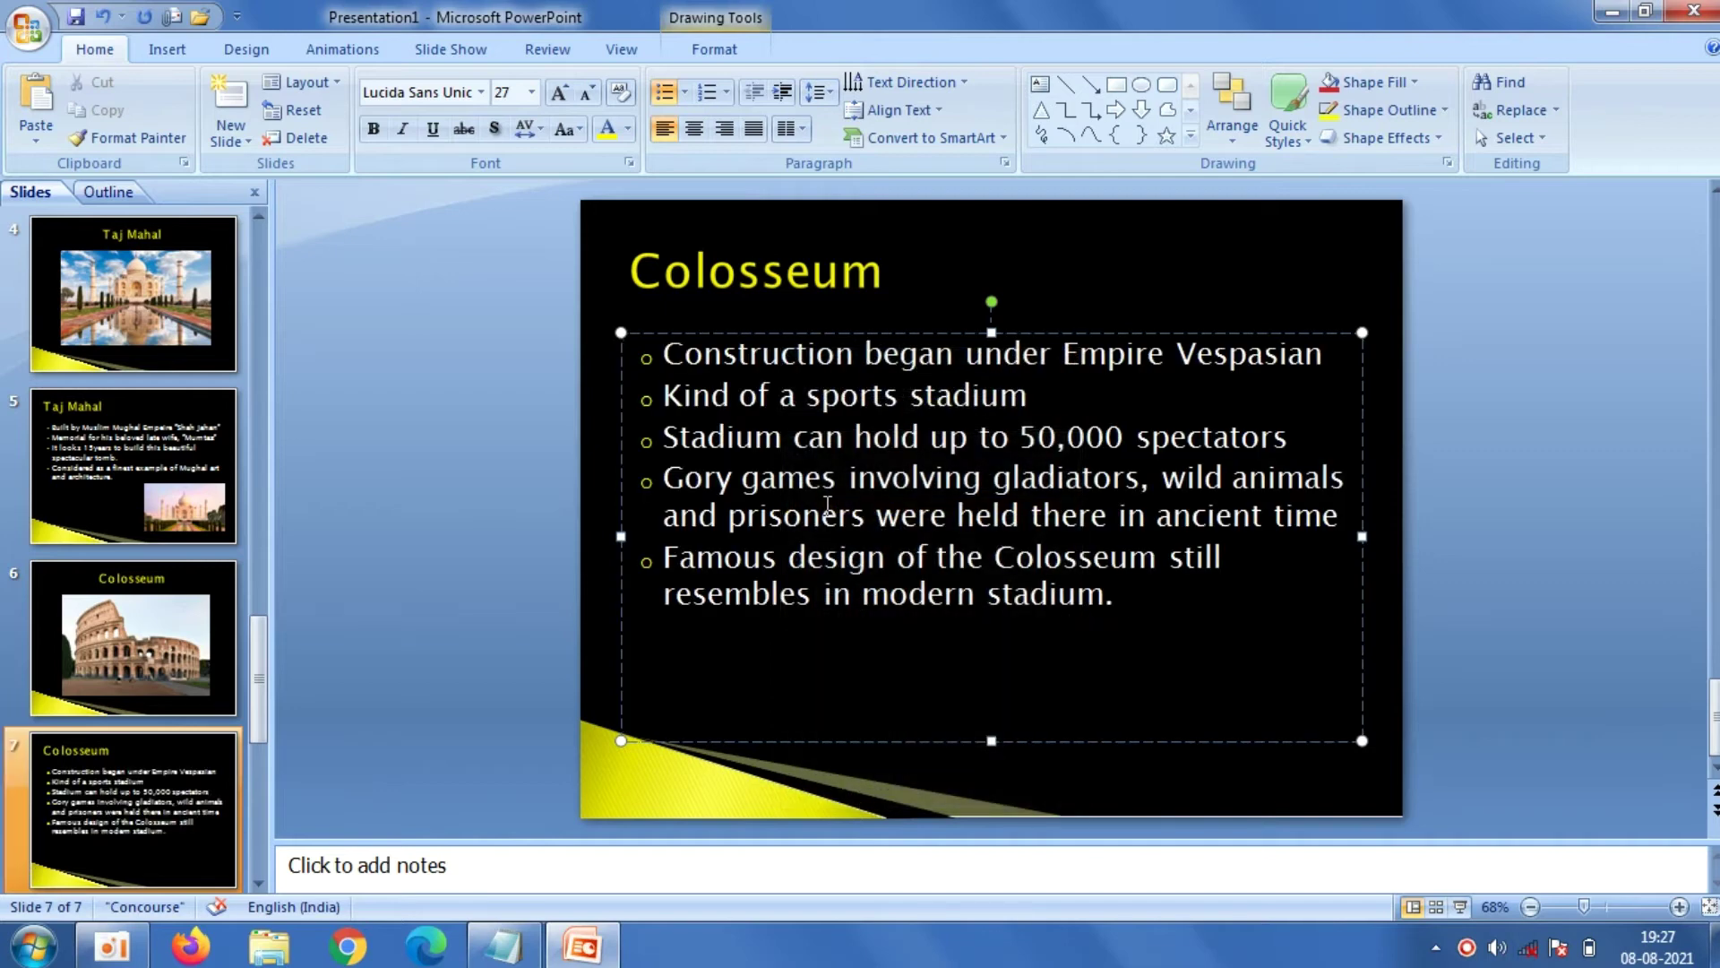
pyautogui.click(458, 346)
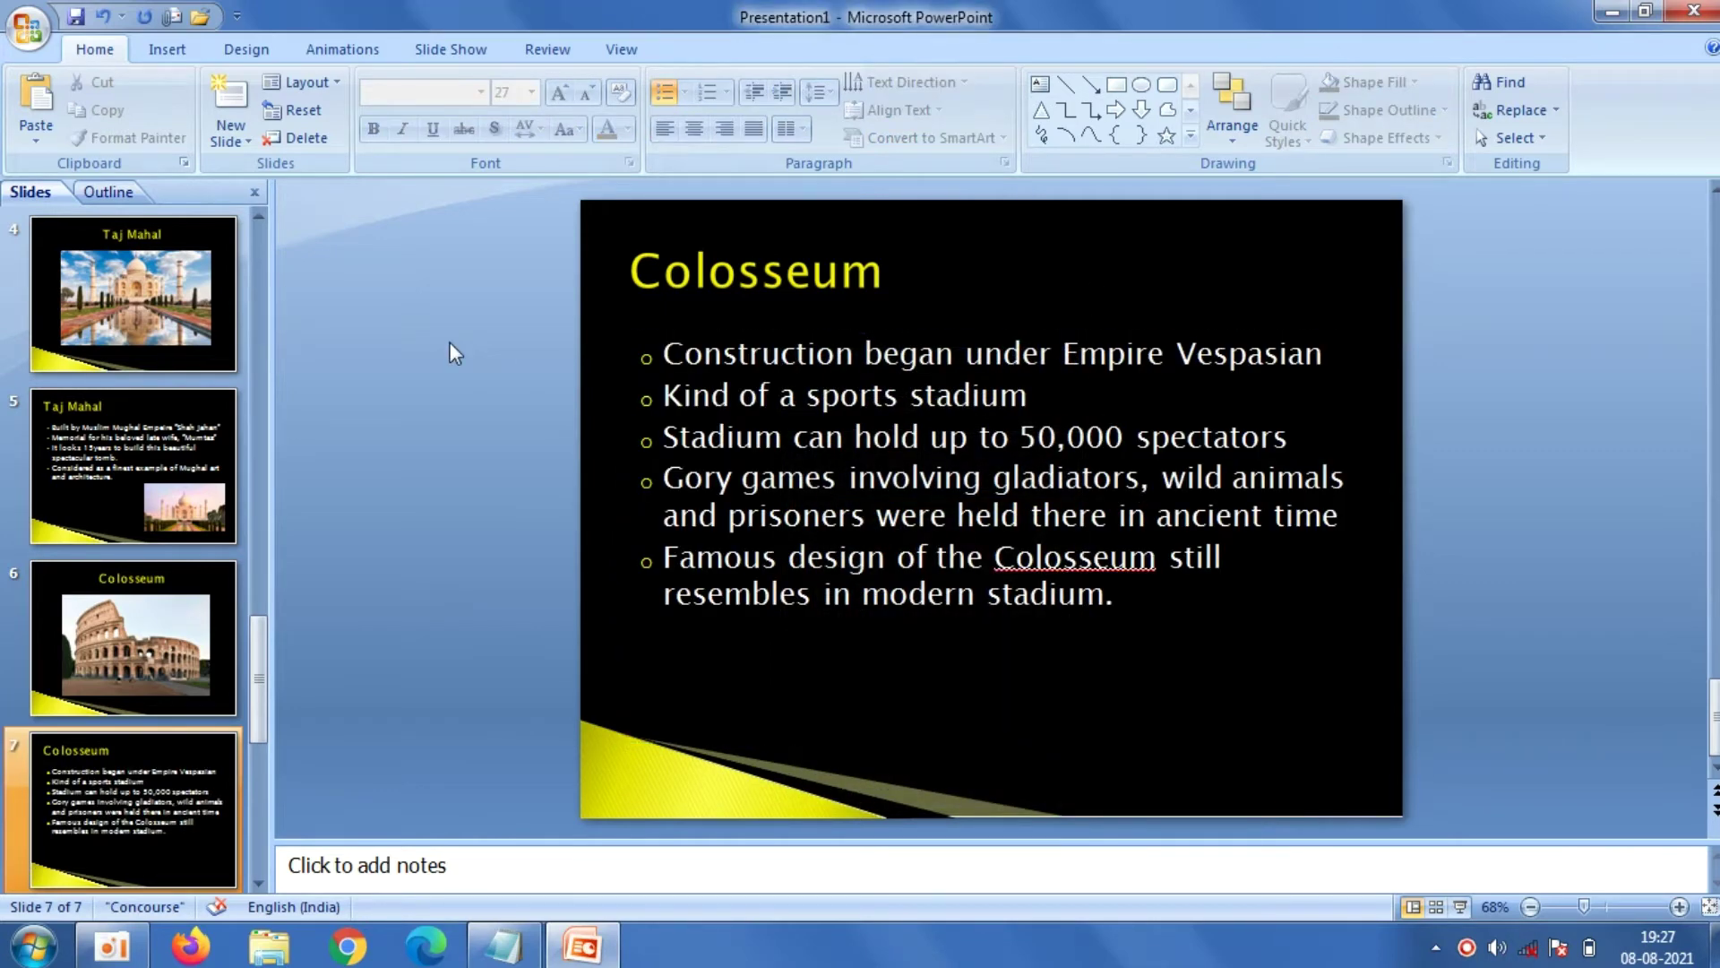
# Insert the Colosseum-Rome-Italy photo, resize it to about 5.57 × 8.14 cm, and place it bottom-right
pyautogui.click(164, 54)
pyautogui.click(110, 93)
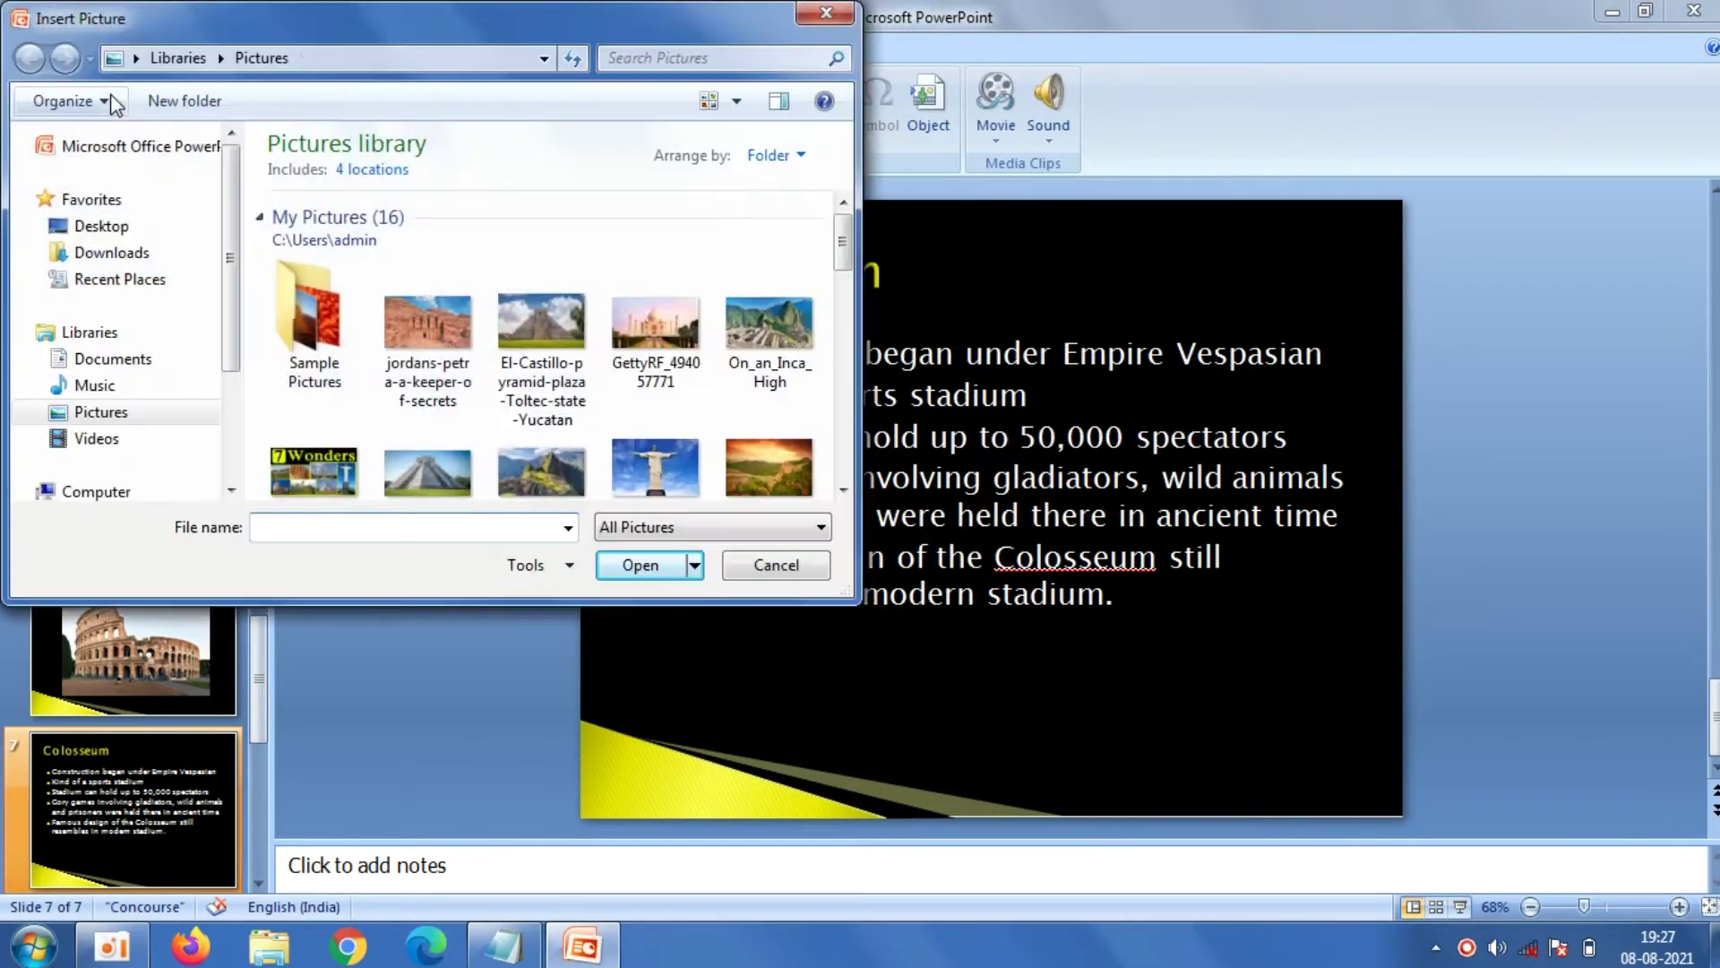
pyautogui.moveTo(842, 255); pyautogui.dragTo(842, 313)
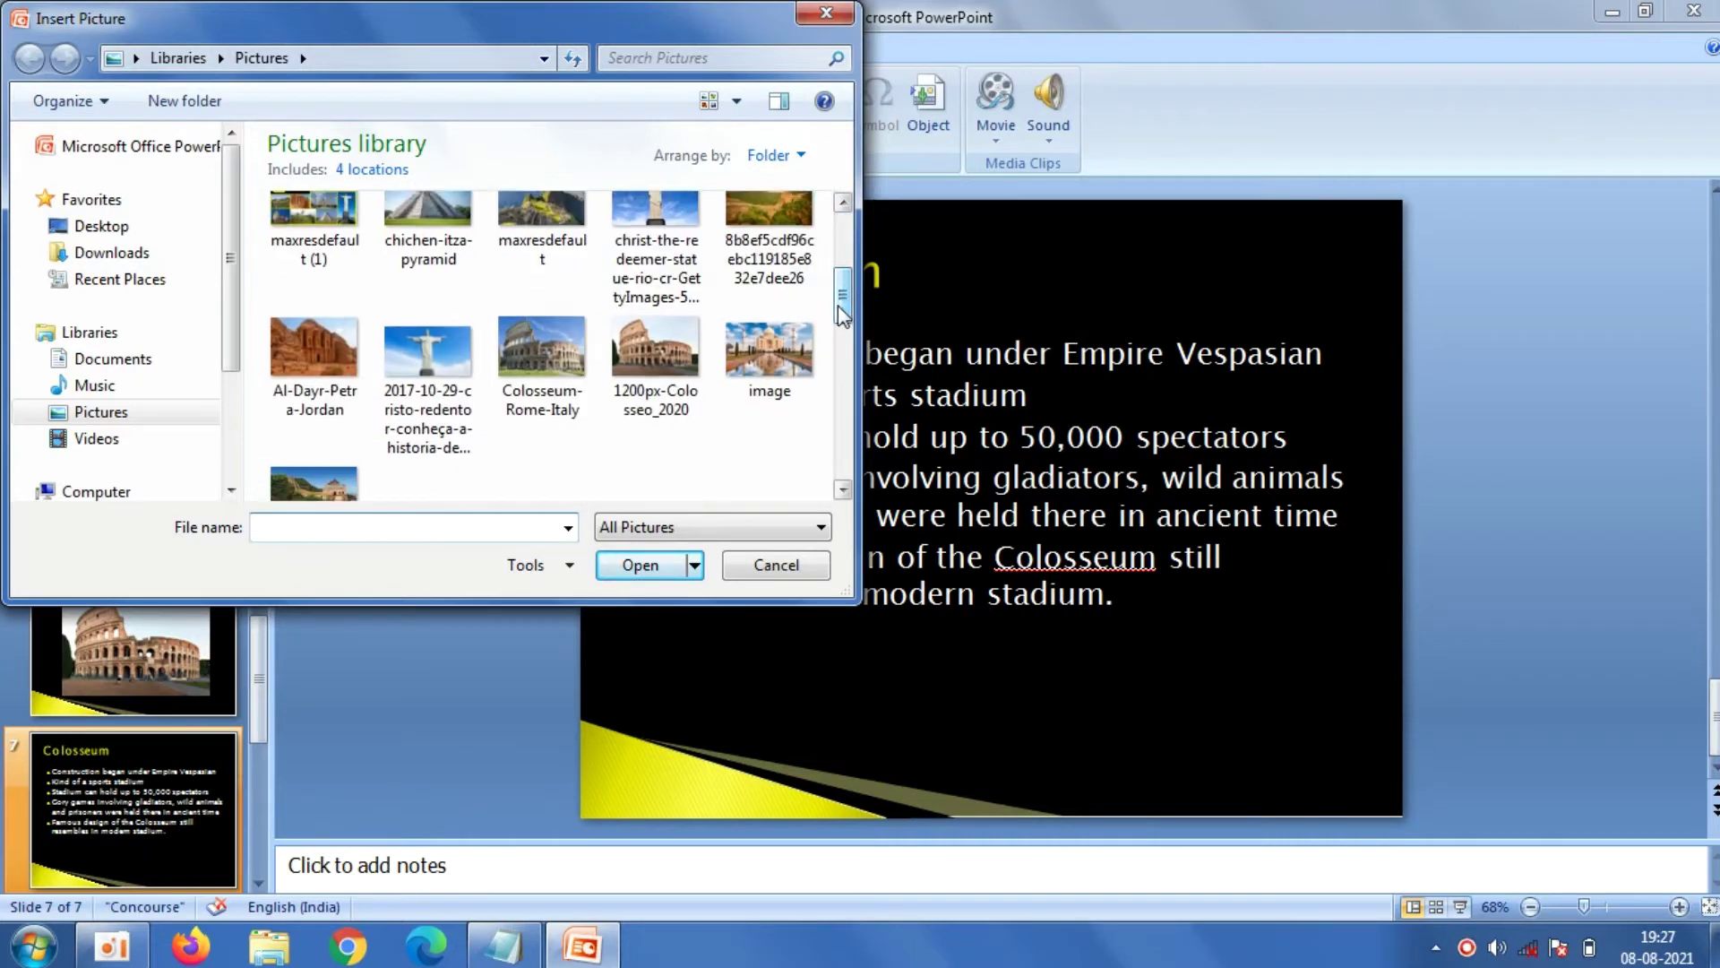
pyautogui.click(541, 351)
pyautogui.click(627, 564)
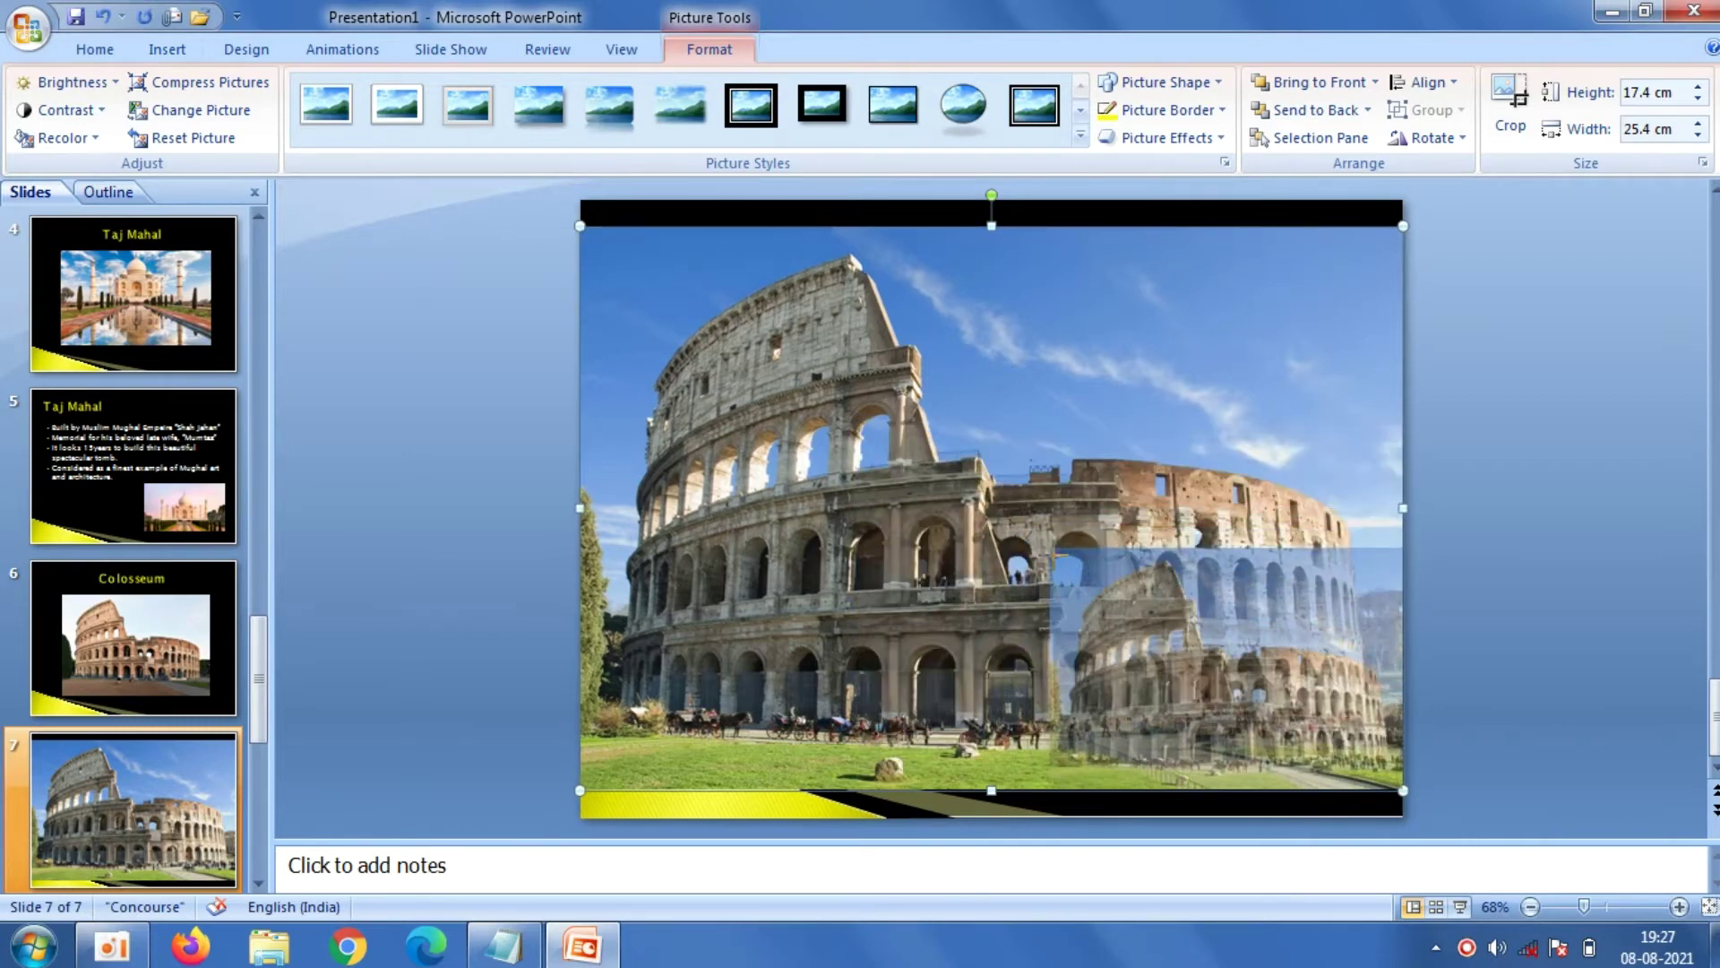
pyautogui.moveTo(708, 318); pyautogui.dragTo(1064, 566)
pyautogui.moveTo(1403, 556); pyautogui.dragTo(1309, 621)
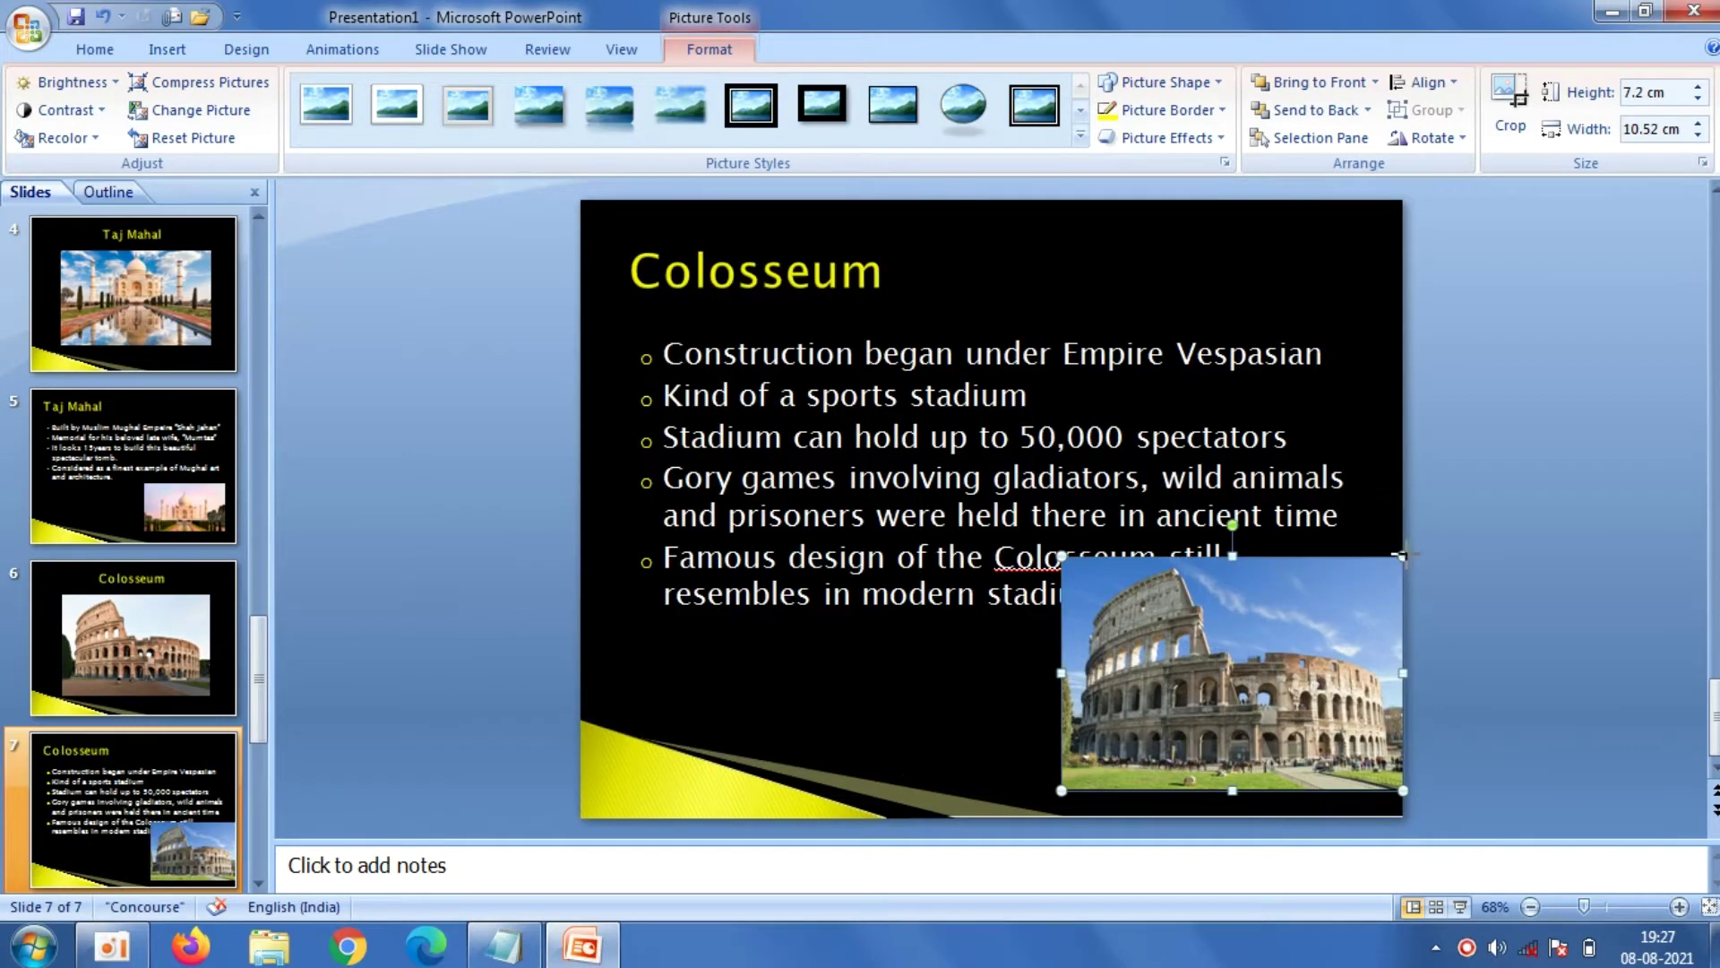
pyautogui.moveTo(1197, 661); pyautogui.dragTo(1263, 643)
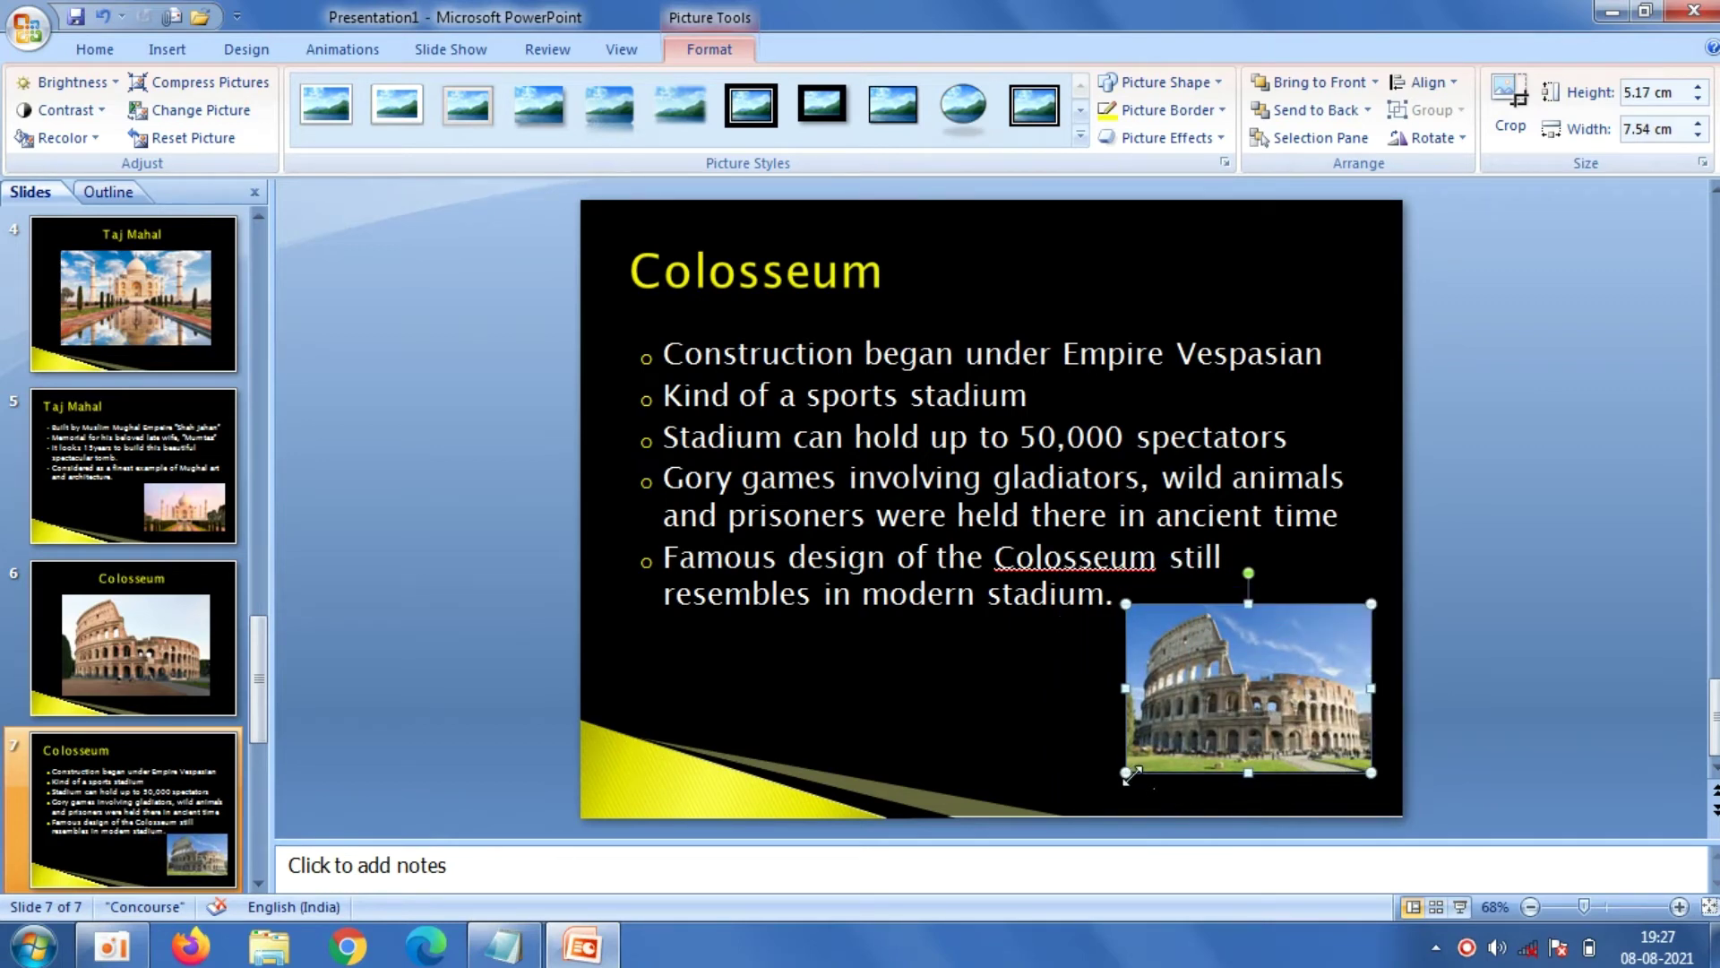
pyautogui.moveTo(1127, 773); pyautogui.dragTo(1108, 785)
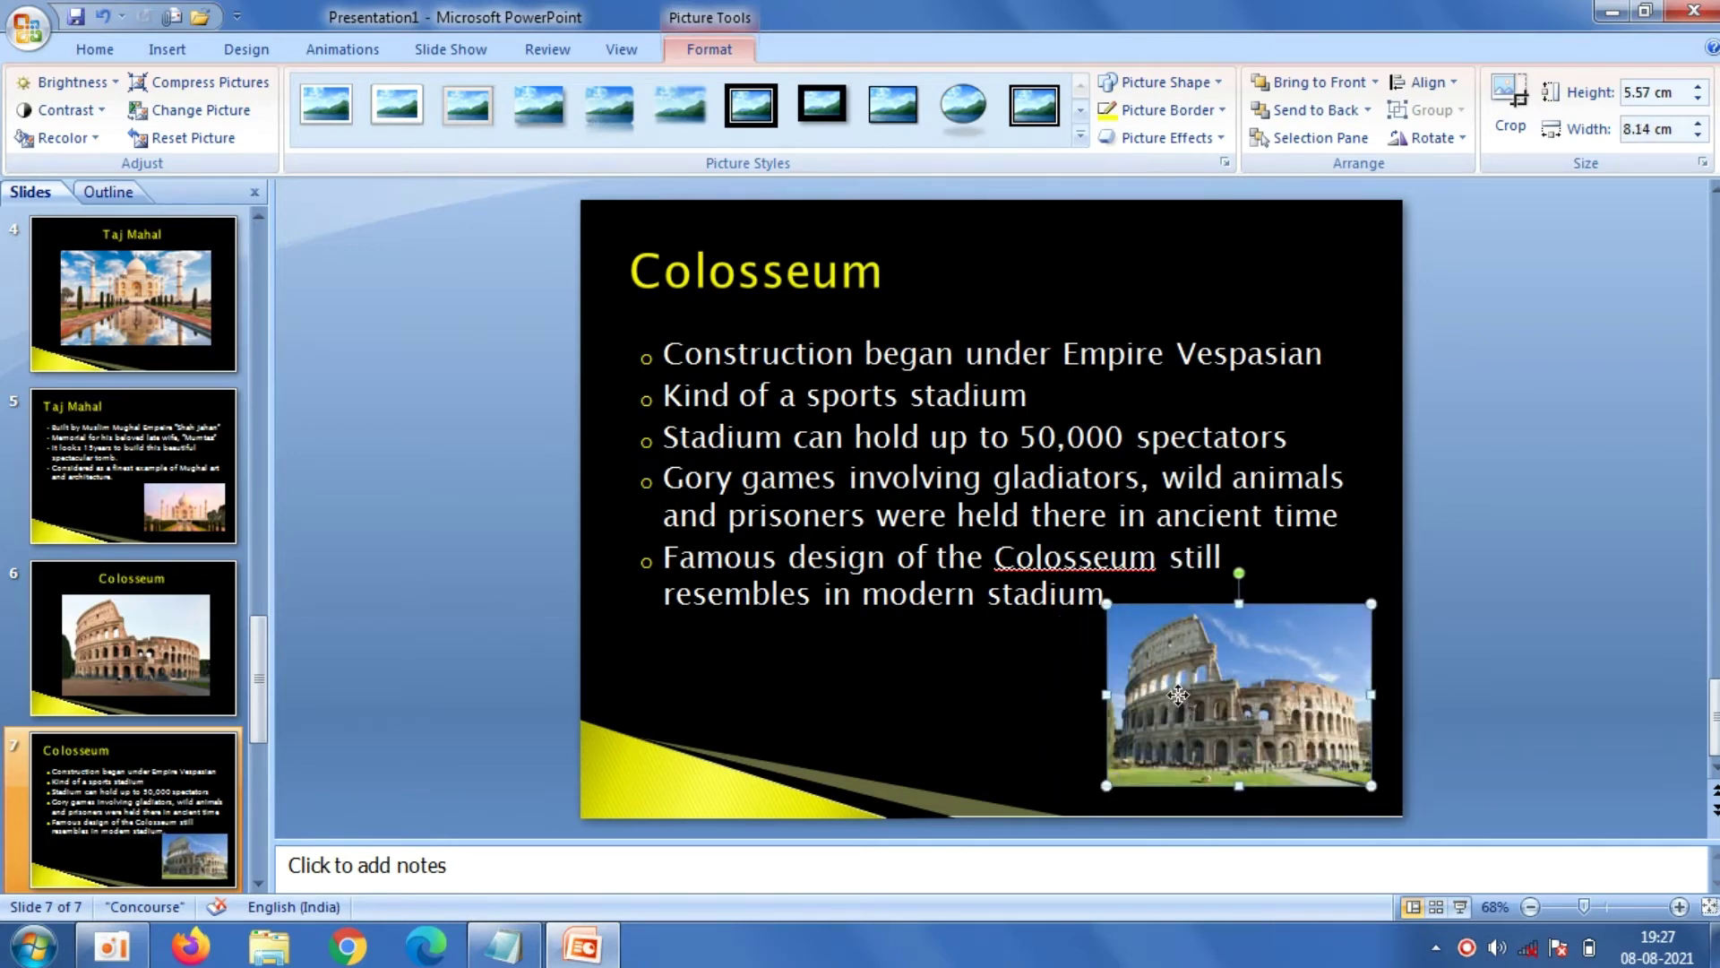
pyautogui.moveTo(1179, 695); pyautogui.dragTo(1192, 695)
pyautogui.click(1535, 664)
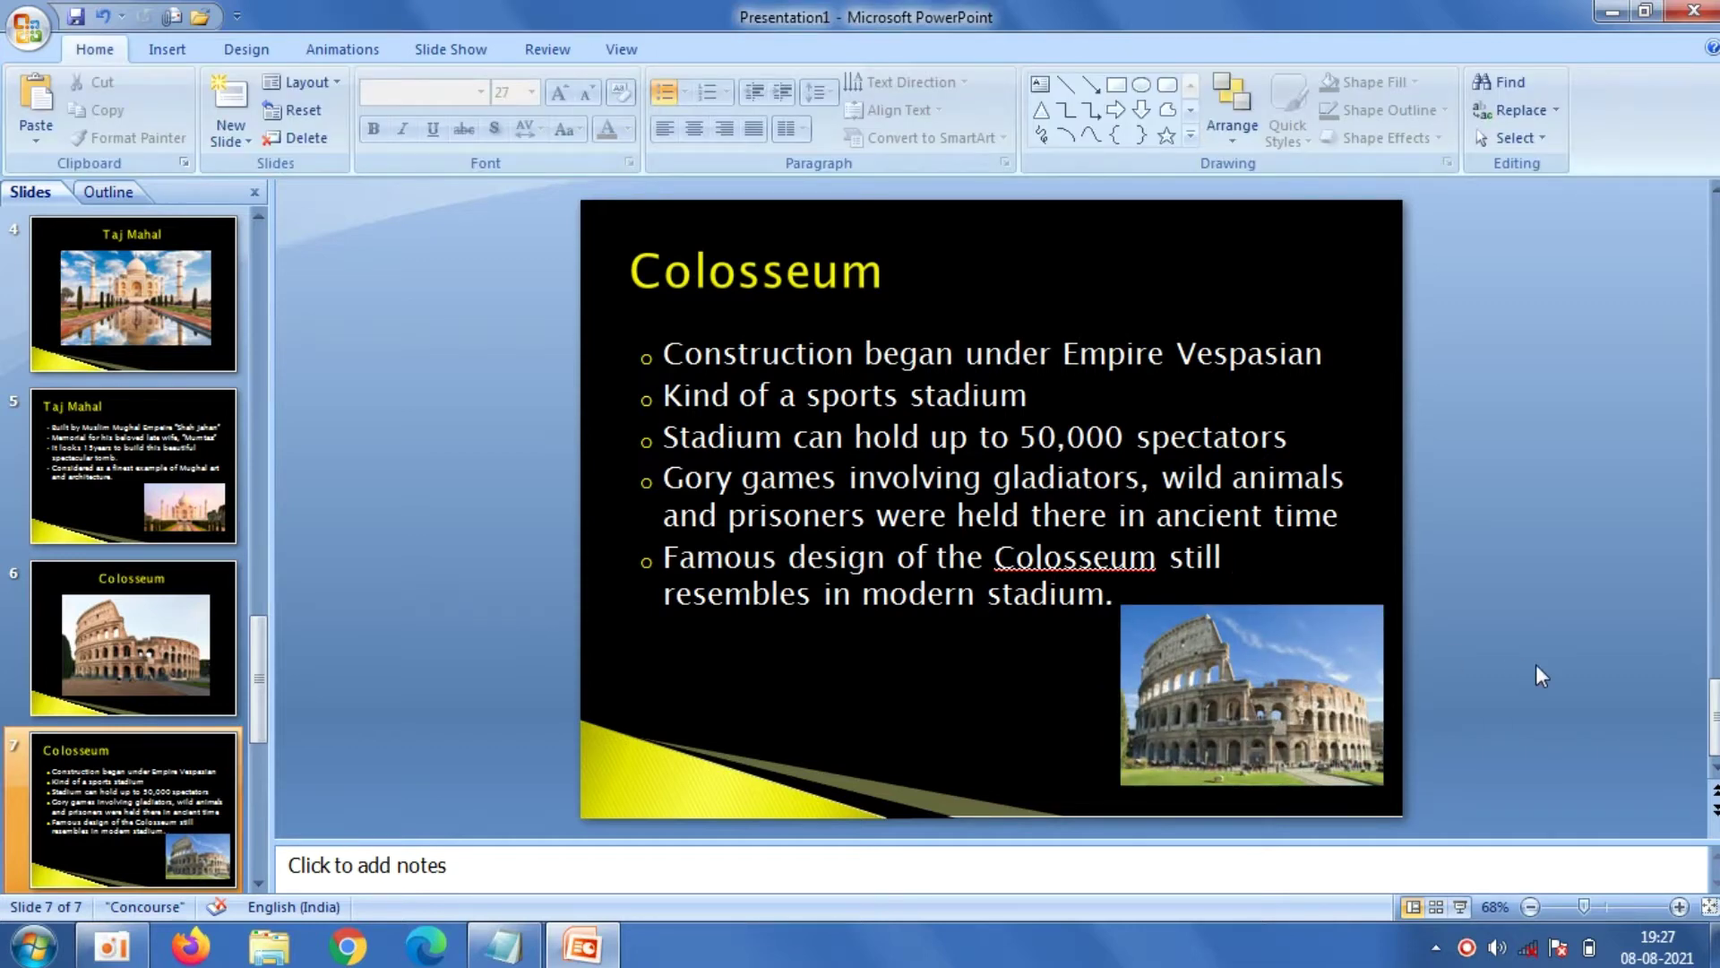
# Add Title and Content slide 8 and paste 'Chichen Itza' from Notepad as its title
pyautogui.click(231, 141)
pyautogui.click(410, 240)
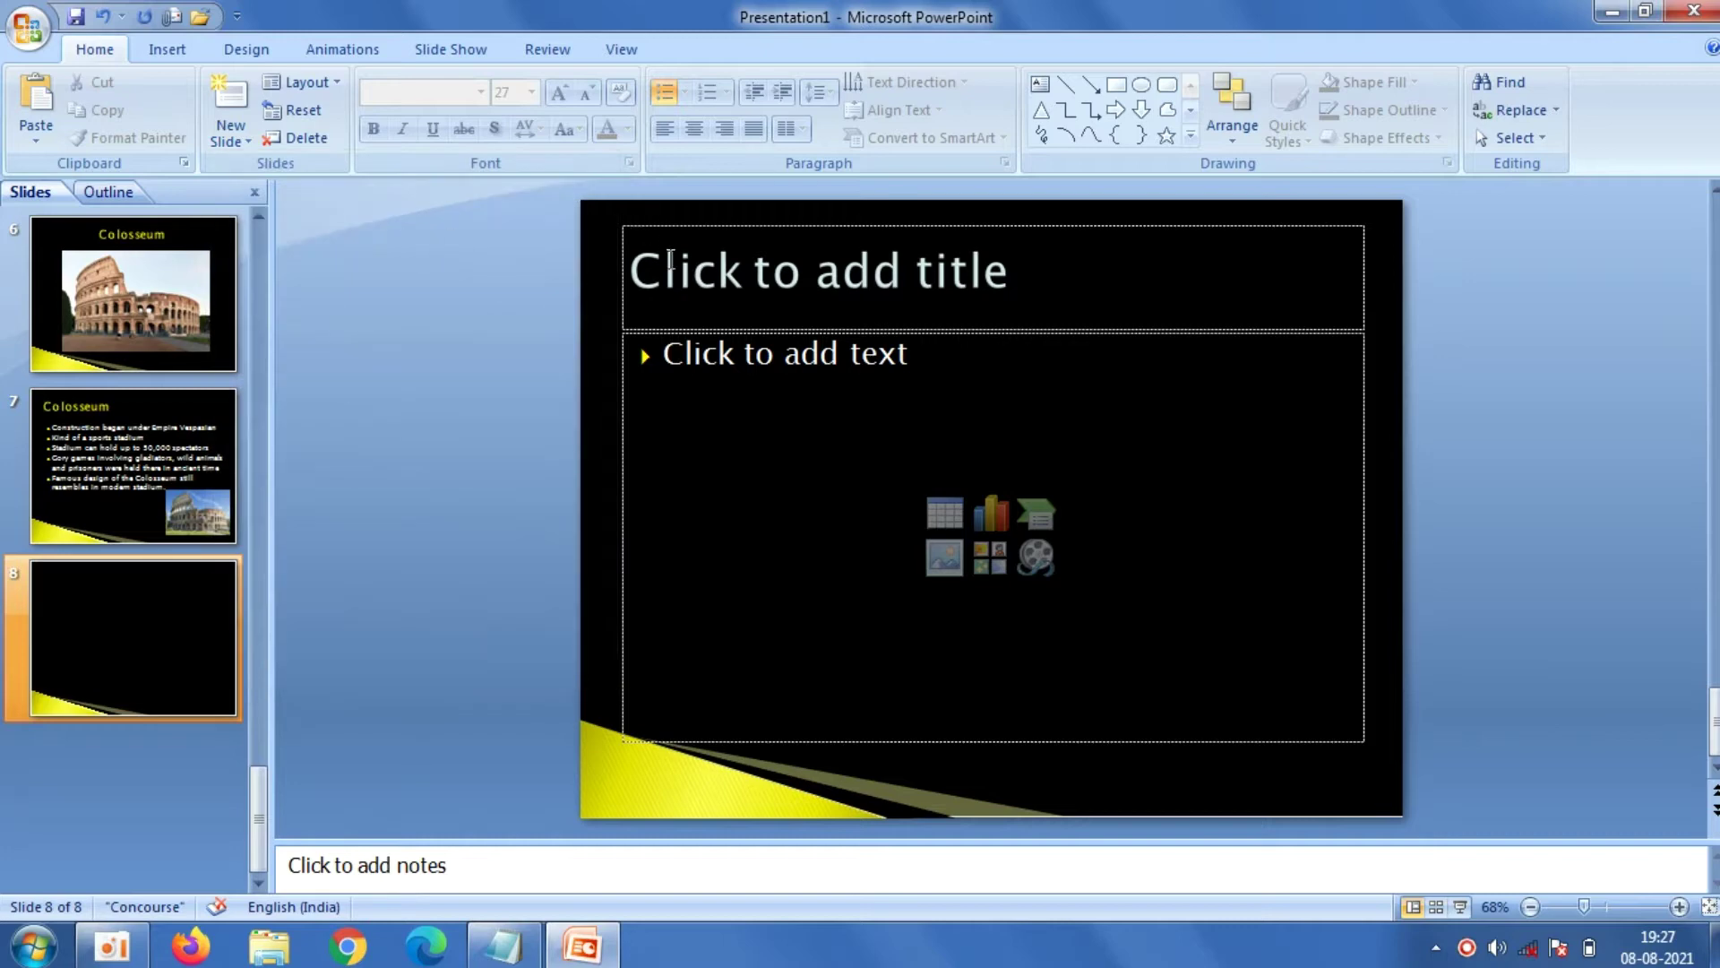
pyautogui.click(672, 260)
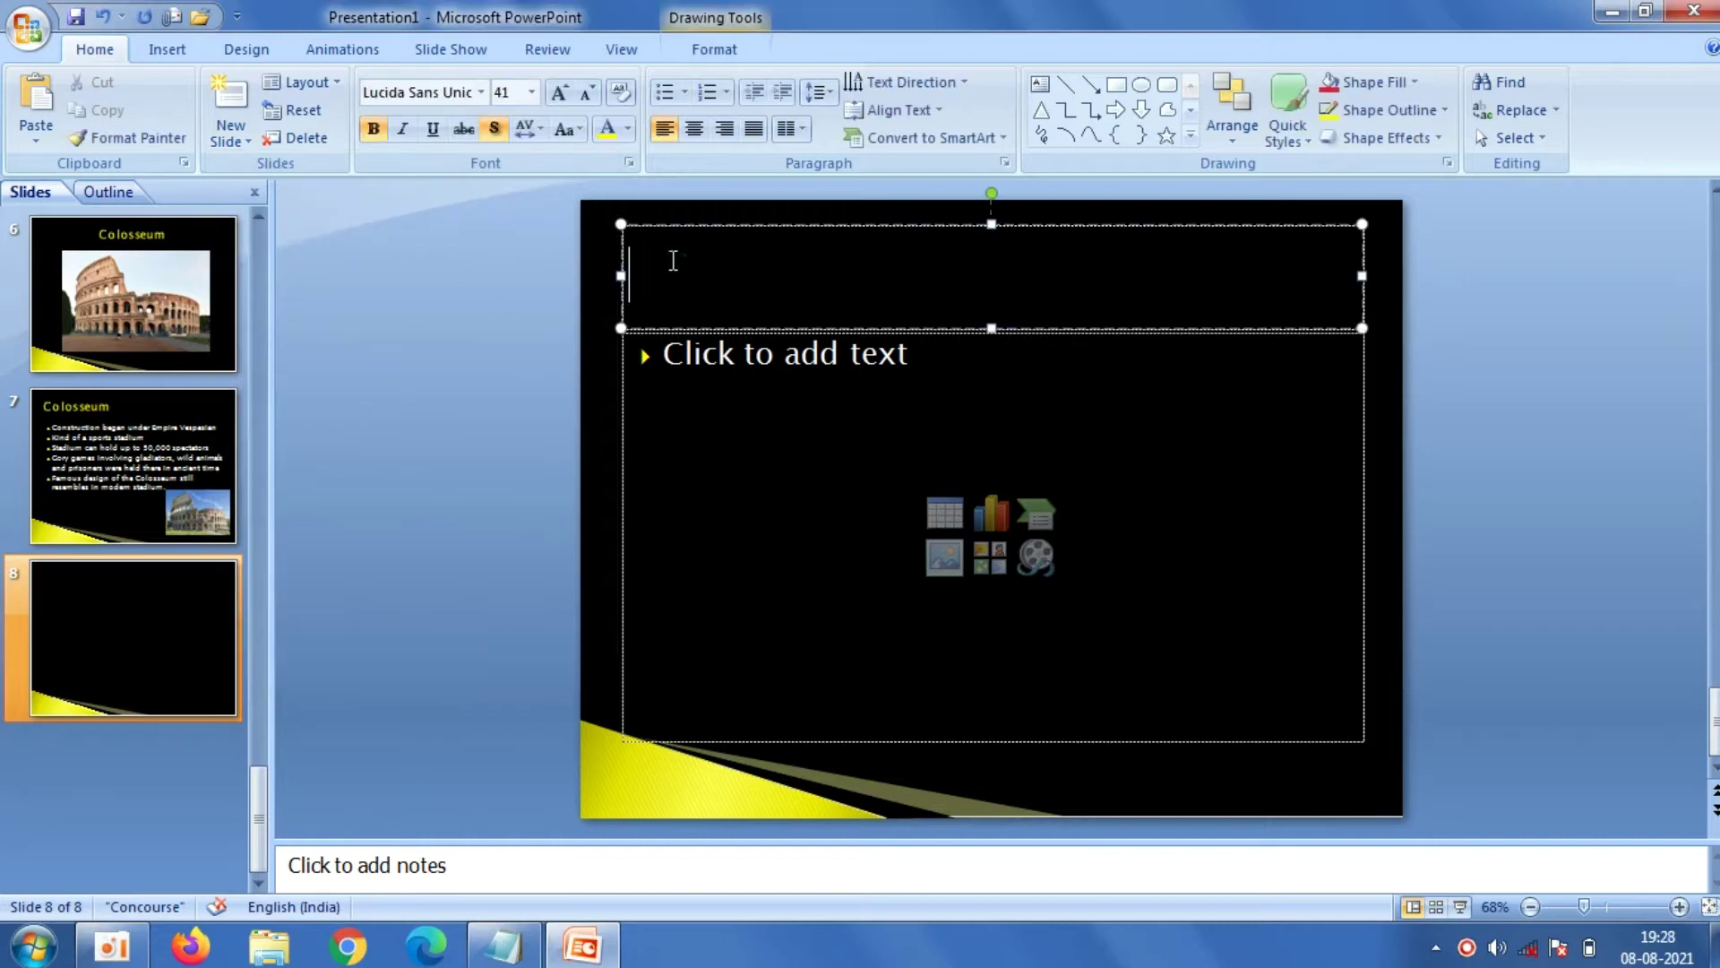
pyautogui.click(503, 945)
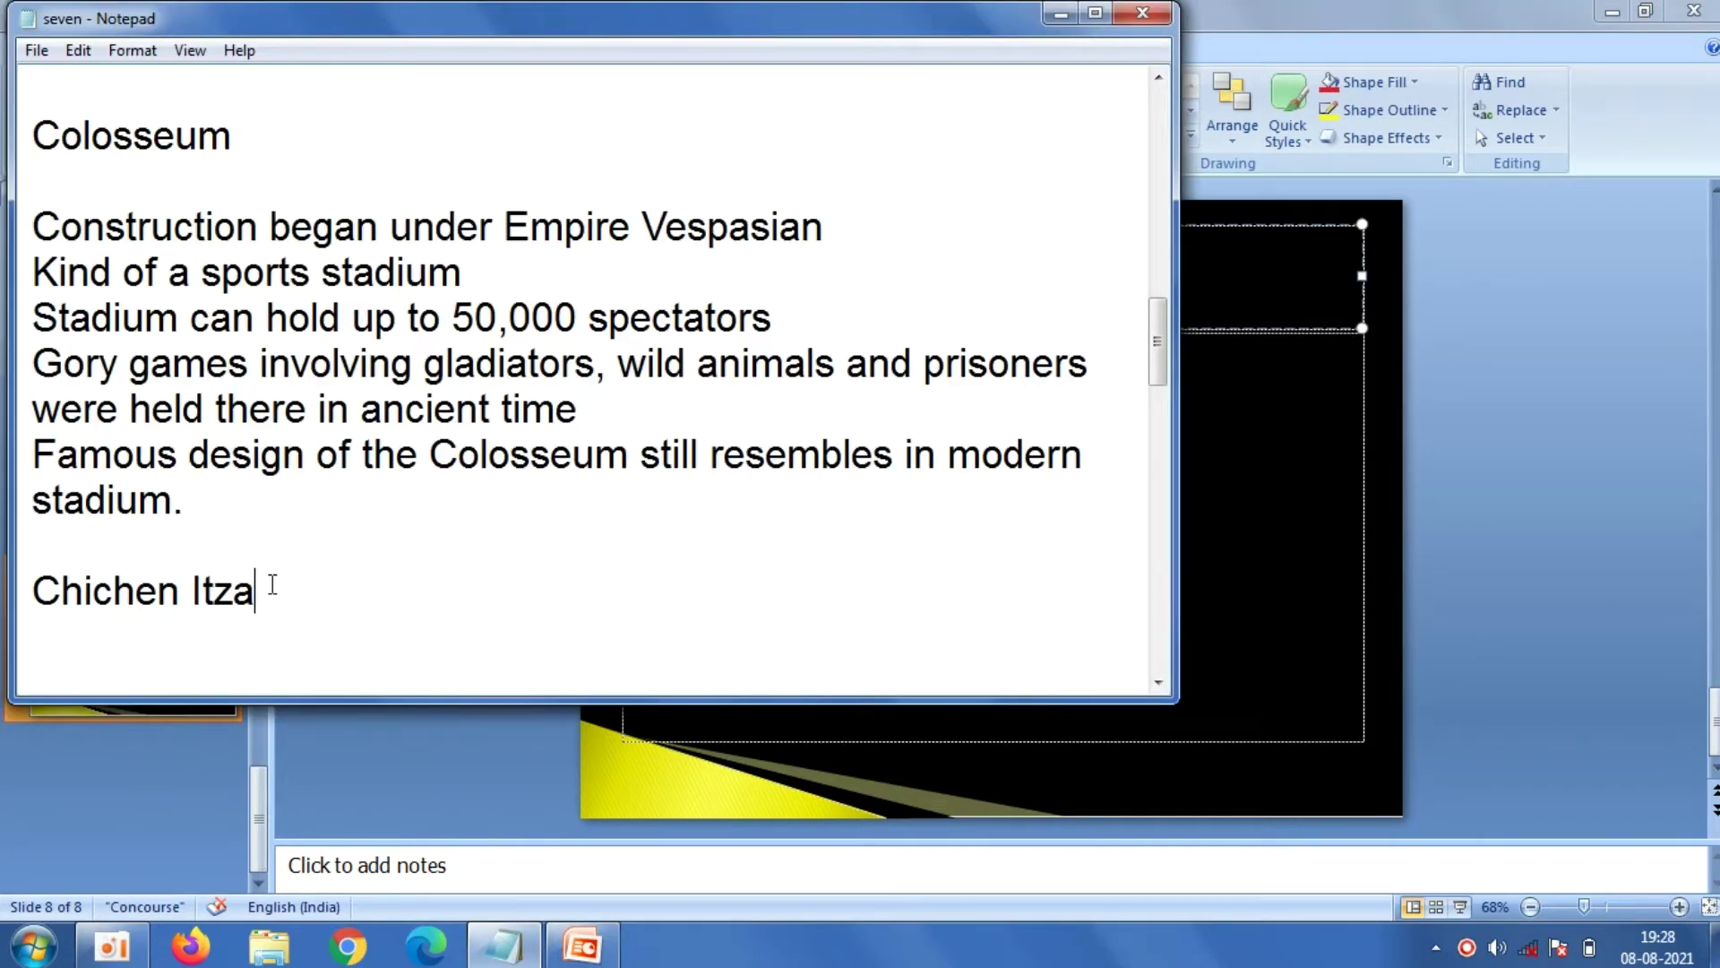
pyautogui.moveTo(269, 586); pyautogui.dragTo(43, 596)
pyautogui.rightClick(43, 596)
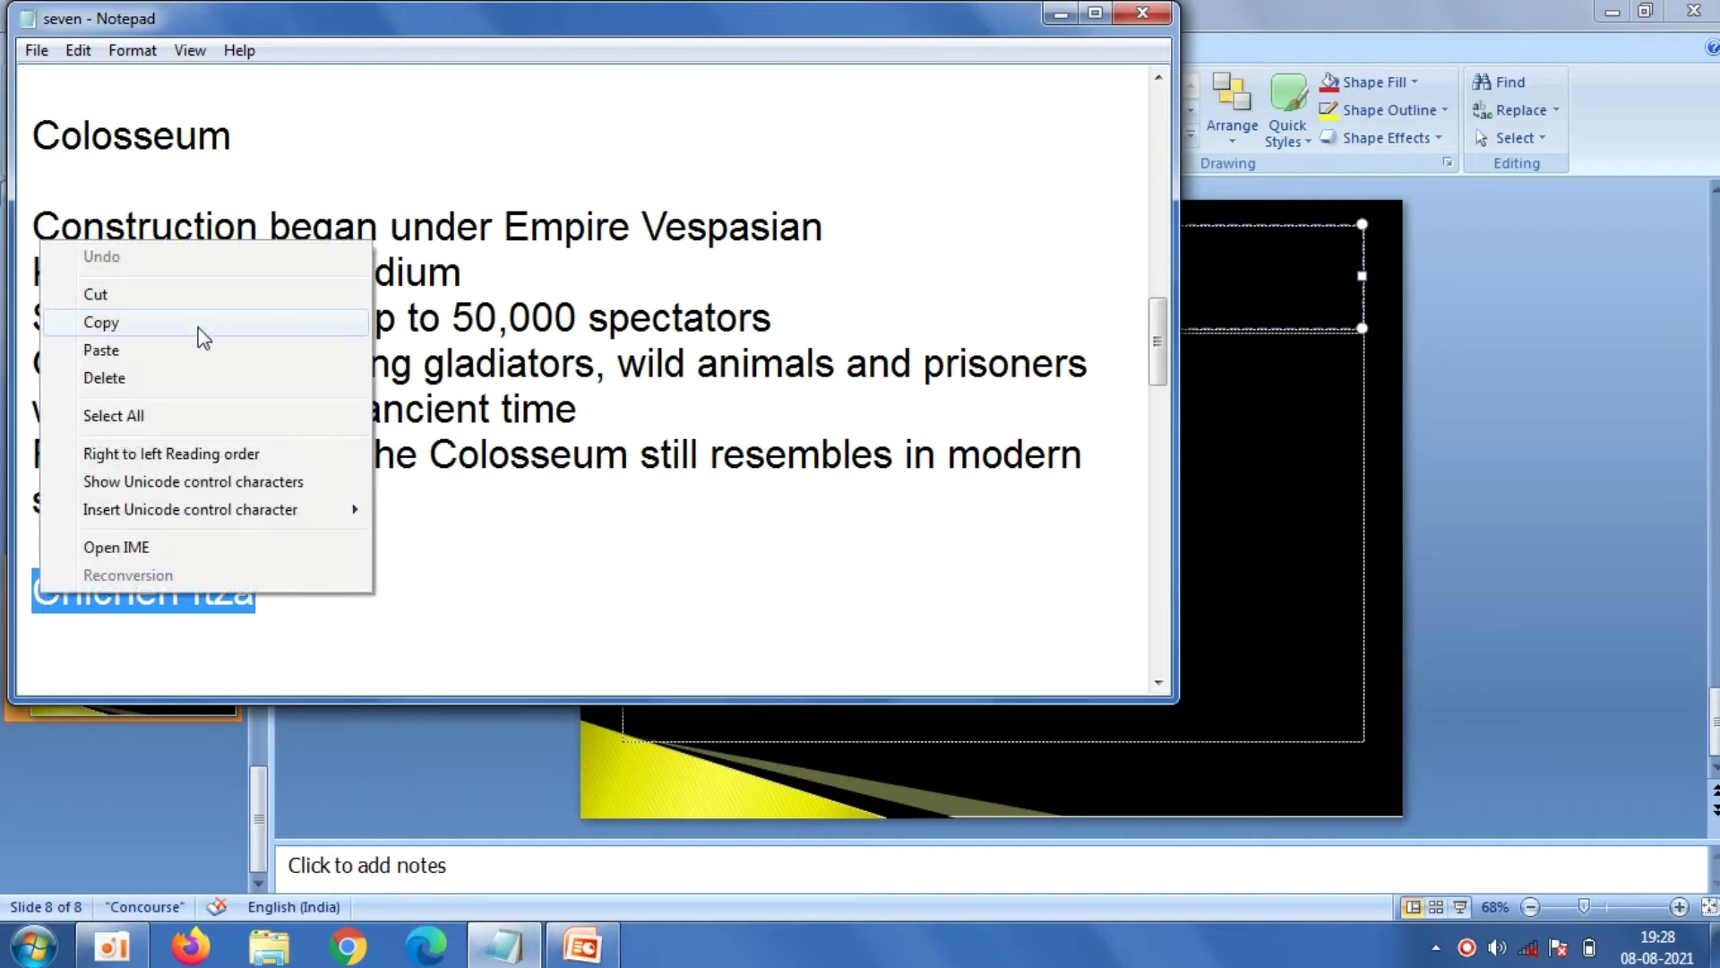
pyautogui.click(199, 216)
pyautogui.click(412, 748)
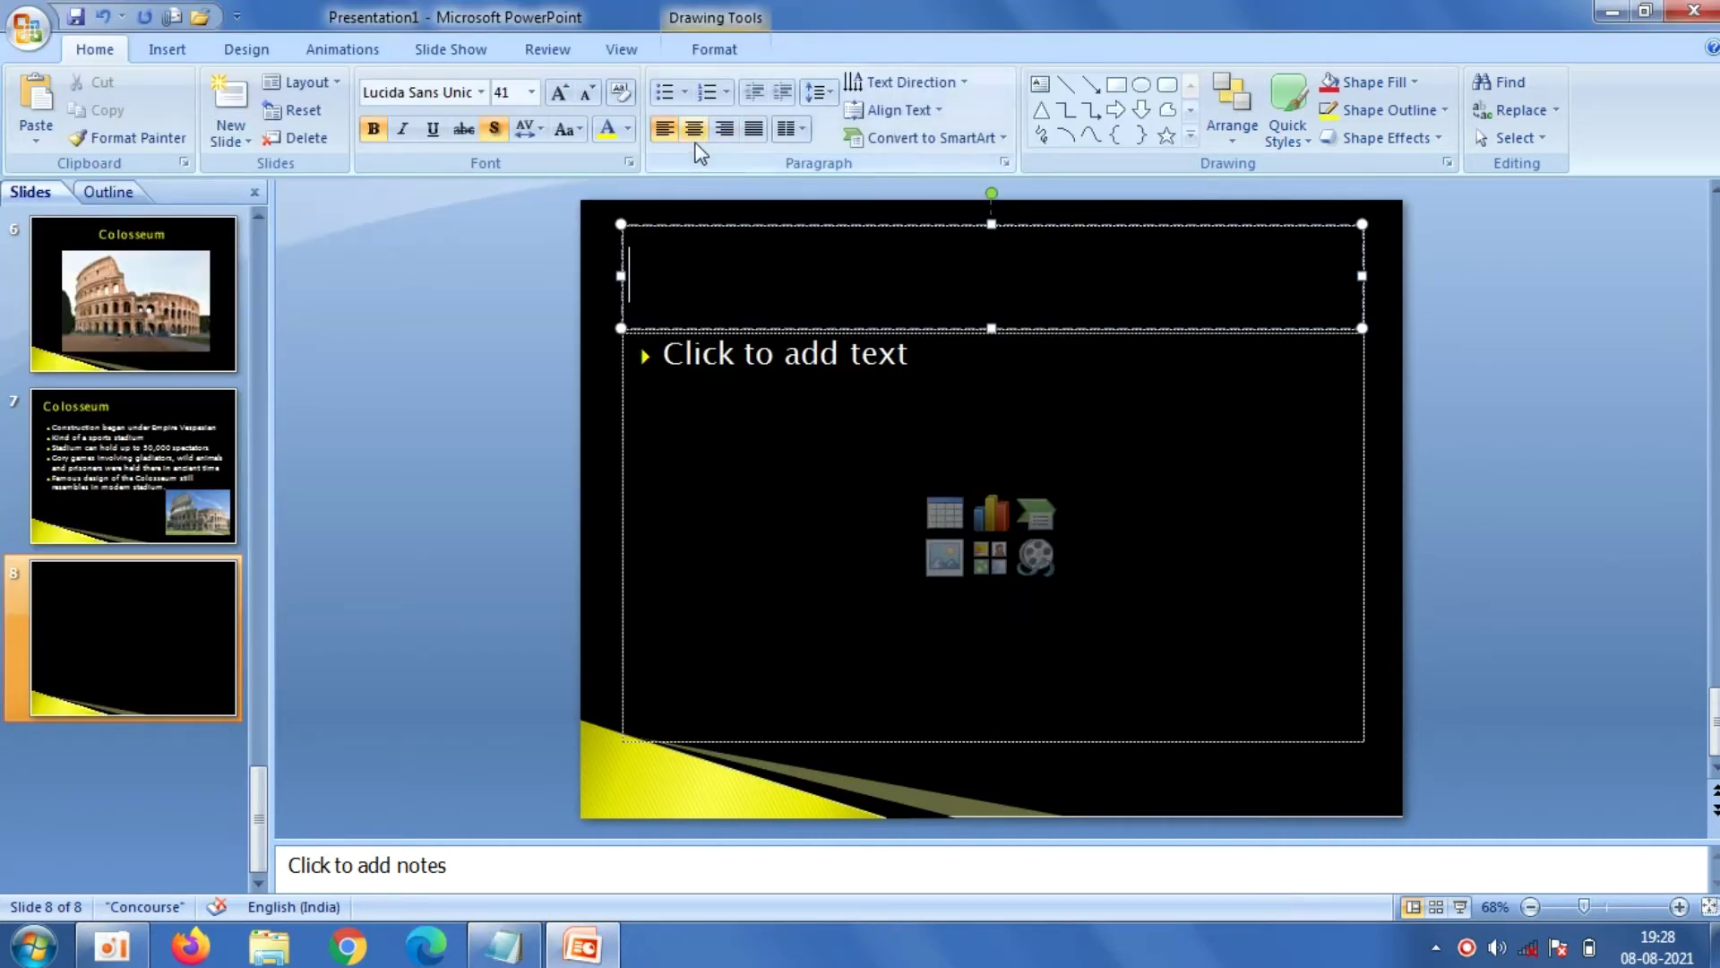
pyautogui.rightClick(868, 269)
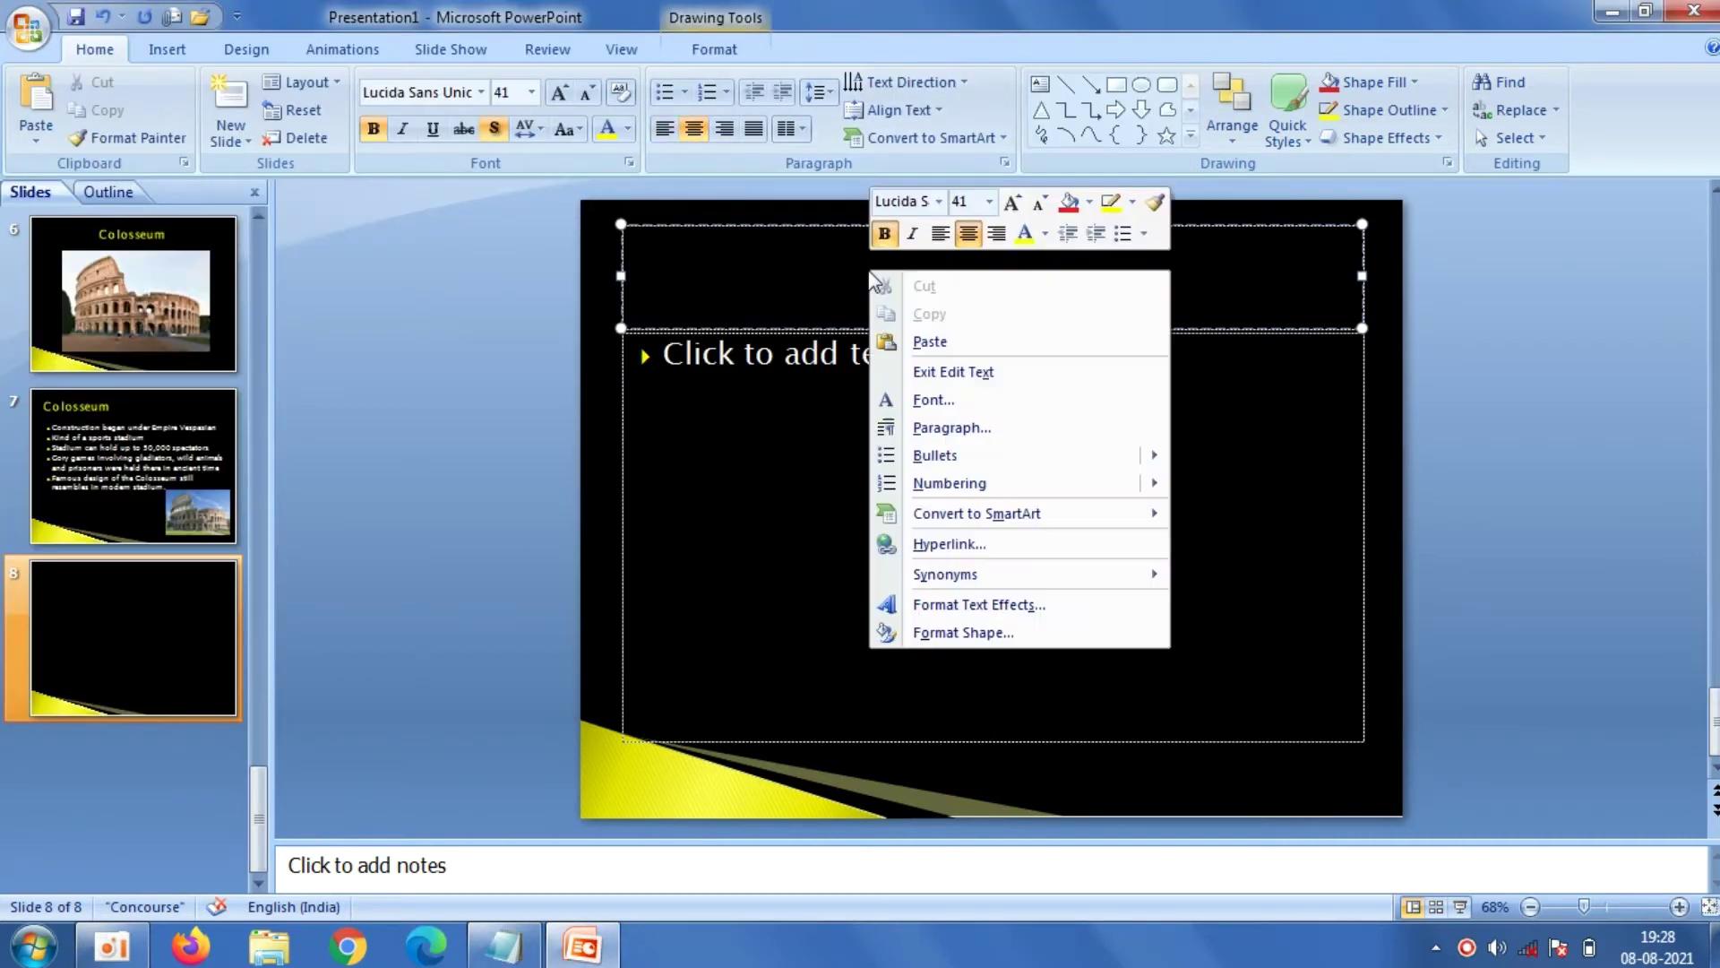
pyautogui.click(923, 342)
# Insert the chichen-itza-pyramid photo and narrow it from both sides to about 22.15 cm wide
pyautogui.click(956, 554)
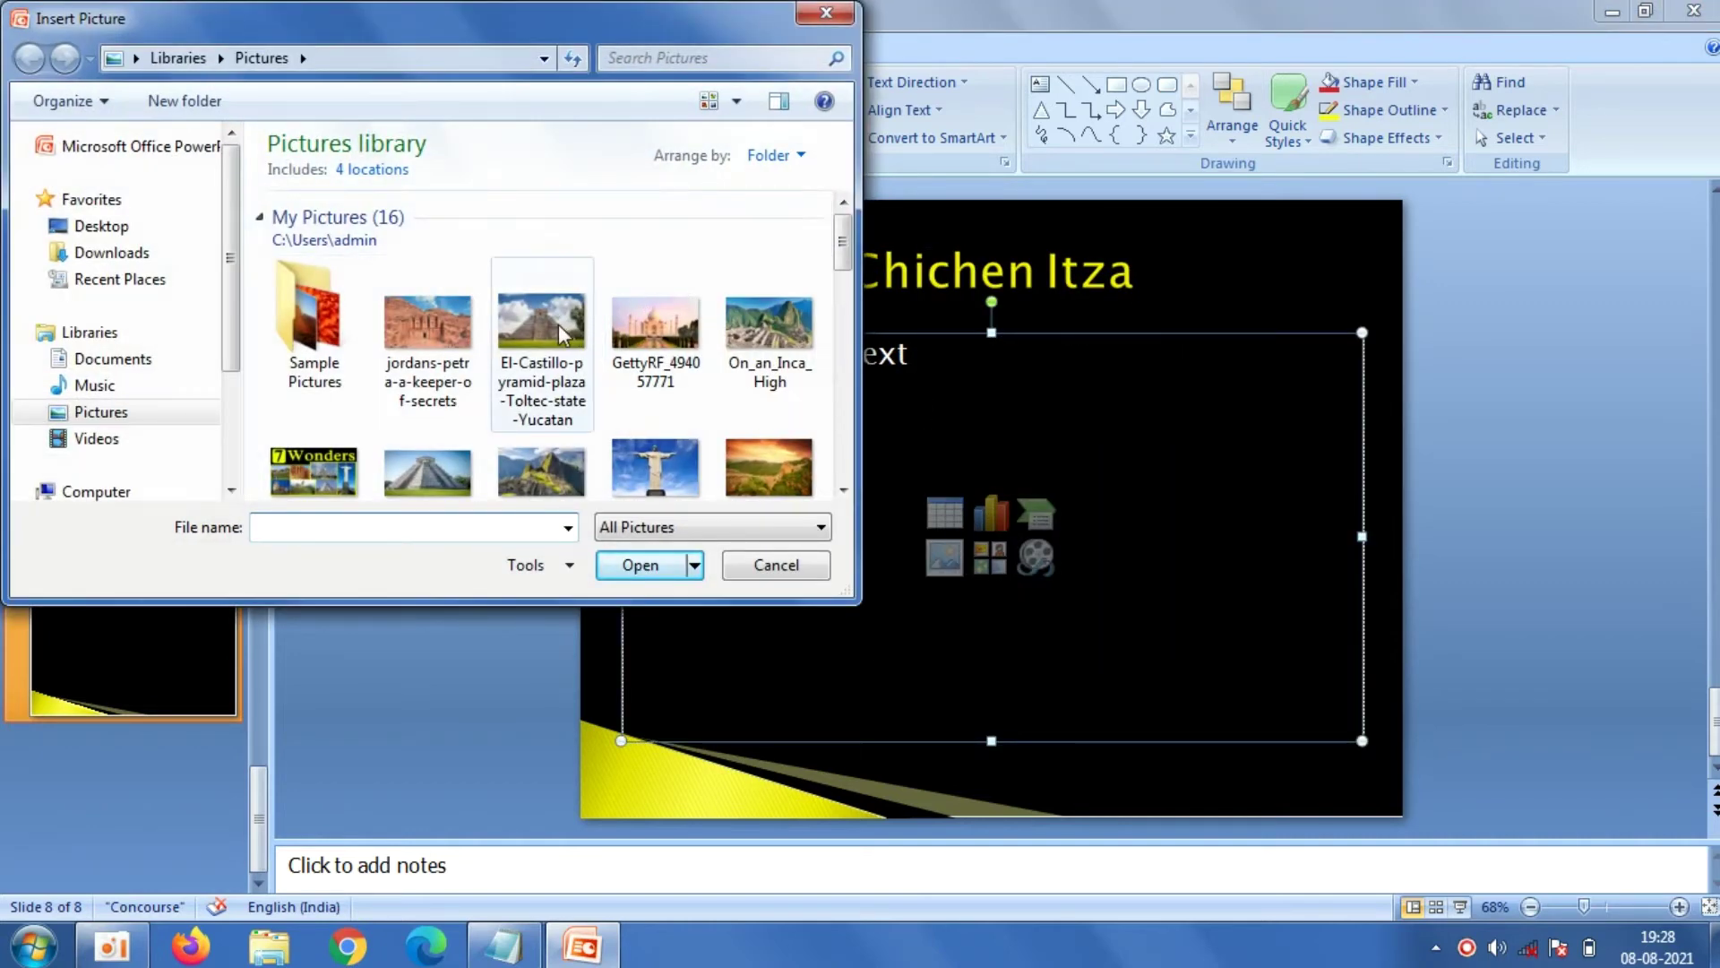
pyautogui.moveTo(844, 249); pyautogui.dragTo(848, 280)
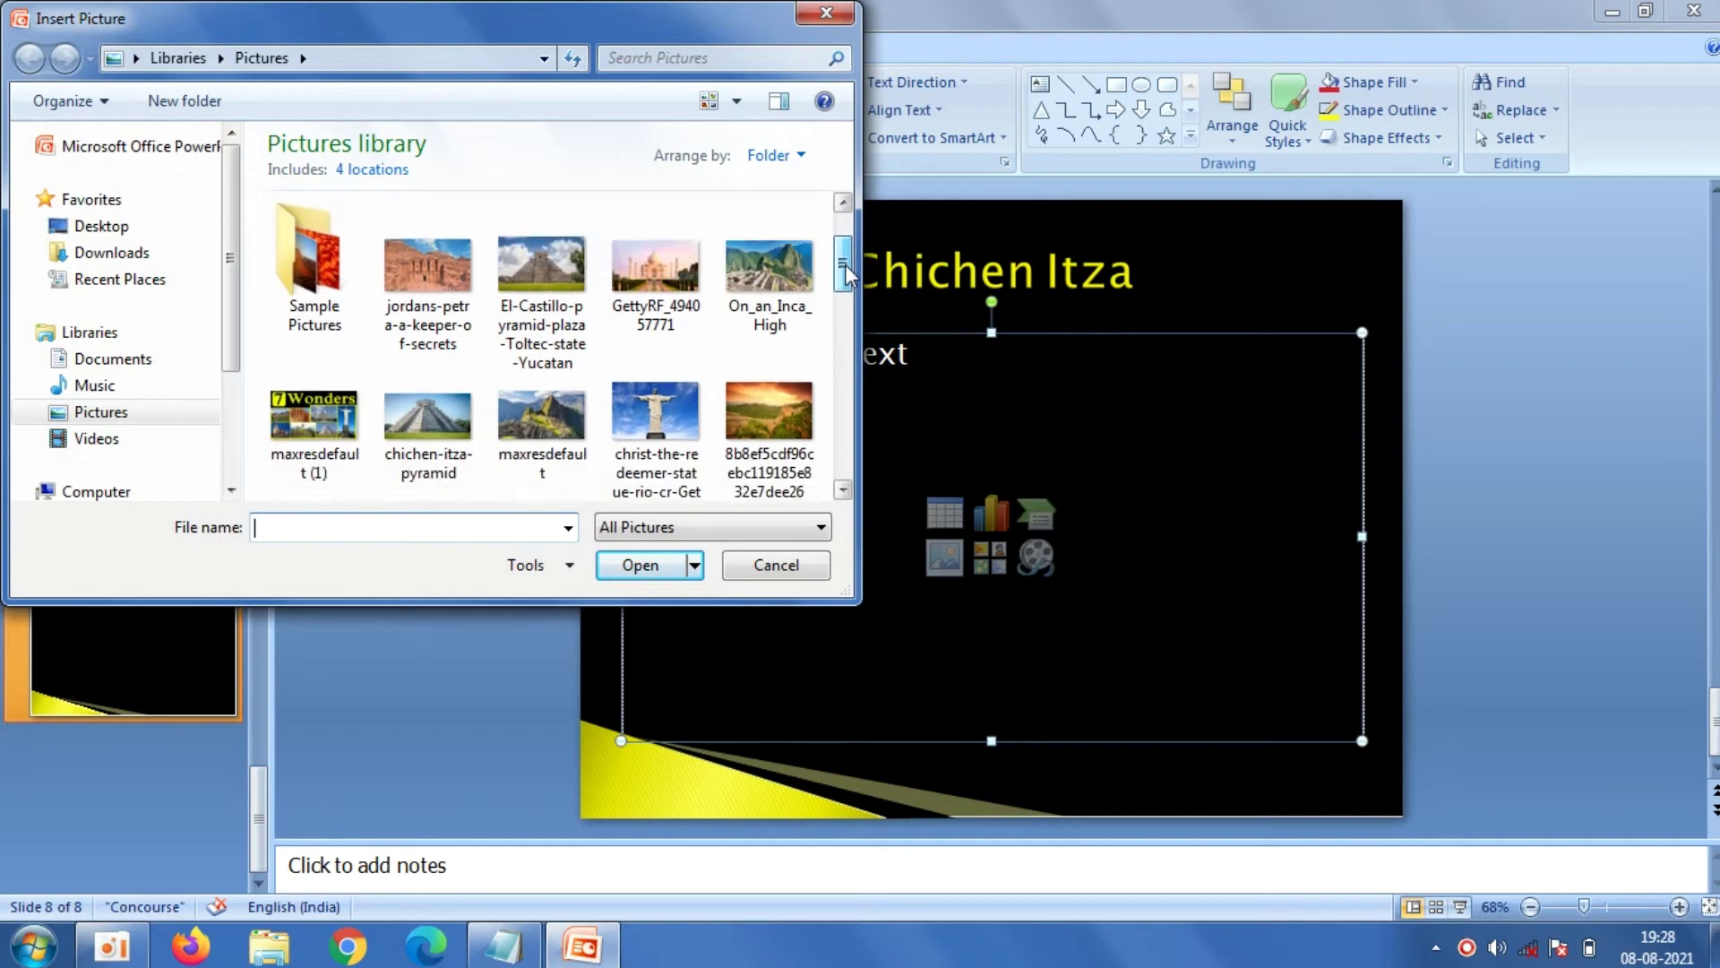
pyautogui.click(426, 430)
pyautogui.click(639, 565)
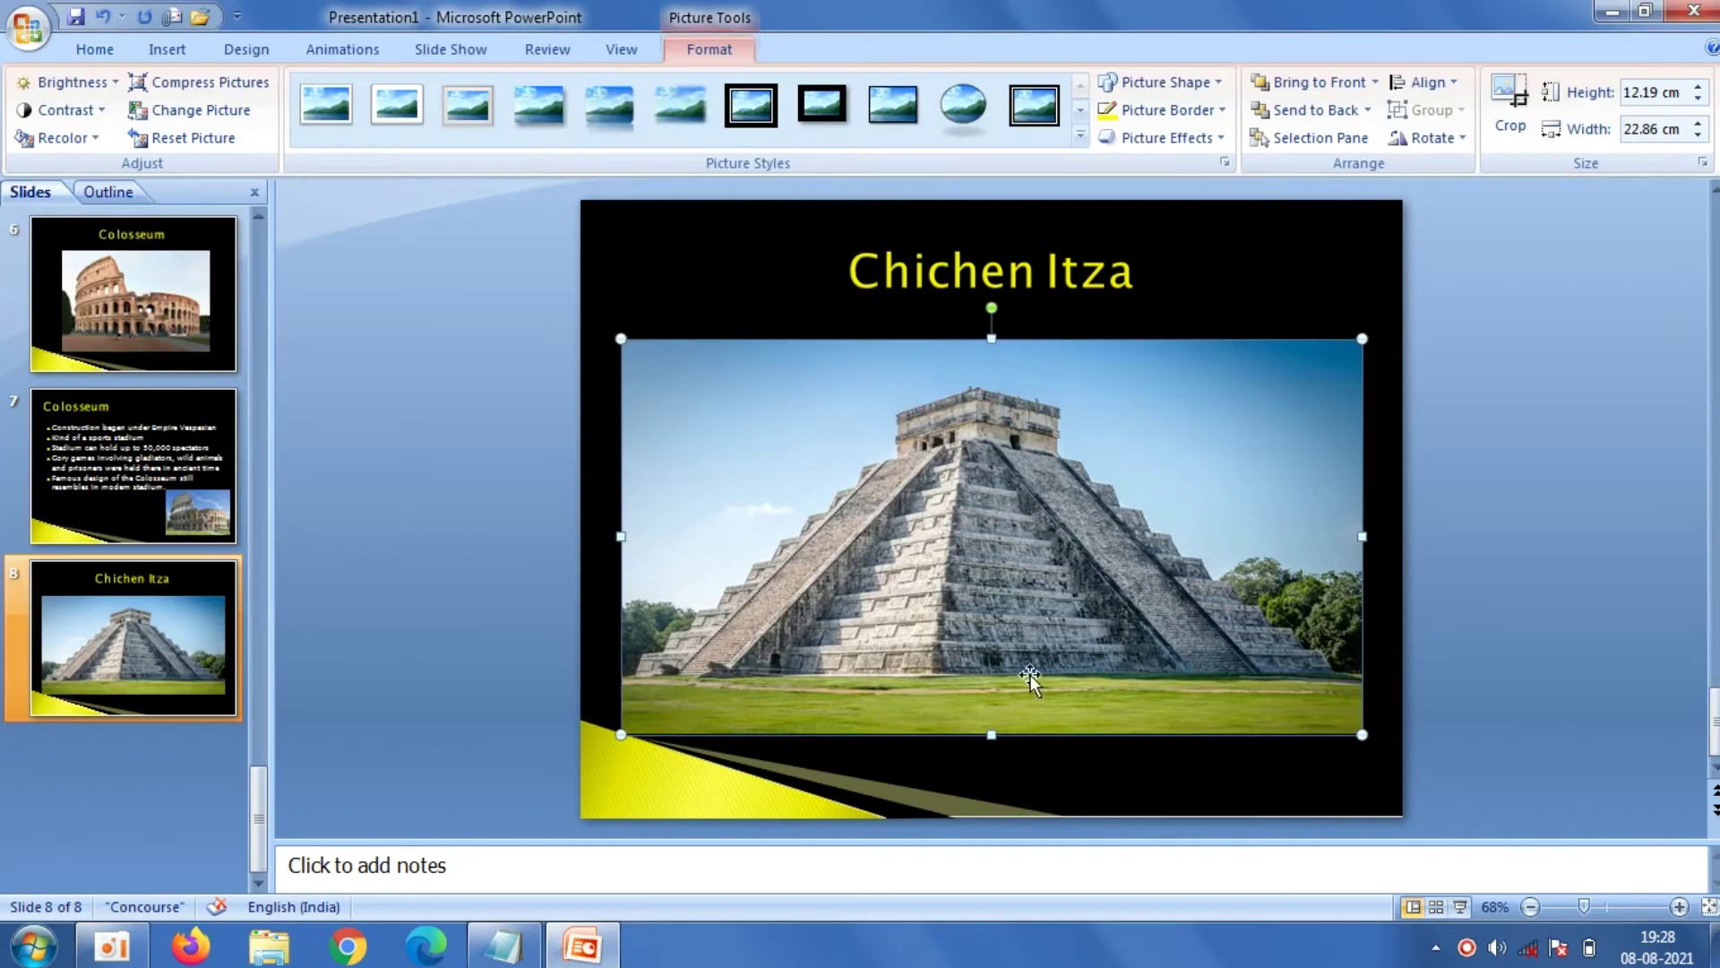
pyautogui.moveTo(620, 537); pyautogui.dragTo(644, 537)
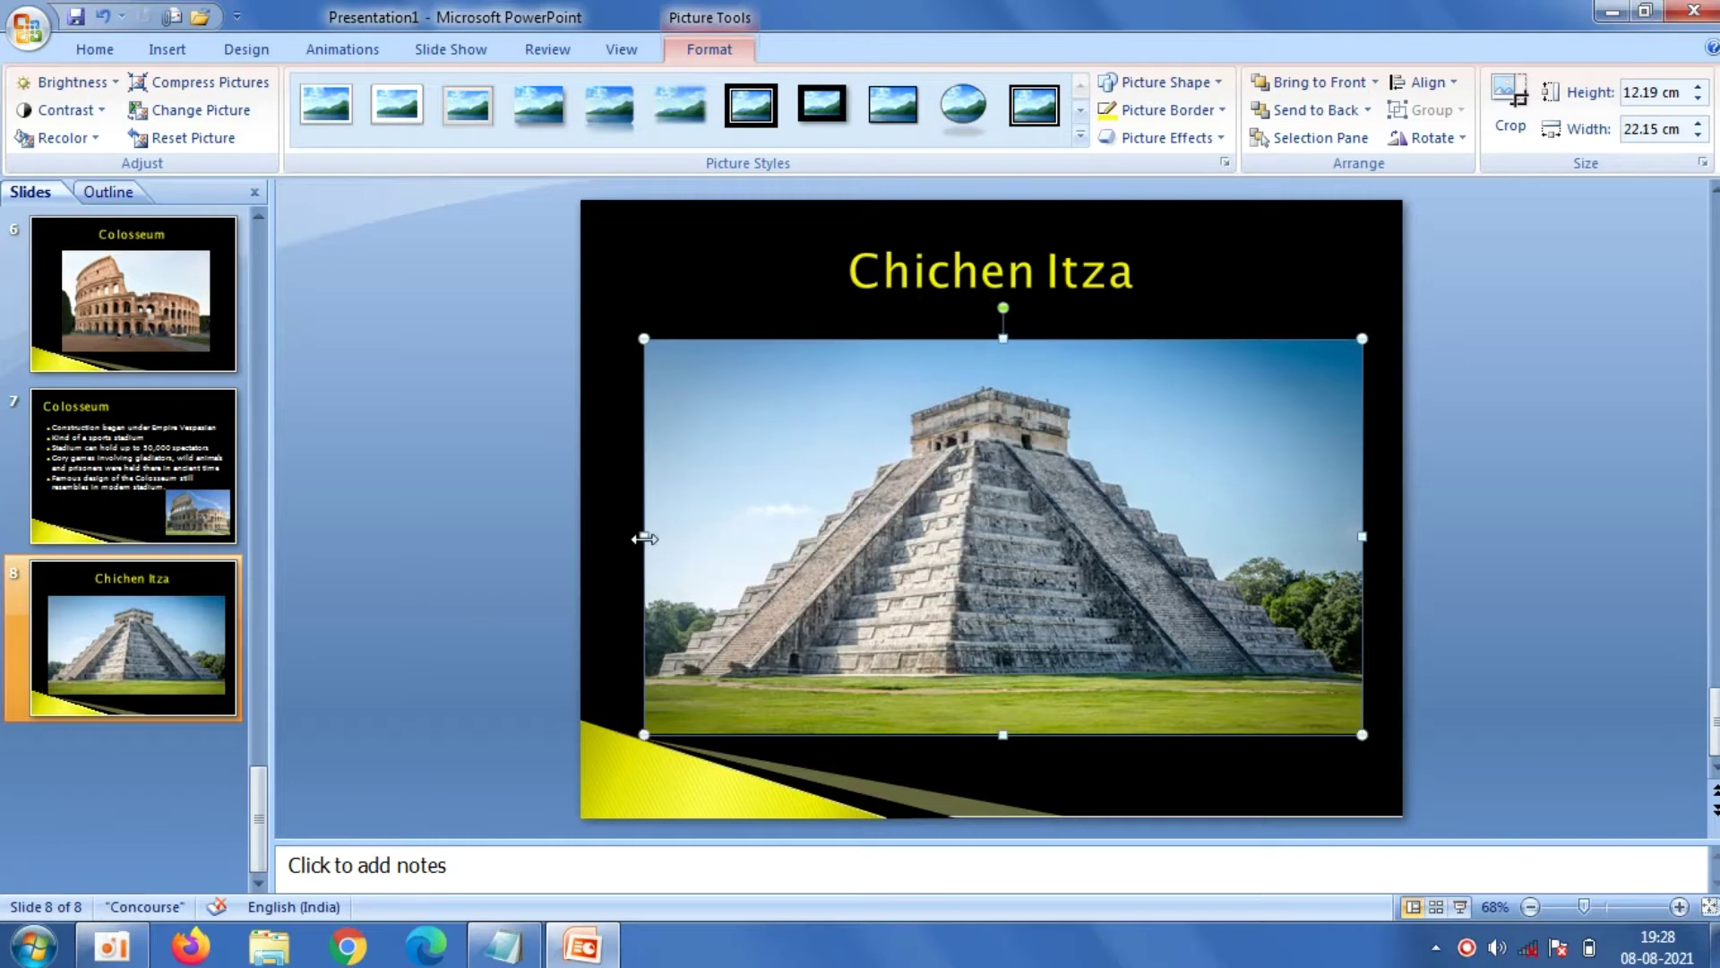
pyautogui.moveTo(1361, 533); pyautogui.dragTo(1344, 534)
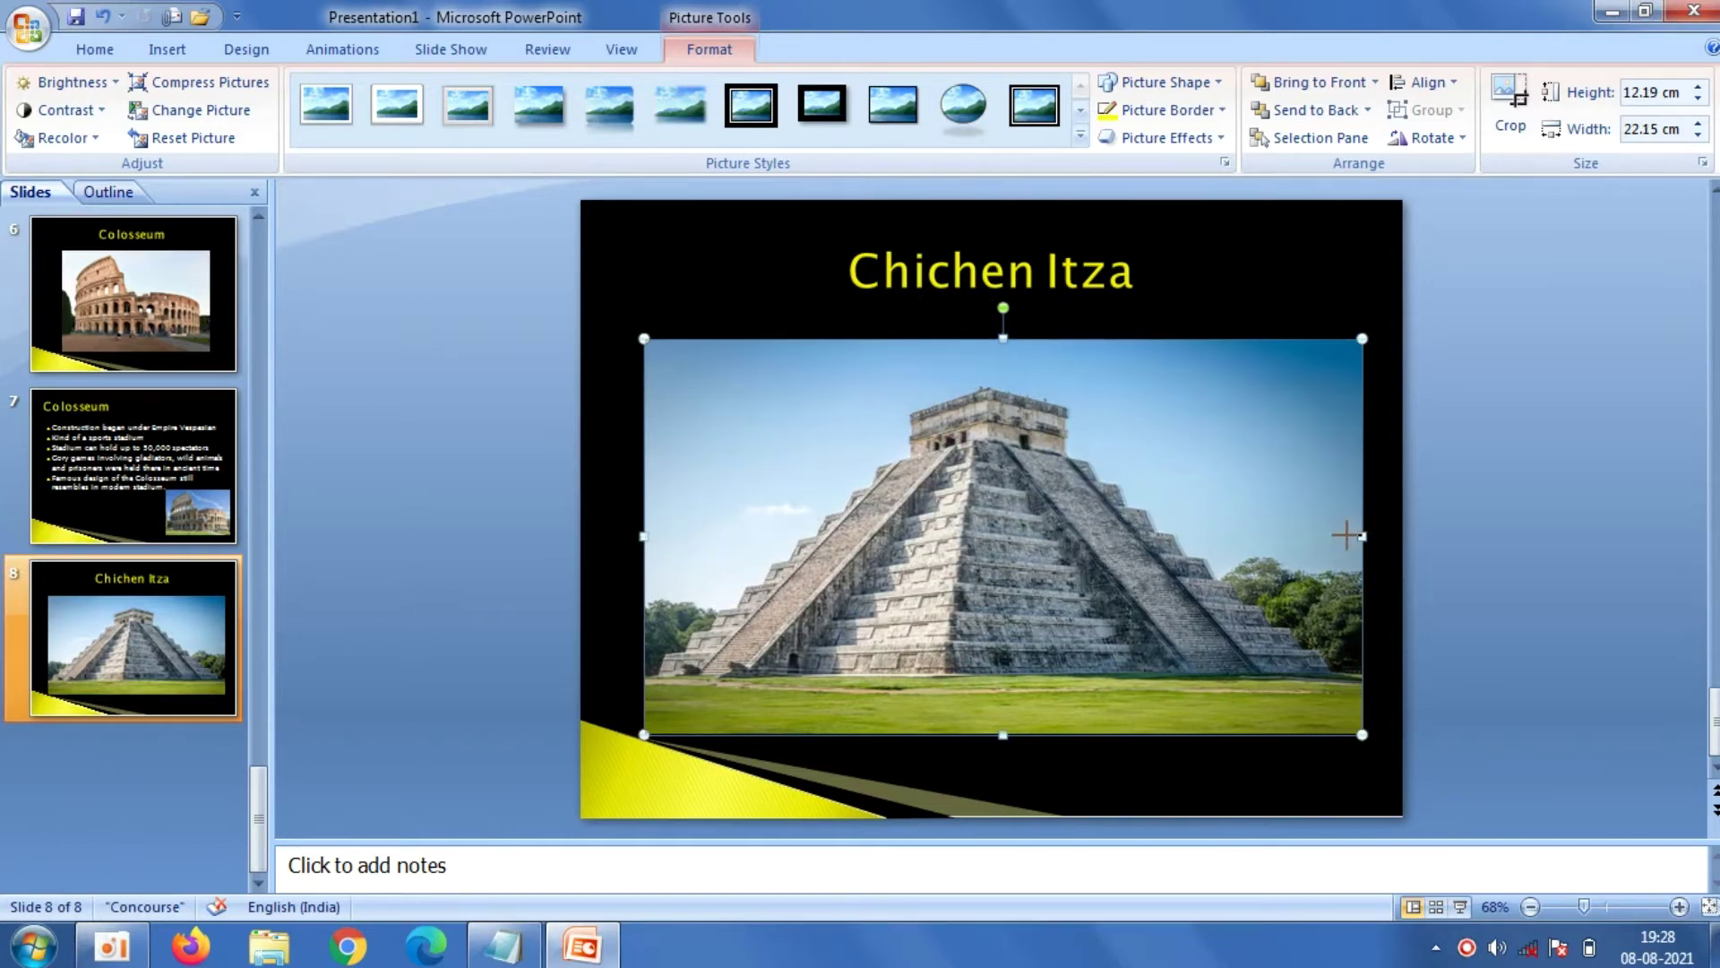
pyautogui.click(469, 412)
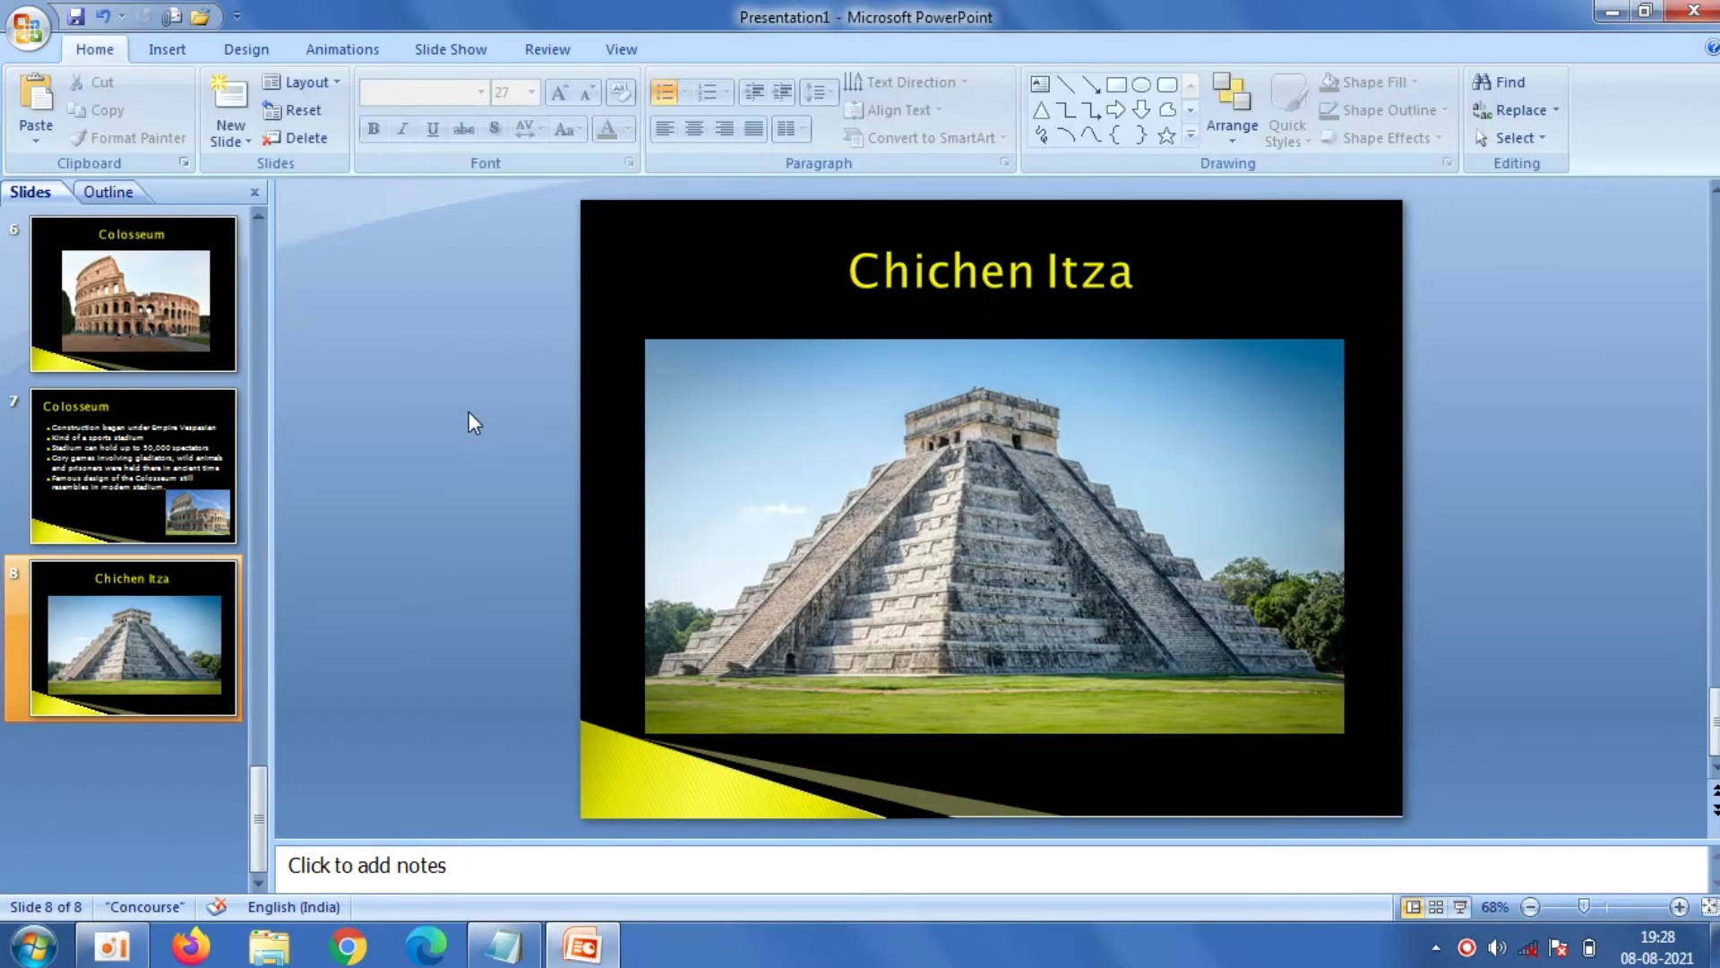
# Add Title and Content slide 9 titled 'Chichen Itza' with diamond body bullets
pyautogui.click(230, 142)
pyautogui.click(427, 276)
pyautogui.click(685, 251)
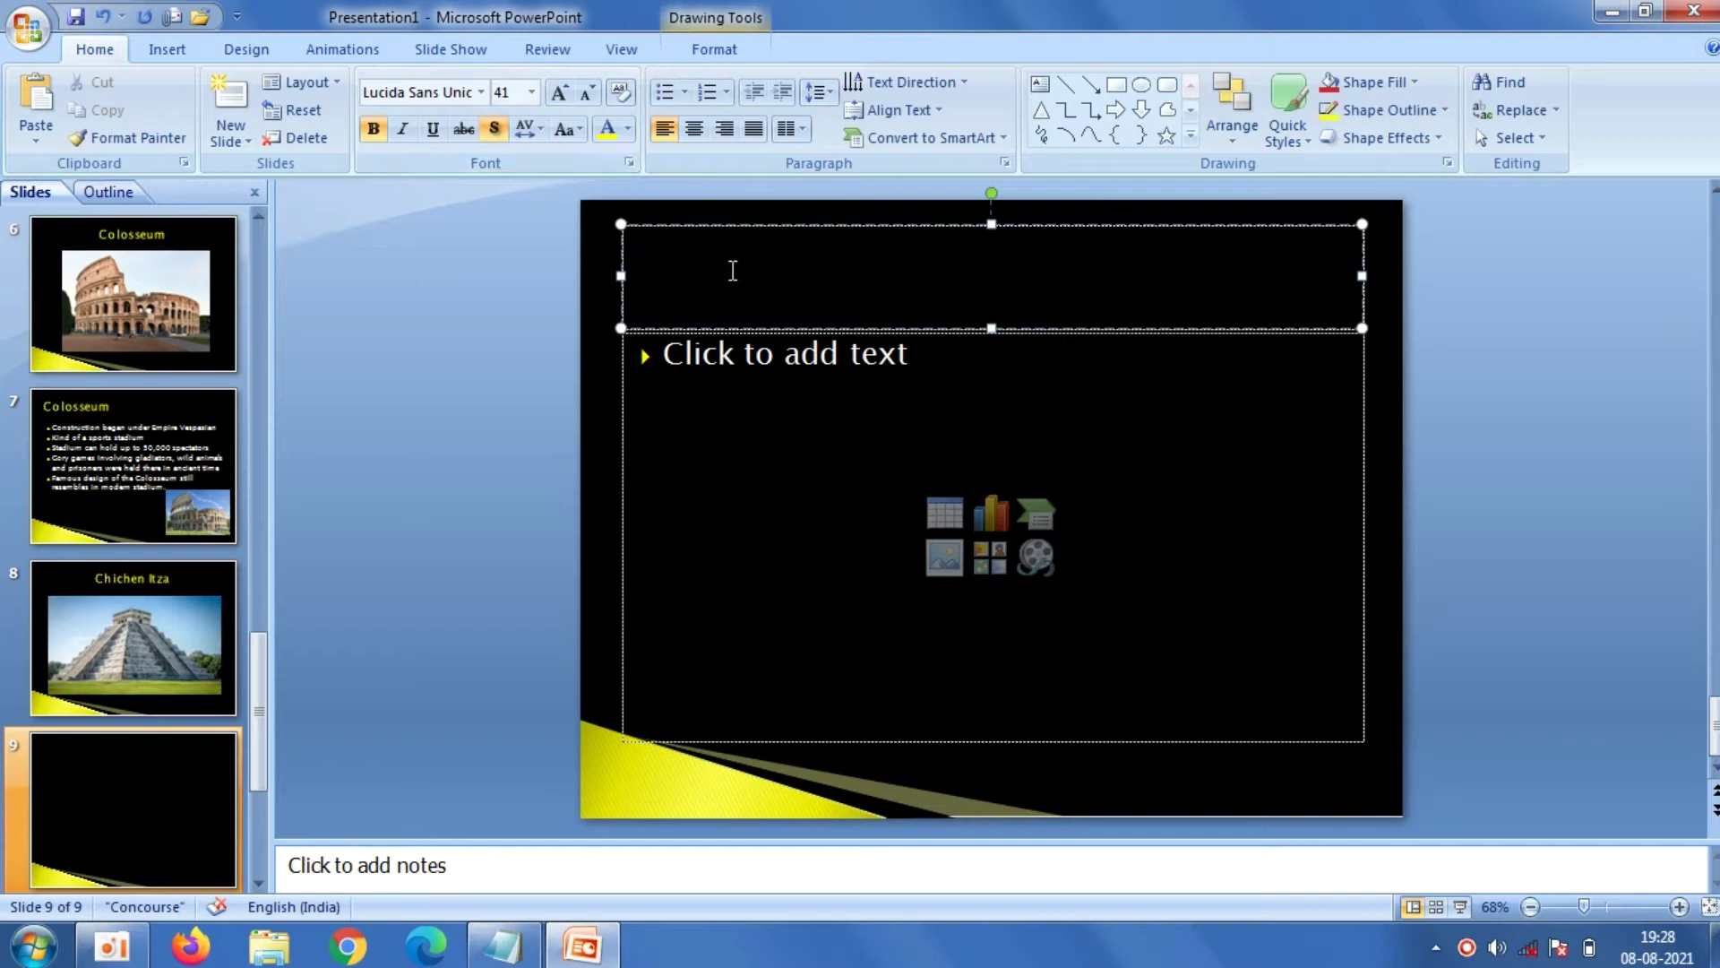
pyautogui.rightClick(730, 265)
pyautogui.click(796, 341)
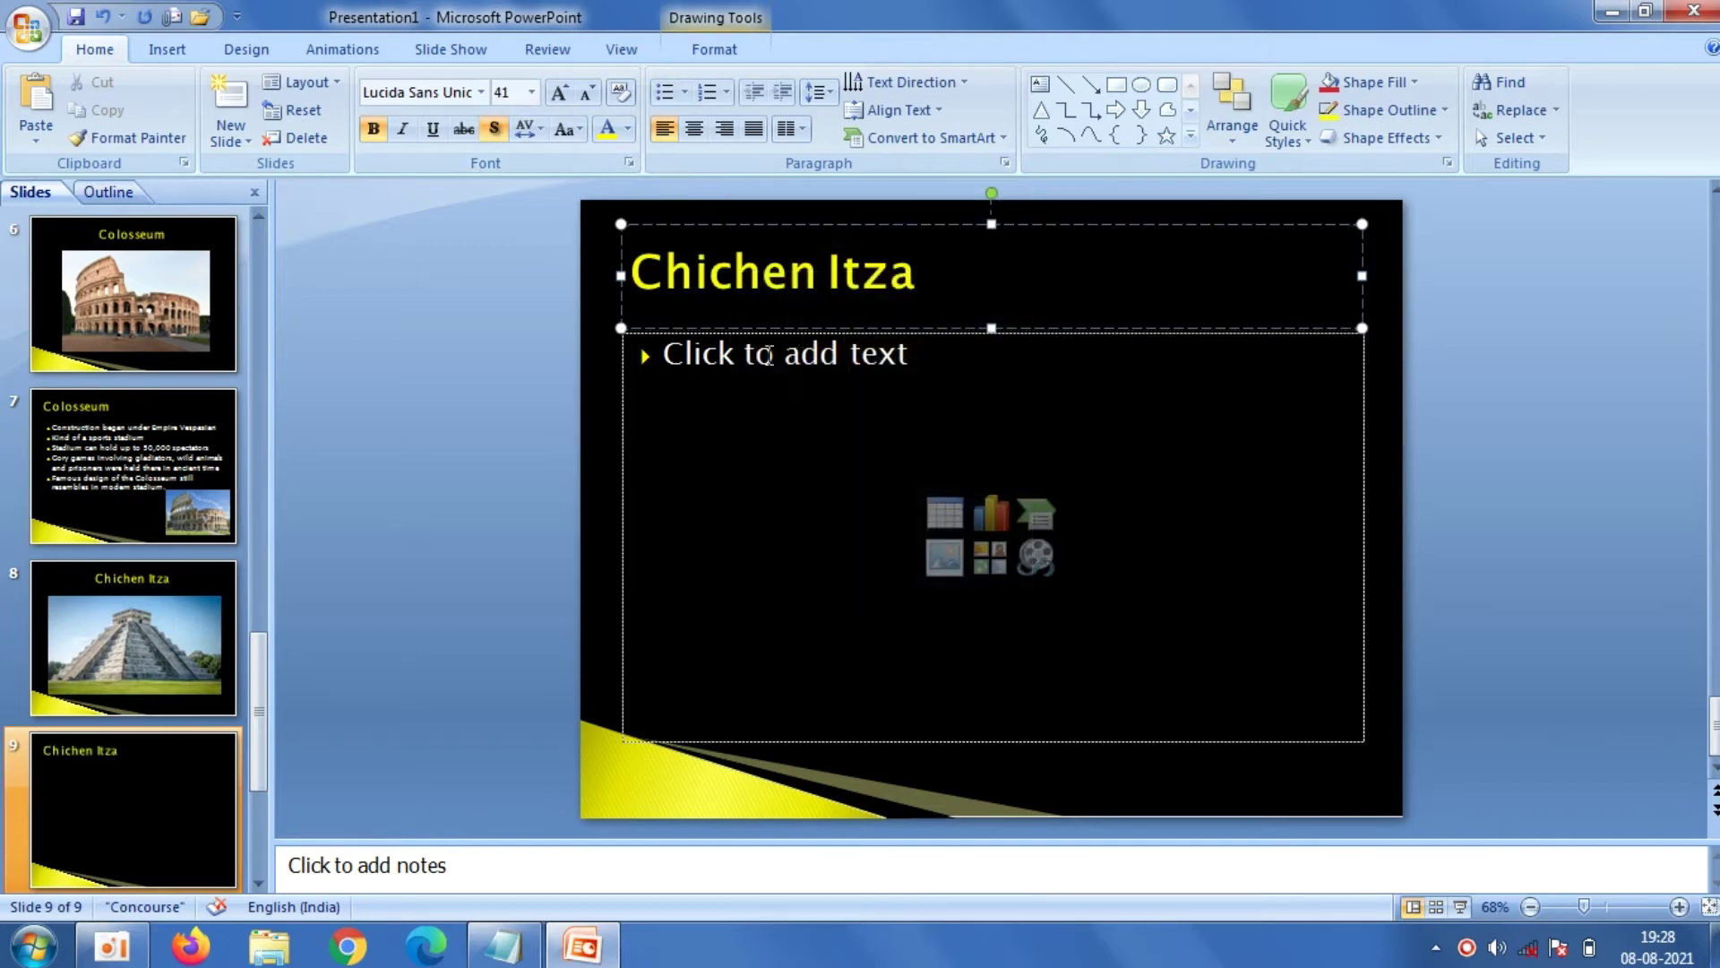
pyautogui.click(714, 378)
pyautogui.click(685, 91)
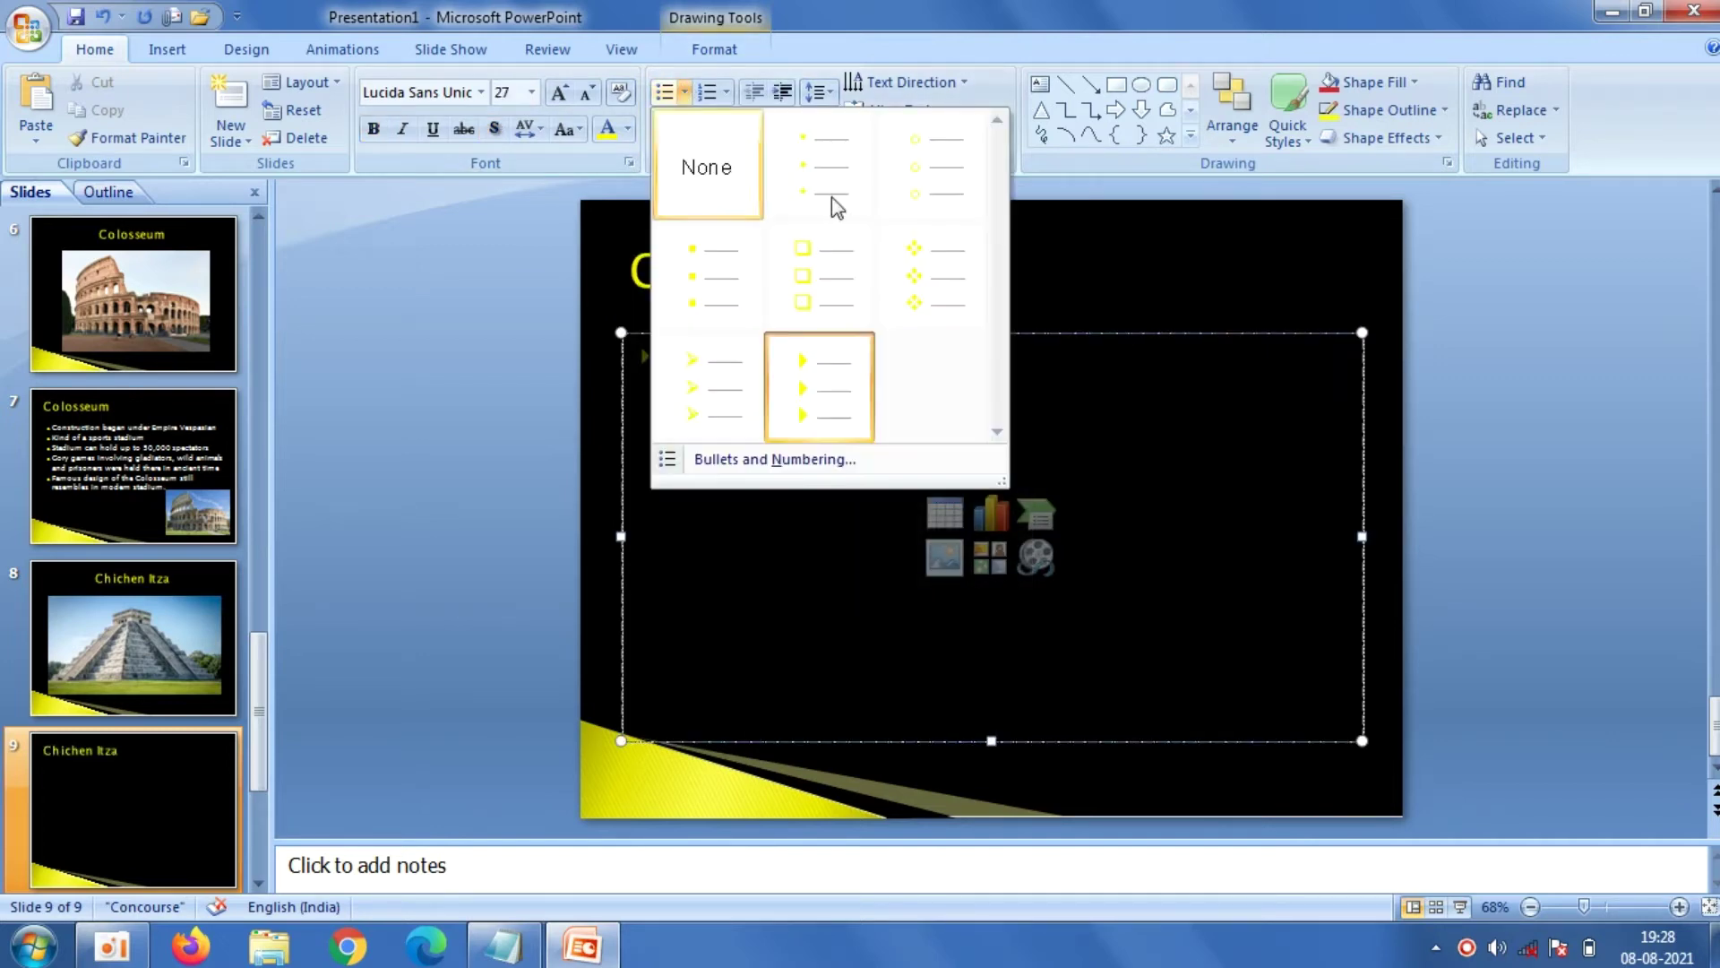
pyautogui.click(884, 266)
# Copy the five Chichen Itza facts from Notepad and paste them as bullet points
pyautogui.click(502, 945)
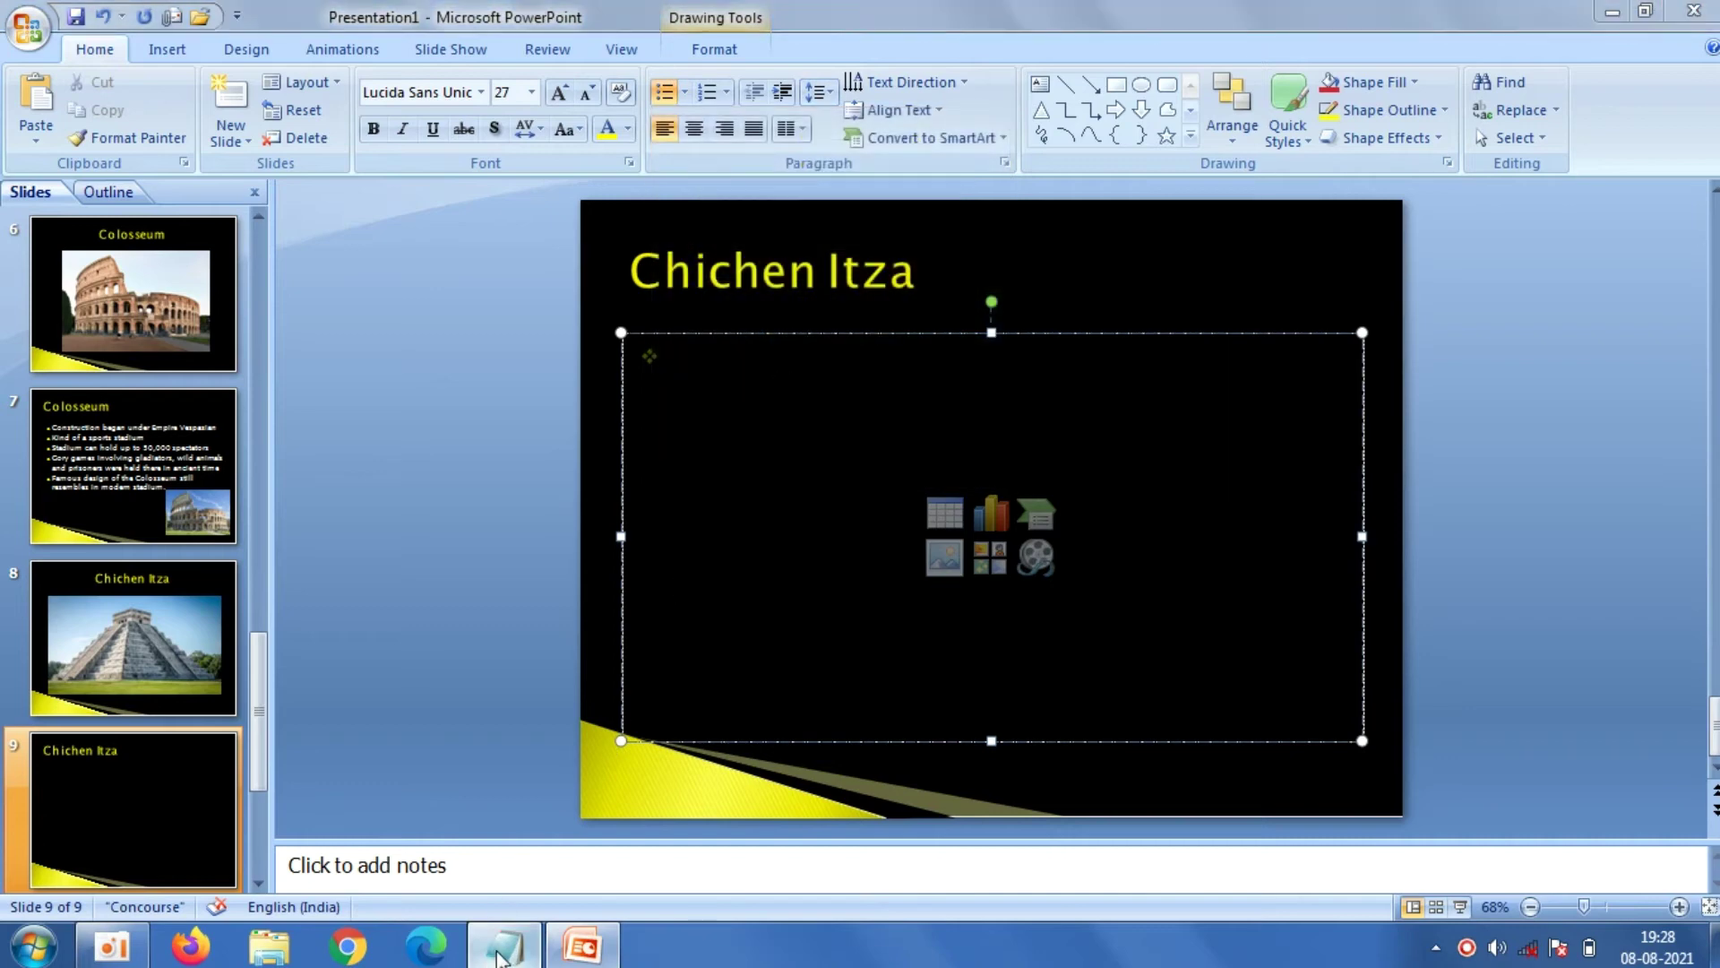
pyautogui.moveTo(1161, 374); pyautogui.dragTo(1159, 429)
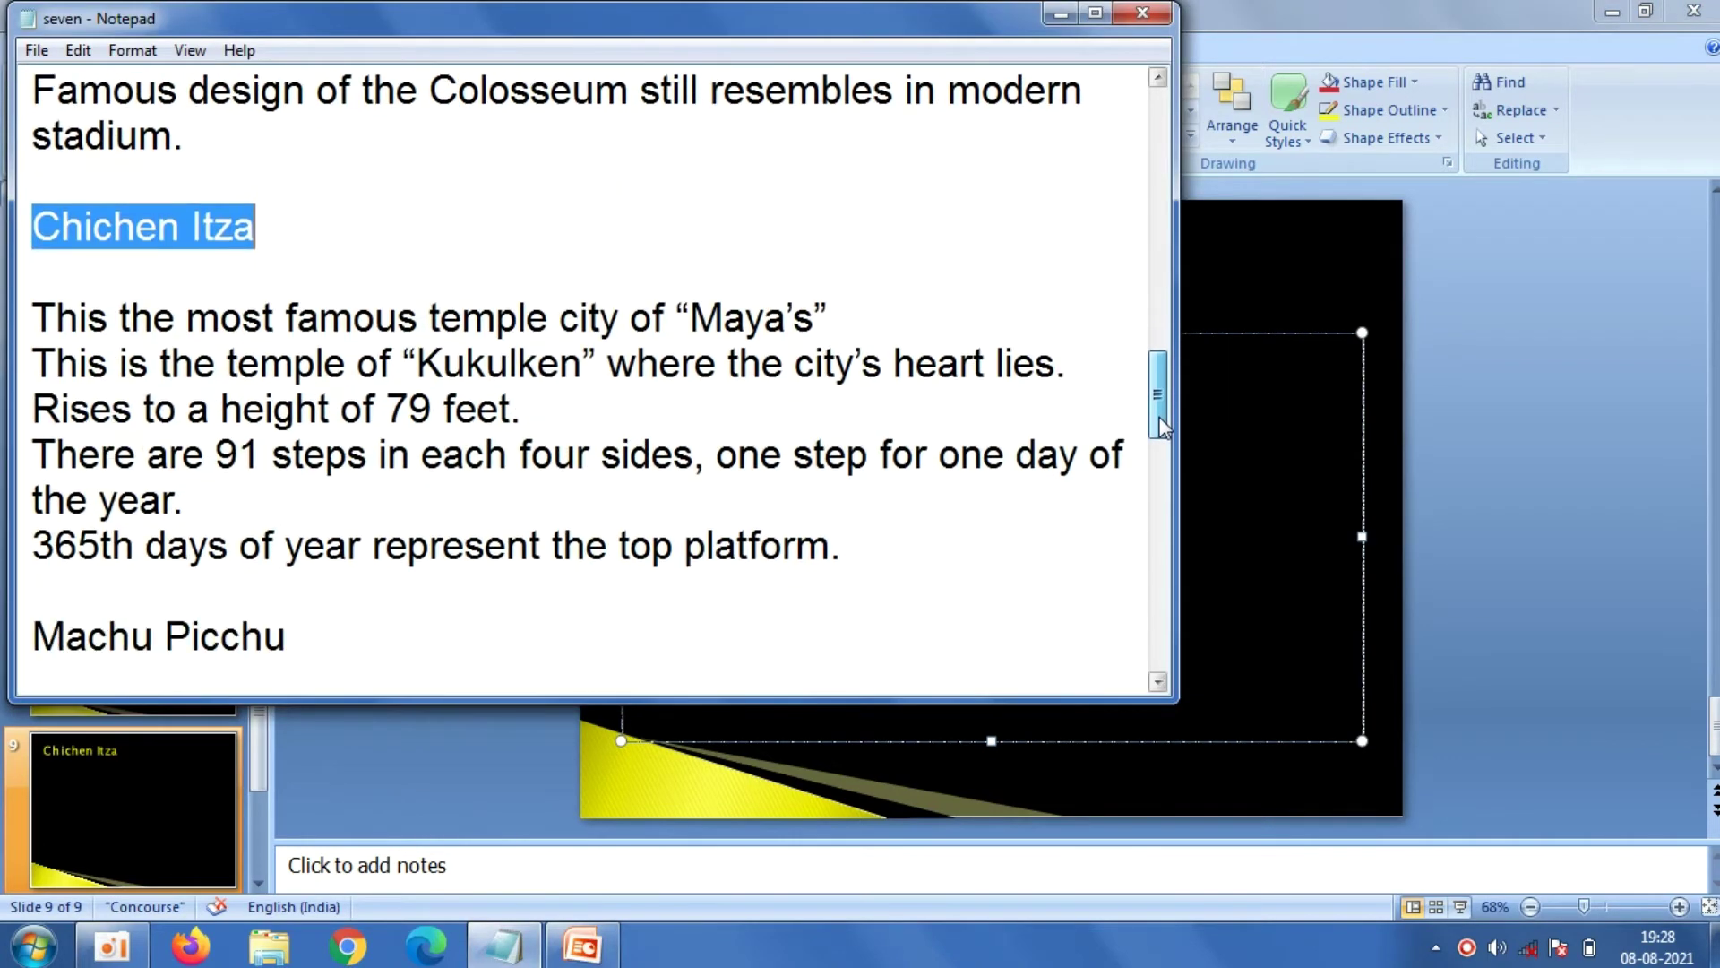
pyautogui.click(857, 455)
pyautogui.moveTo(857, 455); pyautogui.dragTo(32, 226)
pyautogui.rightClick(40, 235)
pyautogui.click(101, 321)
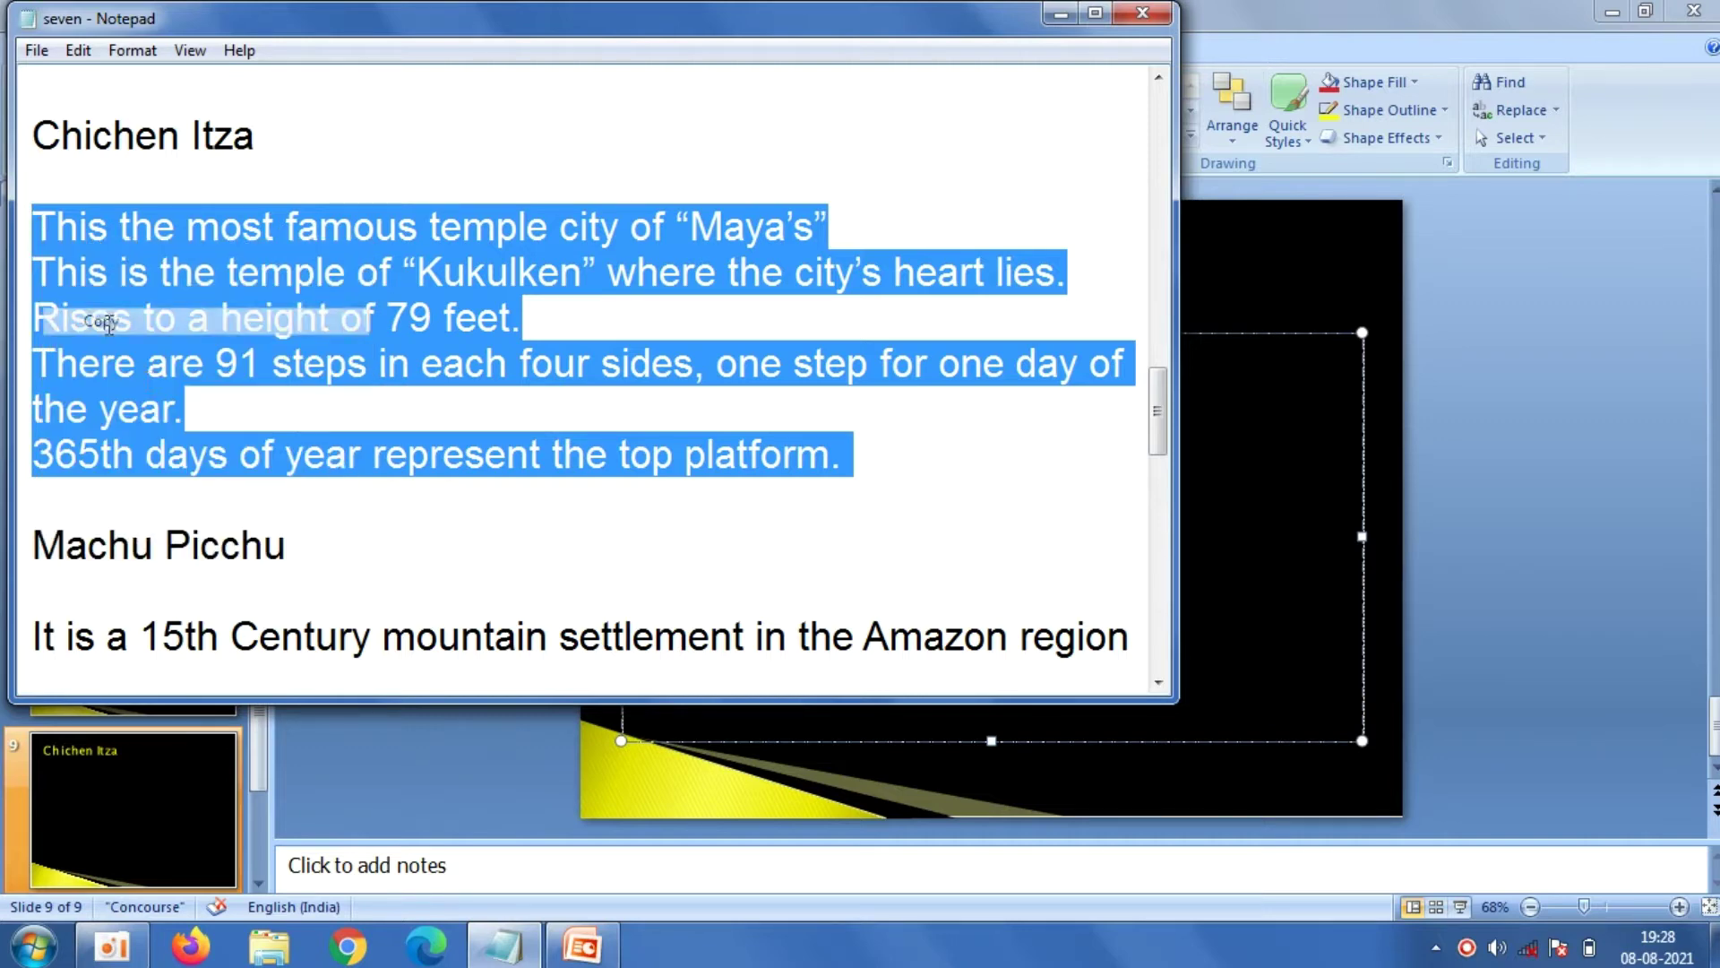
pyautogui.click(401, 777)
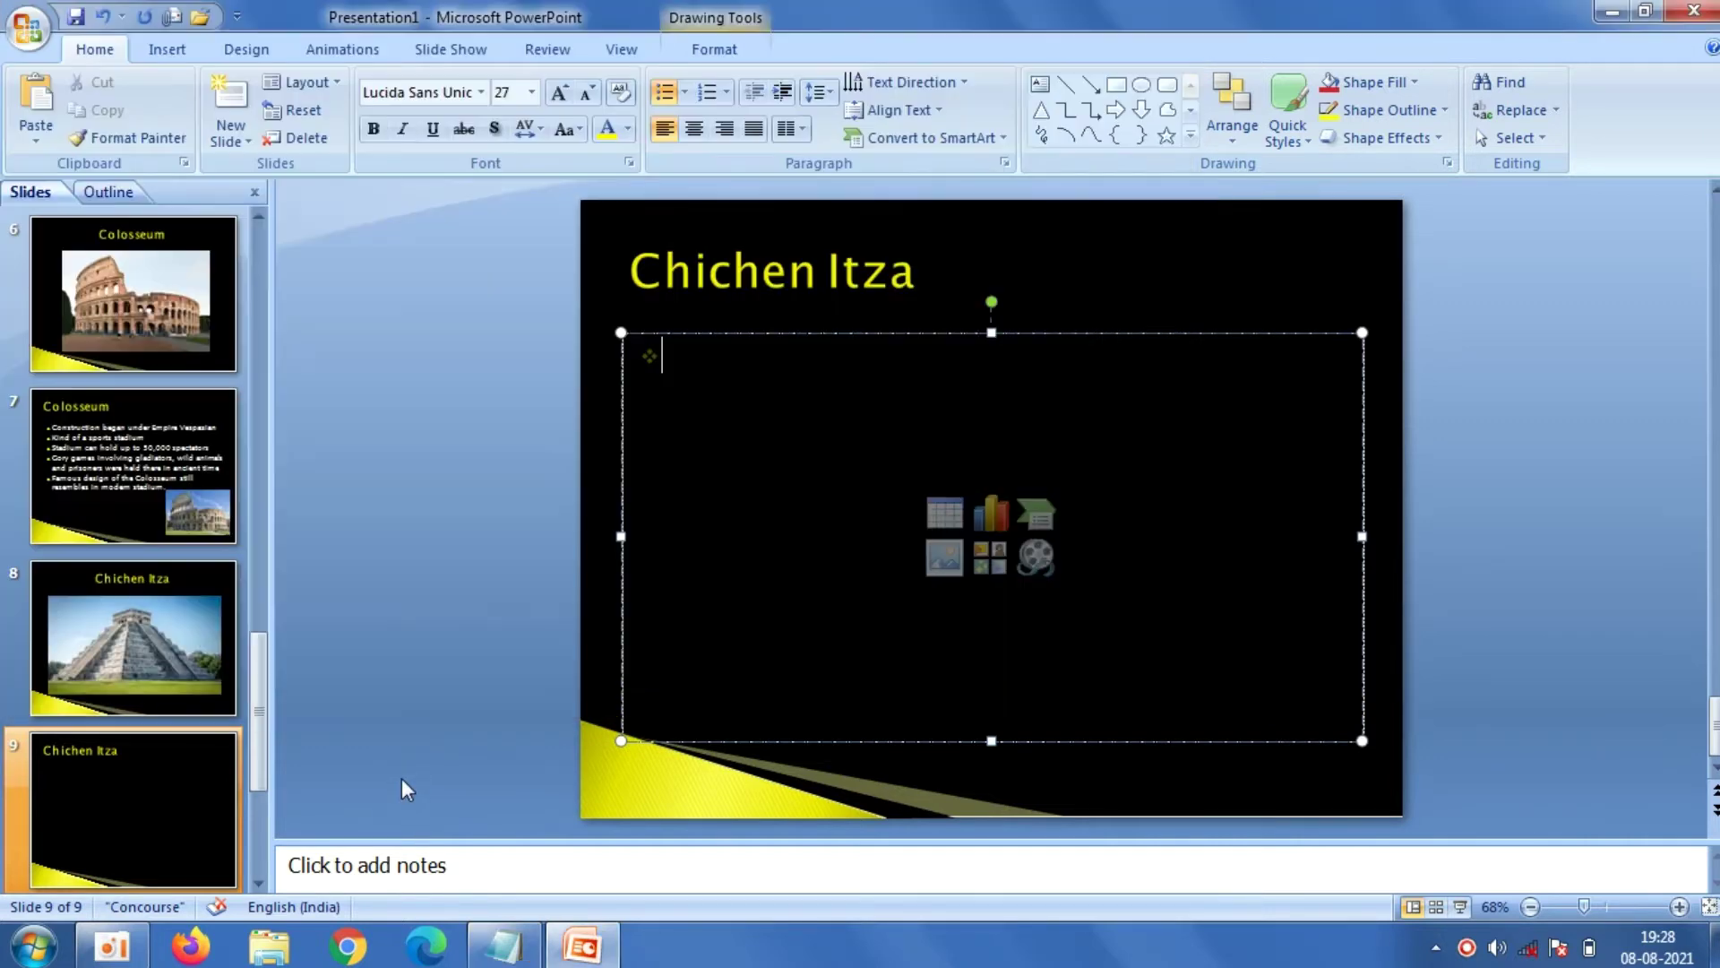
pyautogui.rightClick(736, 392)
pyautogui.click(795, 463)
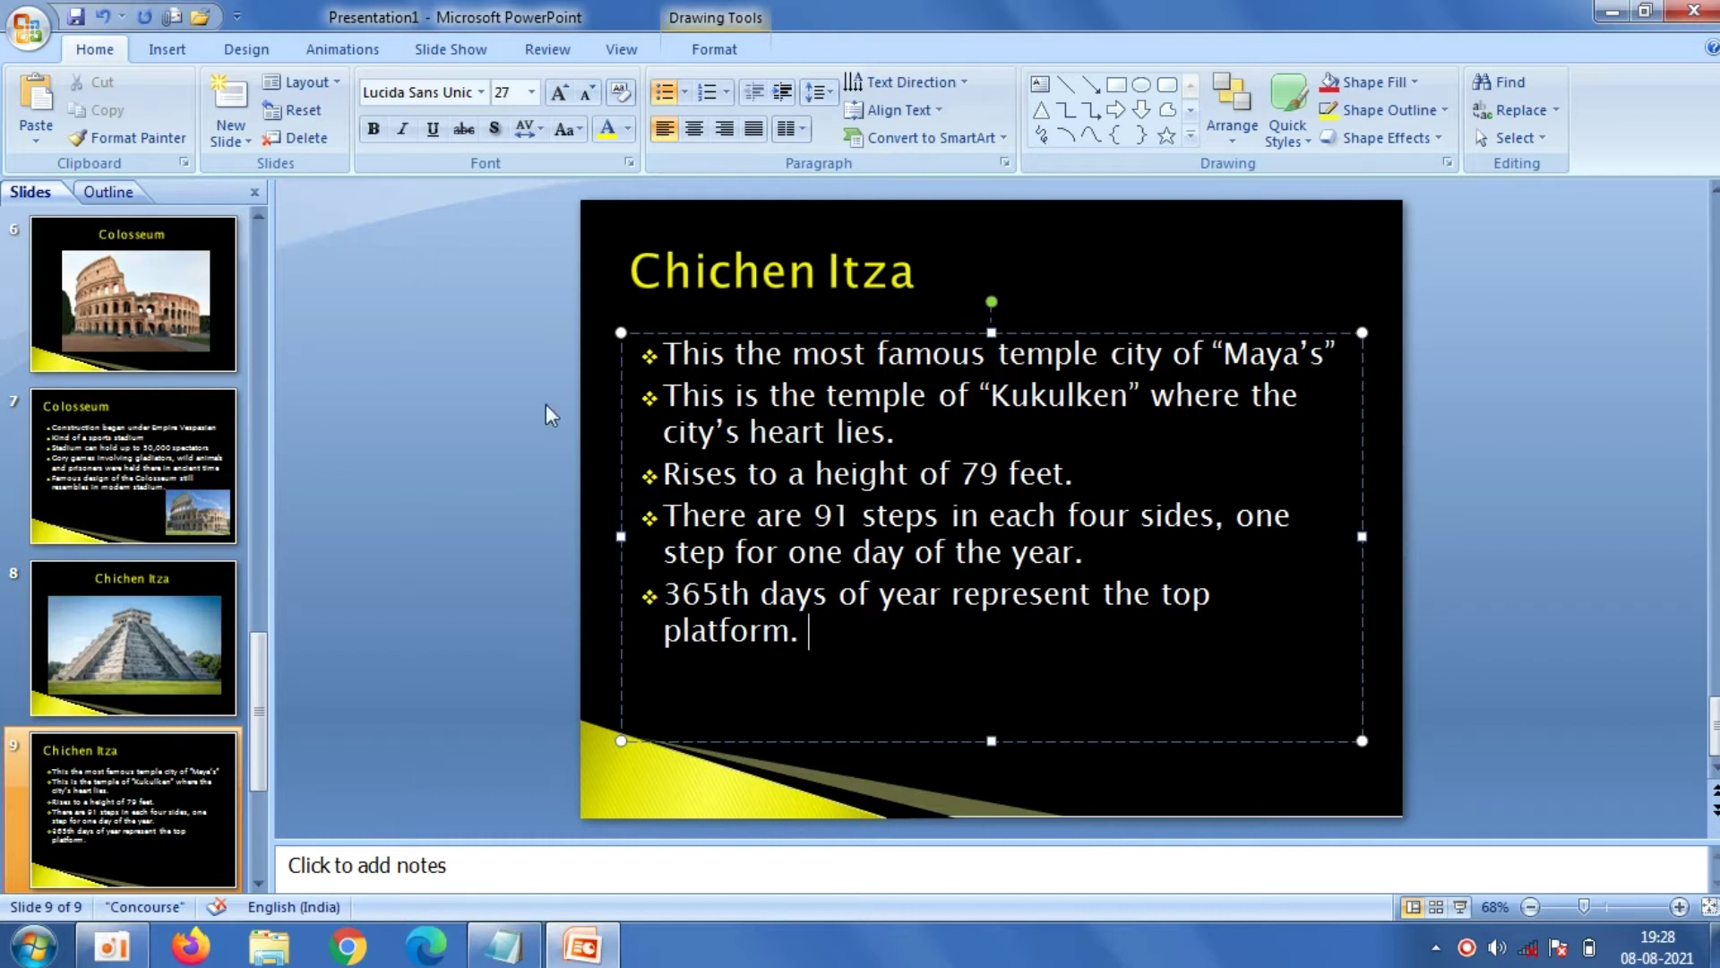
# Raise the title box slightly, then shorten the bullet text box and move it up
pyautogui.click(808, 275)
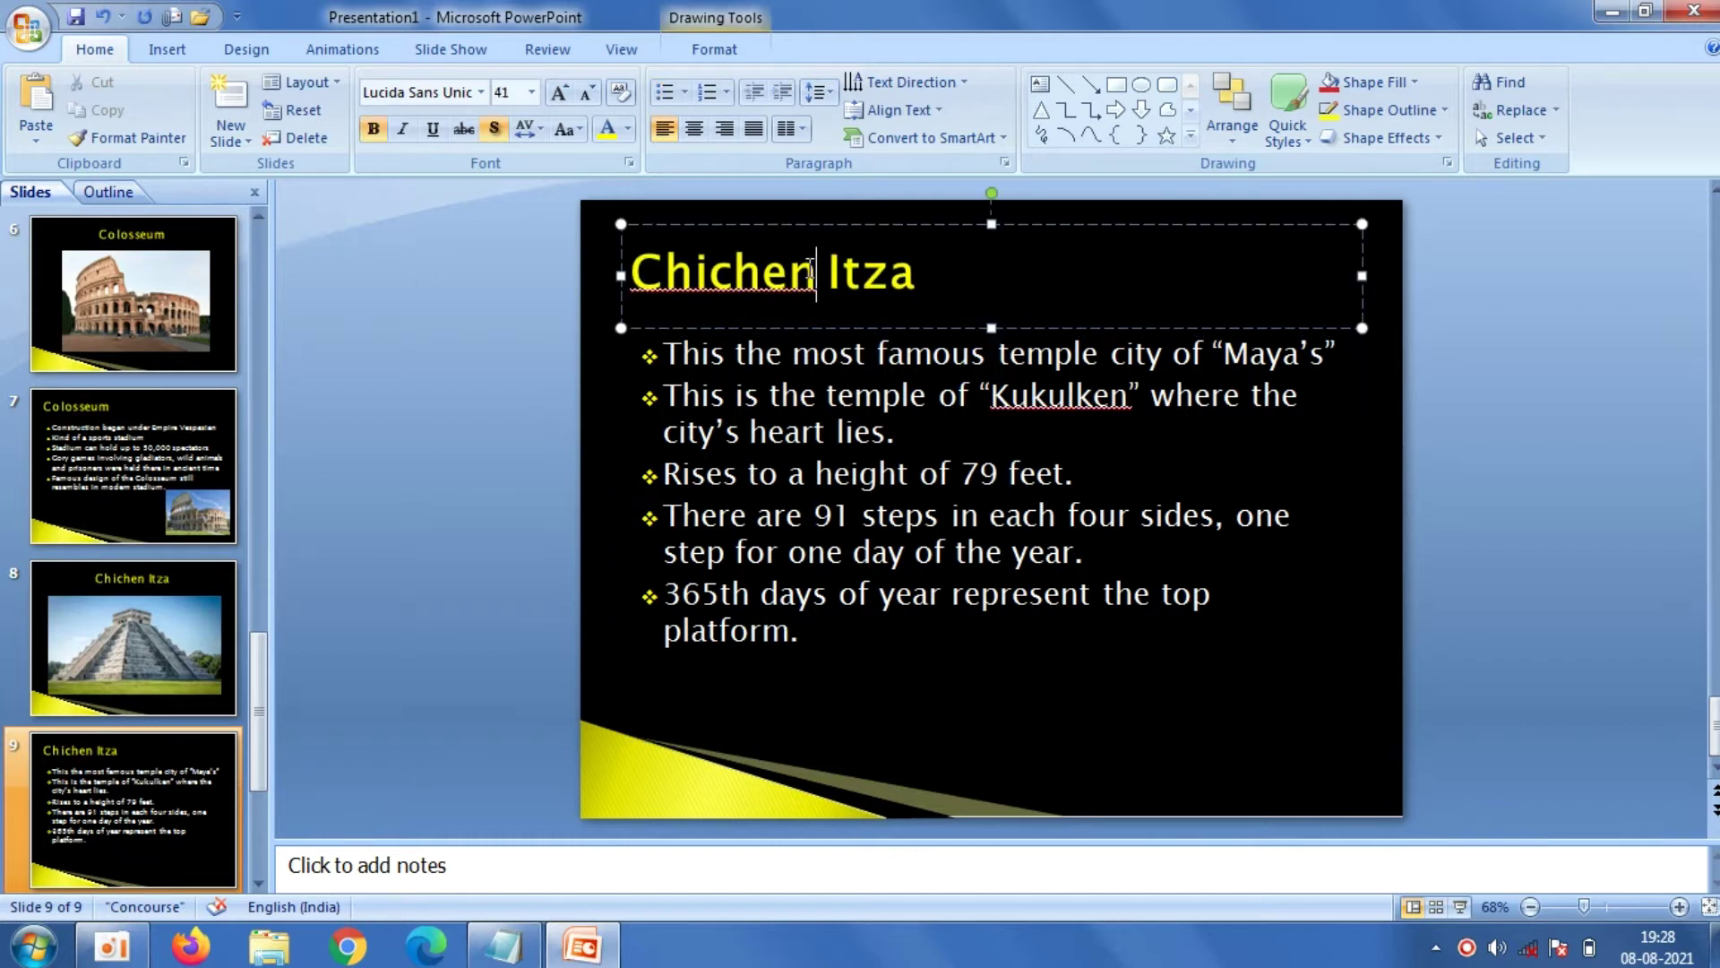
pyautogui.click(988, 226)
pyautogui.moveTo(966, 242); pyautogui.dragTo(966, 229)
pyautogui.click(952, 356)
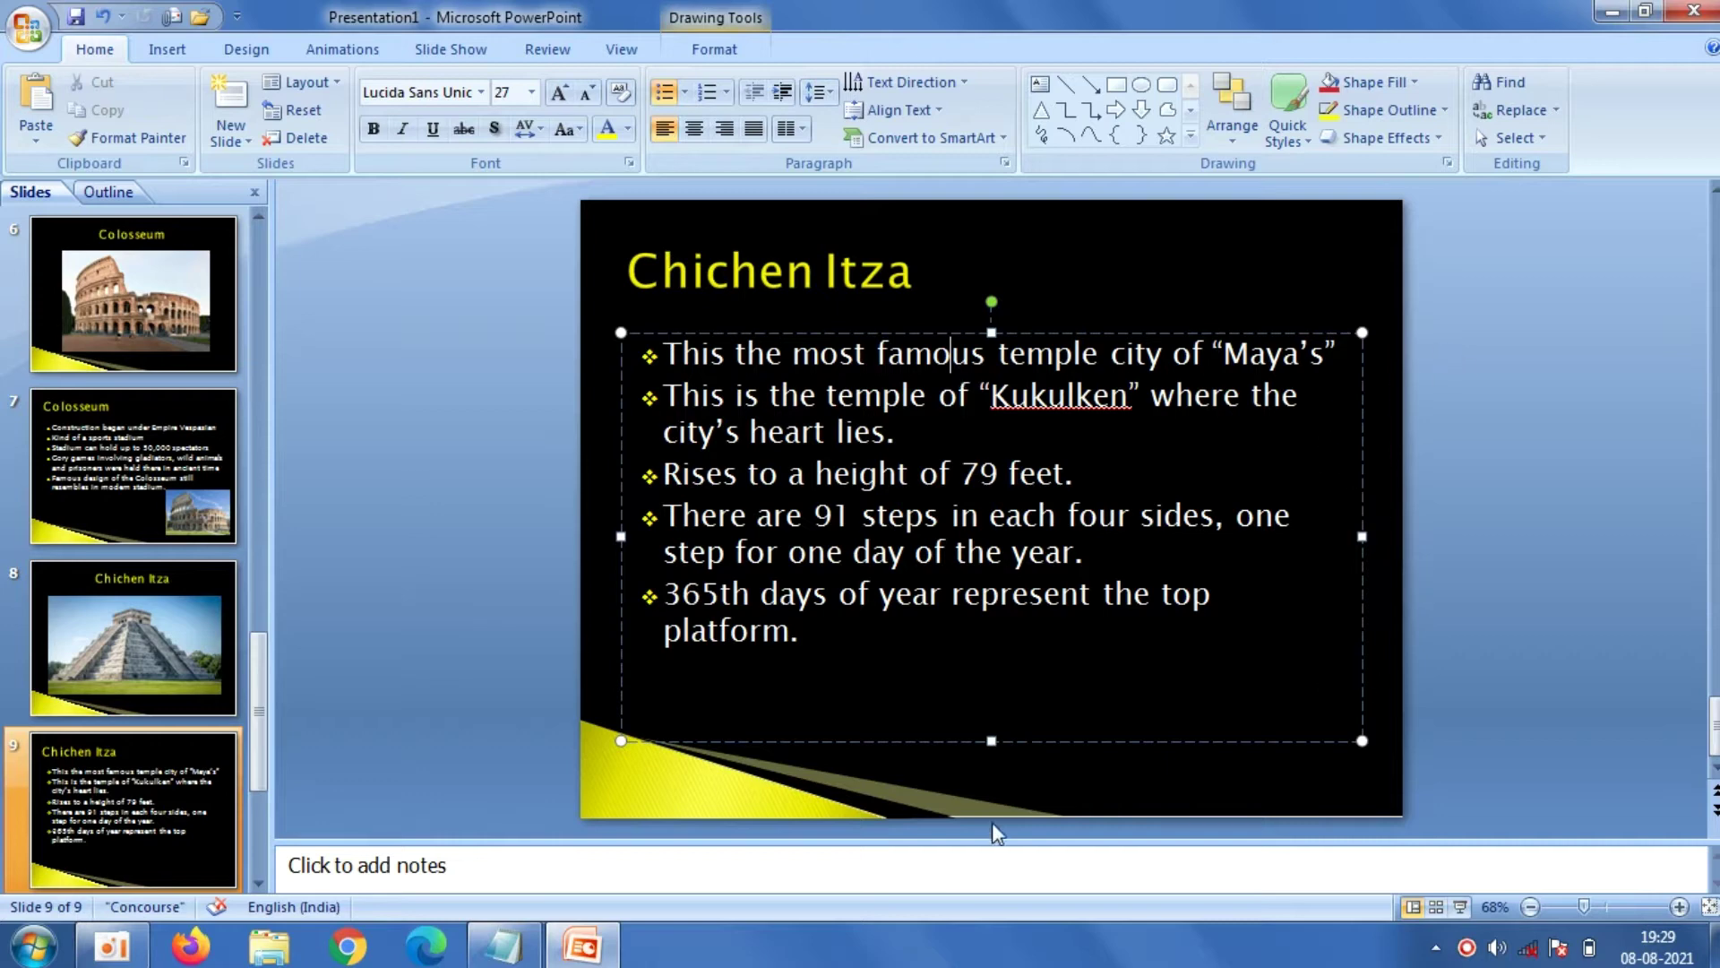
pyautogui.moveTo(992, 740); pyautogui.dragTo(983, 672)
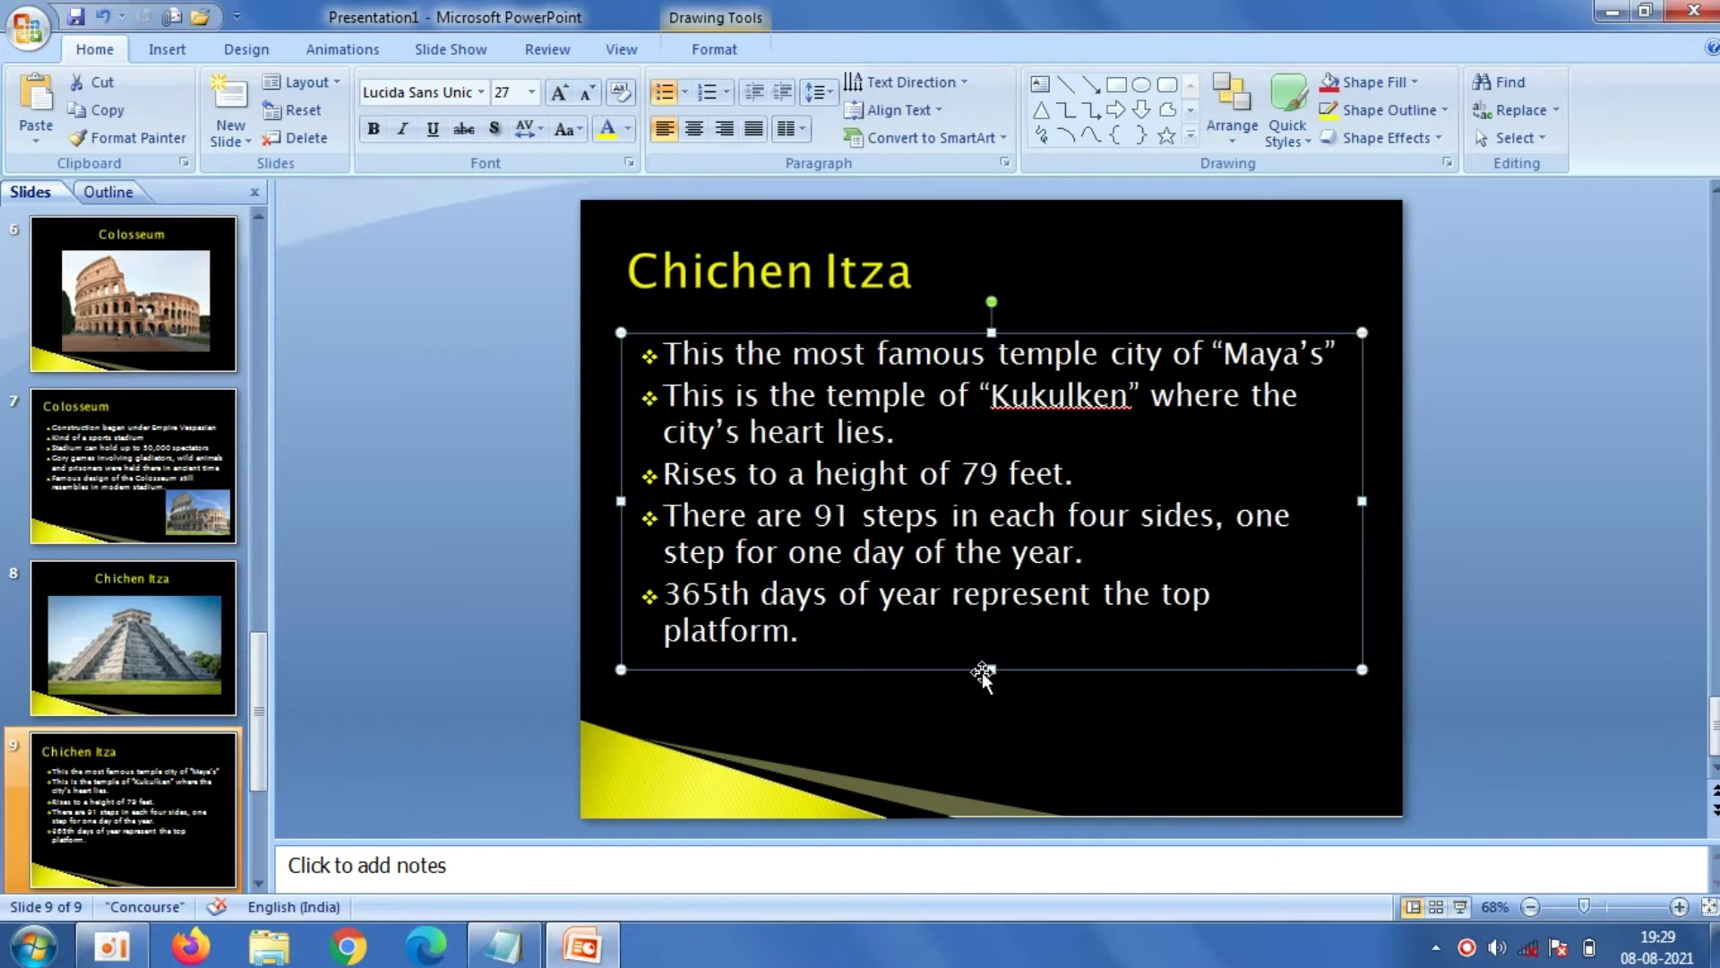
pyautogui.moveTo(909, 333); pyautogui.dragTo(906, 315)
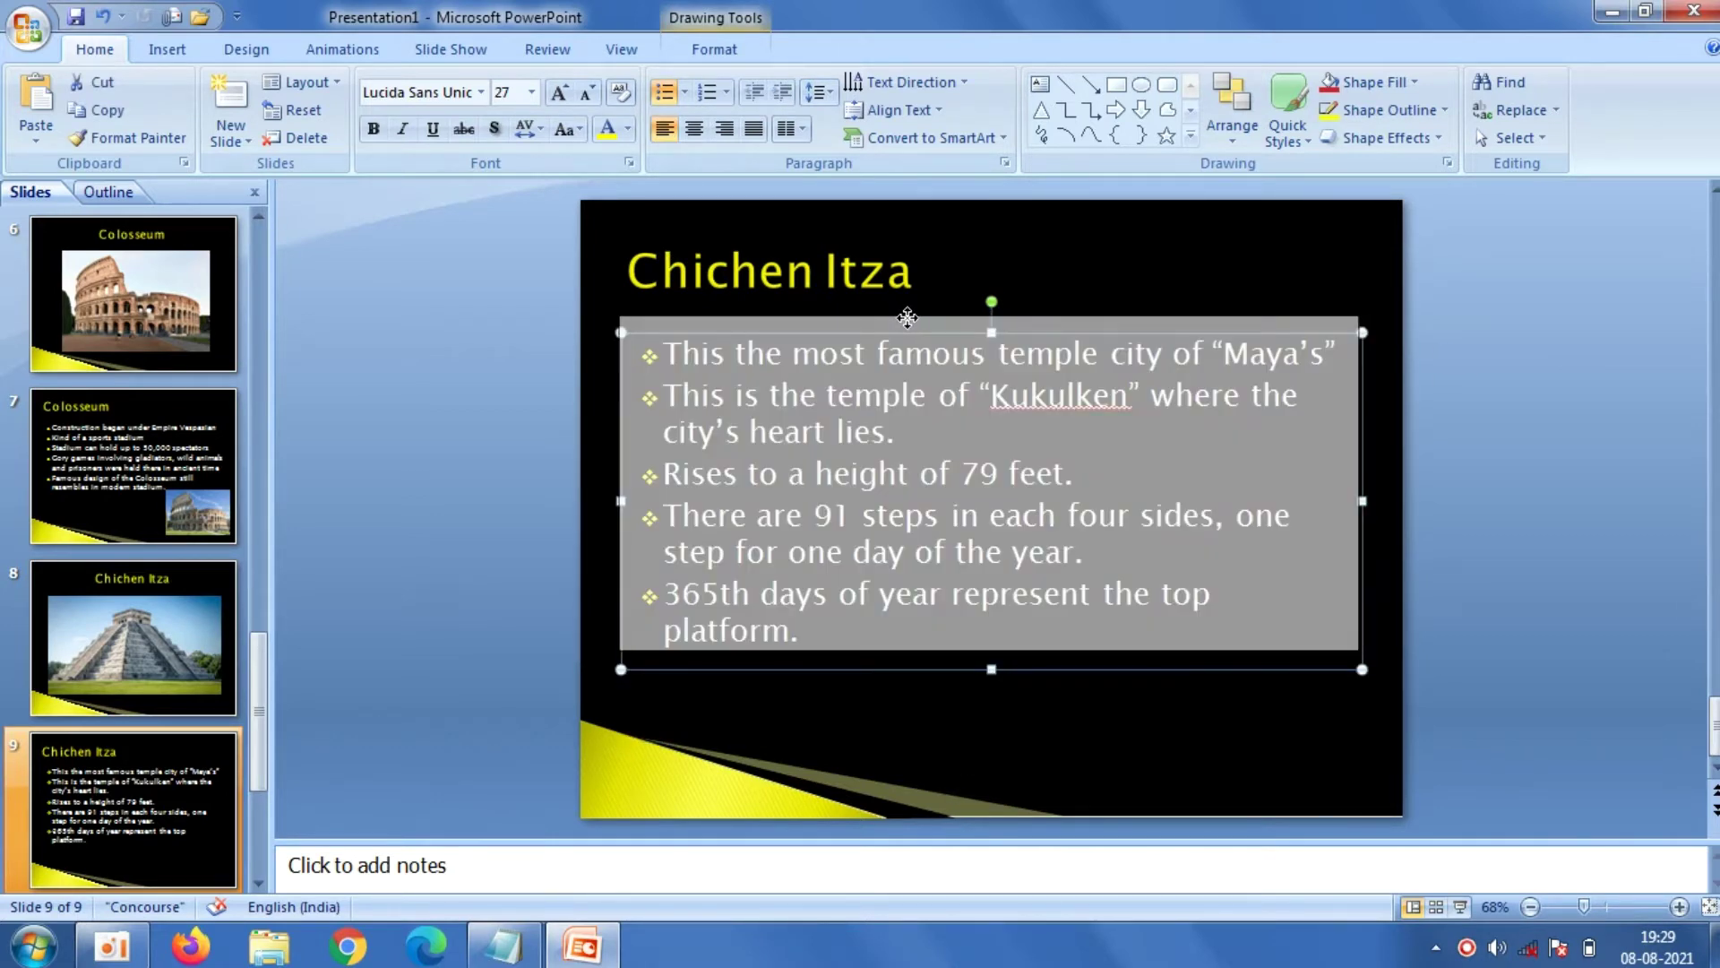
pyautogui.click(467, 345)
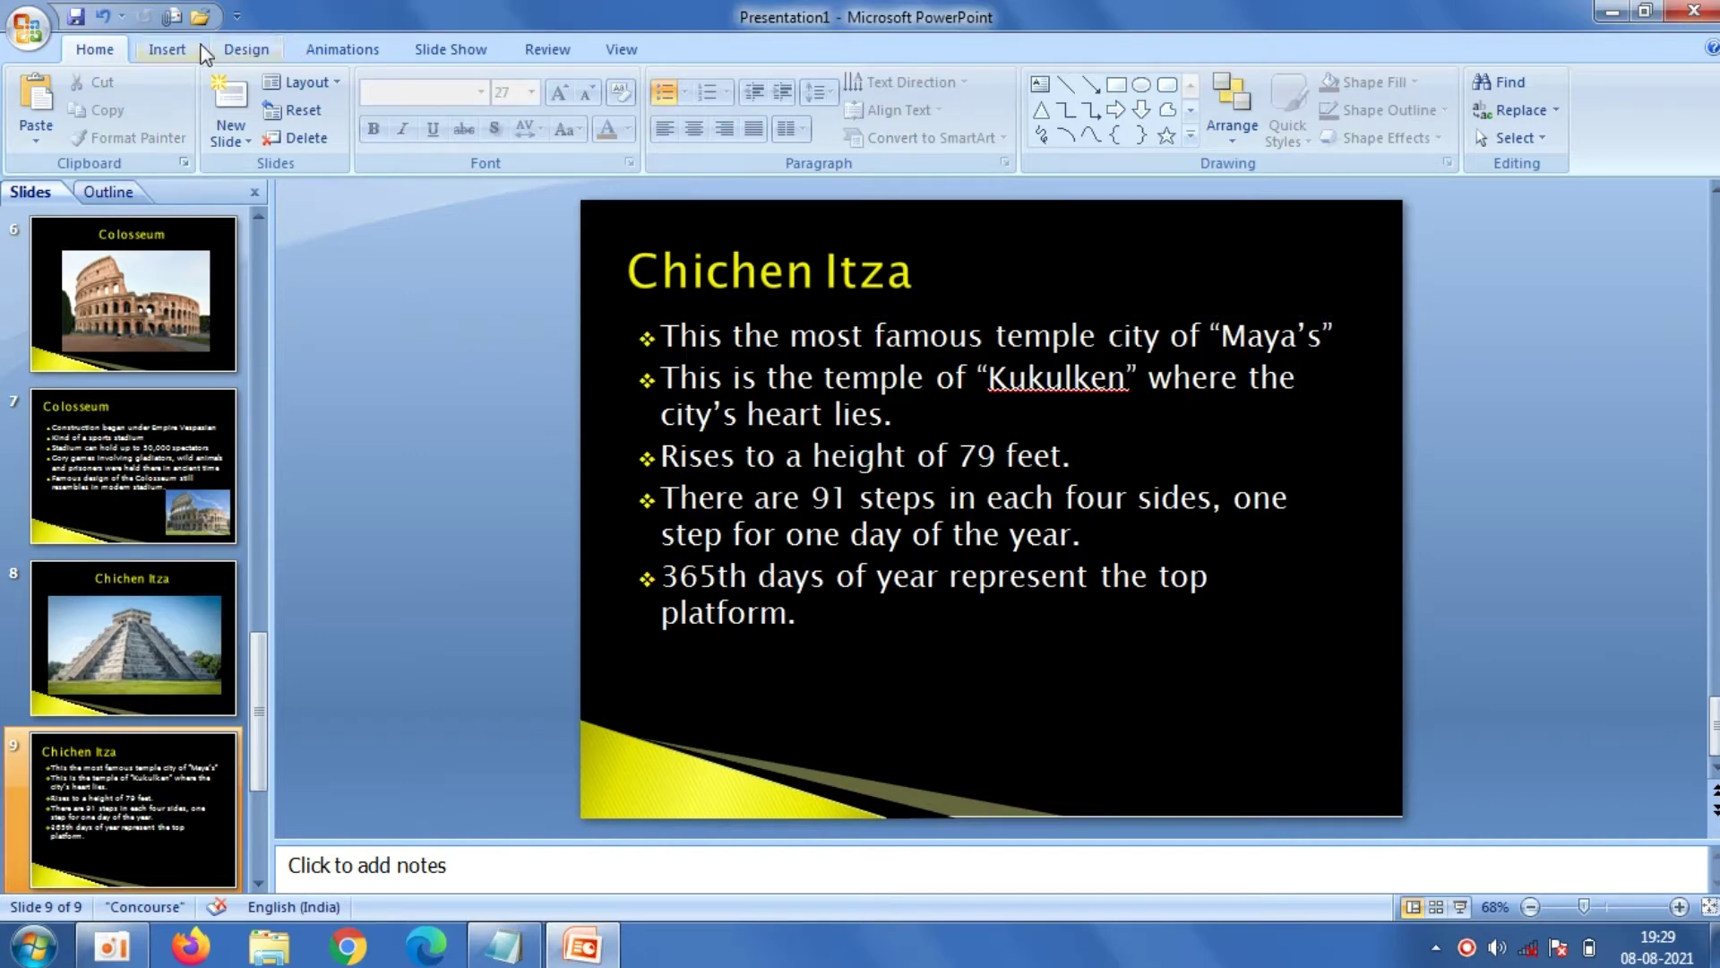
pyautogui.click(170, 48)
# Insert the El-Castillo pyramid photo and shrink it to about 5.68 × 8.93 cm at bottom right
pyautogui.click(95, 101)
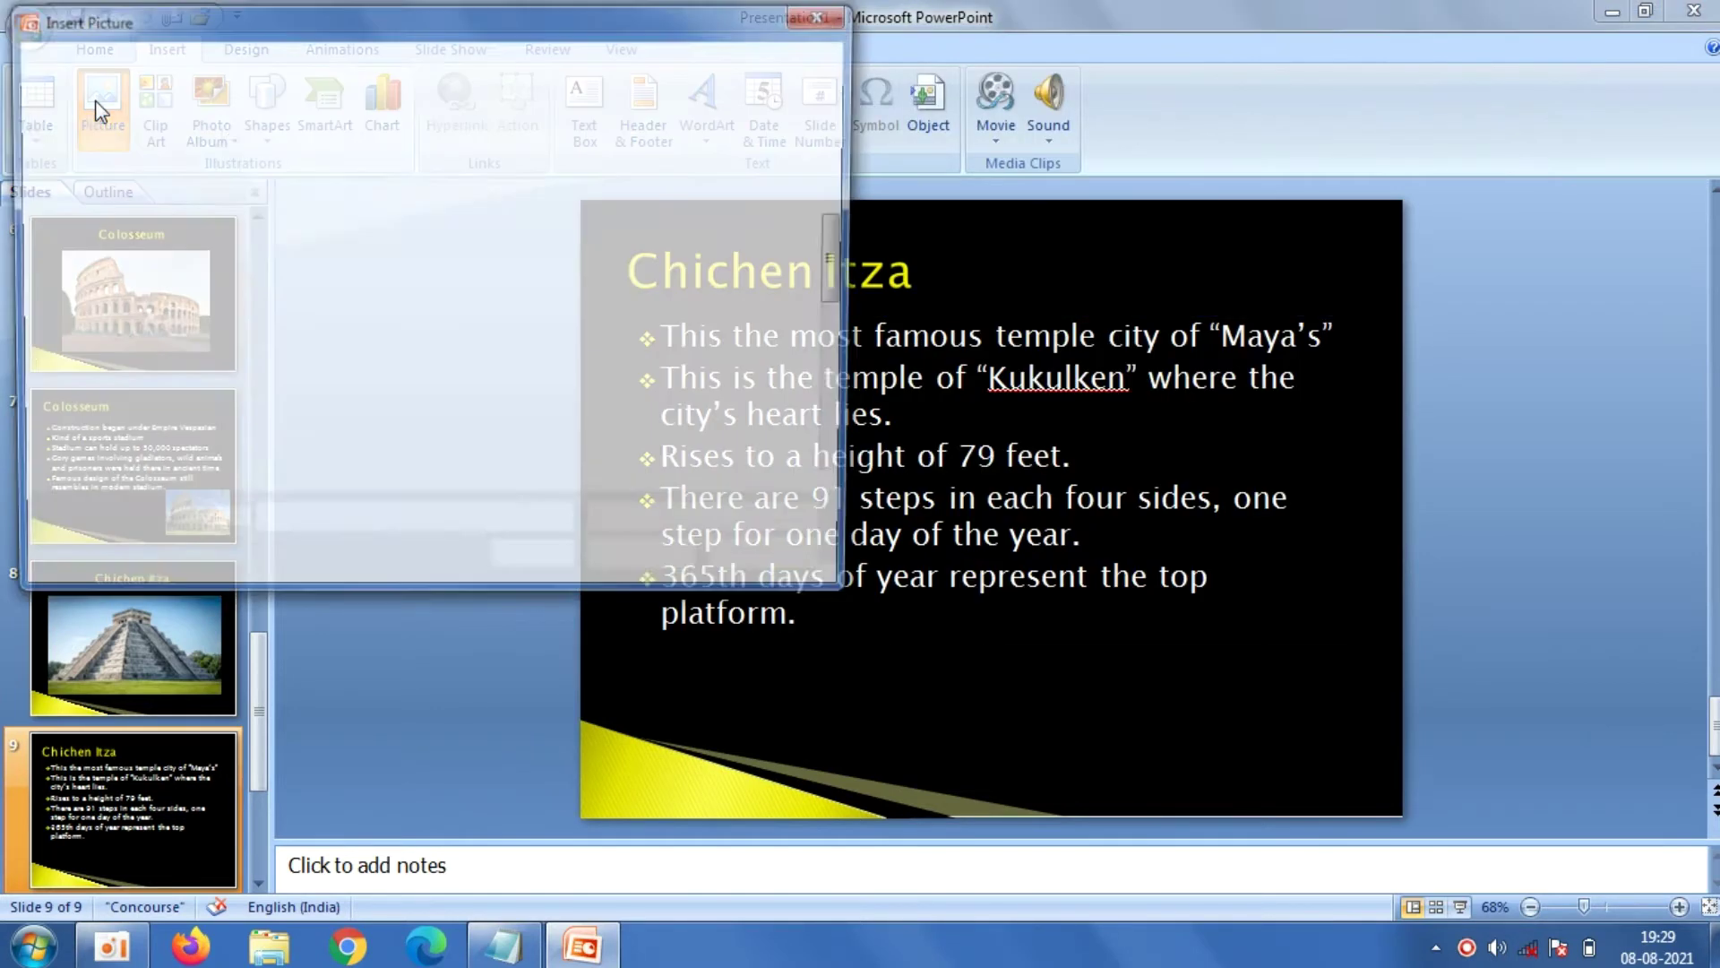
pyautogui.click(566, 340)
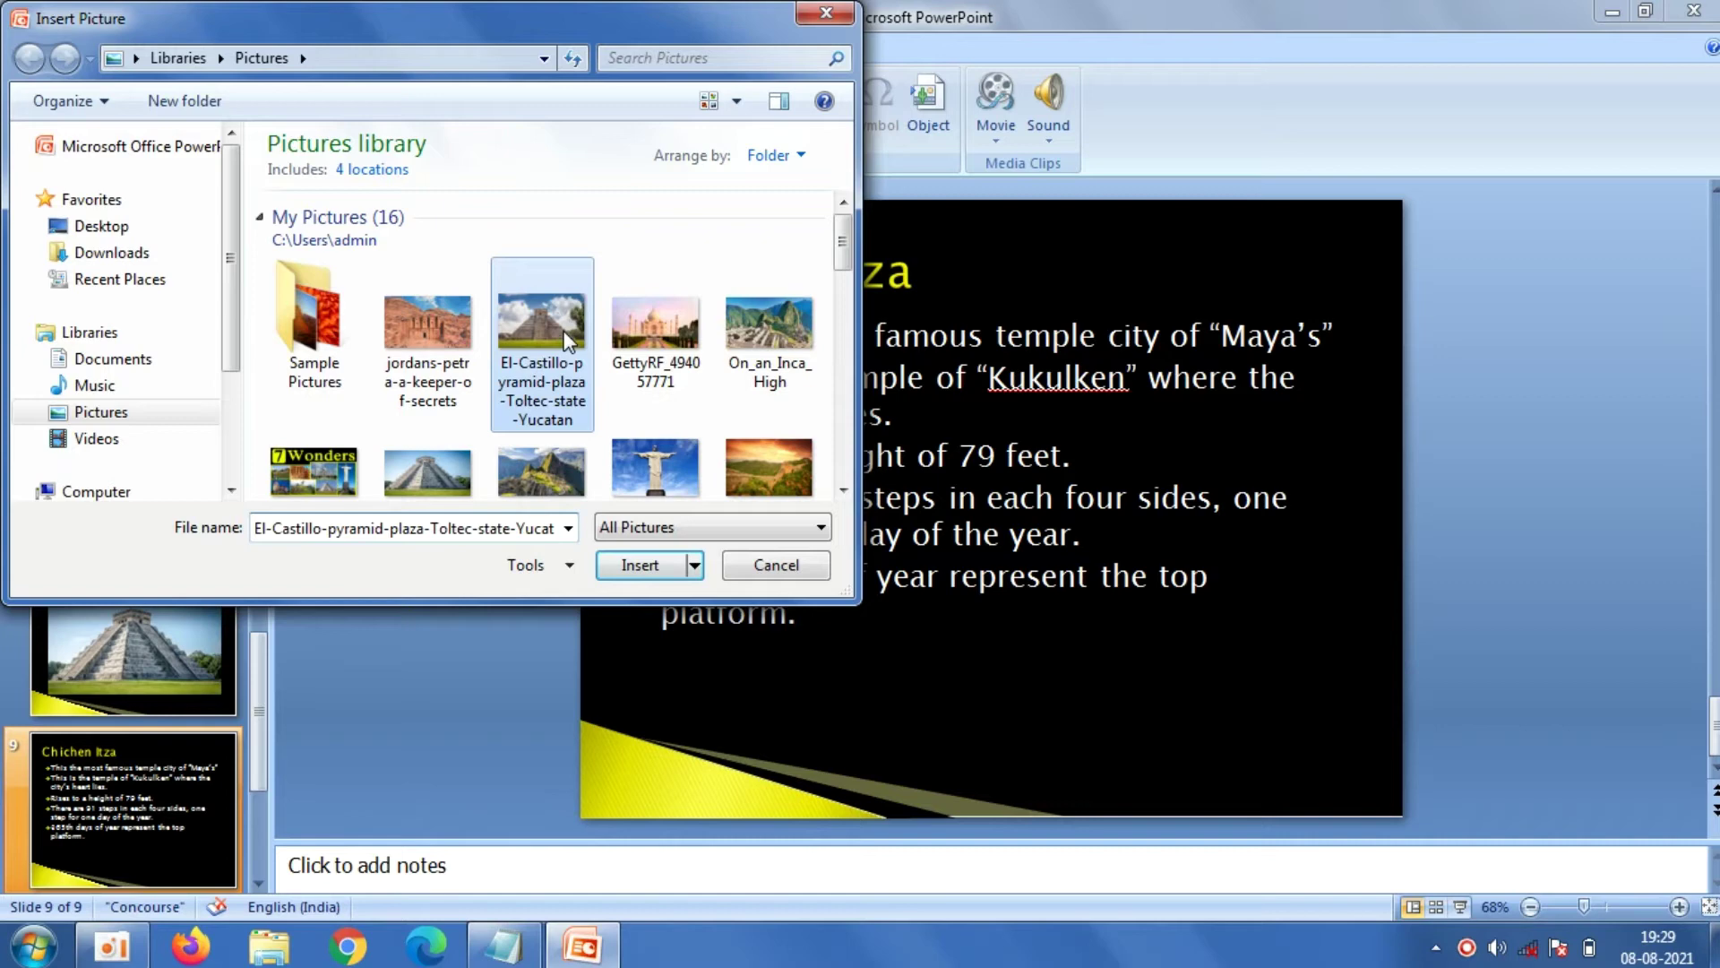
pyautogui.click(640, 564)
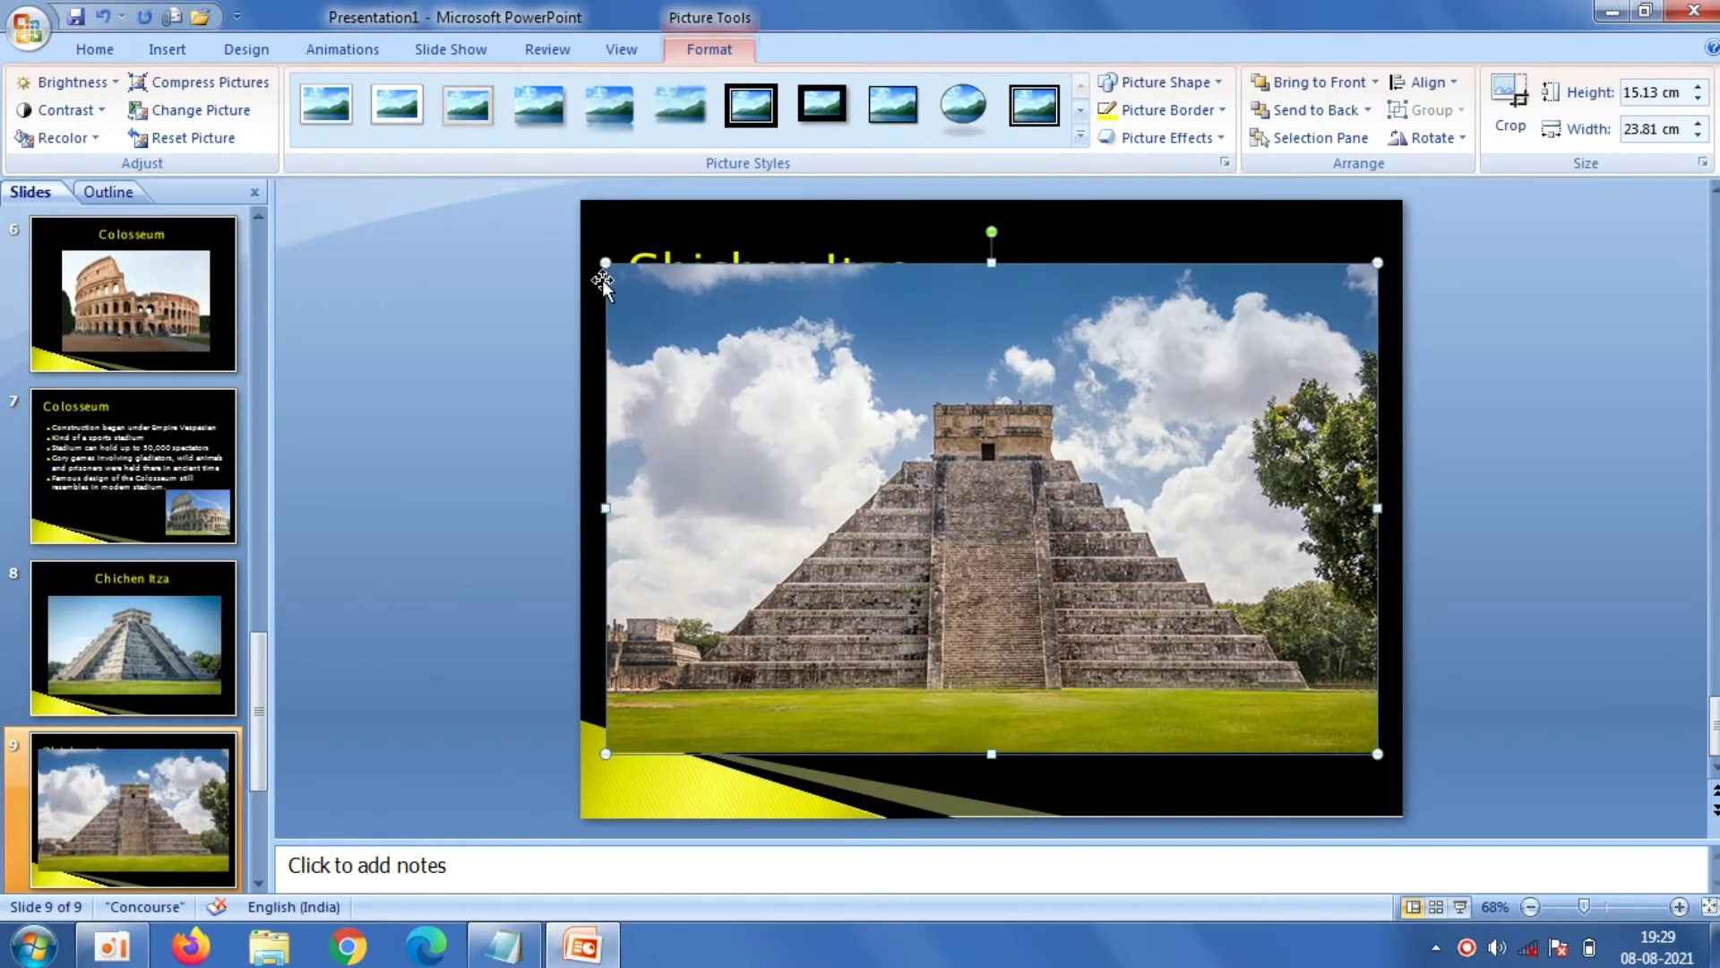
pyautogui.moveTo(603, 262); pyautogui.dragTo(1088, 638)
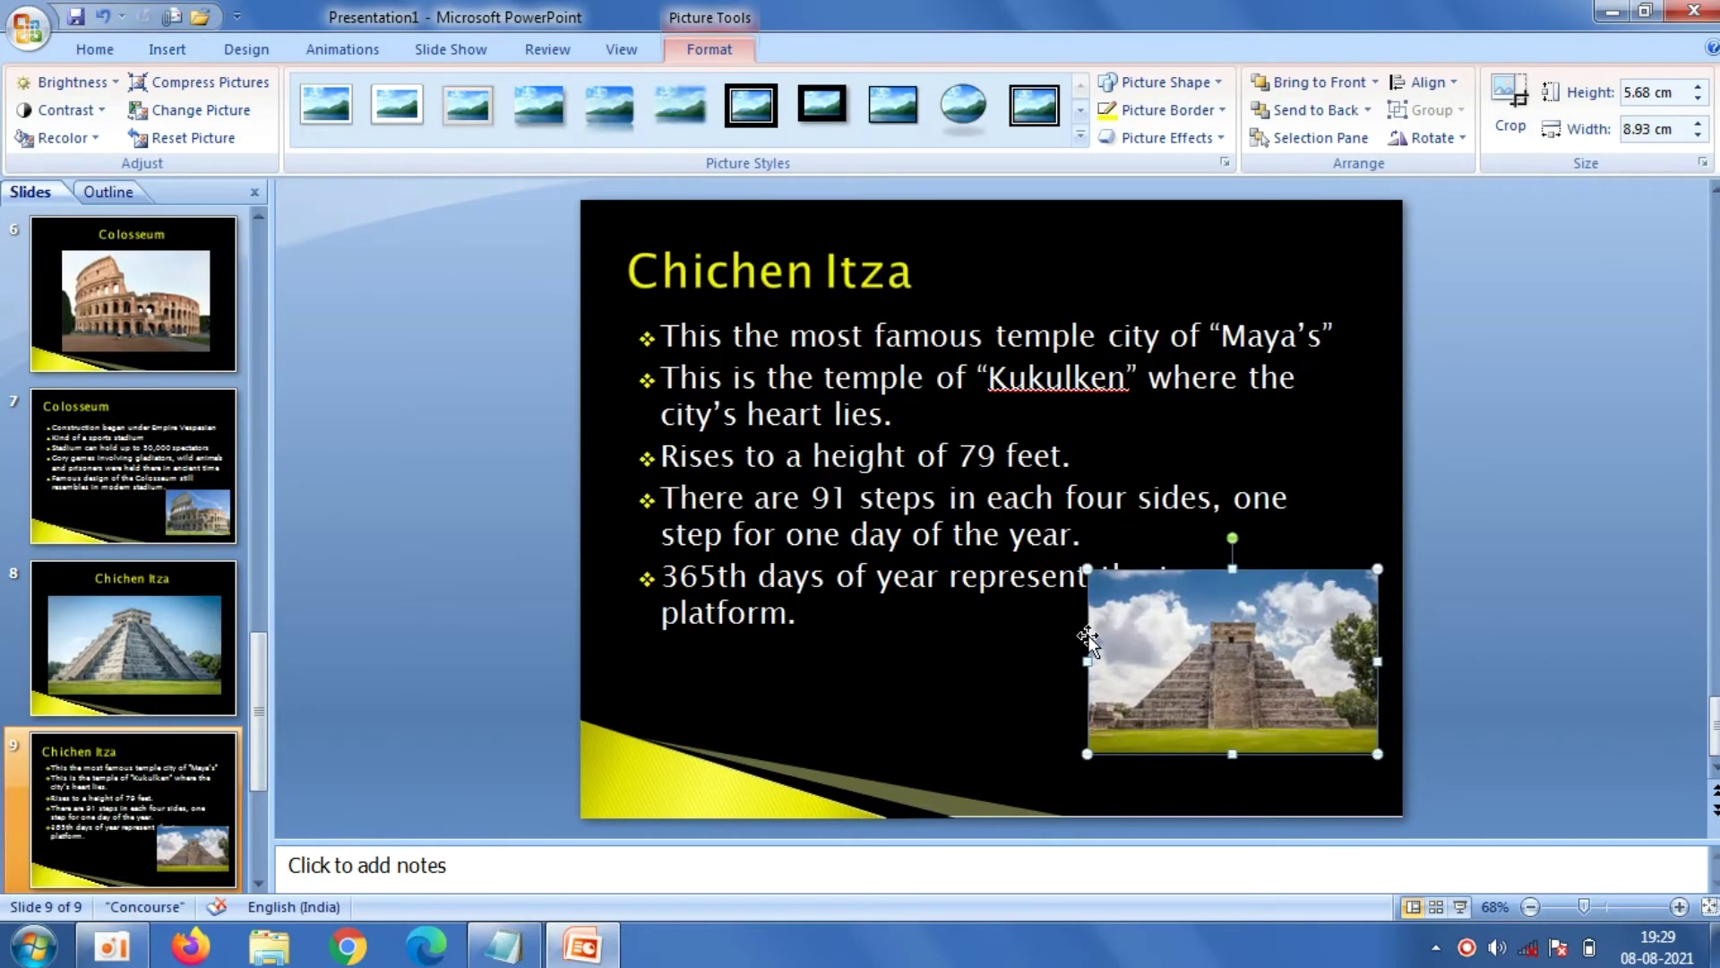
pyautogui.moveTo(1324, 606); pyautogui.dragTo(1324, 644)
pyautogui.click(1538, 683)
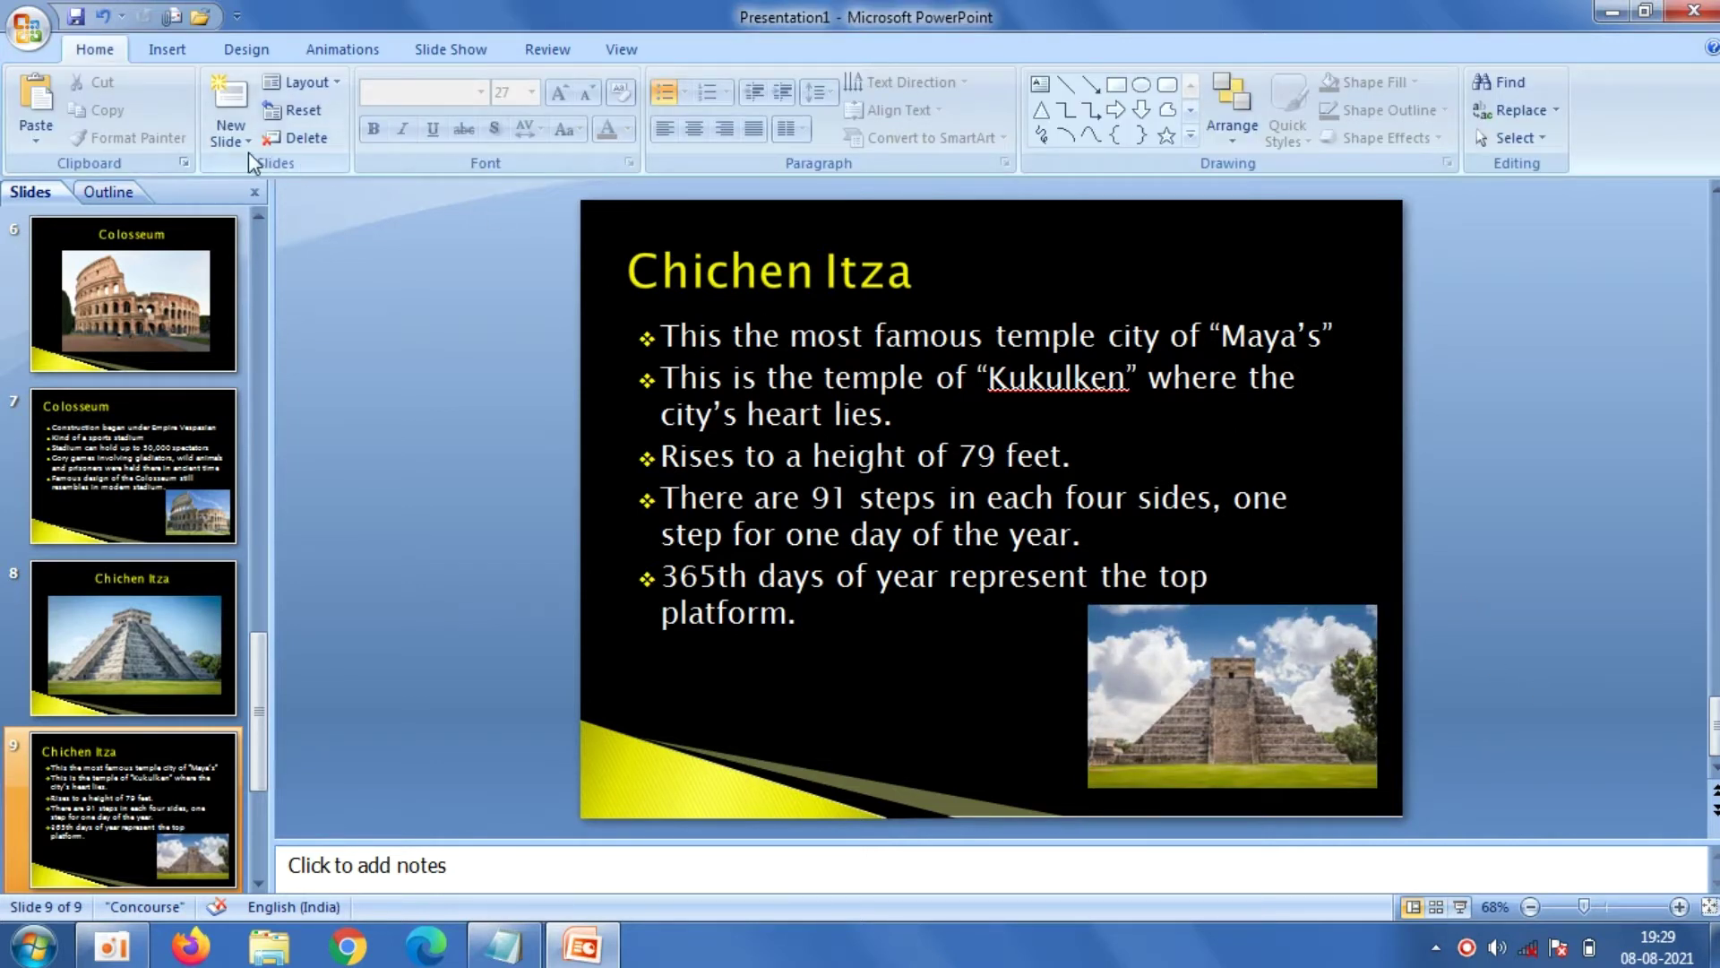
# Add Title and Content slide 10 and paste 'Machu Picchu' from Notepad as its title
pyautogui.click(233, 136)
pyautogui.click(404, 239)
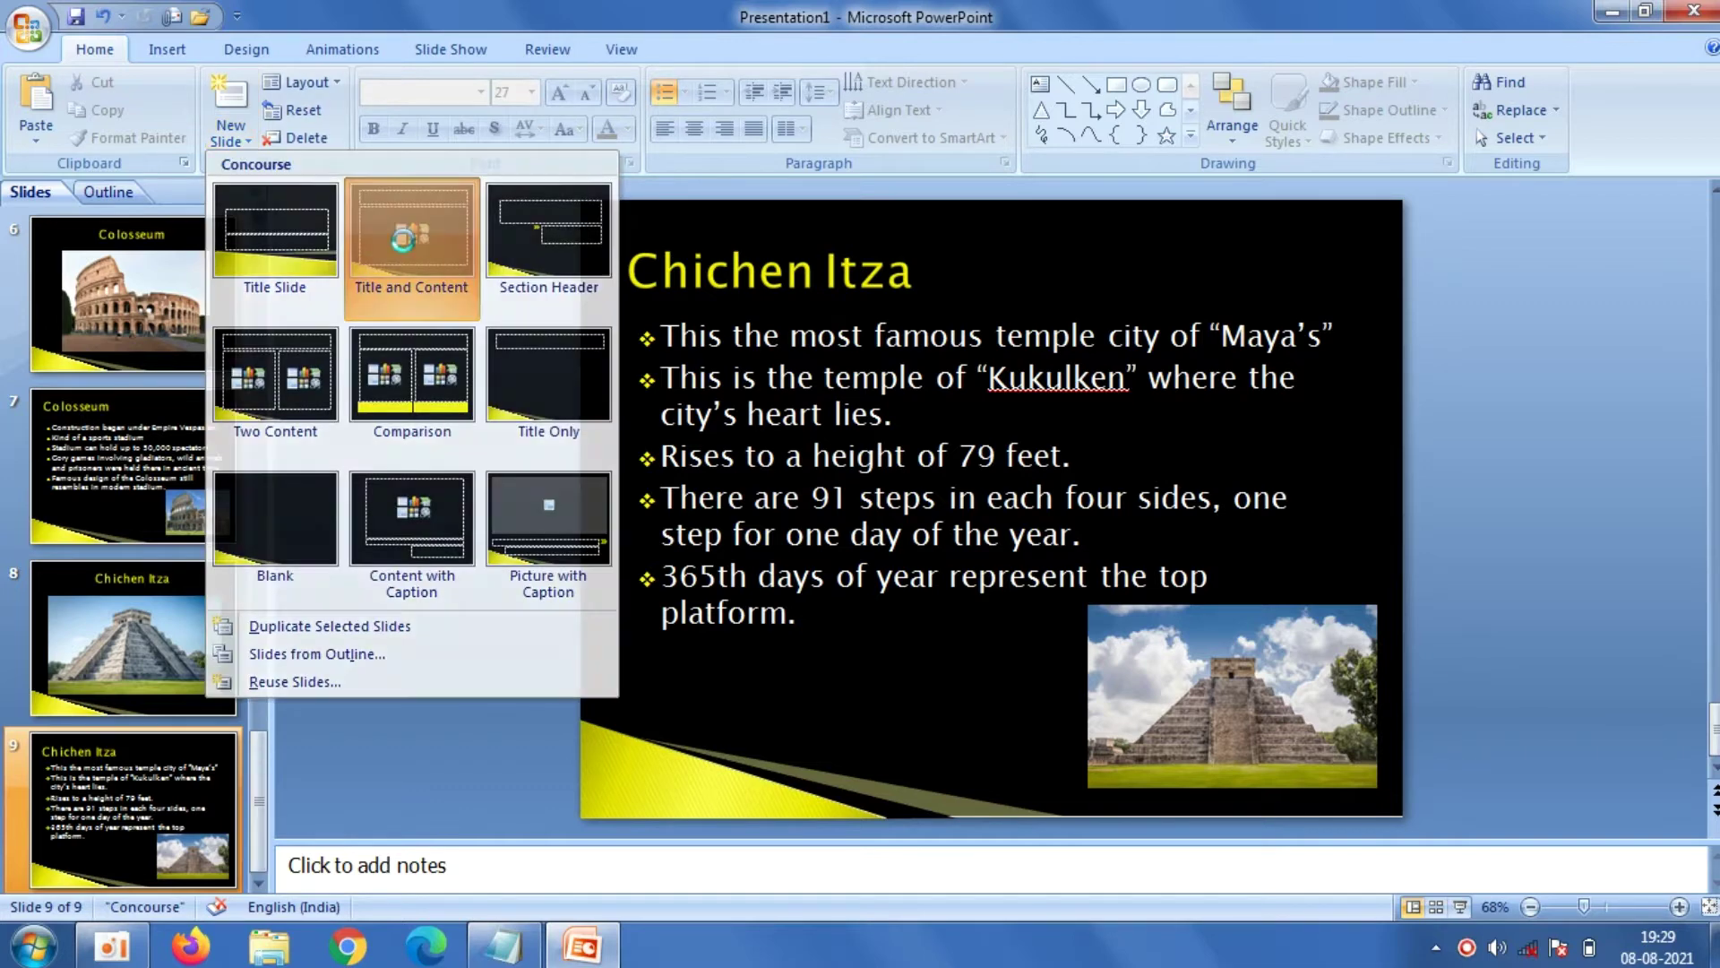
pyautogui.click(731, 252)
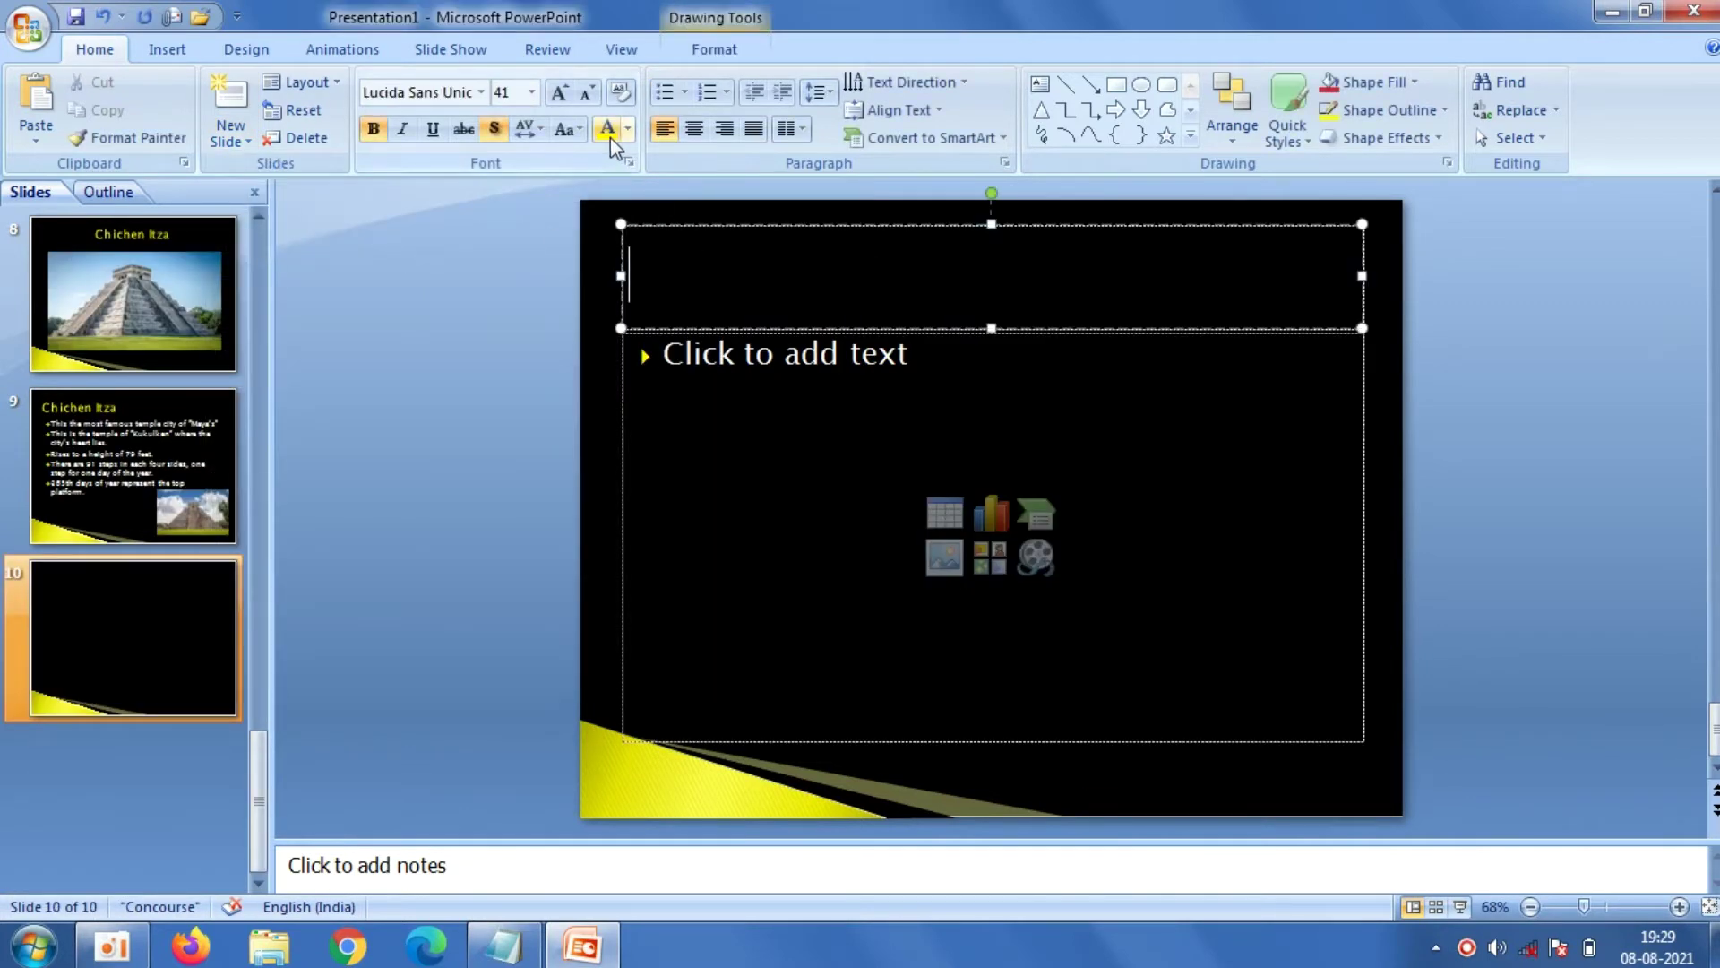
pyautogui.click(501, 945)
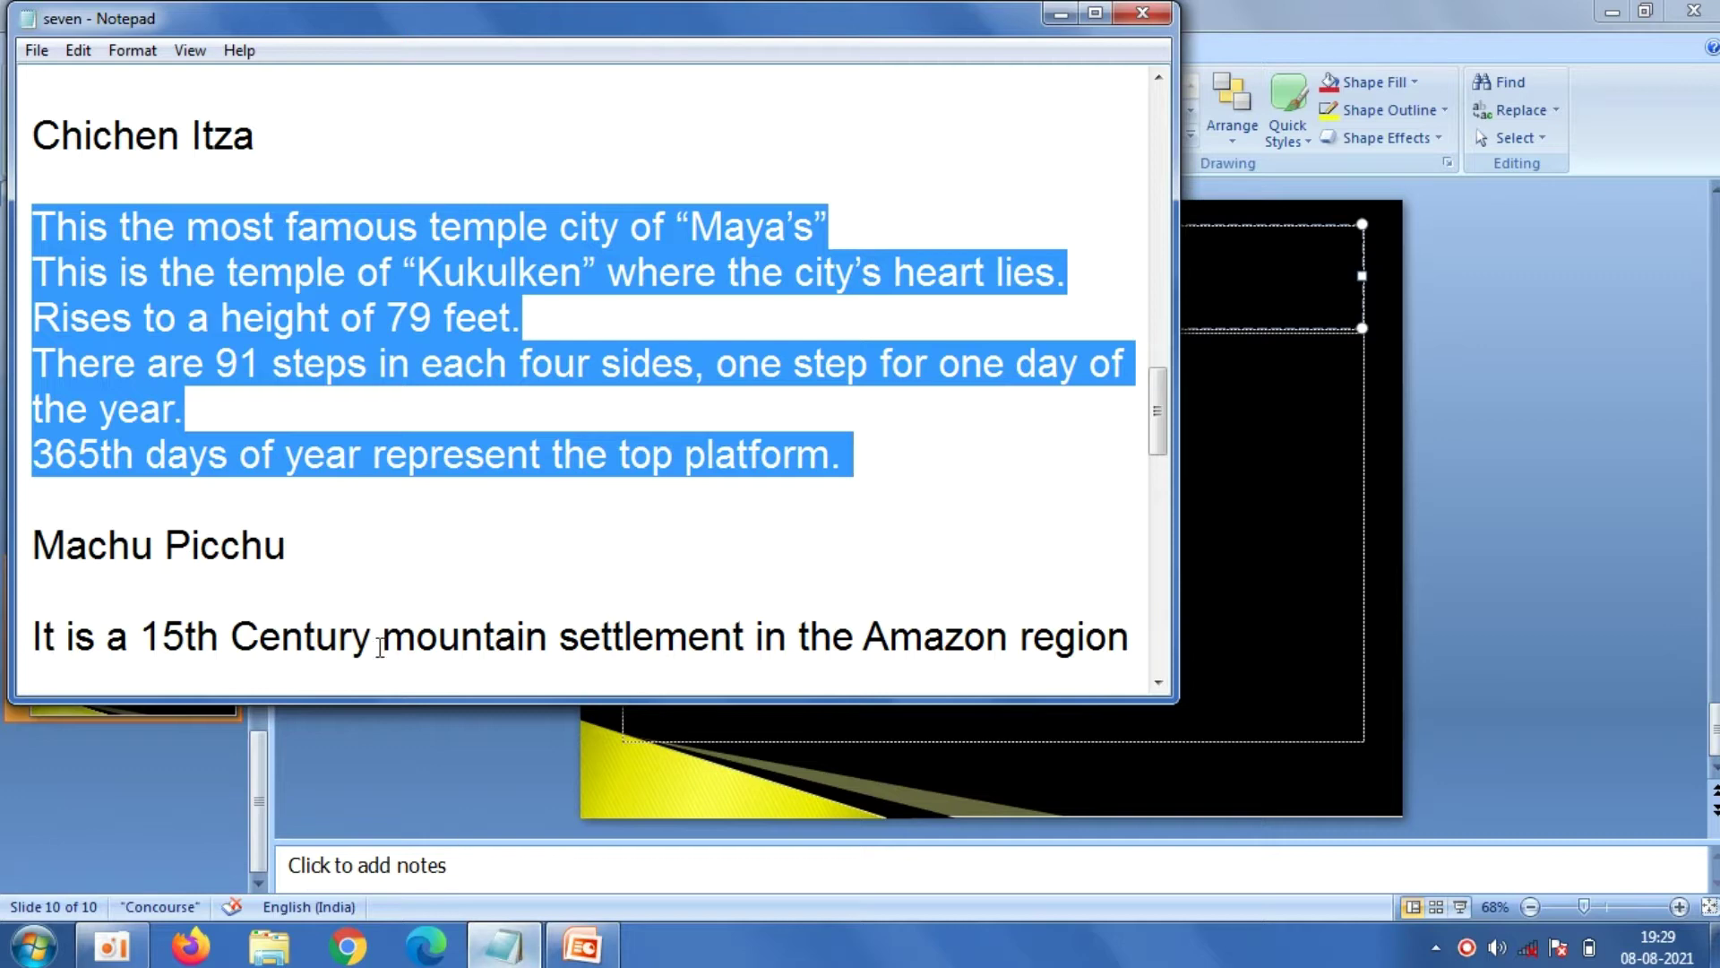
pyautogui.moveTo(296, 547); pyautogui.dragTo(34, 548)
pyautogui.rightClick(47, 560)
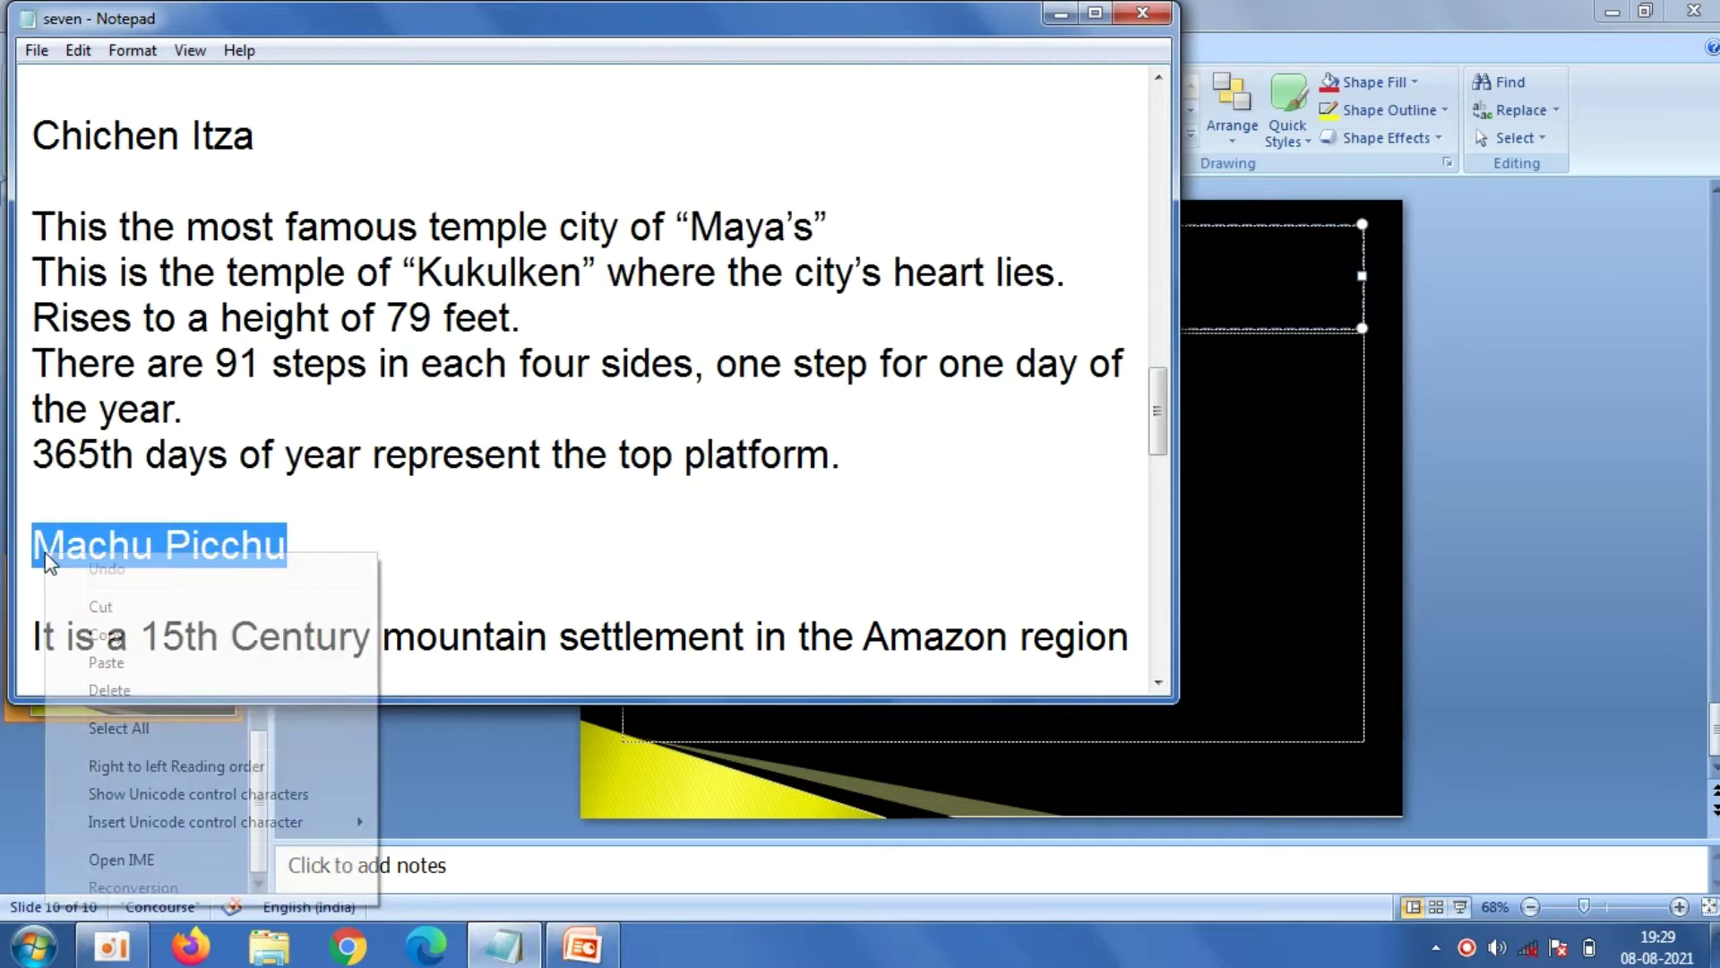
pyautogui.click(105, 638)
pyautogui.click(583, 945)
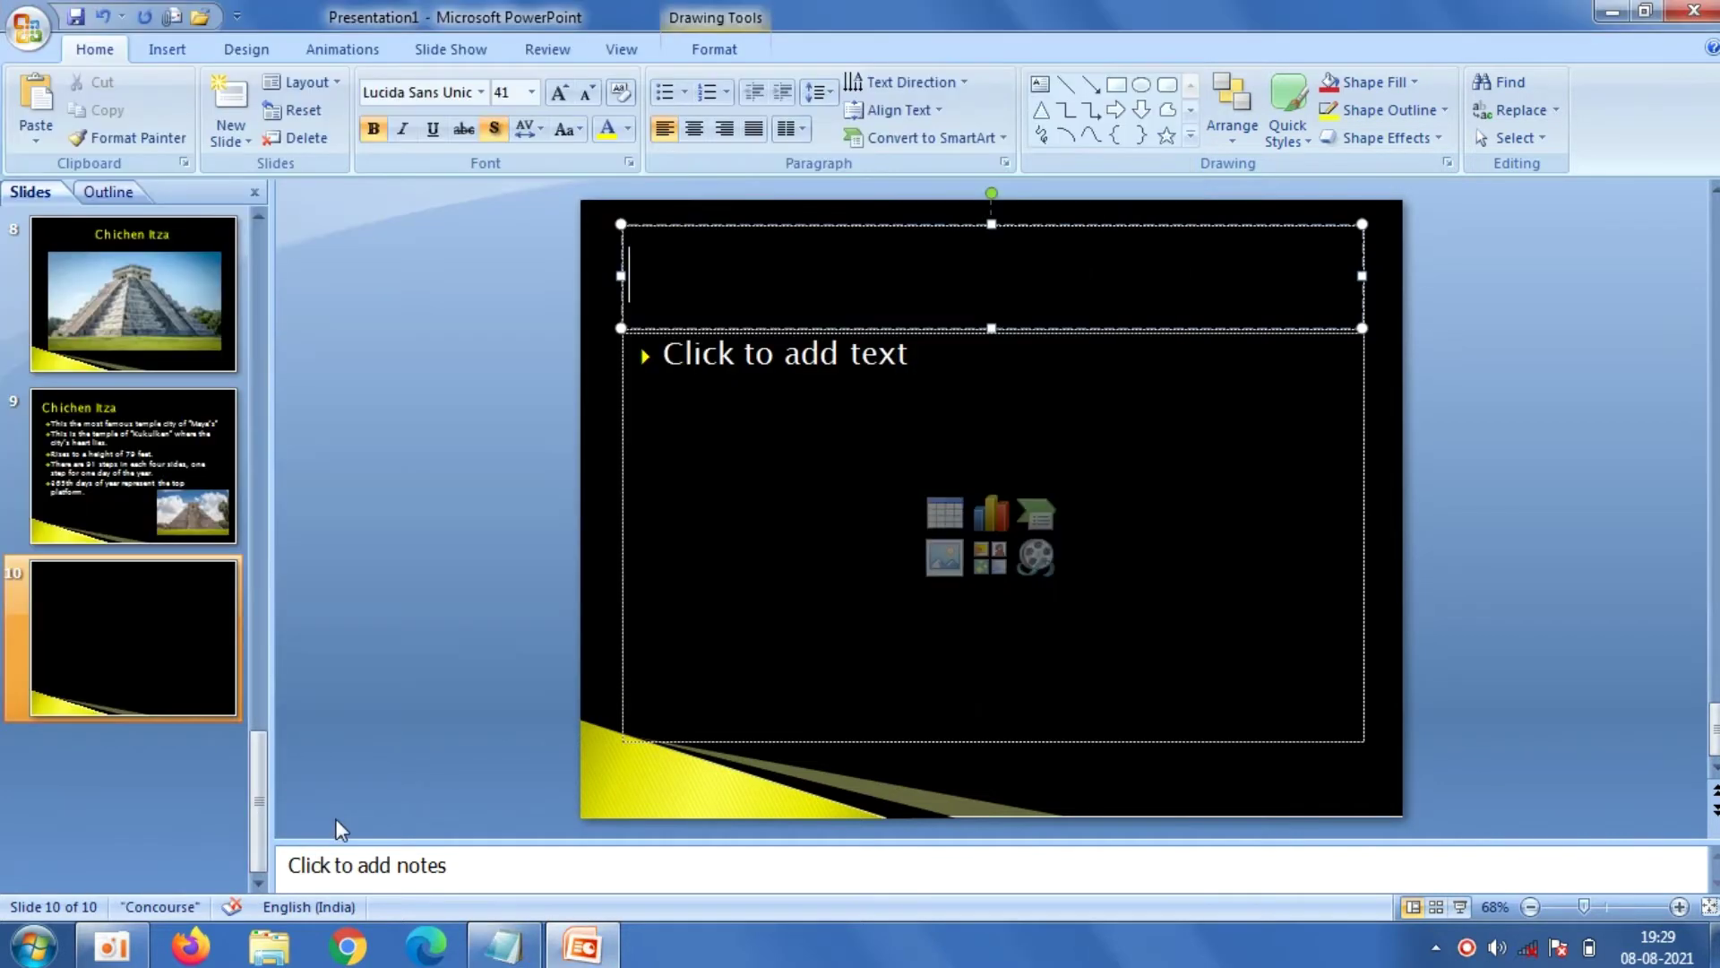
pyautogui.rightClick(845, 269)
pyautogui.click(892, 341)
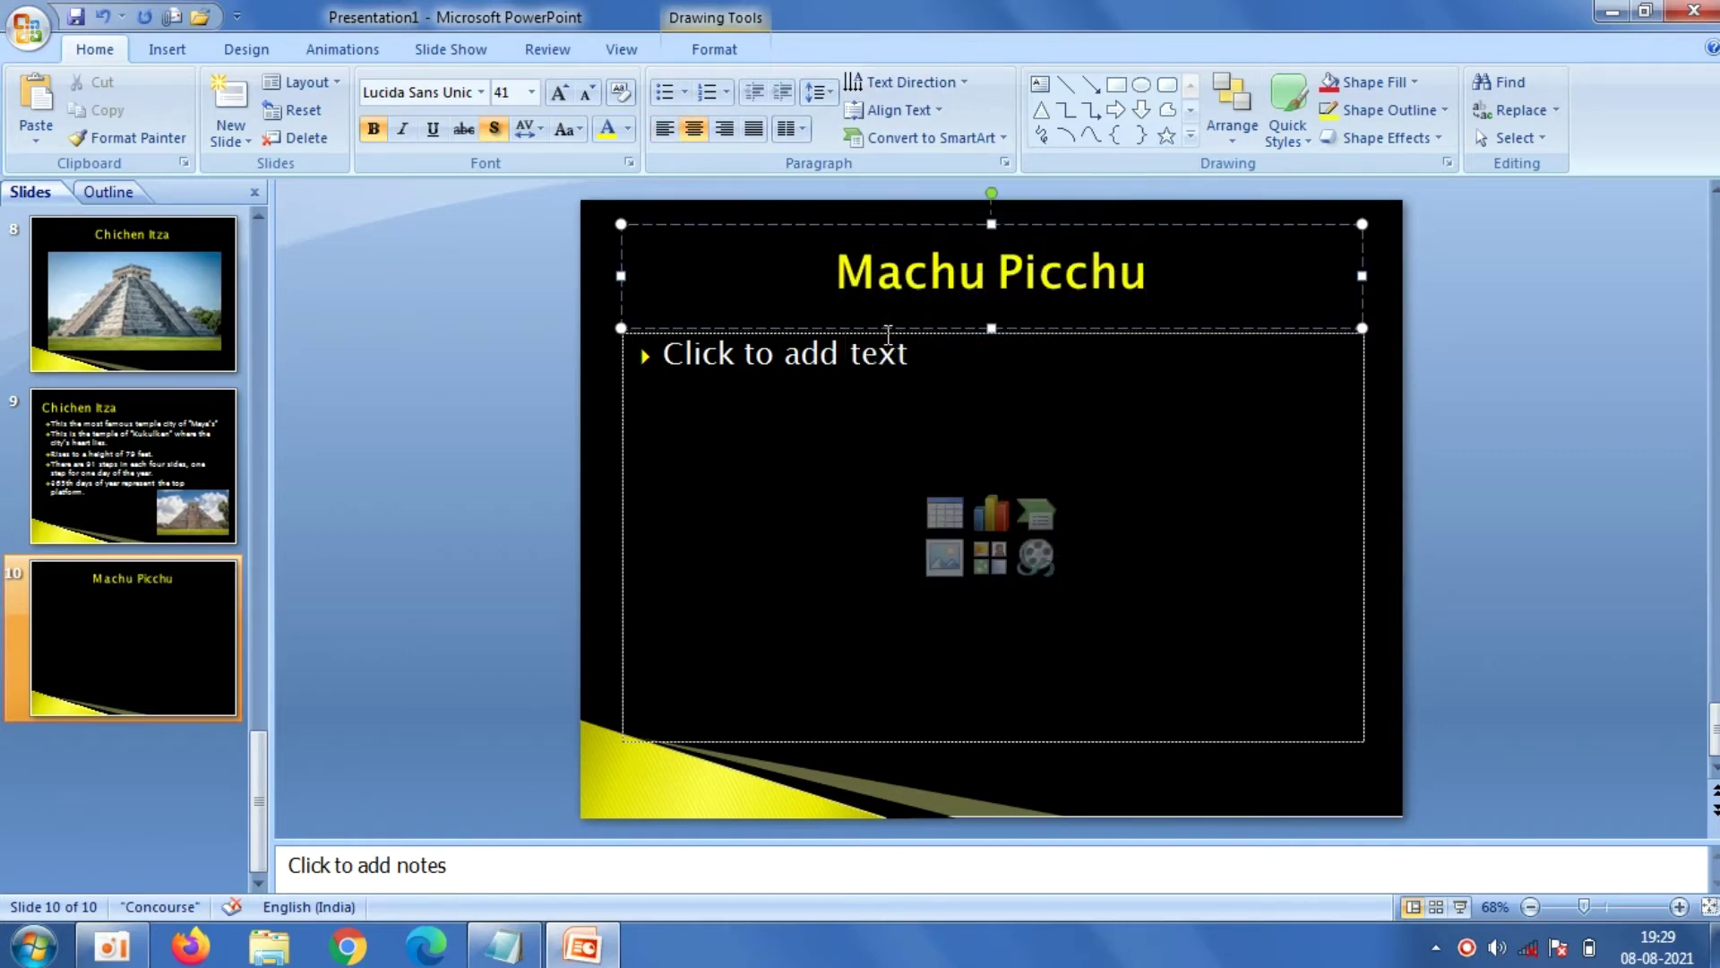
# Insert the maxresdefault Machu Picchu photo and shrink it slightly to about 12.16 × 21.61 cm
pyautogui.click(939, 560)
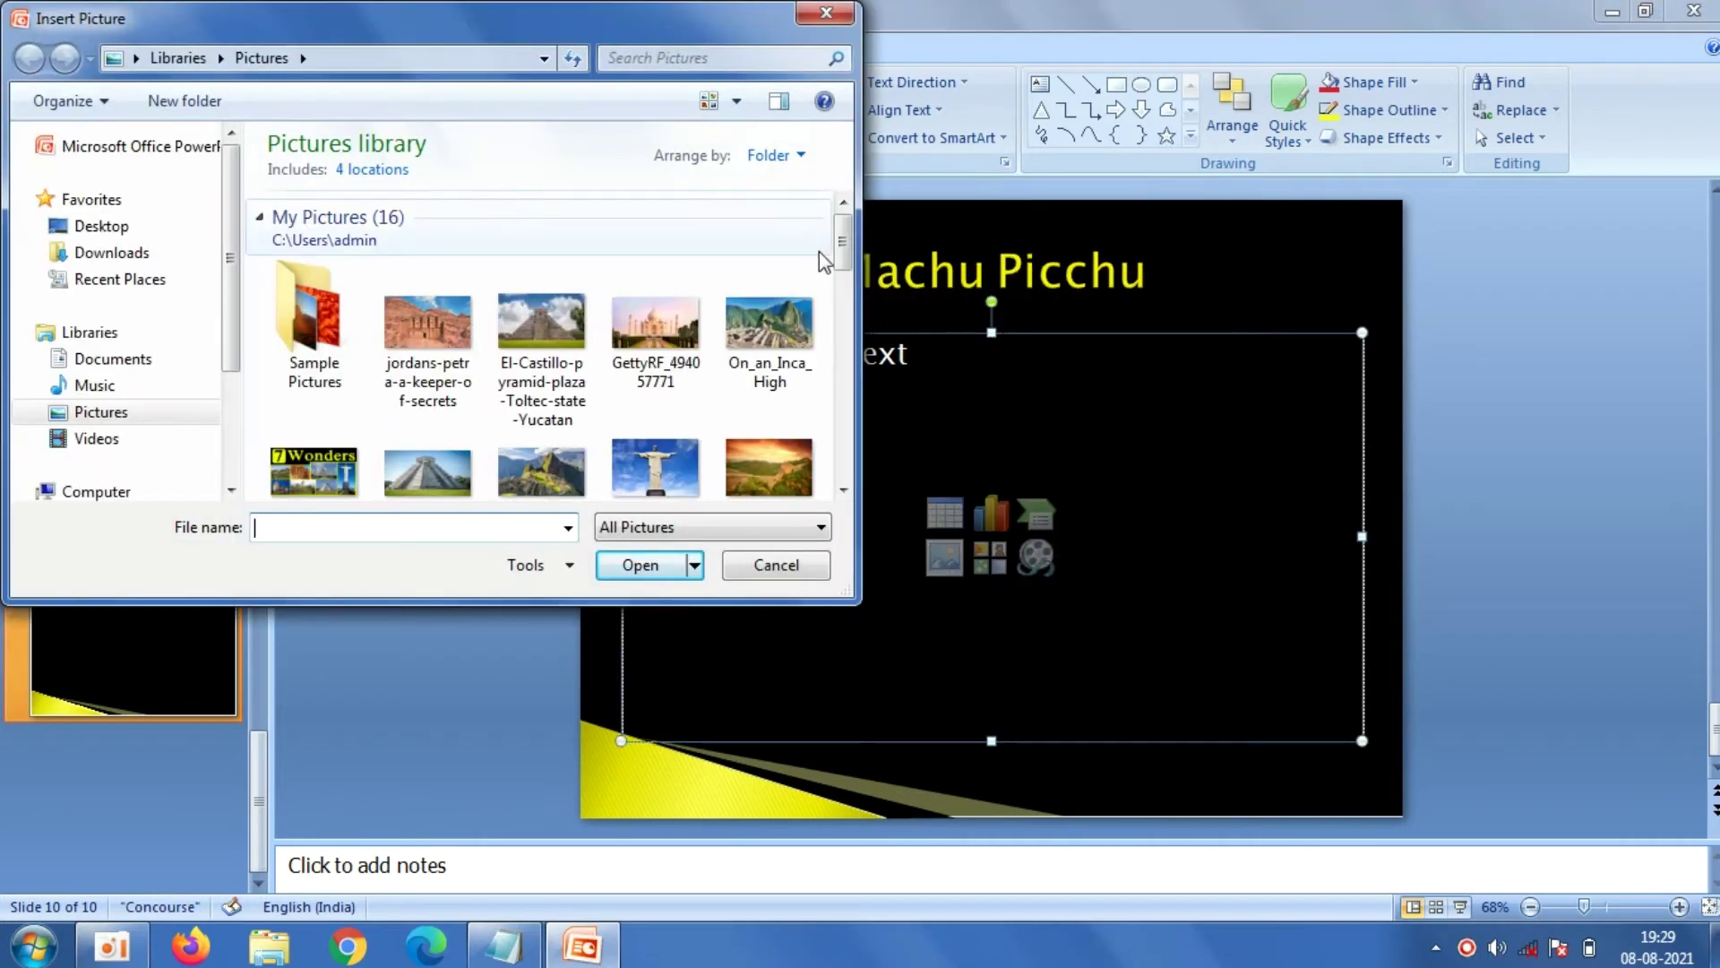
pyautogui.scroll(-2, 843, 259)
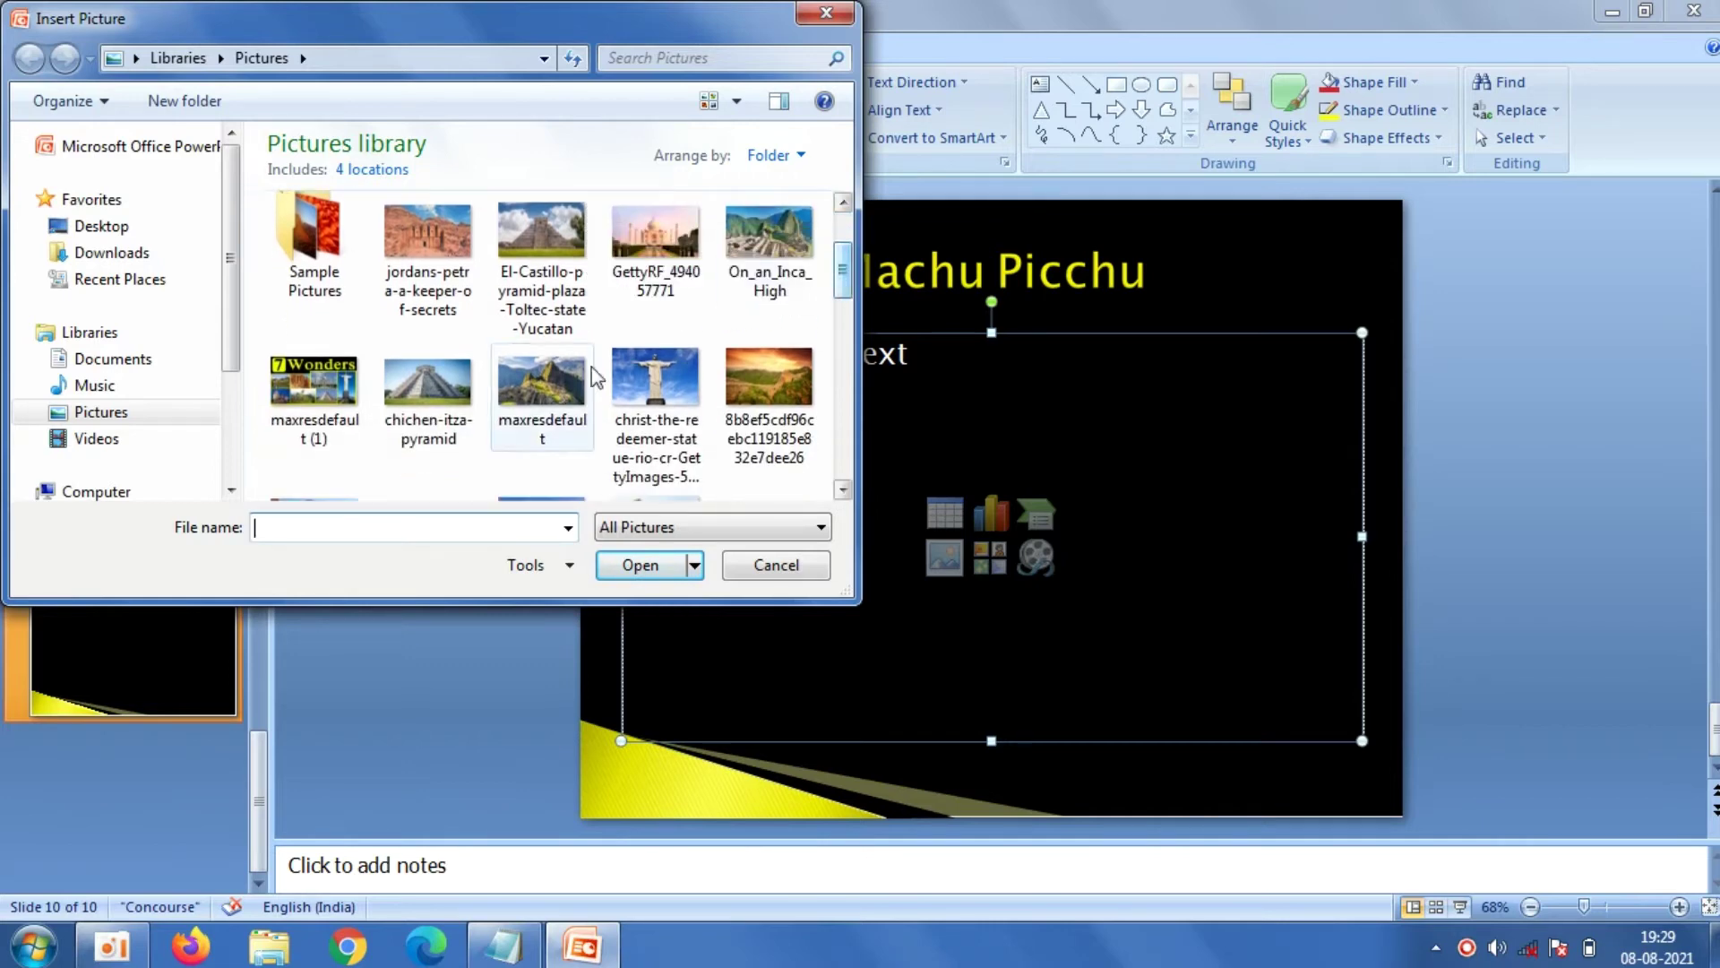
pyautogui.click(556, 379)
pyautogui.click(640, 565)
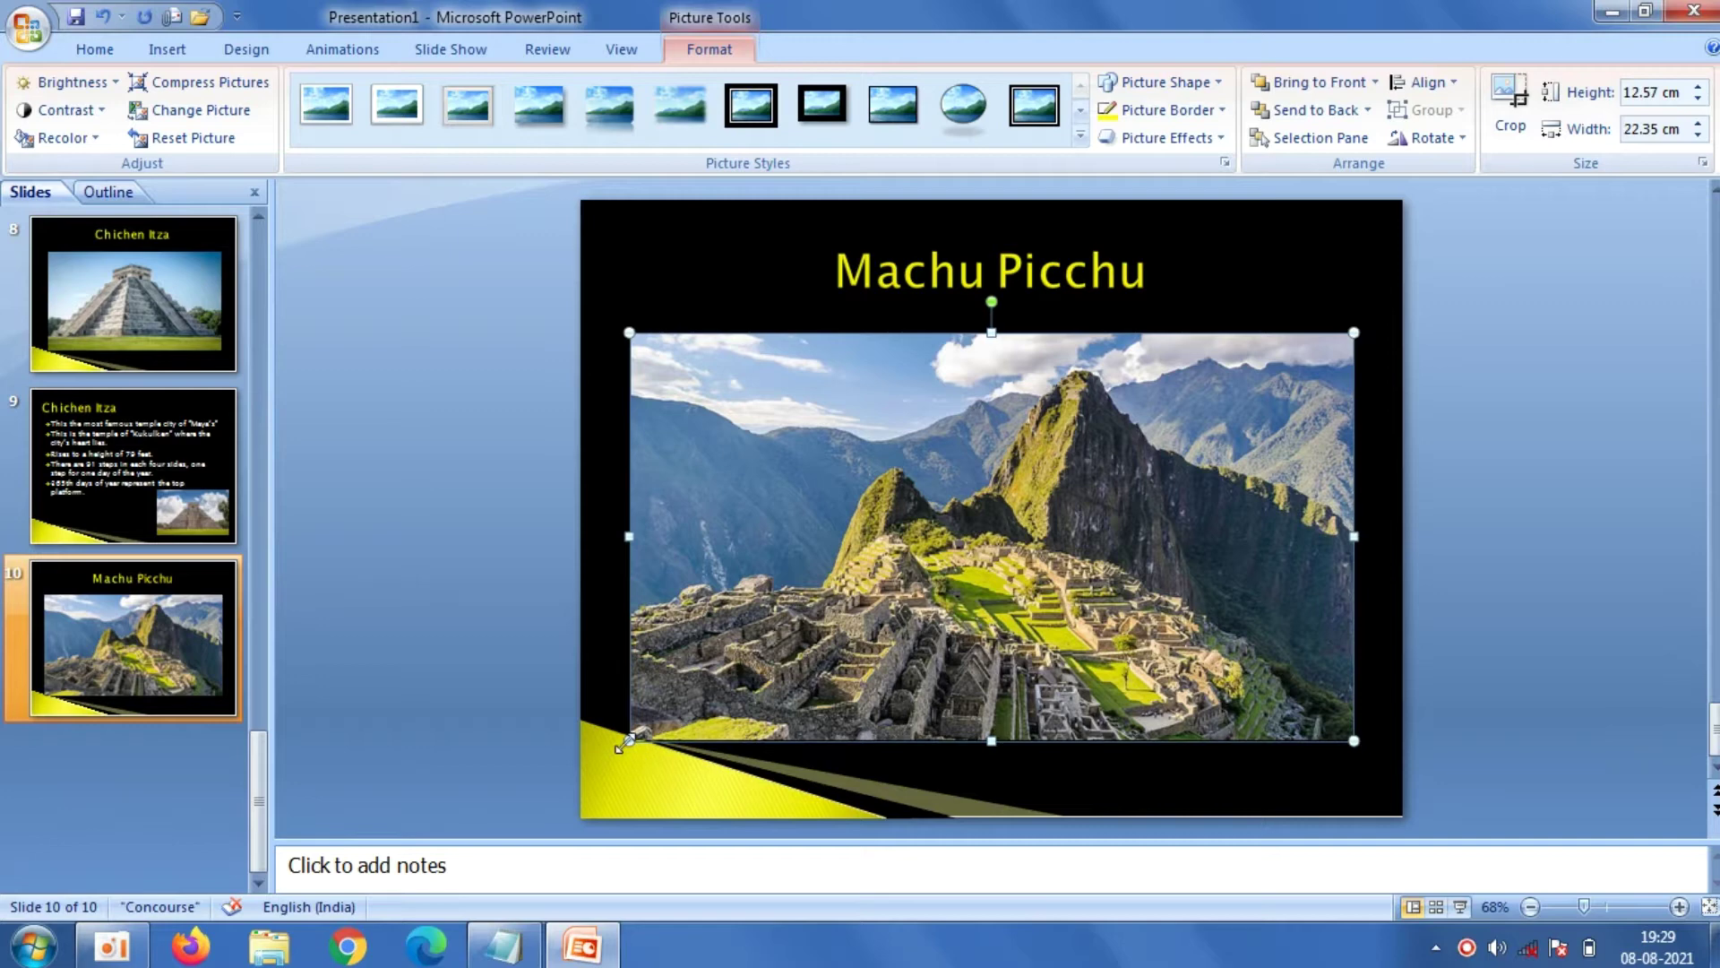
pyautogui.moveTo(625, 740); pyautogui.dragTo(657, 724)
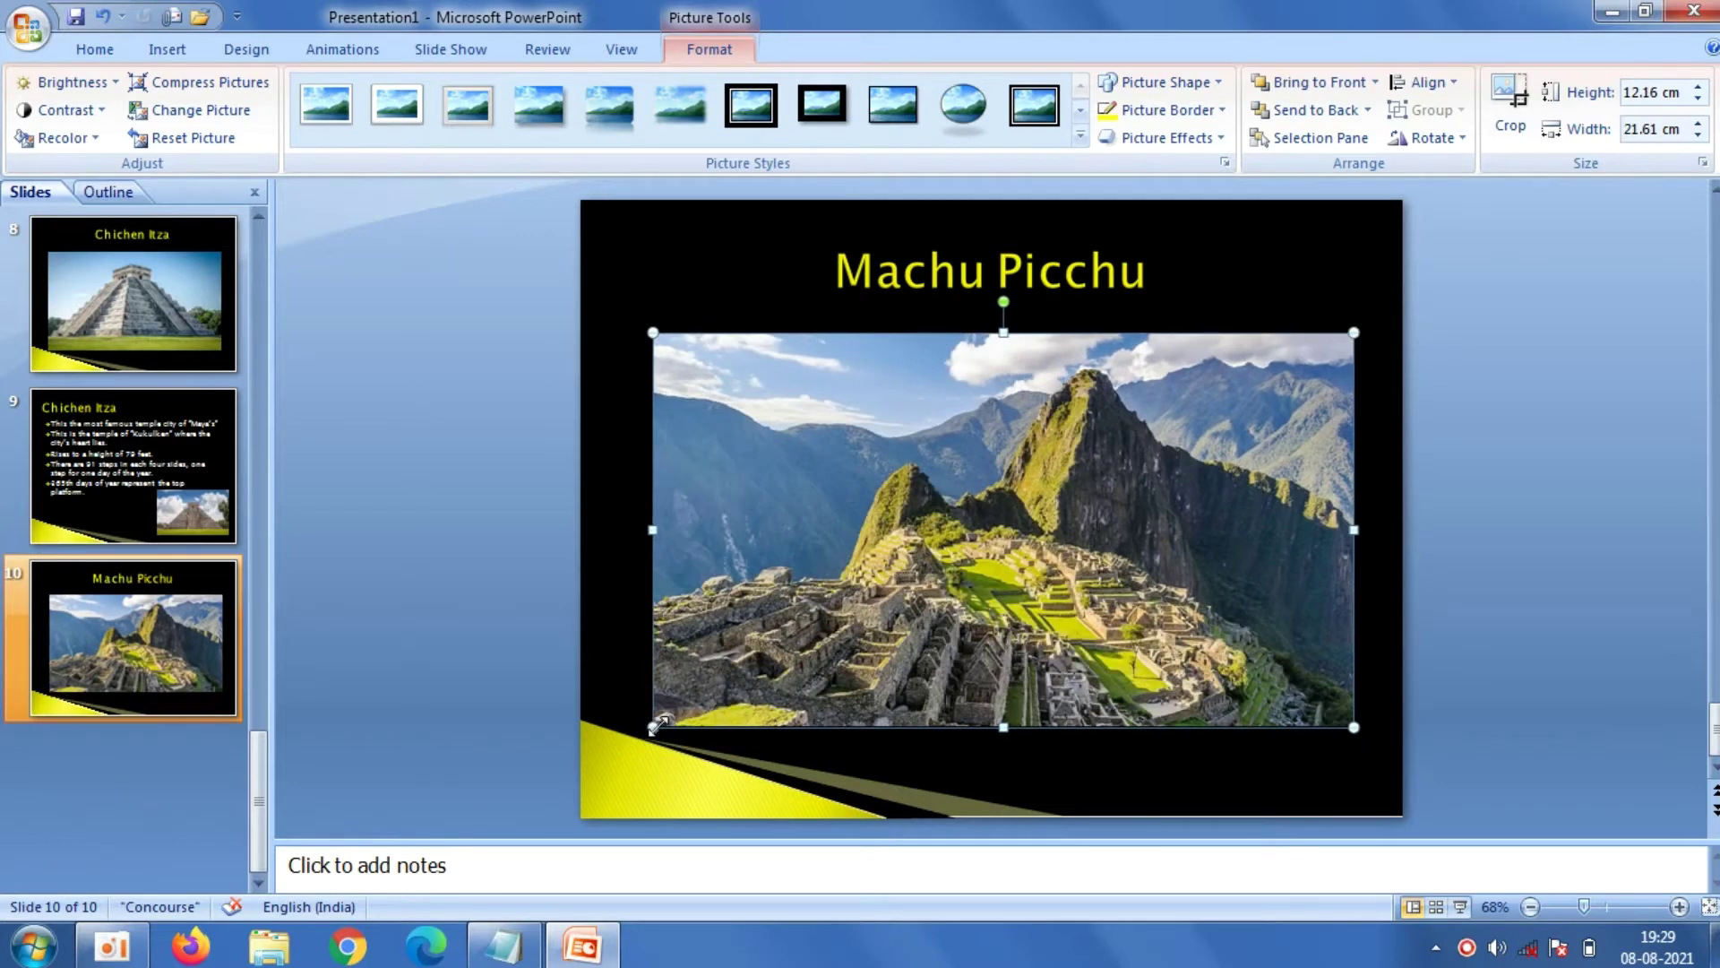
pyautogui.click(452, 566)
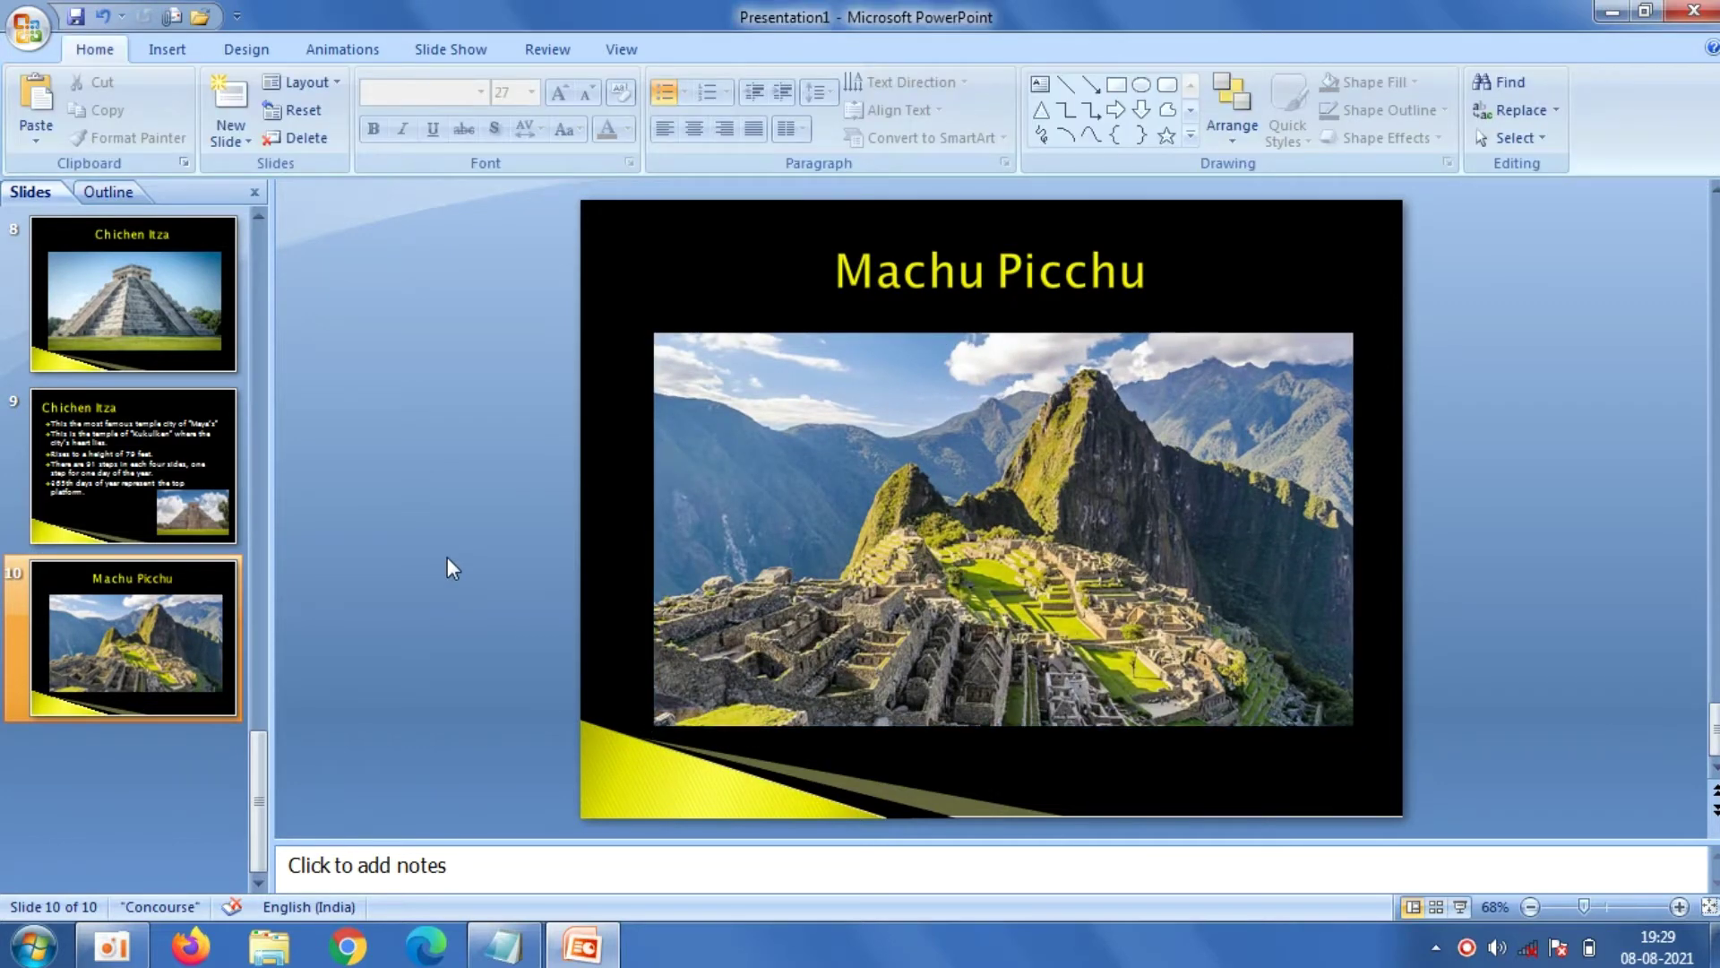
# Add a Title and Content slide with the title 'Machu Picchu' in yellow
pyautogui.click(224, 142)
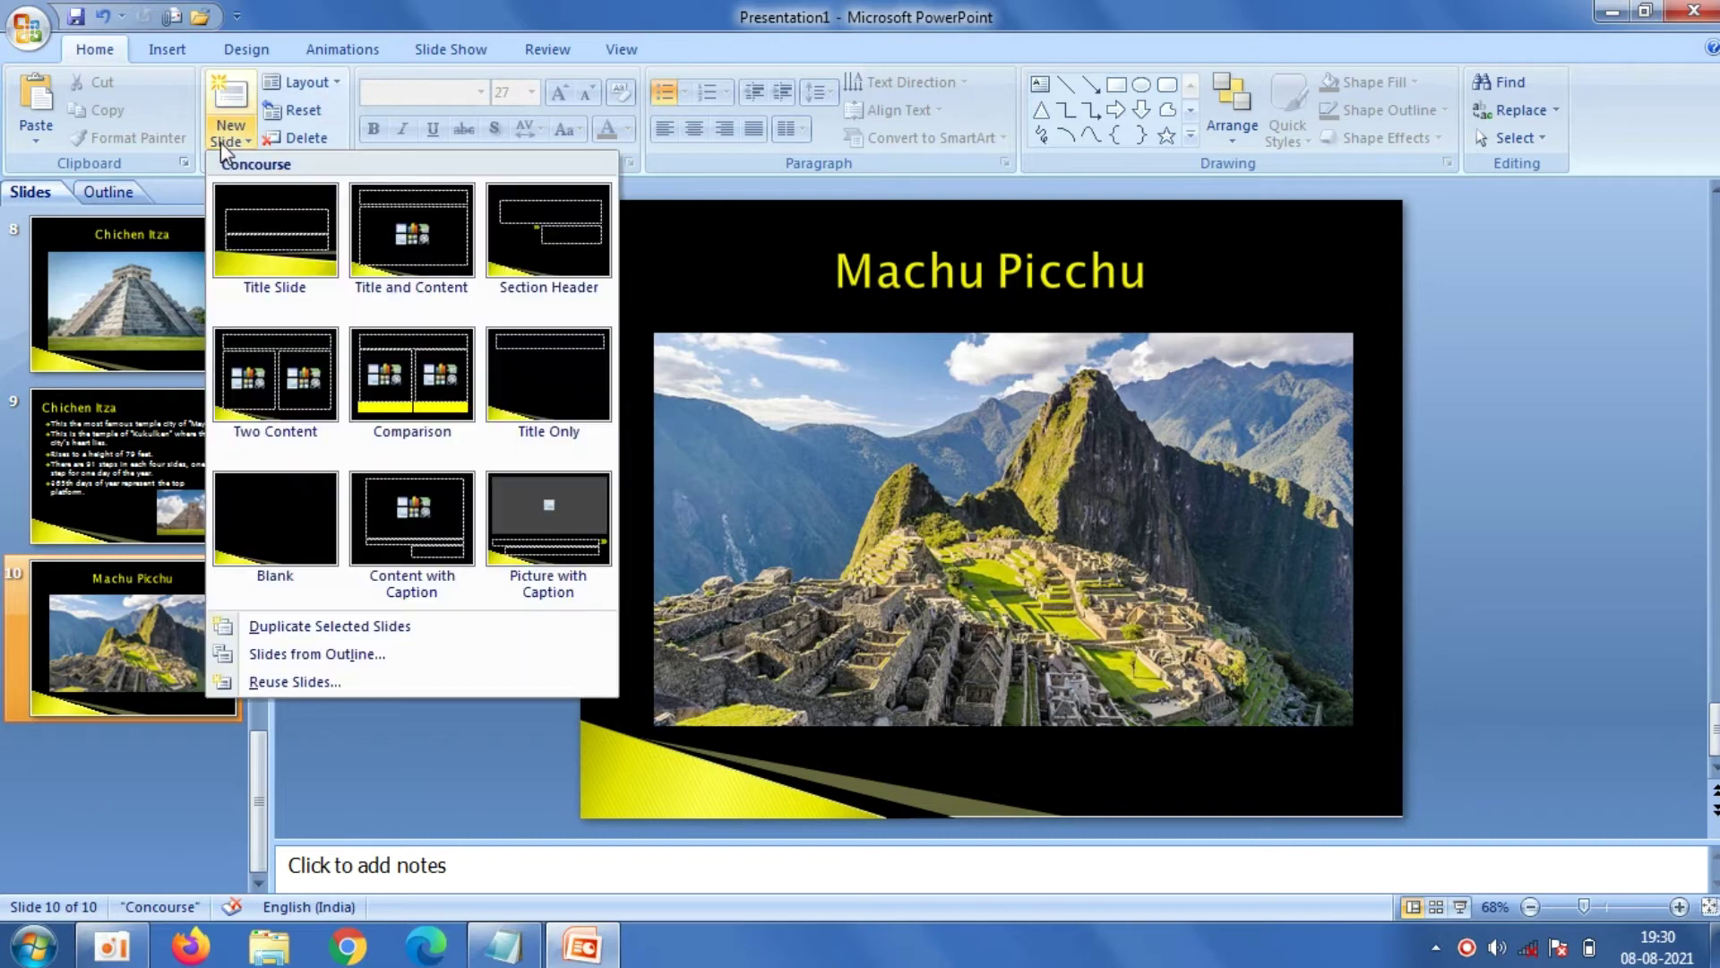
pyautogui.click(387, 236)
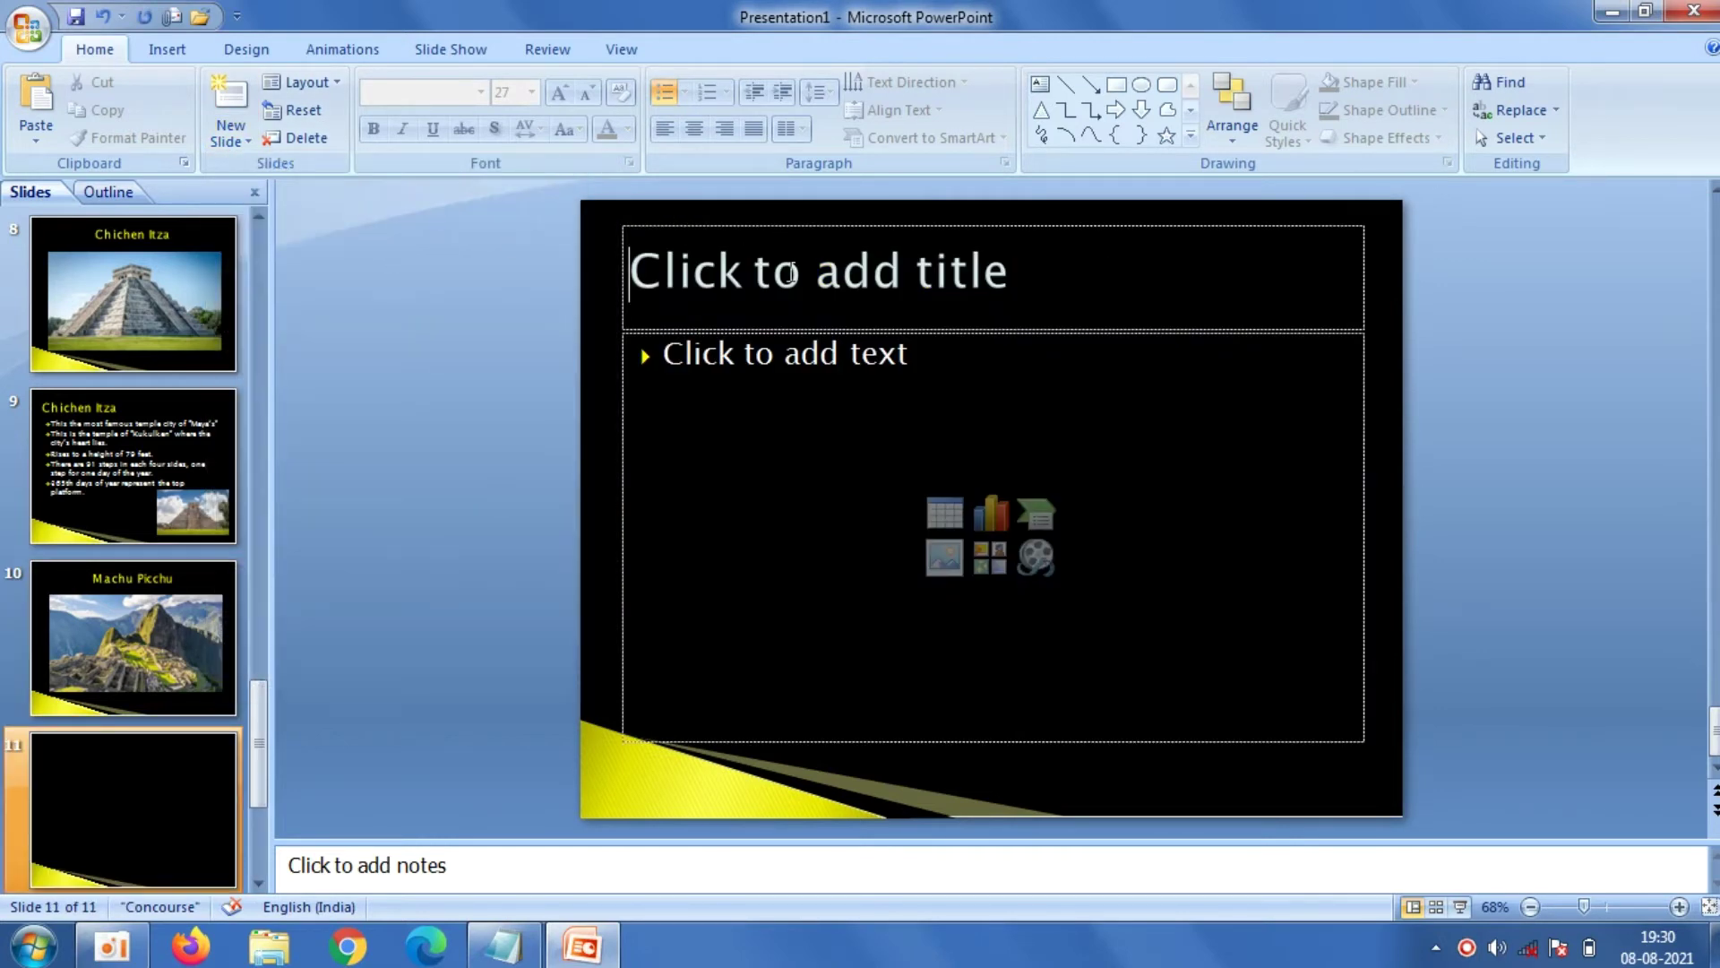
pyautogui.click(791, 271)
pyautogui.rightClick(710, 257)
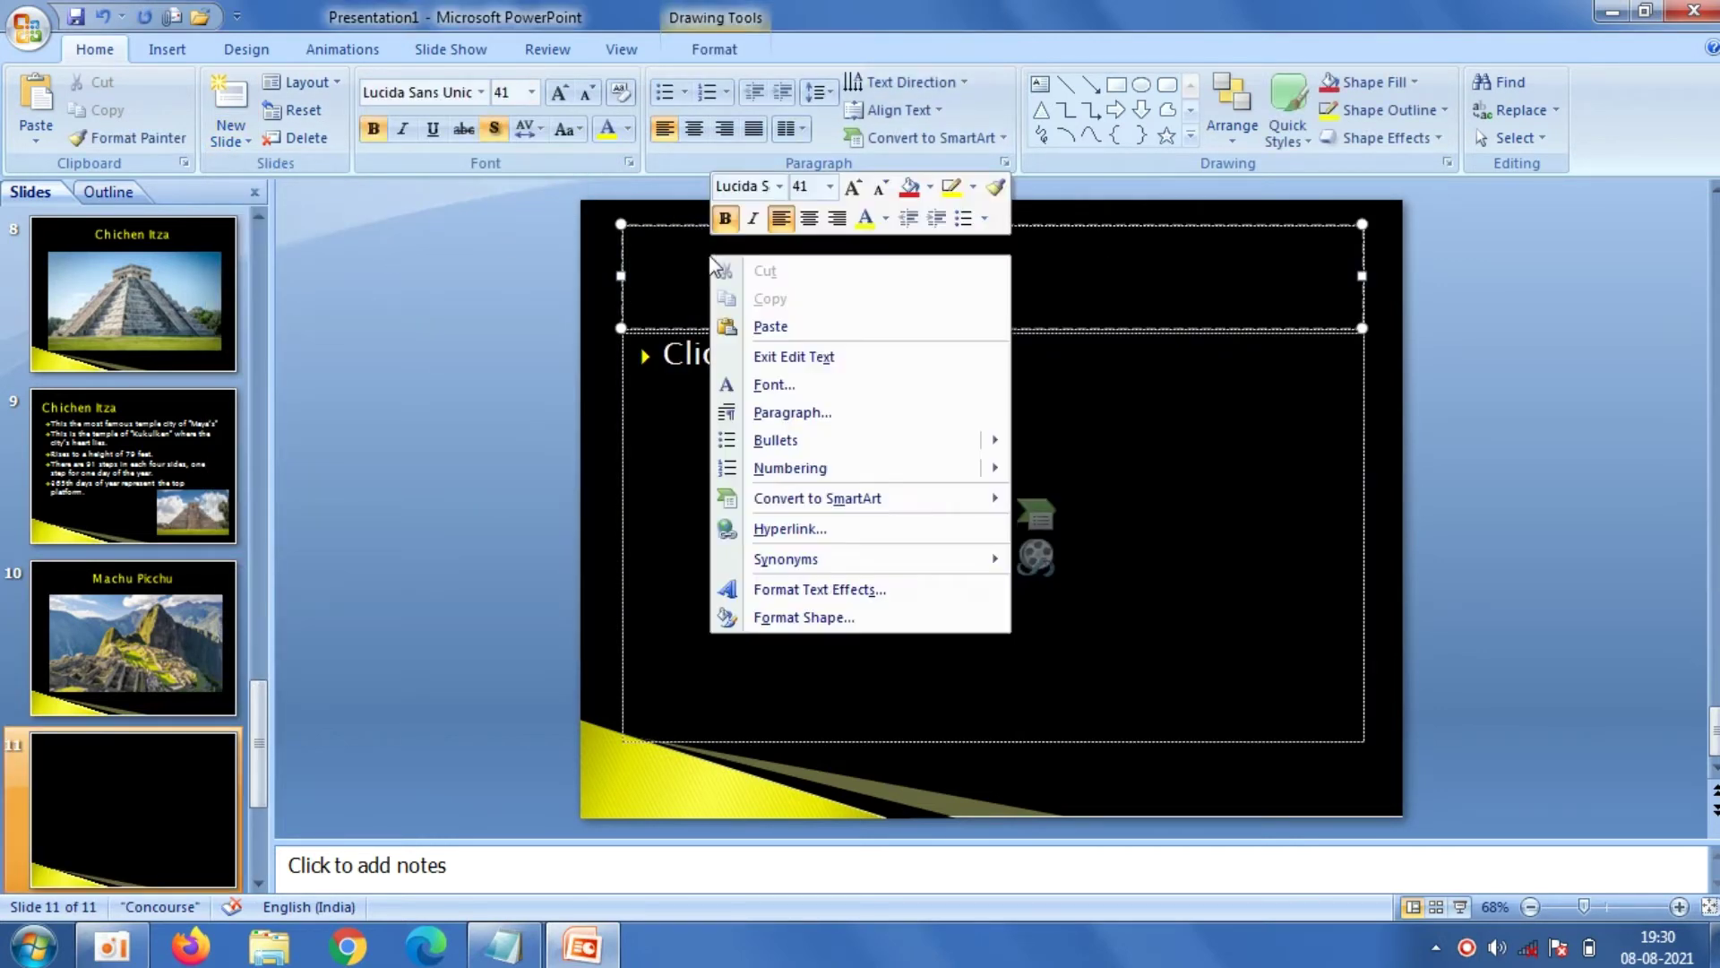
pyautogui.click(771, 326)
pyautogui.moveTo(970, 269); pyautogui.dragTo(642, 256)
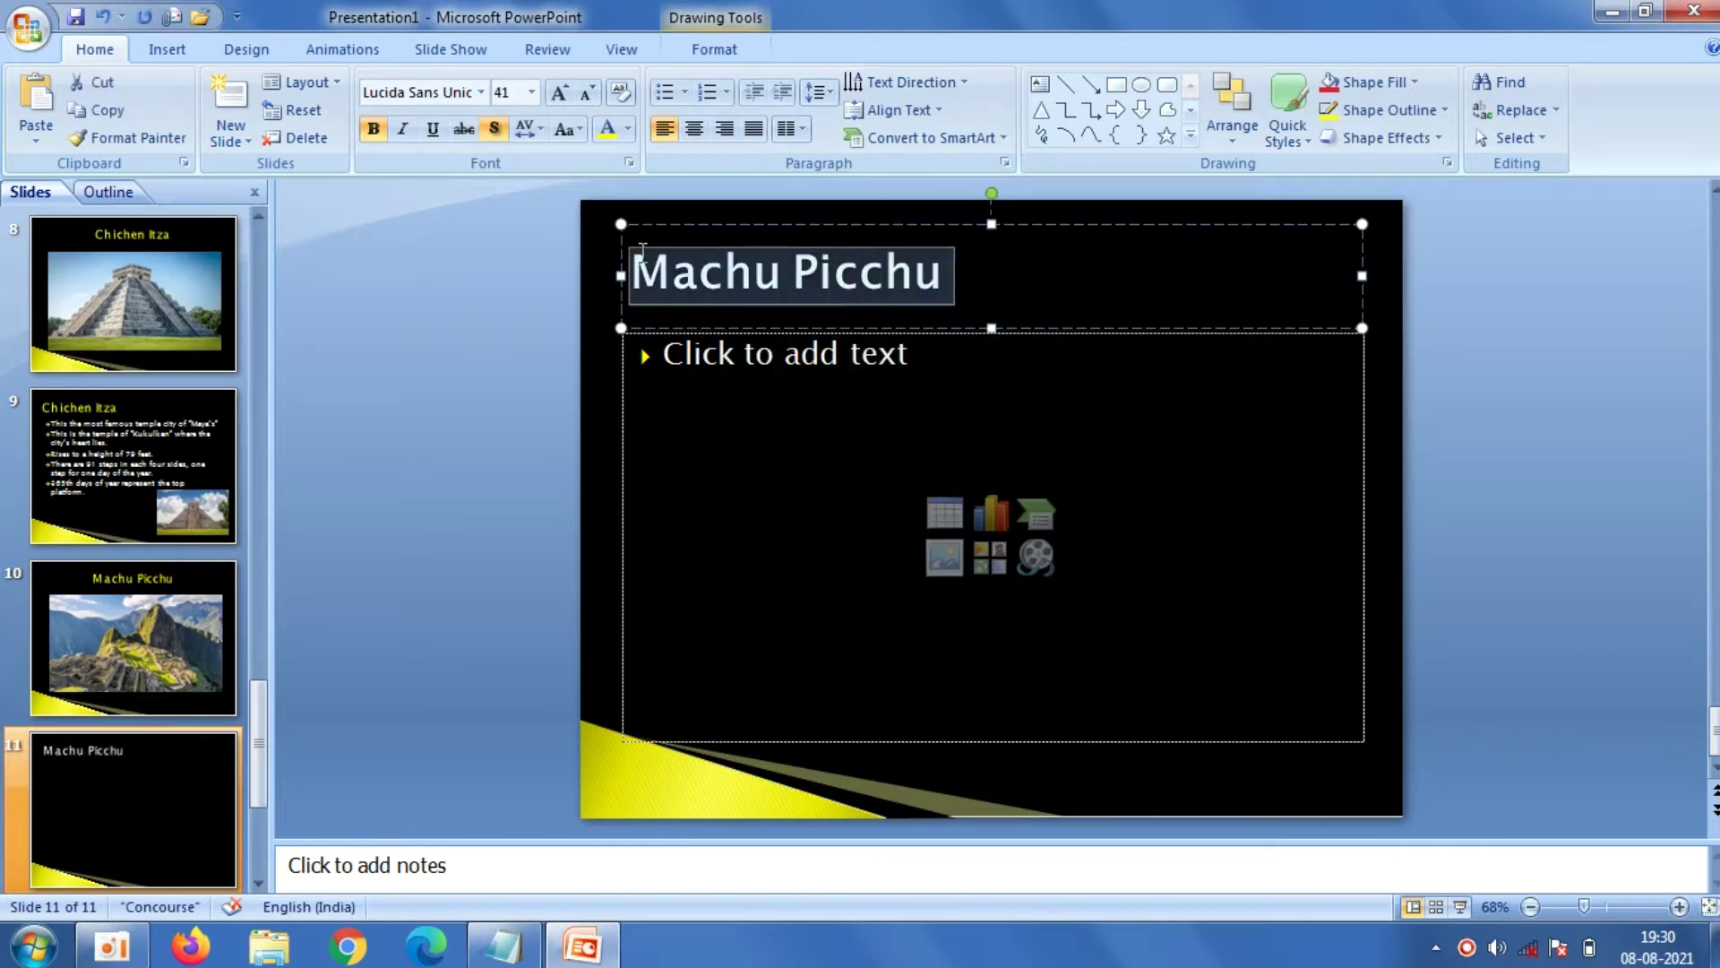
pyautogui.click(604, 131)
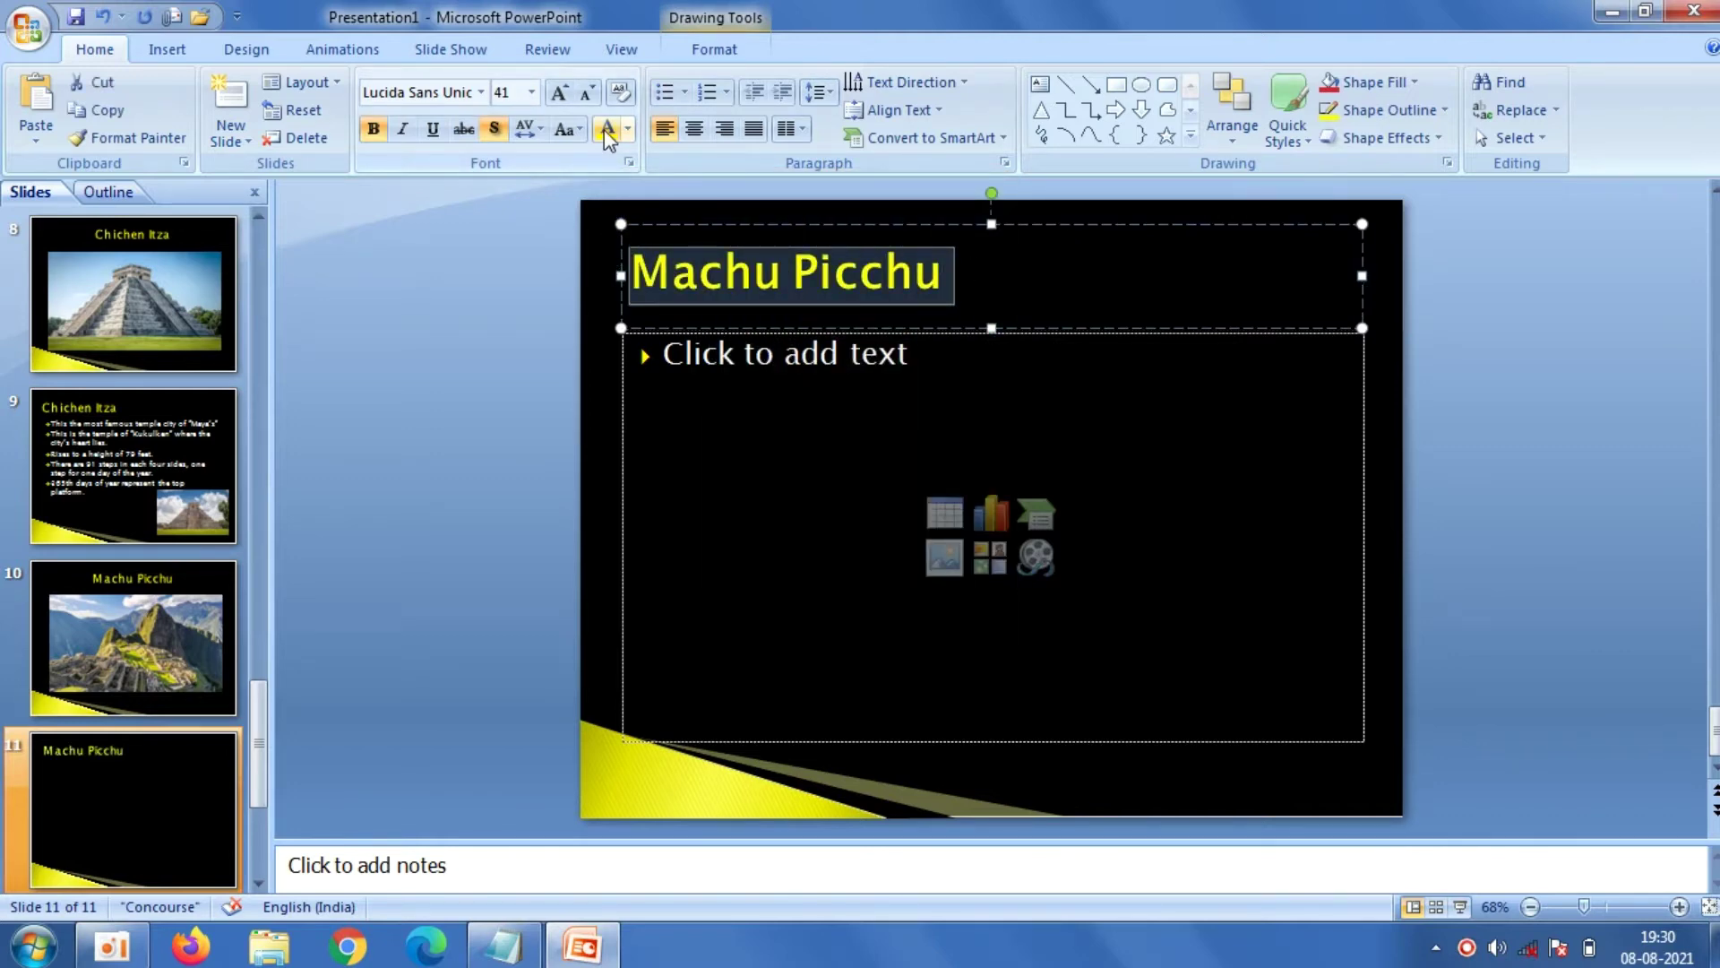
pyautogui.click(562, 240)
# Paste the three Machu Picchu description lines from Notepad into the body as bullets
pyautogui.click(694, 395)
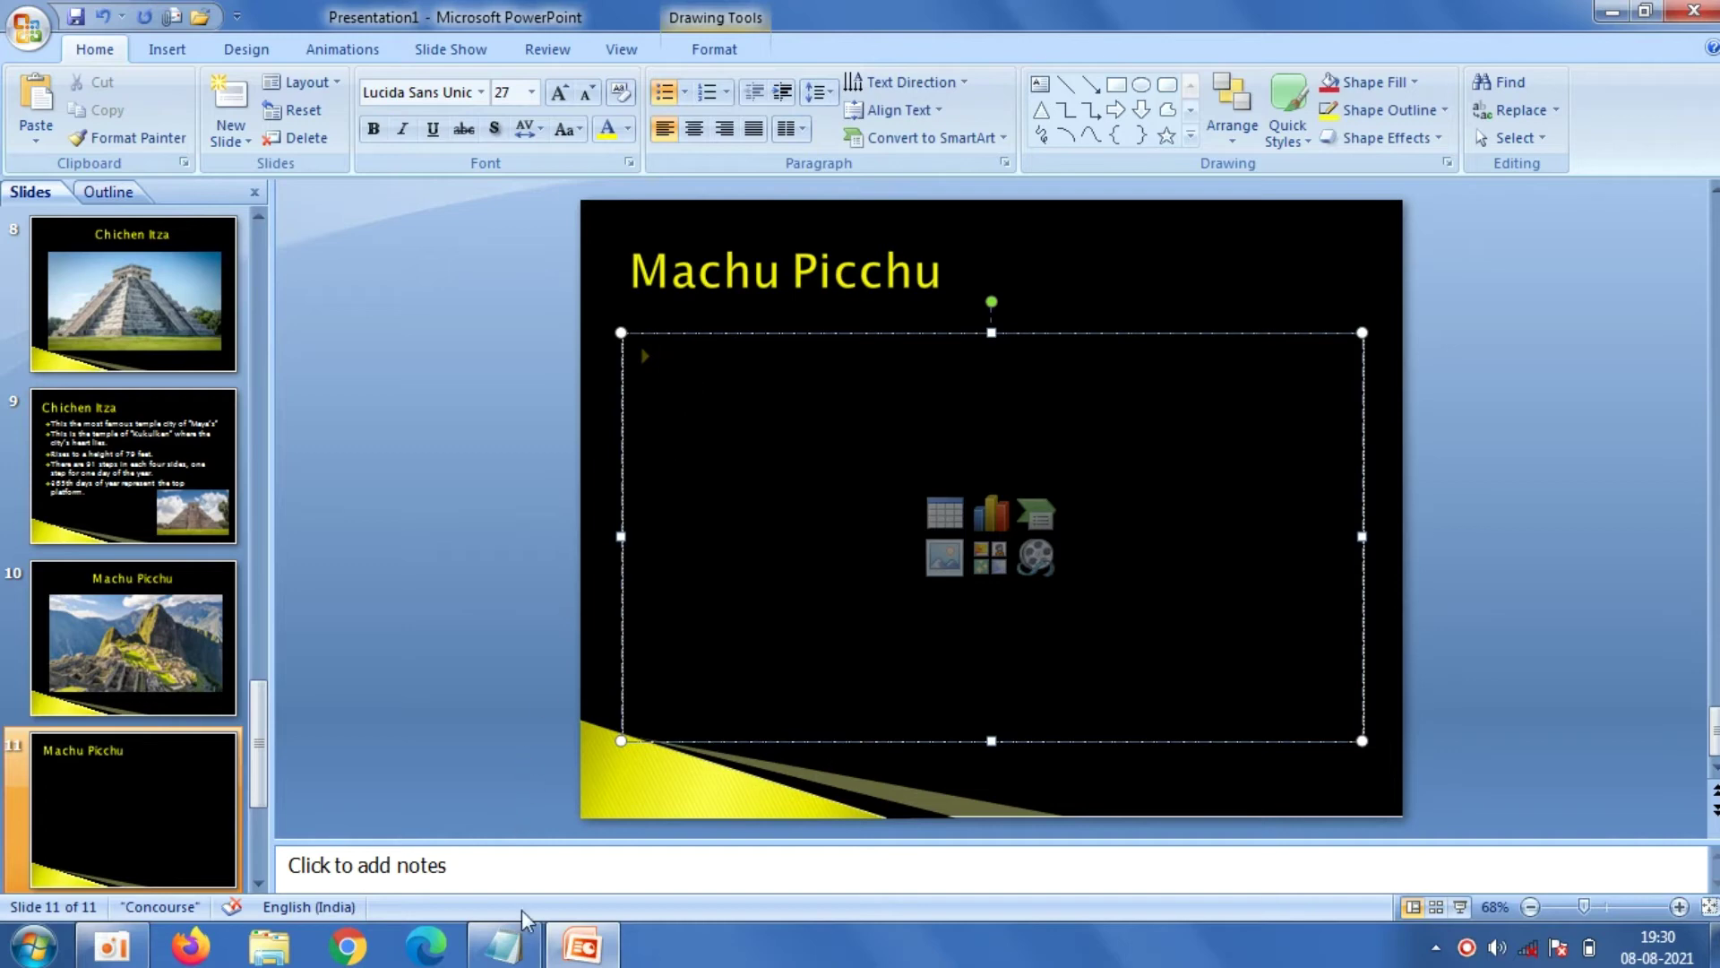
pyautogui.click(504, 943)
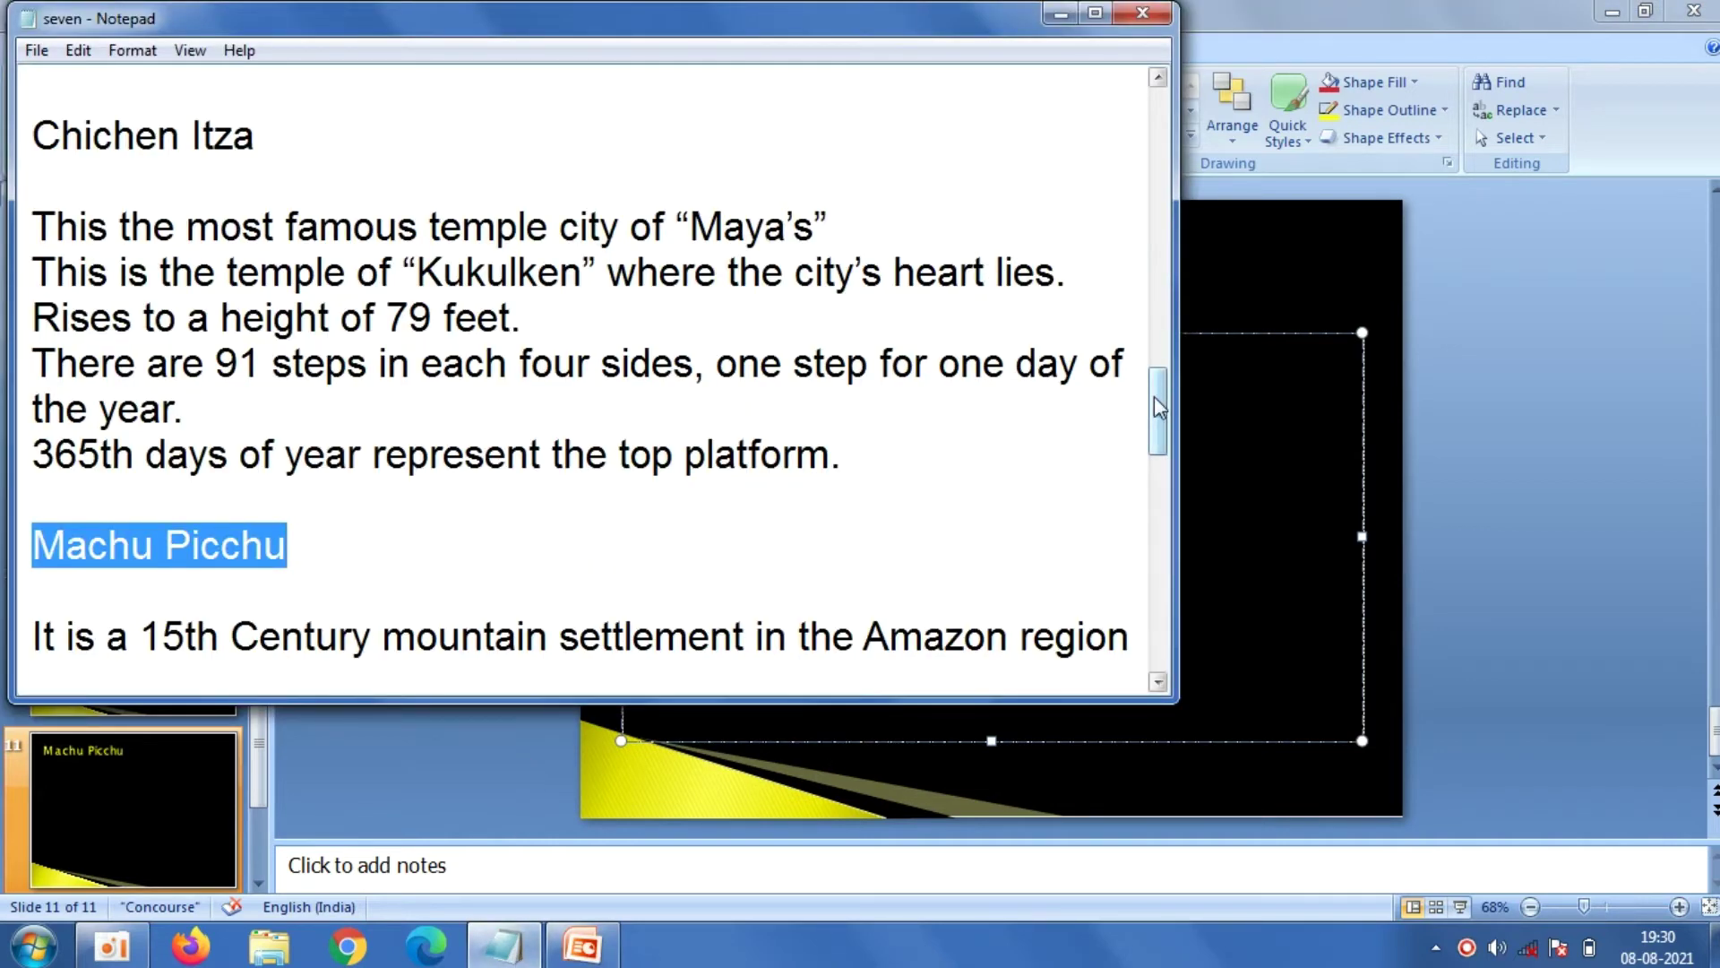
pyautogui.moveTo(1154, 396)
pyautogui.mouseDown()
pyautogui.moveTo(1154, 445)
pyautogui.moveTo(46, 318)
pyautogui.mouseUp()
pyautogui.rightClick(34, 318)
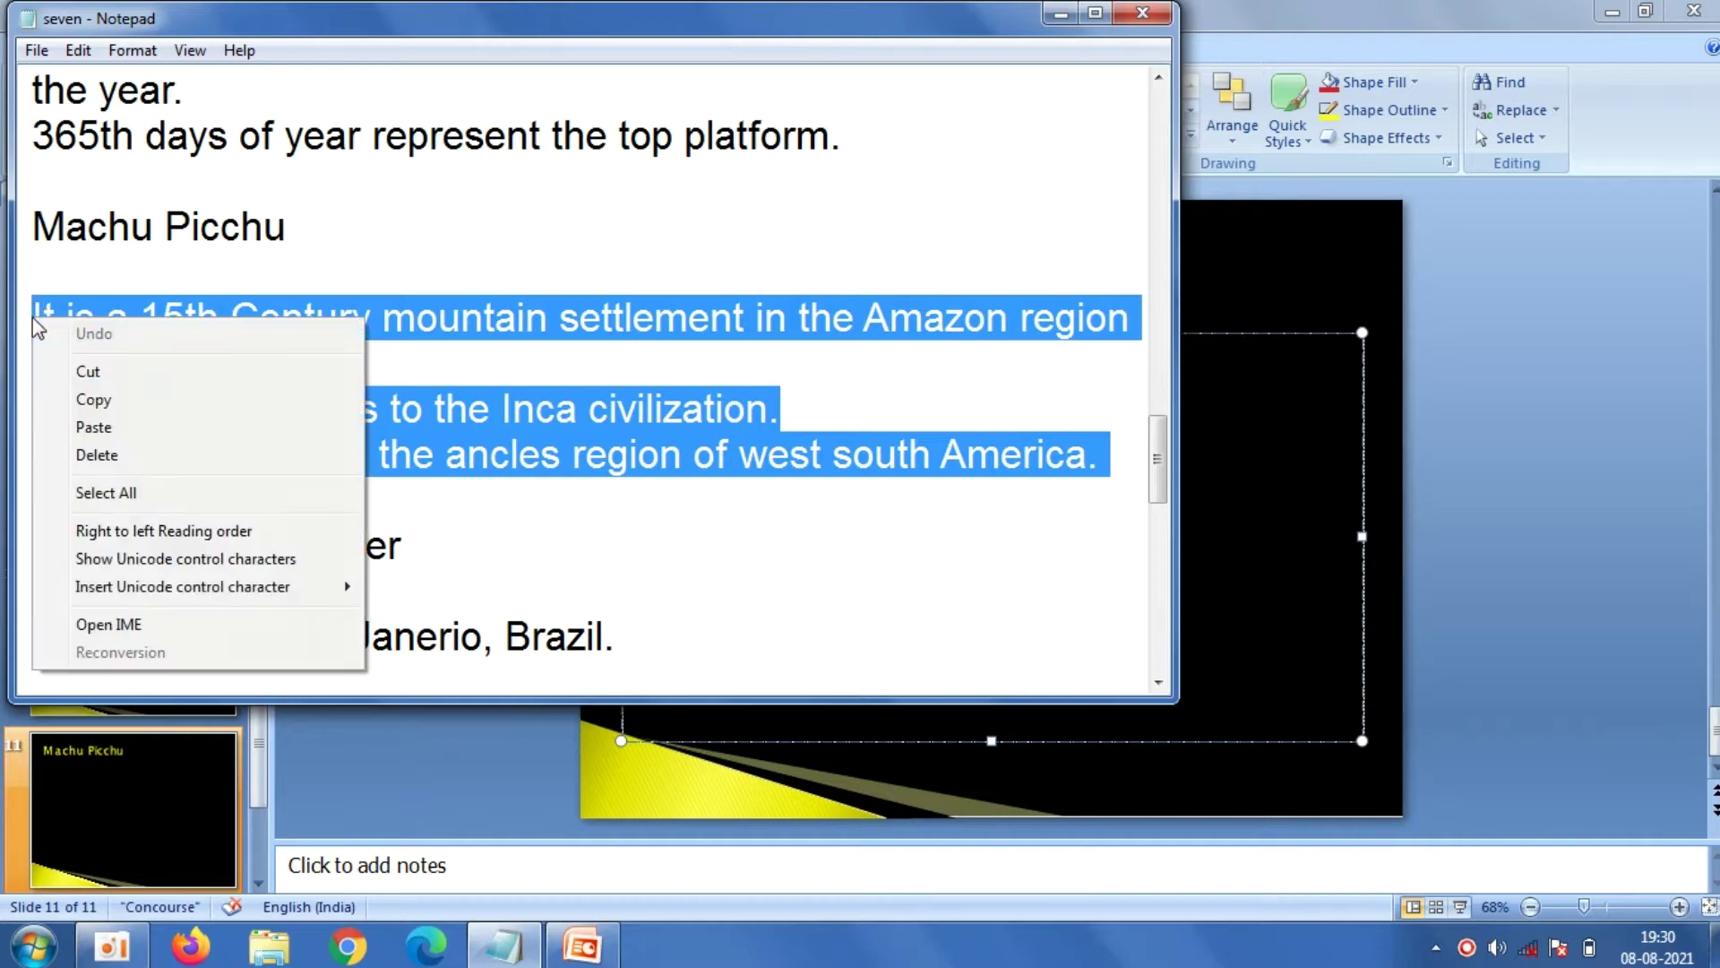
pyautogui.click(89, 397)
pyautogui.hotkey('alt', 'Tab')
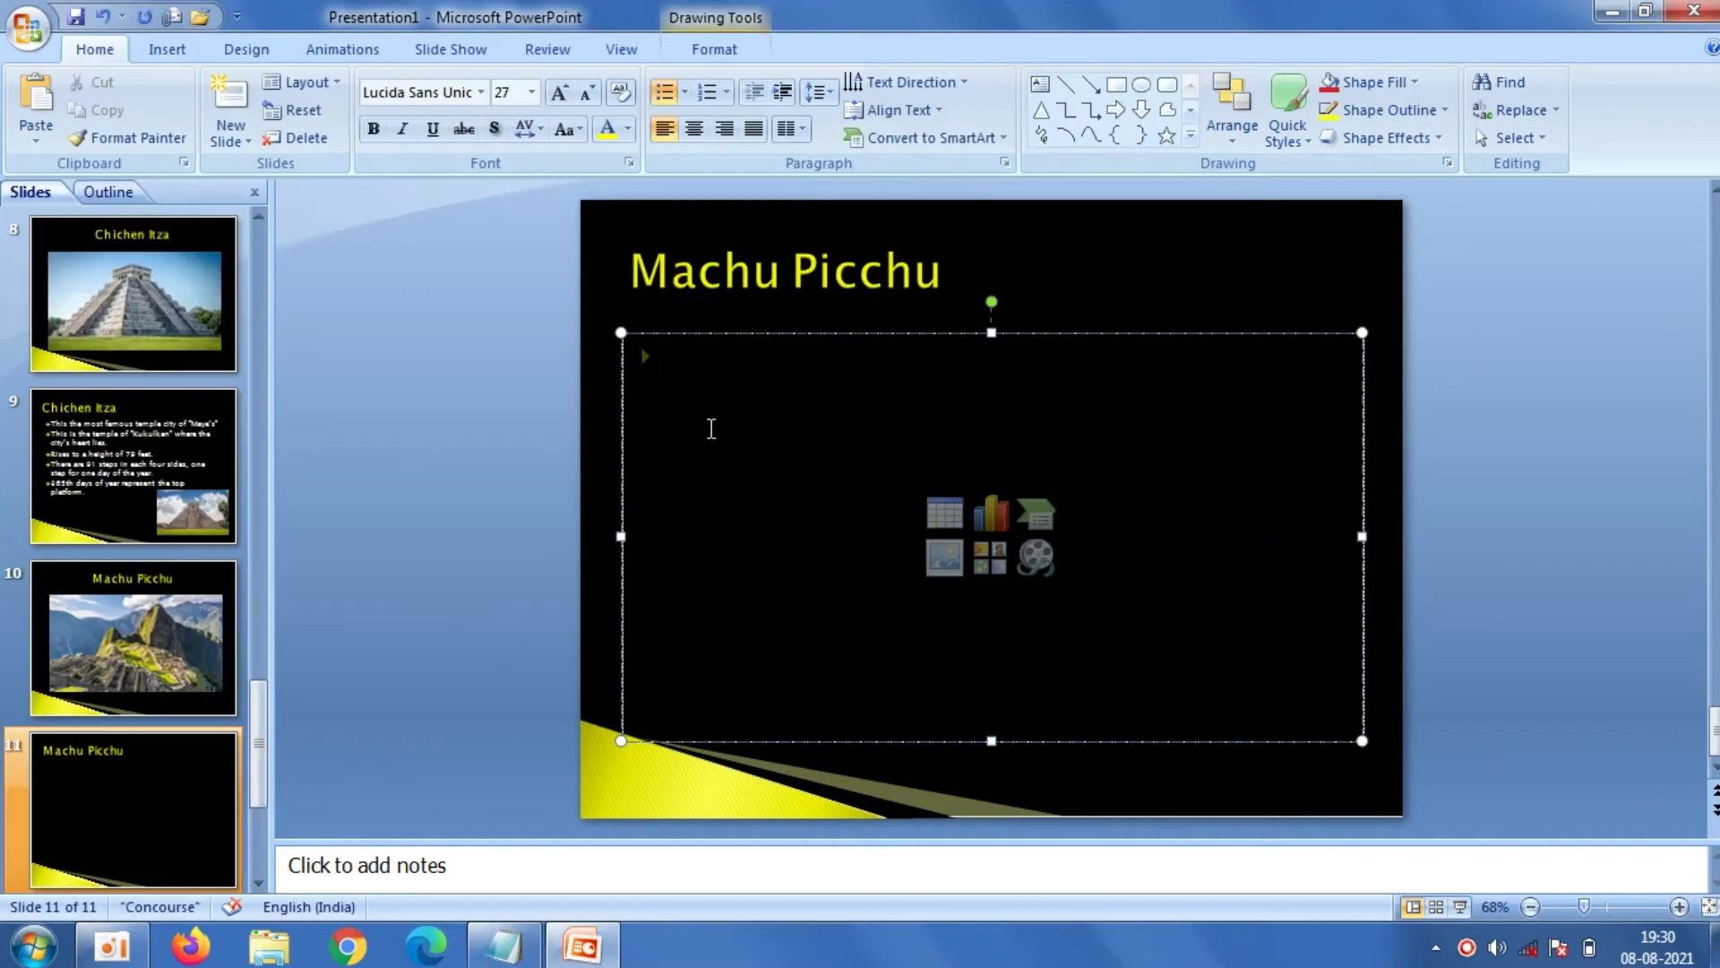
pyautogui.rightClick(712, 428)
pyautogui.click(746, 494)
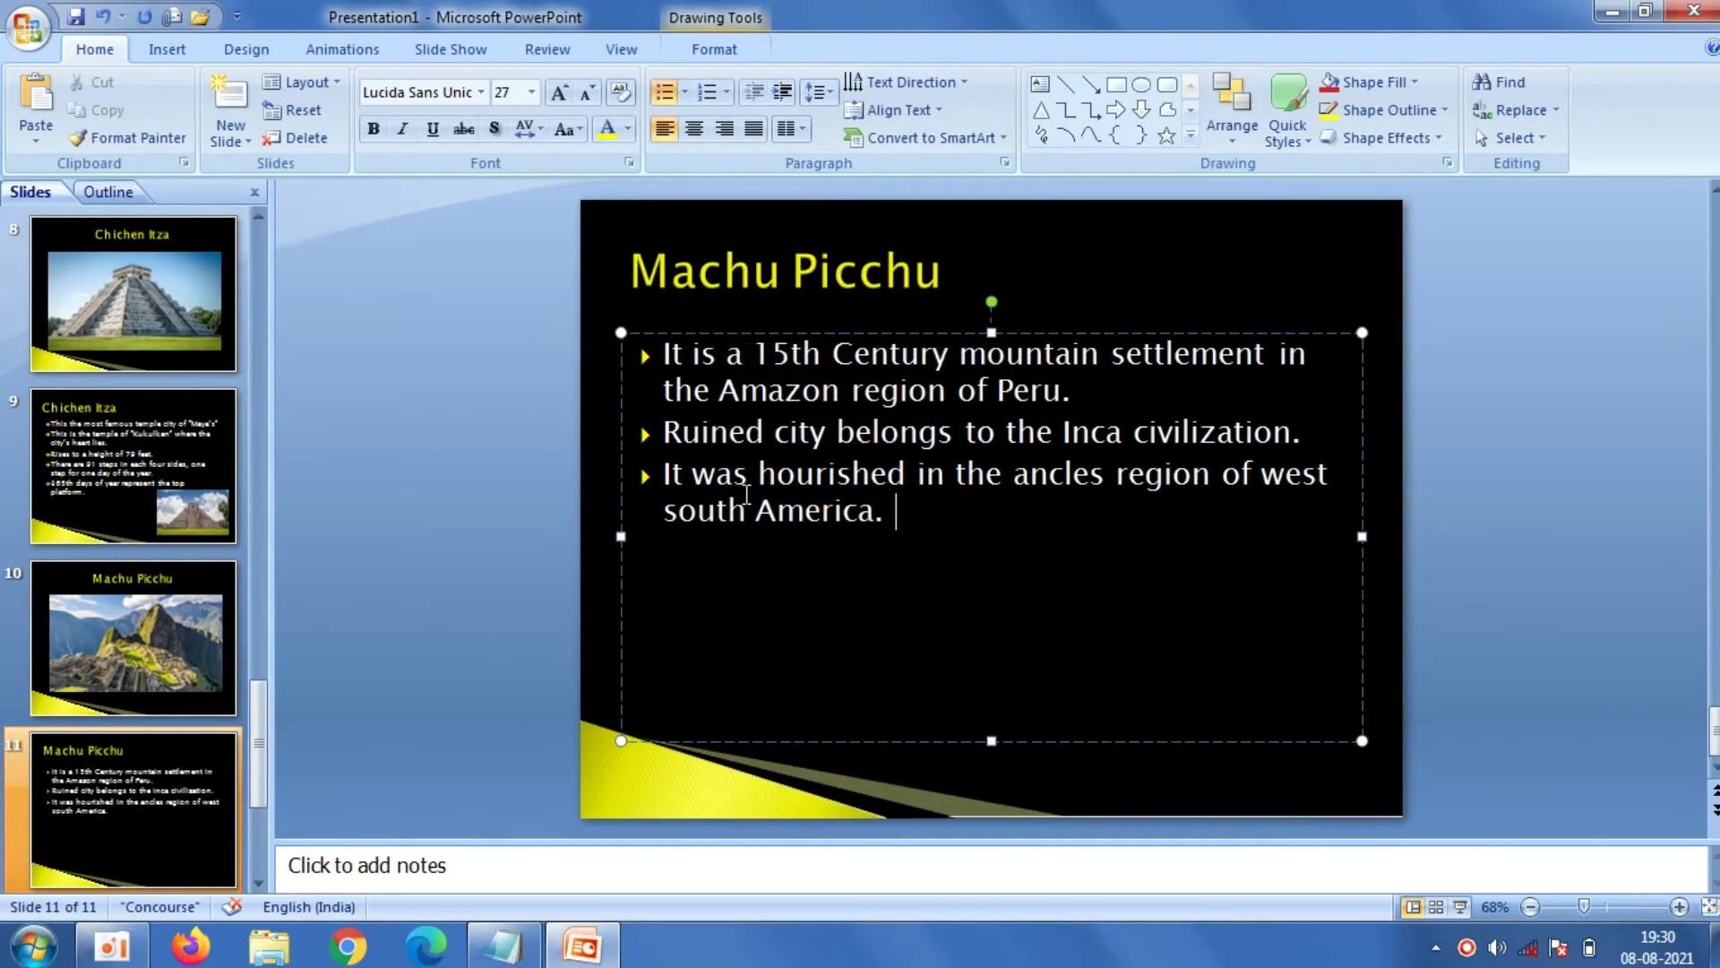
# Insert the On_an_Inca_High photo onto slide 11
pyautogui.click(168, 49)
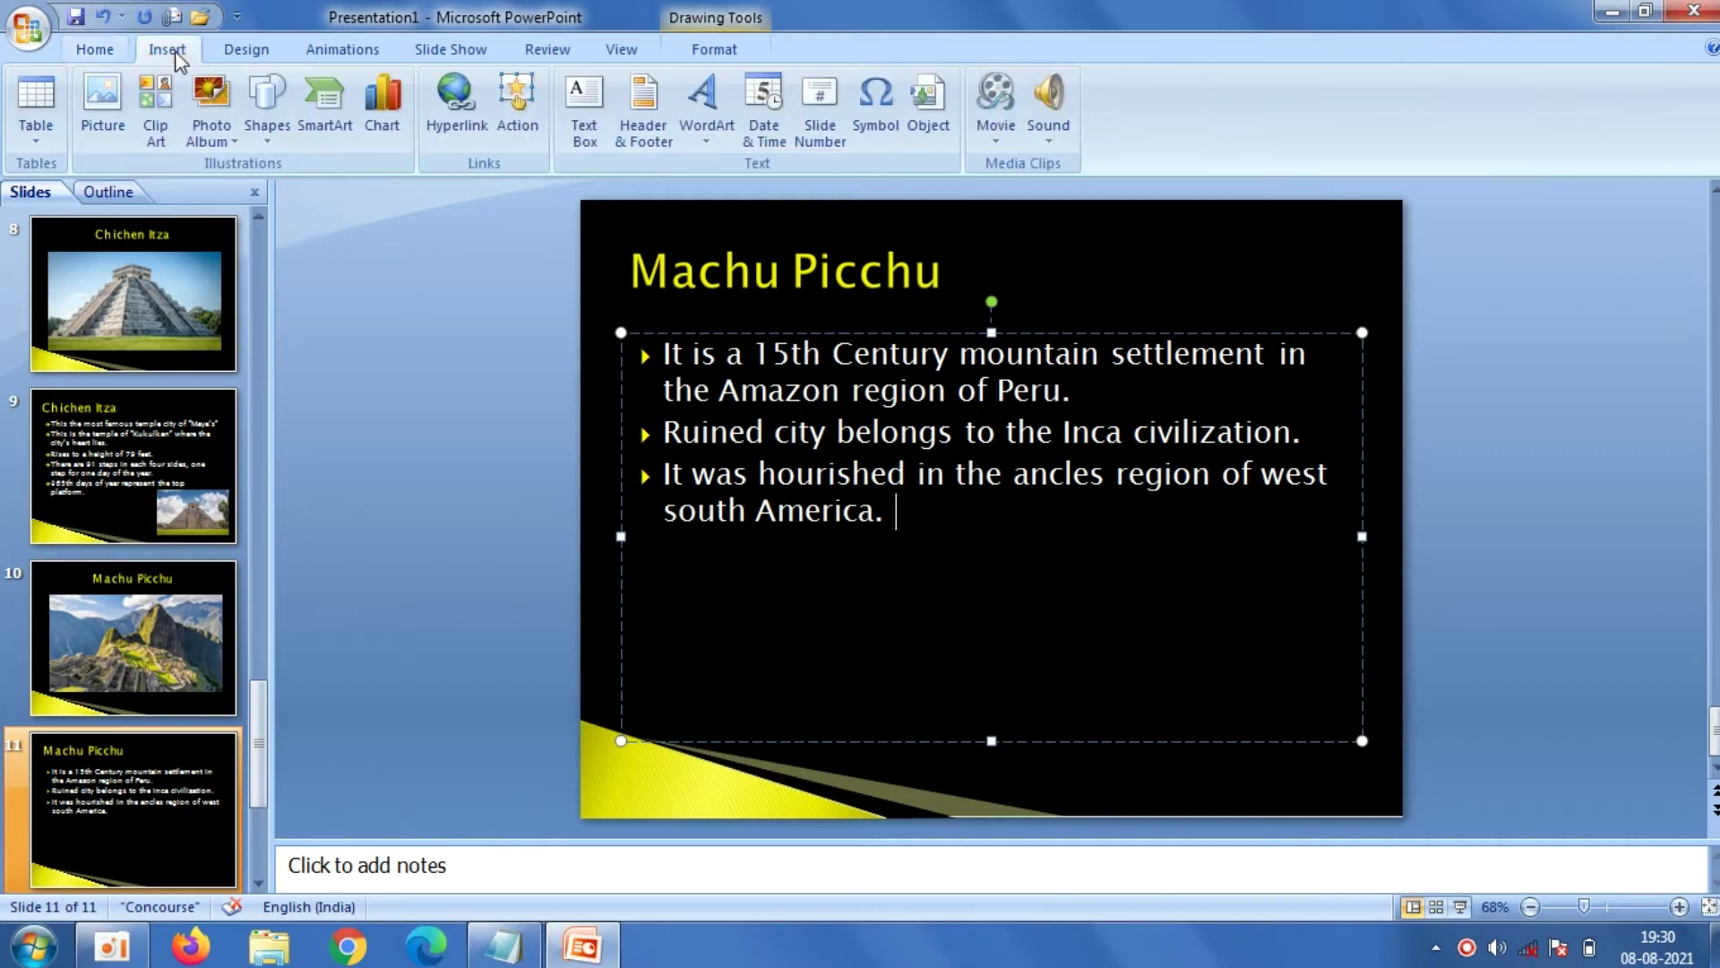
pyautogui.click(106, 96)
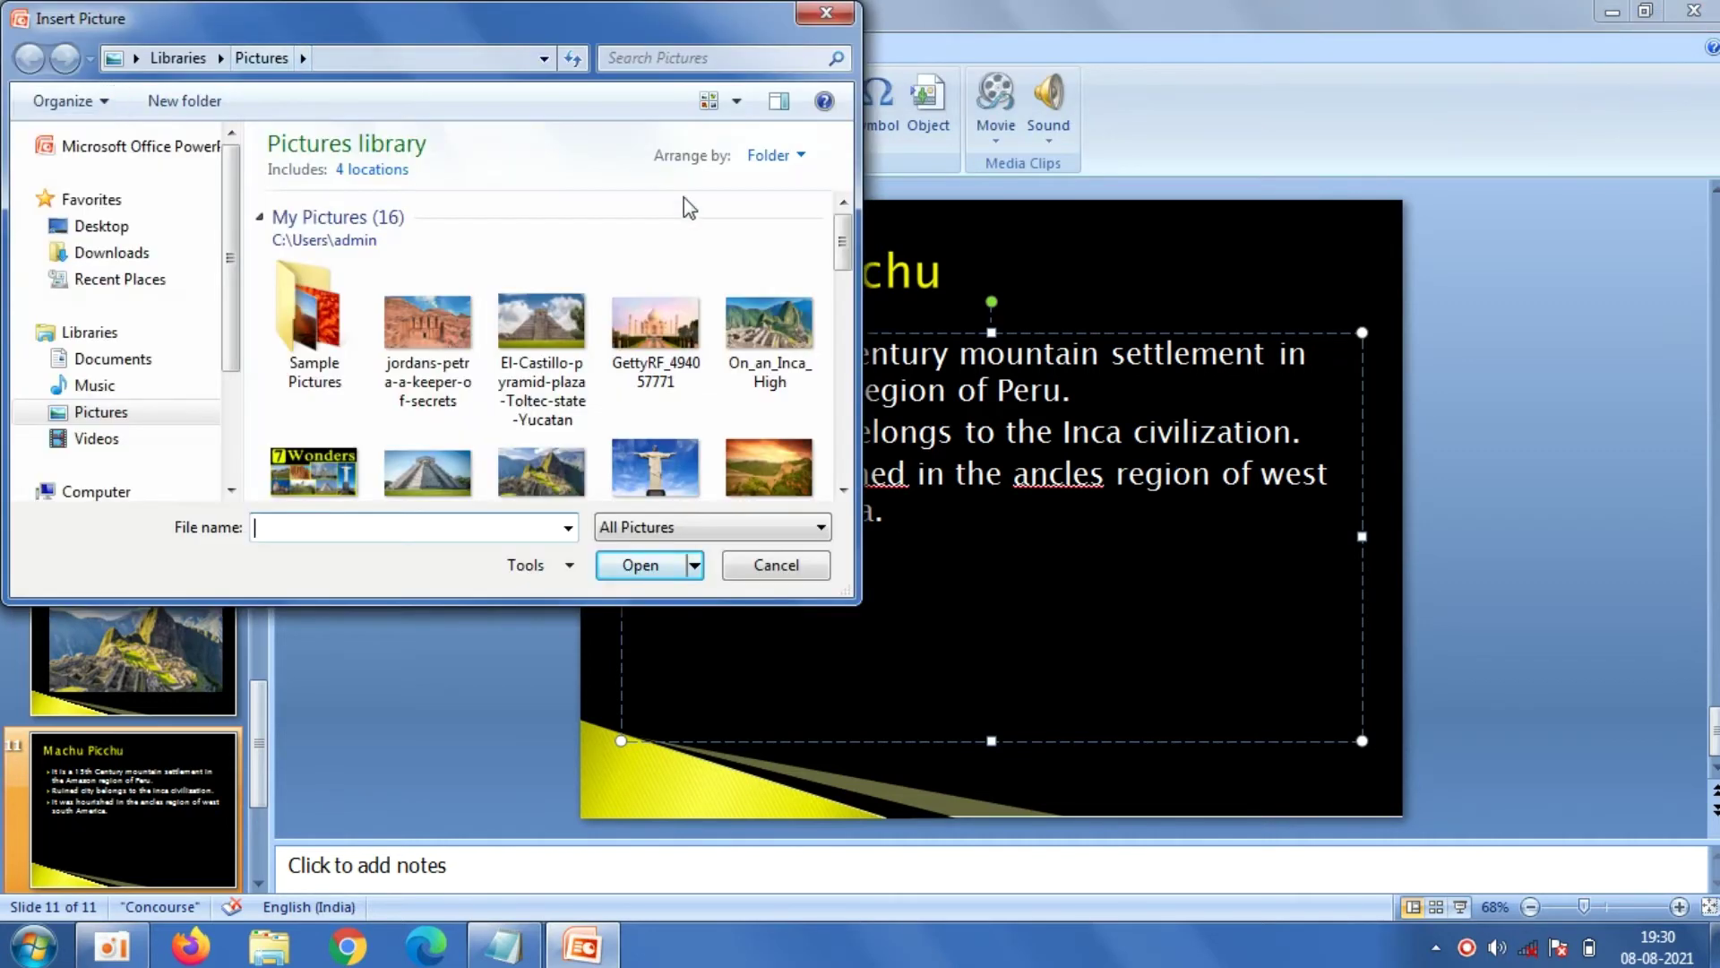
pyautogui.scroll(-1, 844, 255)
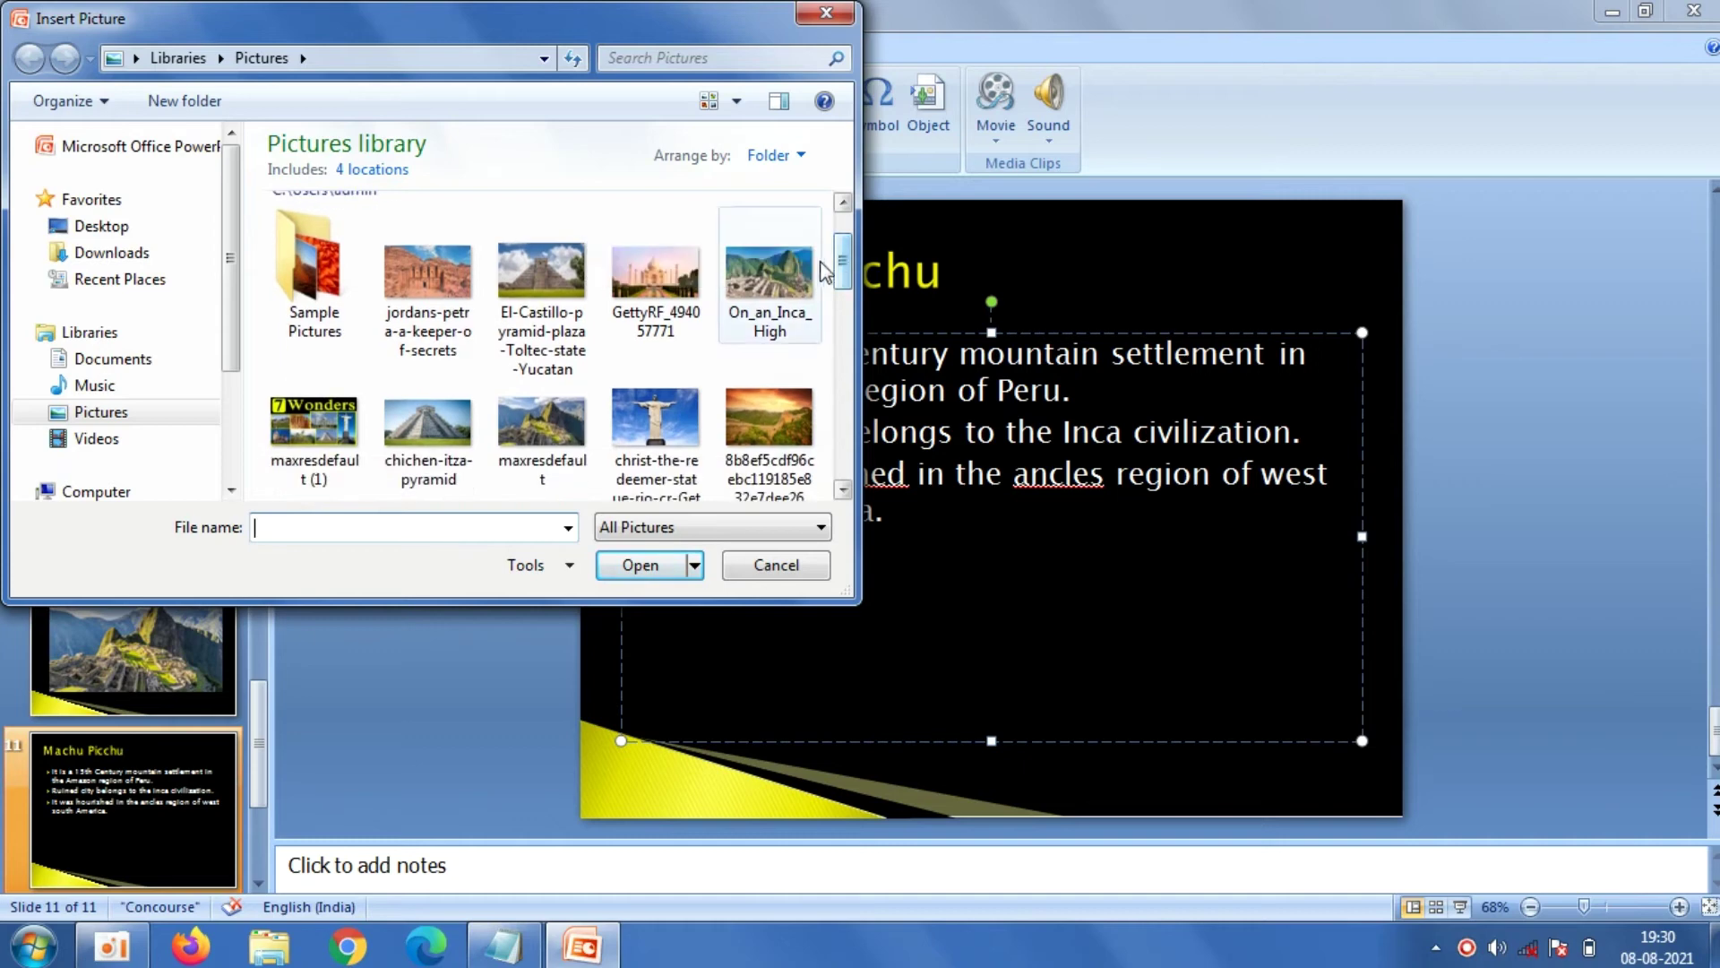
pyautogui.click(769, 273)
pyautogui.click(654, 566)
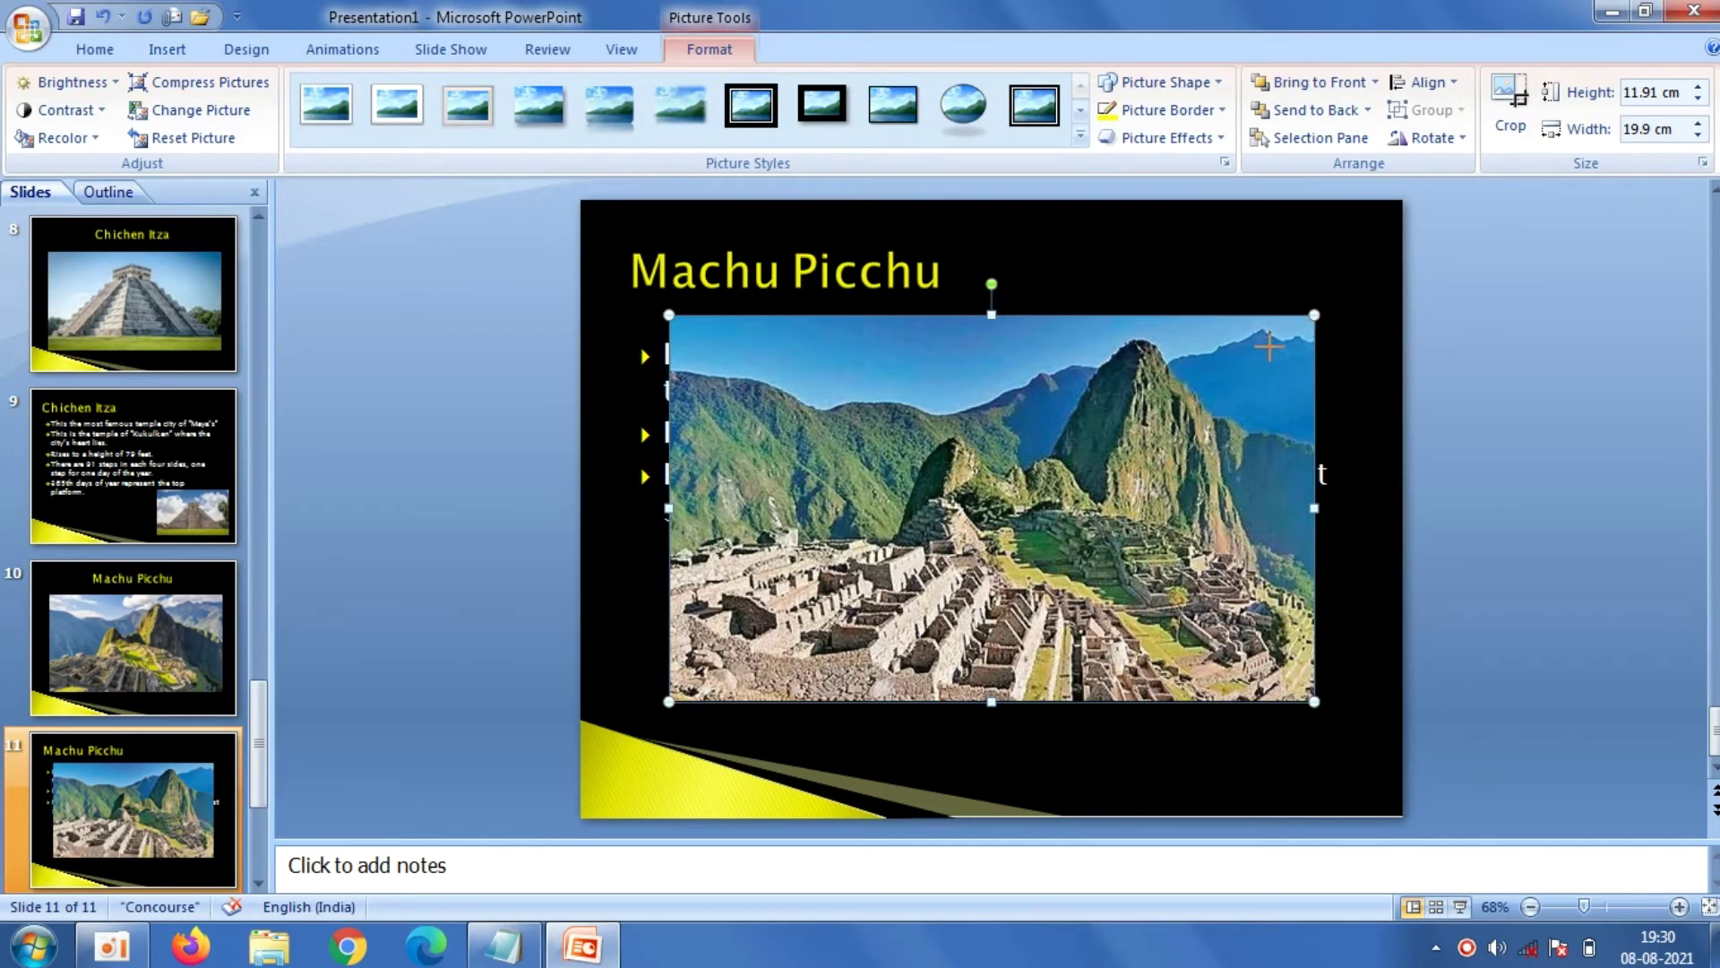
# Resize the photo to about 7.18 × 11.91 cm and place it below the bullets
pyautogui.moveTo(1314, 315); pyautogui.dragTo(1101, 442)
pyautogui.moveTo(947, 554); pyautogui.dragTo(1038, 612)
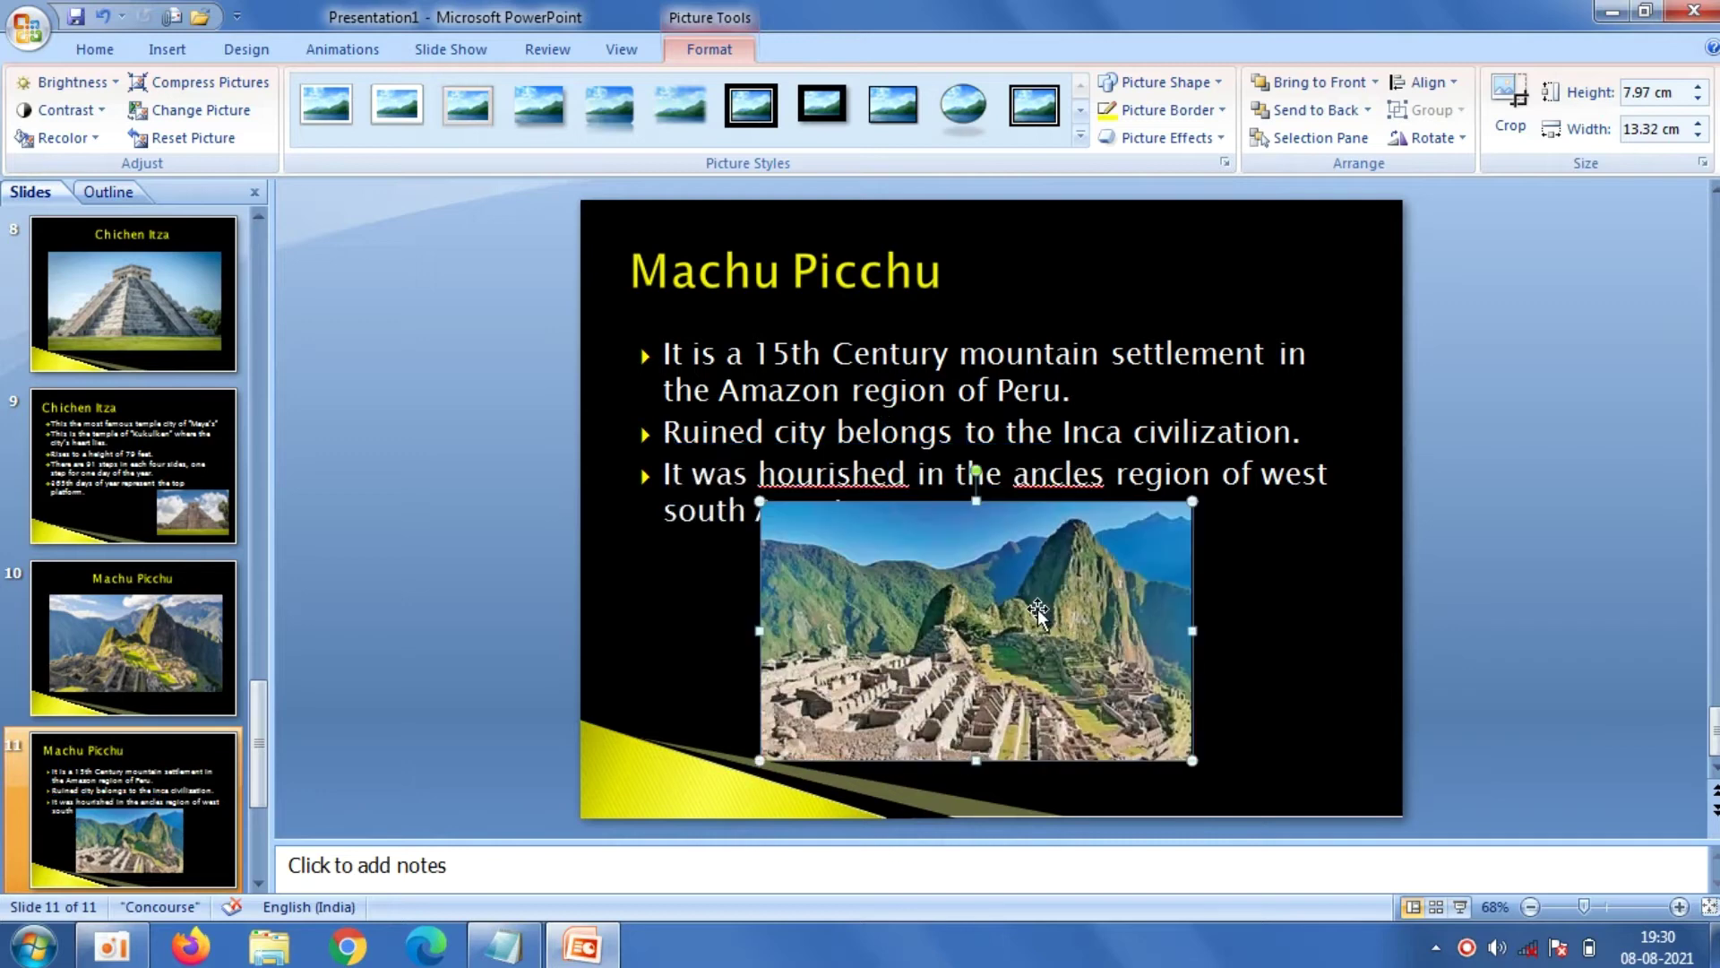
pyautogui.moveTo(975, 503); pyautogui.dragTo(975, 529)
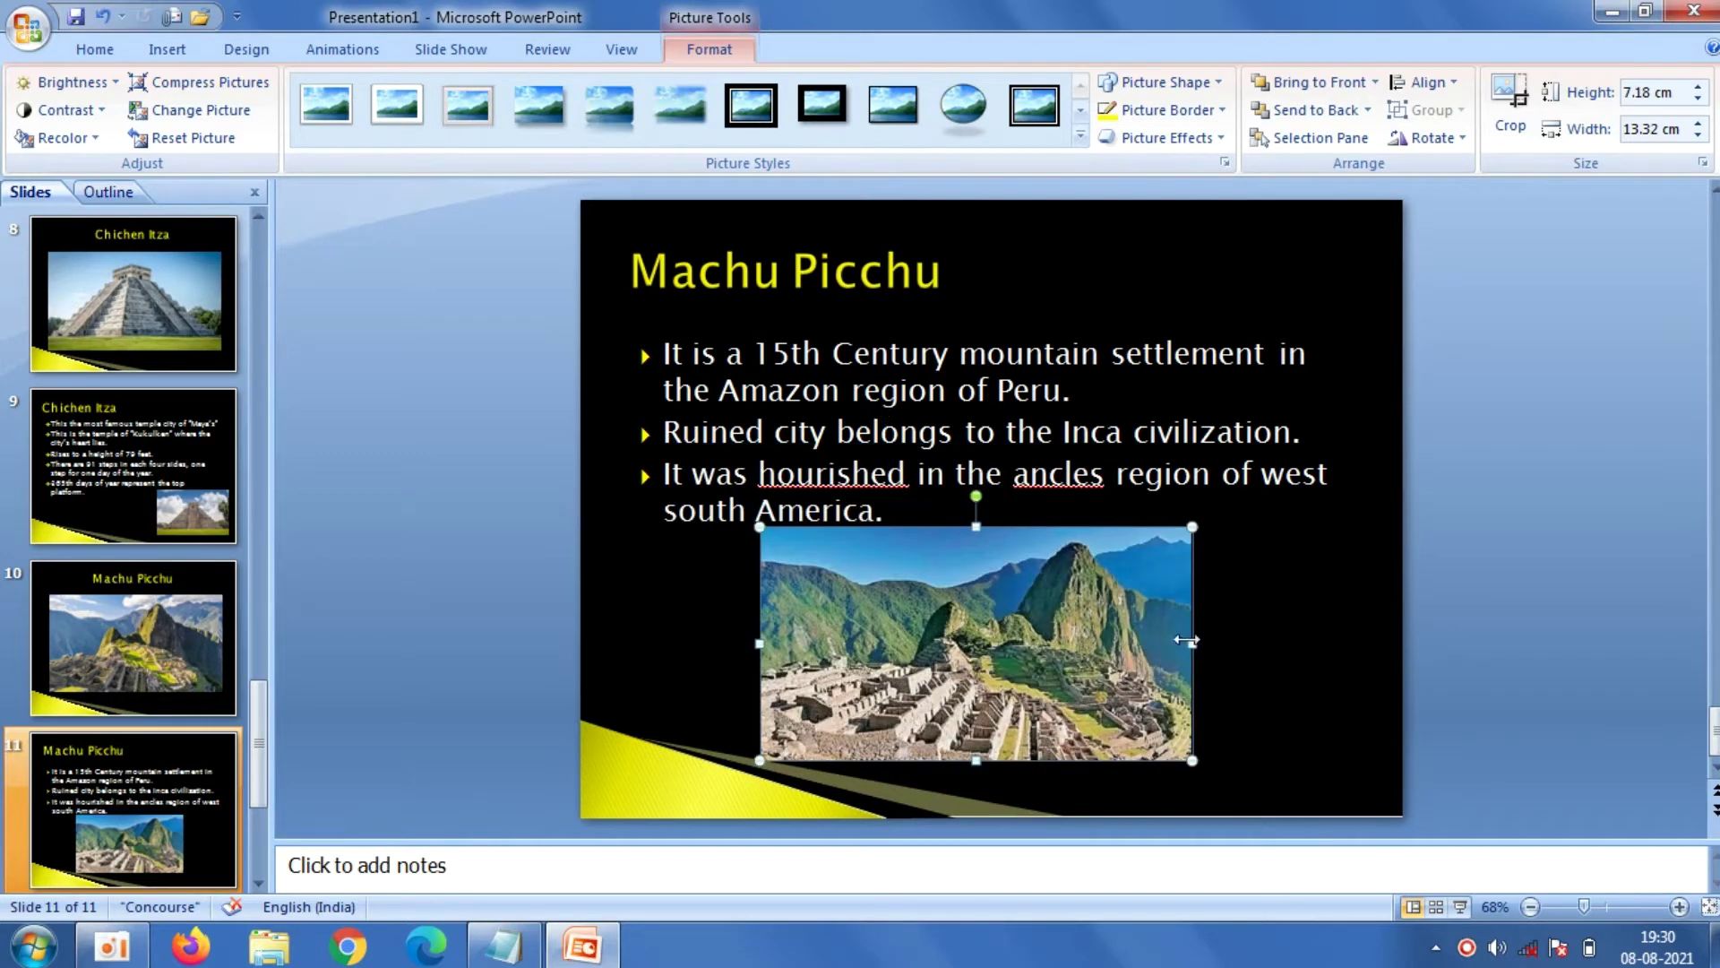
pyautogui.moveTo(1191, 642); pyautogui.dragTo(1146, 642)
pyautogui.moveTo(983, 642); pyautogui.dragTo(1048, 649)
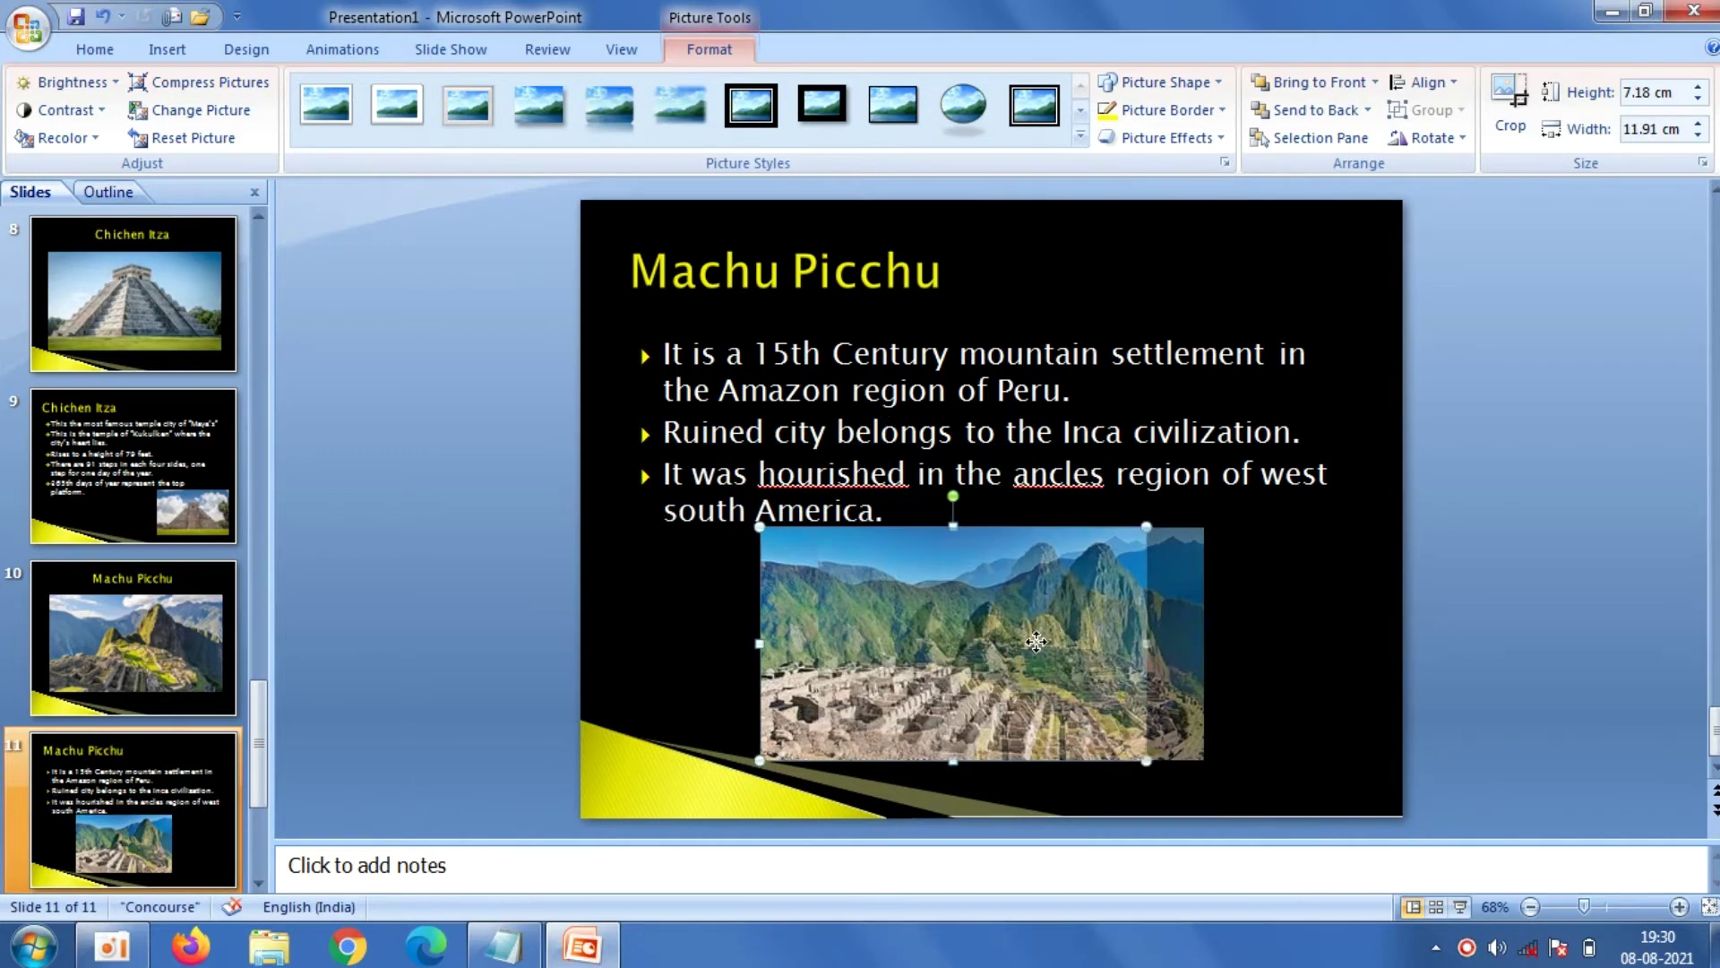
pyautogui.click(1568, 553)
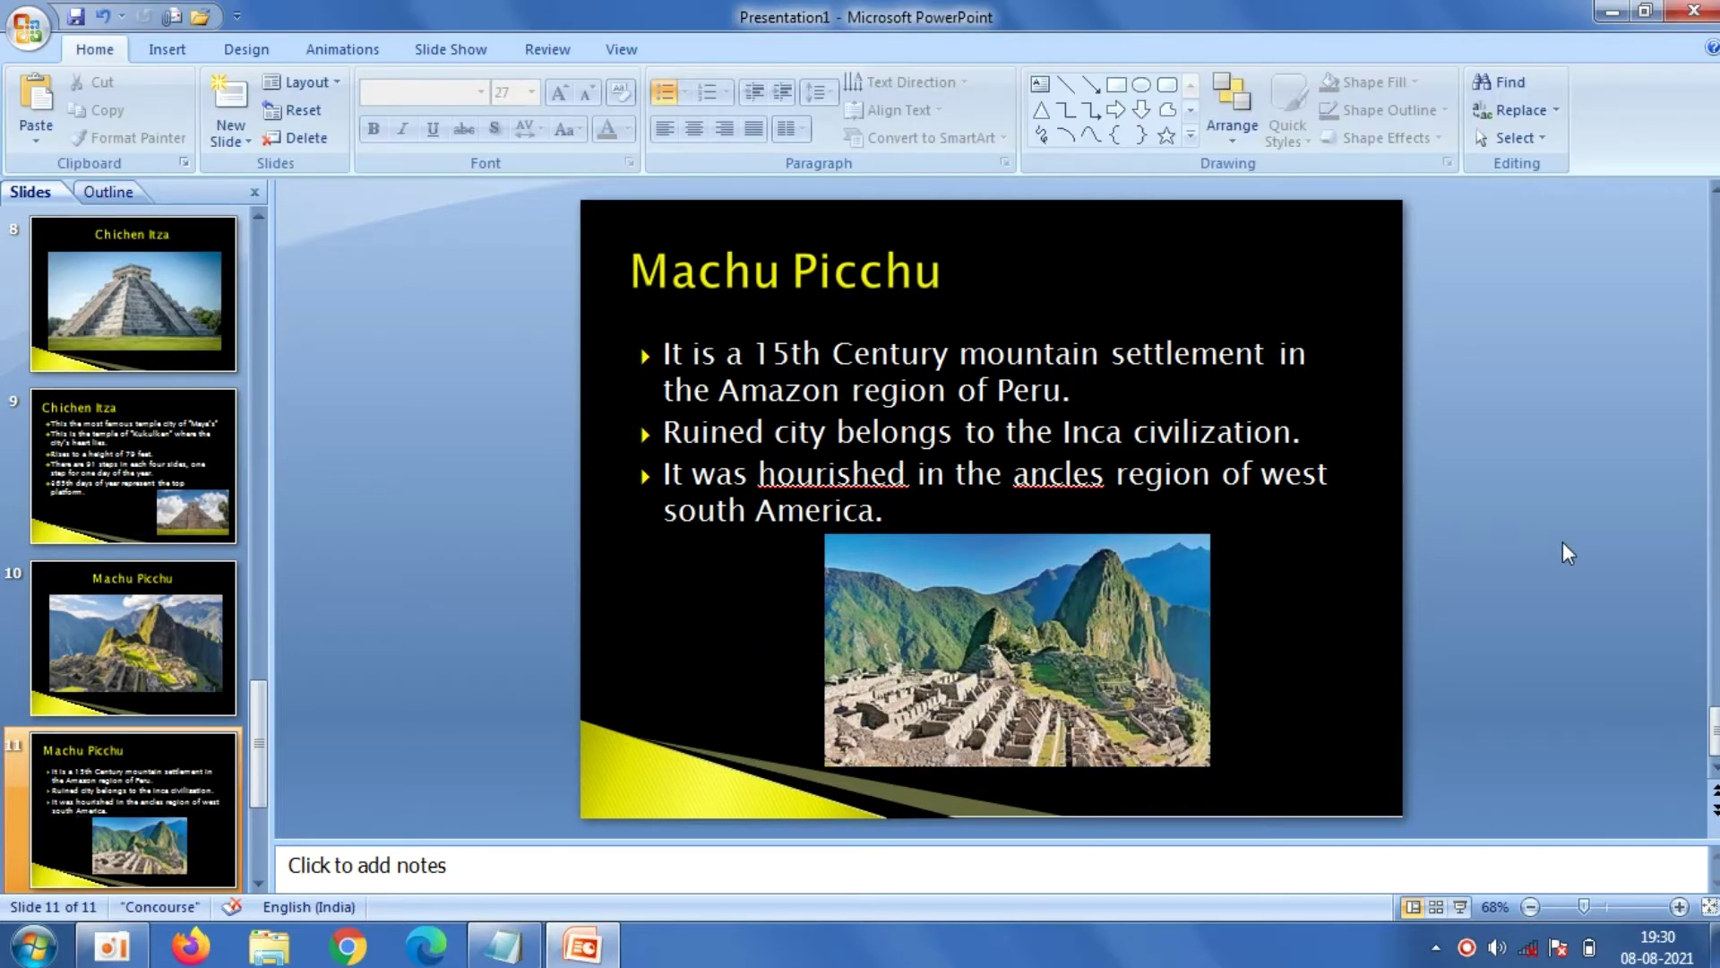
# Add a Title and Content slide with the centred title 'Christ the Redeemer' copied from Notepad
pyautogui.click(230, 141)
pyautogui.click(389, 239)
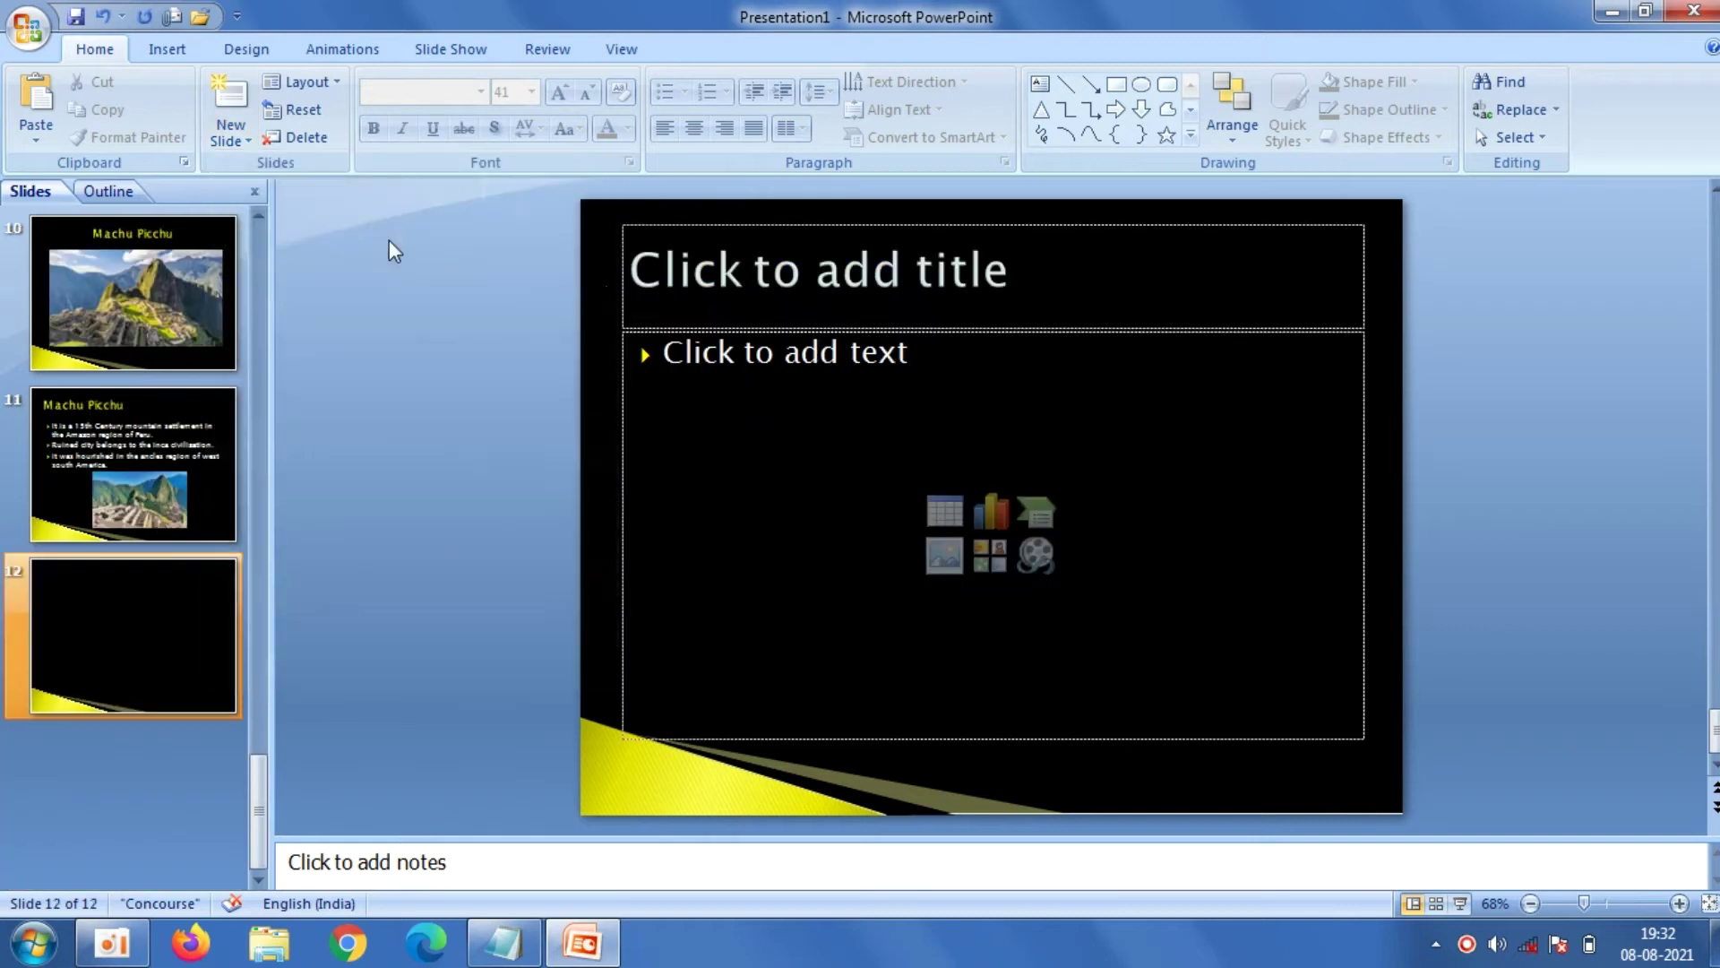
pyautogui.click(685, 293)
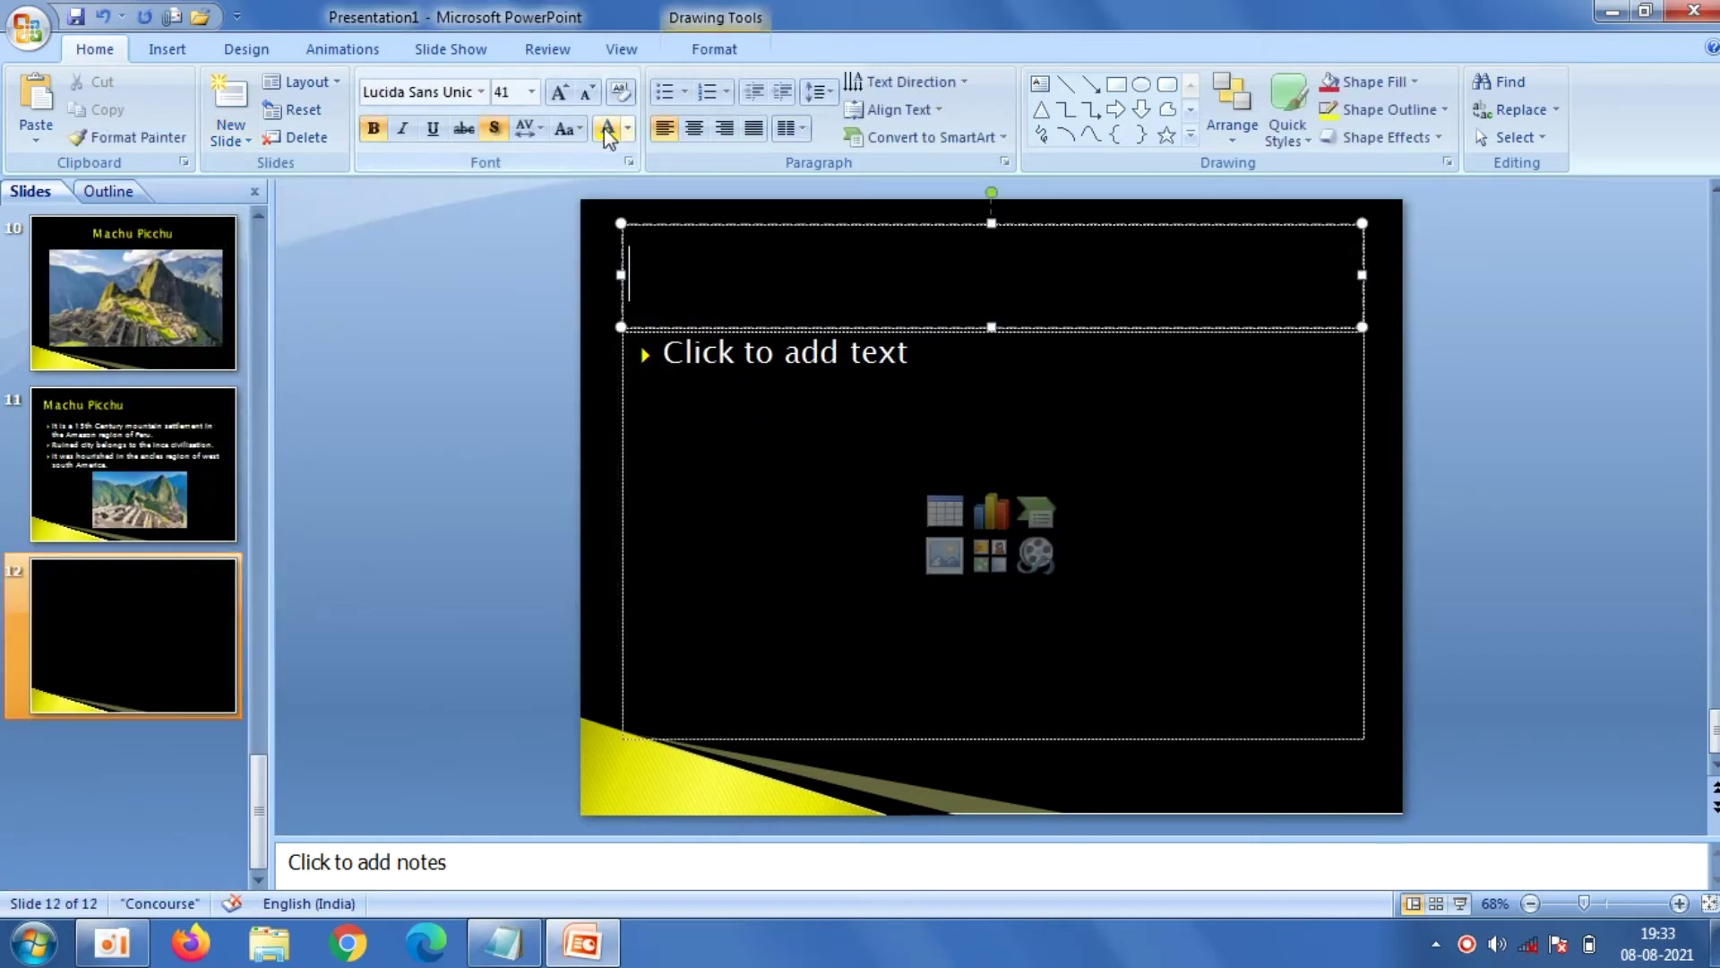
pyautogui.click(694, 128)
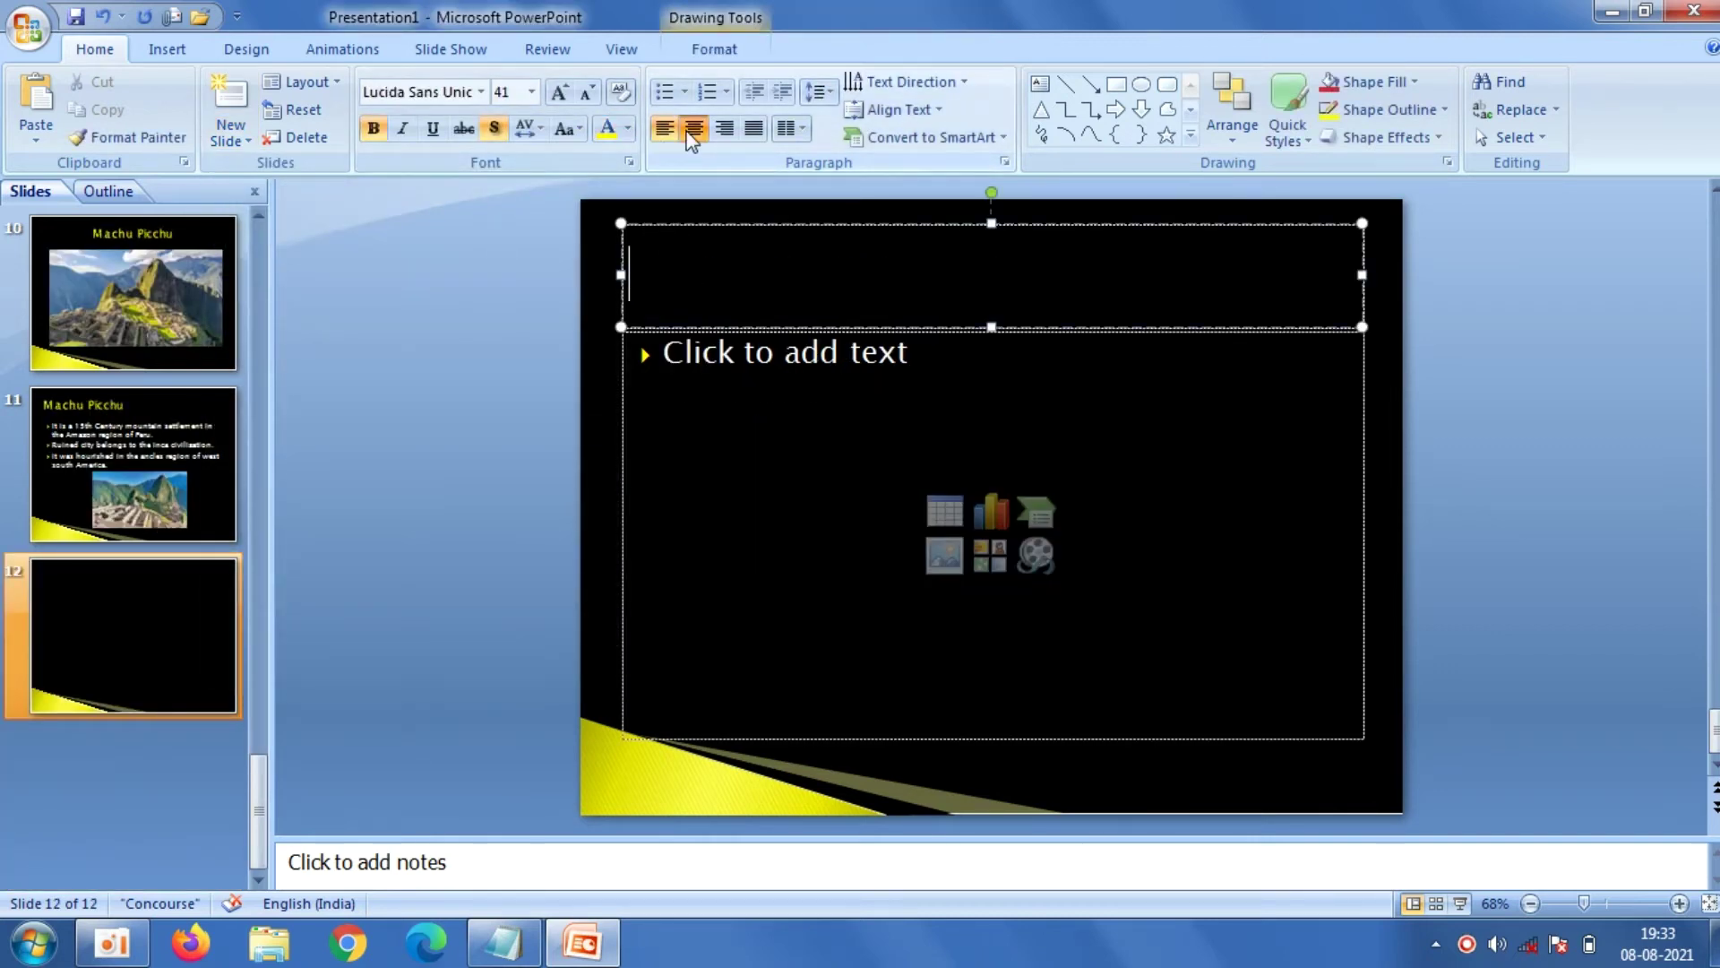
pyautogui.click(506, 945)
pyautogui.moveTo(433, 537); pyautogui.dragTo(32, 533)
pyautogui.rightClick(32, 528)
pyautogui.click(93, 611)
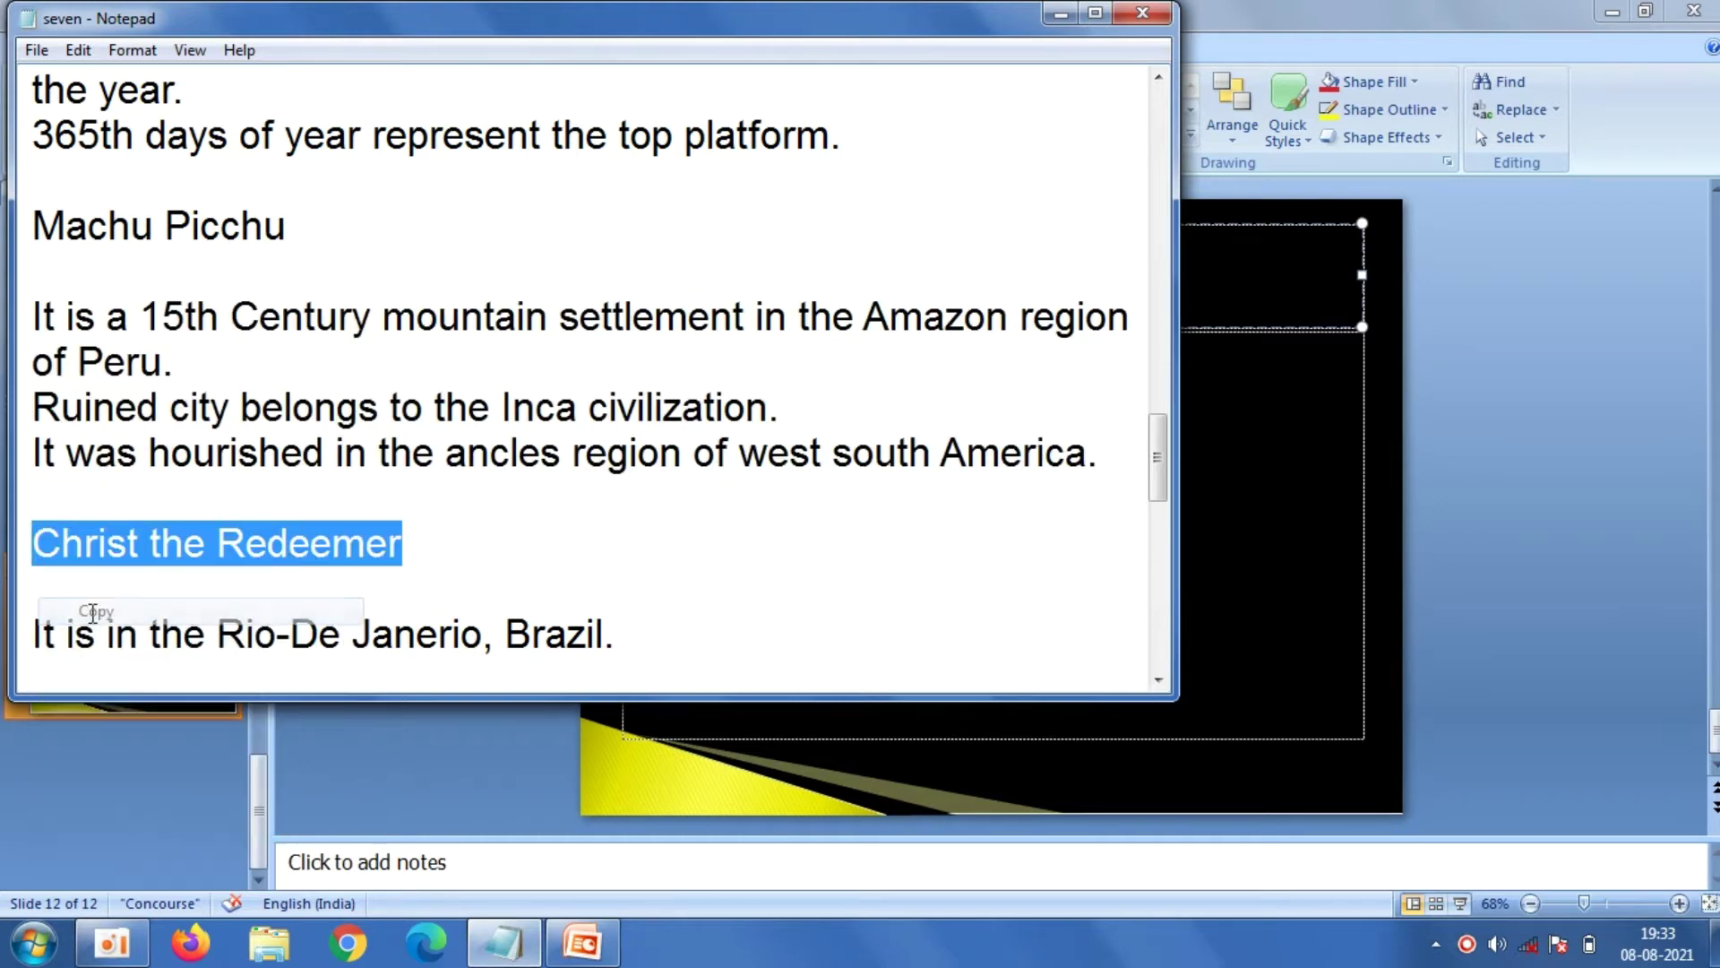
pyautogui.click(348, 797)
pyautogui.rightClick(770, 272)
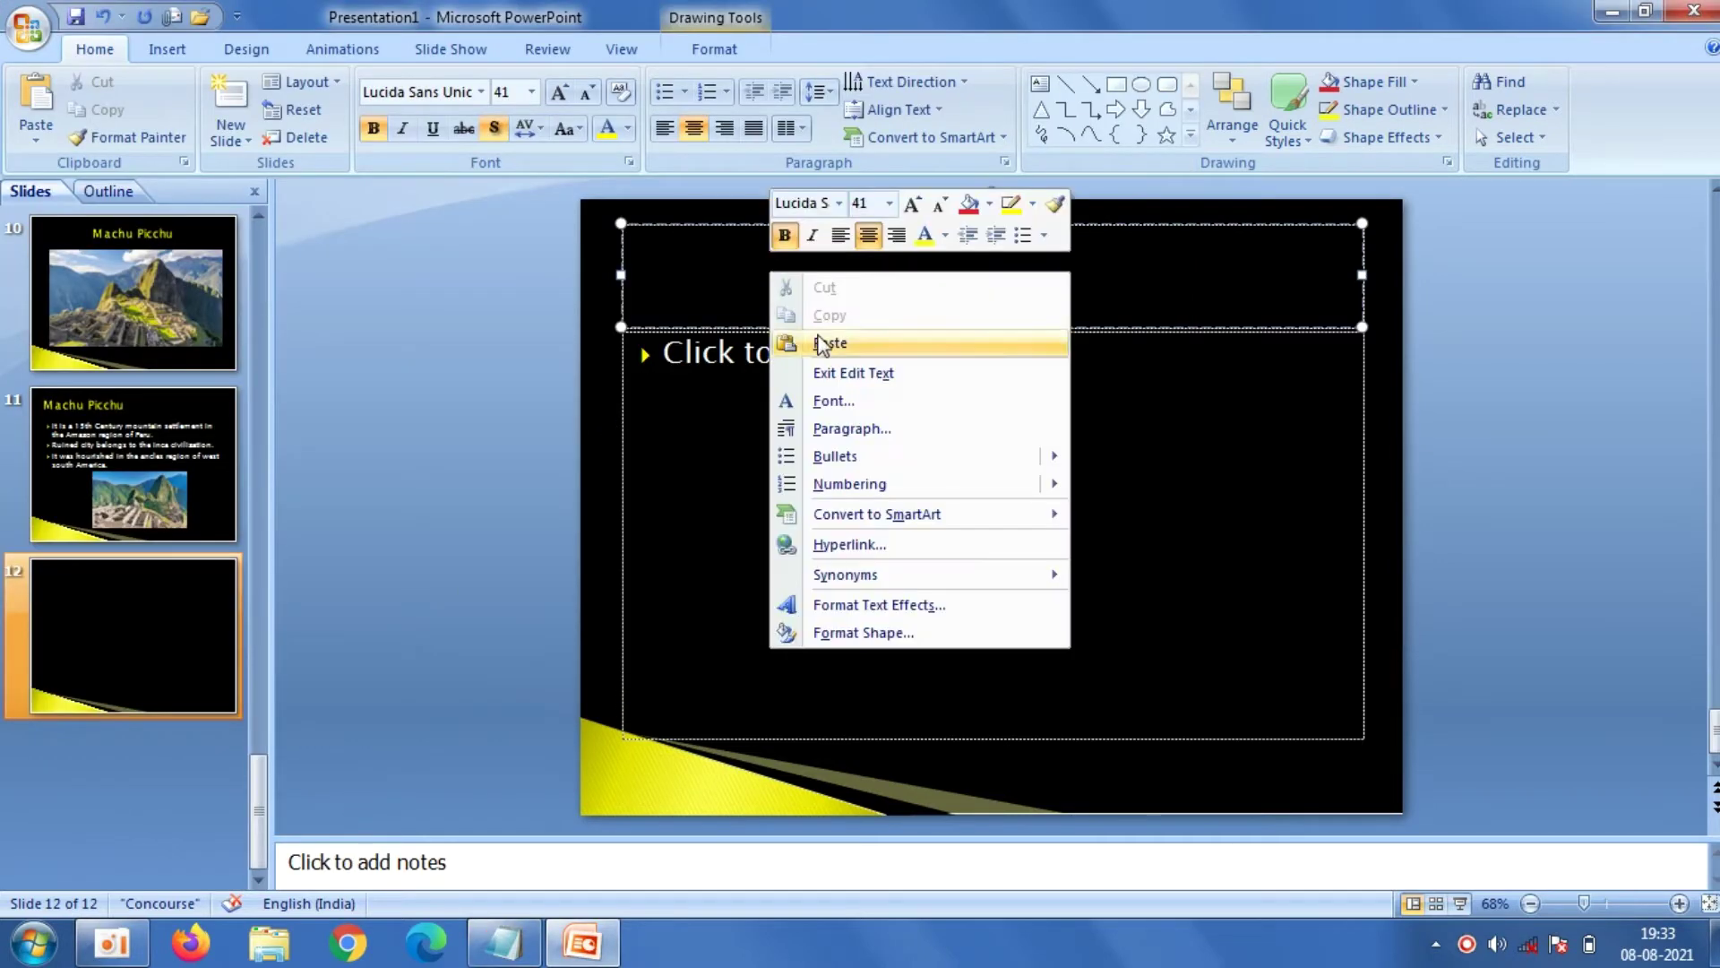
pyautogui.click(826, 344)
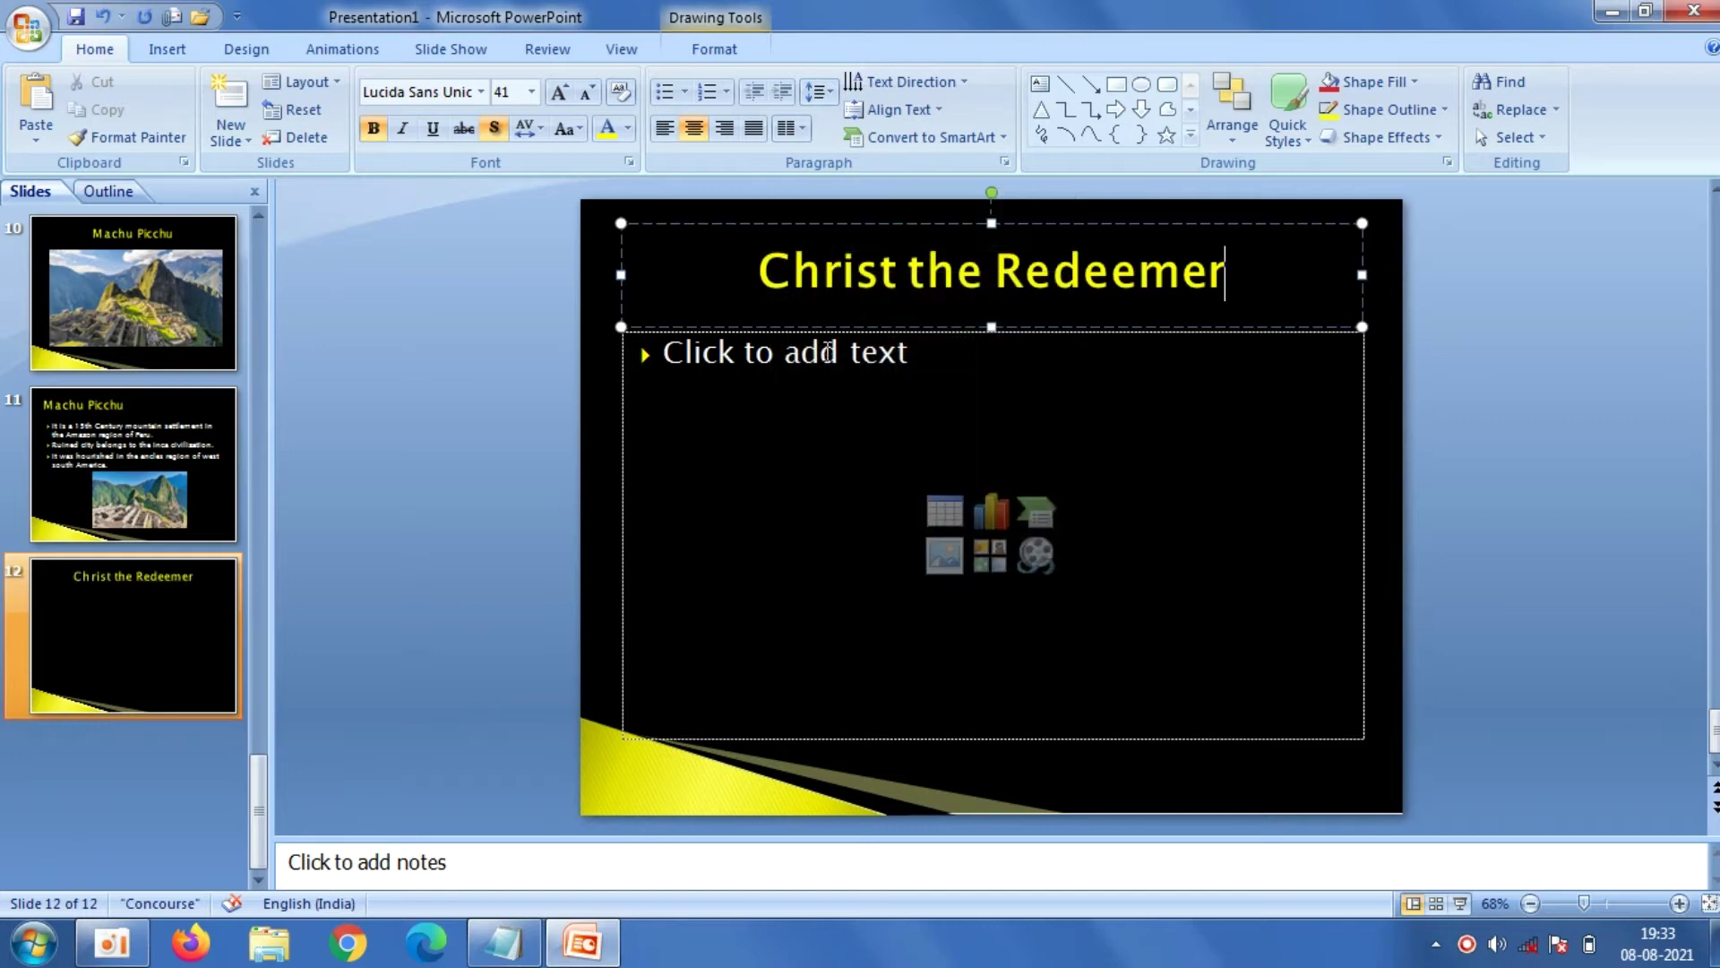
# Insert the christ-the-redeemer photo into the content area and shrink it slightly
pyautogui.click(943, 555)
pyautogui.click(654, 466)
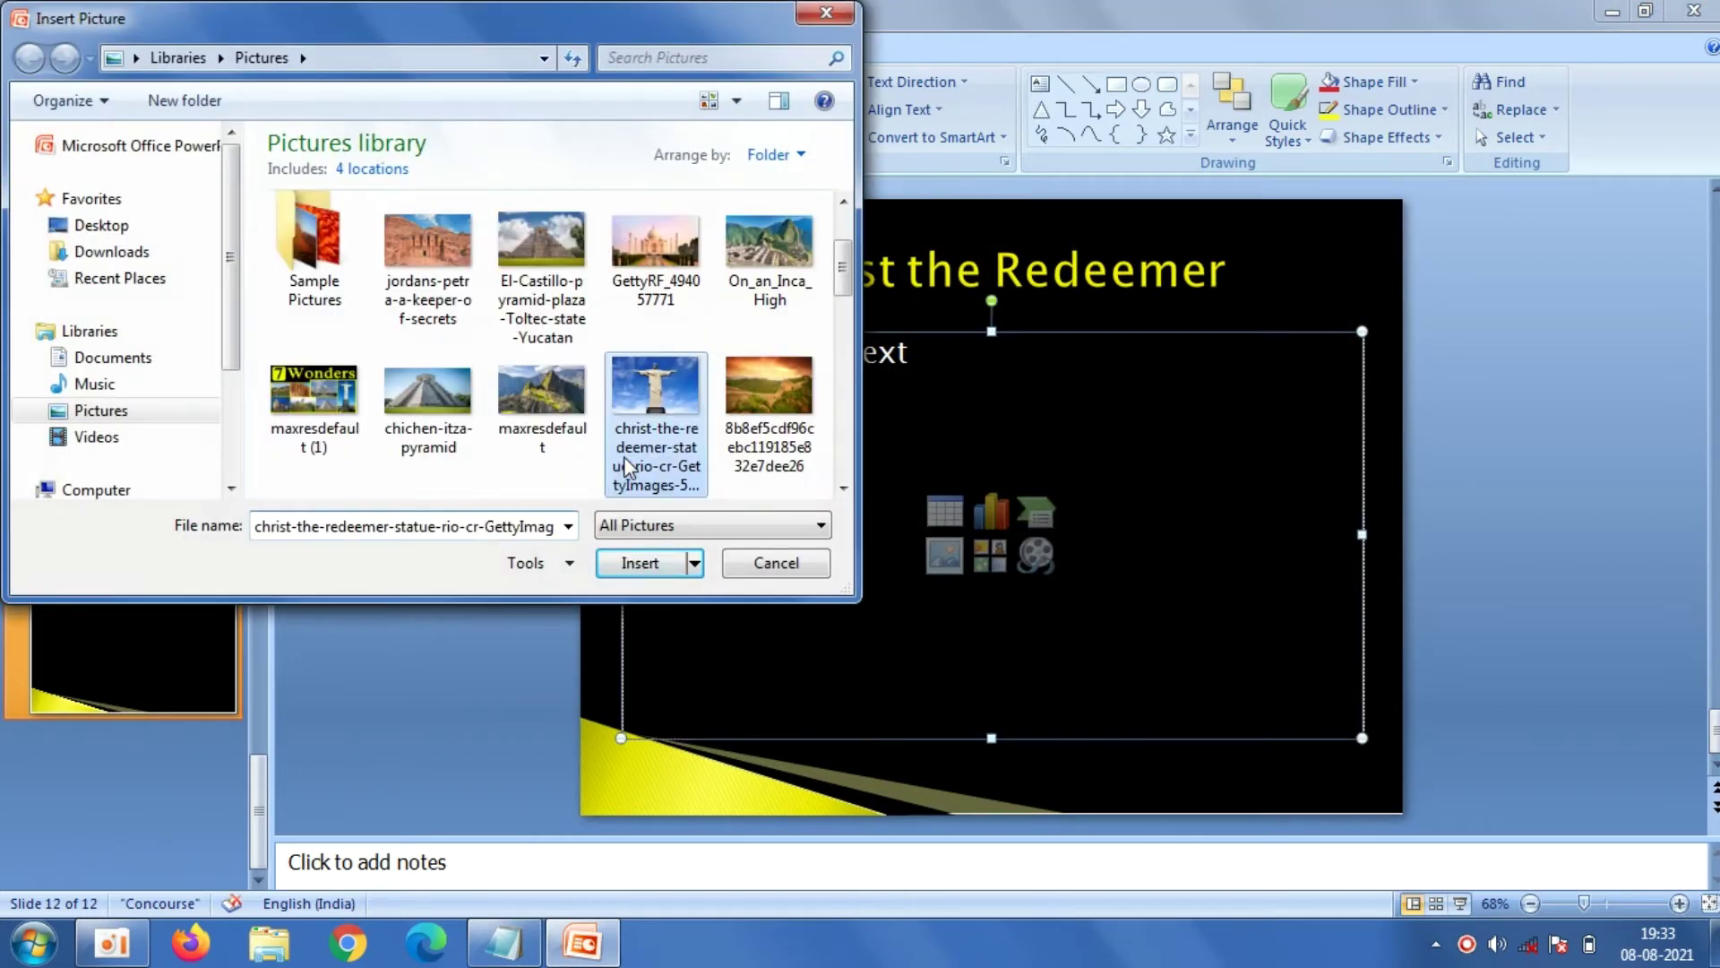
pyautogui.click(628, 560)
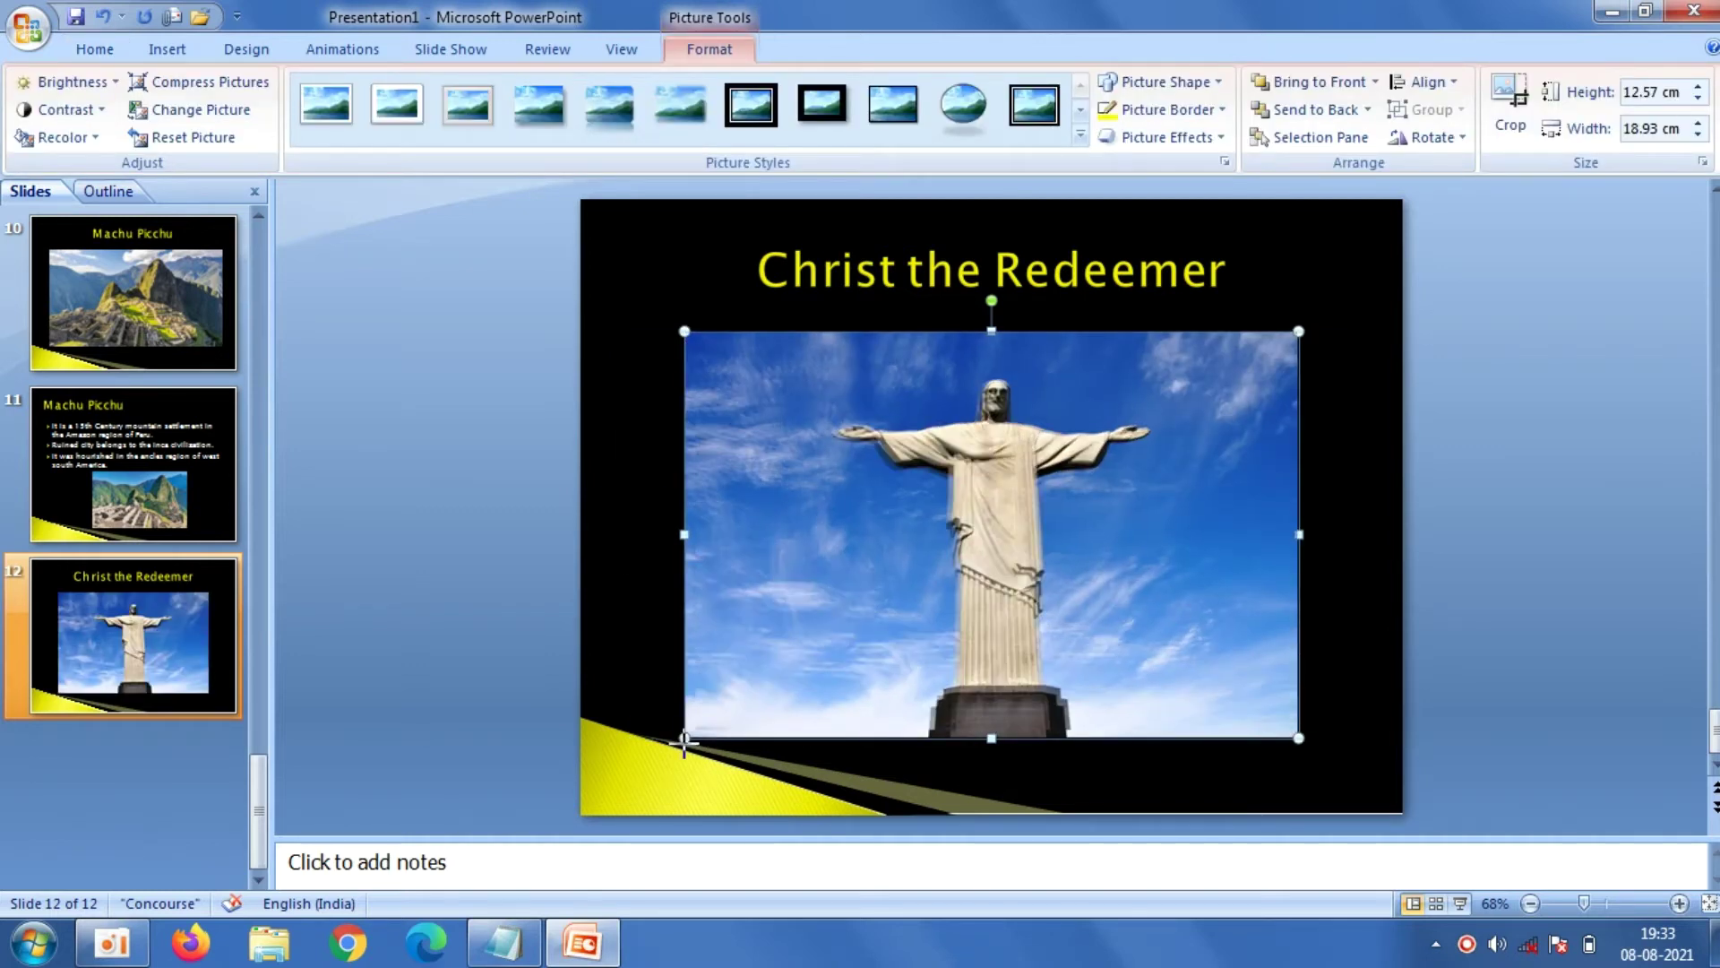
pyautogui.moveTo(699, 736); pyautogui.dragTo(697, 728)
pyautogui.click(531, 611)
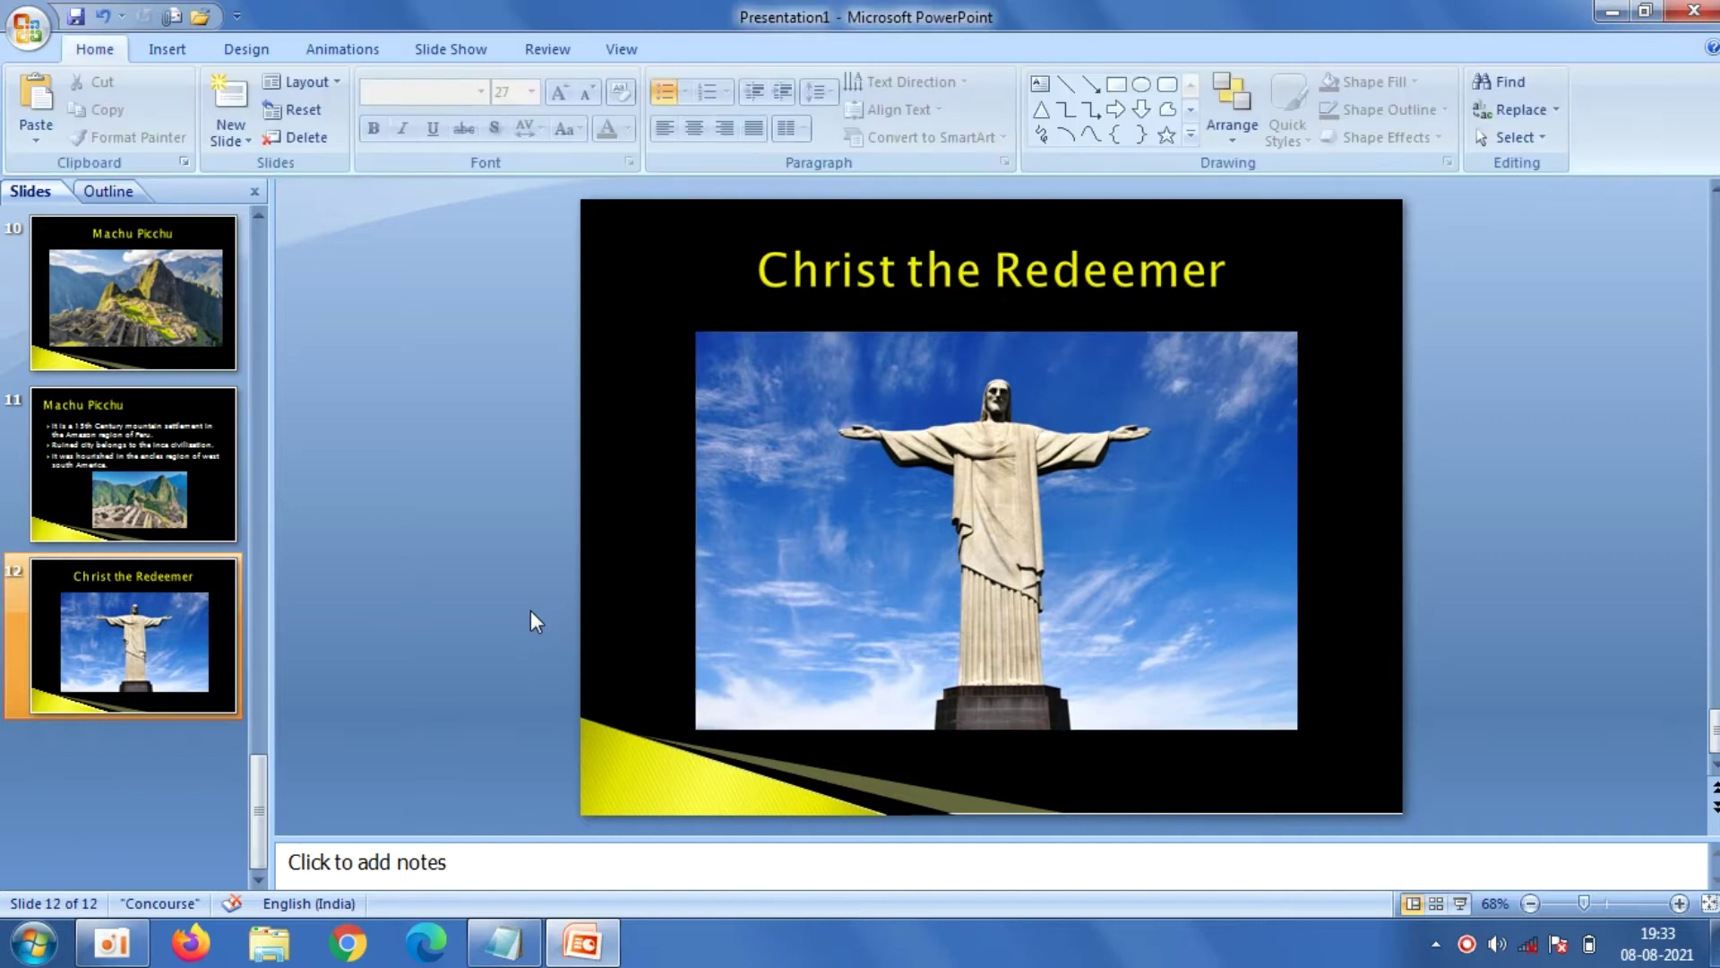
# Add a Title and Content slide titled 'Christ the Redeemer'
pyautogui.click(230, 134)
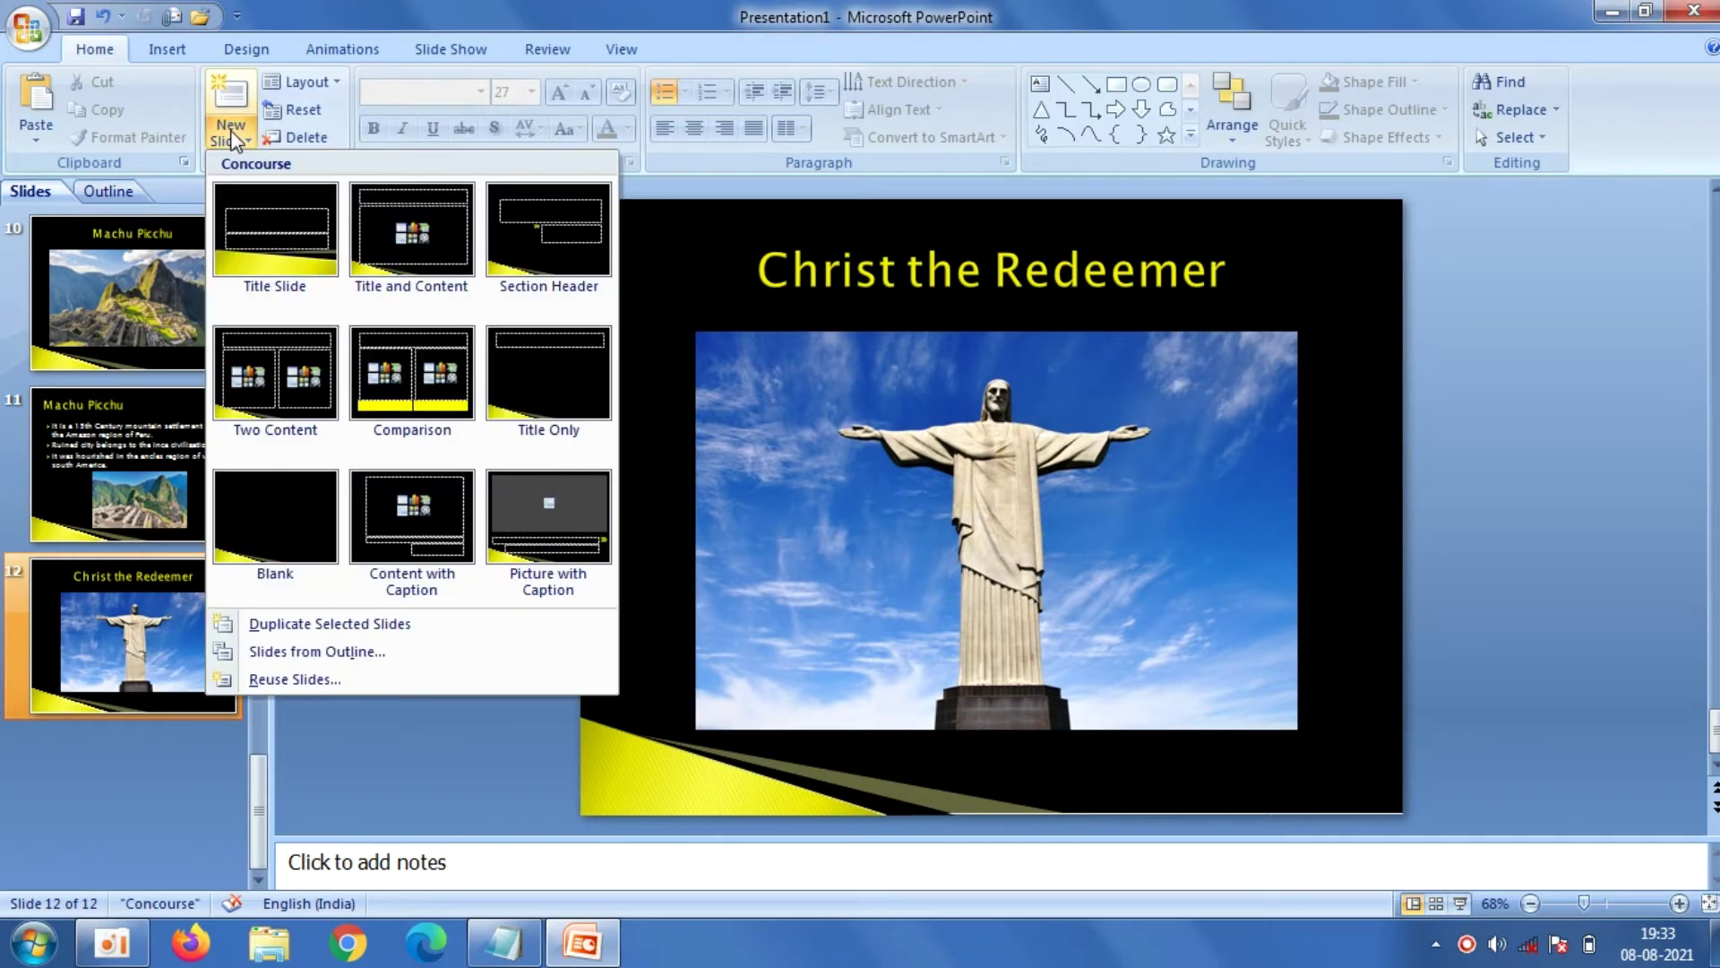
pyautogui.click(378, 255)
pyautogui.click(758, 306)
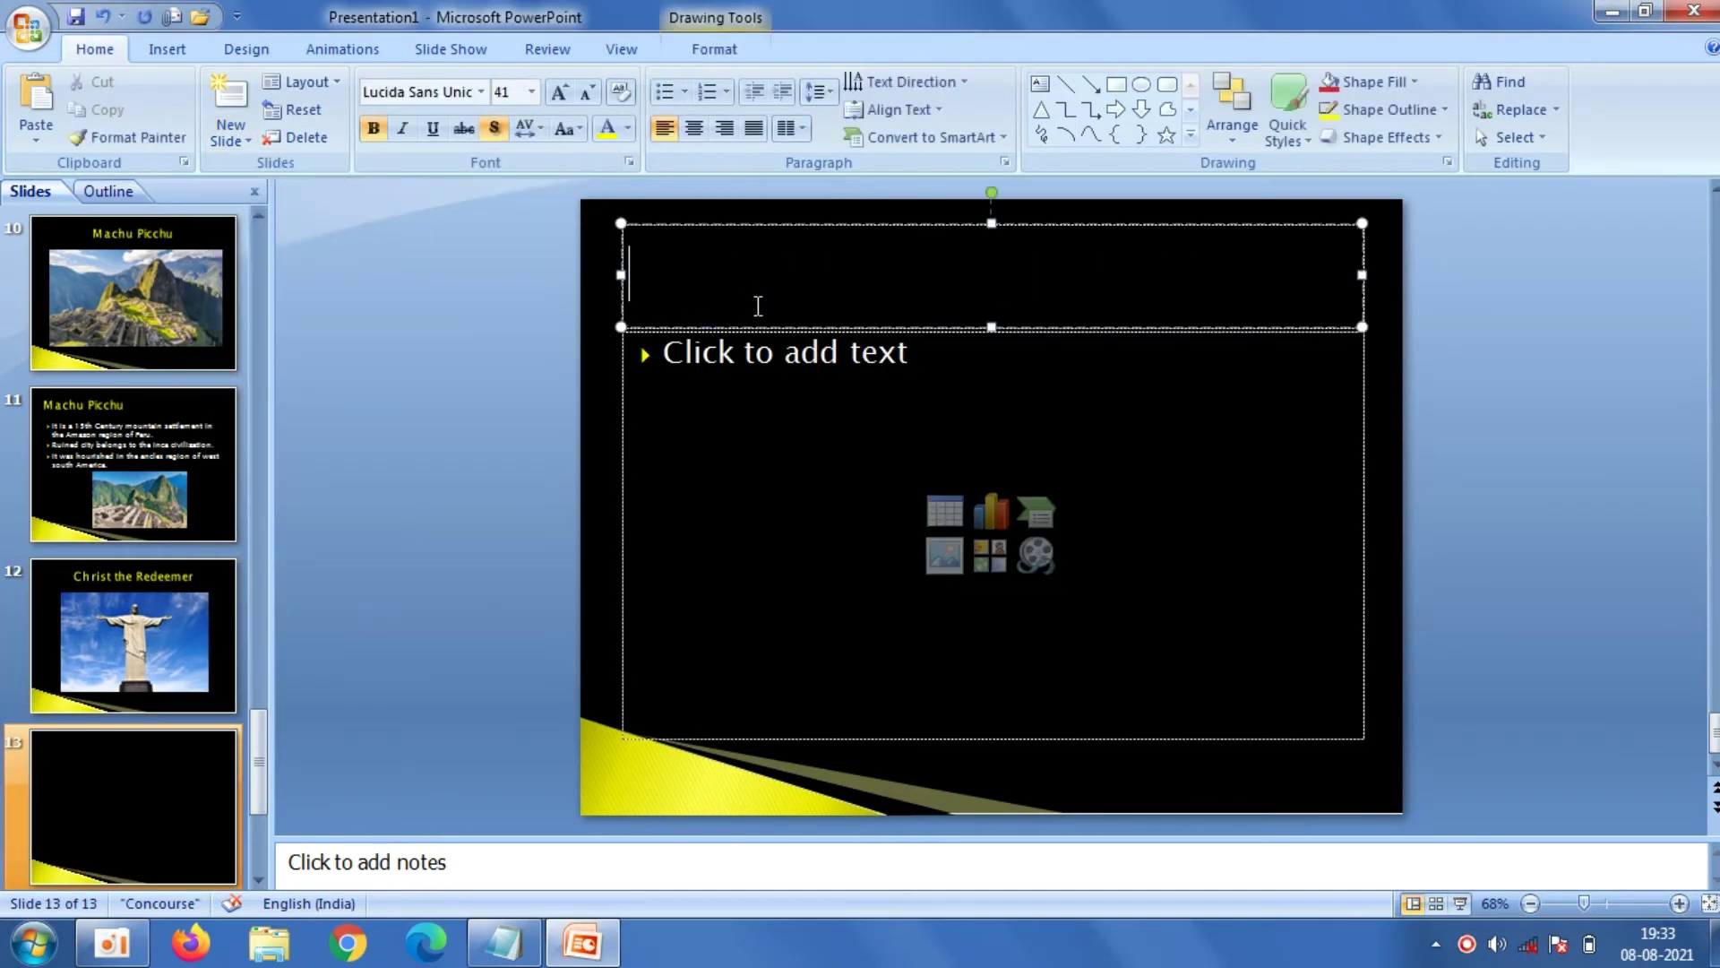
pyautogui.rightClick(679, 258)
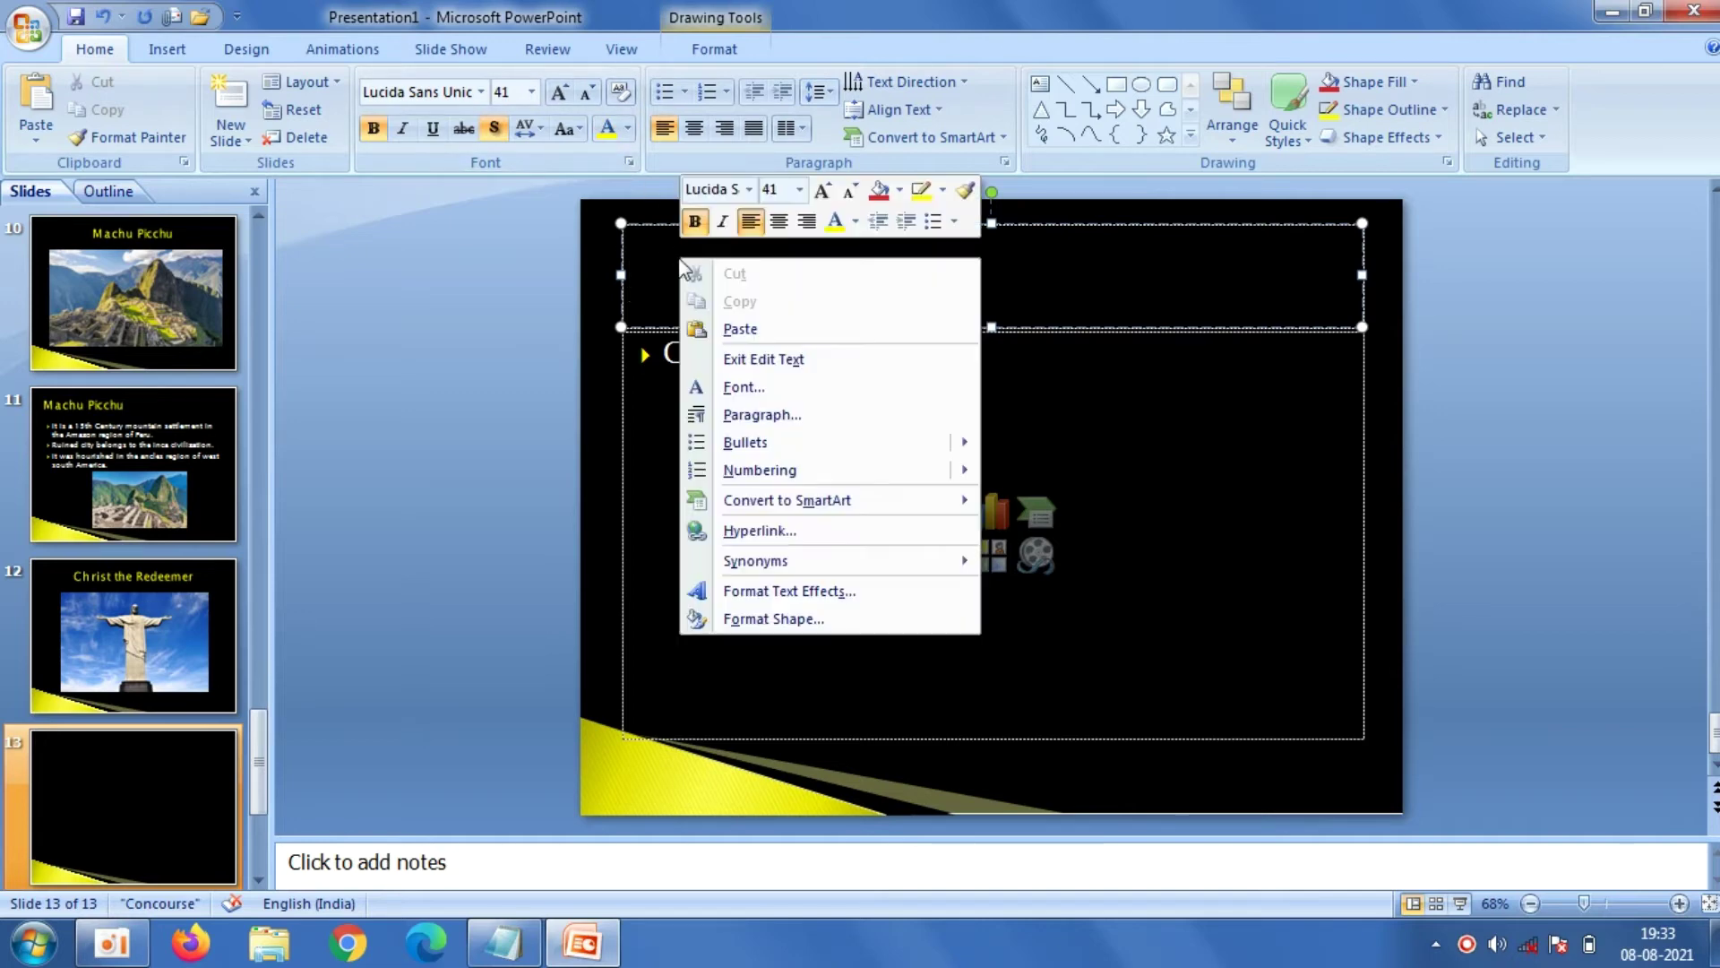
pyautogui.click(714, 329)
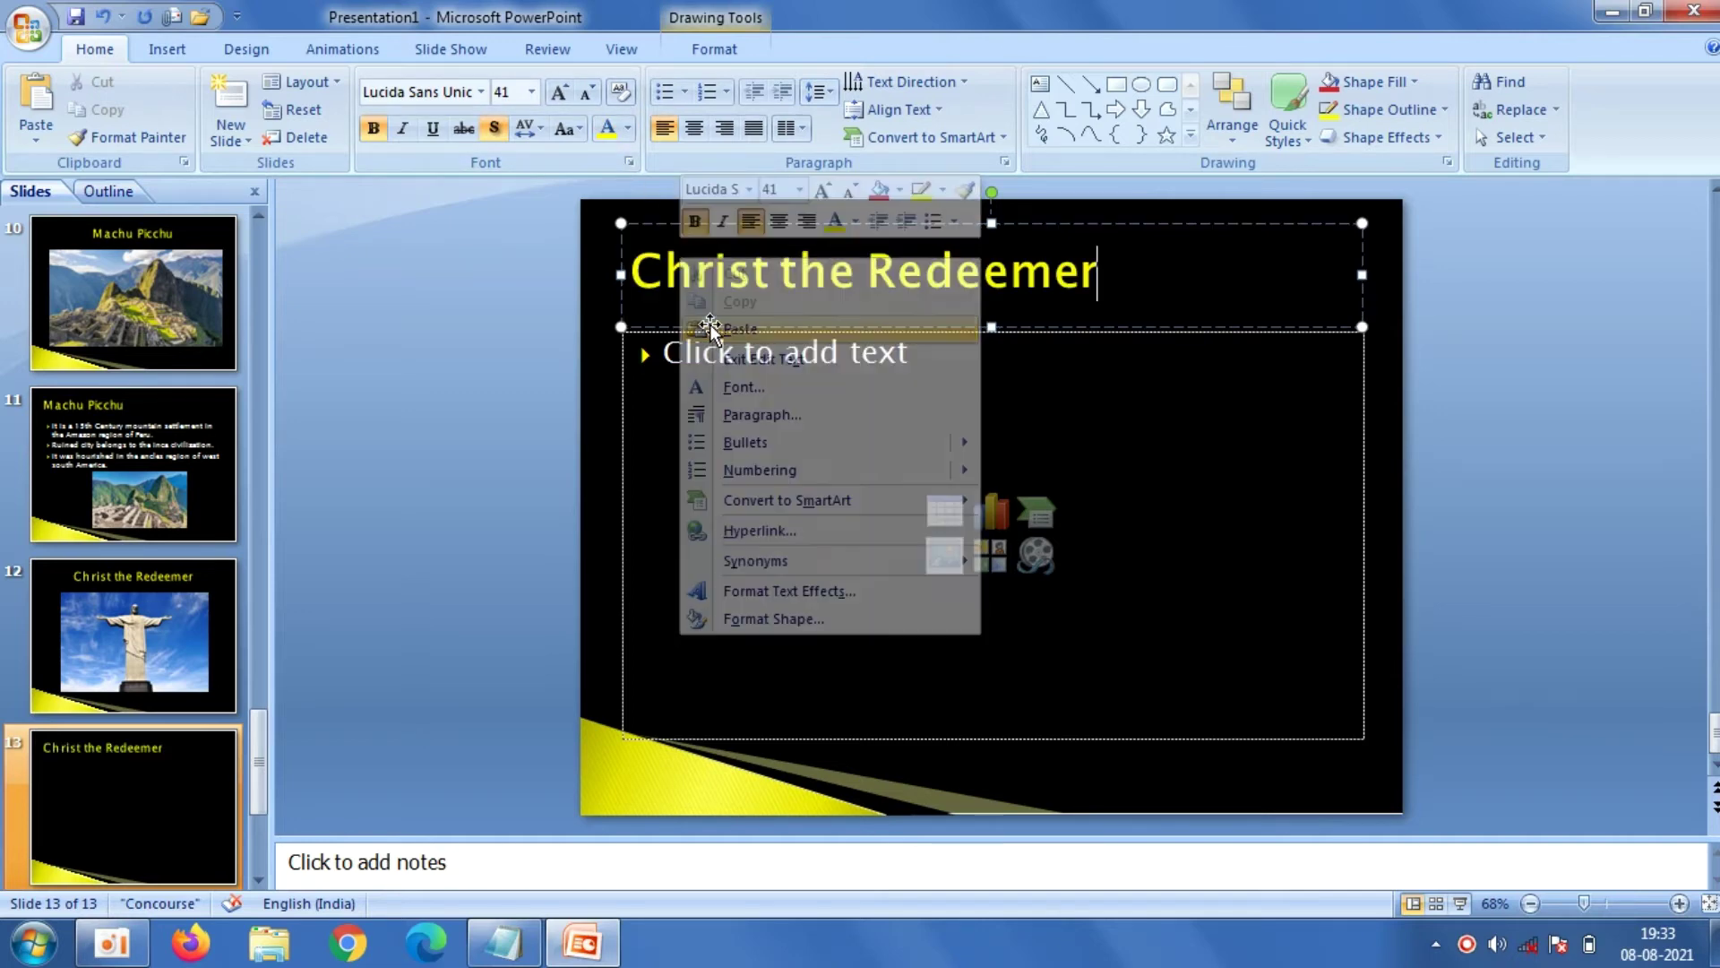
# Paste the five Christ the Redeemer facts from Notepad into the body as bullets
pyautogui.click(511, 949)
pyautogui.moveTo(1160, 457); pyautogui.dragTo(1160, 480)
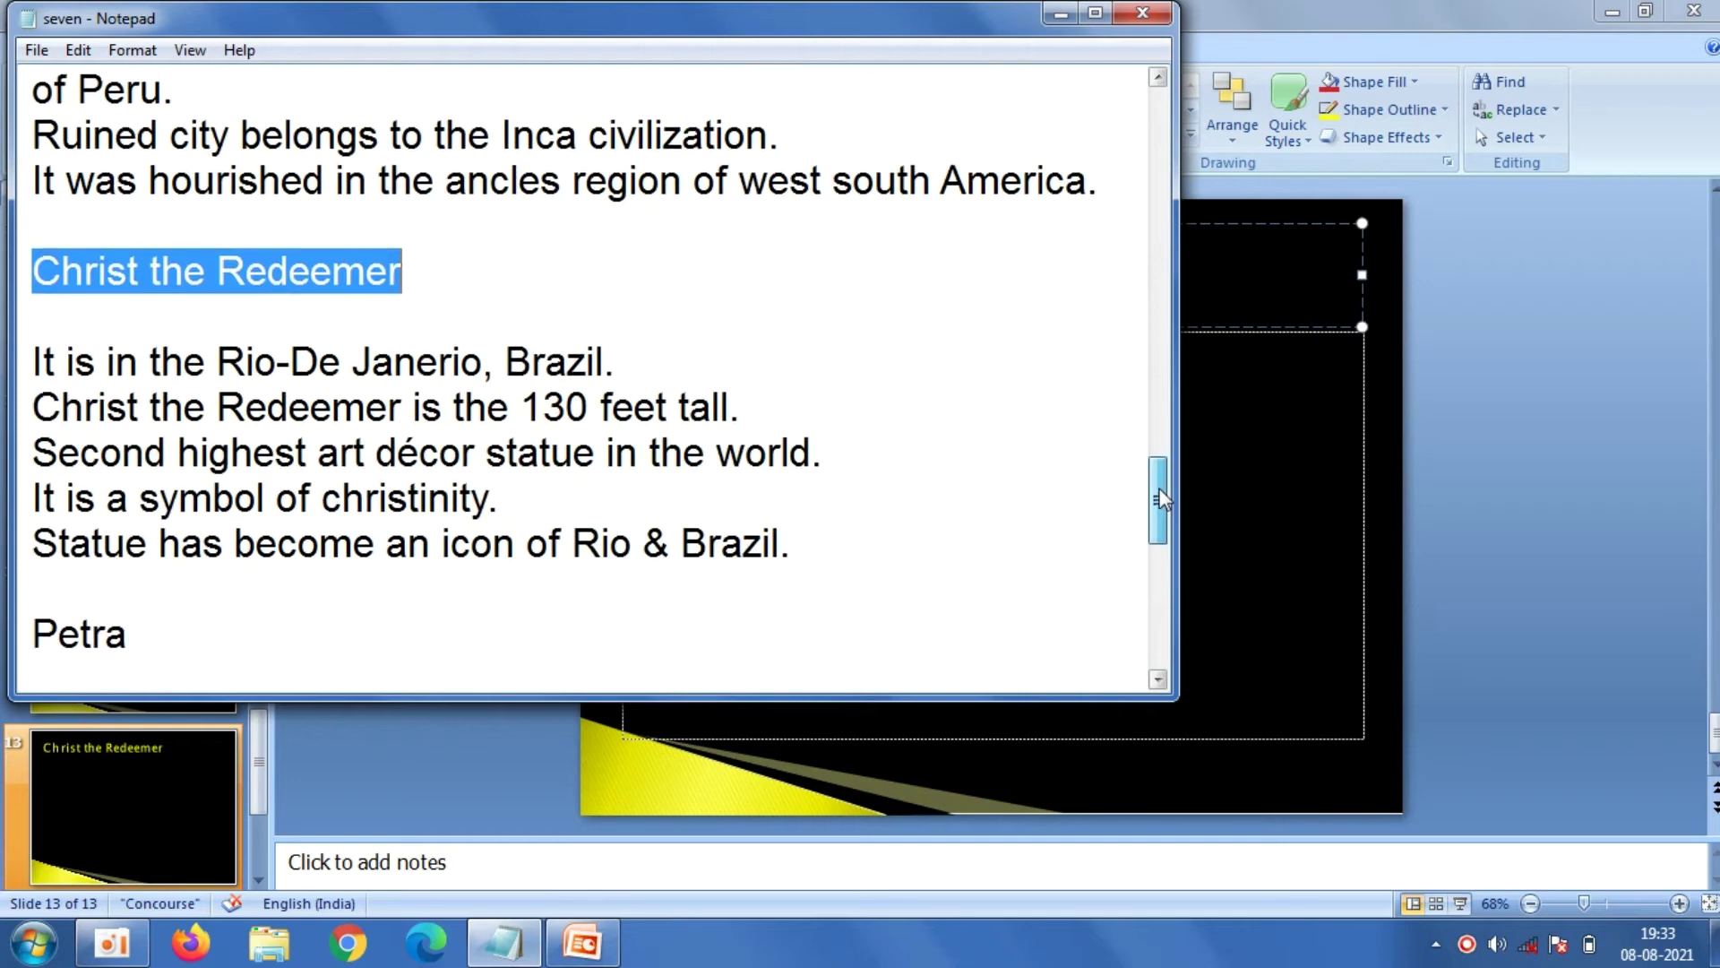
pyautogui.moveTo(810, 543); pyautogui.dragTo(43, 363)
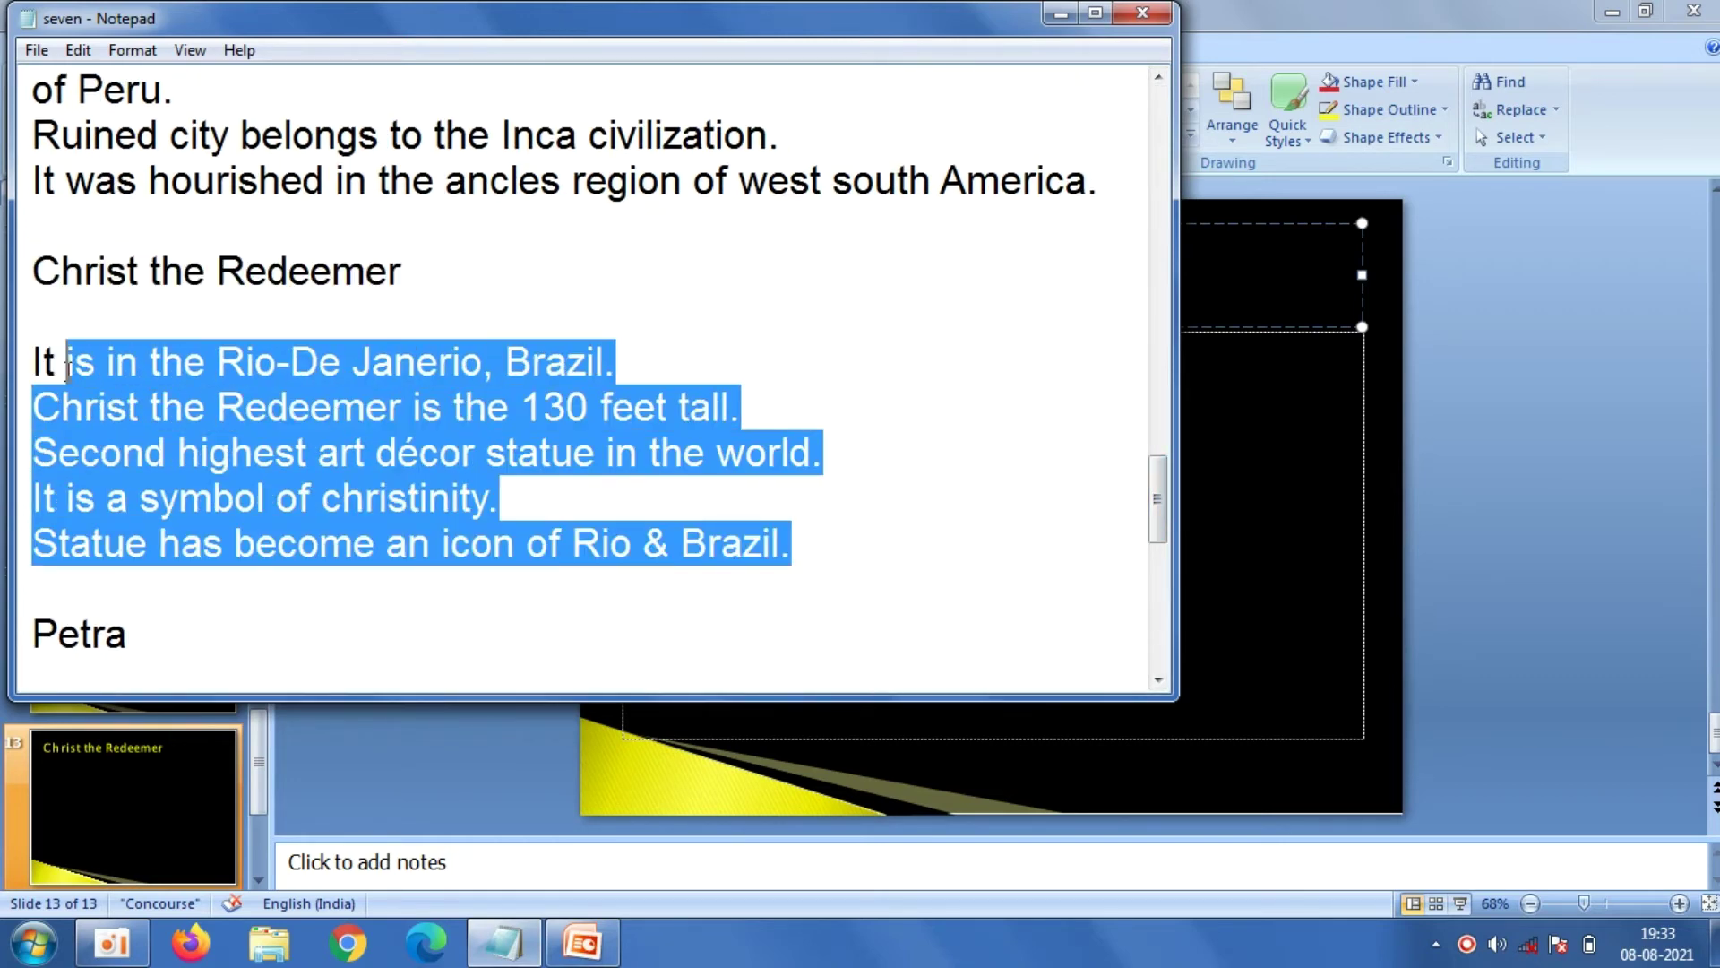
pyautogui.rightClick(37, 369)
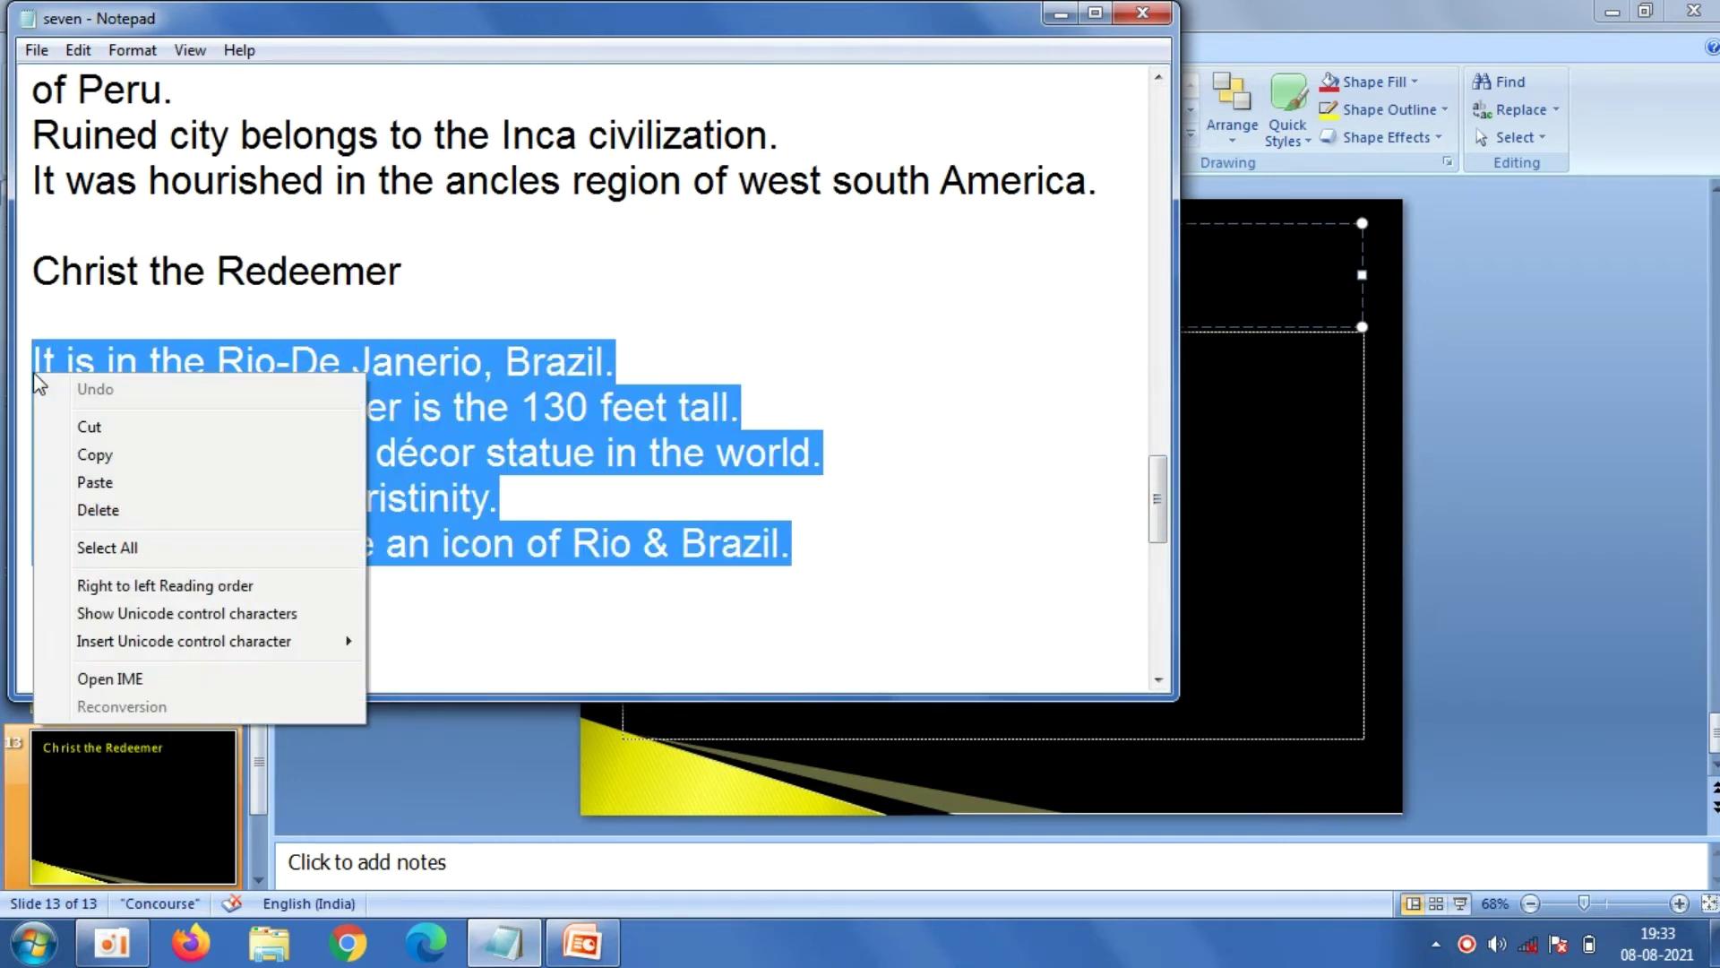
pyautogui.click(106, 455)
pyautogui.hotkey('alt', 'Tab')
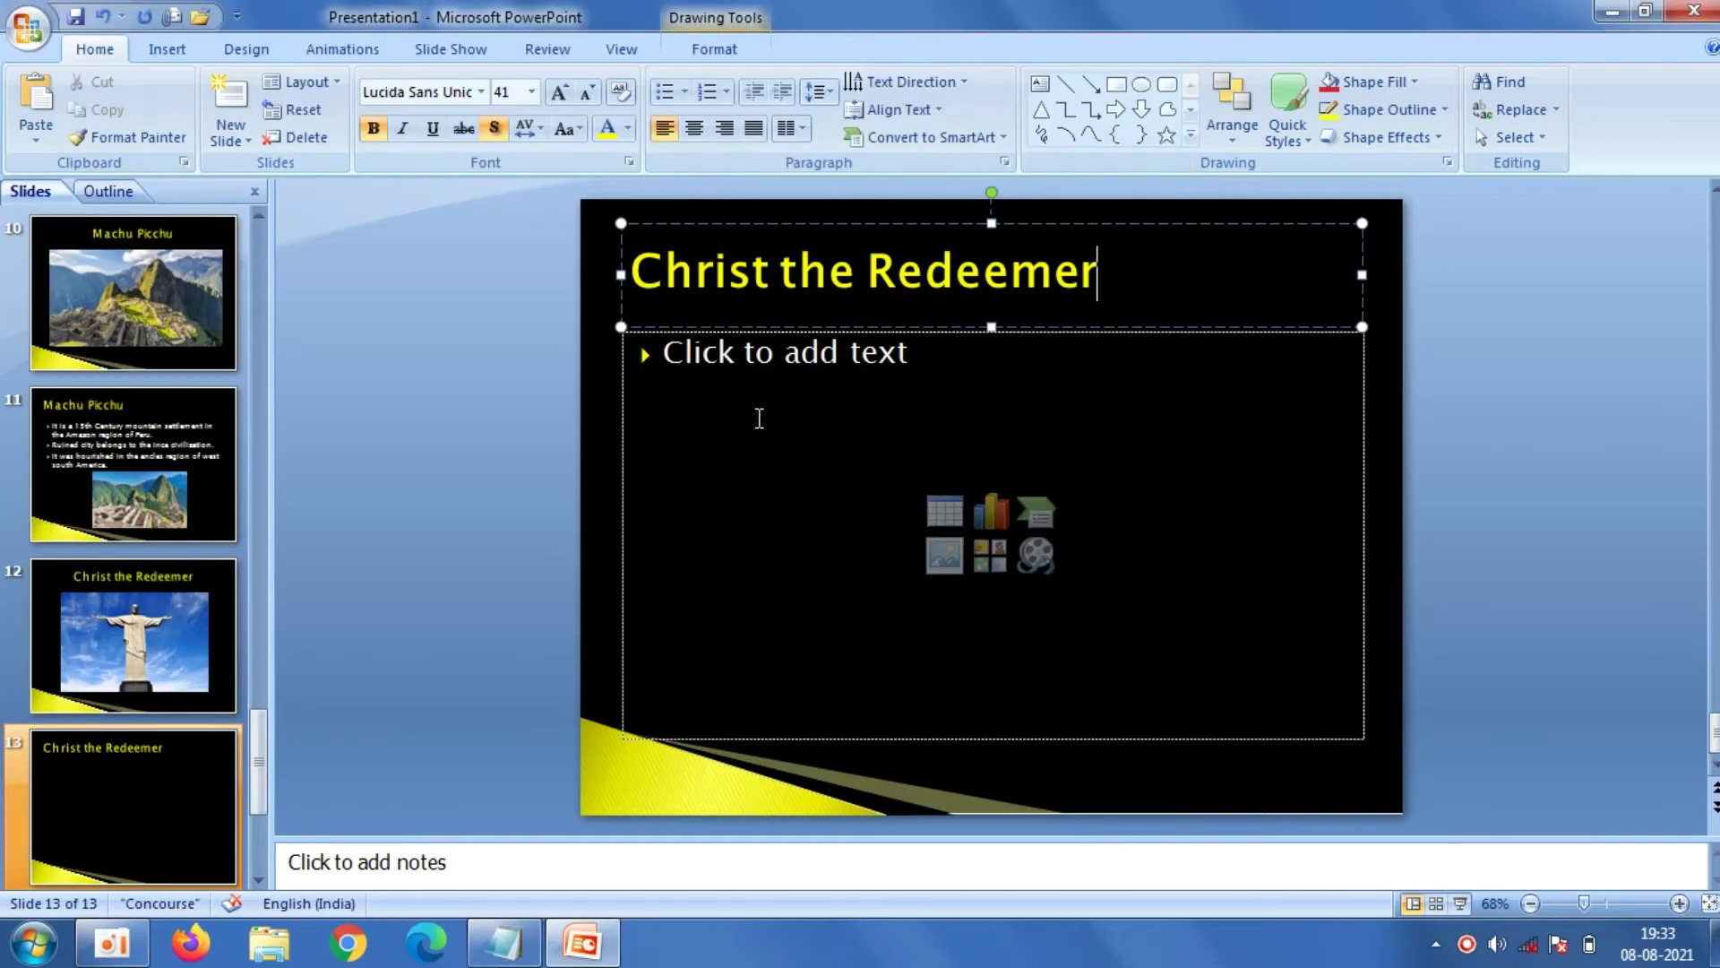
pyautogui.click(761, 417)
pyautogui.rightClick(760, 417)
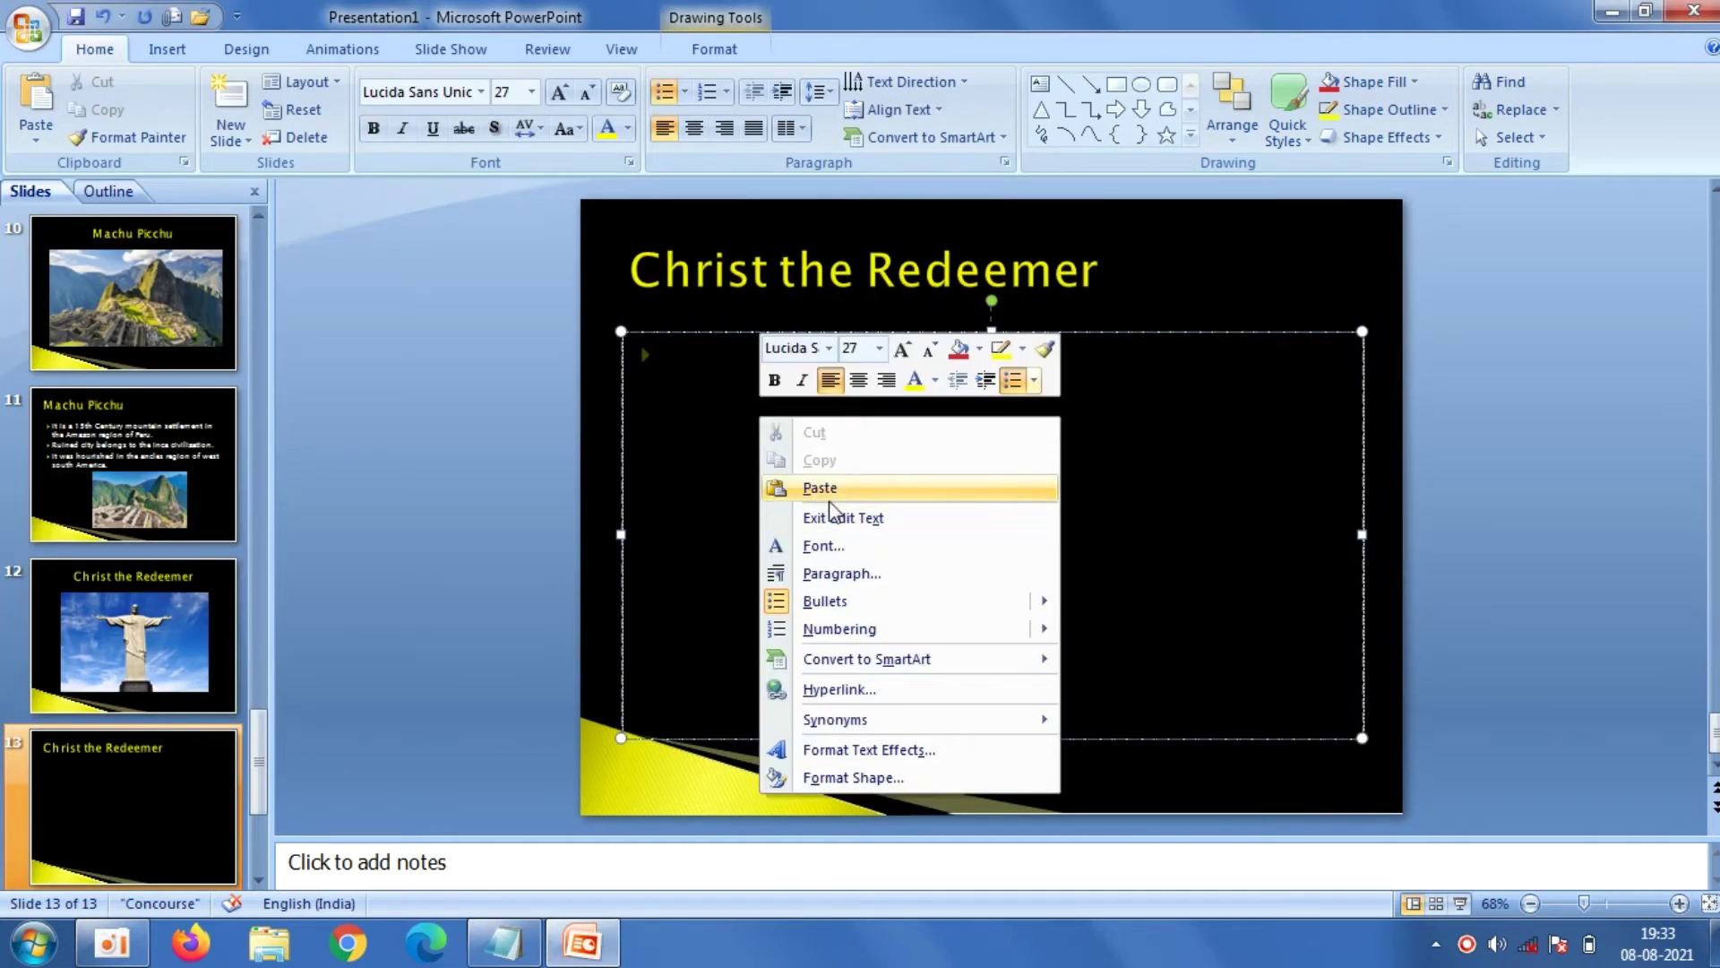
pyautogui.click(820, 488)
pyautogui.click(405, 235)
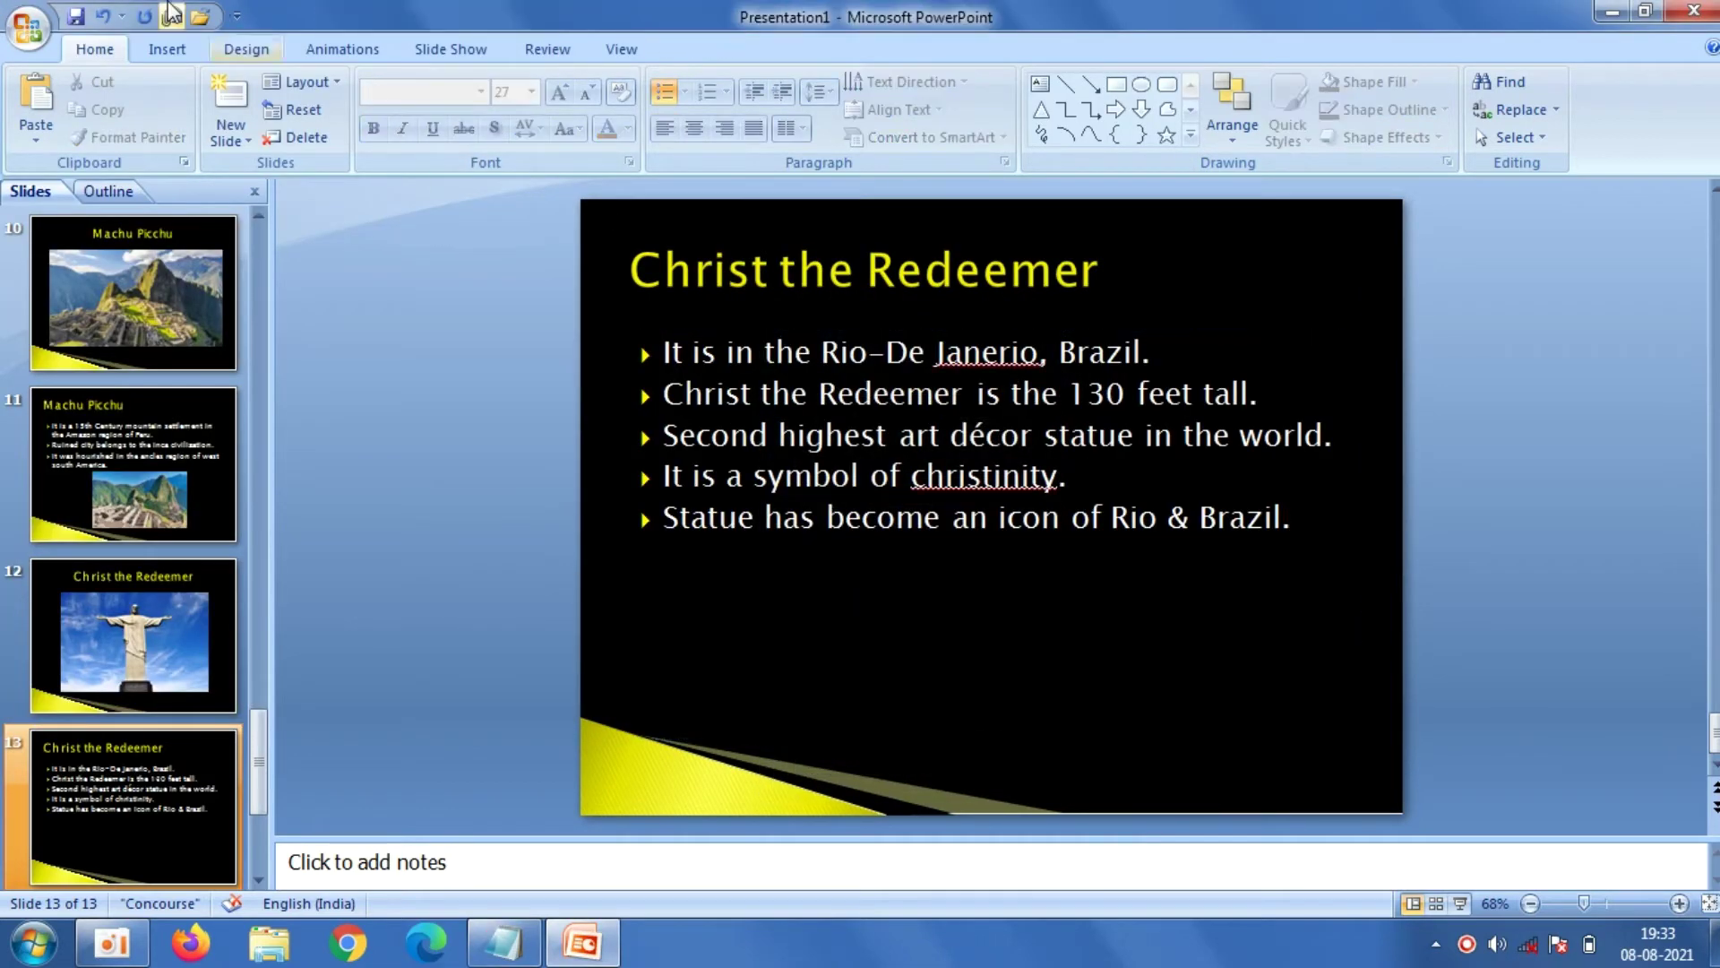
pyautogui.click(166, 48)
# Insert the cristo-redentor photo onto slide 13
pyautogui.click(100, 103)
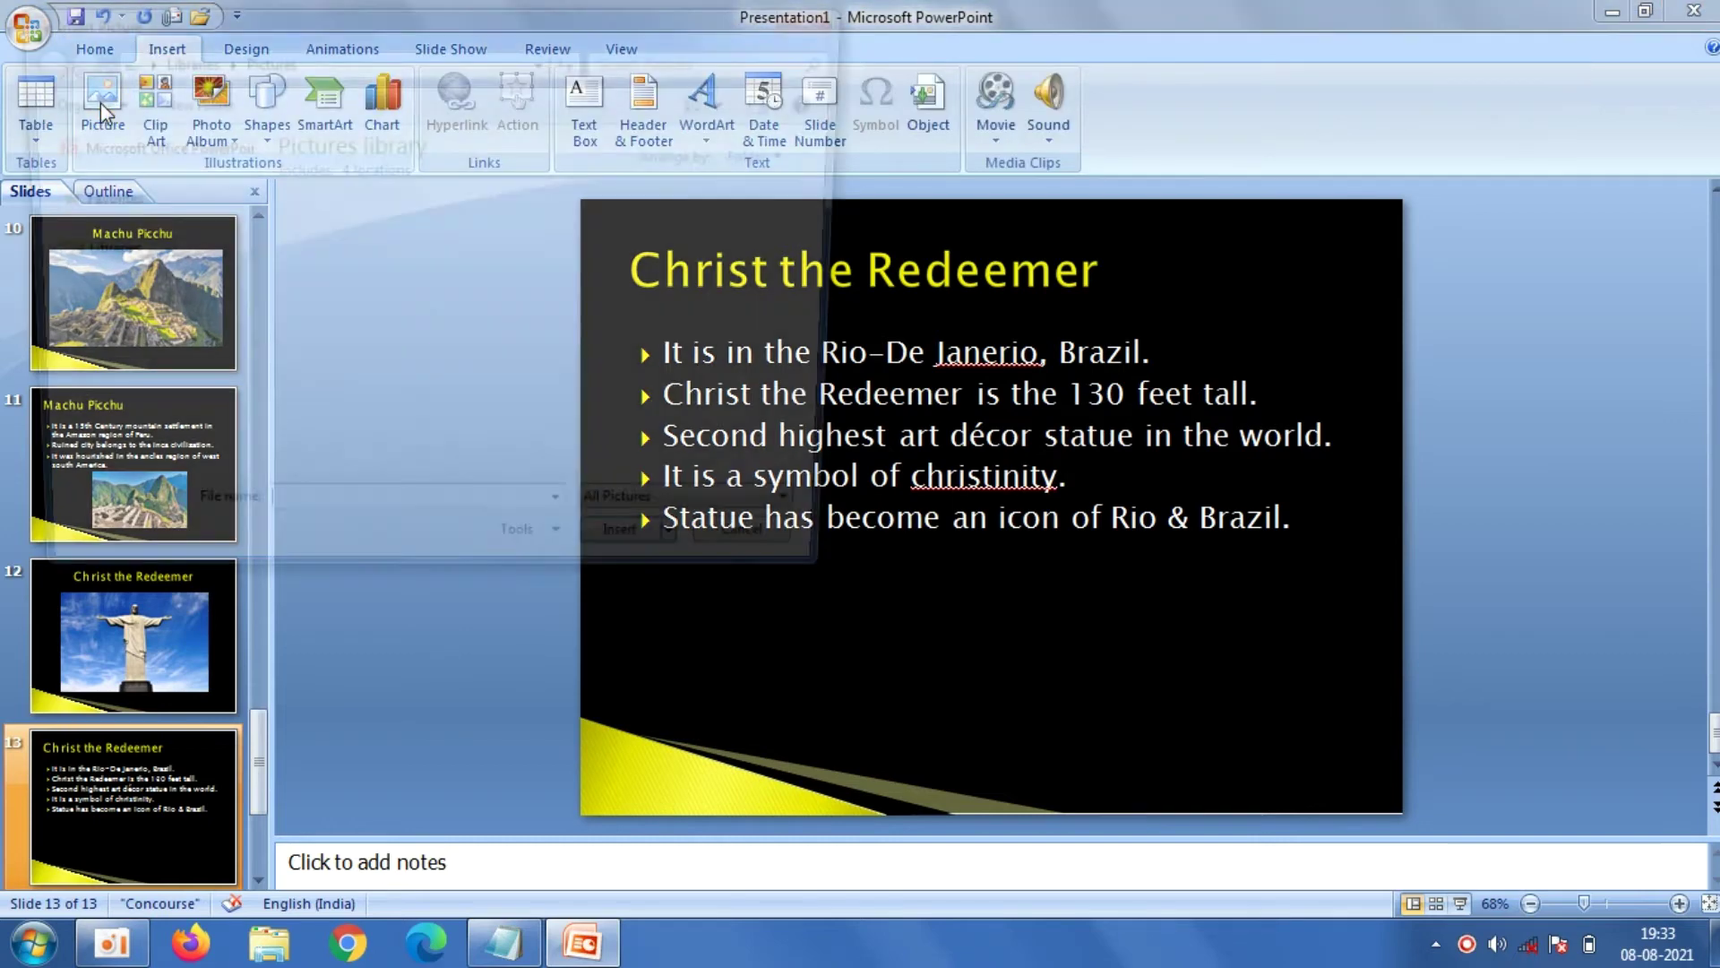
pyautogui.moveTo(847, 267); pyautogui.dragTo(846, 302)
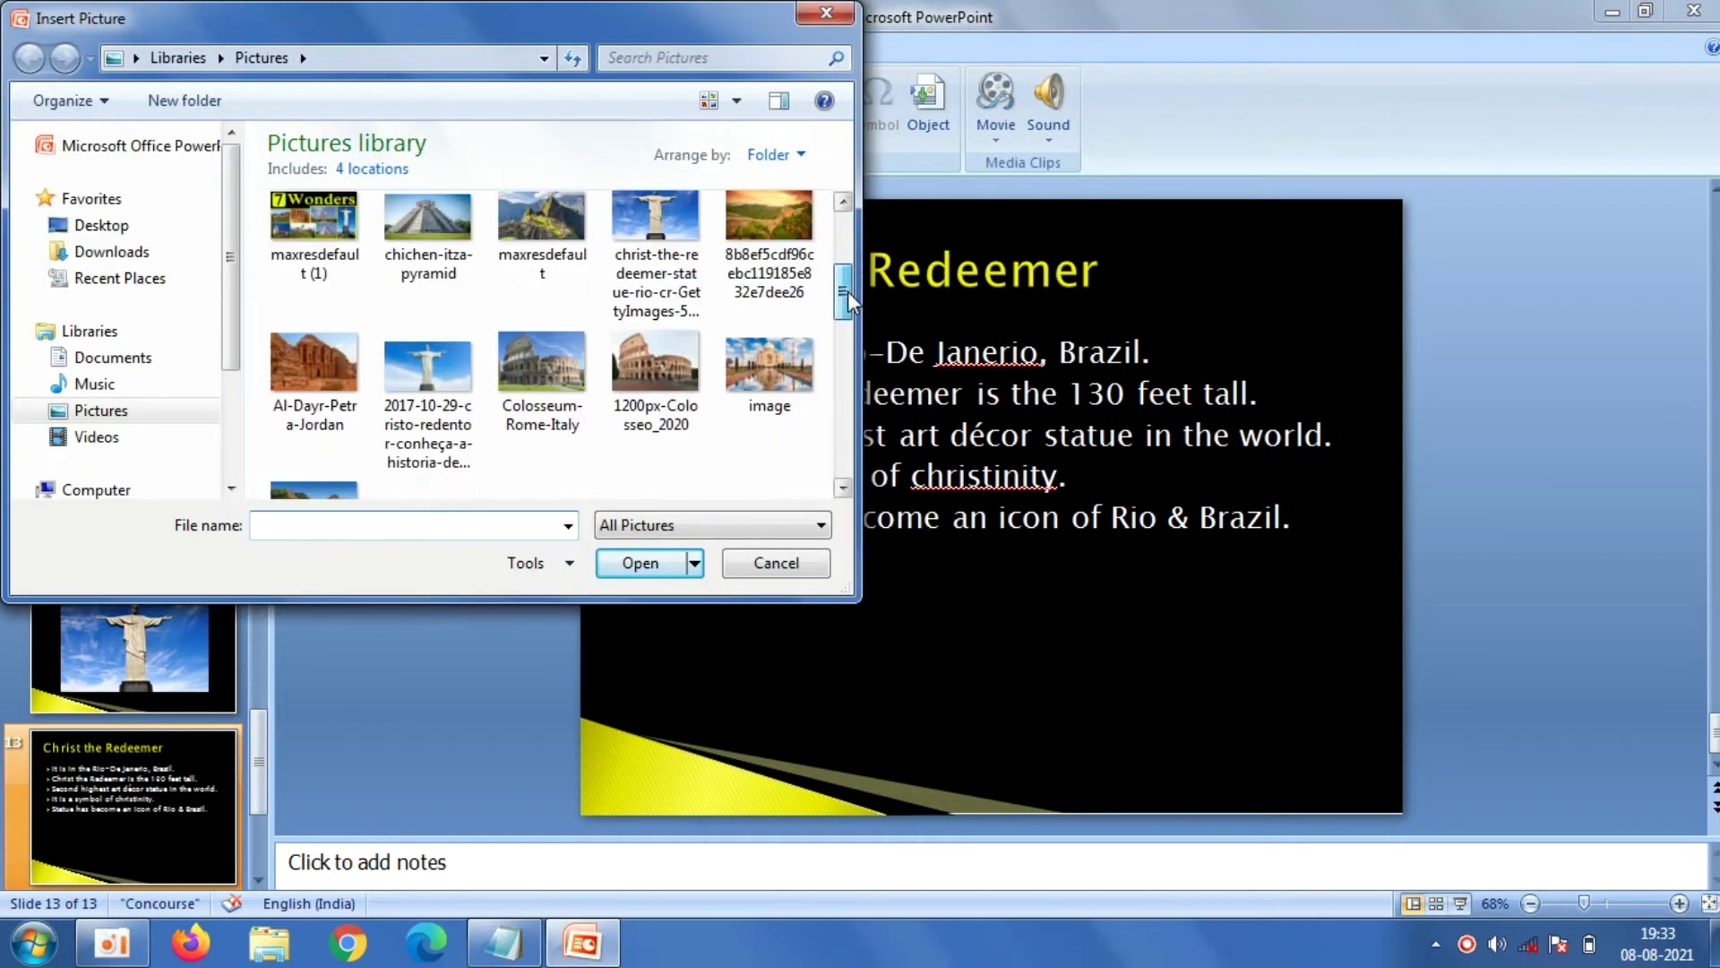
pyautogui.click(428, 381)
pyautogui.click(657, 554)
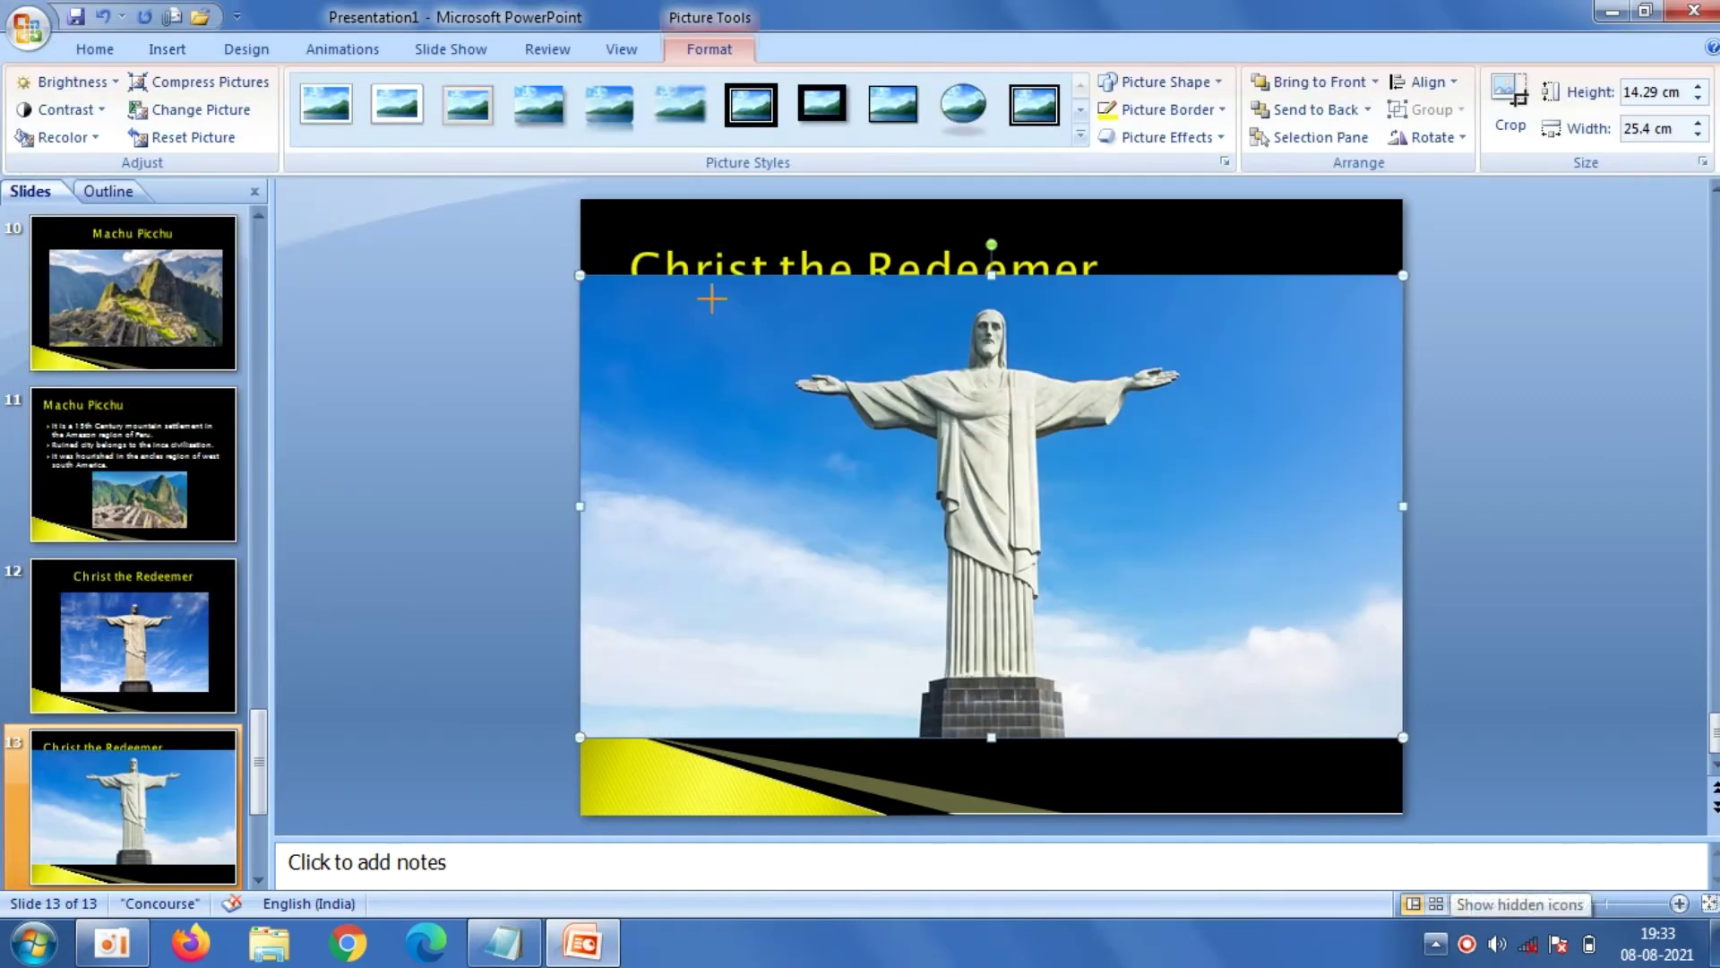
# Resize the photo to about 6.75 × 10.27 cm and move it to the lower right
pyautogui.moveTo(580, 271); pyautogui.dragTo(911, 461)
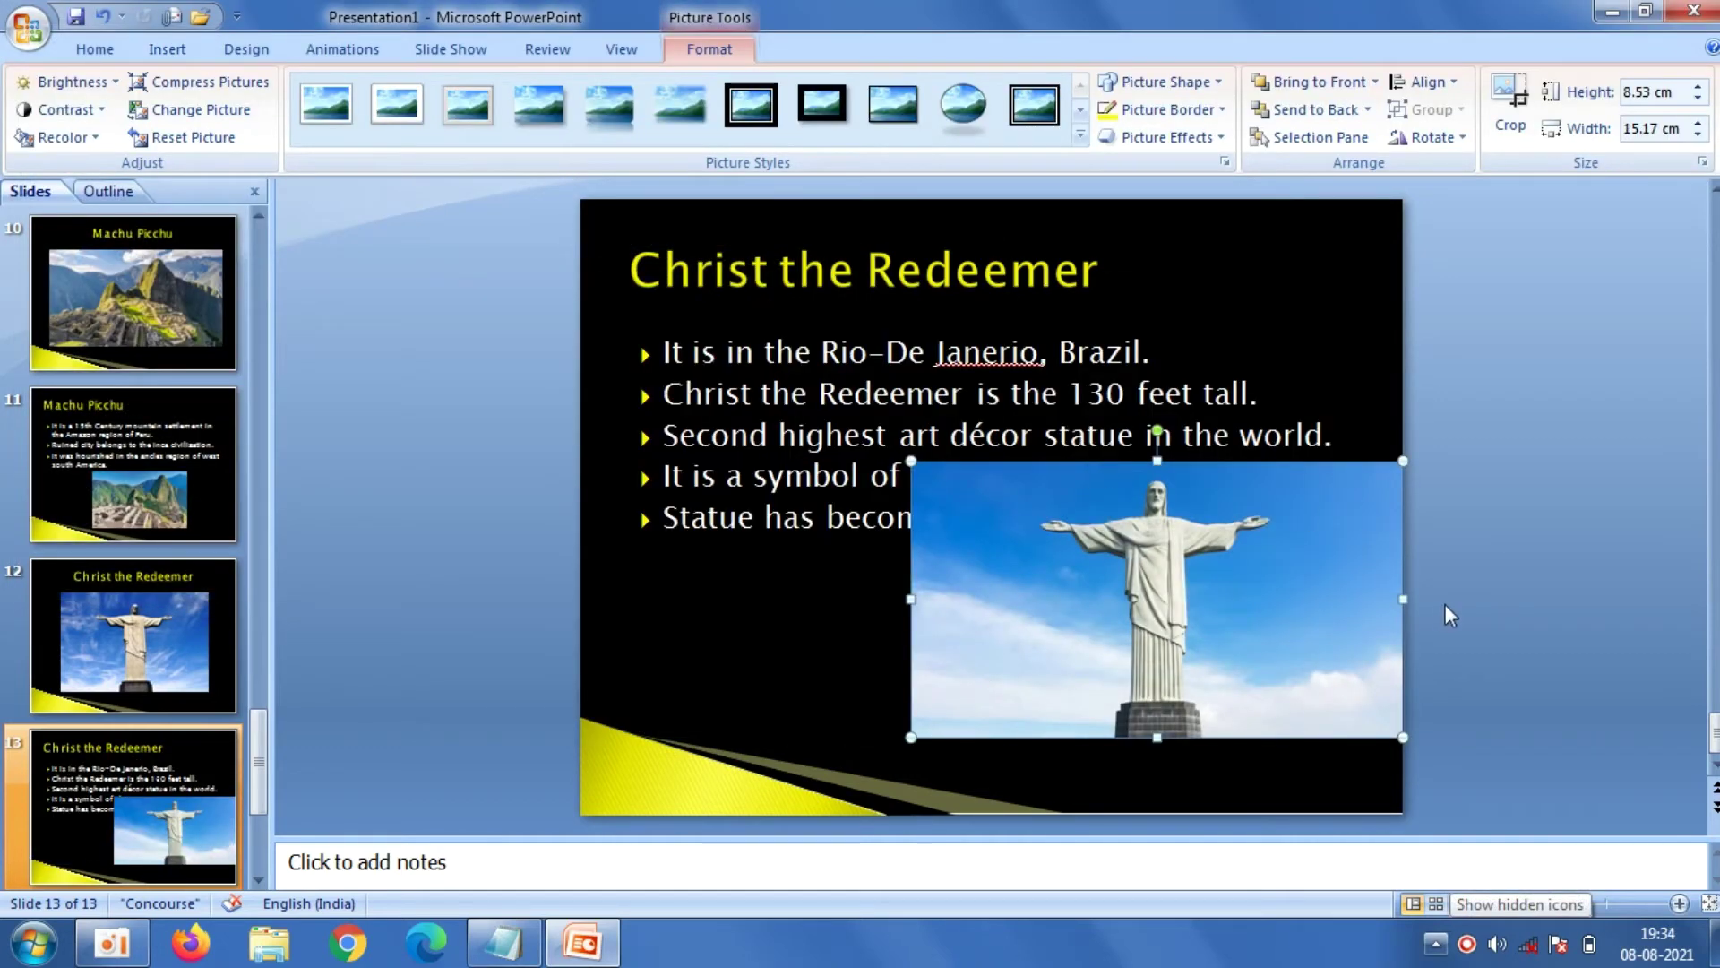
pyautogui.moveTo(1403, 600); pyautogui.dragTo(1334, 603)
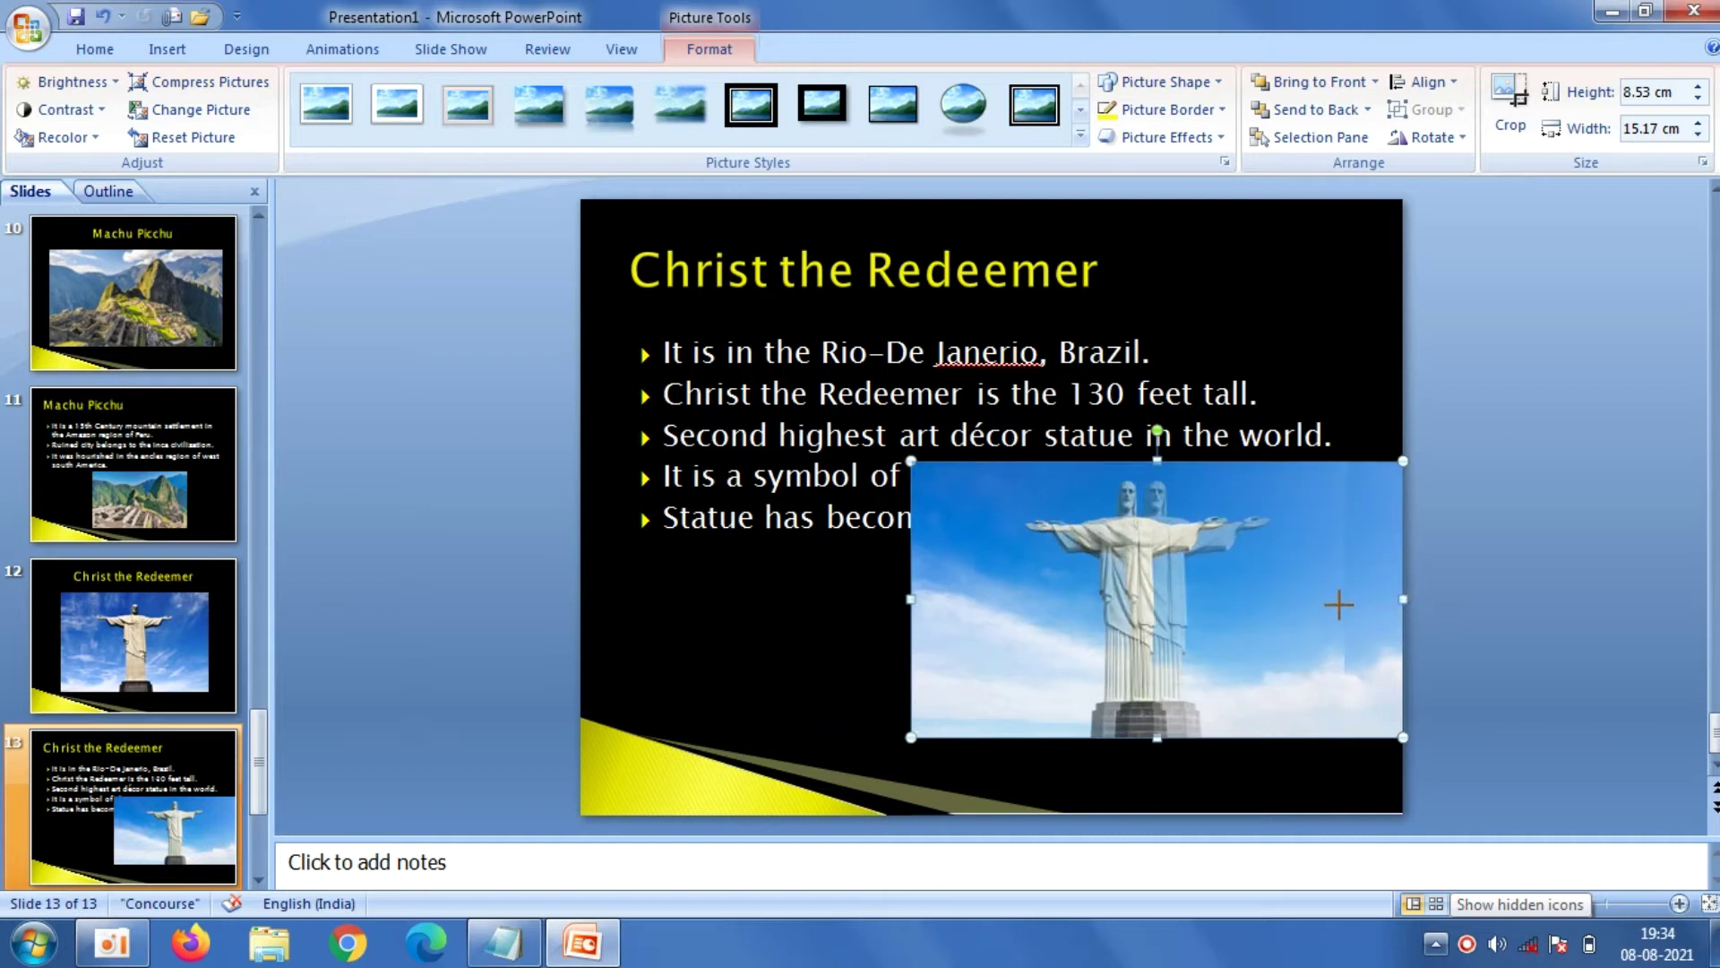
pyautogui.moveTo(1190, 669); pyautogui.dragTo(1245, 724)
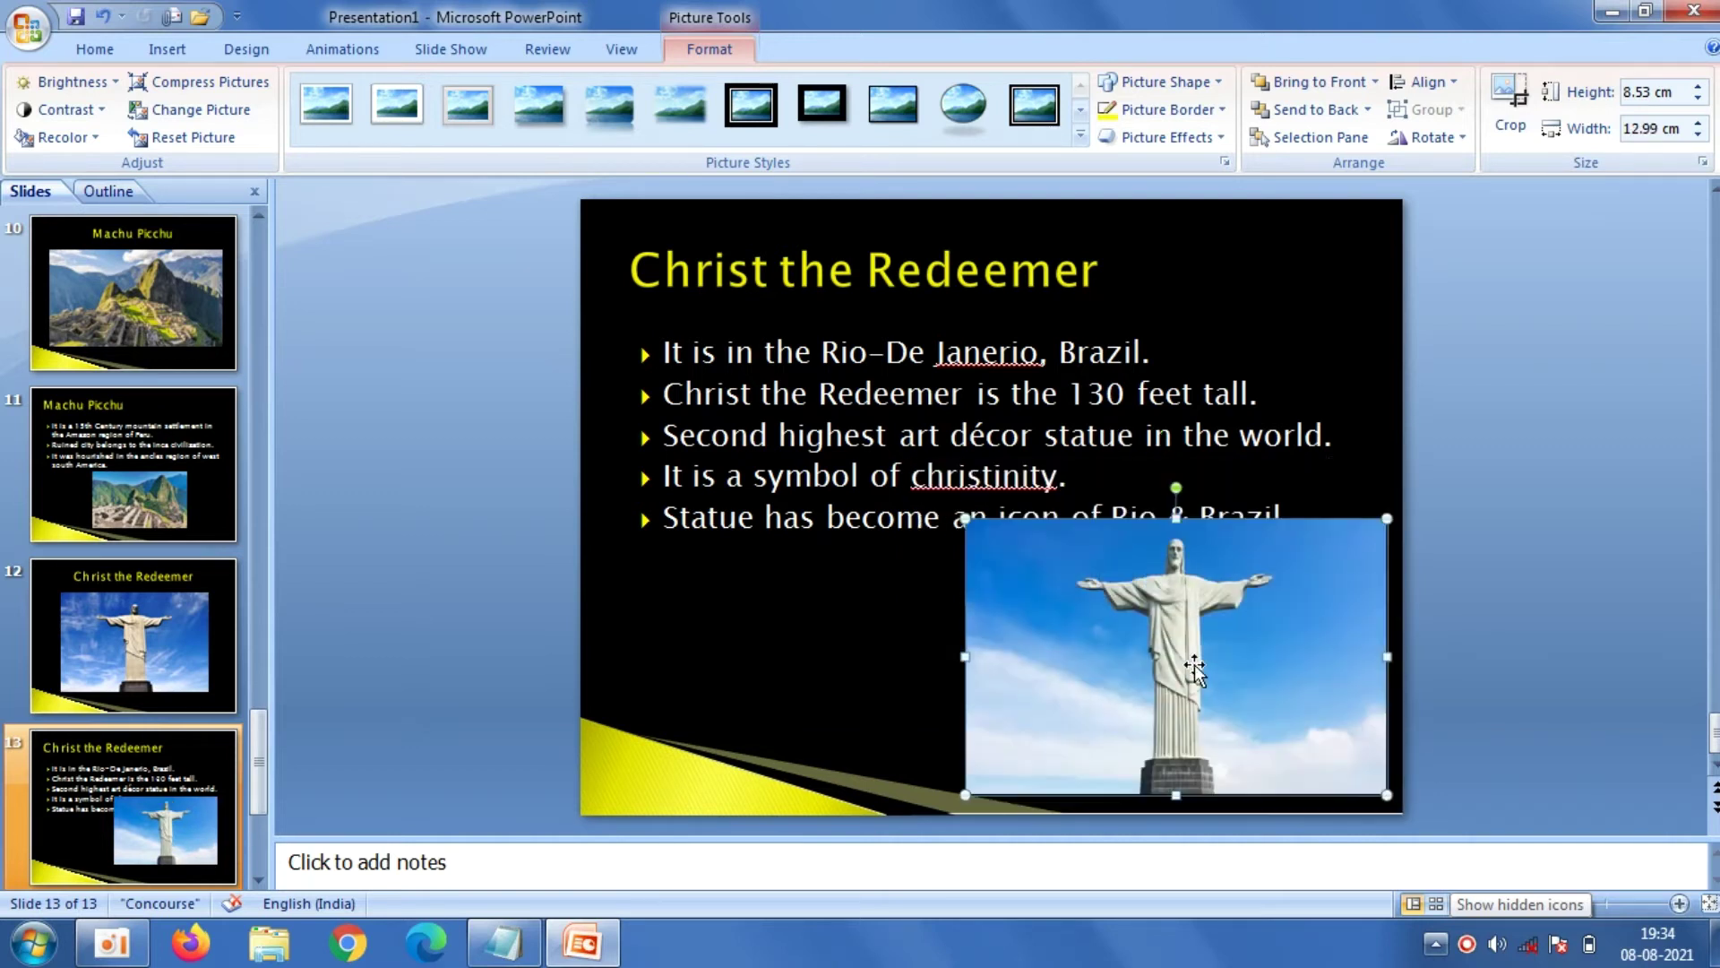
pyautogui.moveTo(1339, 546); pyautogui.dragTo(1298, 576)
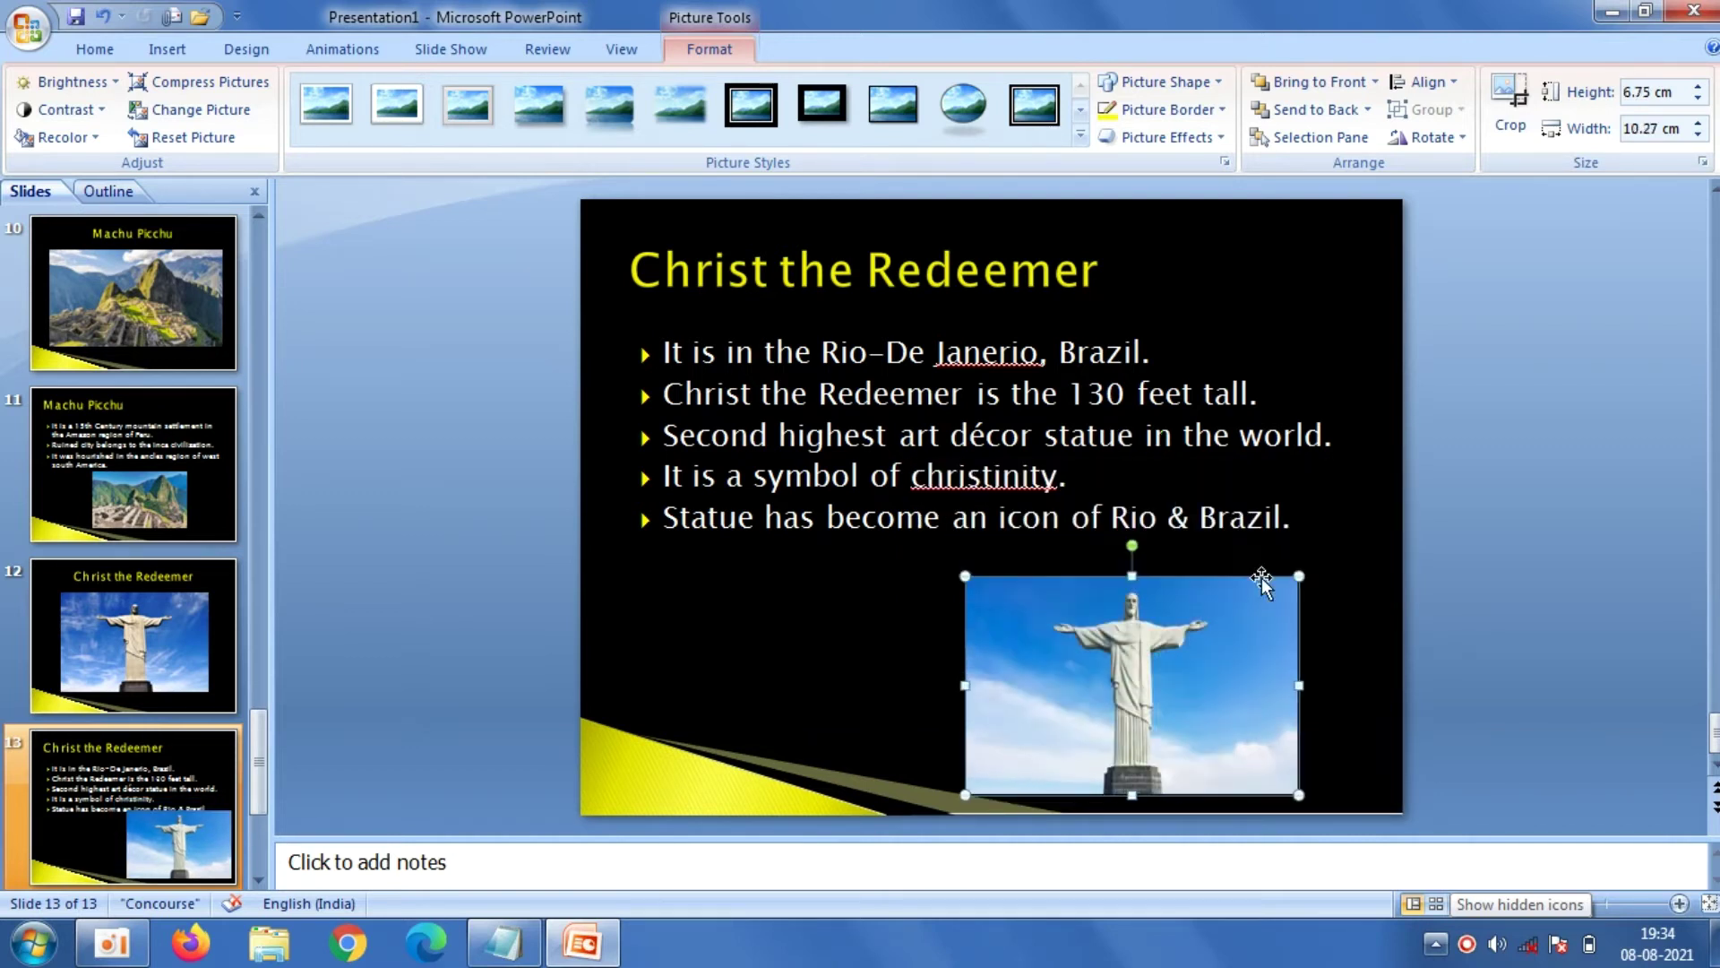
pyautogui.moveTo(1165, 657); pyautogui.dragTo(1183, 643)
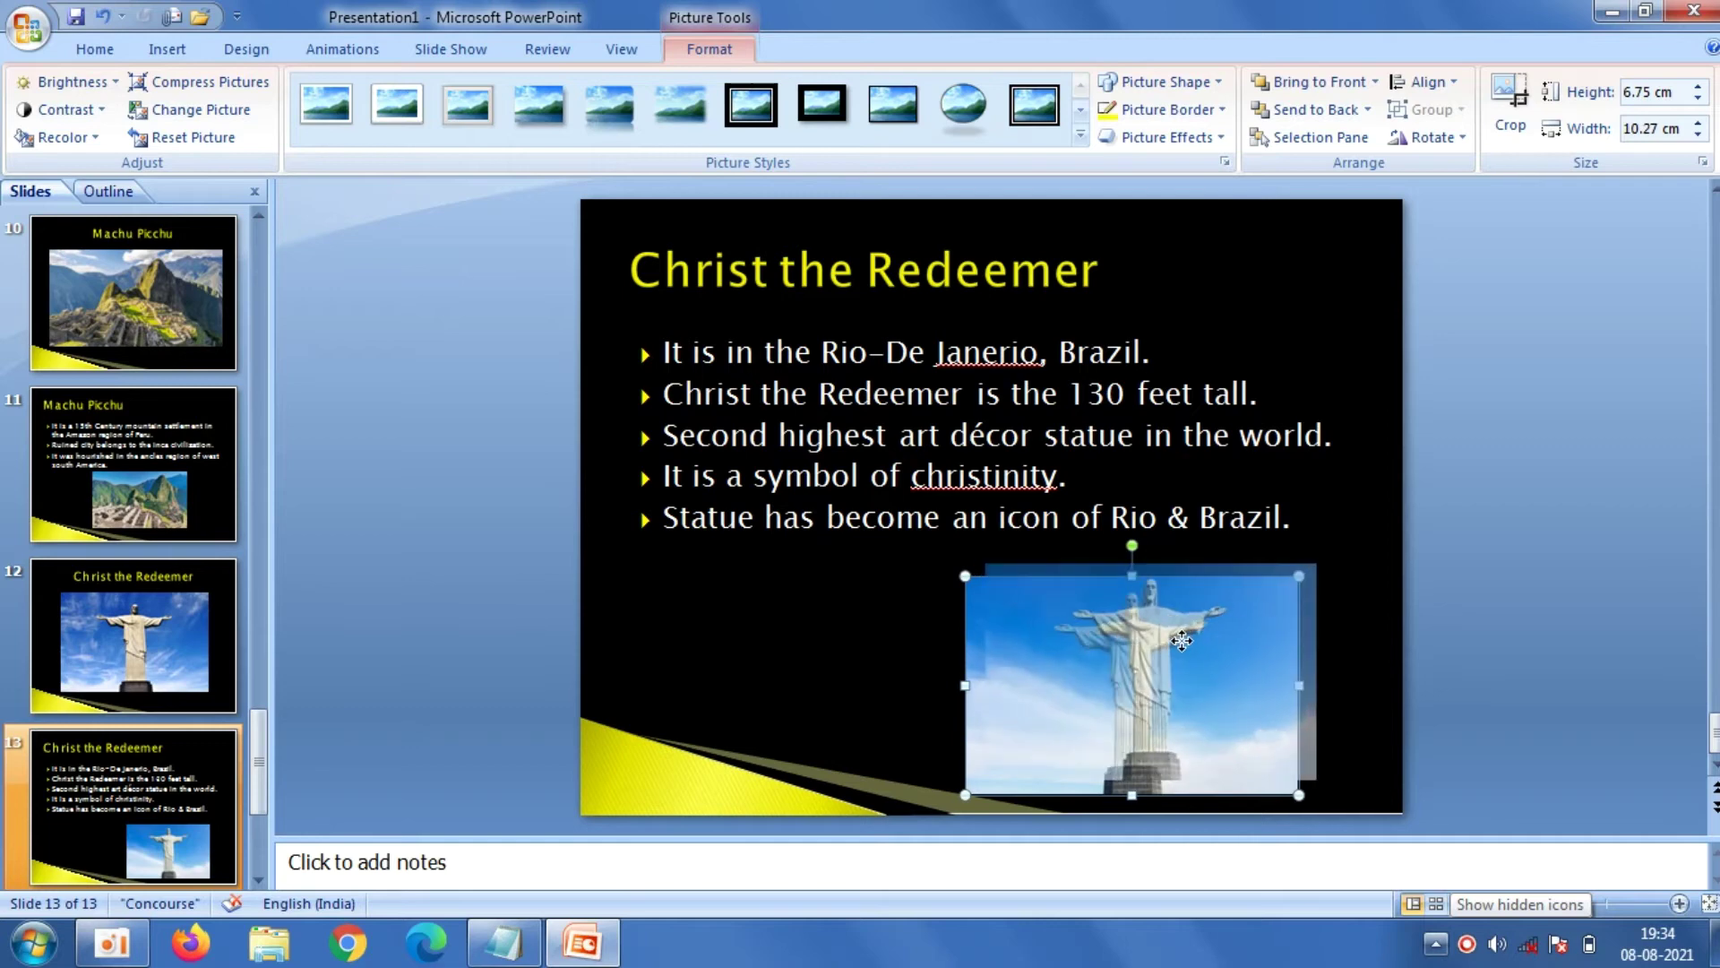
pyautogui.click(1471, 627)
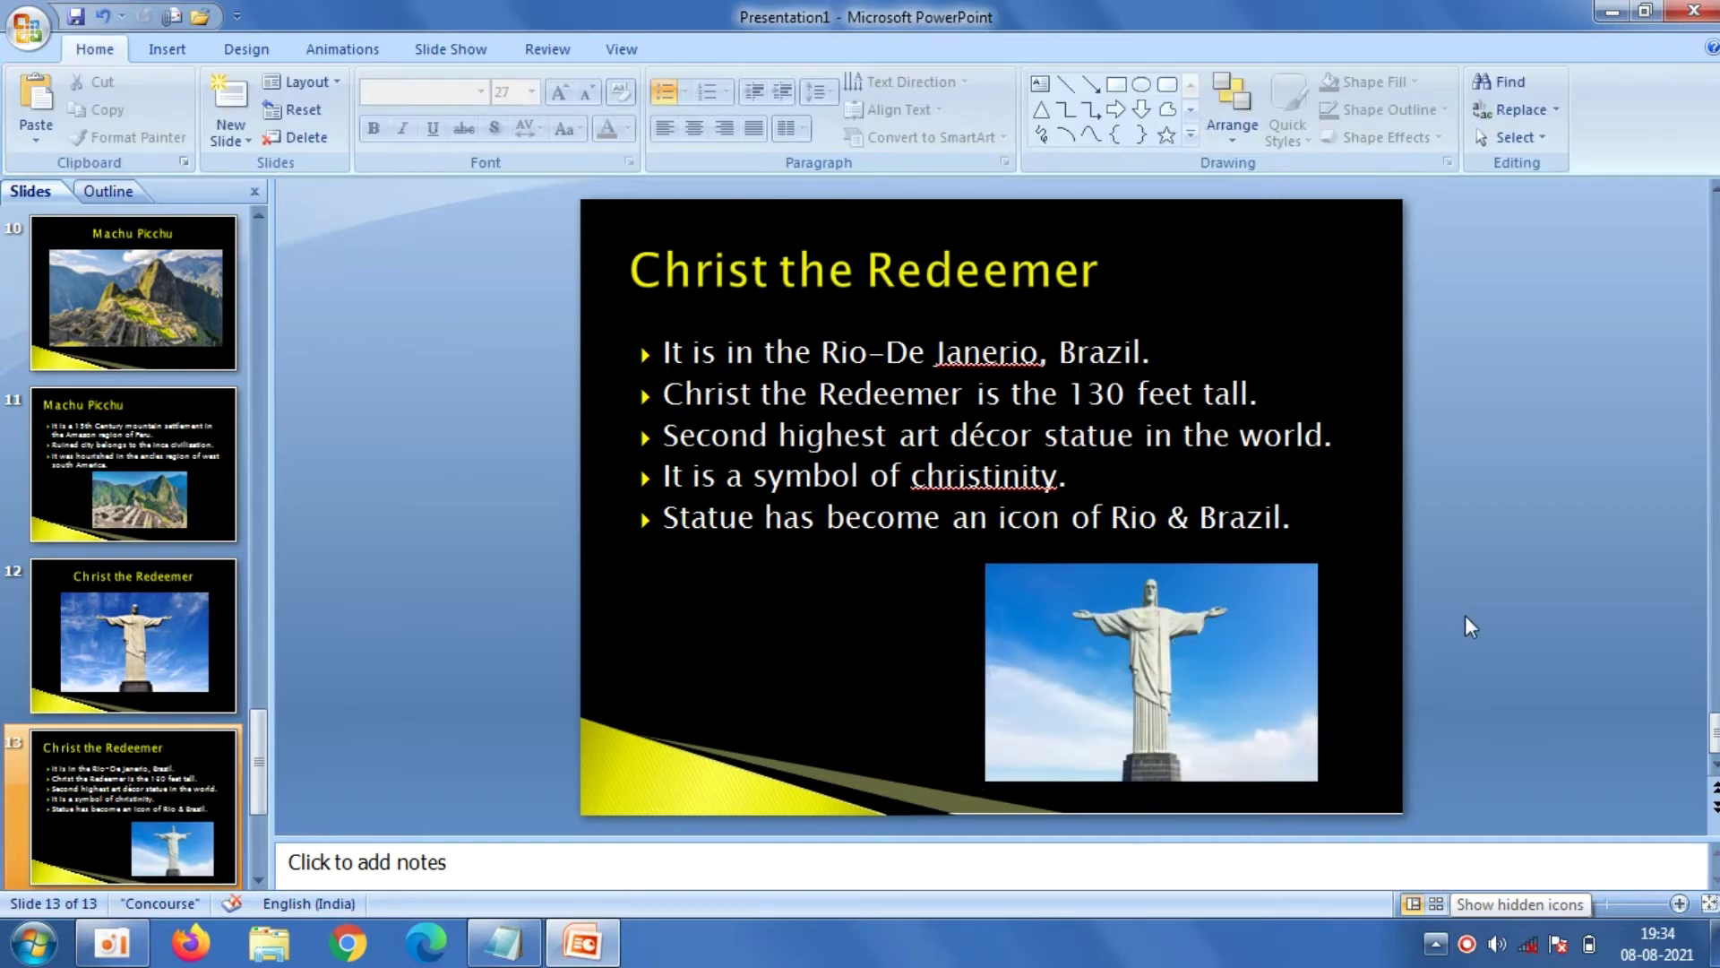
# Add a Title and Content slide with the centred title 'Petra' copied from Notepad
pyautogui.click(240, 139)
pyautogui.click(363, 258)
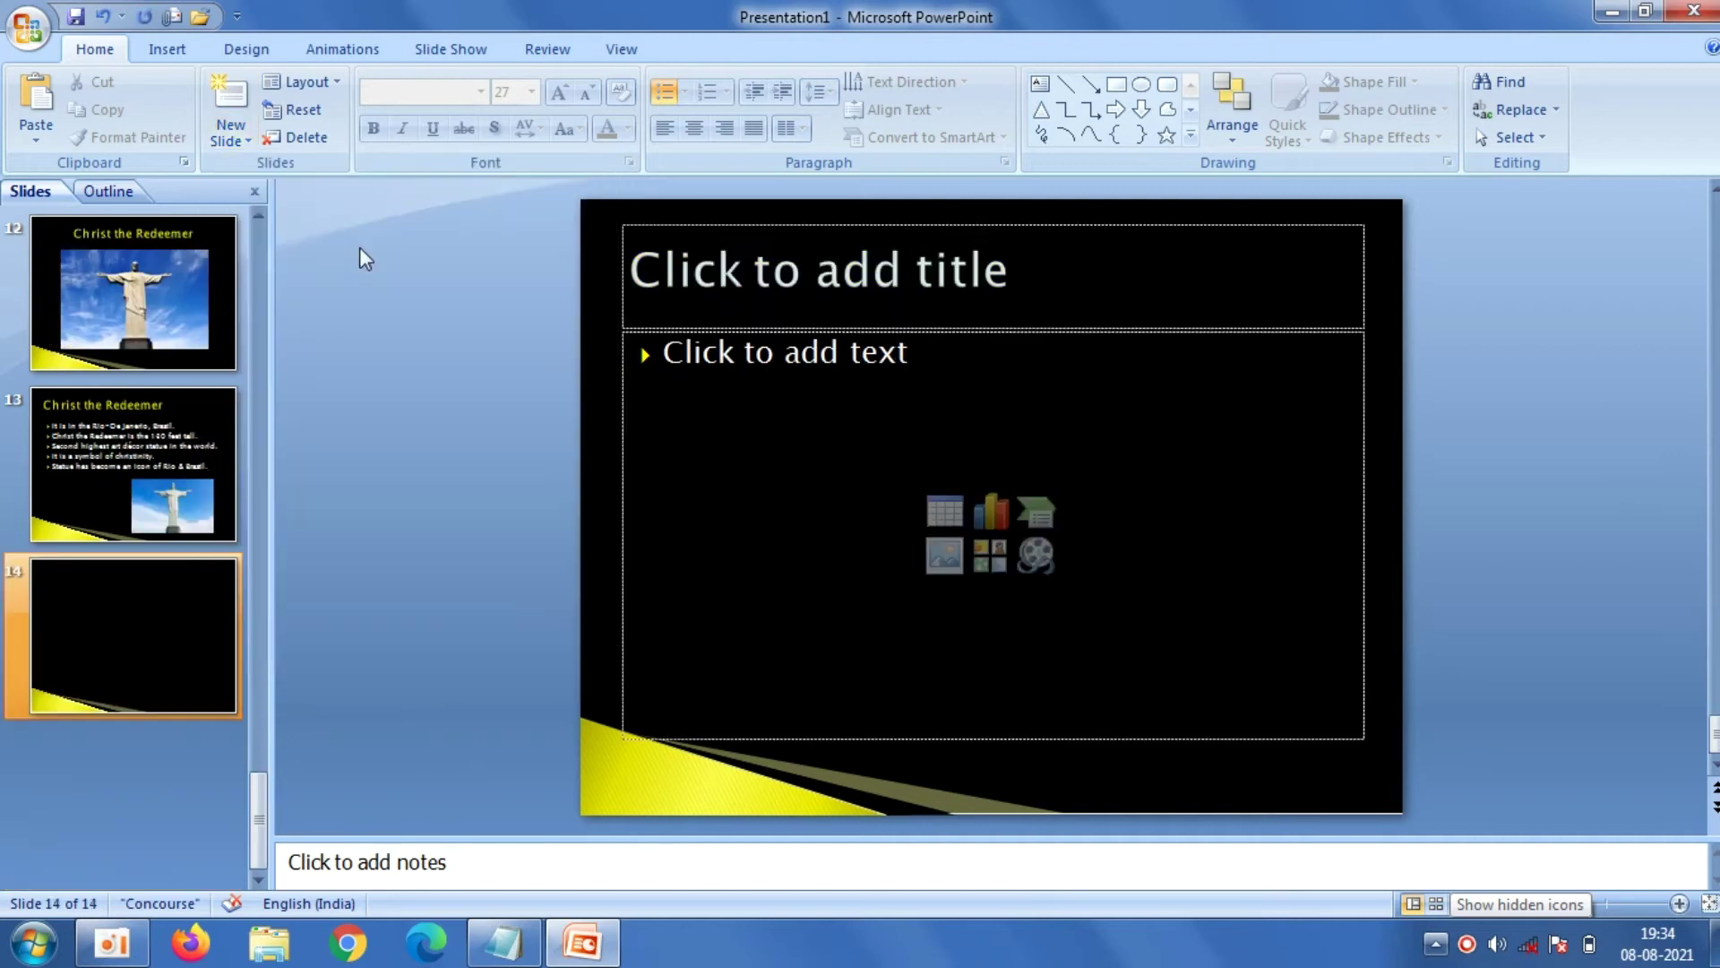
pyautogui.click(698, 280)
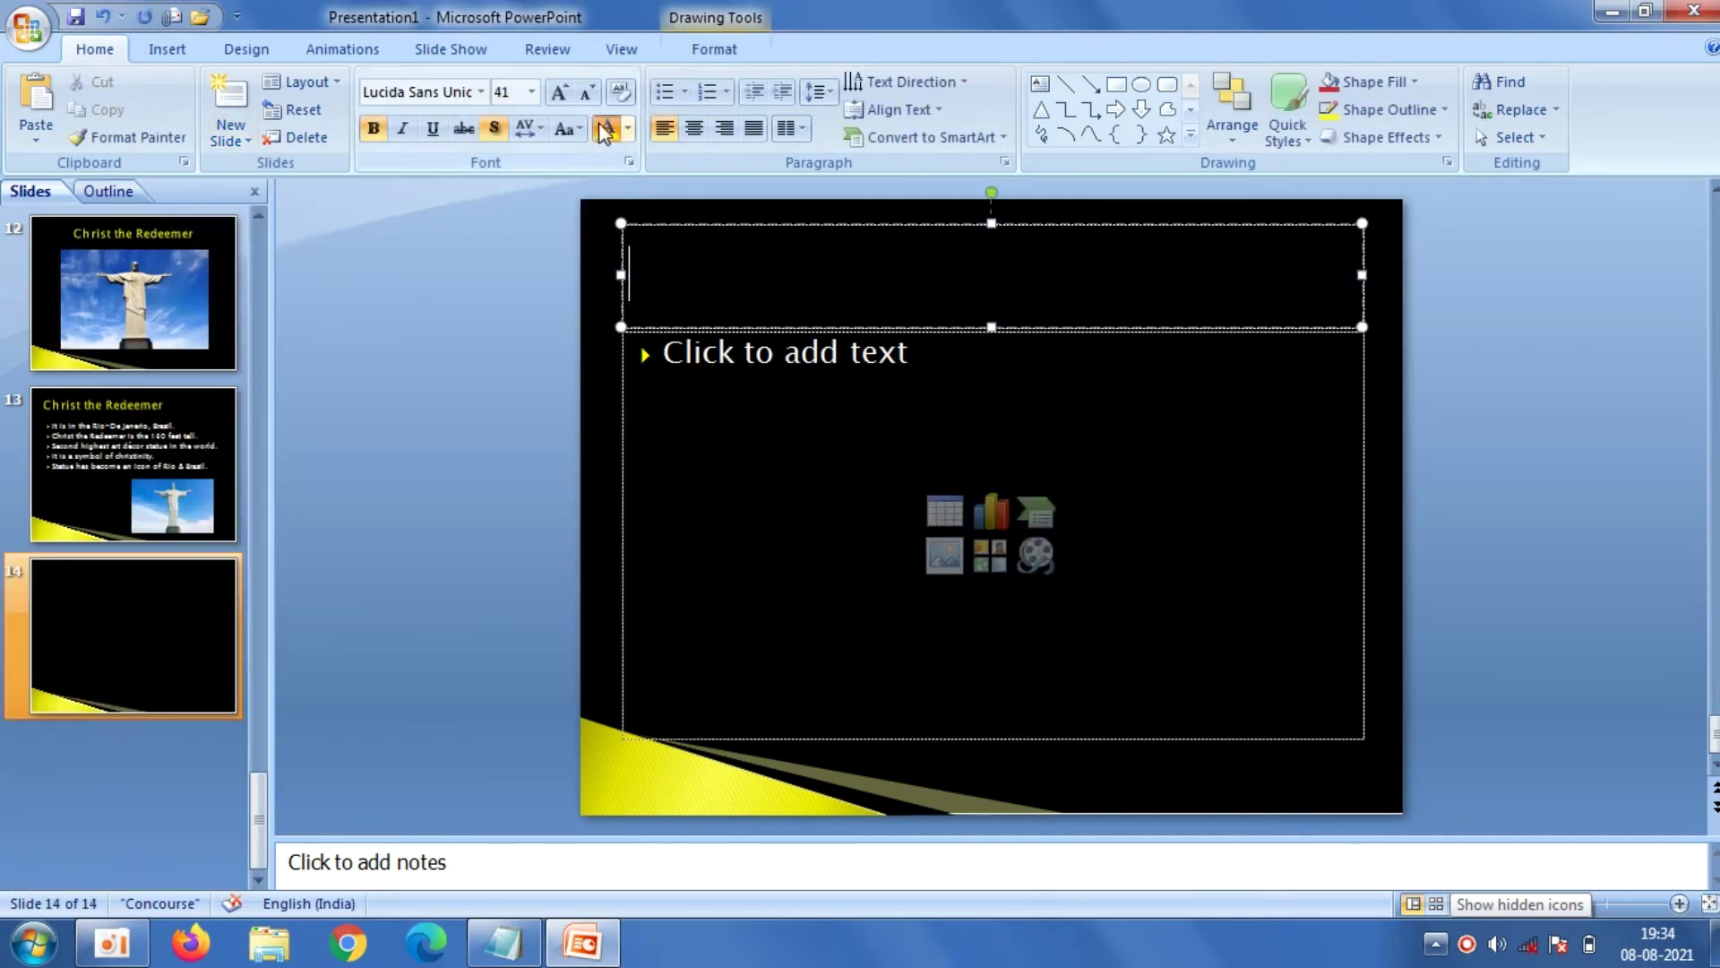
pyautogui.click(694, 128)
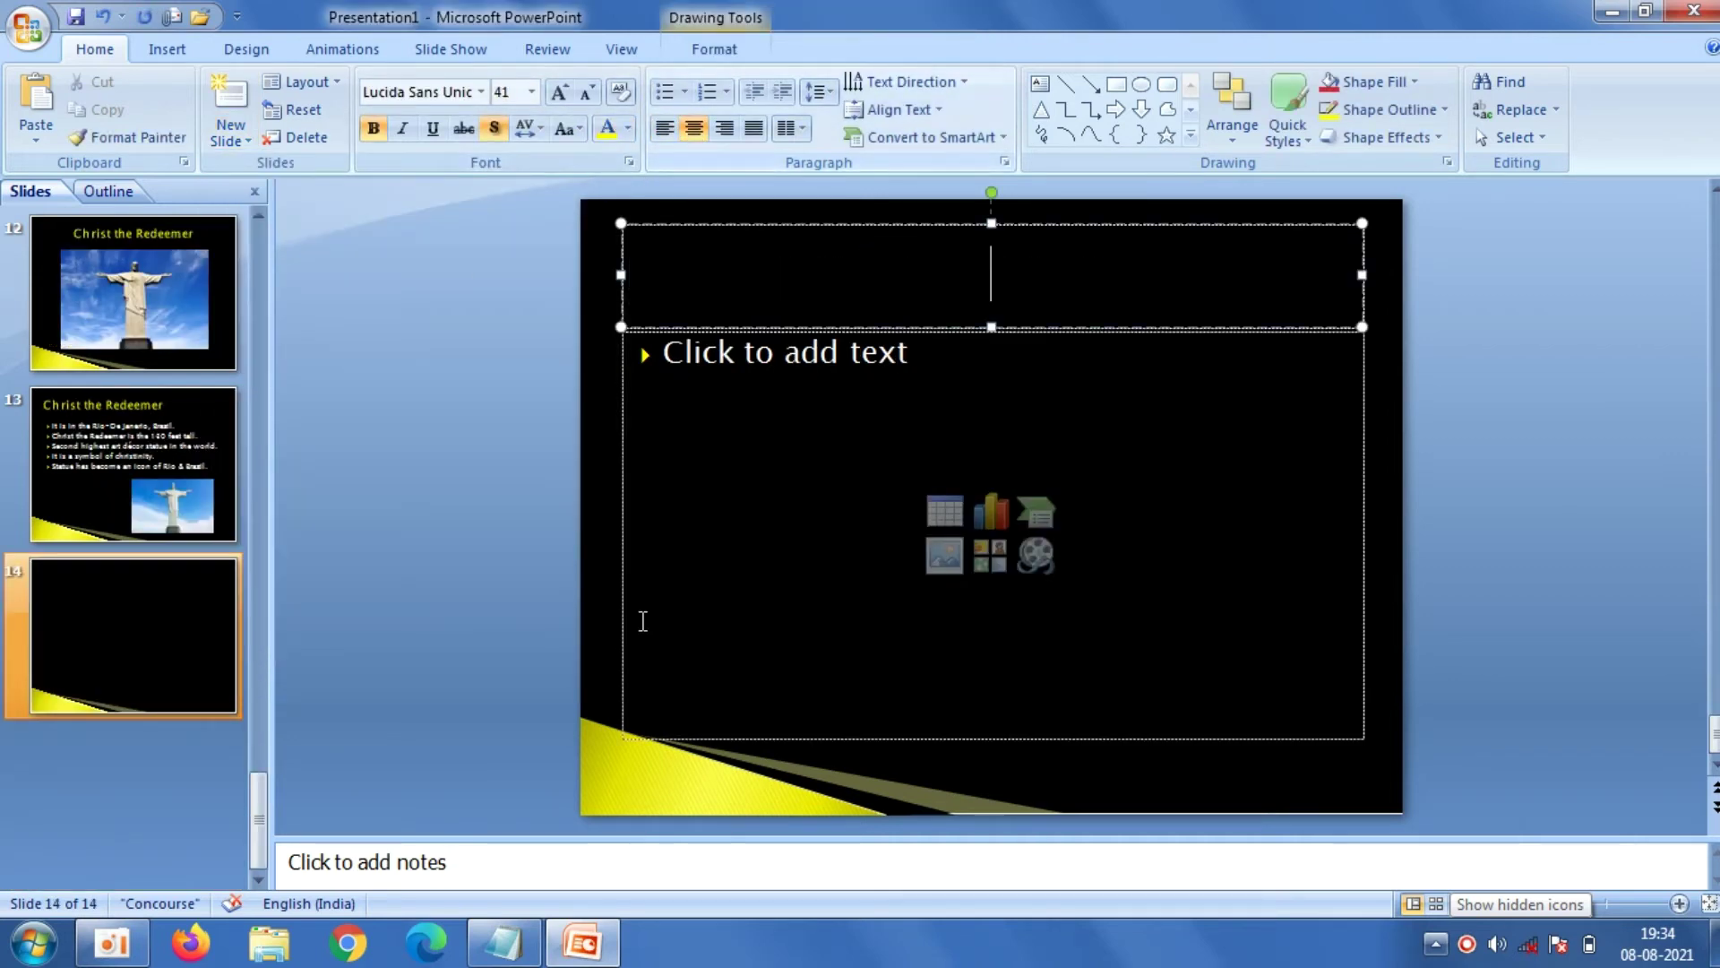
pyautogui.click(520, 950)
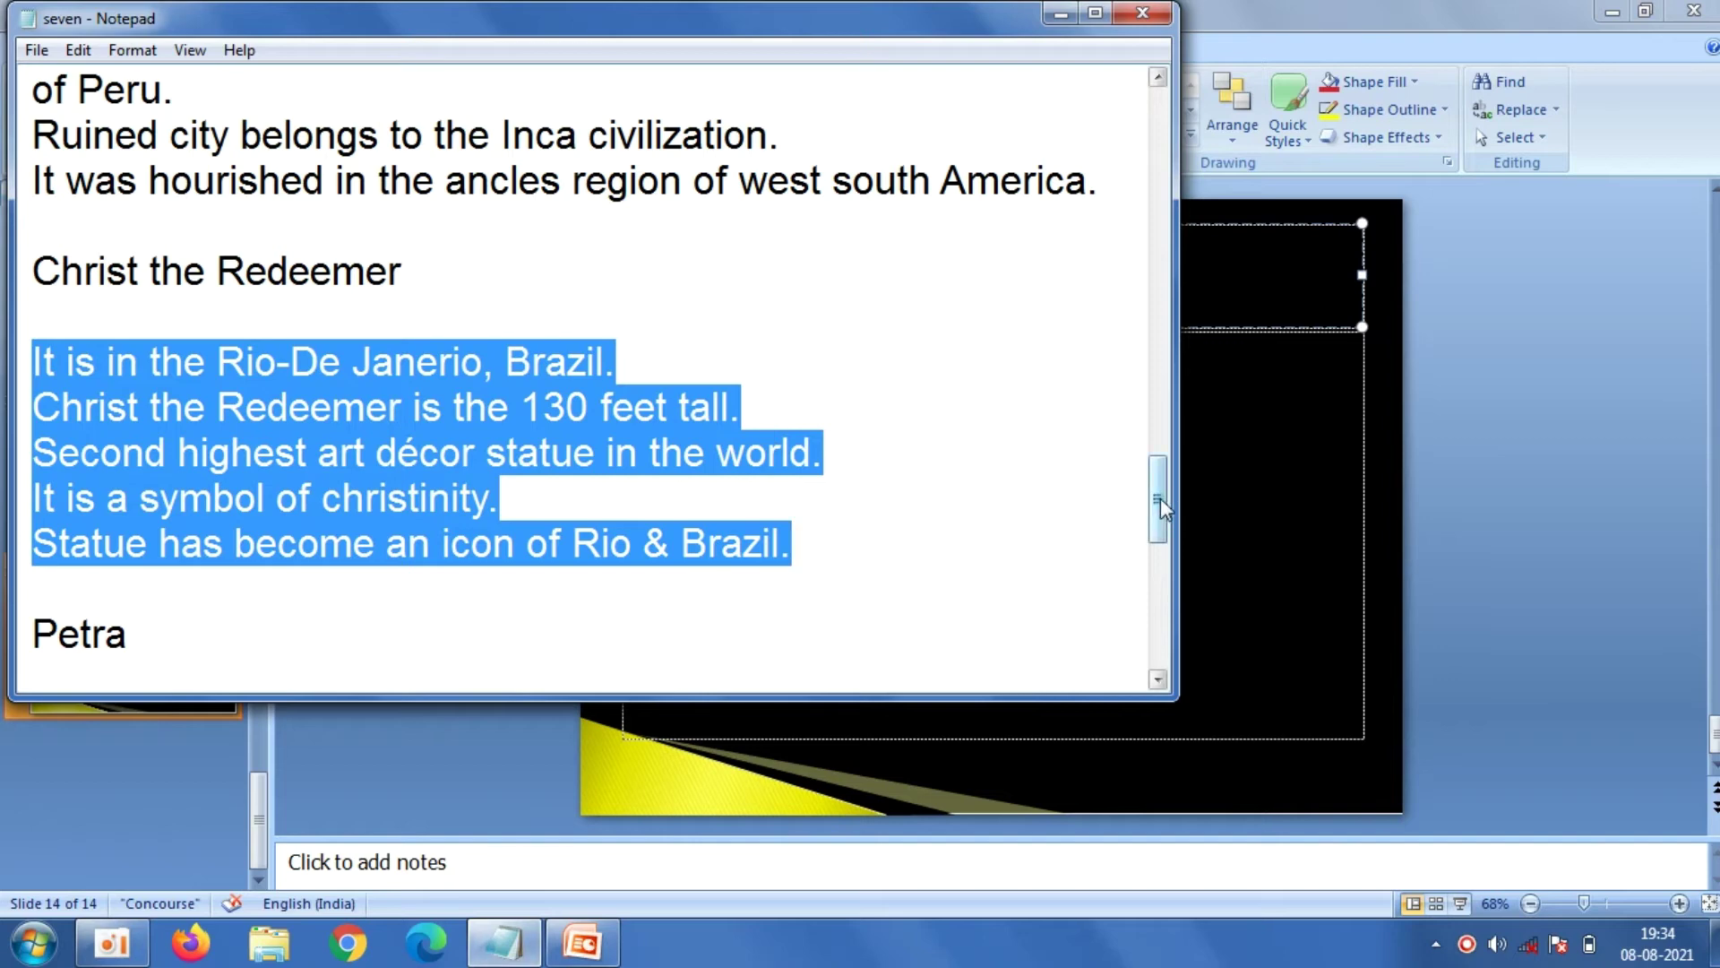
pyautogui.moveTo(1158, 498); pyautogui.dragTo(1157, 548)
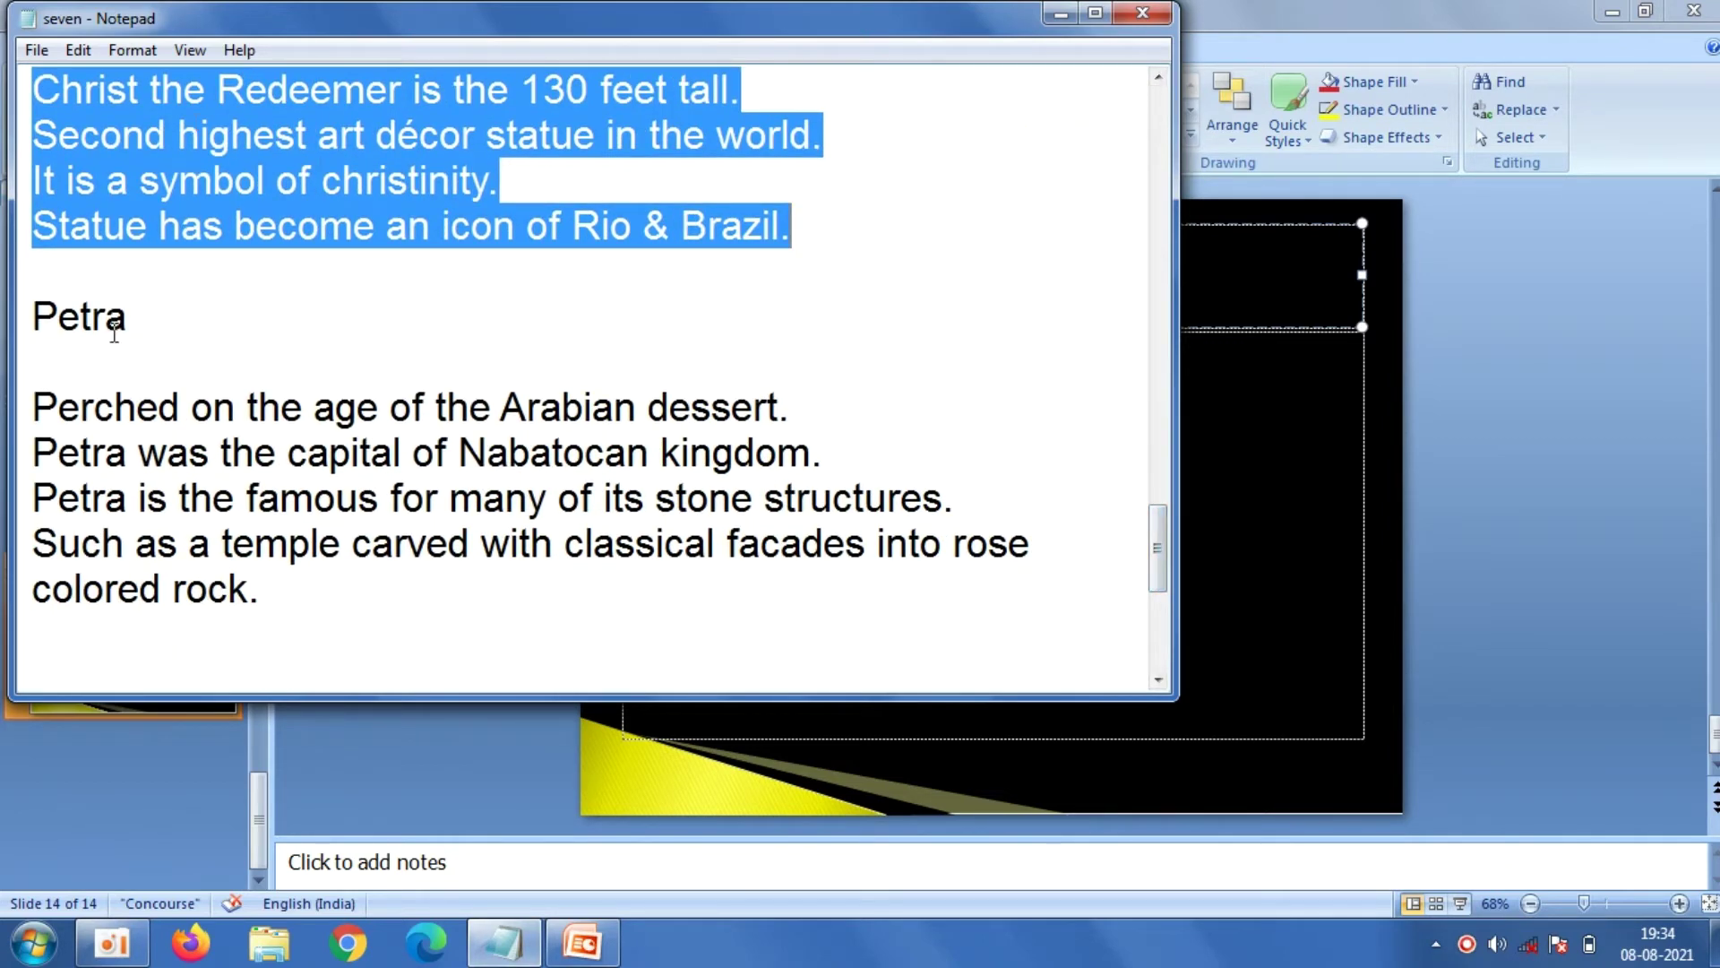
pyautogui.moveTo(135, 314); pyautogui.dragTo(32, 314)
pyautogui.rightClick(41, 316)
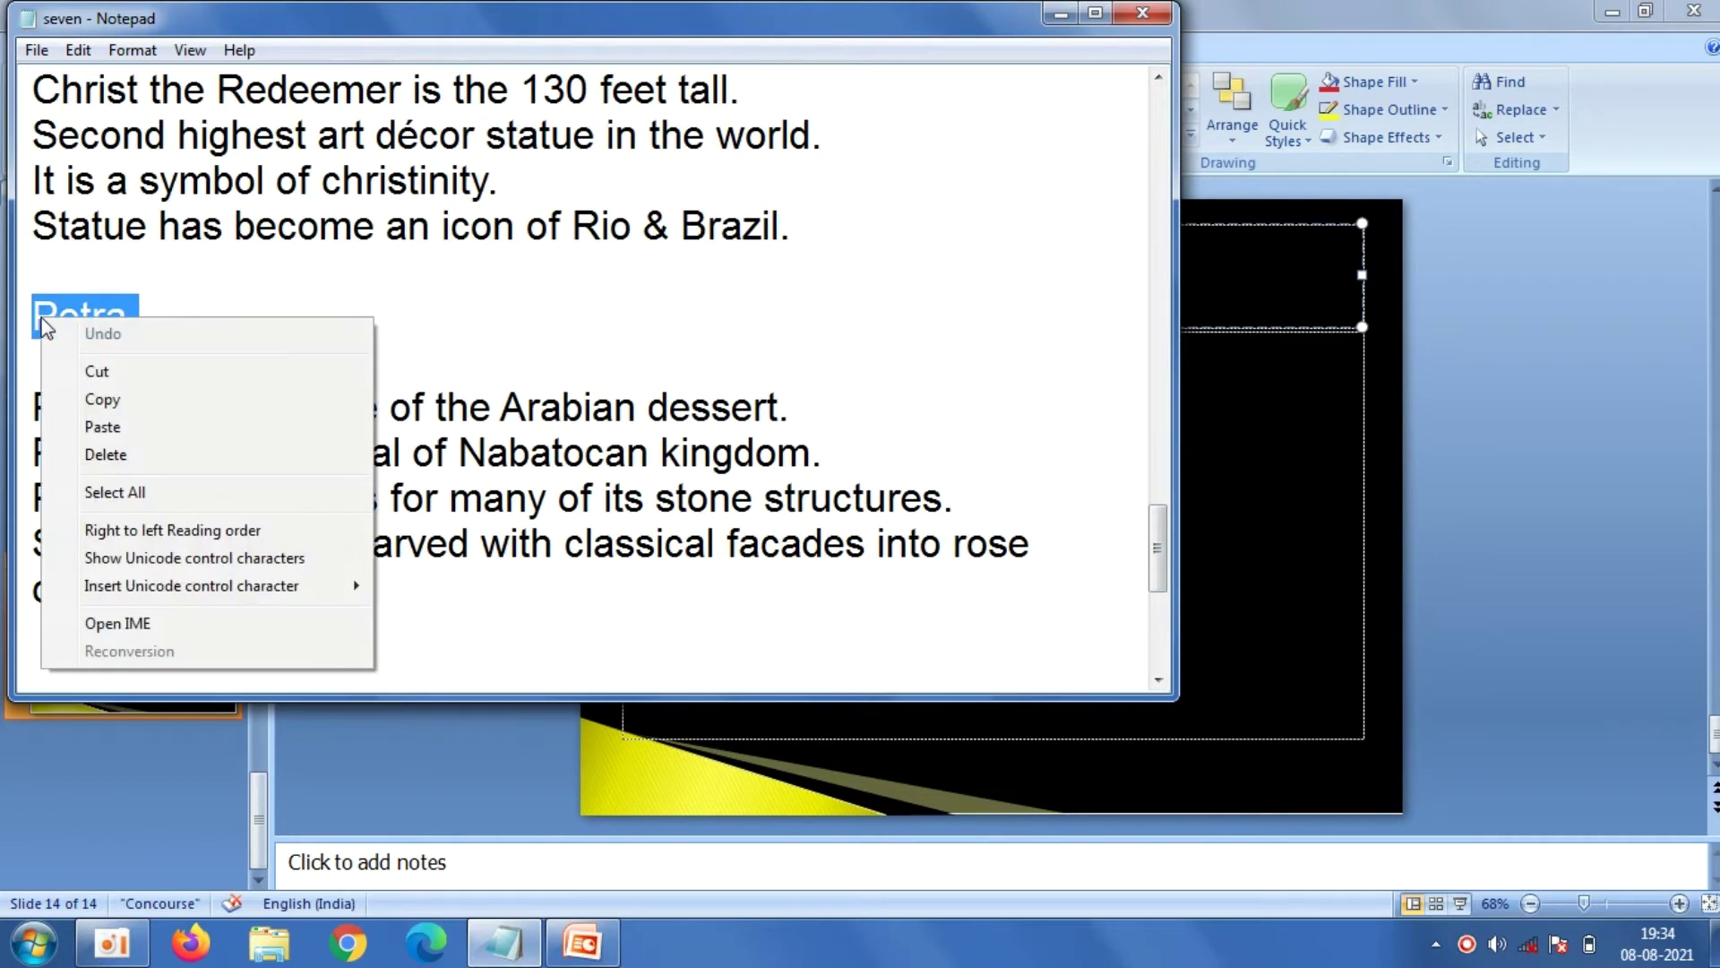
pyautogui.click(102, 400)
pyautogui.click(357, 762)
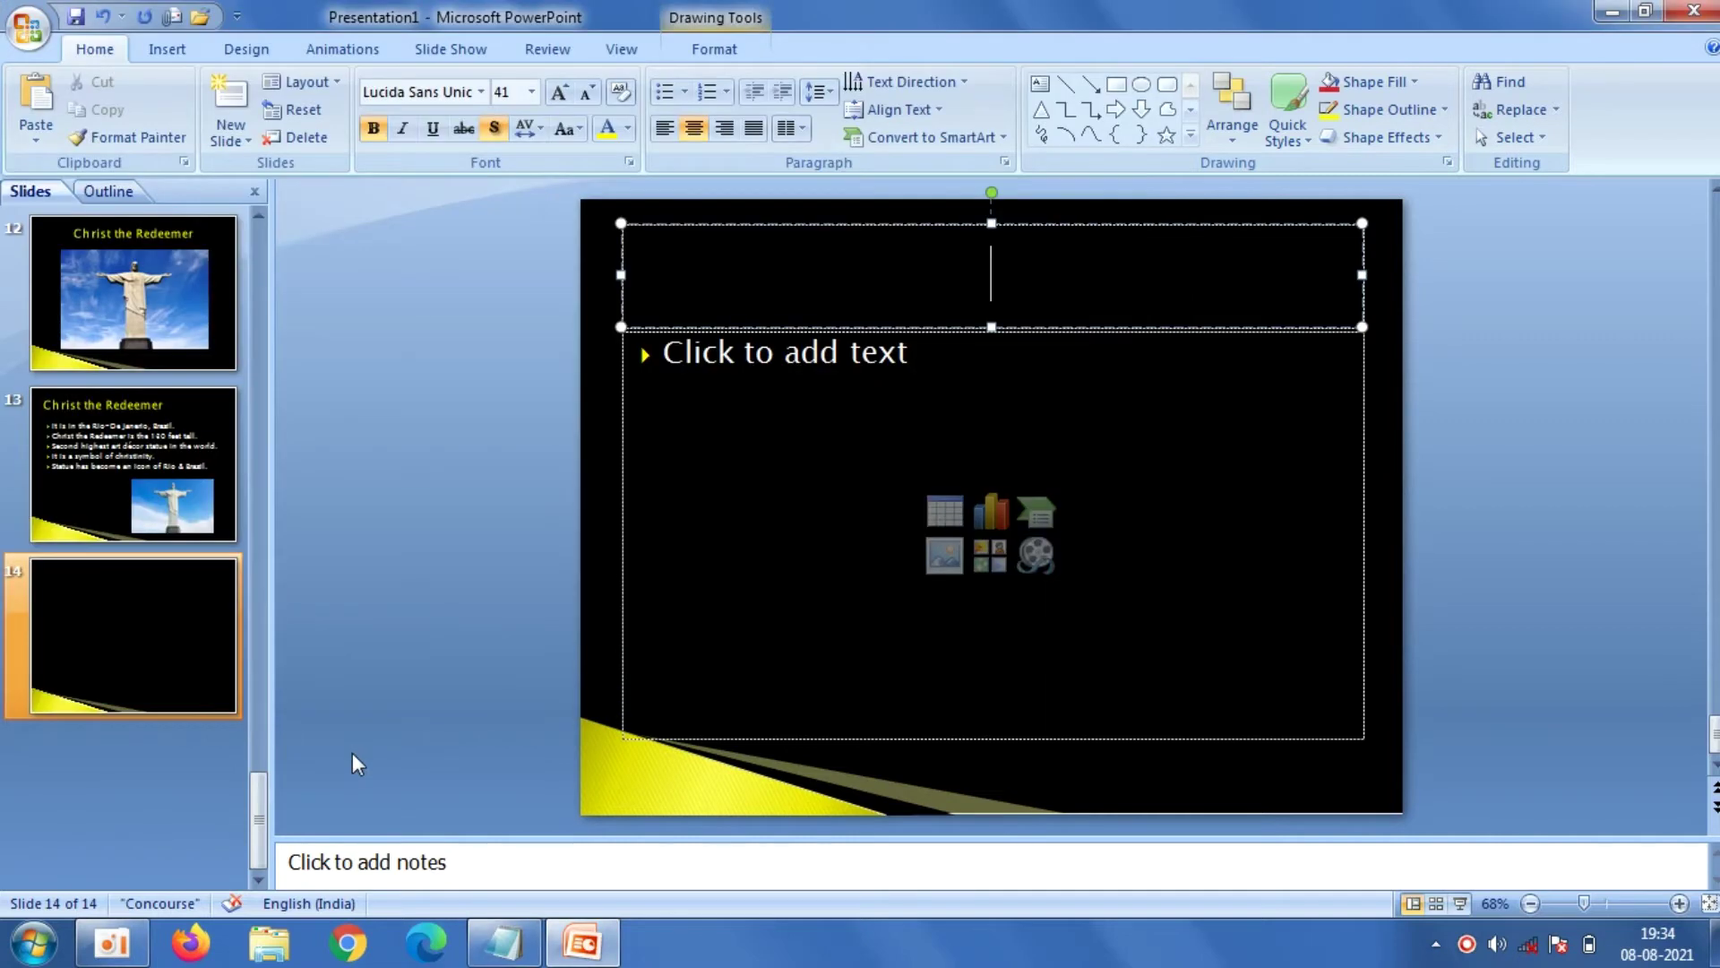
pyautogui.rightClick(742, 290)
pyautogui.click(781, 357)
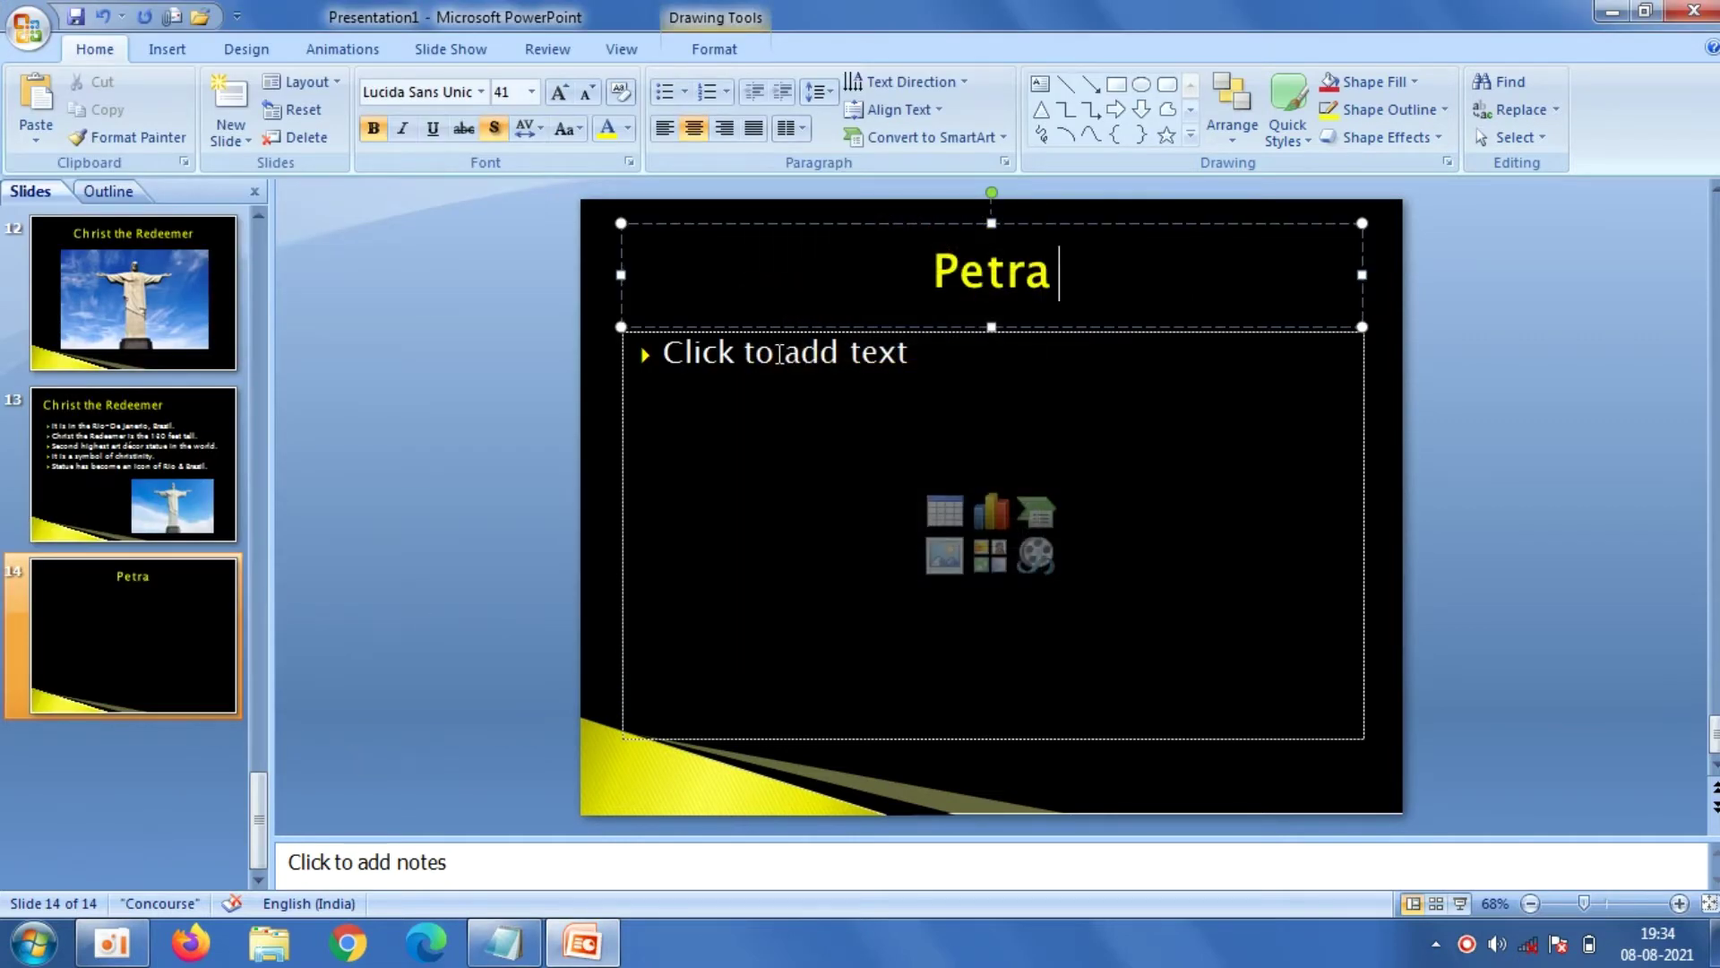
# Insert the Al-Dayr-Petra-Jordan photo and position it under the title
pyautogui.click(941, 569)
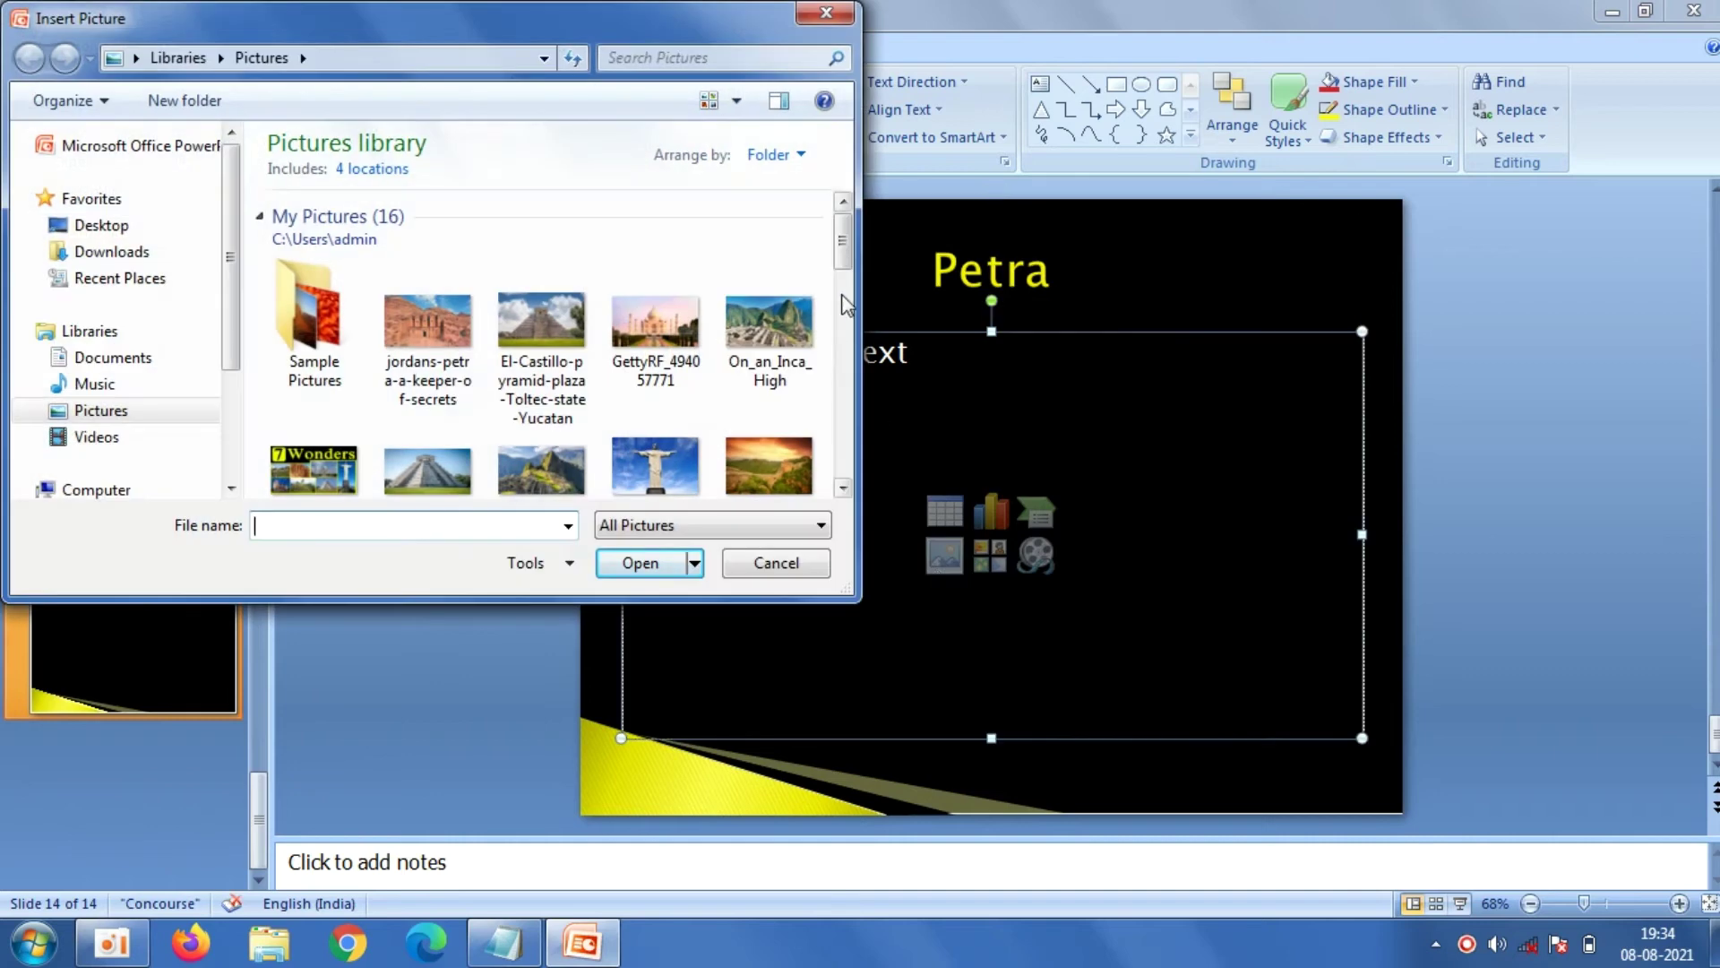
pyautogui.moveTo(852, 242); pyautogui.dragTo(849, 305)
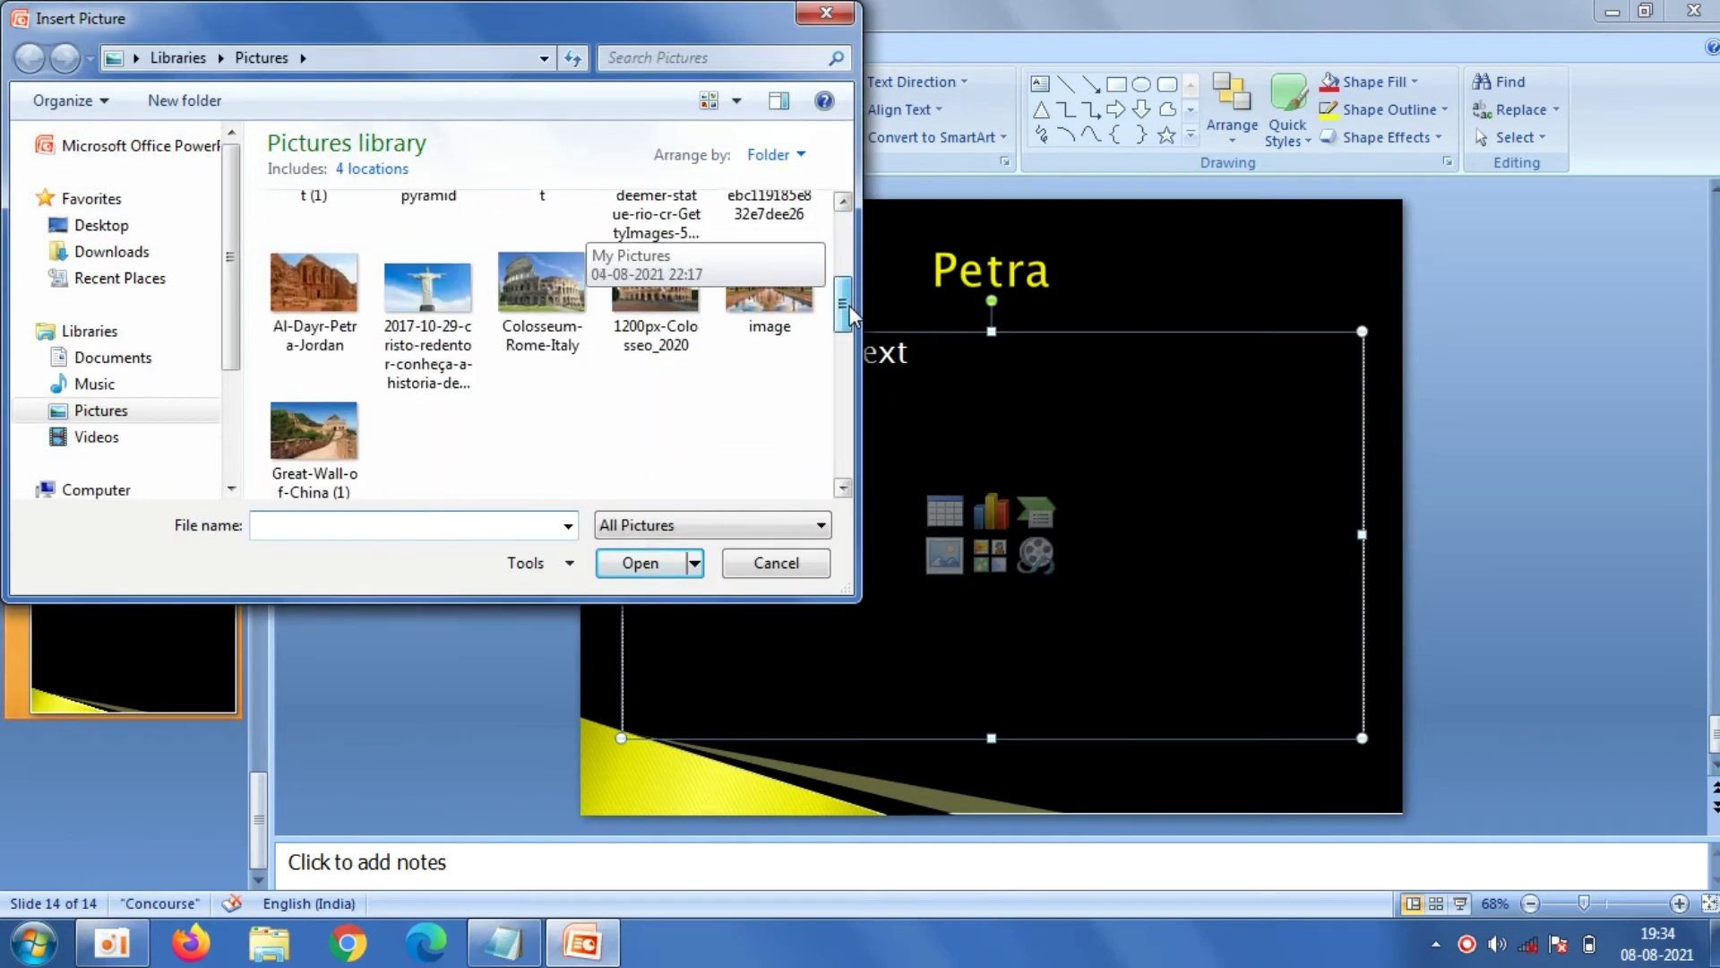
pyautogui.click(341, 269)
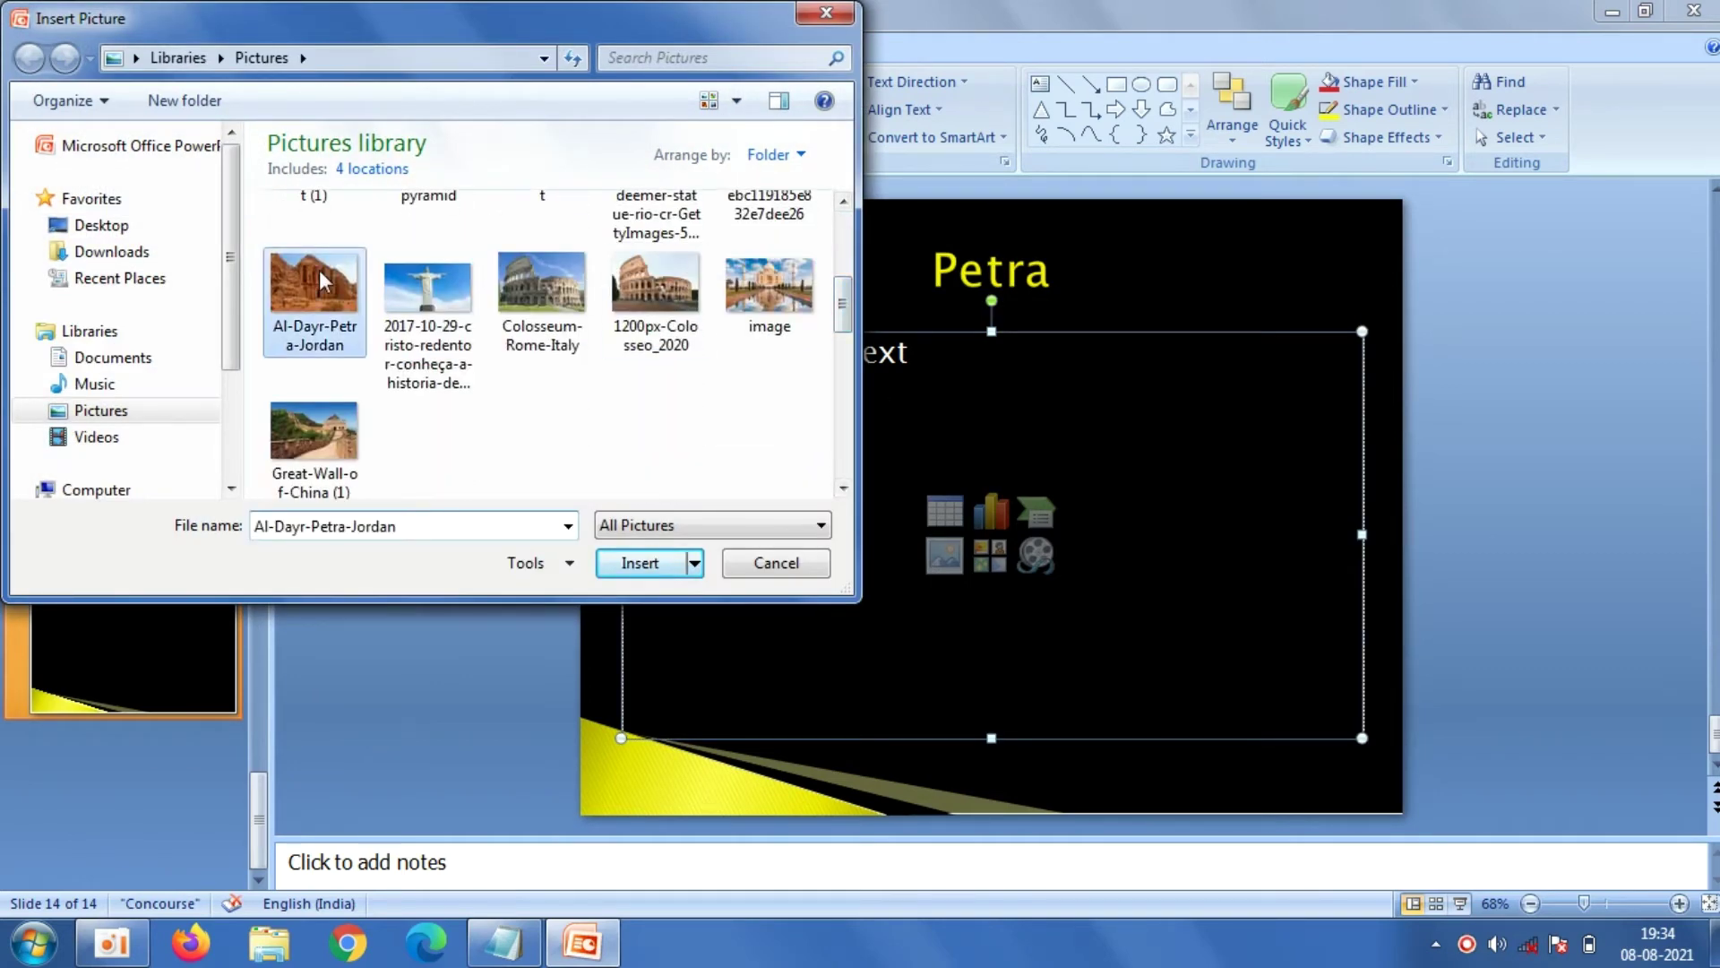
pyautogui.click(616, 563)
pyautogui.moveTo(959, 469); pyautogui.dragTo(968, 455)
pyautogui.click(1534, 683)
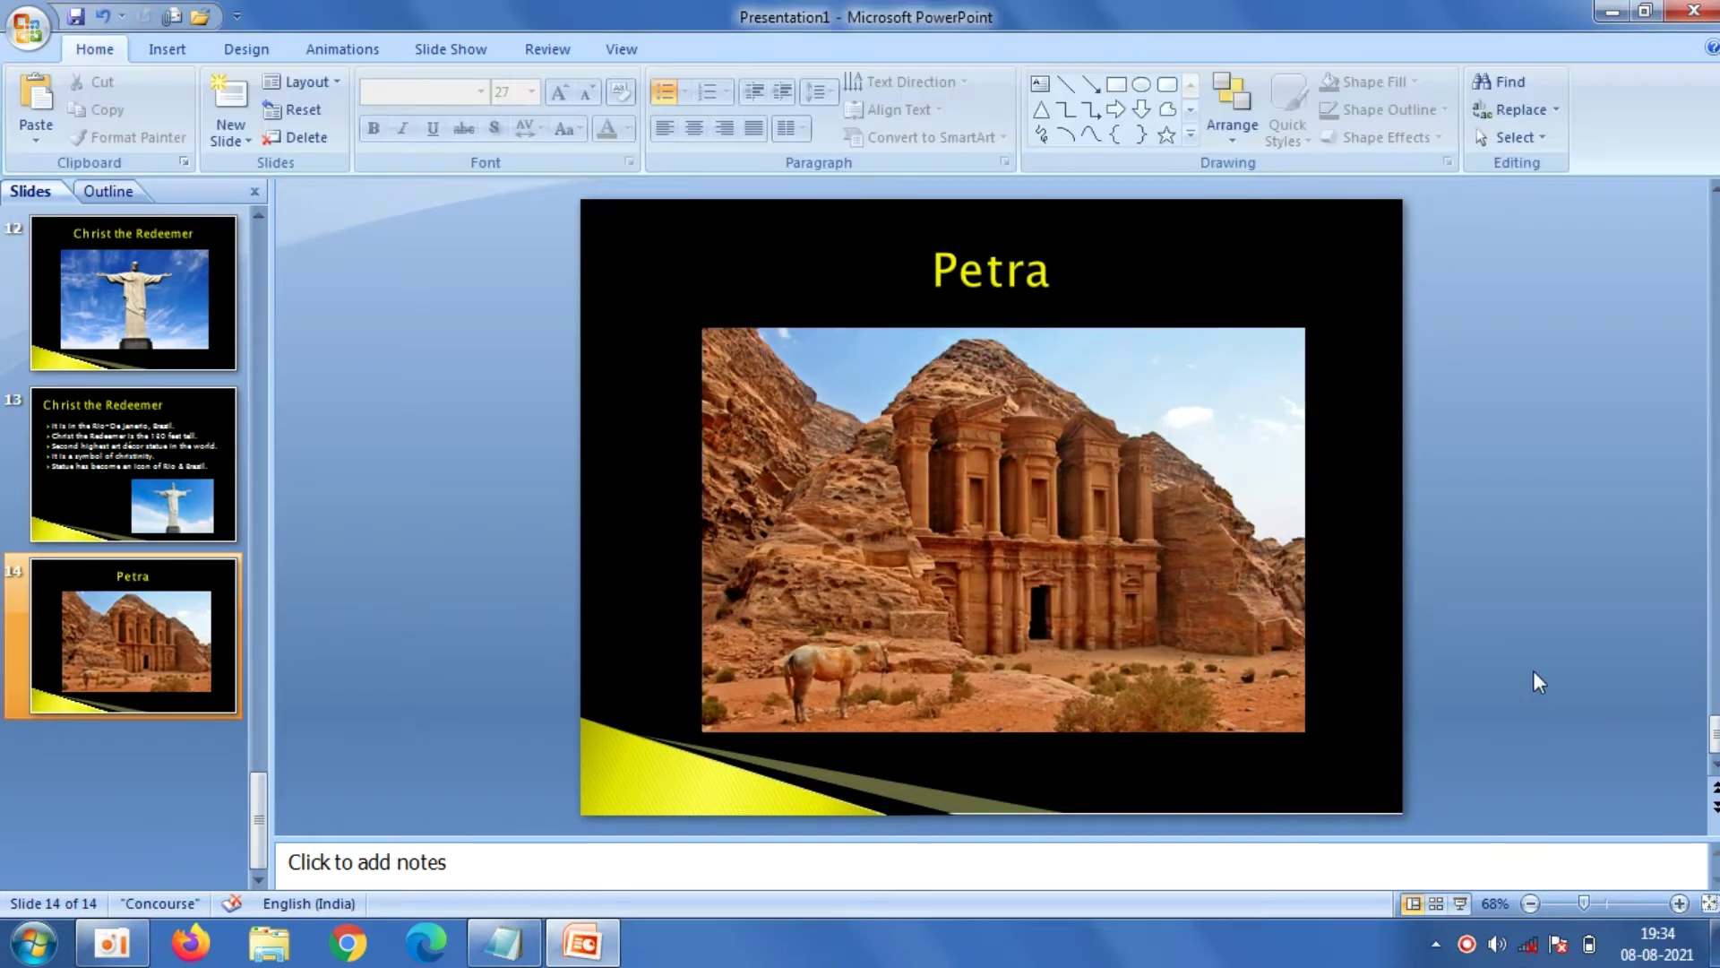
# Add a Title and Content slide titled 'Petra'
pyautogui.click(231, 136)
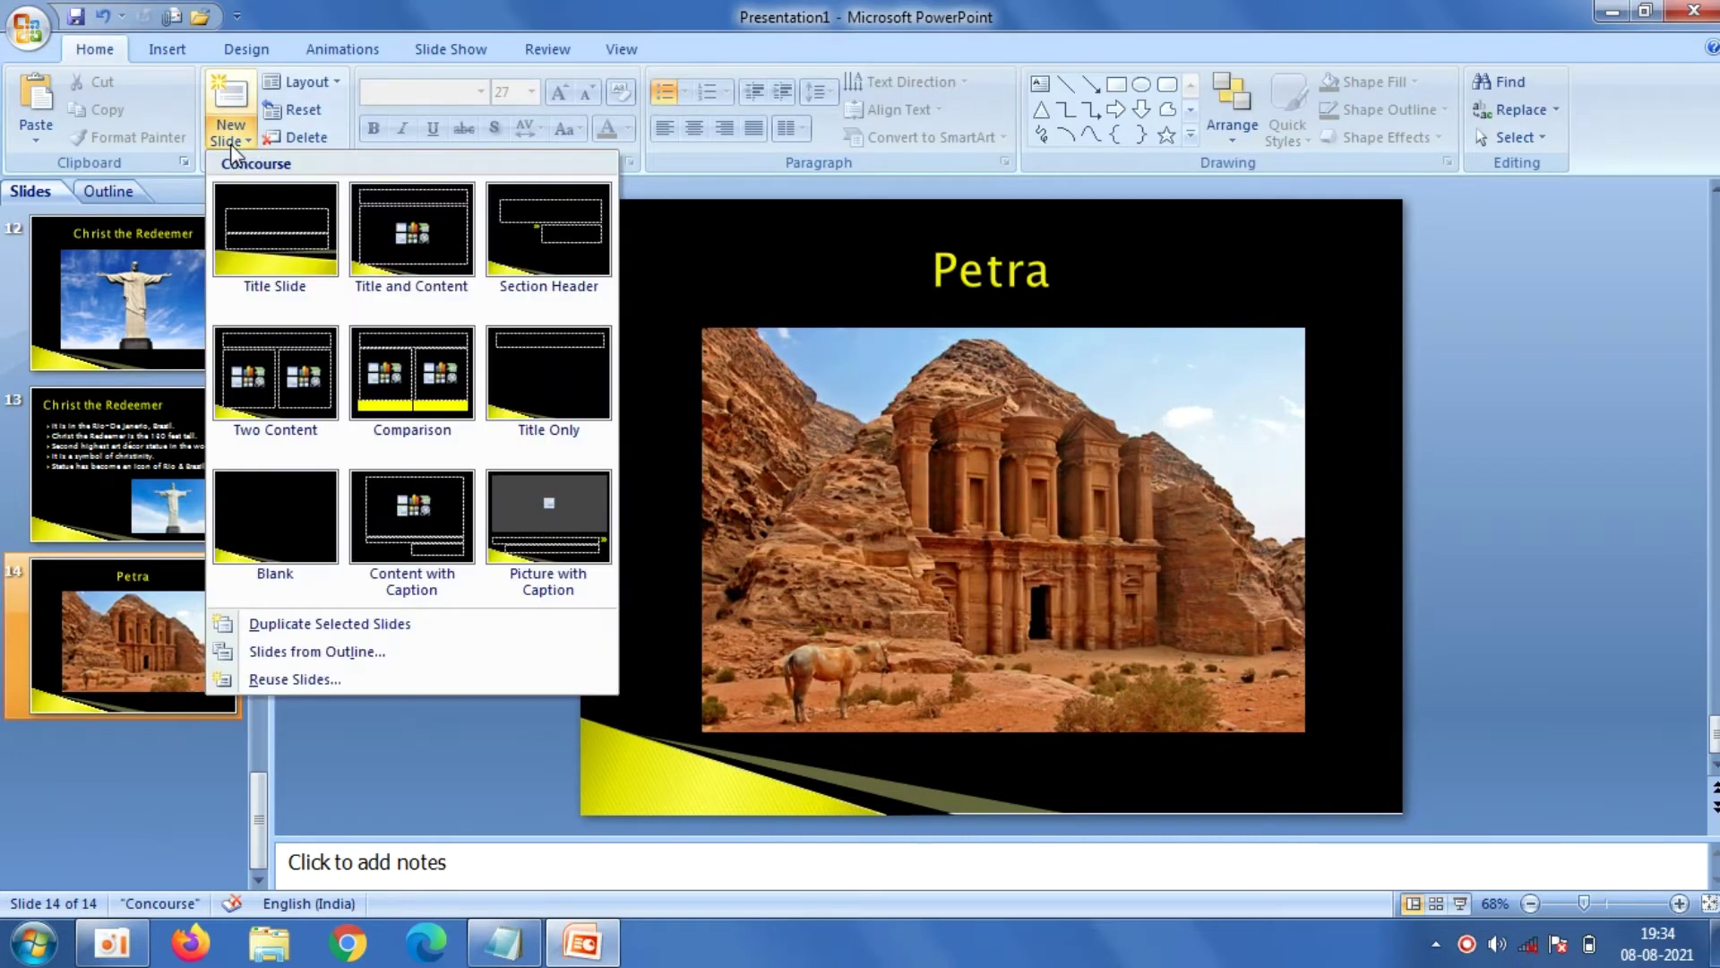
pyautogui.click(416, 245)
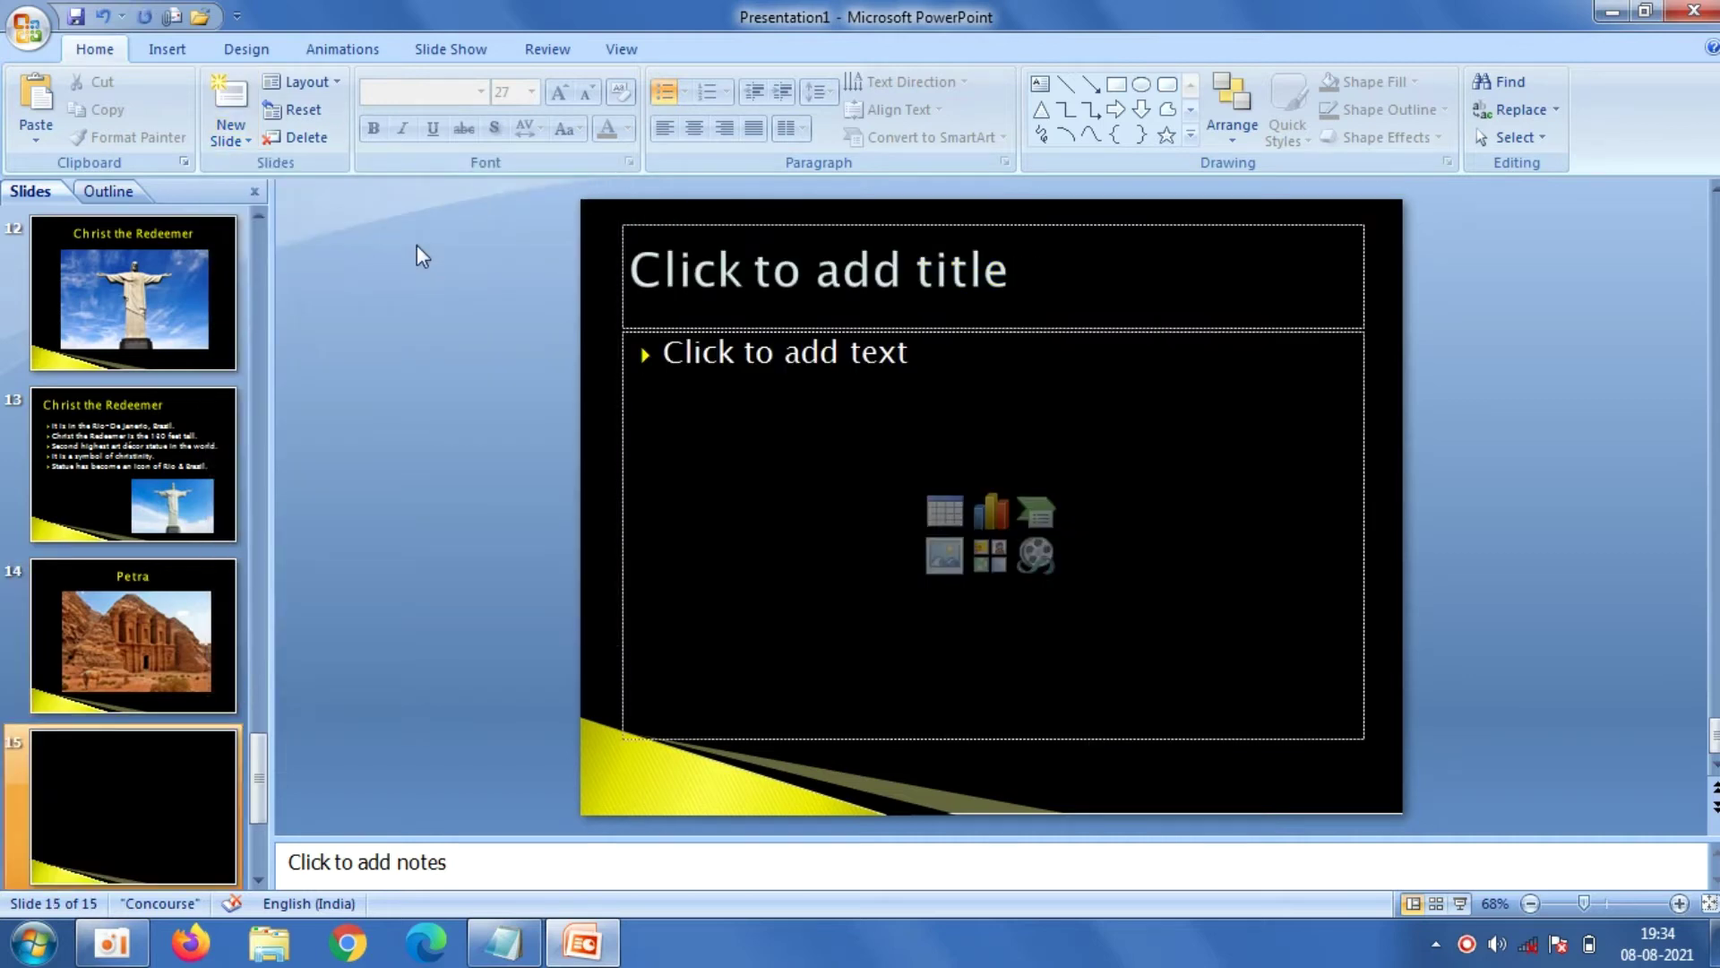
pyautogui.click(688, 249)
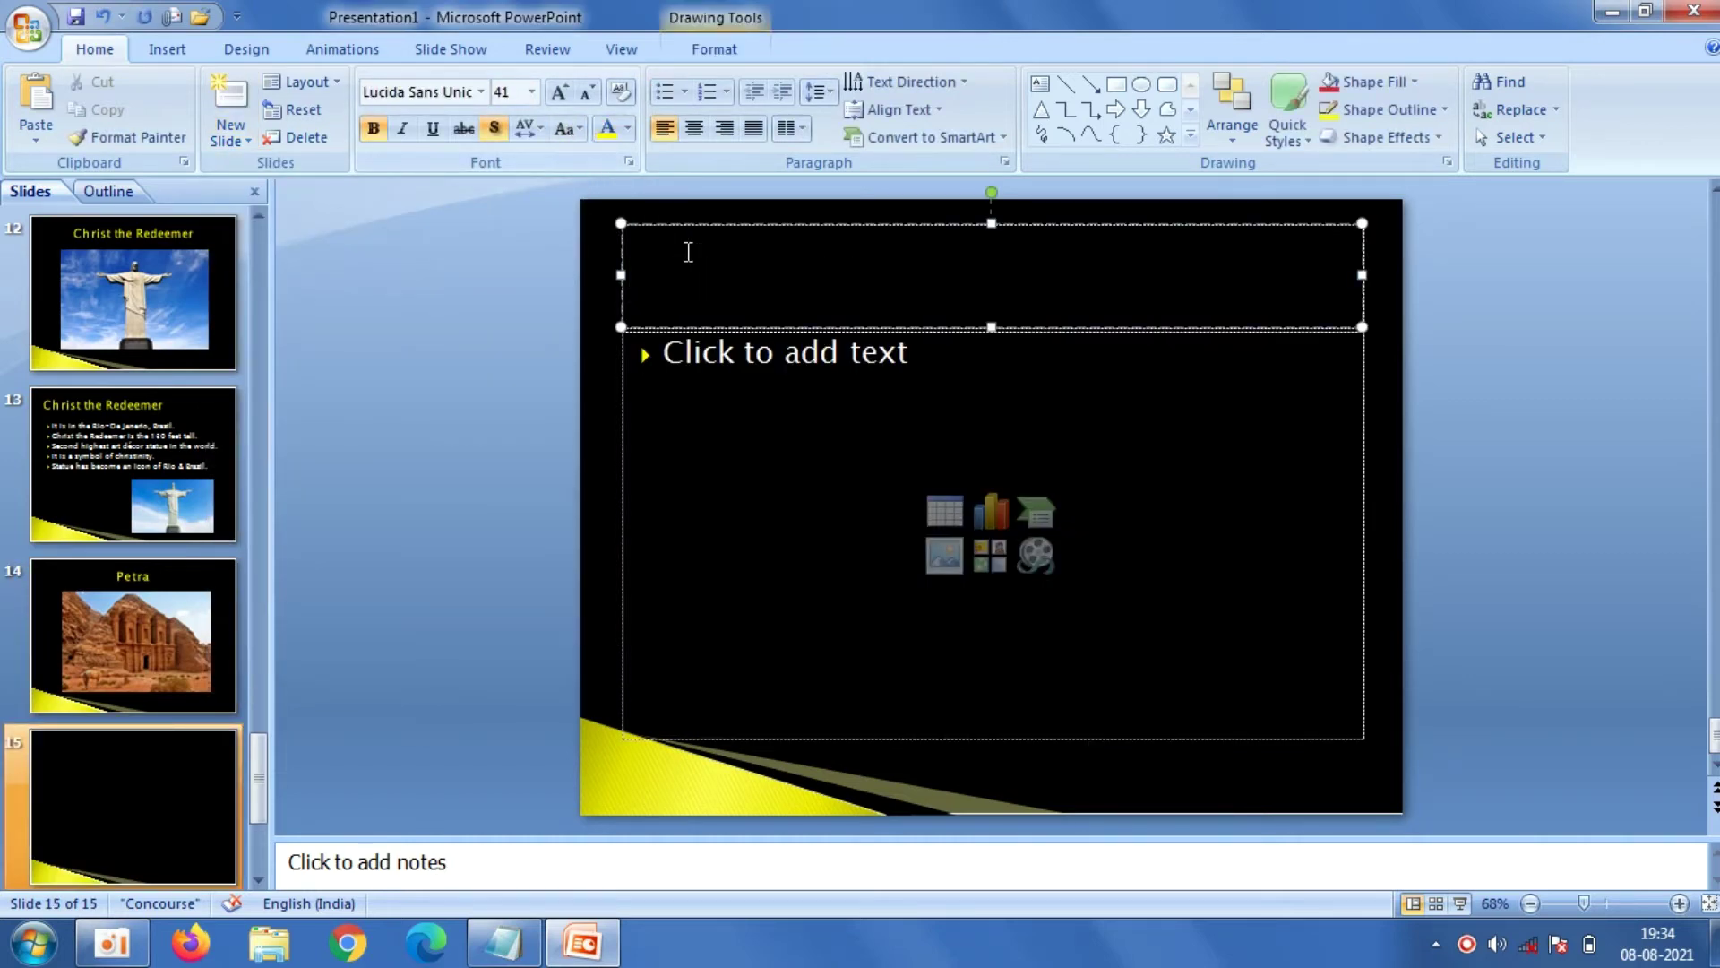
pyautogui.rightClick(693, 267)
pyautogui.click(743, 339)
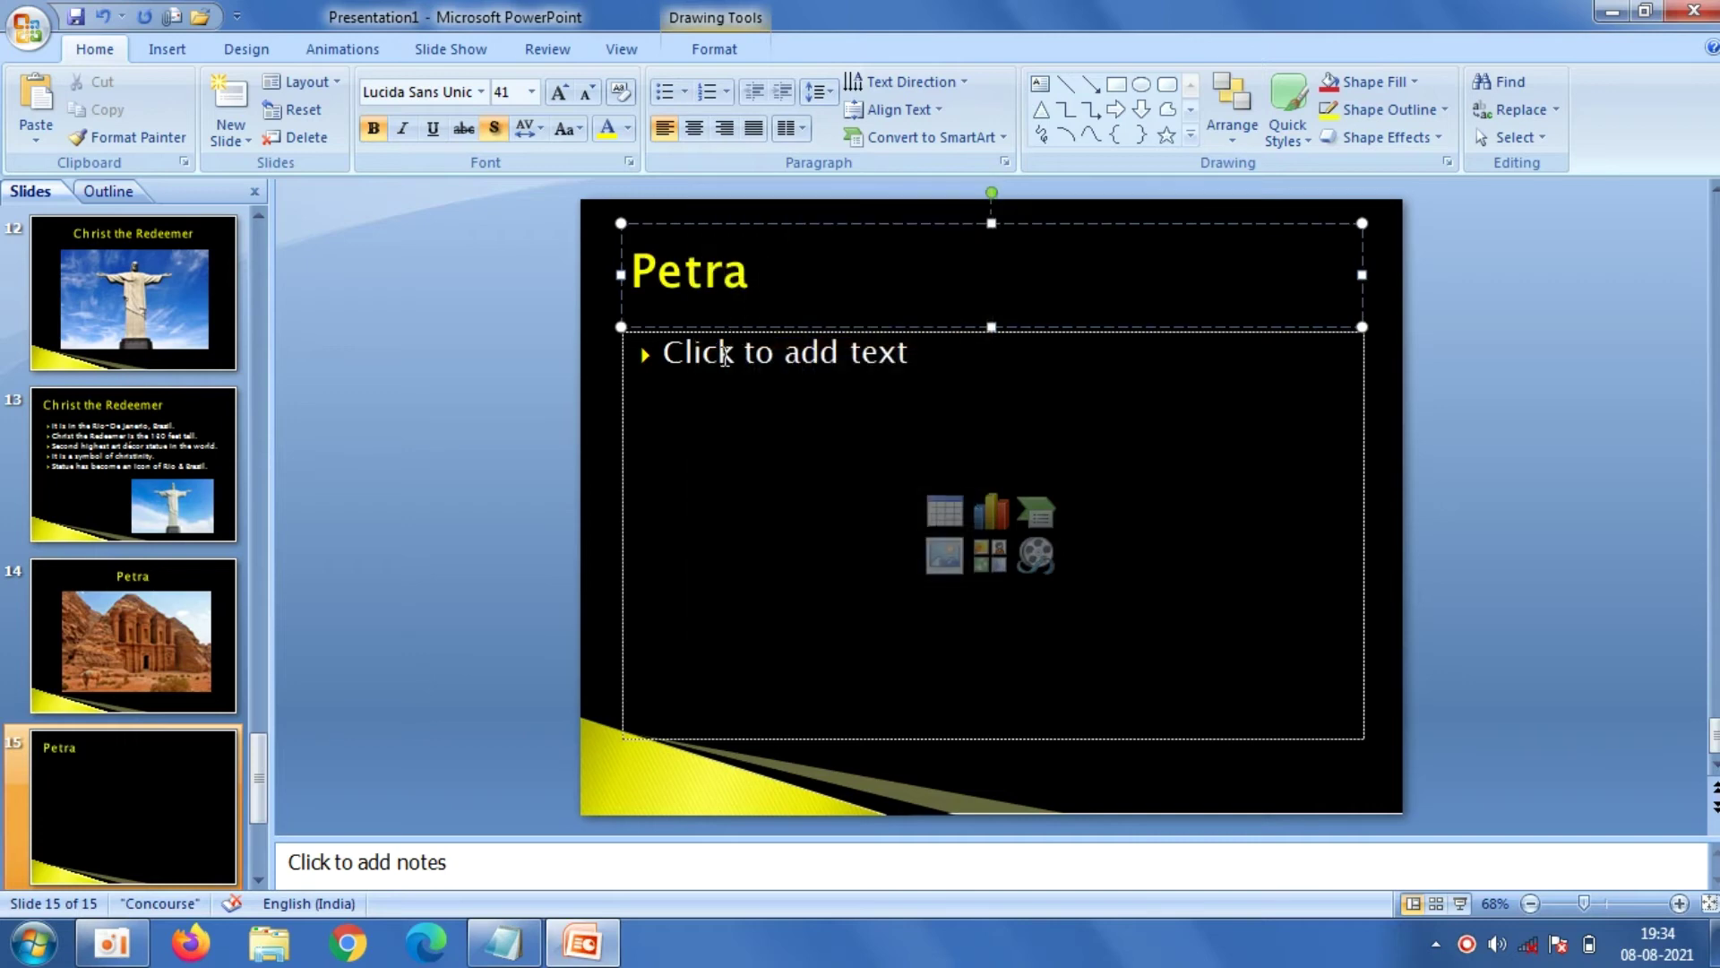
# Set hollow-square bullets and paste the four Petra facts from Notepad into the body
pyautogui.click(718, 359)
pyautogui.click(685, 93)
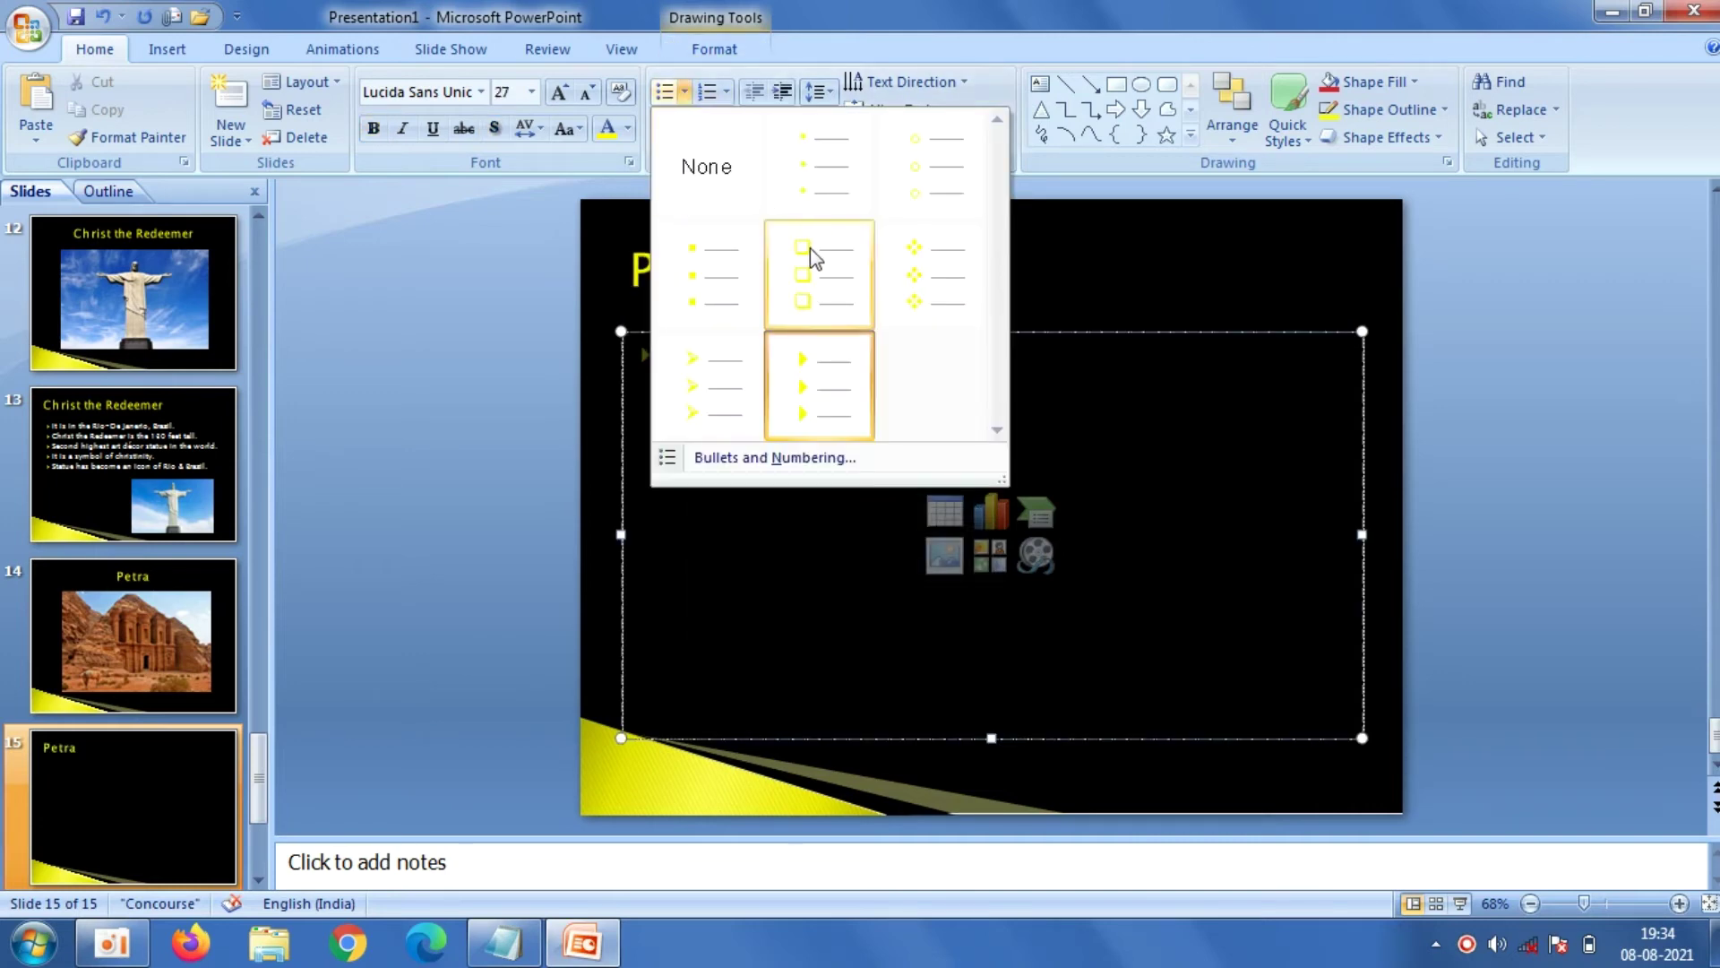
pyautogui.click(814, 255)
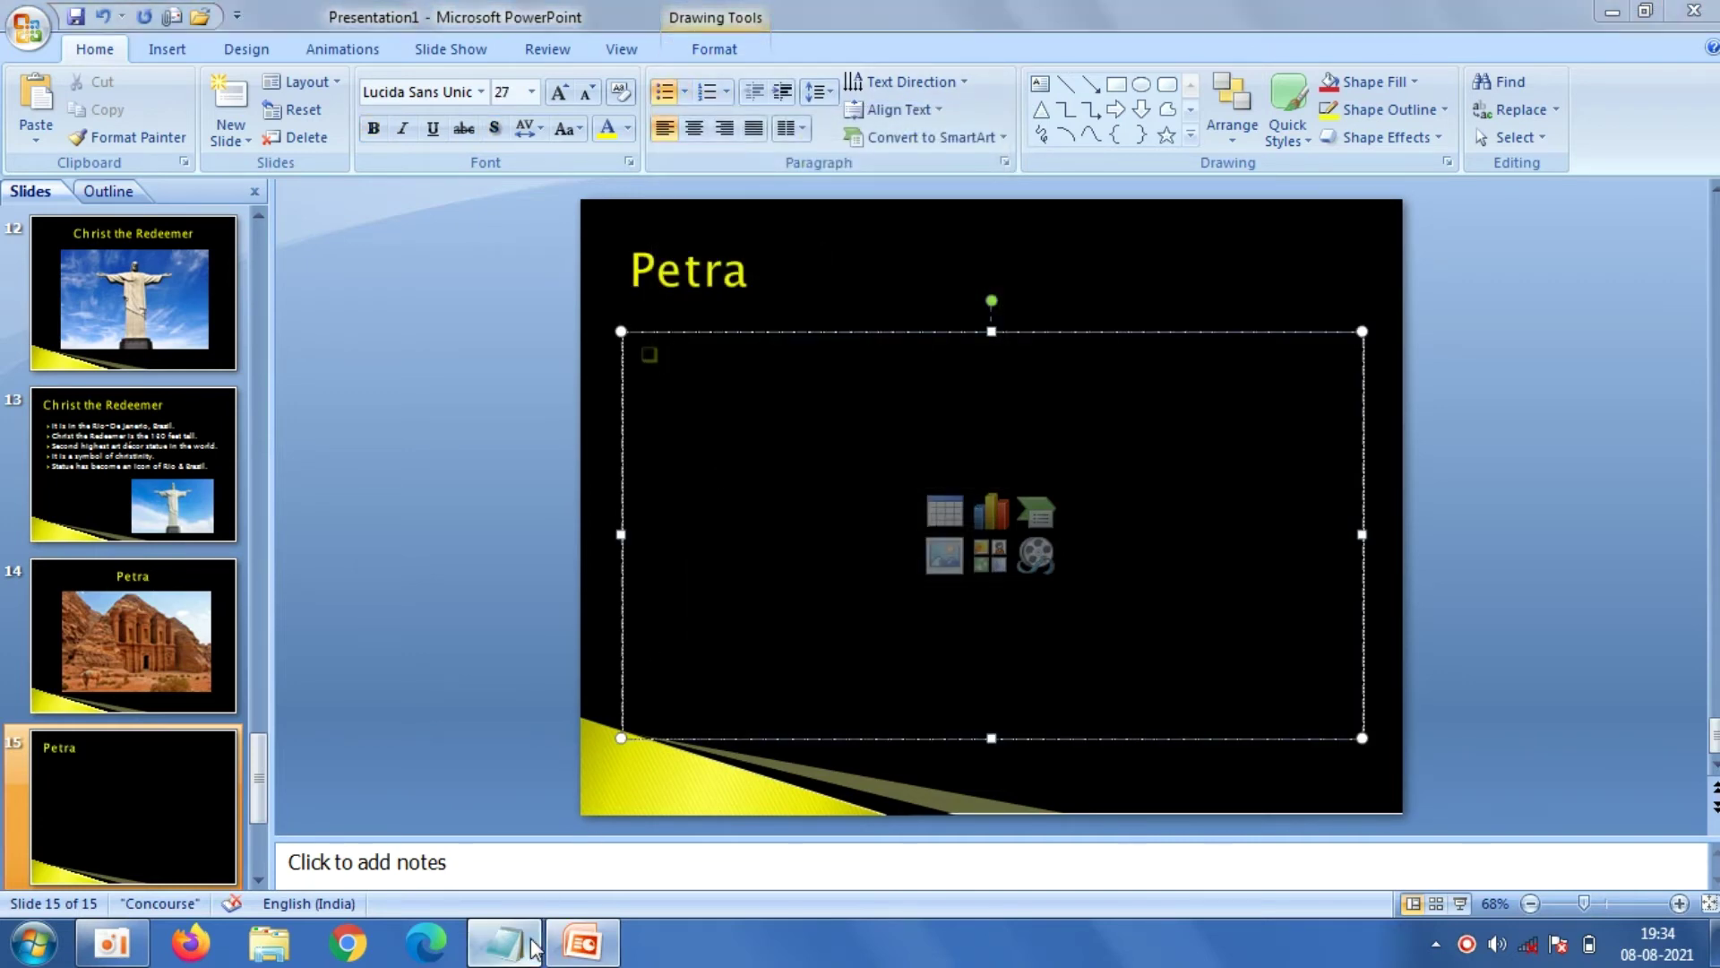
pyautogui.click(502, 941)
pyautogui.moveTo(284, 606); pyautogui.dragTo(34, 414)
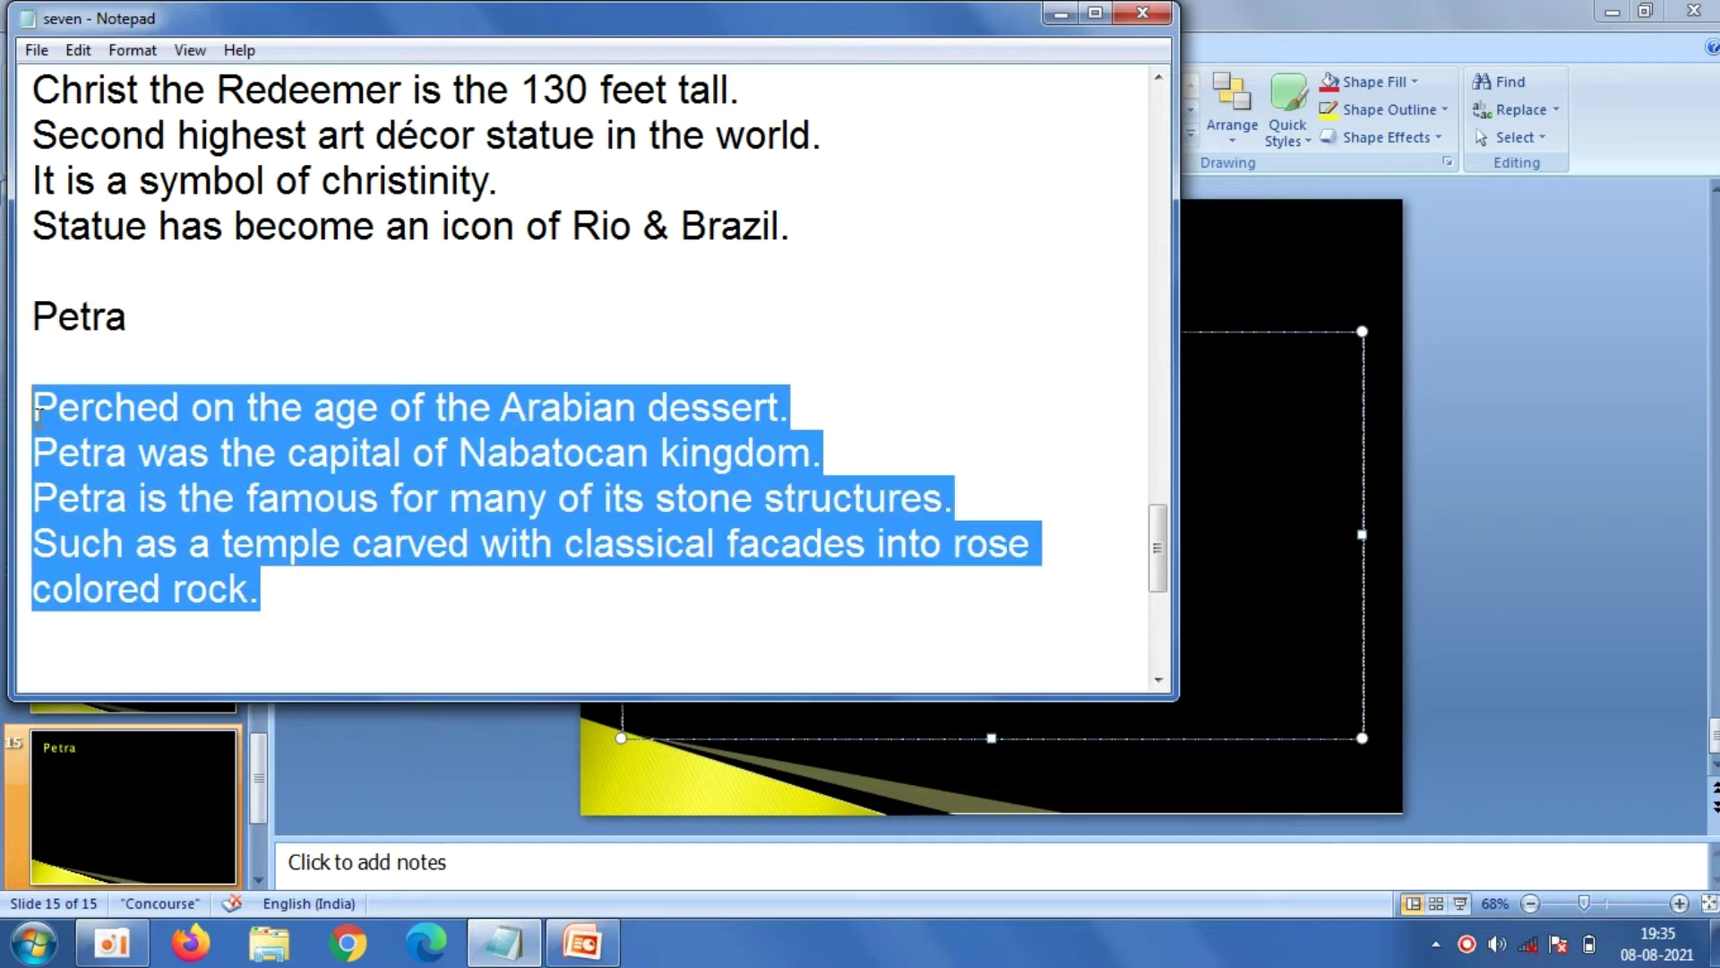
pyautogui.rightClick(36, 417)
pyautogui.click(97, 501)
pyautogui.click(367, 823)
pyautogui.rightClick(685, 510)
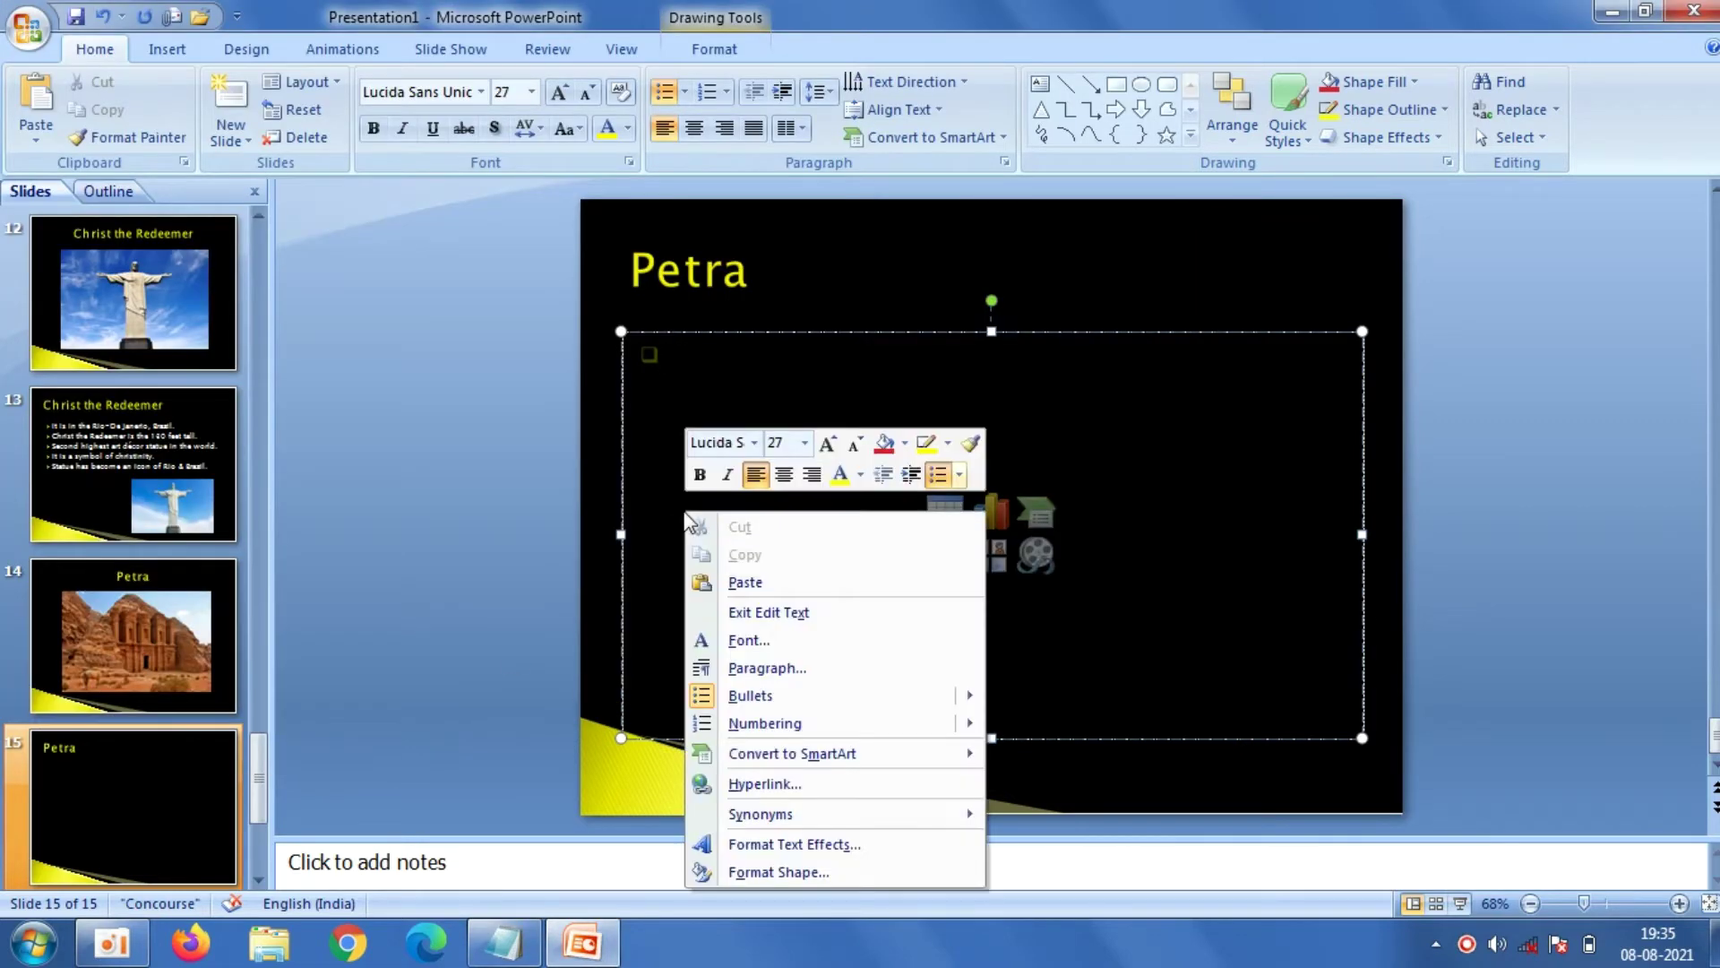
pyautogui.click(727, 577)
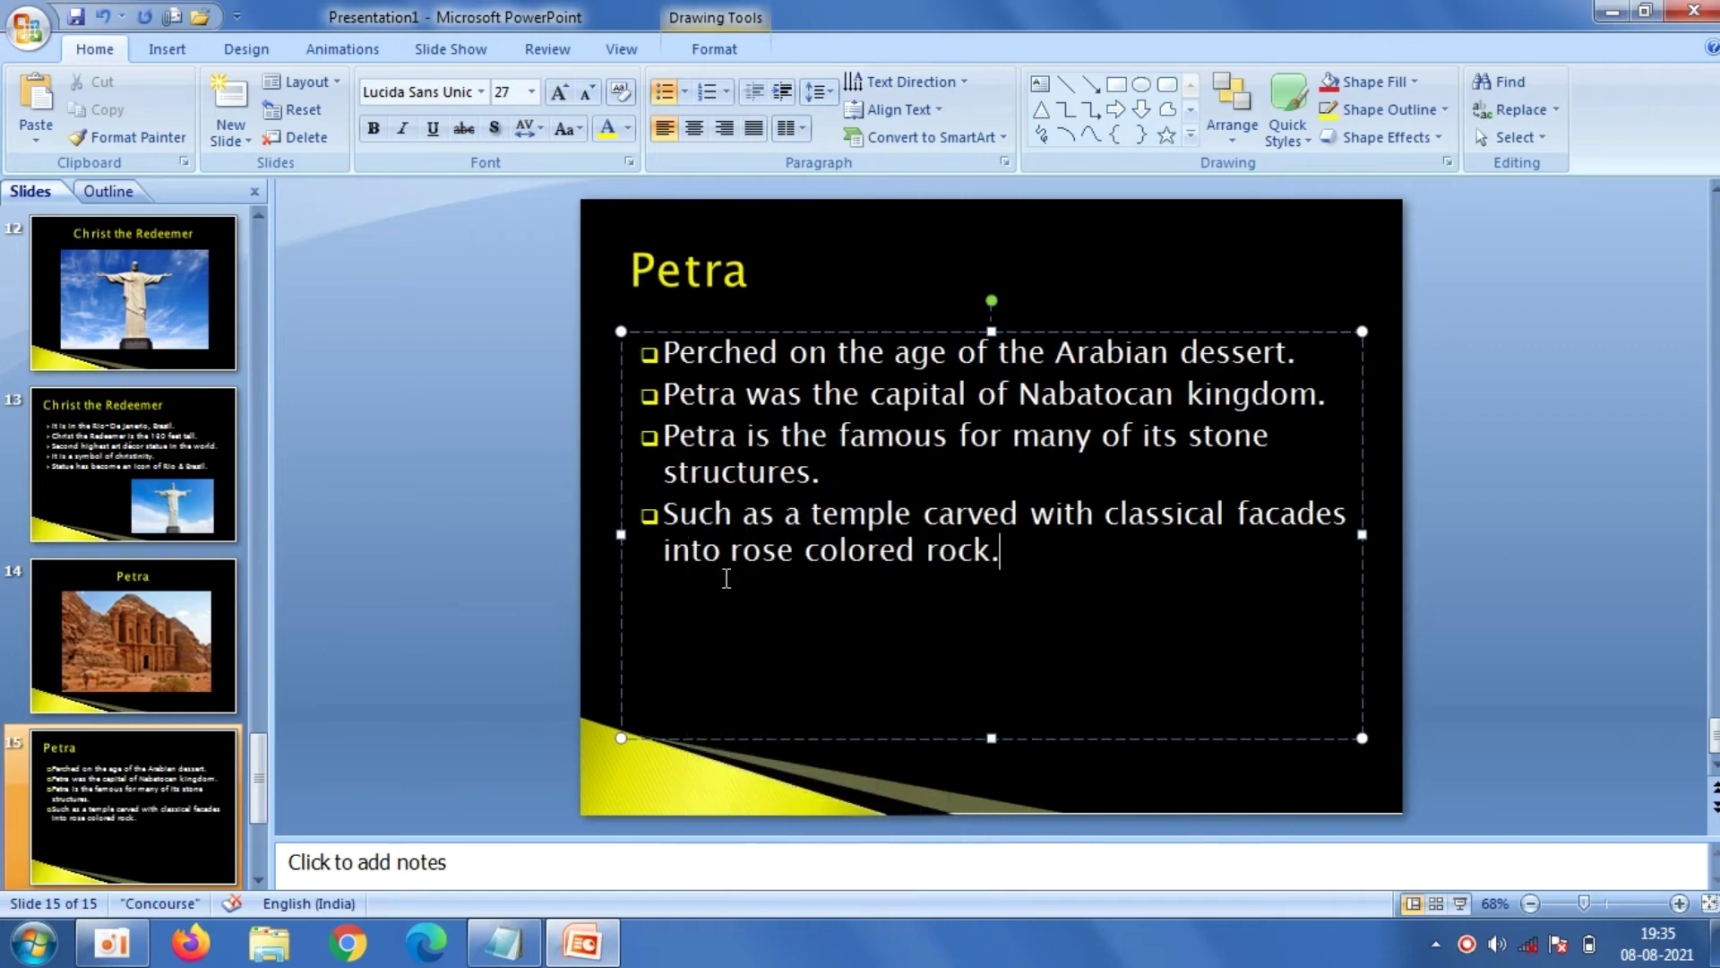
# Insert the jordans-petra photo, shrink it and place it at the bottom right
pyautogui.click(171, 51)
pyautogui.click(104, 99)
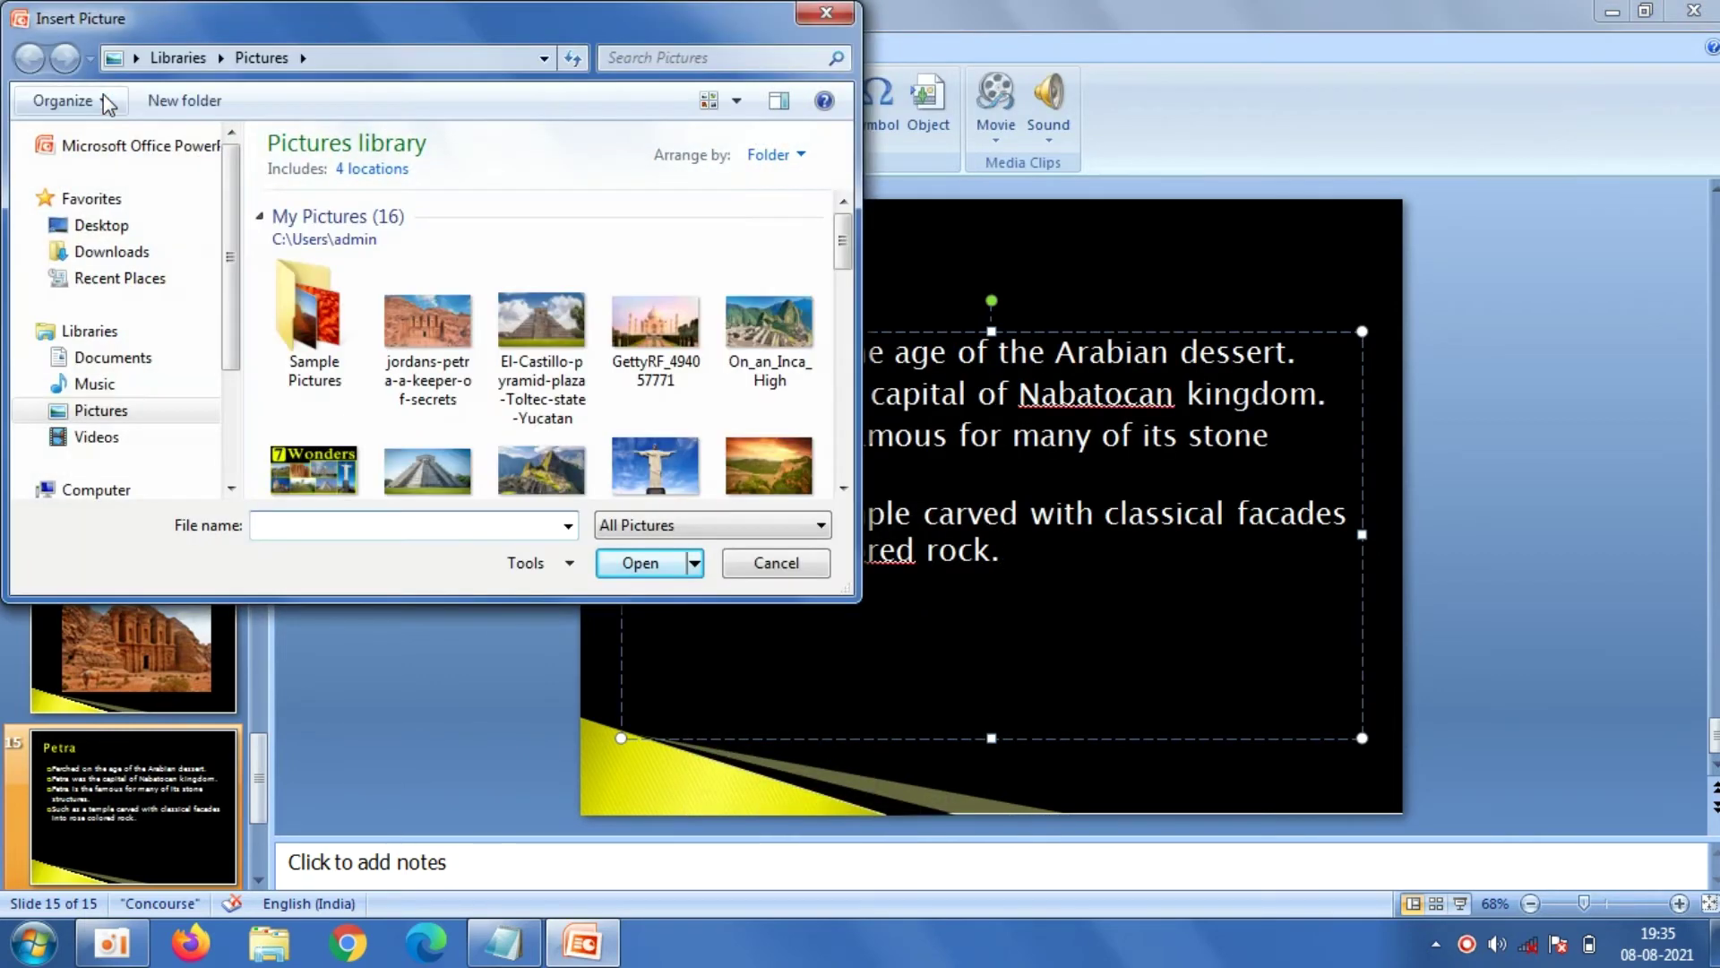
pyautogui.click(416, 332)
pyautogui.click(647, 562)
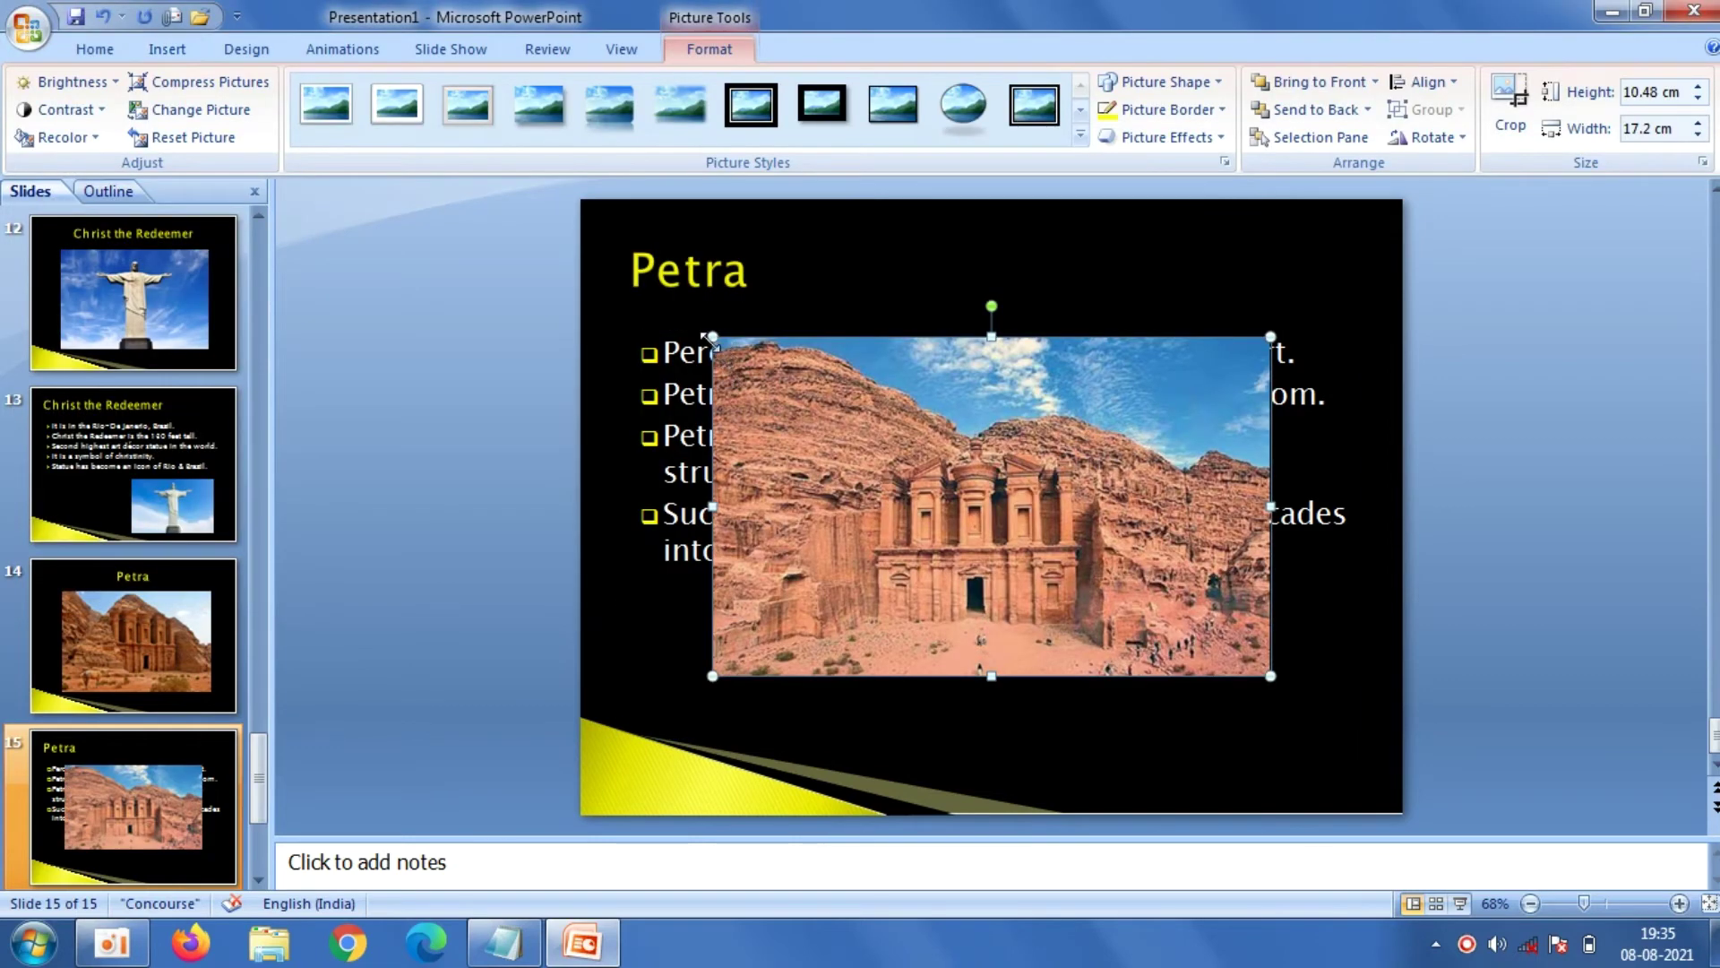
pyautogui.moveTo(712, 337); pyautogui.dragTo(933, 471)
pyautogui.moveTo(1029, 542); pyautogui.dragTo(1141, 658)
pyautogui.click(1416, 609)
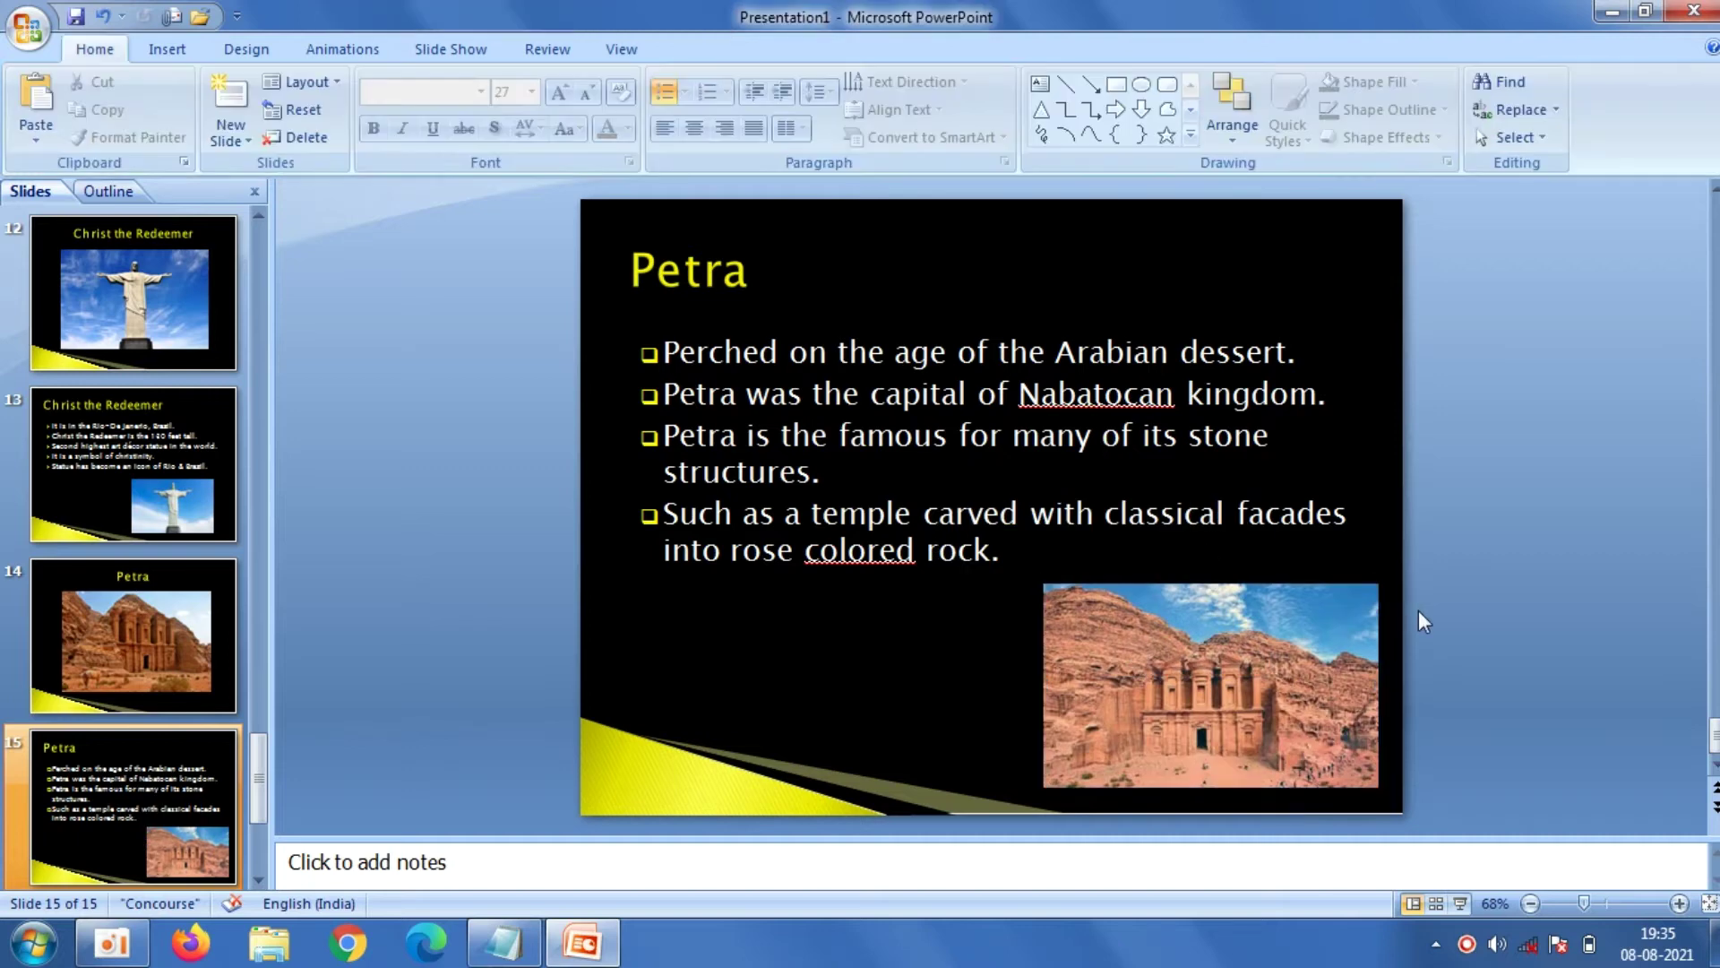
# Add a Title and Content slide with the centred title 'Great Wall of china' from Notepad
pyautogui.click(236, 138)
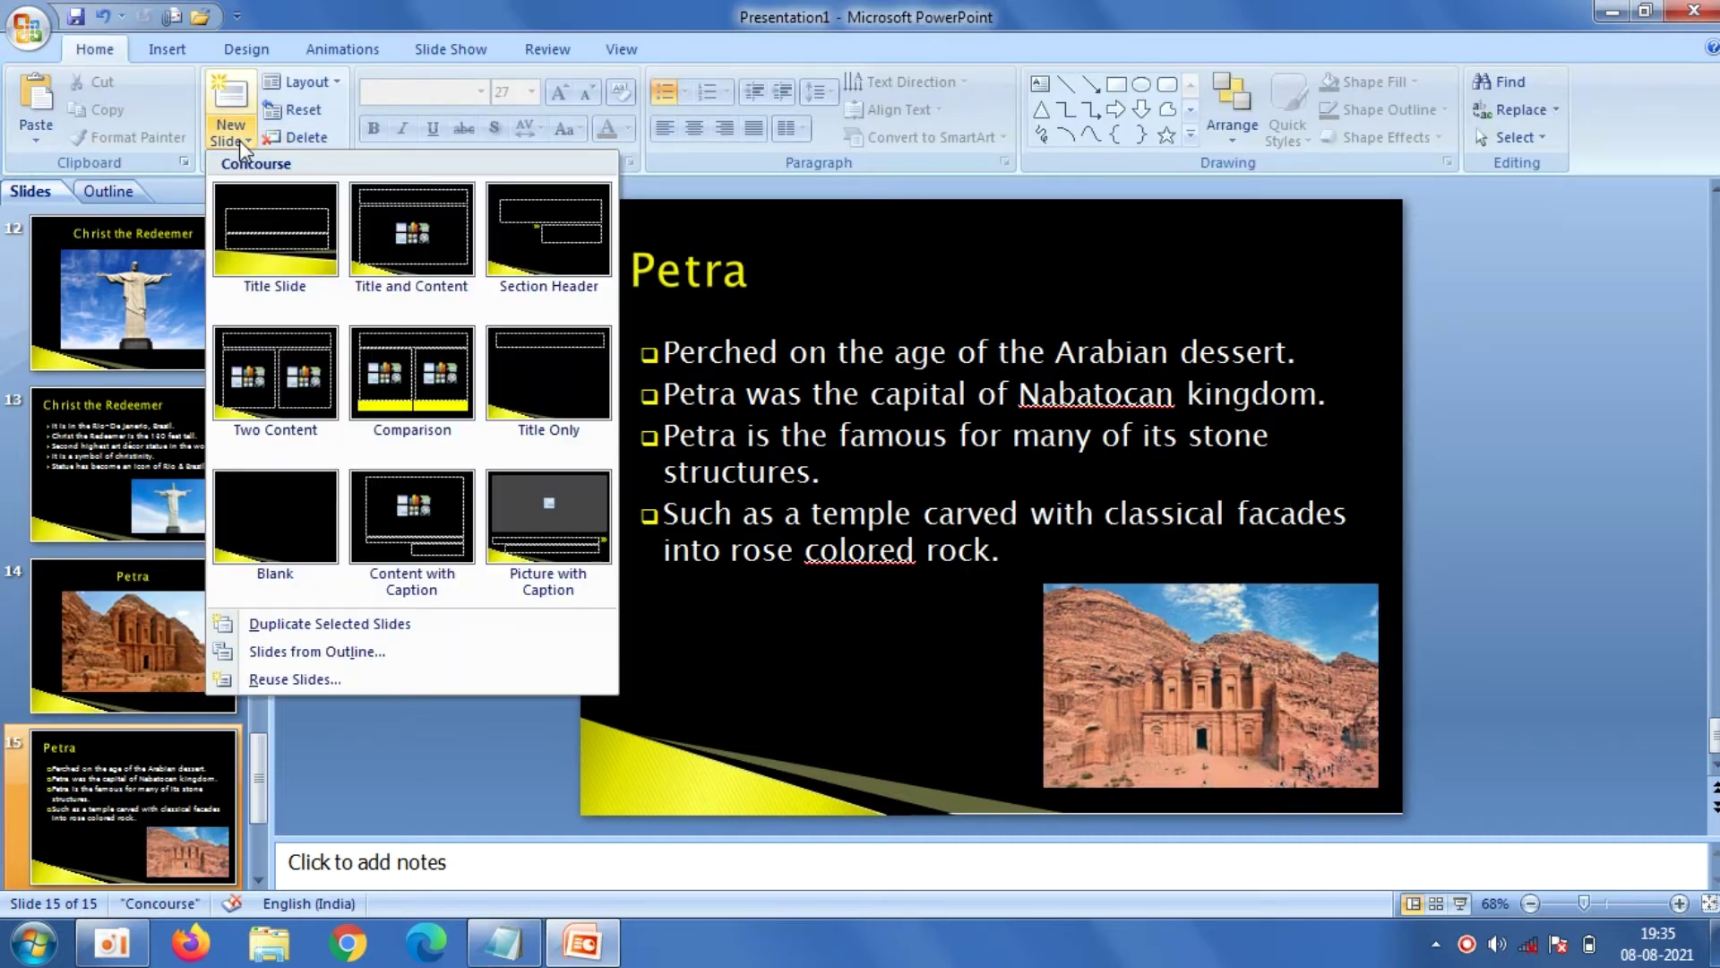
pyautogui.click(436, 264)
pyautogui.click(750, 267)
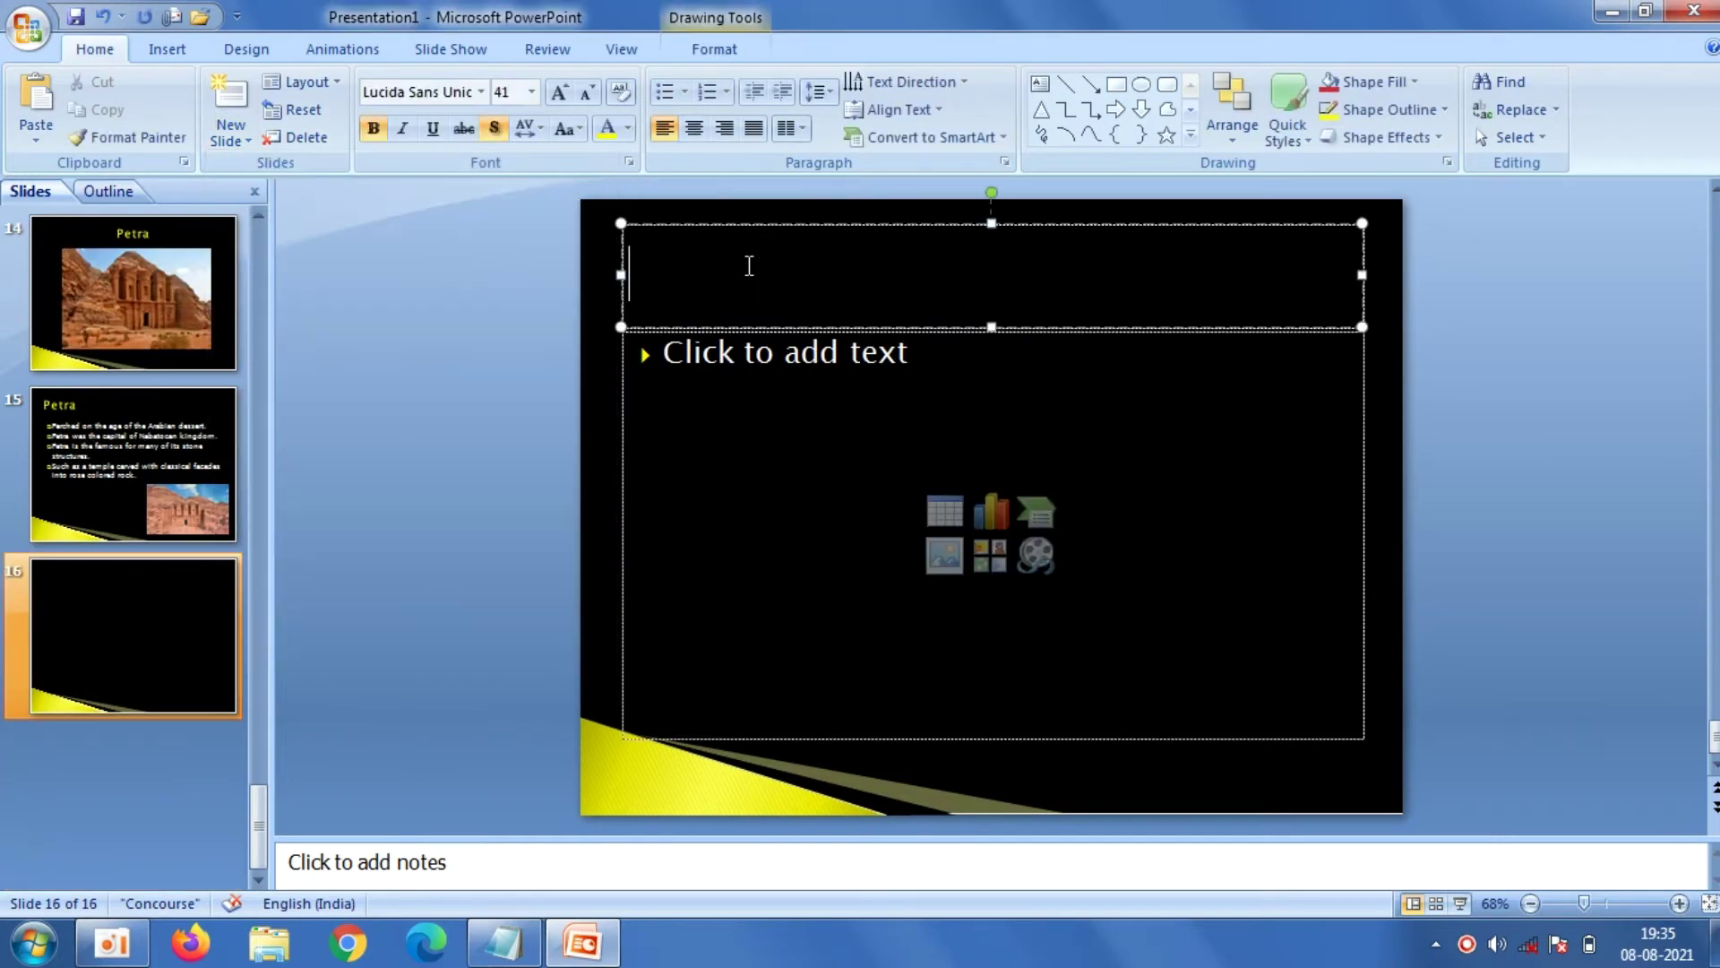
pyautogui.click(693, 134)
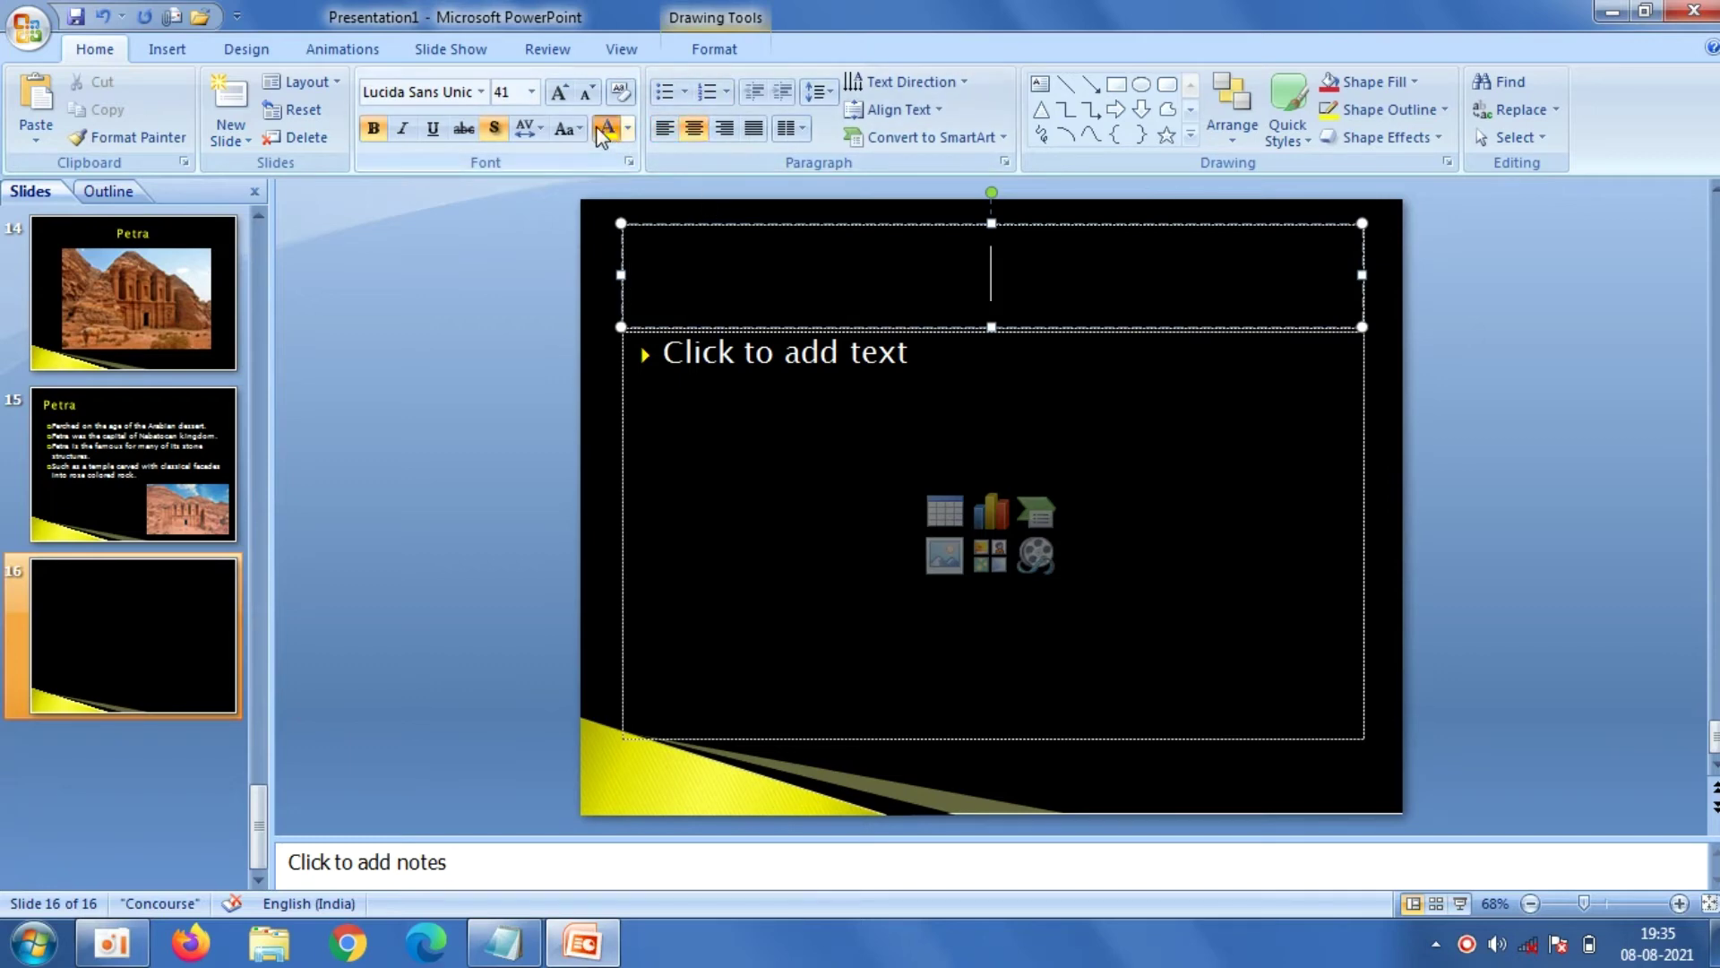
pyautogui.click(522, 958)
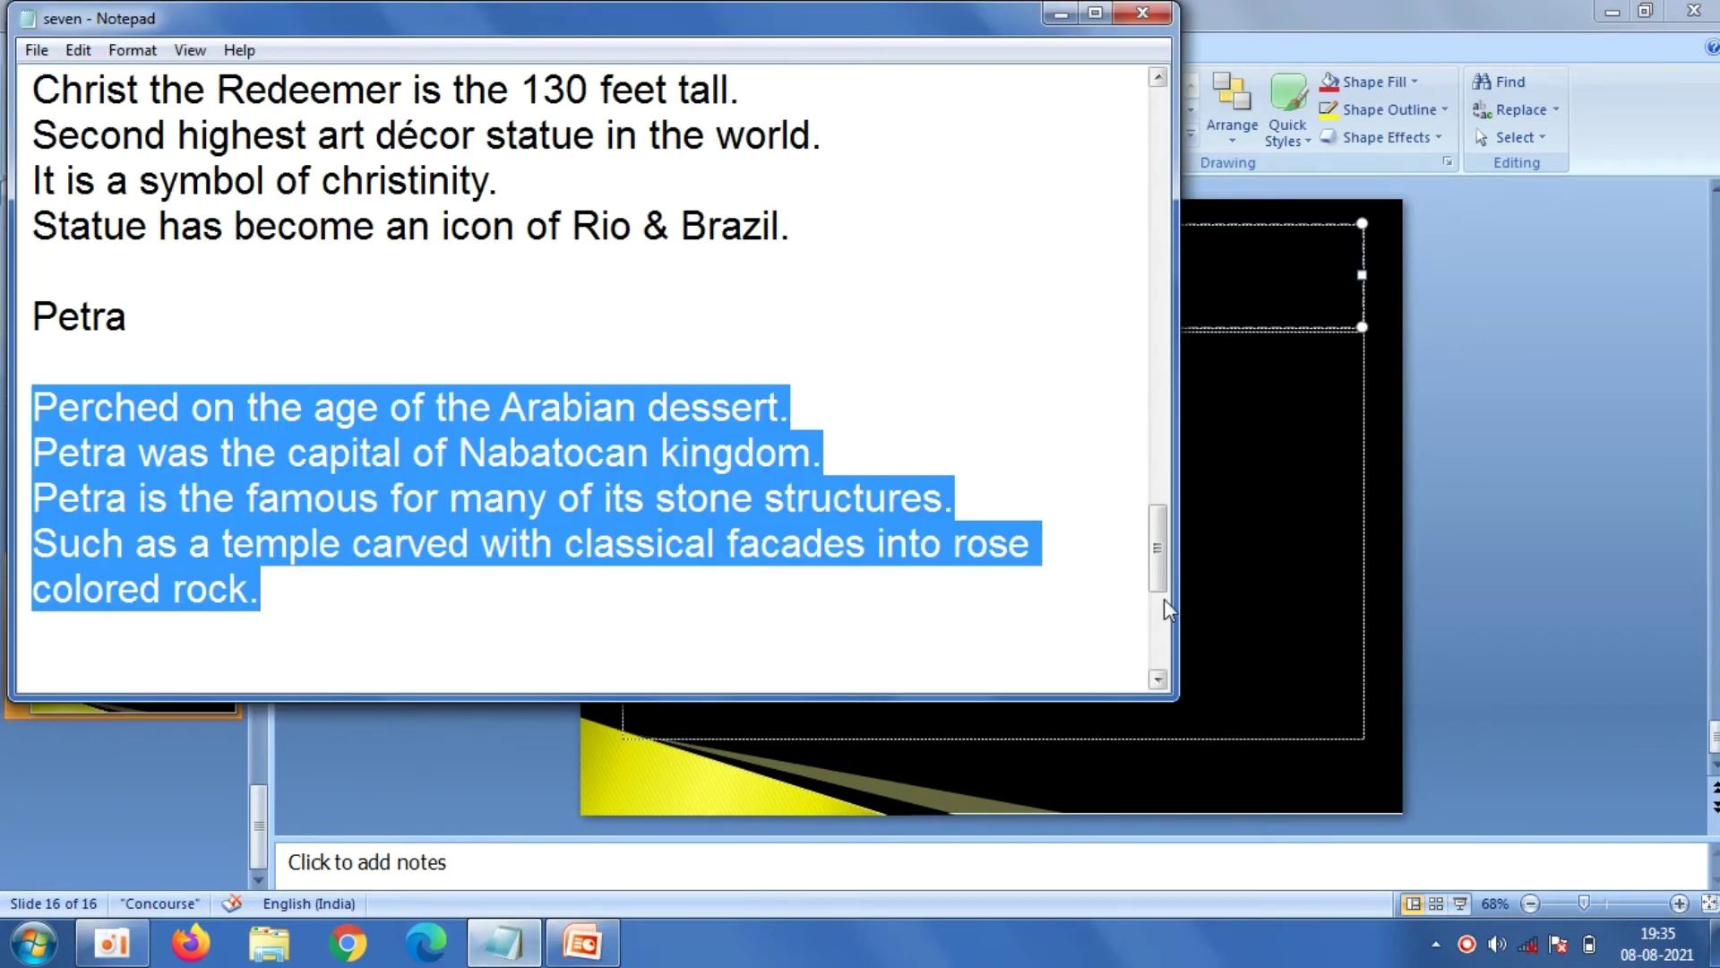
pyautogui.moveTo(1157, 568); pyautogui.dragTo(1159, 647)
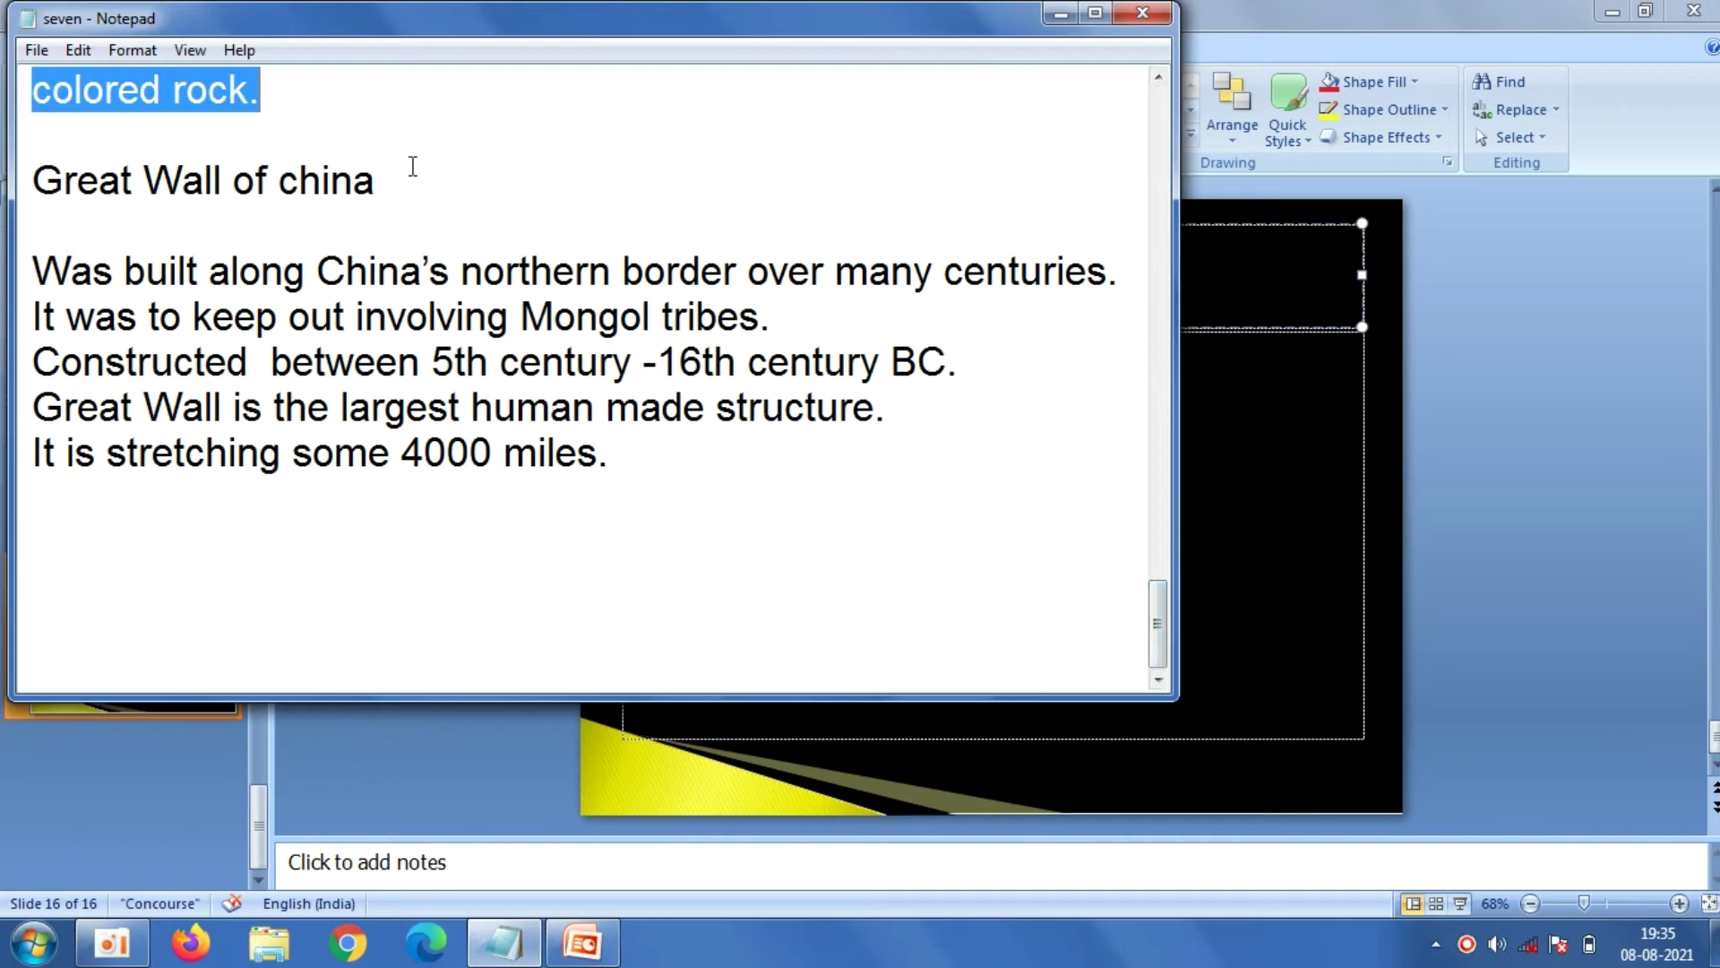
pyautogui.moveTo(377, 179); pyautogui.dragTo(36, 180)
pyautogui.rightClick(36, 179)
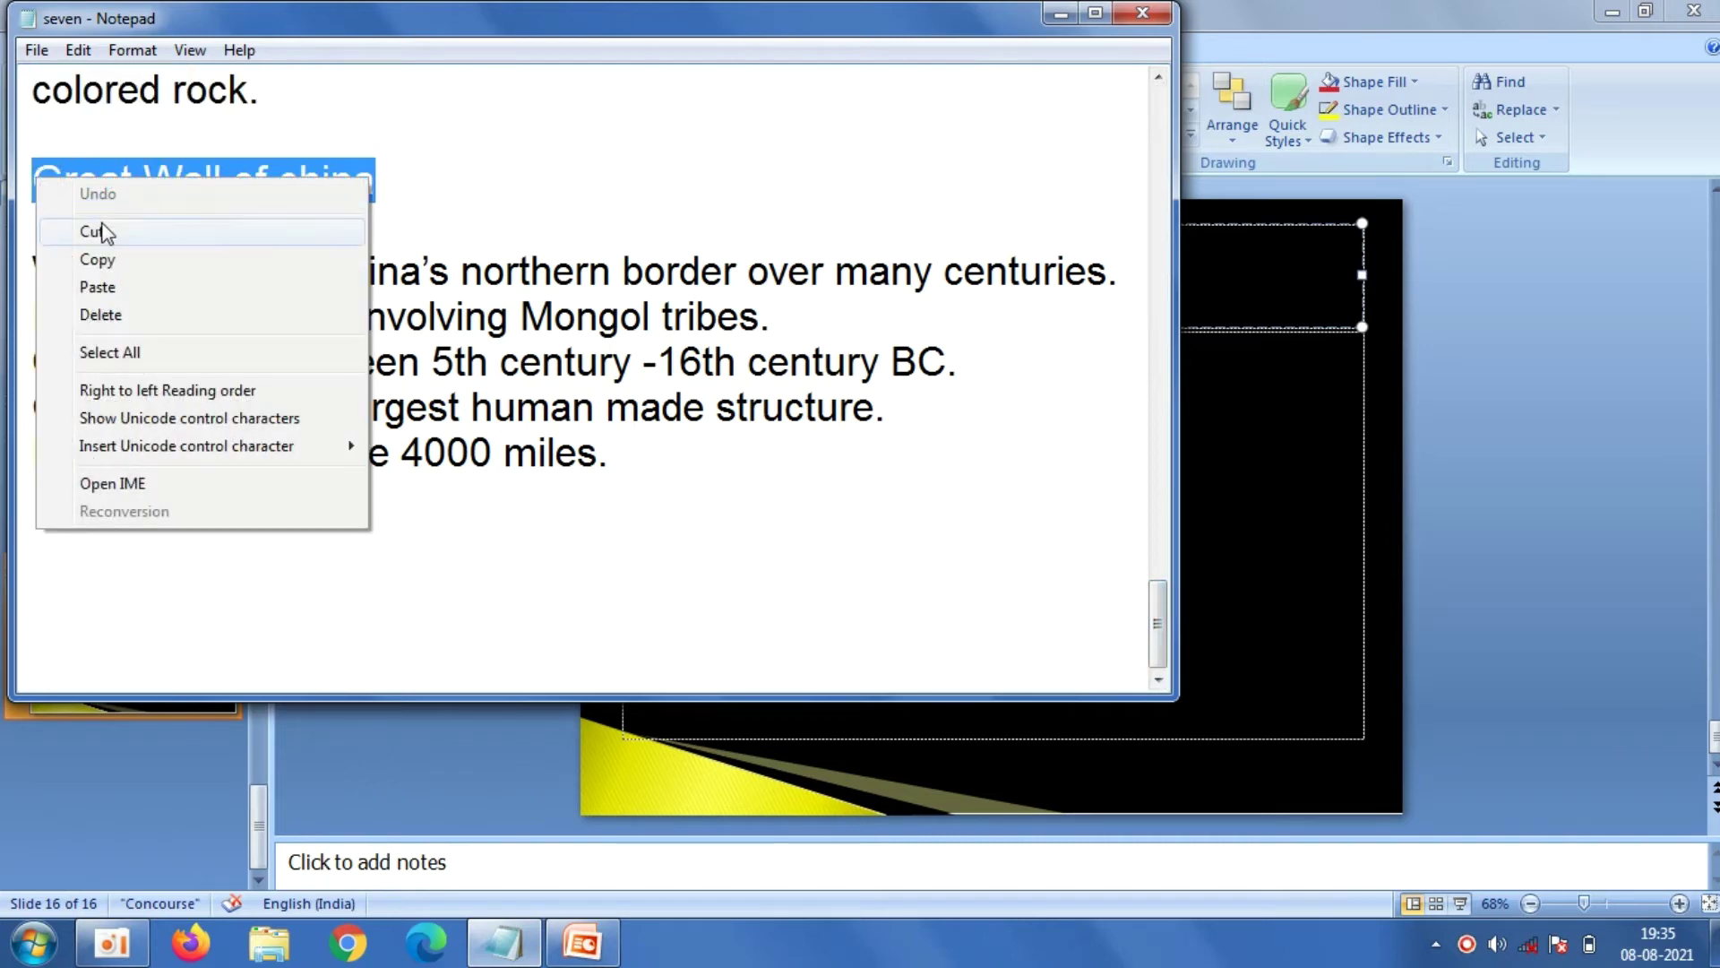
pyautogui.click(94, 258)
pyautogui.click(326, 767)
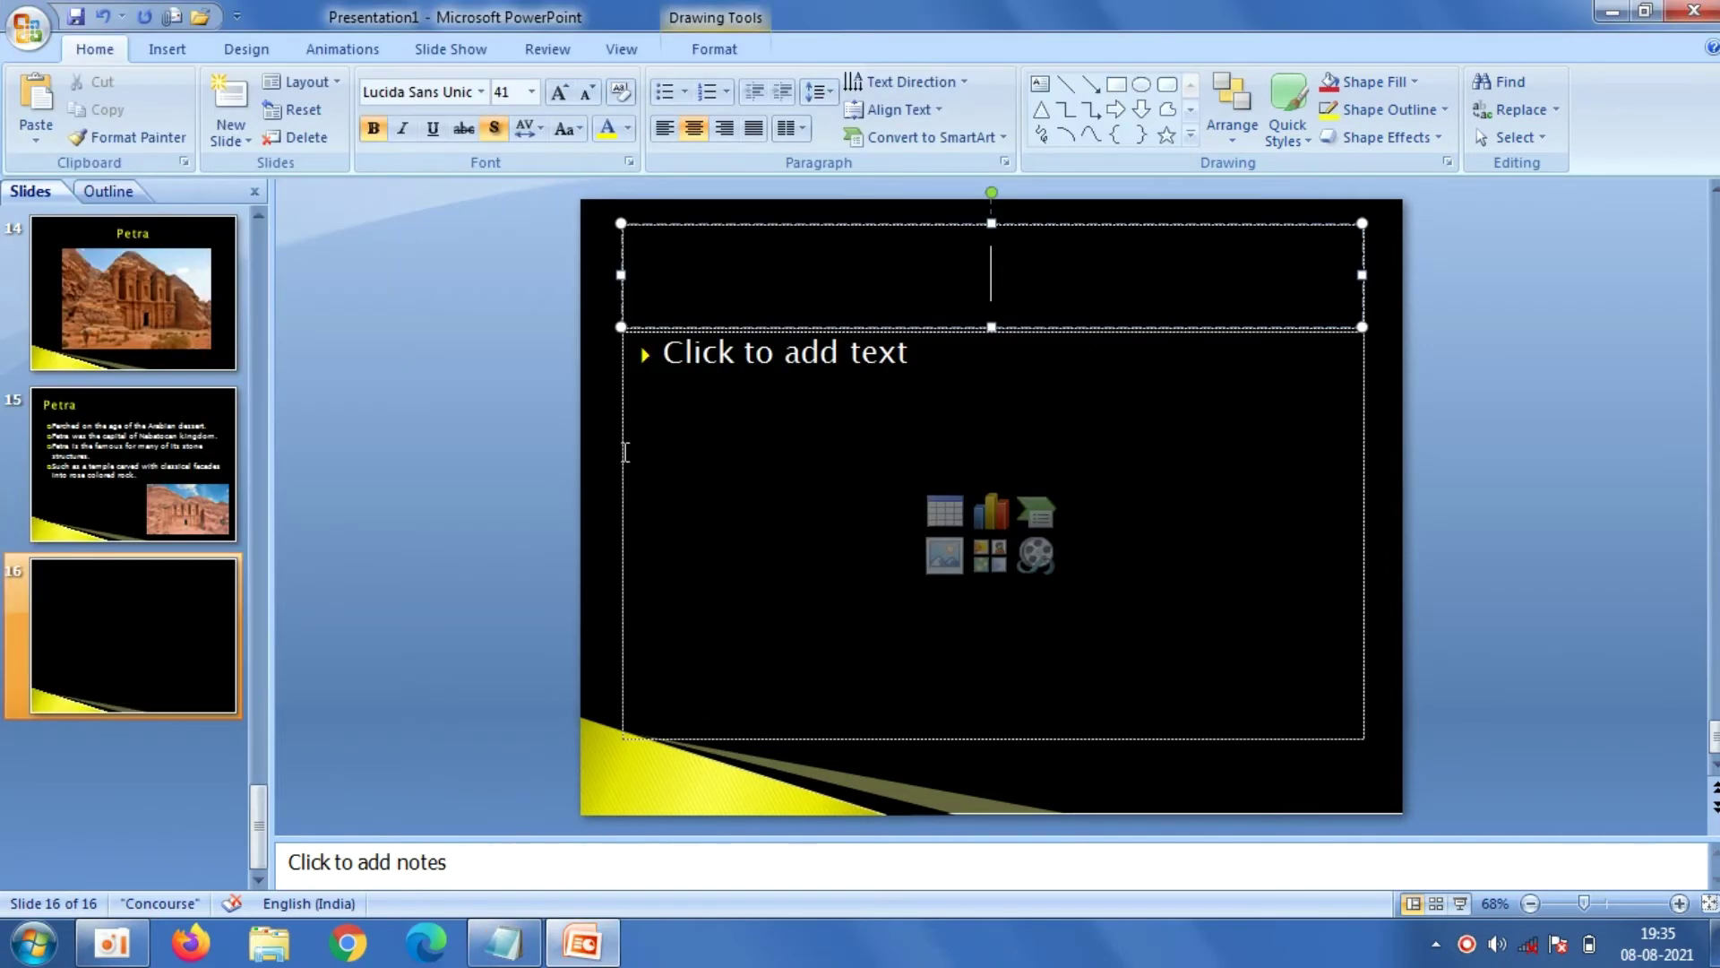
pyautogui.rightClick(836, 271)
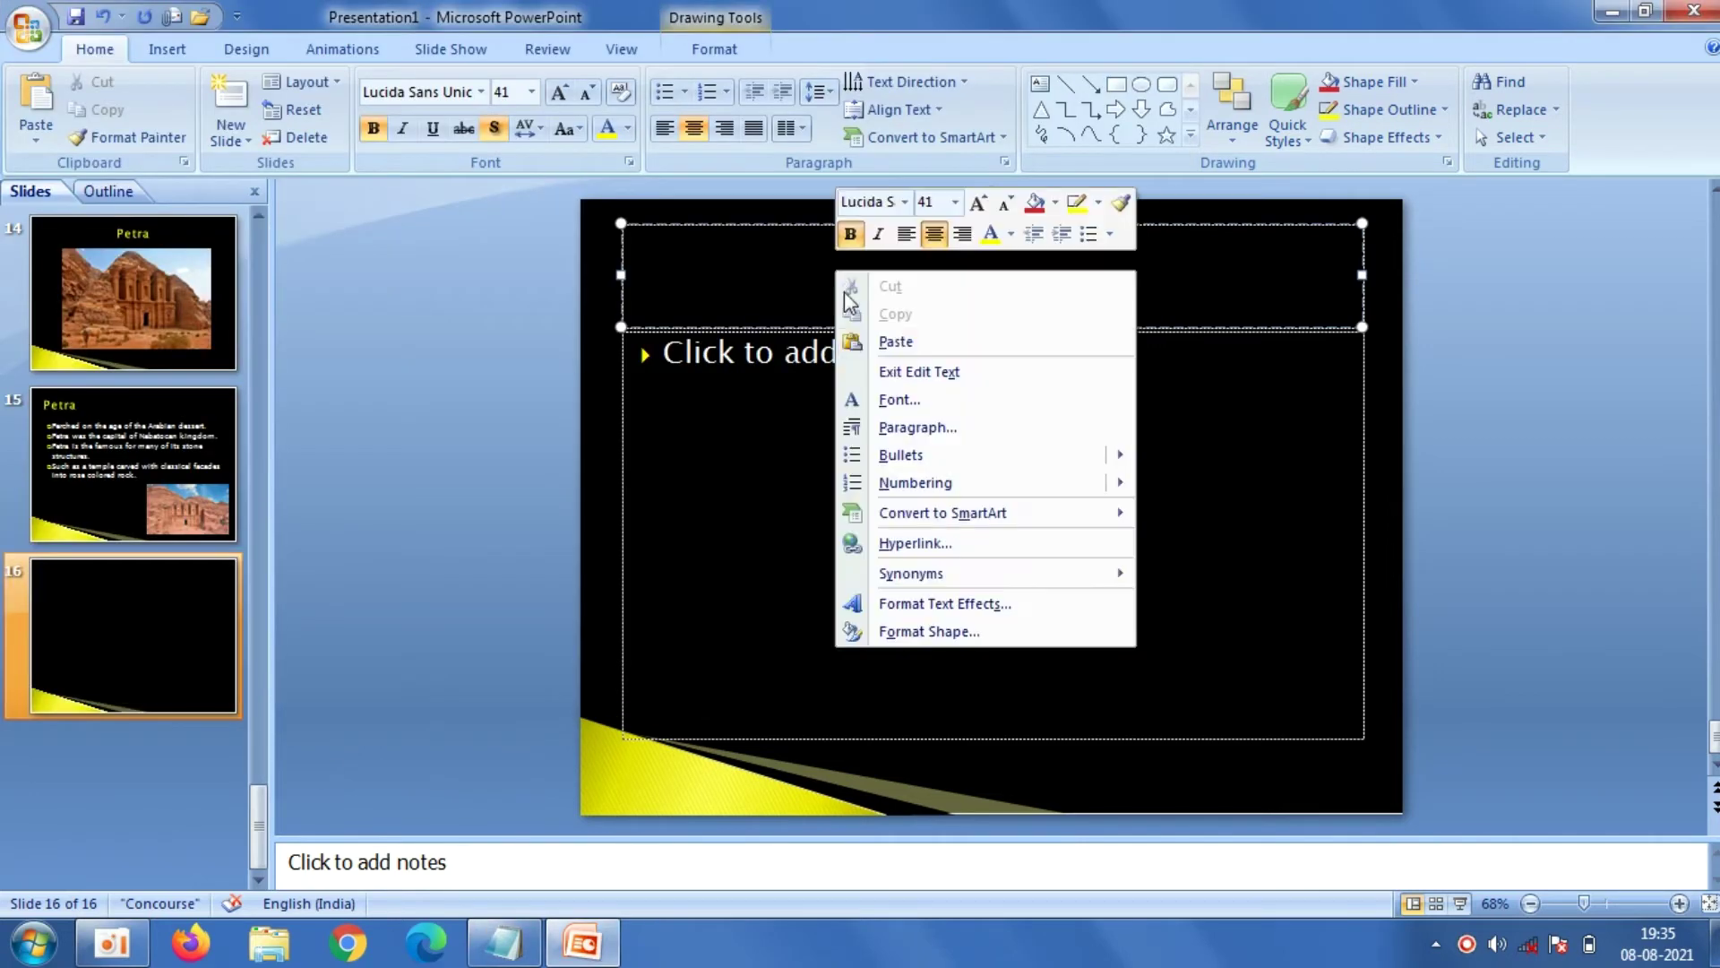
pyautogui.click(887, 344)
# Insert the Great Wall sunset photo and widen it slightly to about 12.57 × 18.87 cm
pyautogui.click(950, 565)
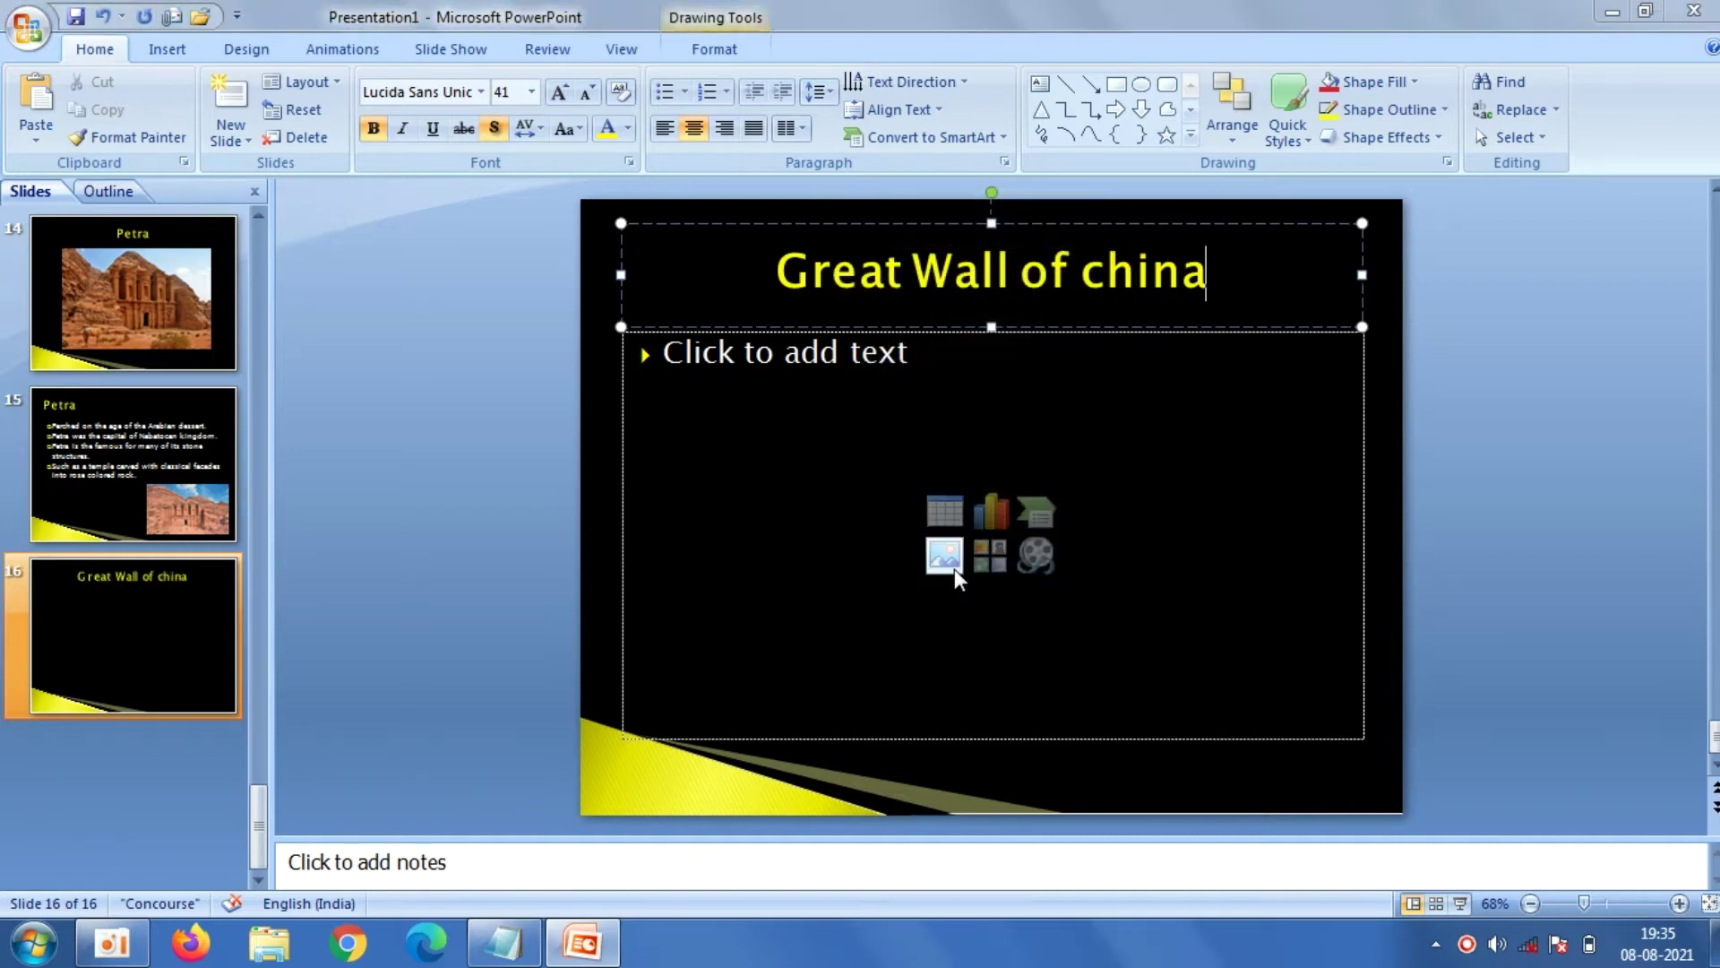
pyautogui.scroll(-2, 817, 303)
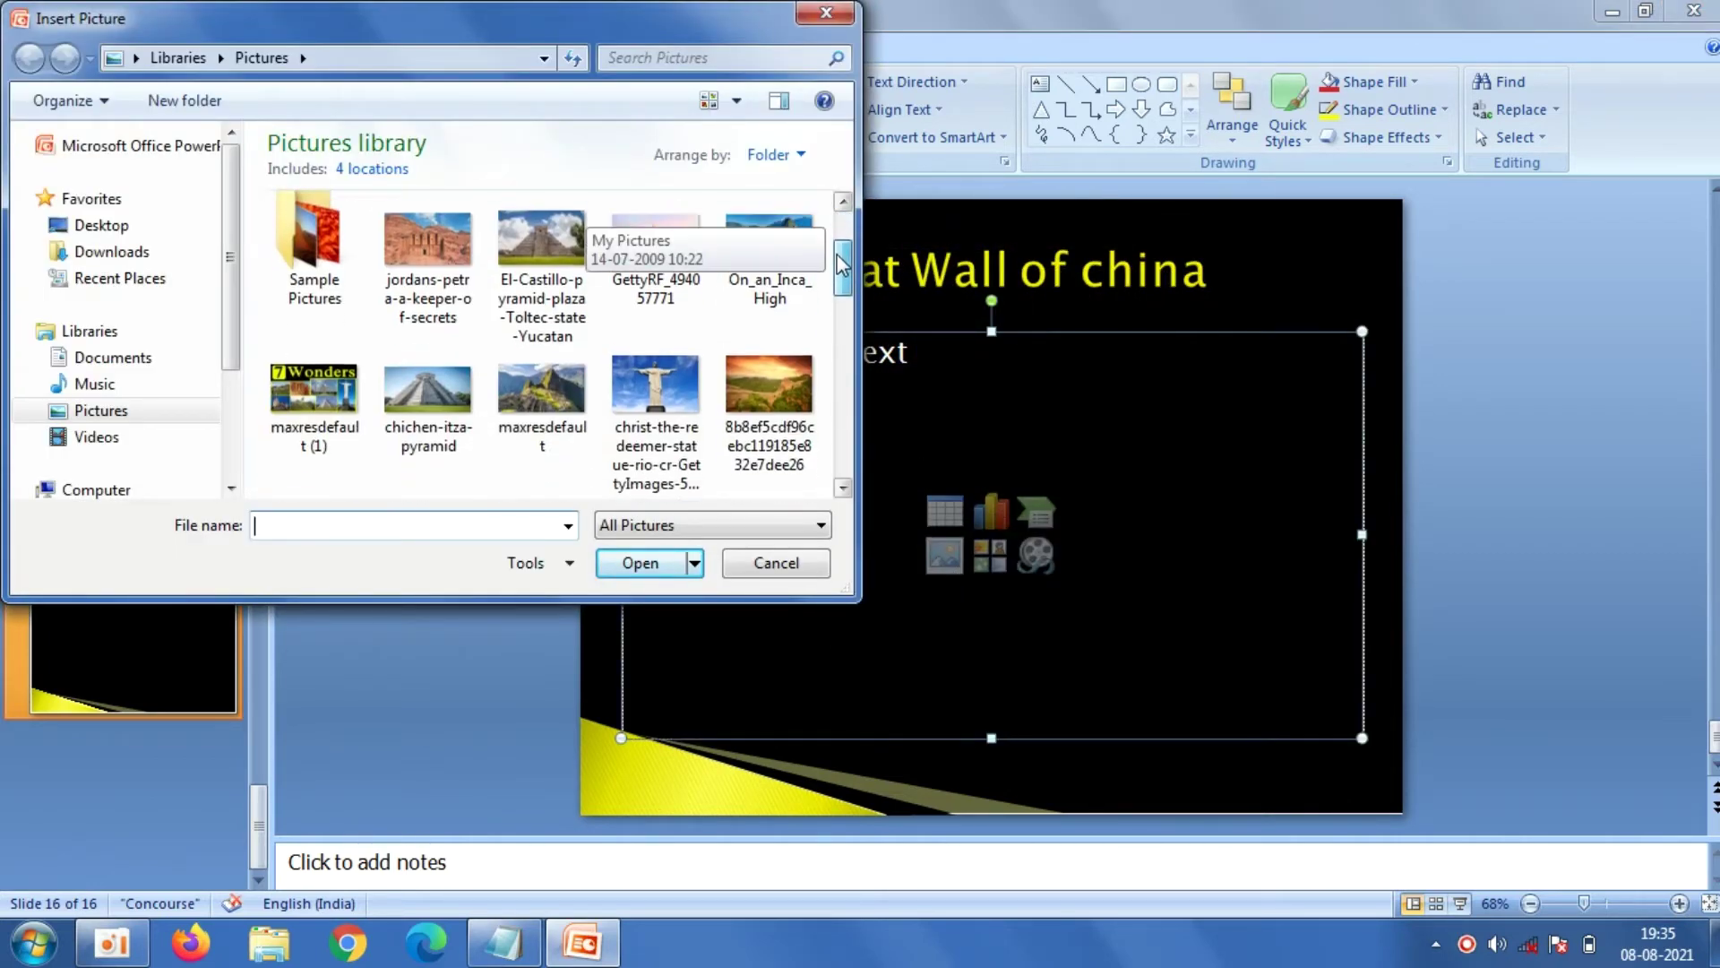
pyautogui.click(752, 432)
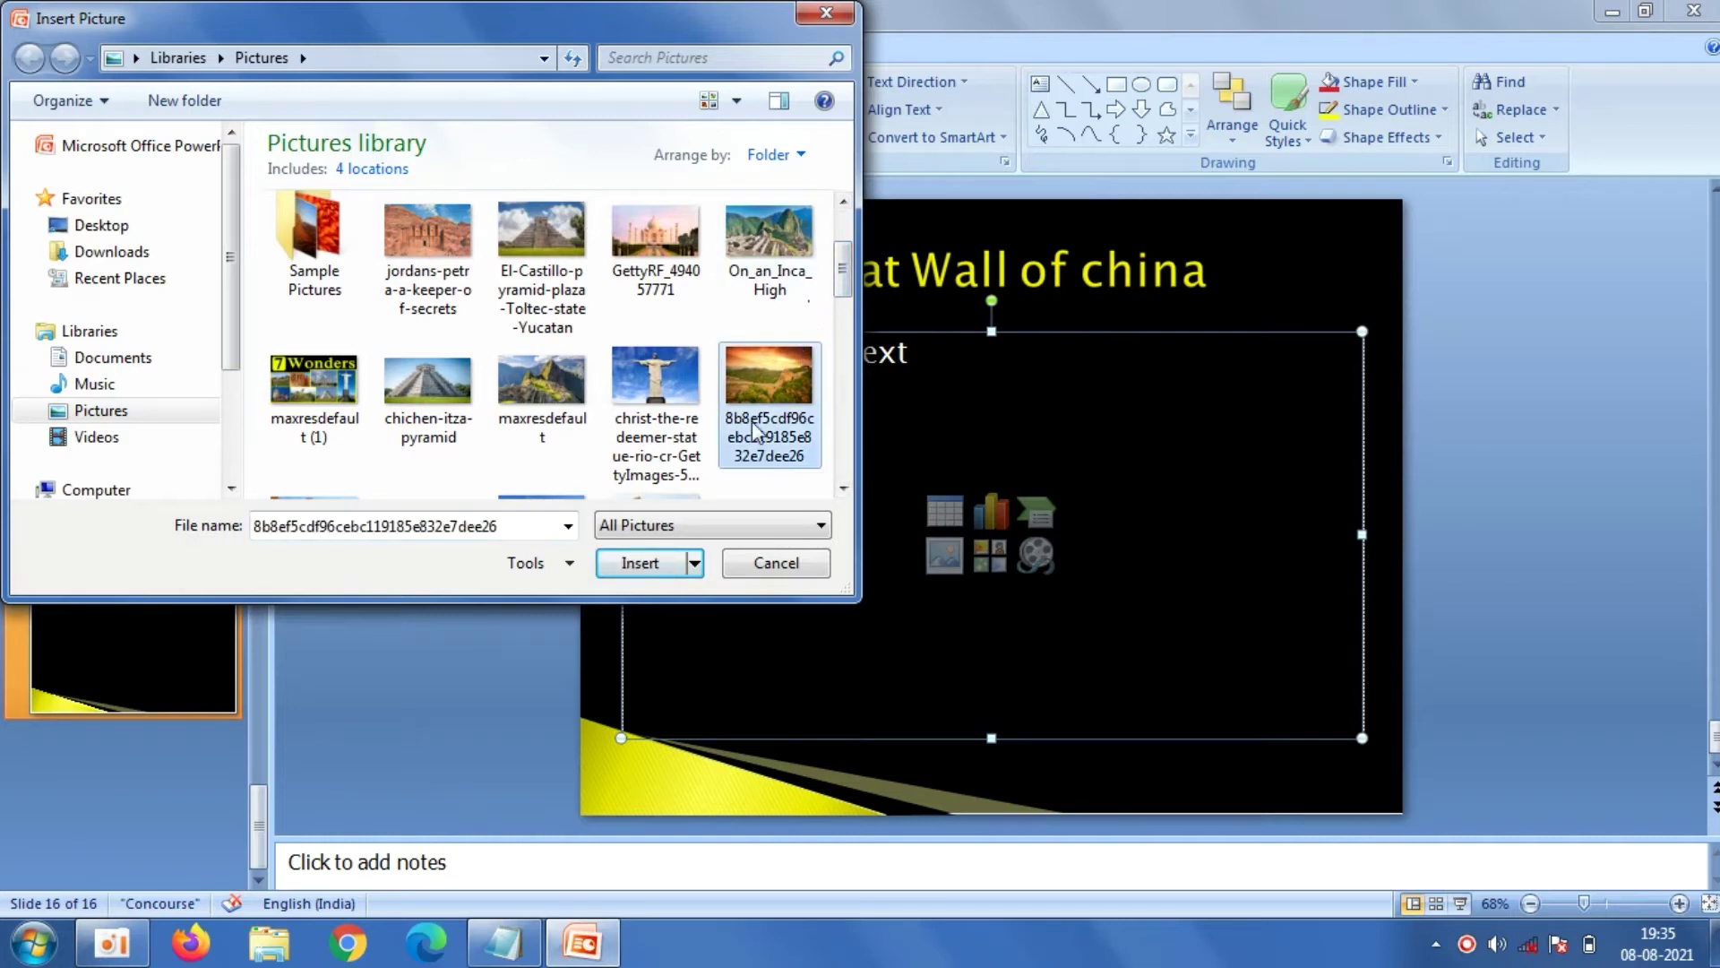
pyautogui.click(650, 558)
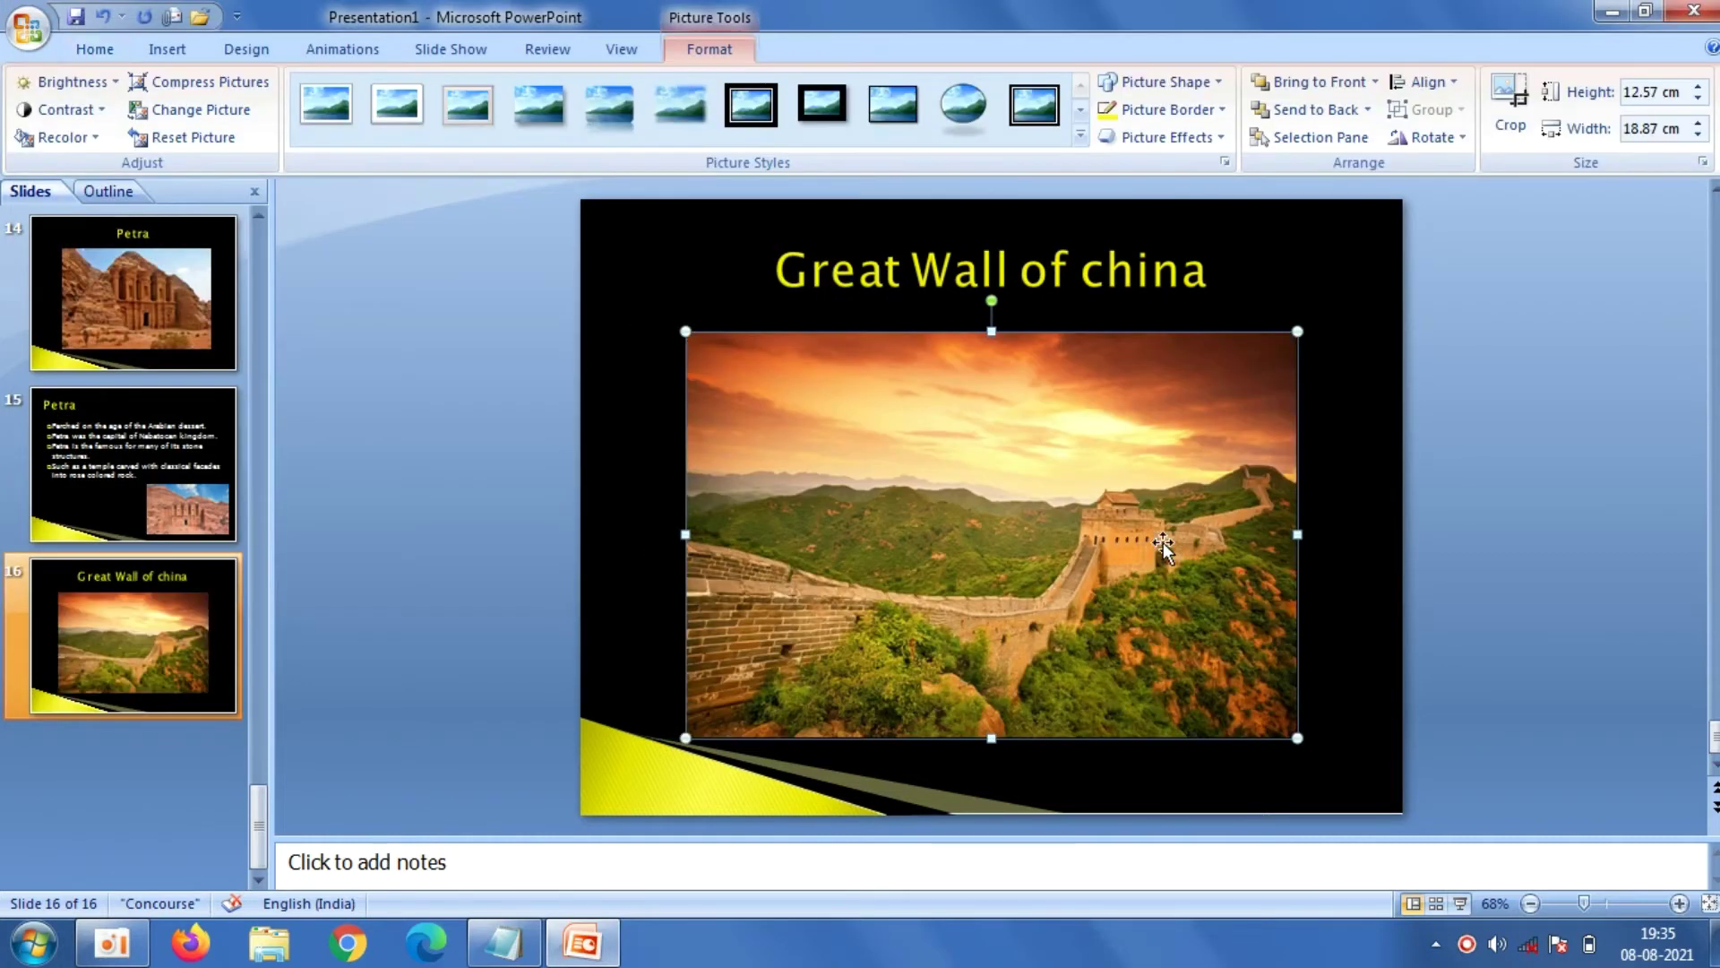
pyautogui.moveTo(1298, 538); pyautogui.dragTo(1313, 537)
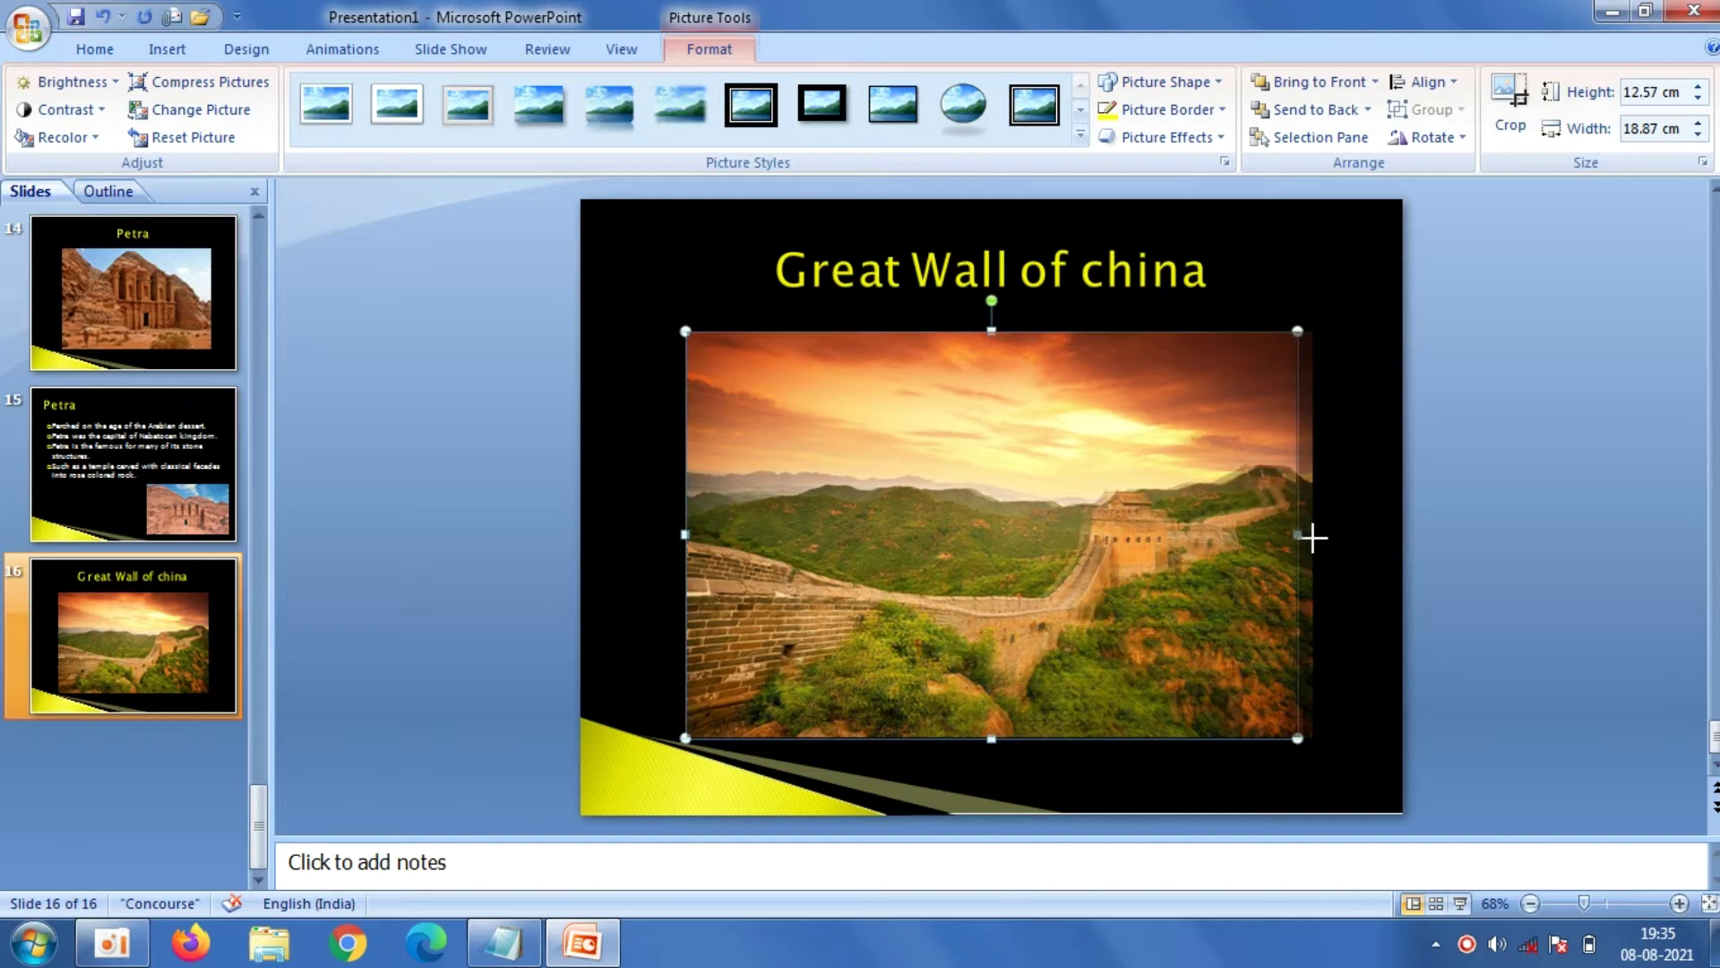
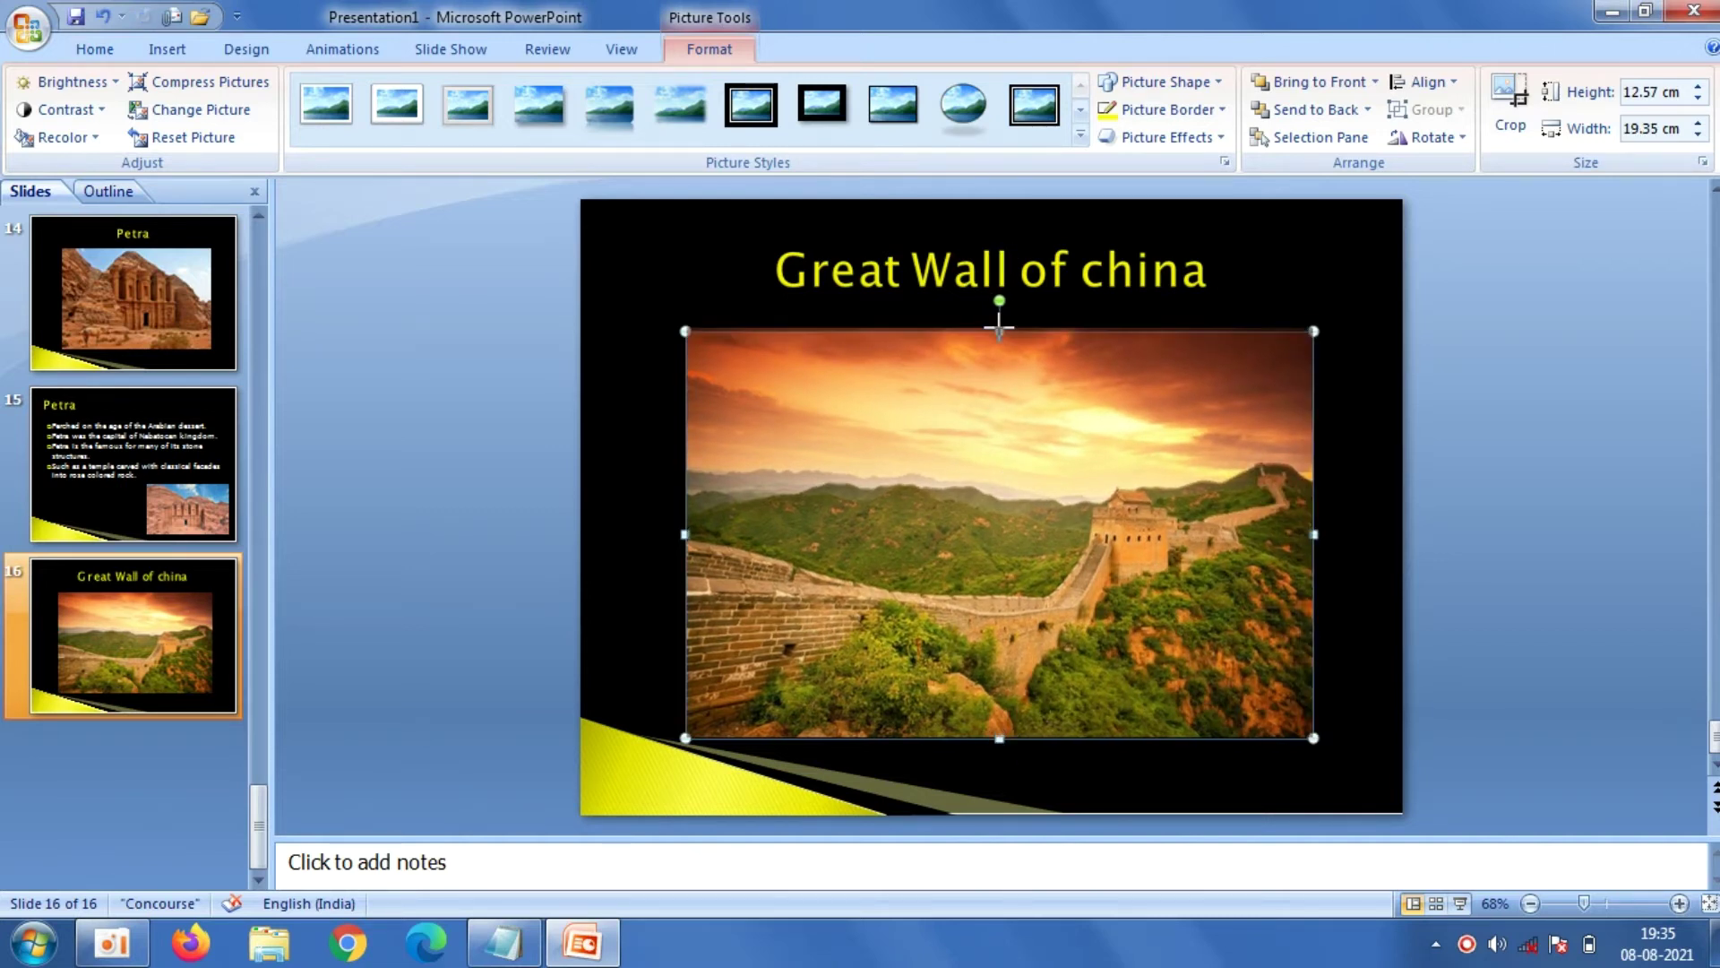
# Stretch the existing Great Wall photo slightly taller and add a new Title and Content slide
pyautogui.moveTo(999, 322); pyautogui.dragTo(1000, 320)
pyautogui.click(529, 341)
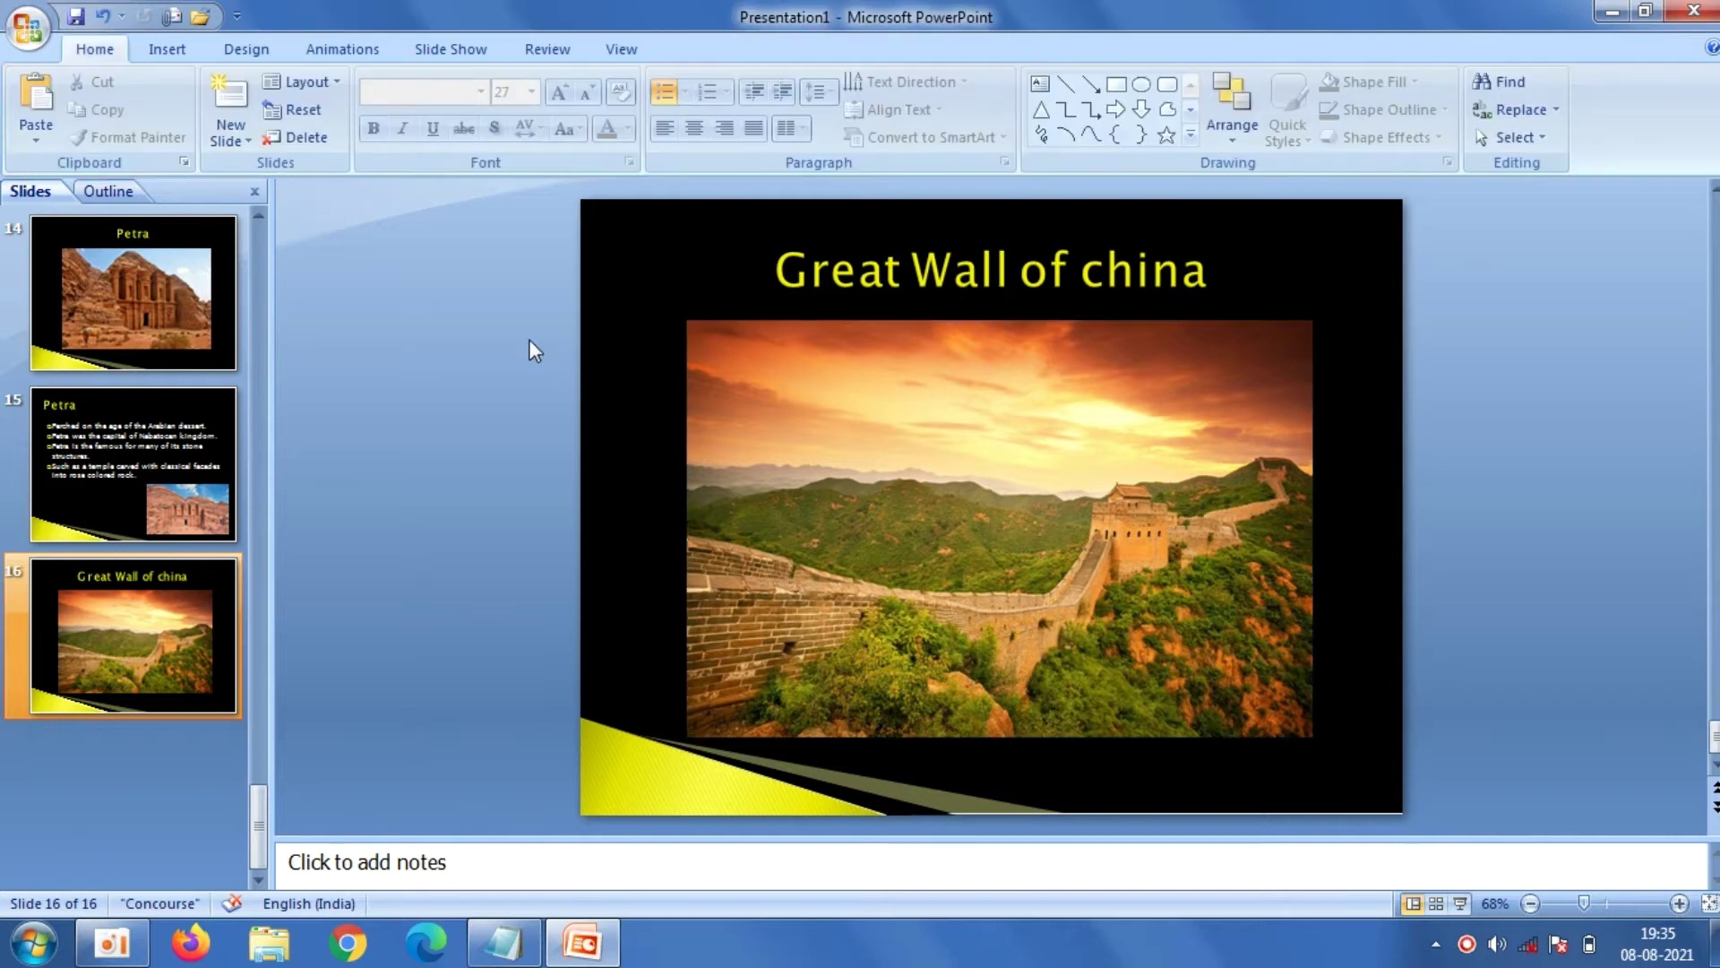
pyautogui.click(231, 135)
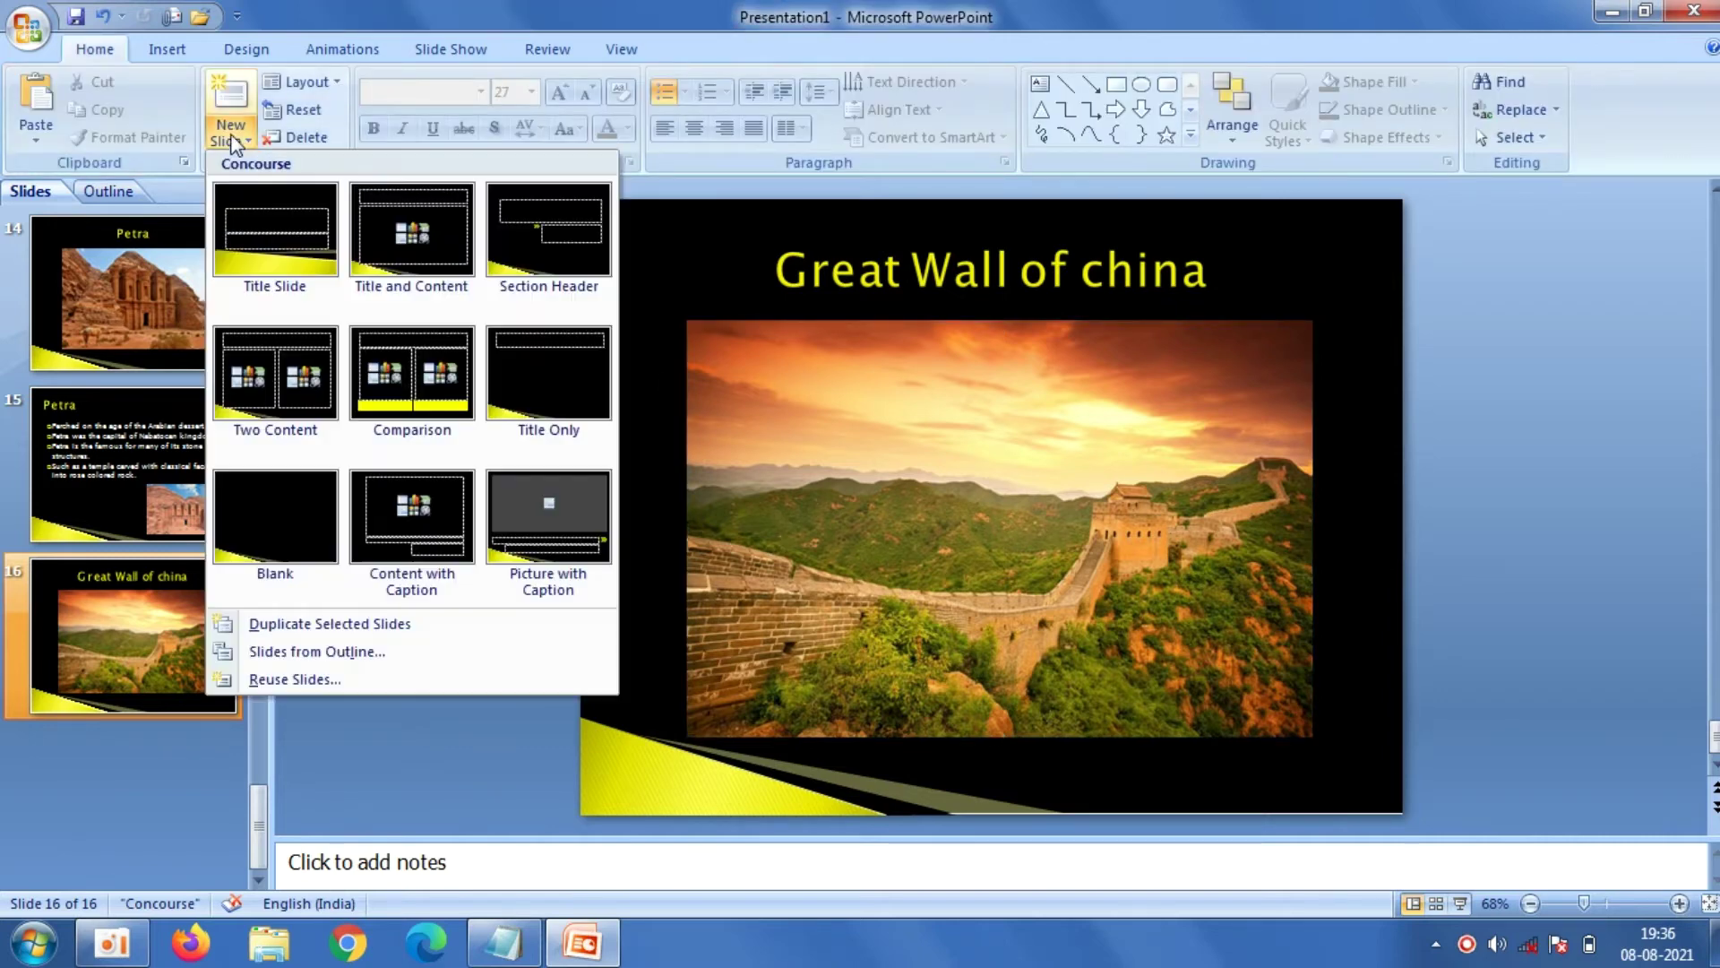
pyautogui.click(376, 255)
# Paste 'Great Wall of china' as the new slide's title
pyautogui.click(724, 284)
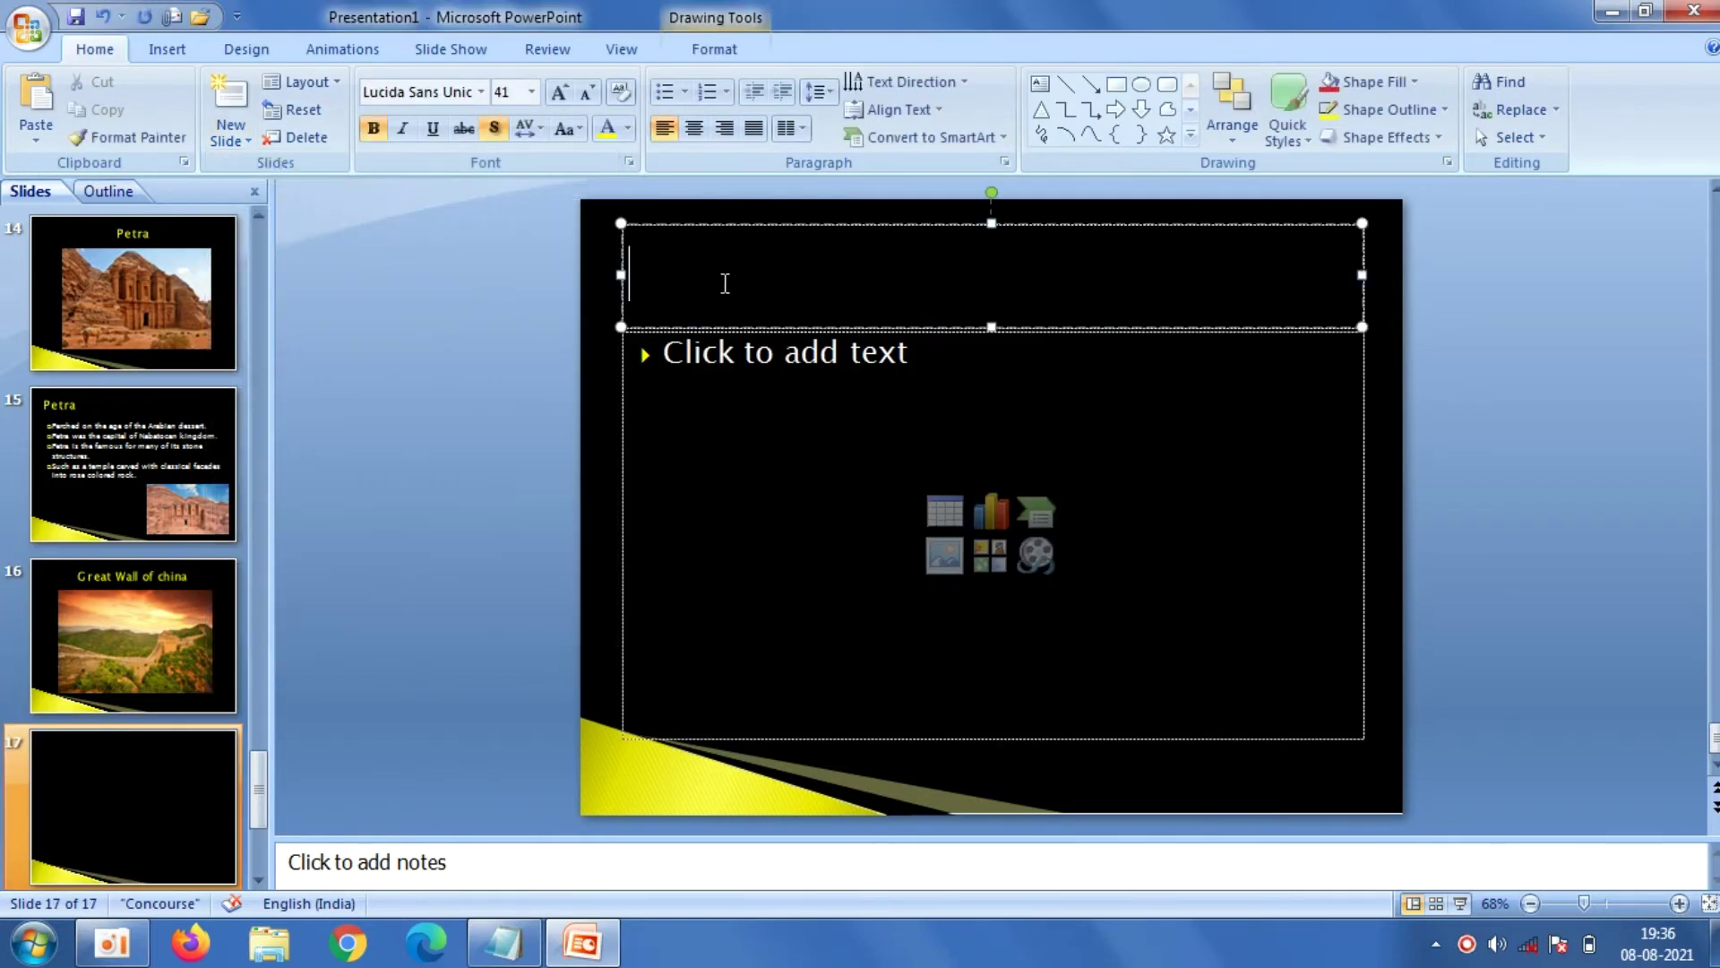
pyautogui.rightClick(722, 281)
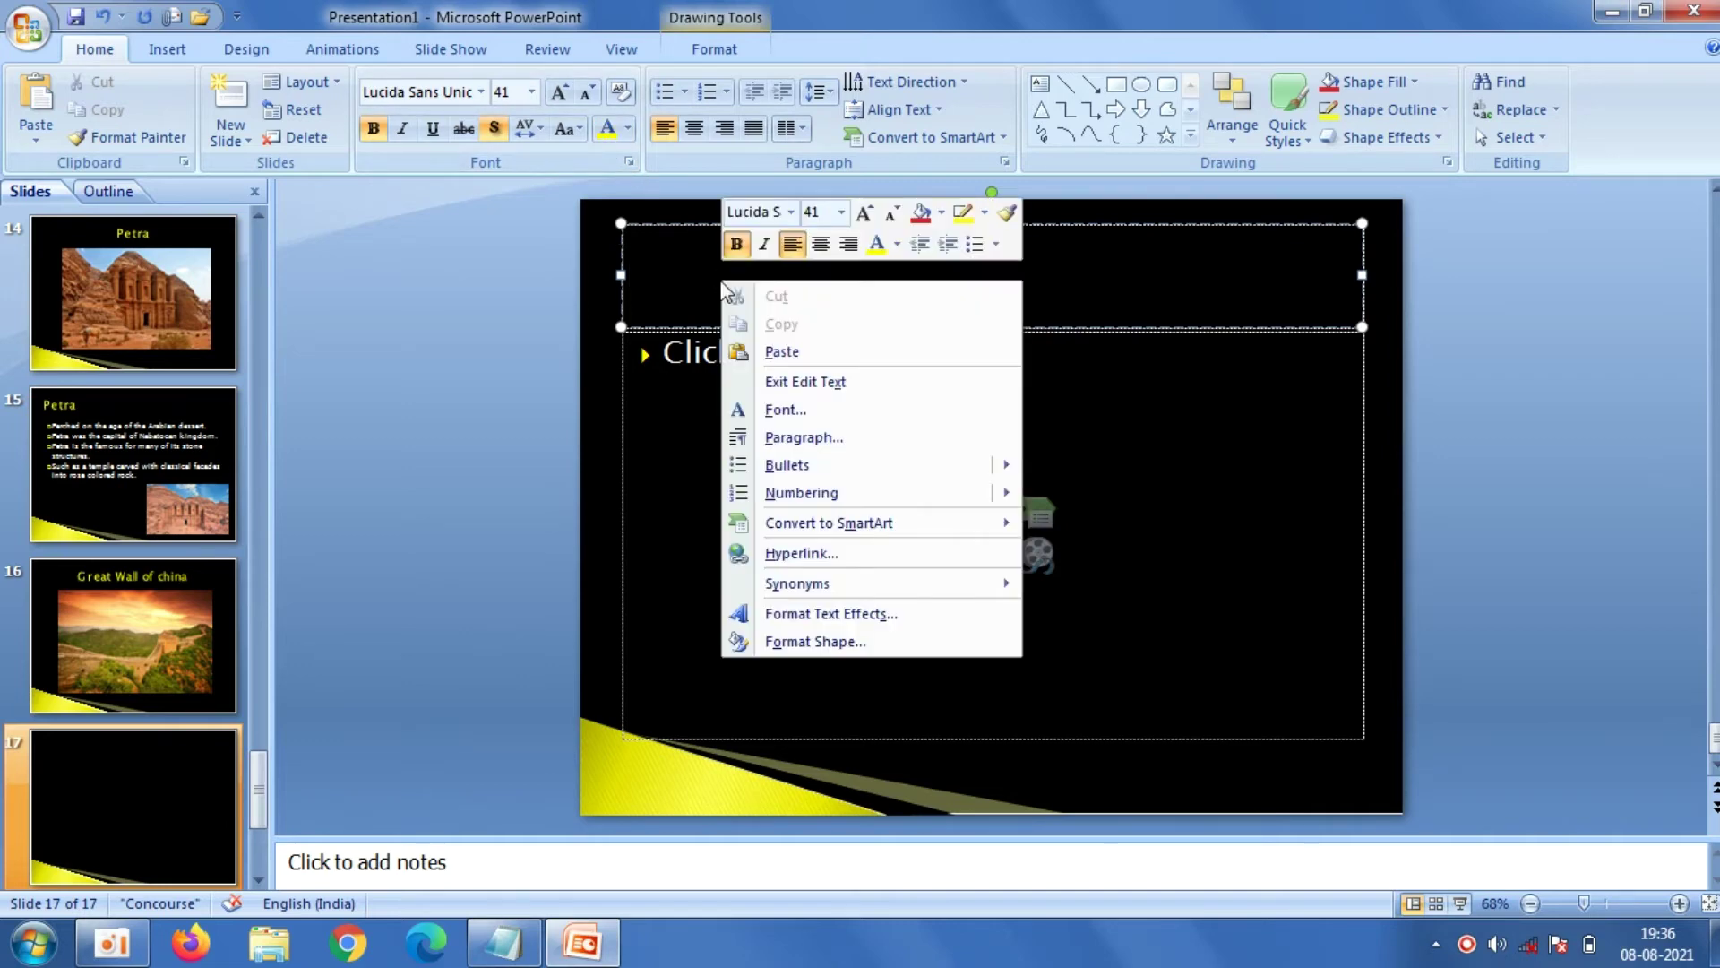
pyautogui.click(760, 350)
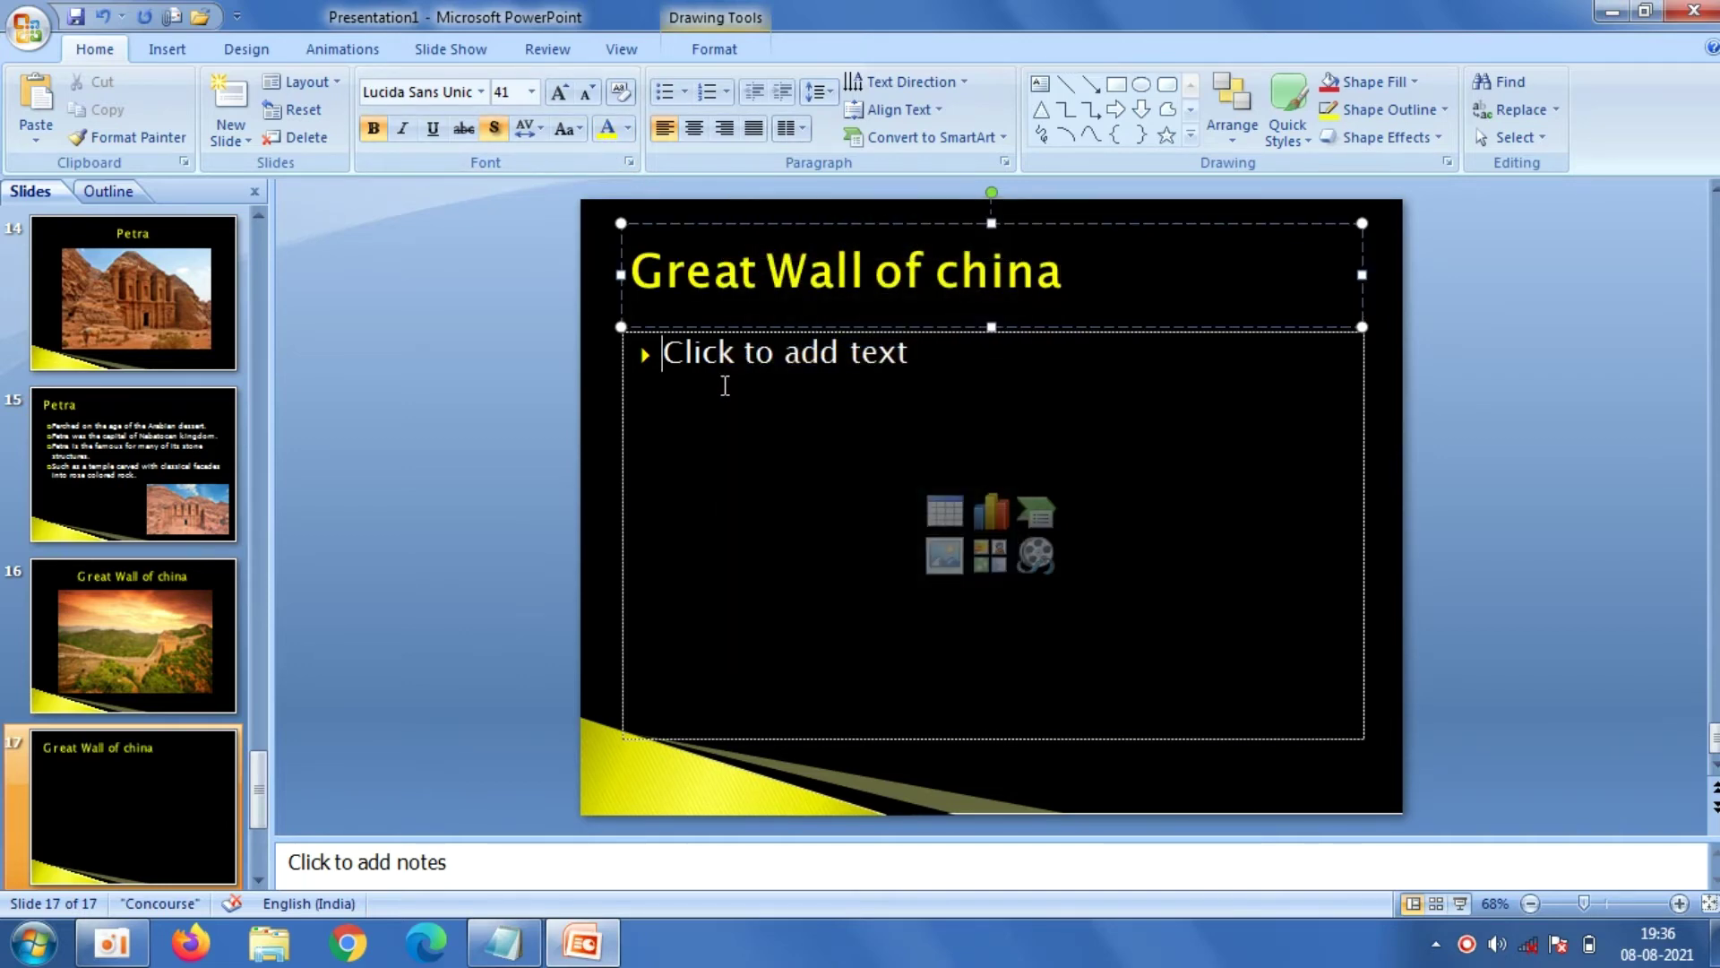
# Copy the five Great Wall description lines from Notepad and paste them as body bullets
pyautogui.click(724, 385)
pyautogui.click(504, 942)
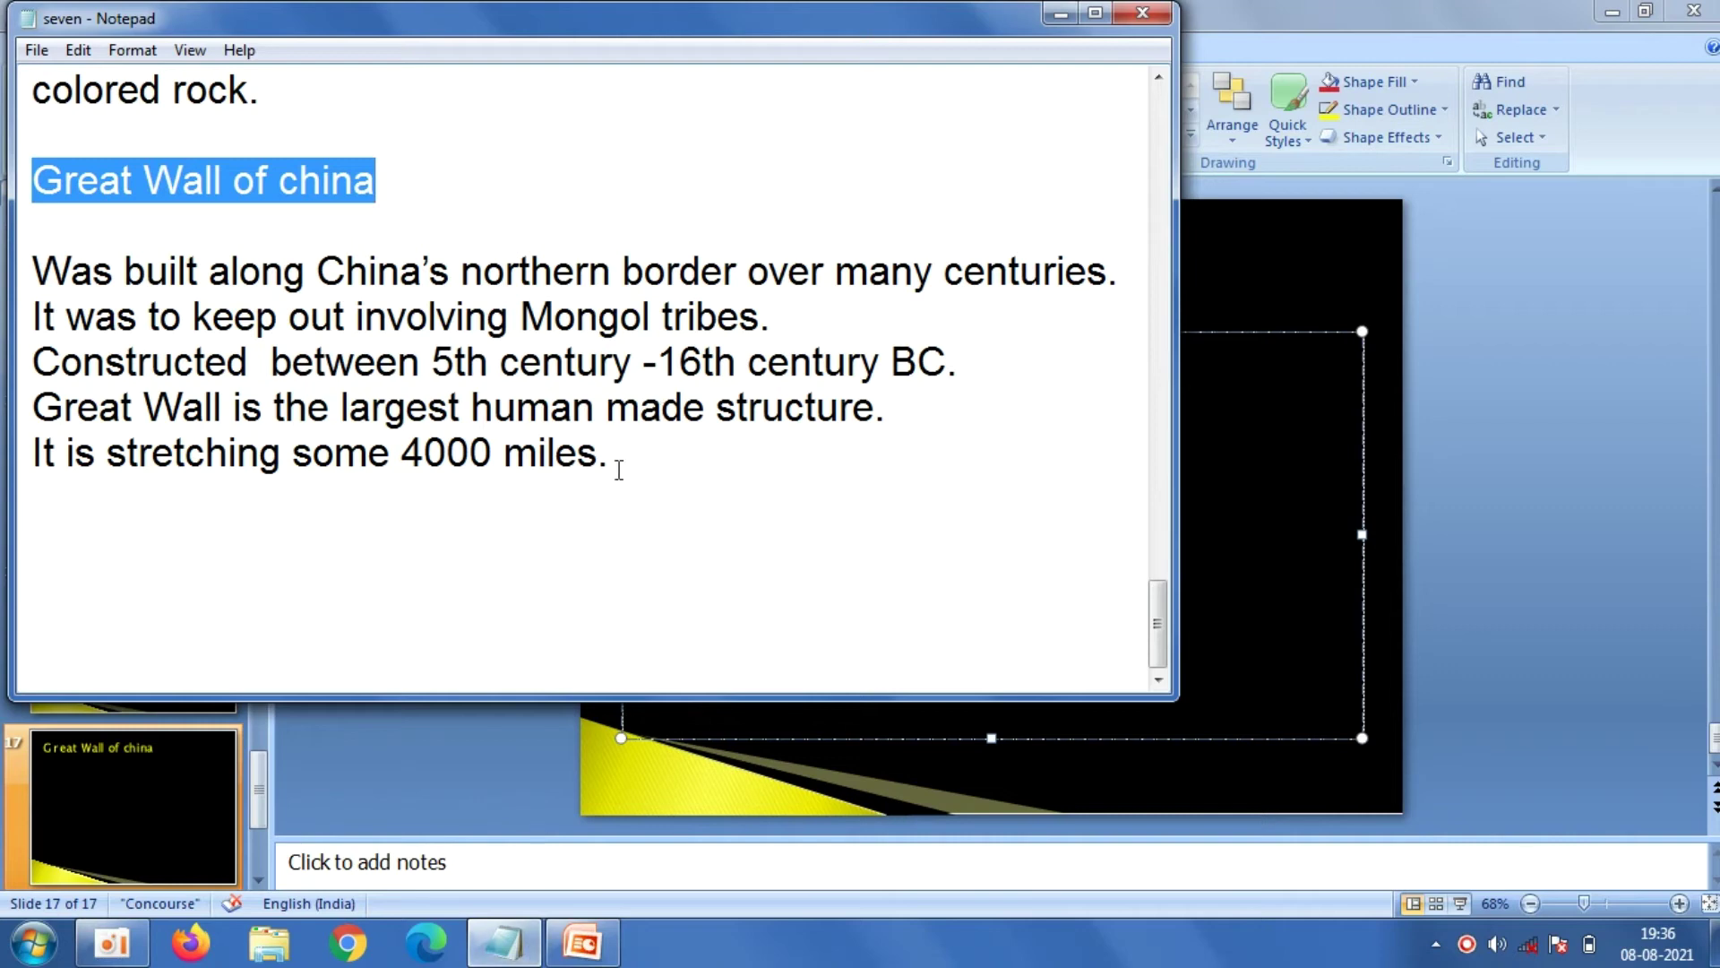
pyautogui.moveTo(618, 469); pyautogui.dragTo(11, 285)
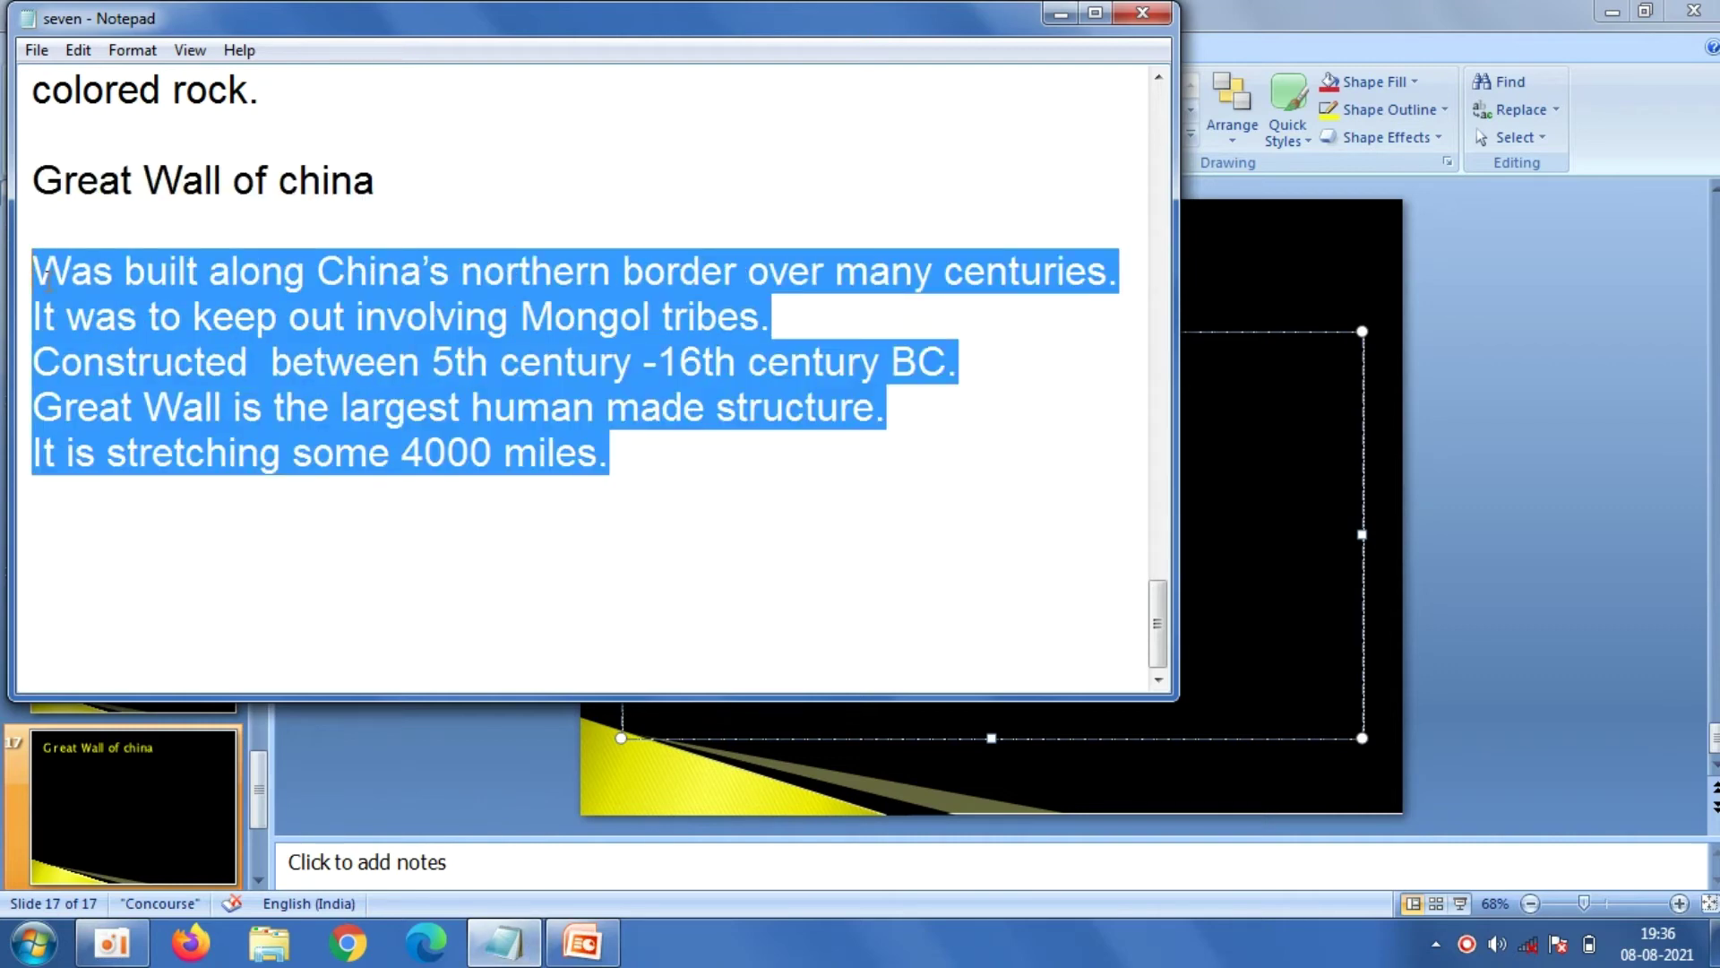
pyautogui.rightClick(47, 280)
pyautogui.click(98, 363)
pyautogui.hotkey('alt', 'Tab')
pyautogui.rightClick(719, 458)
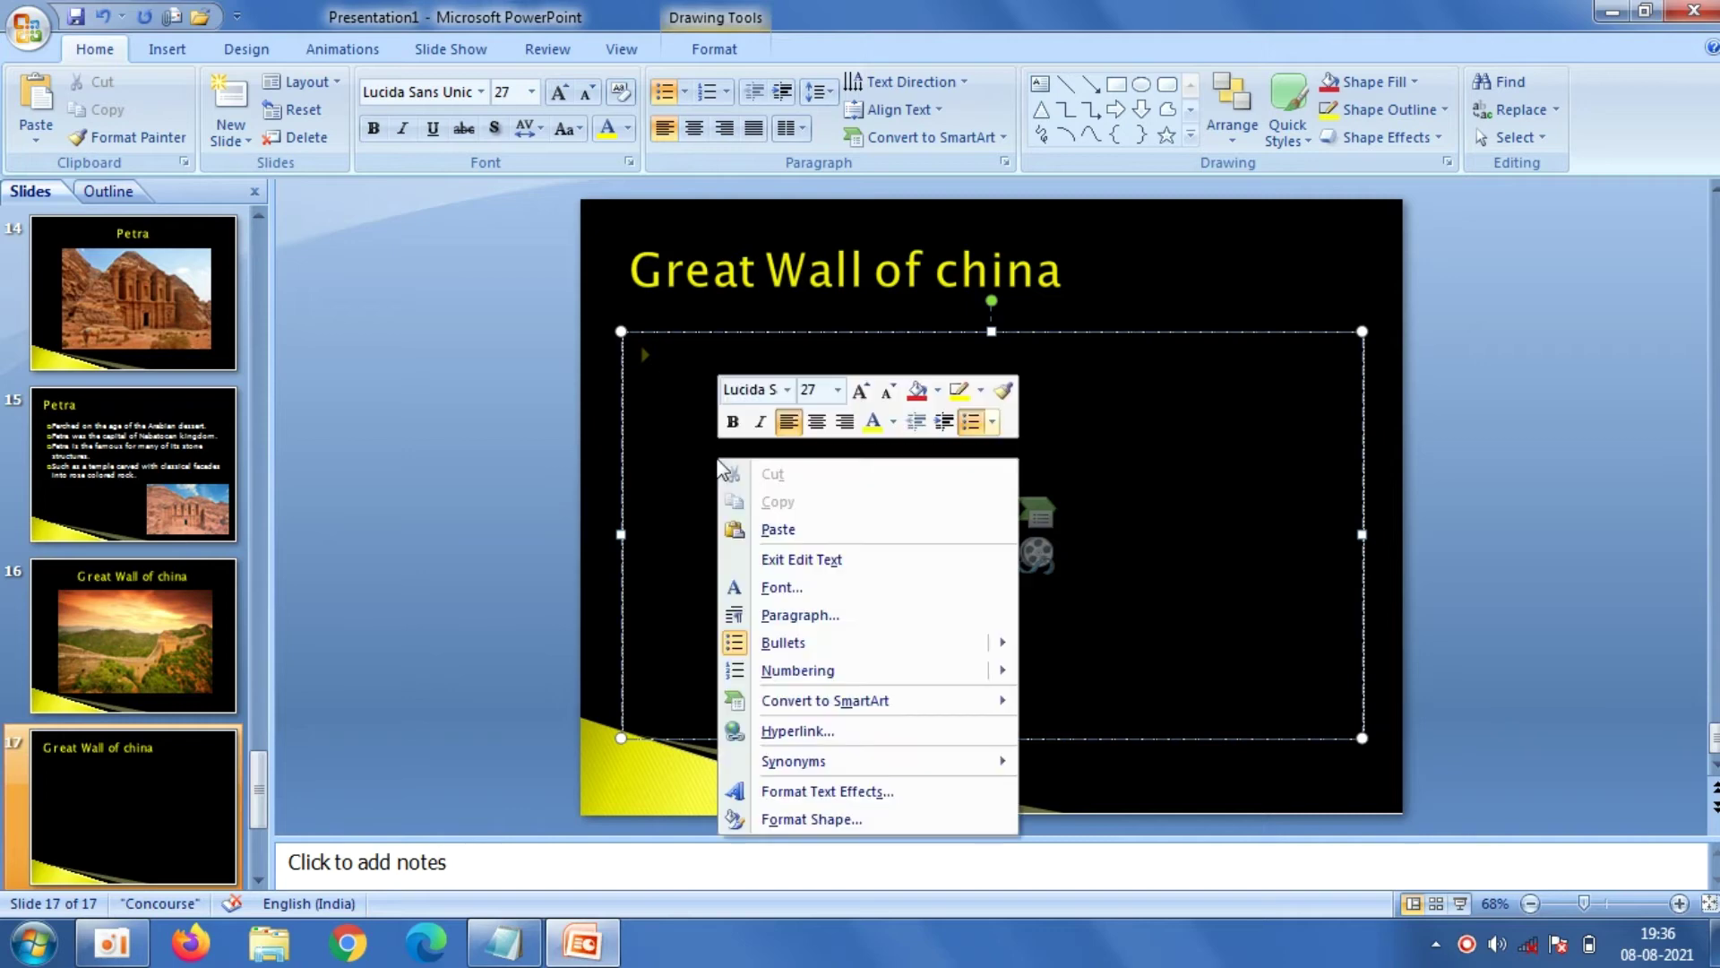
pyautogui.click(769, 529)
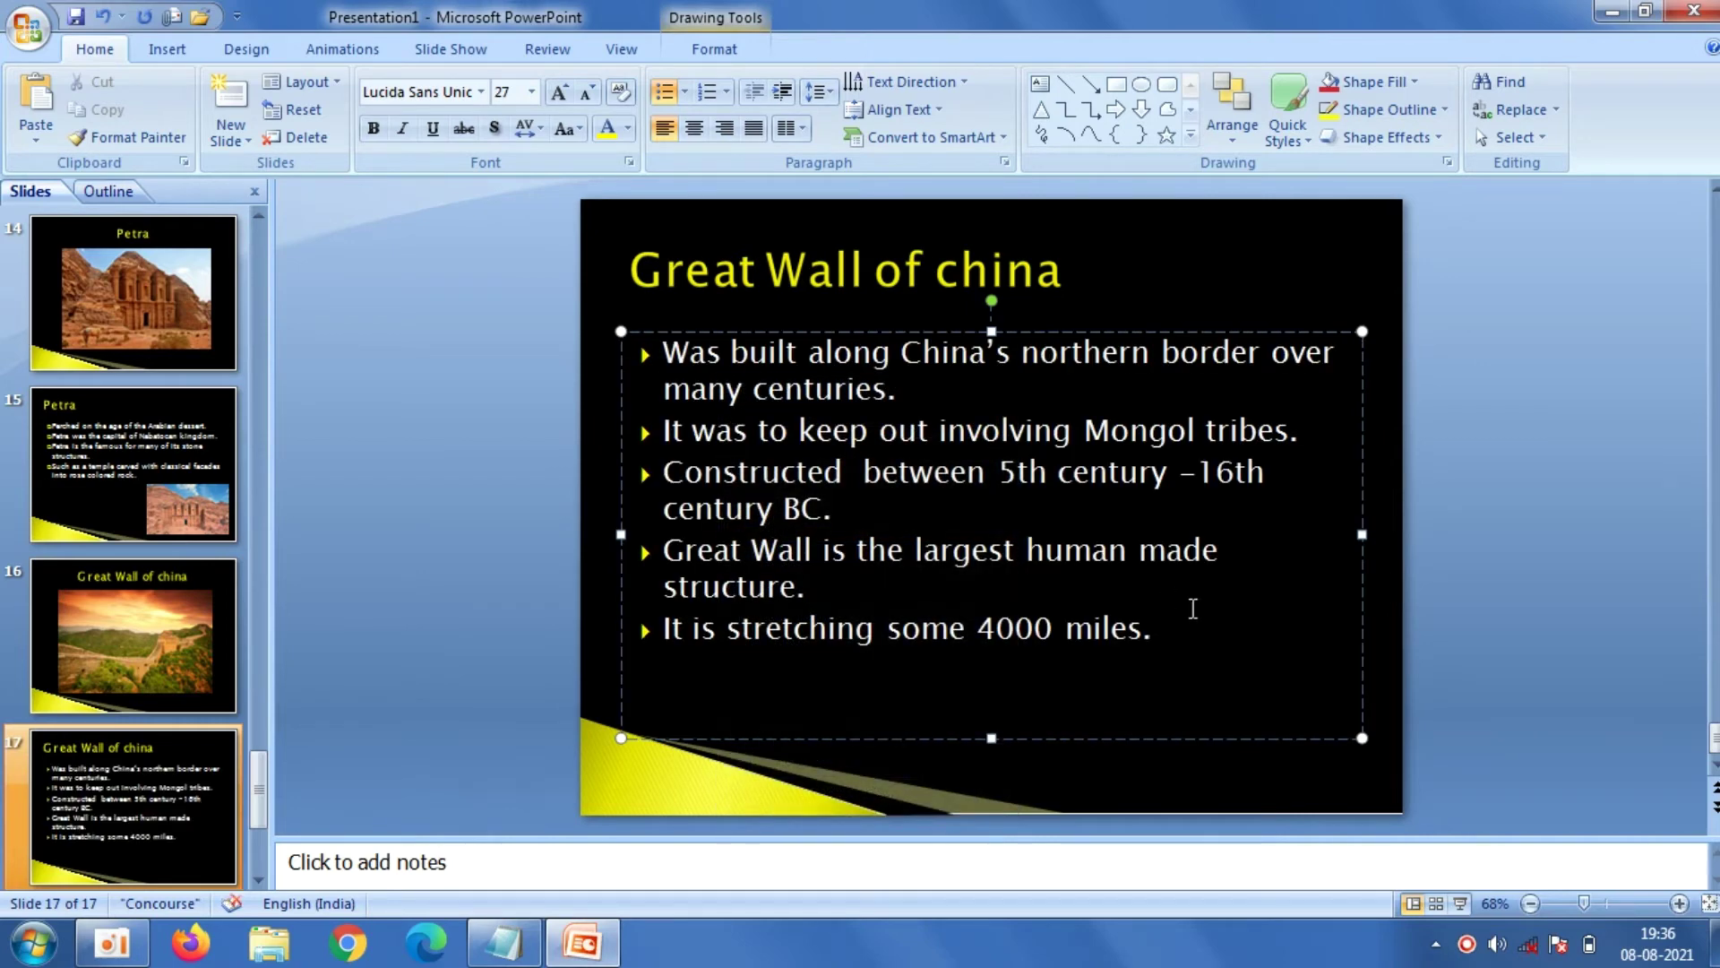
pyautogui.click(1485, 646)
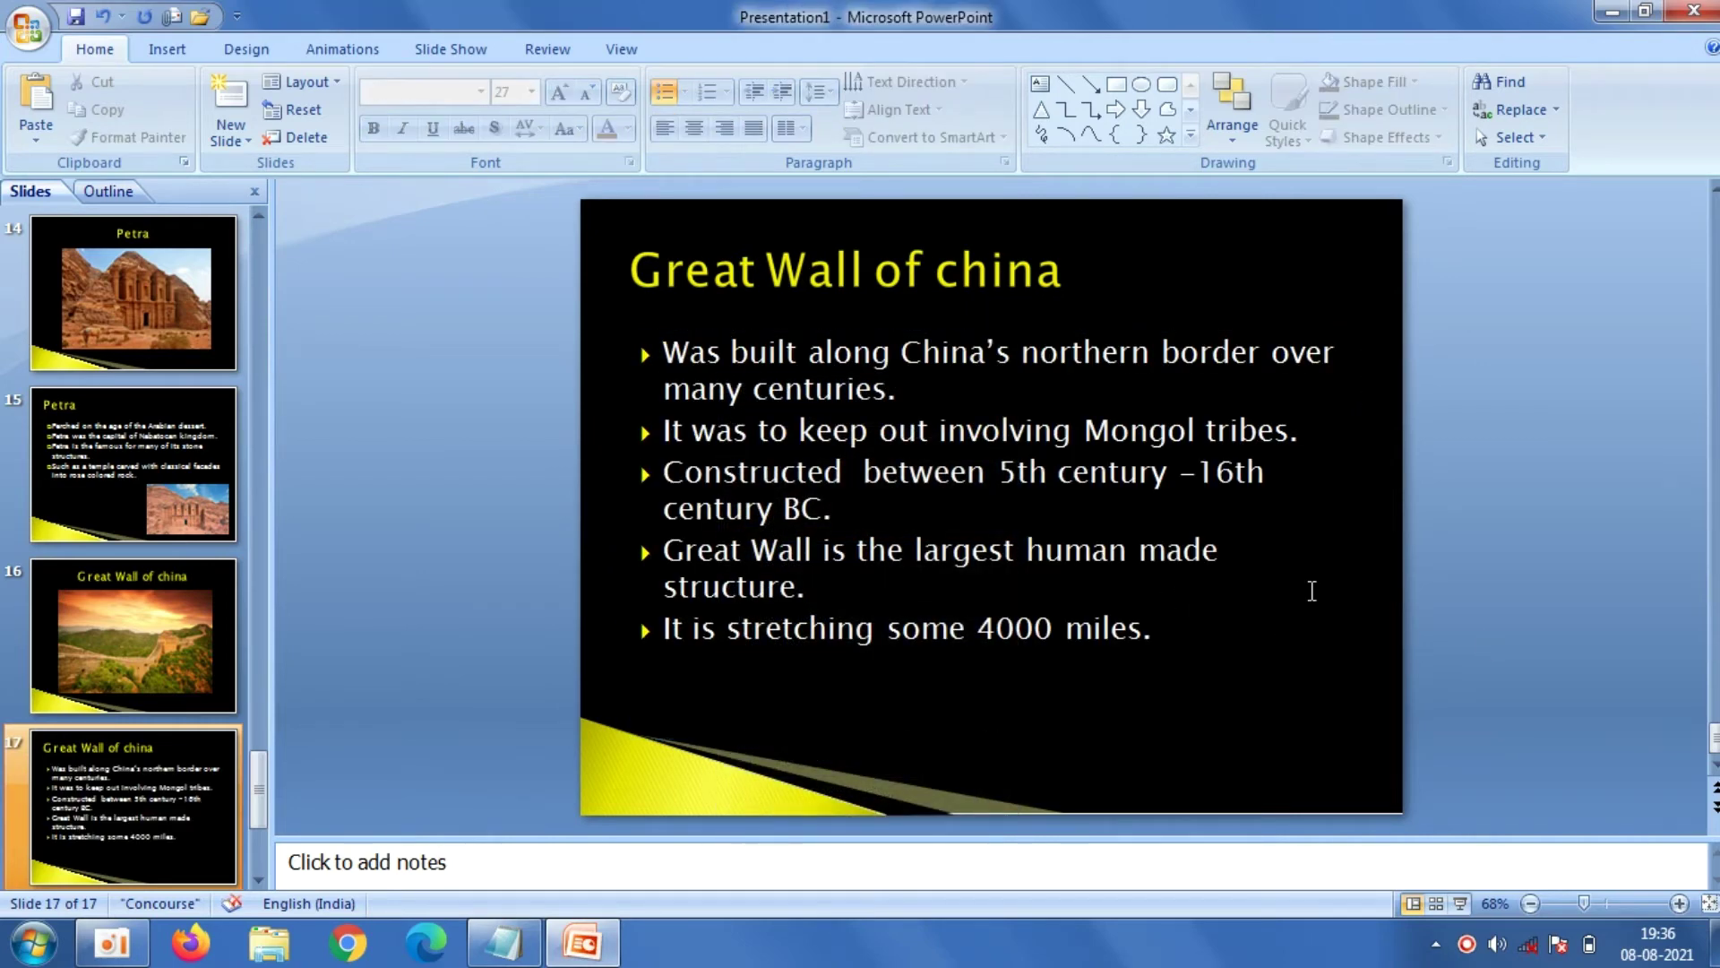
pyautogui.click(163, 52)
# Insert the picture Great-Wall-of-China (1) onto slide 17
pyautogui.click(102, 98)
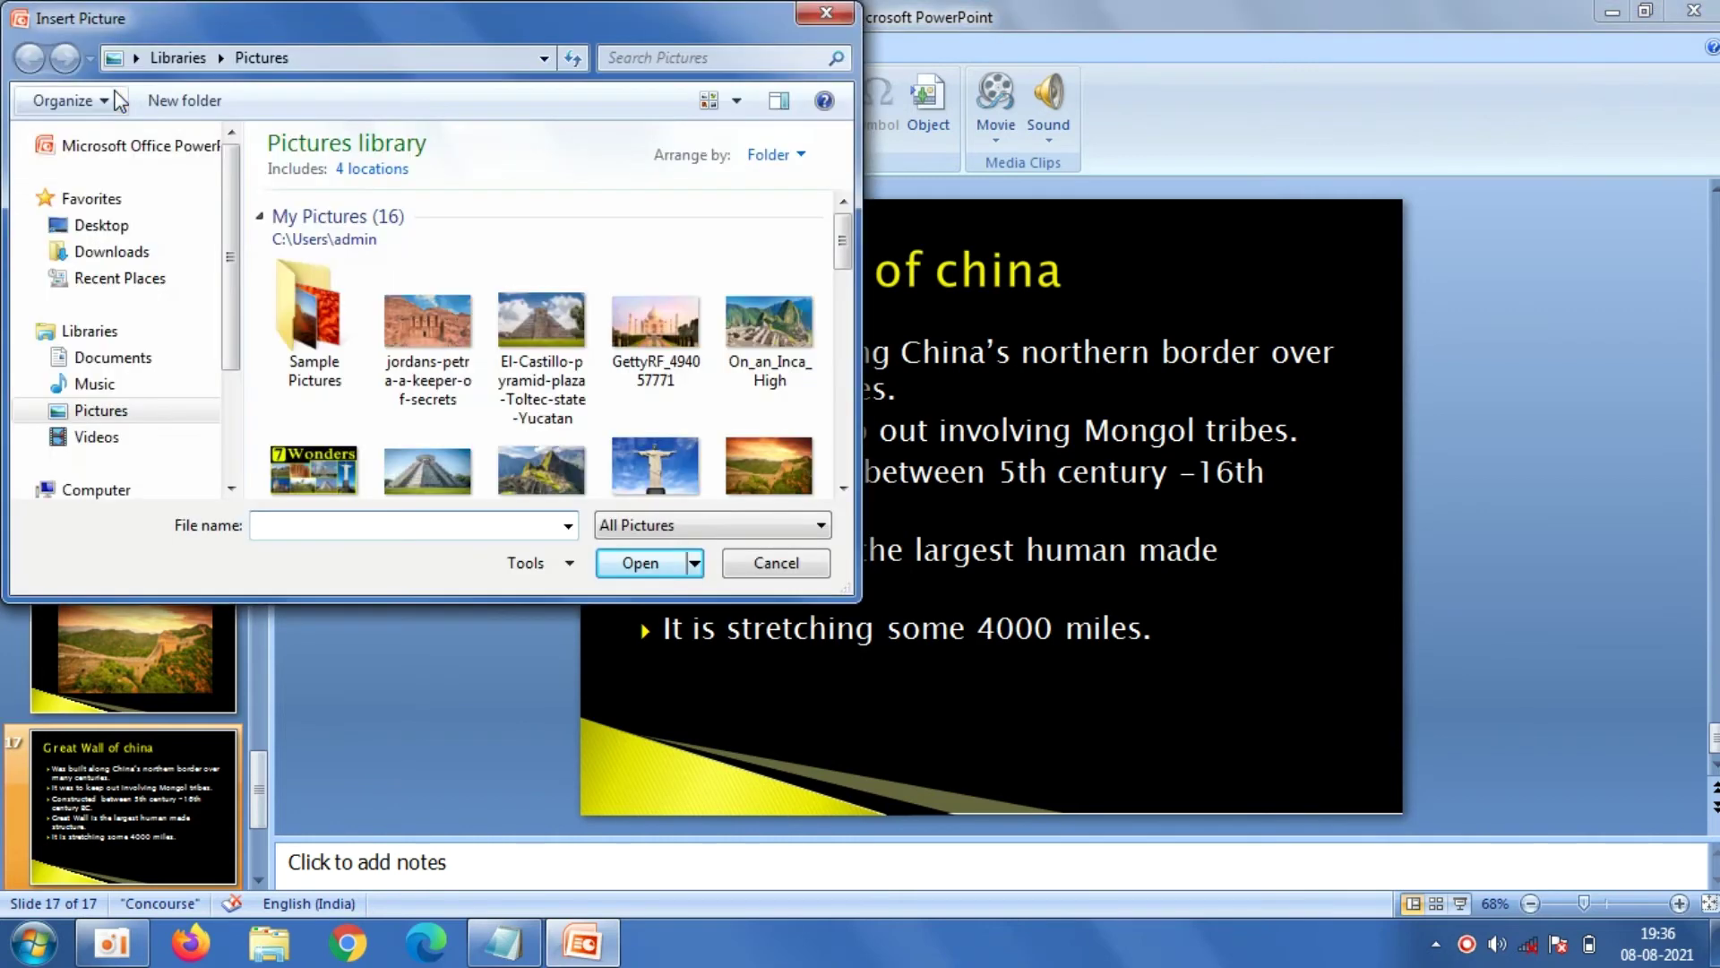
pyautogui.moveTo(843, 240); pyautogui.dragTo(849, 299)
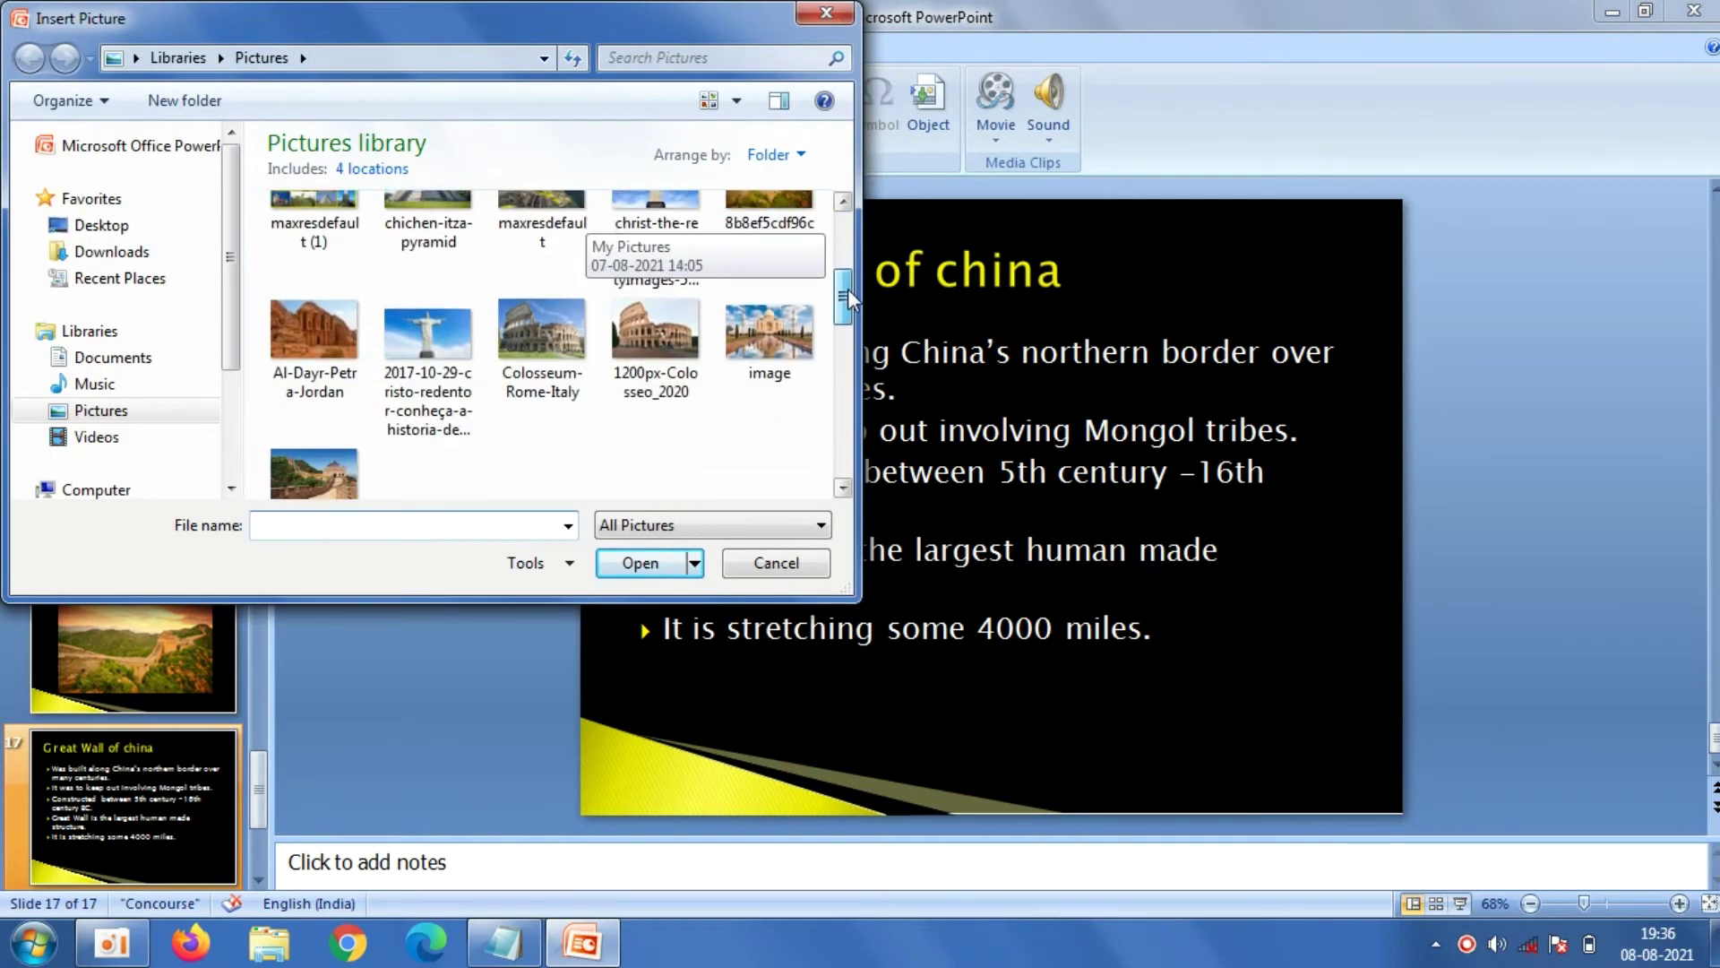
pyautogui.click(351, 468)
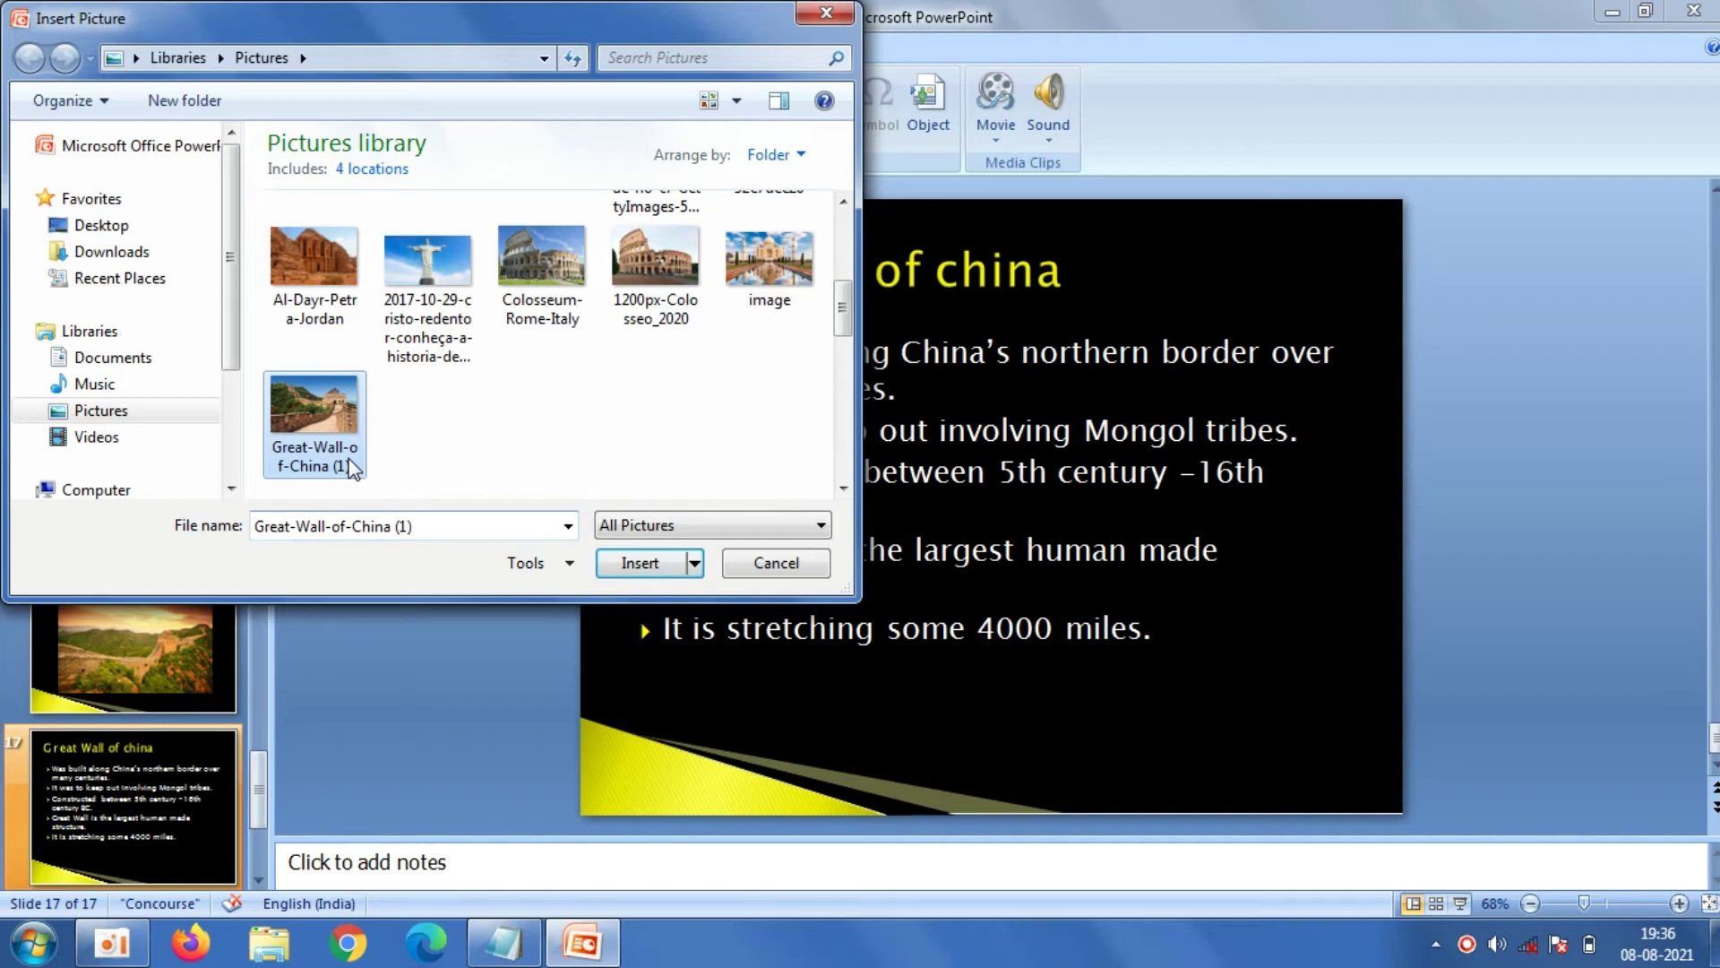
pyautogui.click(639, 563)
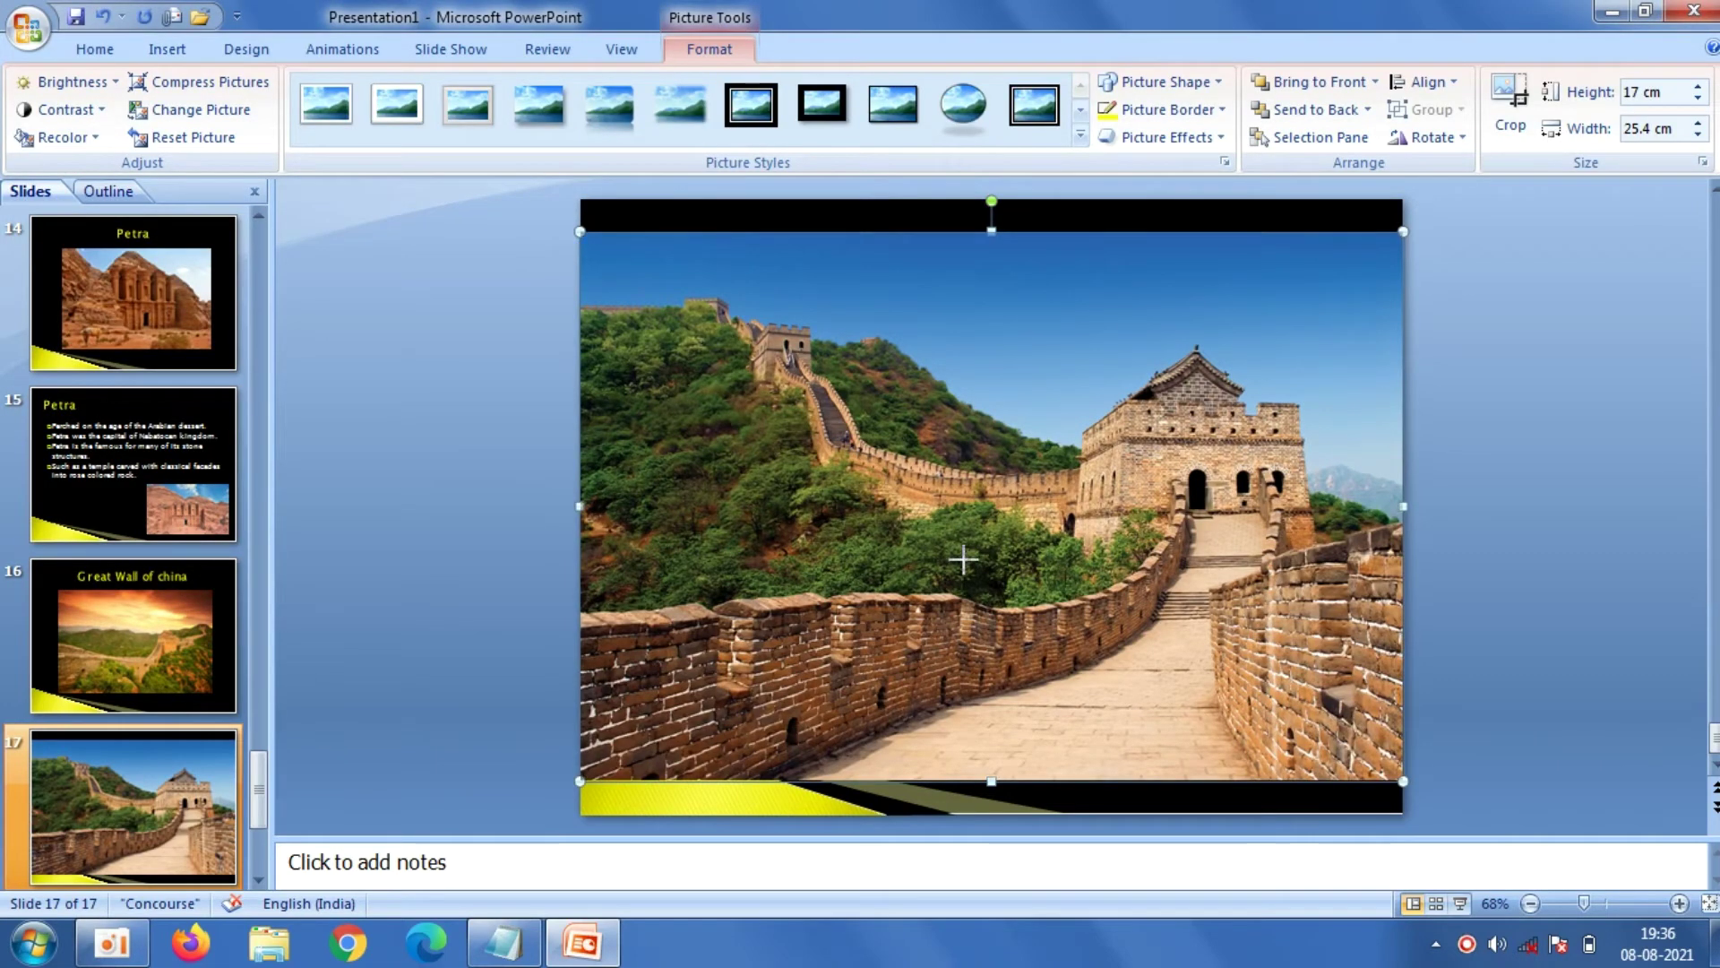
# Resize the photo to about 4.56 × 6.82 cm and place it in the bottom-right corner below the bullets
pyautogui.moveTo(963, 559); pyautogui.dragTo(1000, 562)
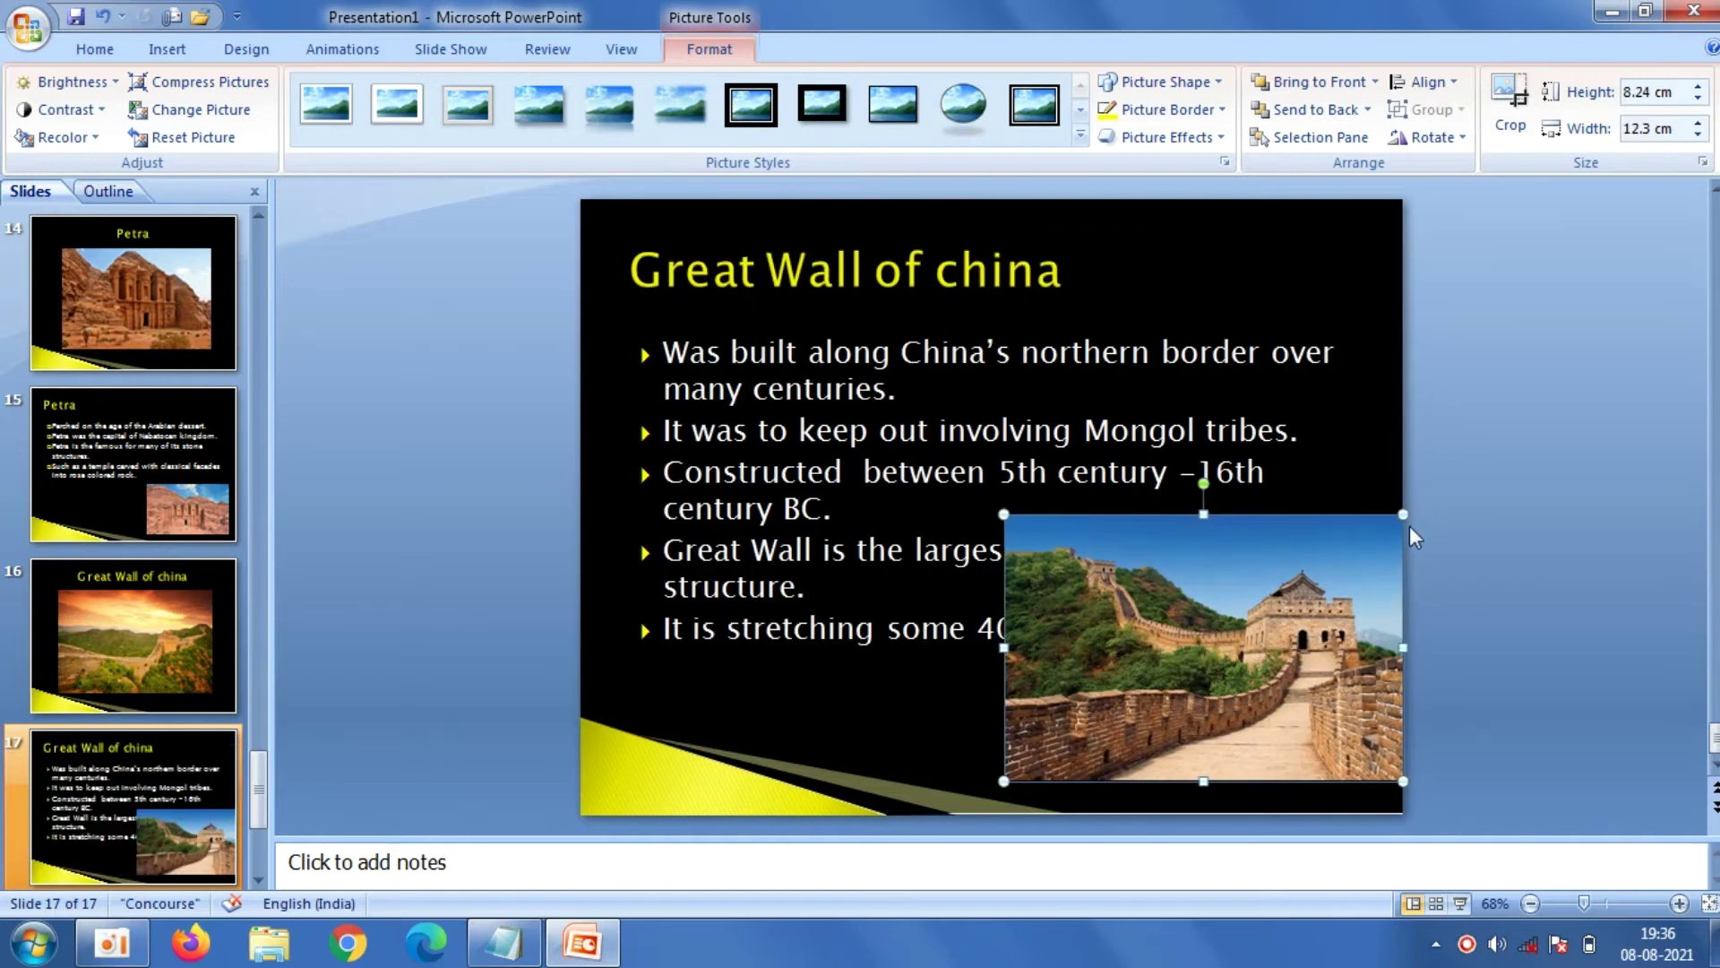
pyautogui.moveTo(1403, 514); pyautogui.dragTo(1185, 661)
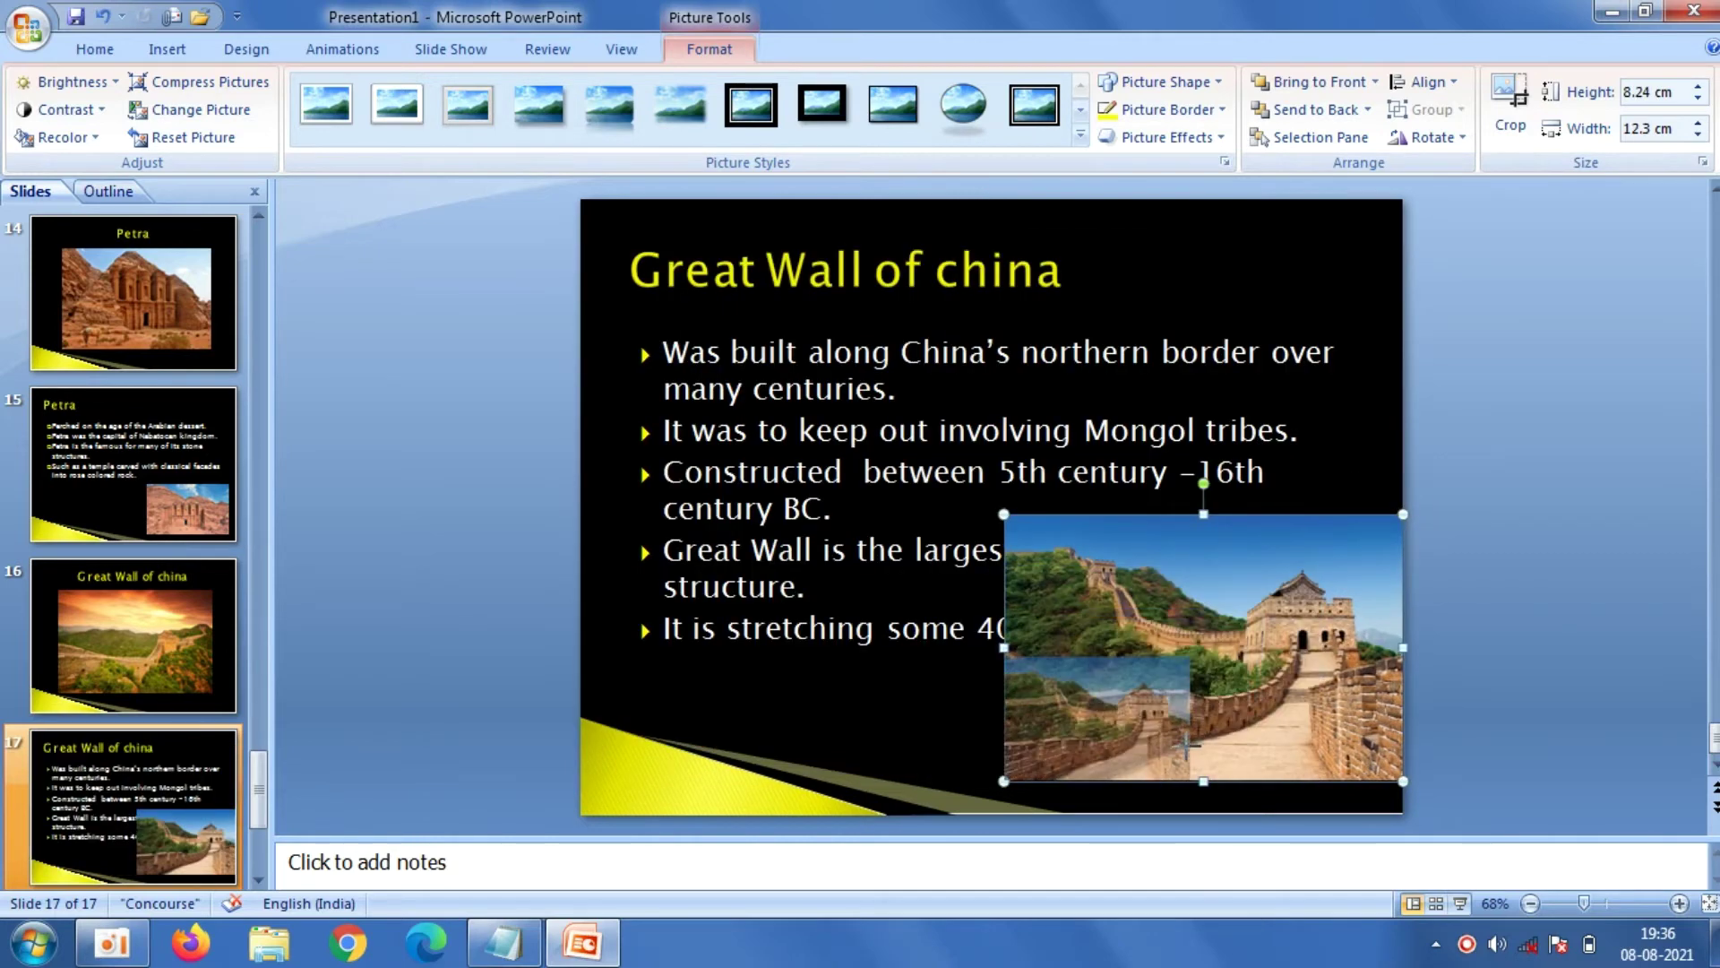
pyautogui.moveTo(1090, 744); pyautogui.dragTo(1219, 704)
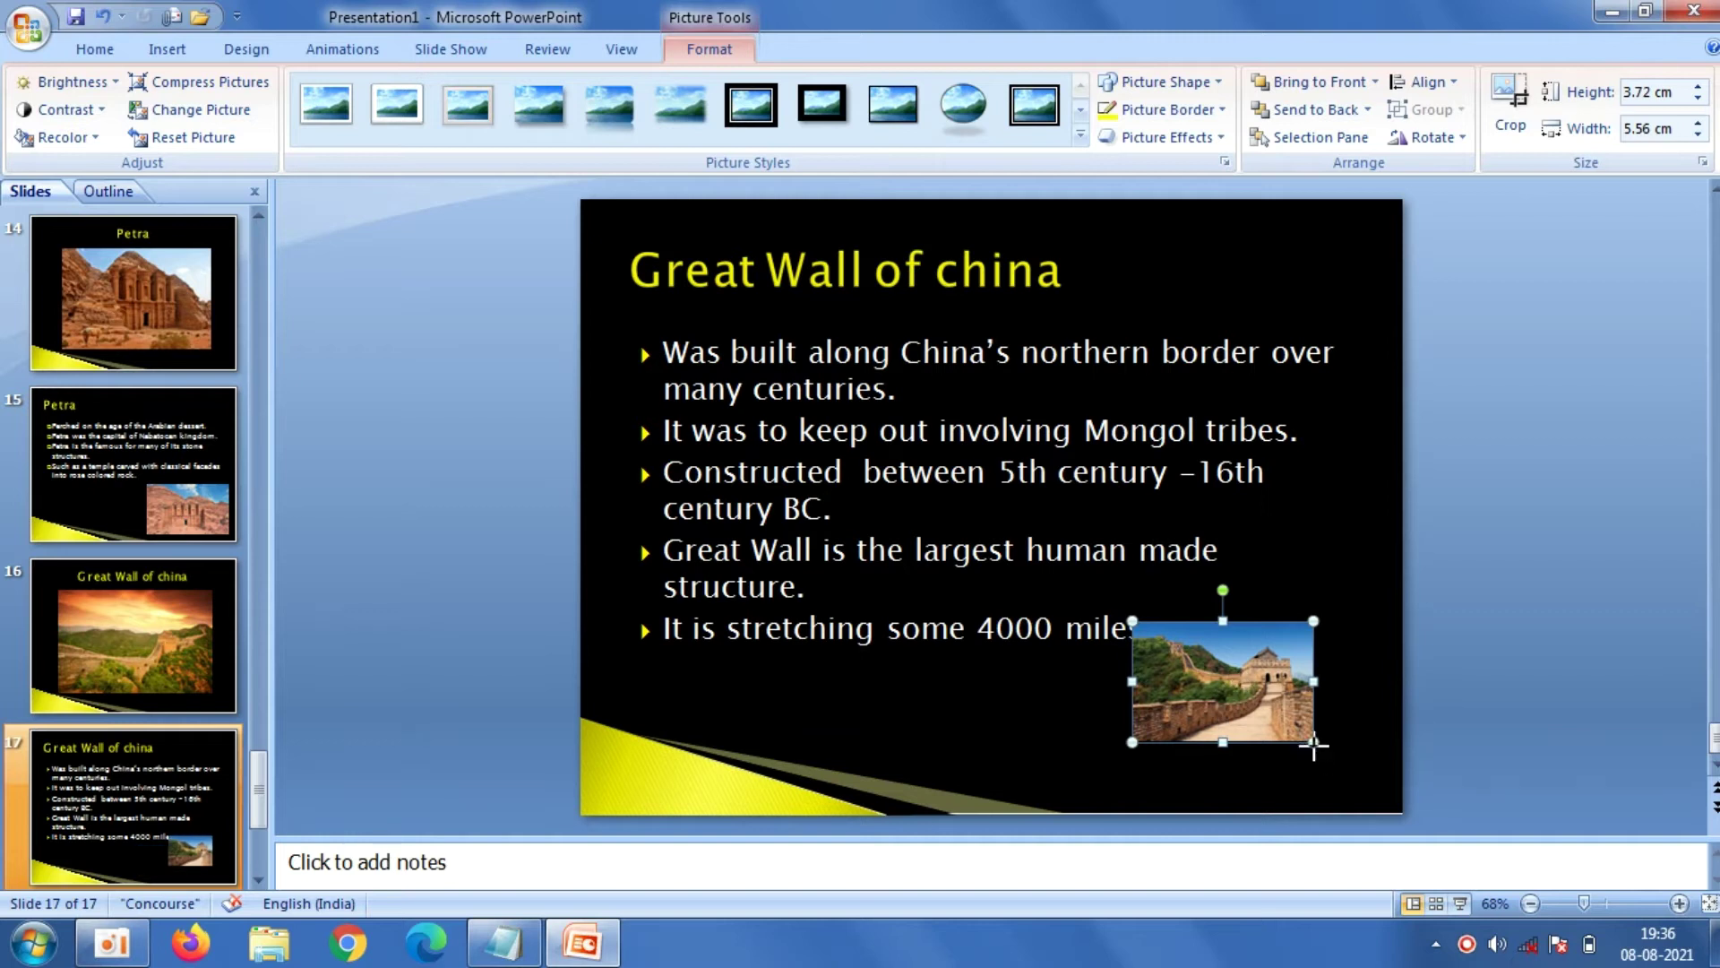
pyautogui.moveTo(1314, 743); pyautogui.dragTo(1354, 768)
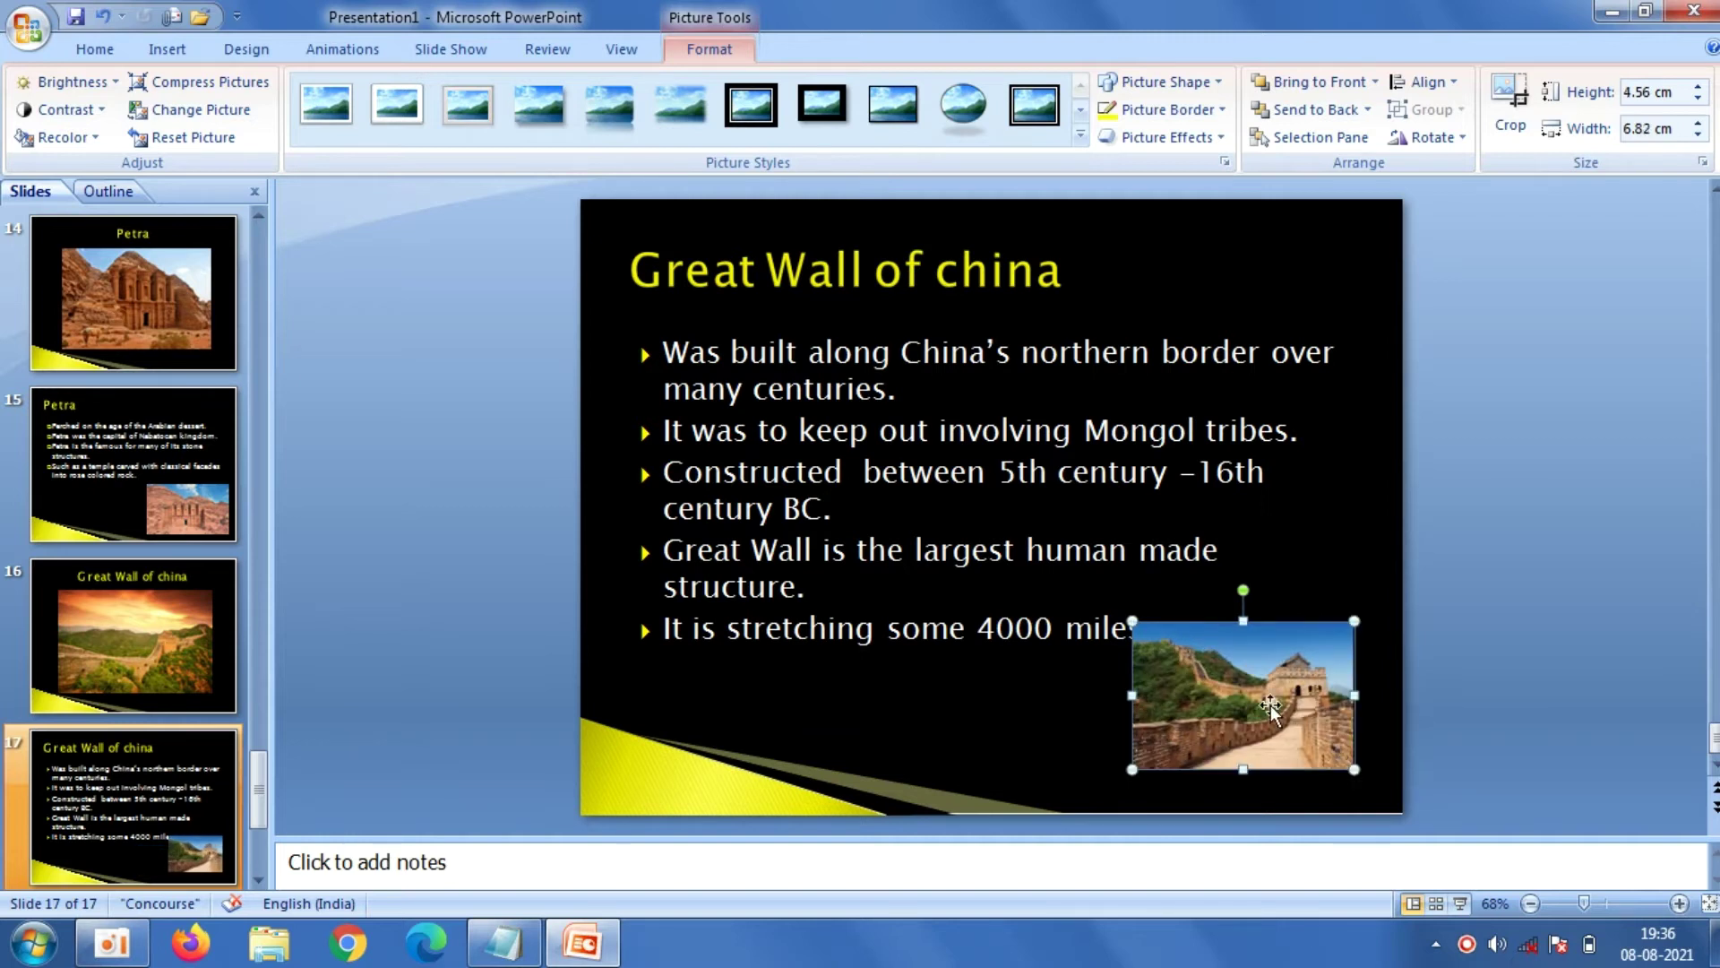
pyautogui.moveTo(1270, 705); pyautogui.dragTo(1292, 727)
pyautogui.click(1489, 690)
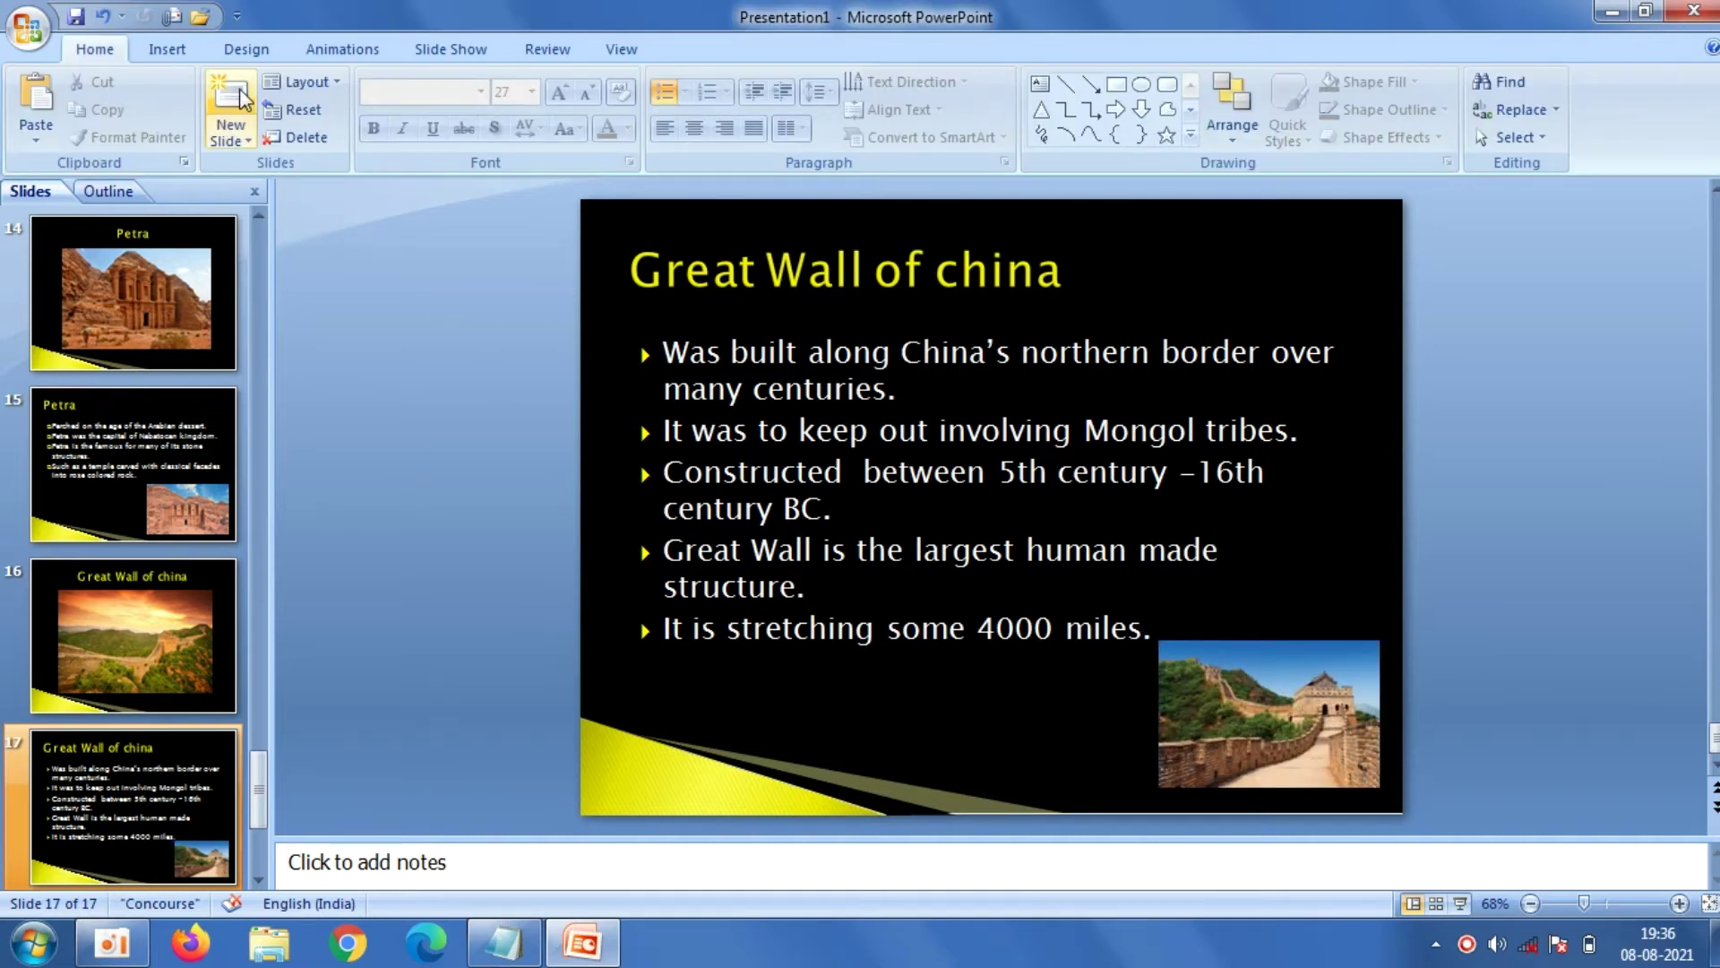
# Add a Title Only slide with a centered, much taller title box
pyautogui.click(231, 134)
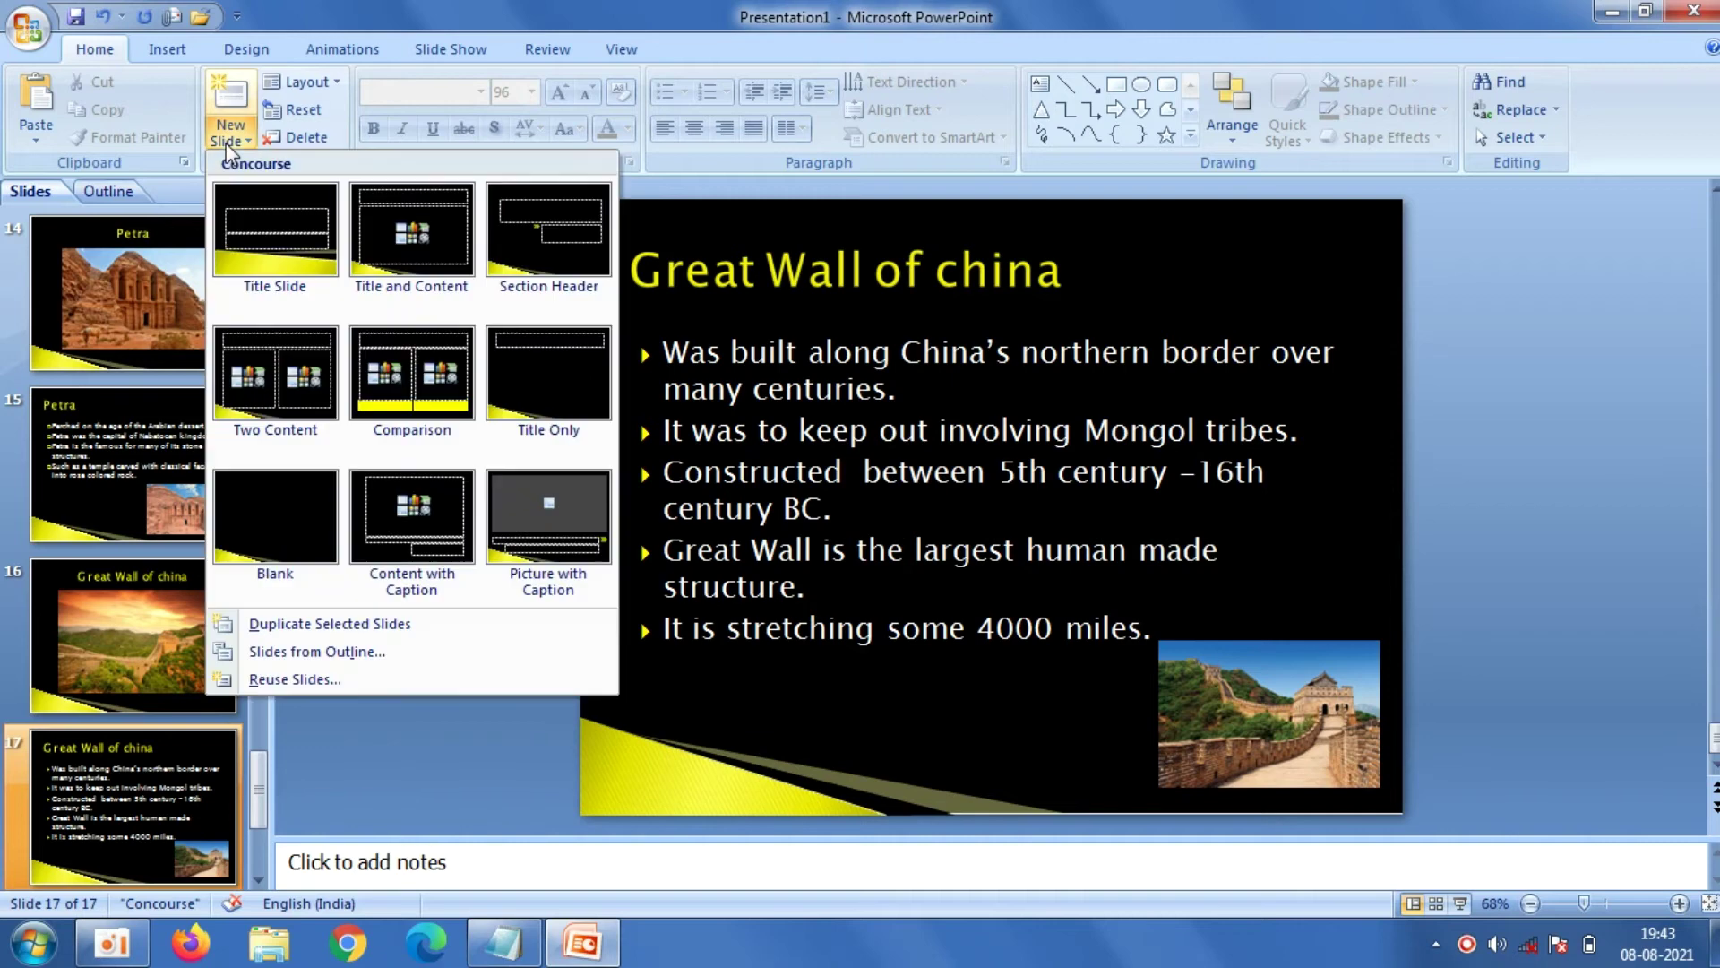
pyautogui.click(548, 367)
pyautogui.click(789, 278)
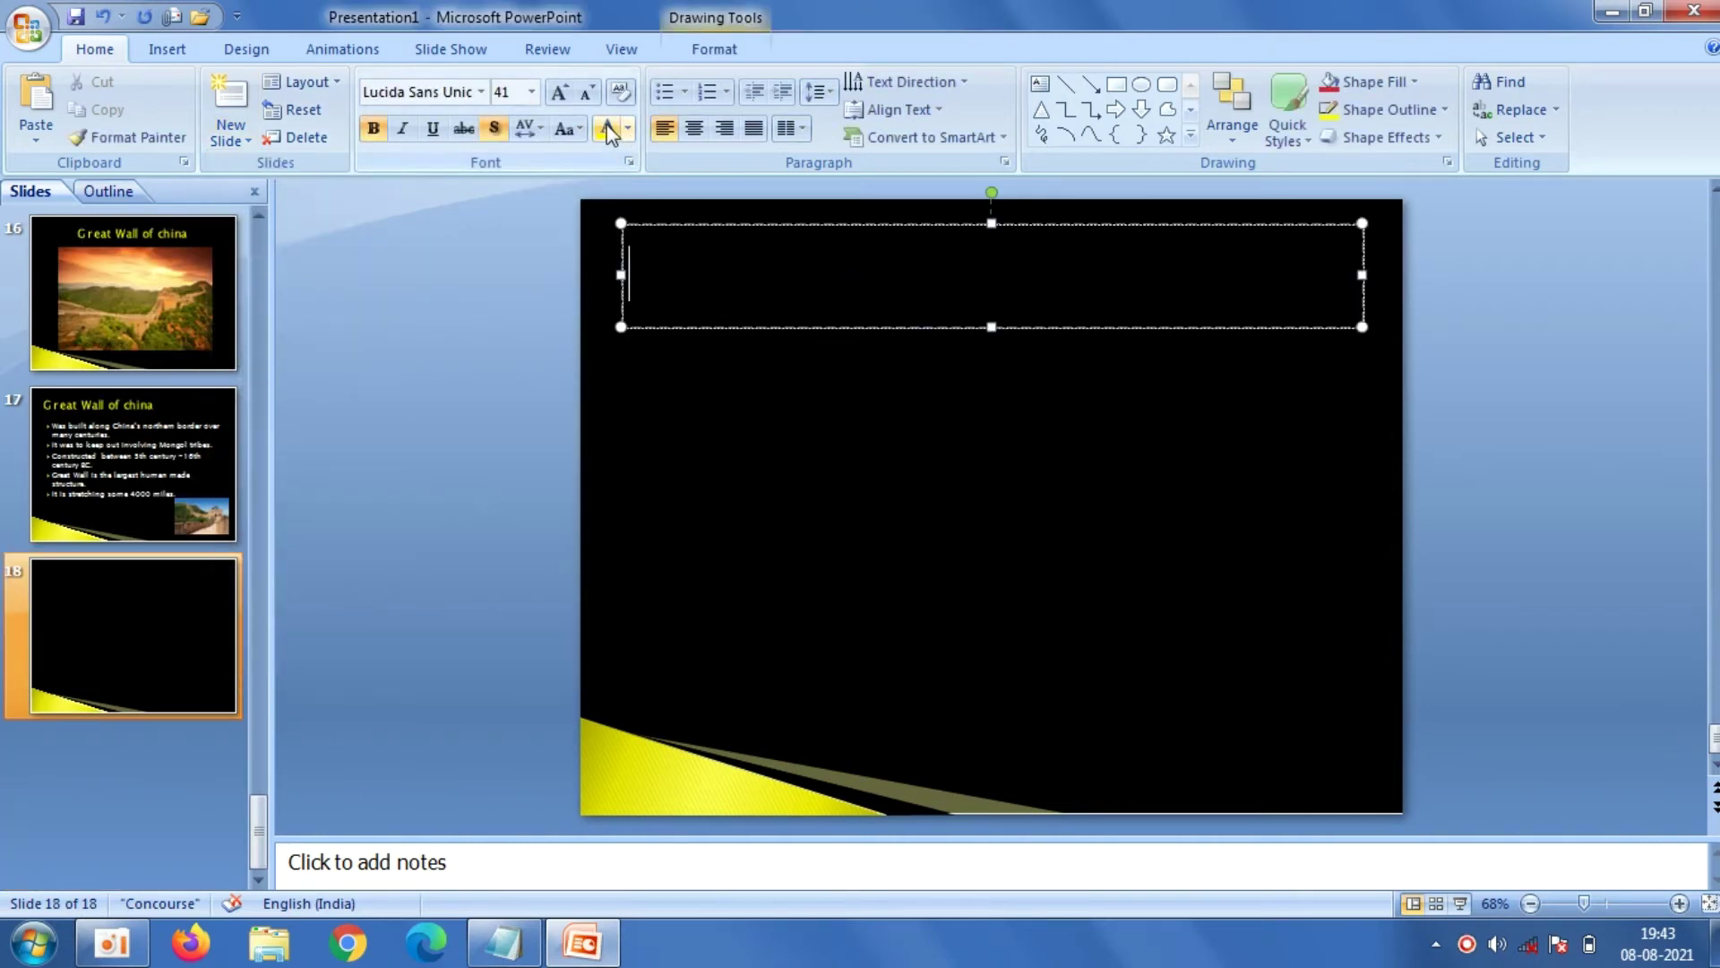
pyautogui.click(691, 130)
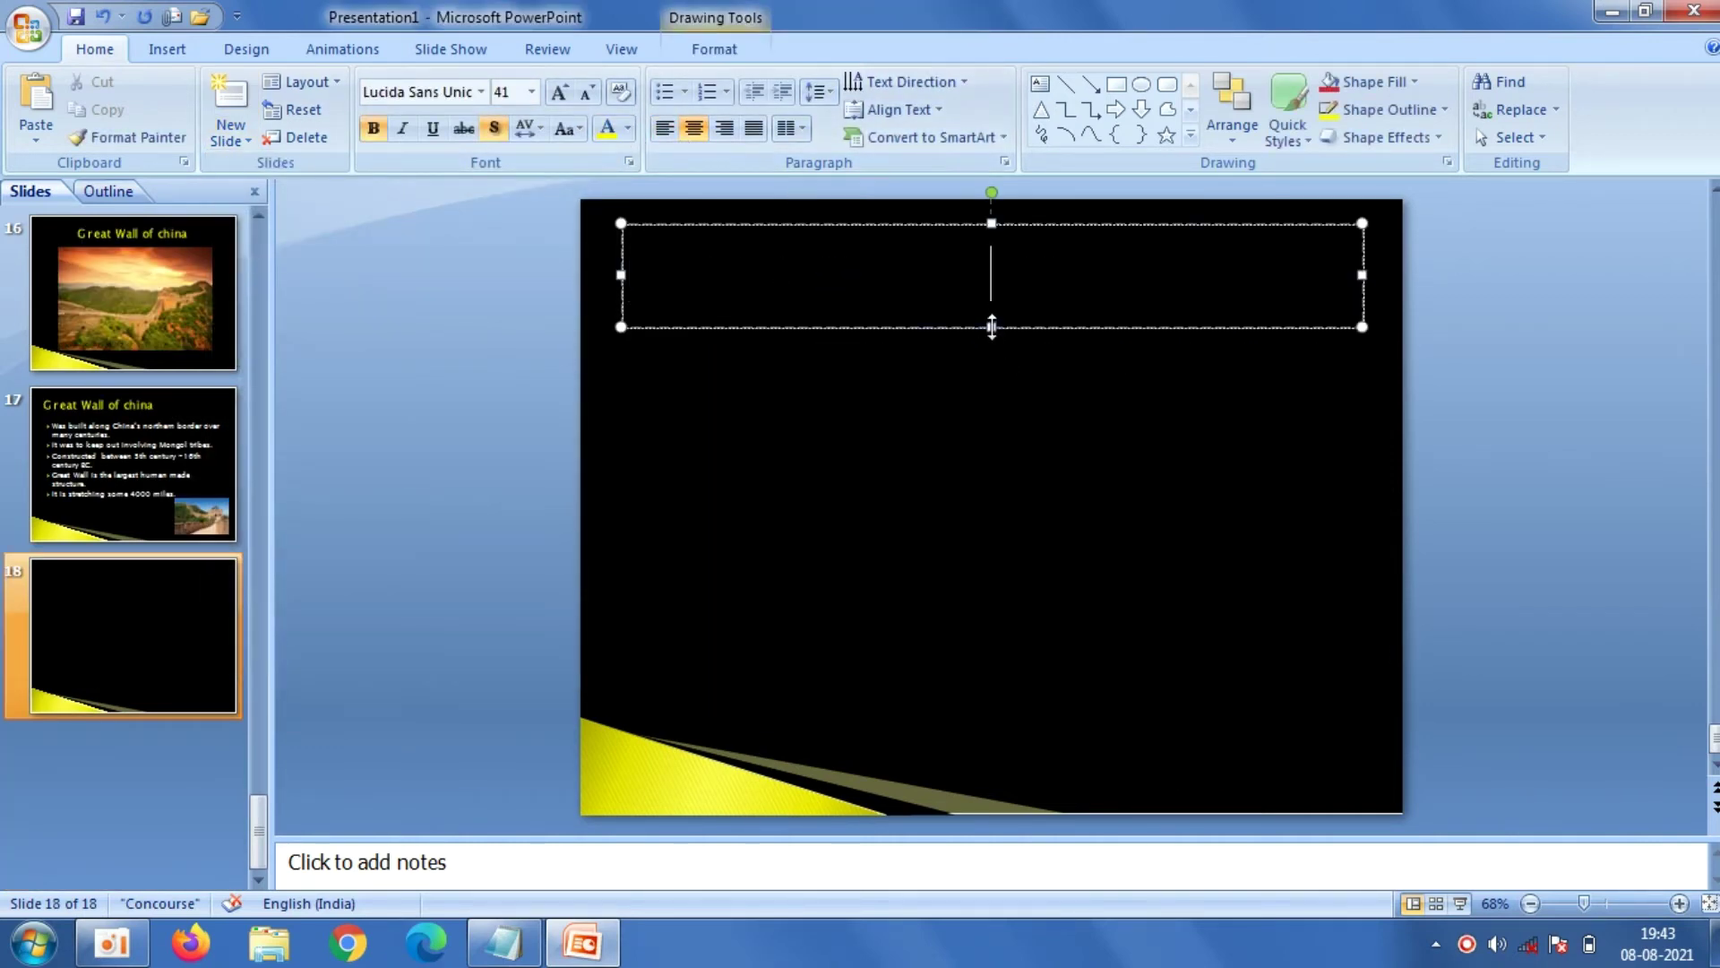
pyautogui.moveTo(992, 327); pyautogui.dragTo(991, 583)
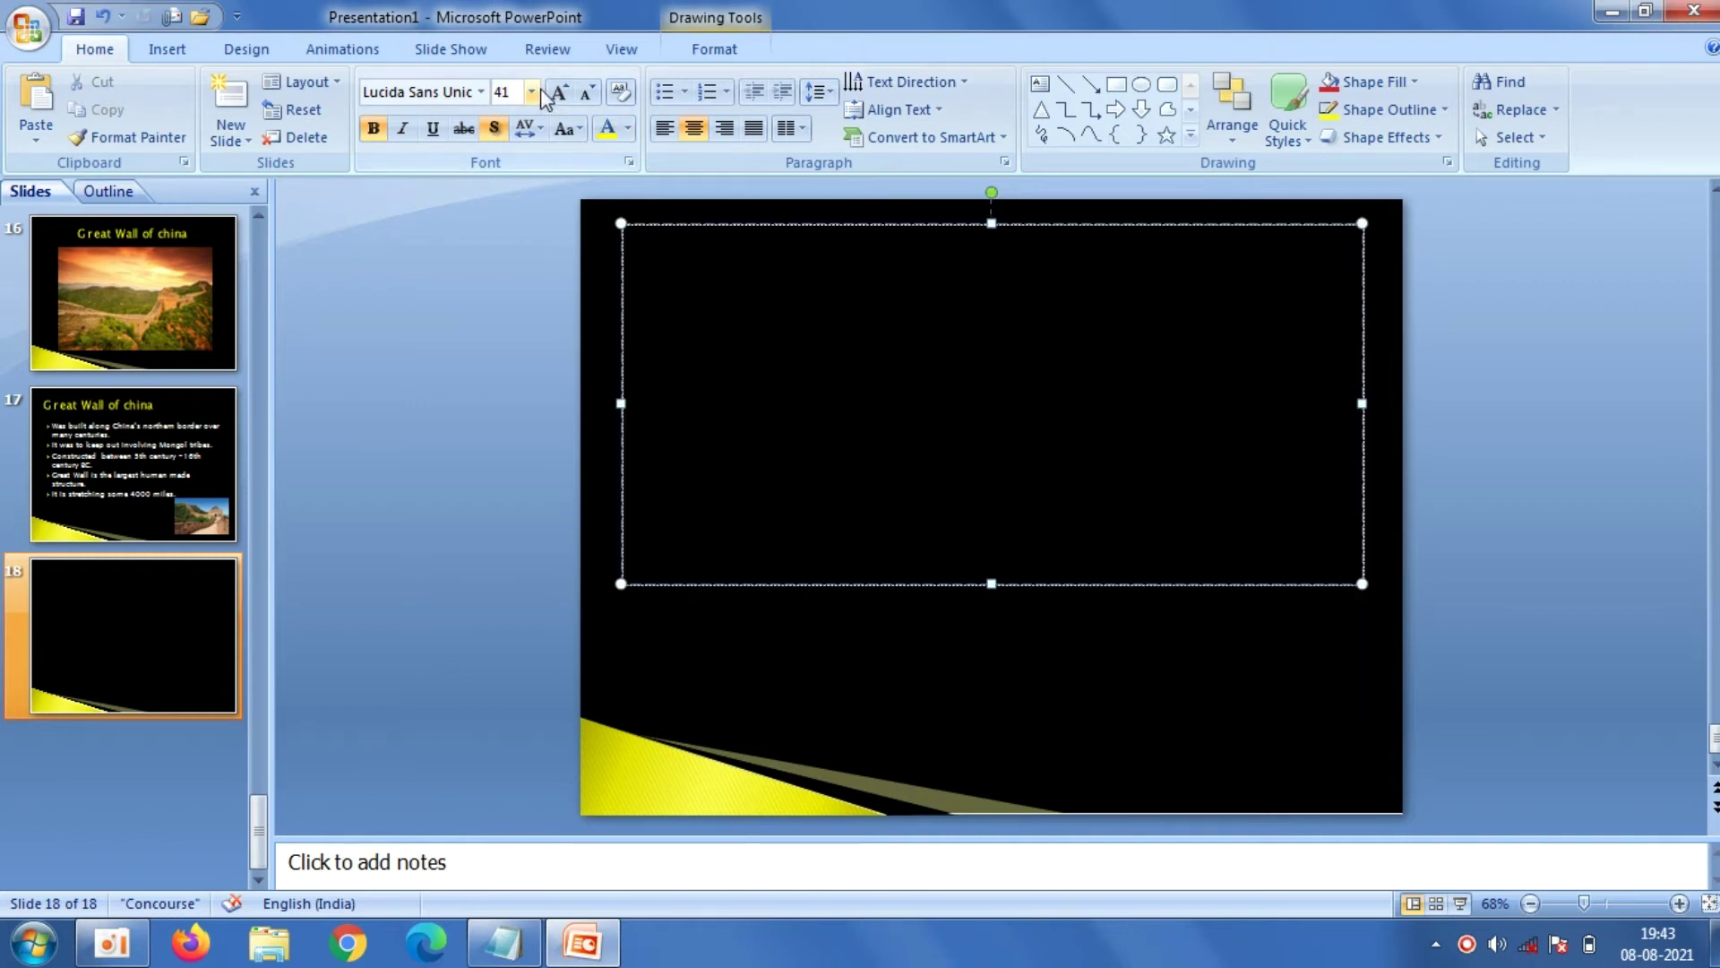
# Set the title font to Magneto at 80 point
pyautogui.click(532, 93)
pyautogui.click(506, 570)
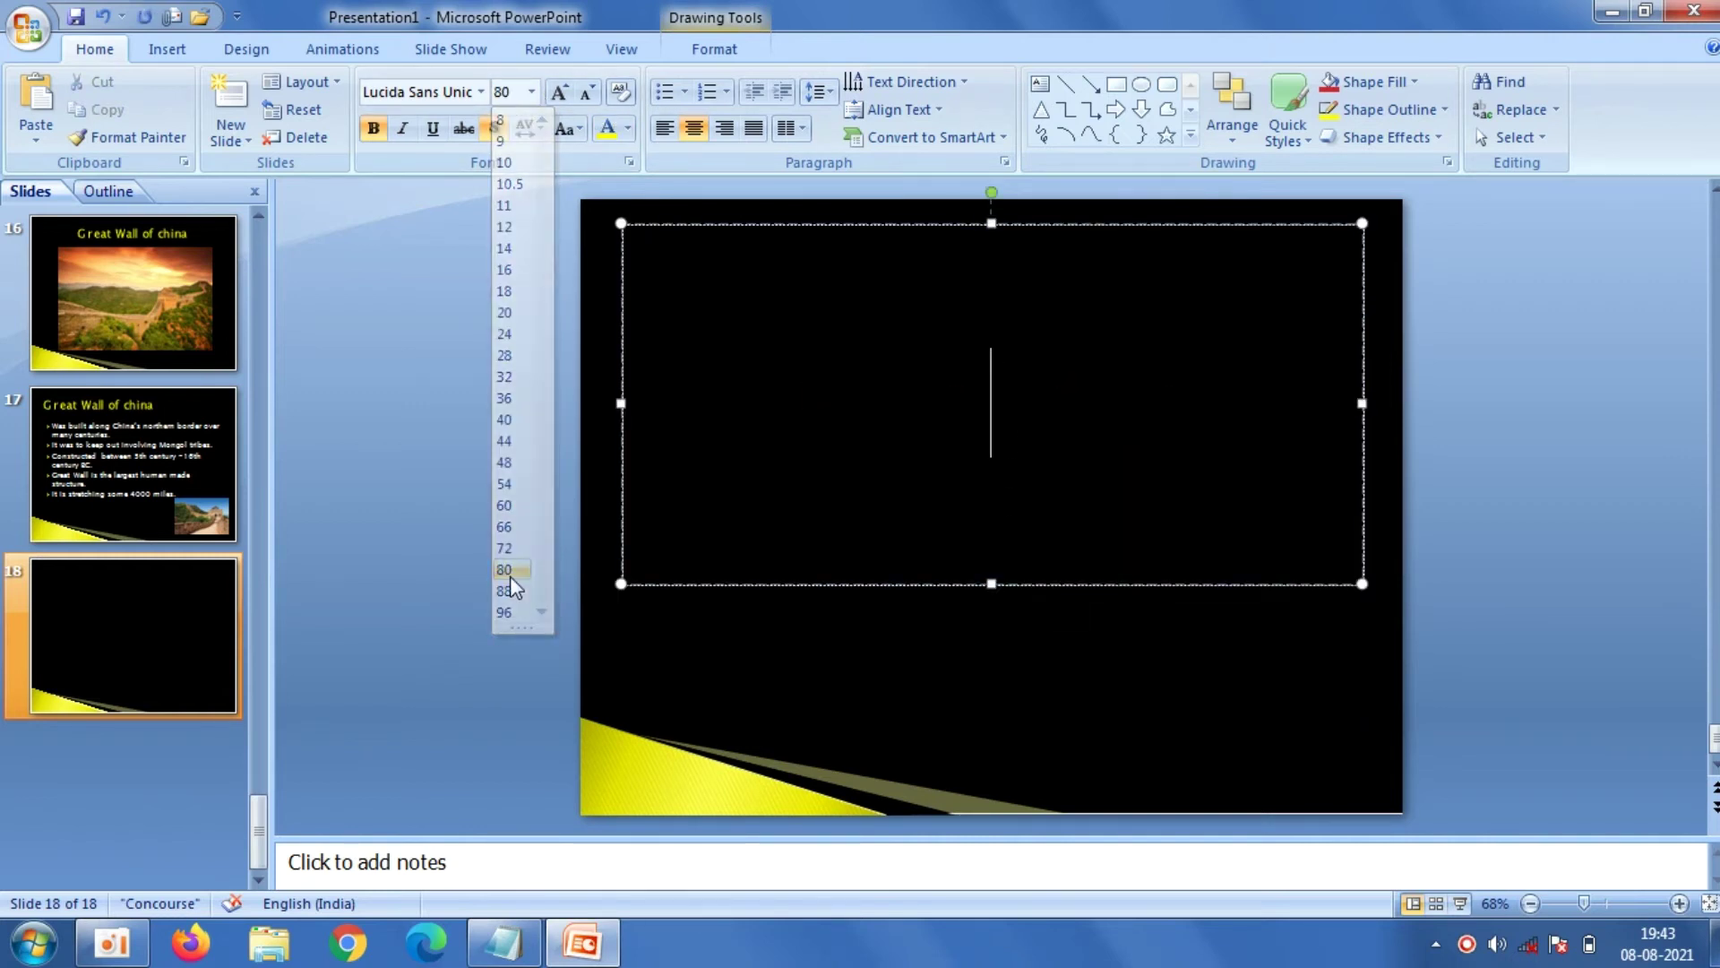
pyautogui.click(510, 577)
pyautogui.click(482, 92)
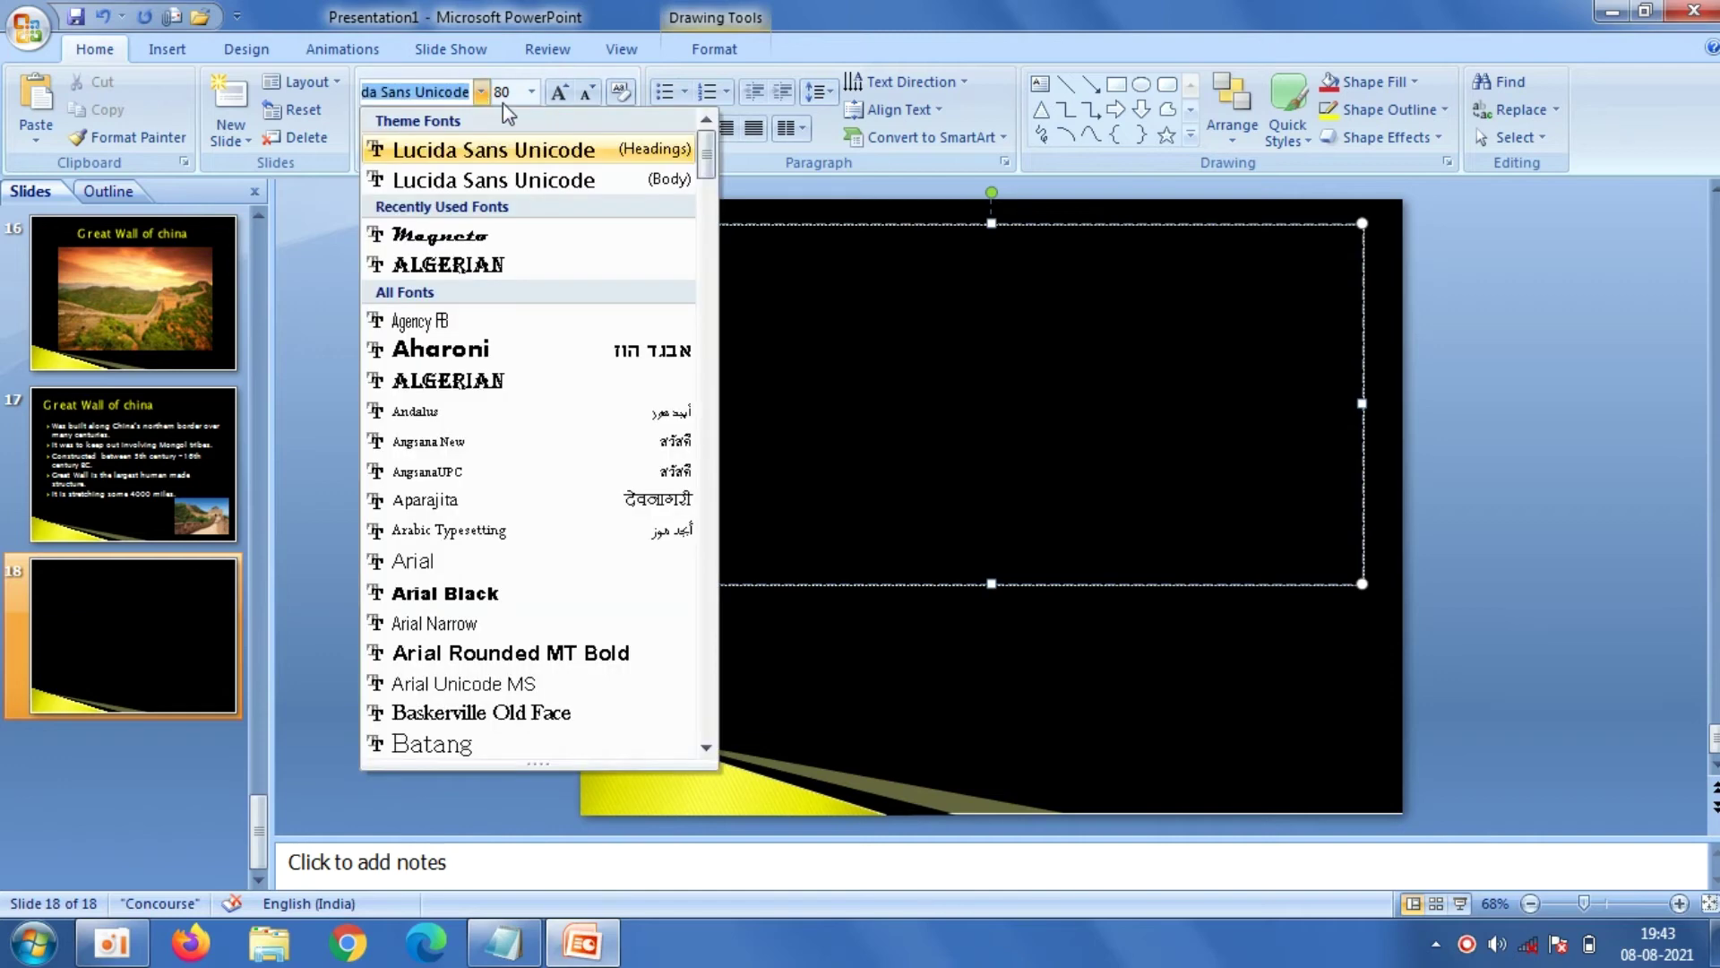
pyautogui.moveTo(706, 170); pyautogui.dragTo(705, 517)
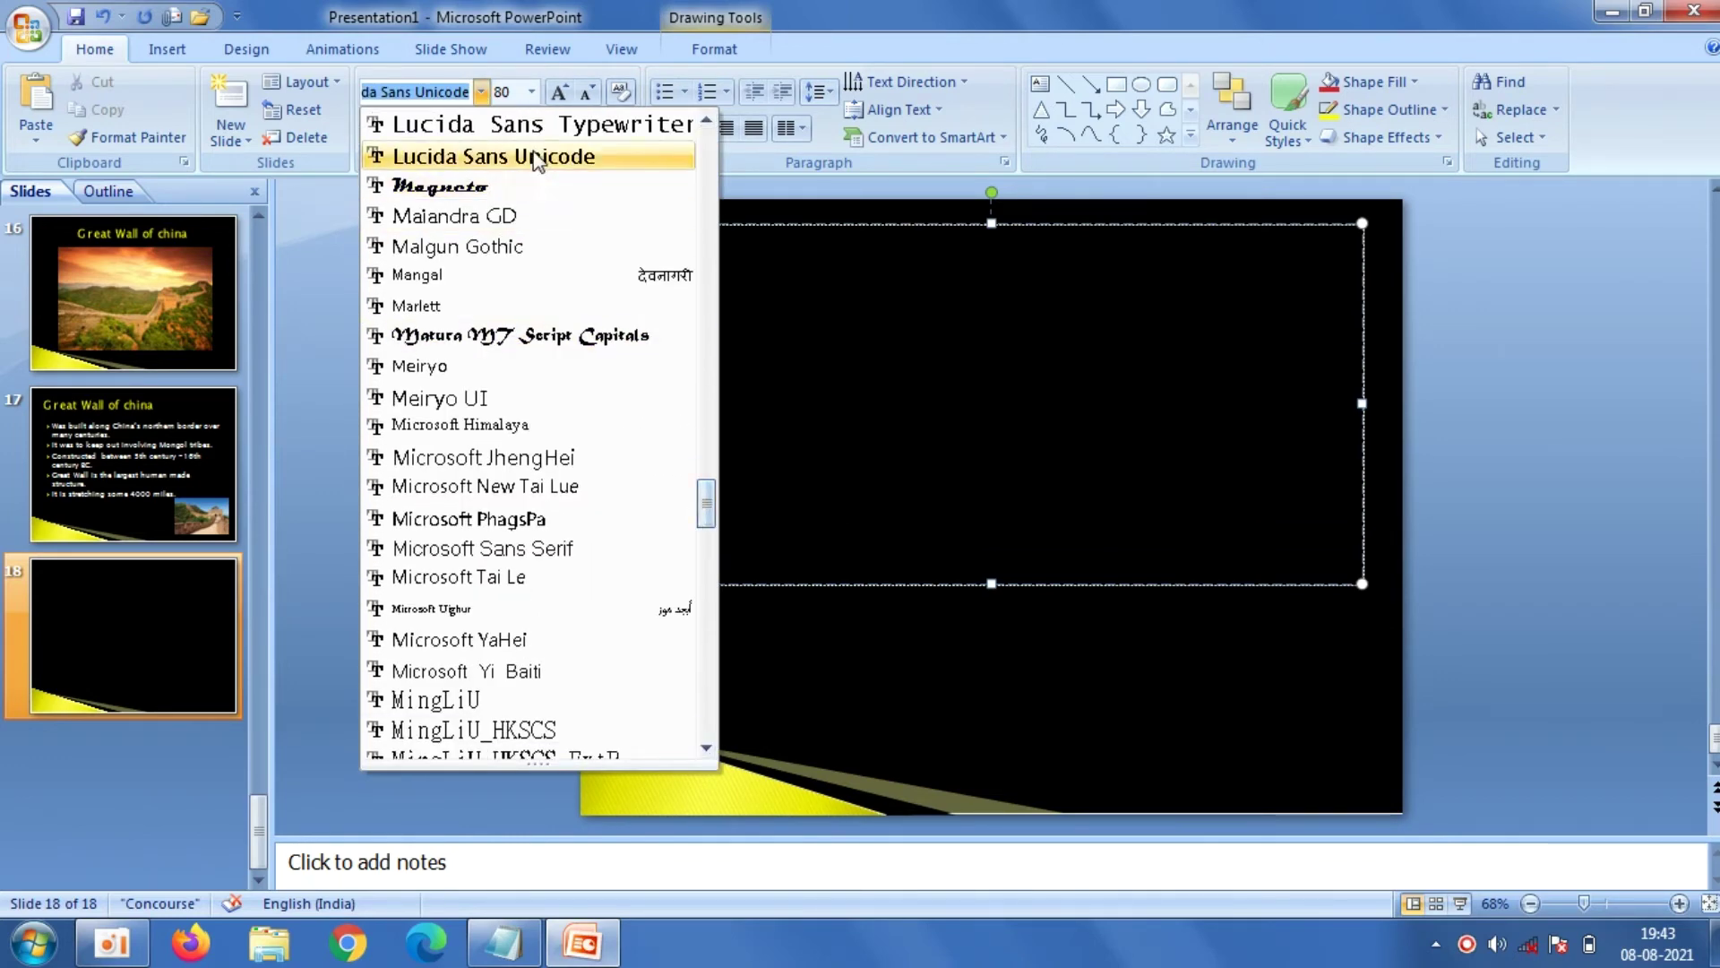
pyautogui.click(537, 186)
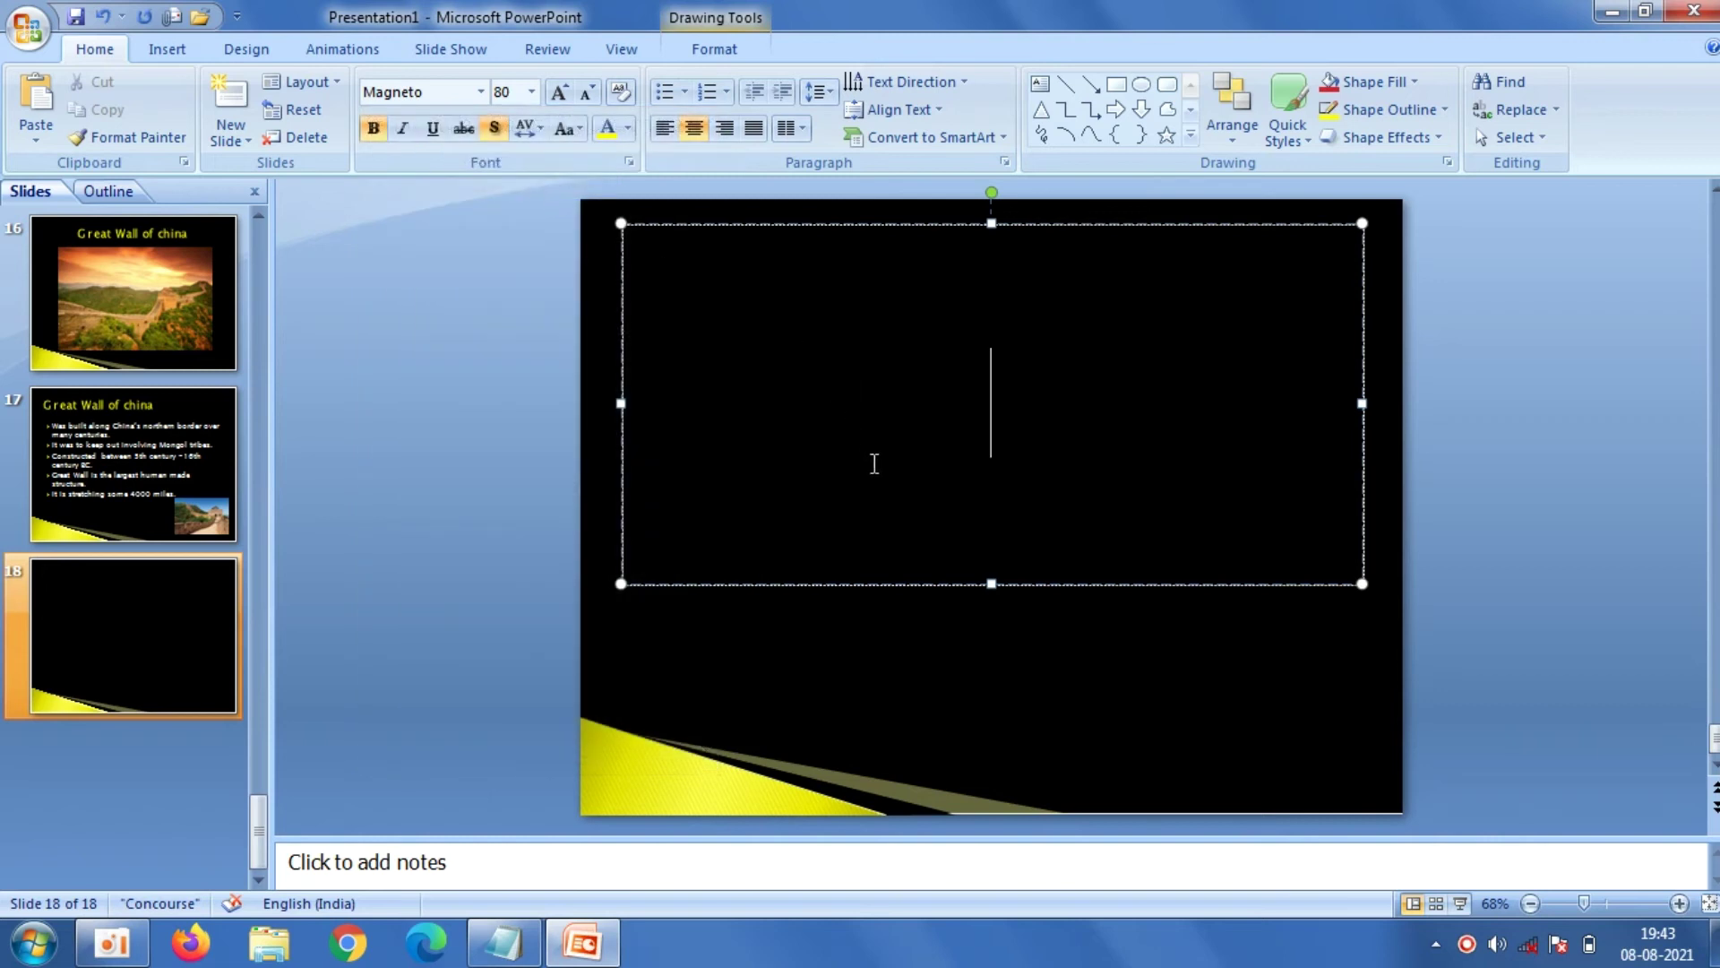
# Type 'THANK' and 'YOU' on two lines in the title
pyautogui.write('THAN')
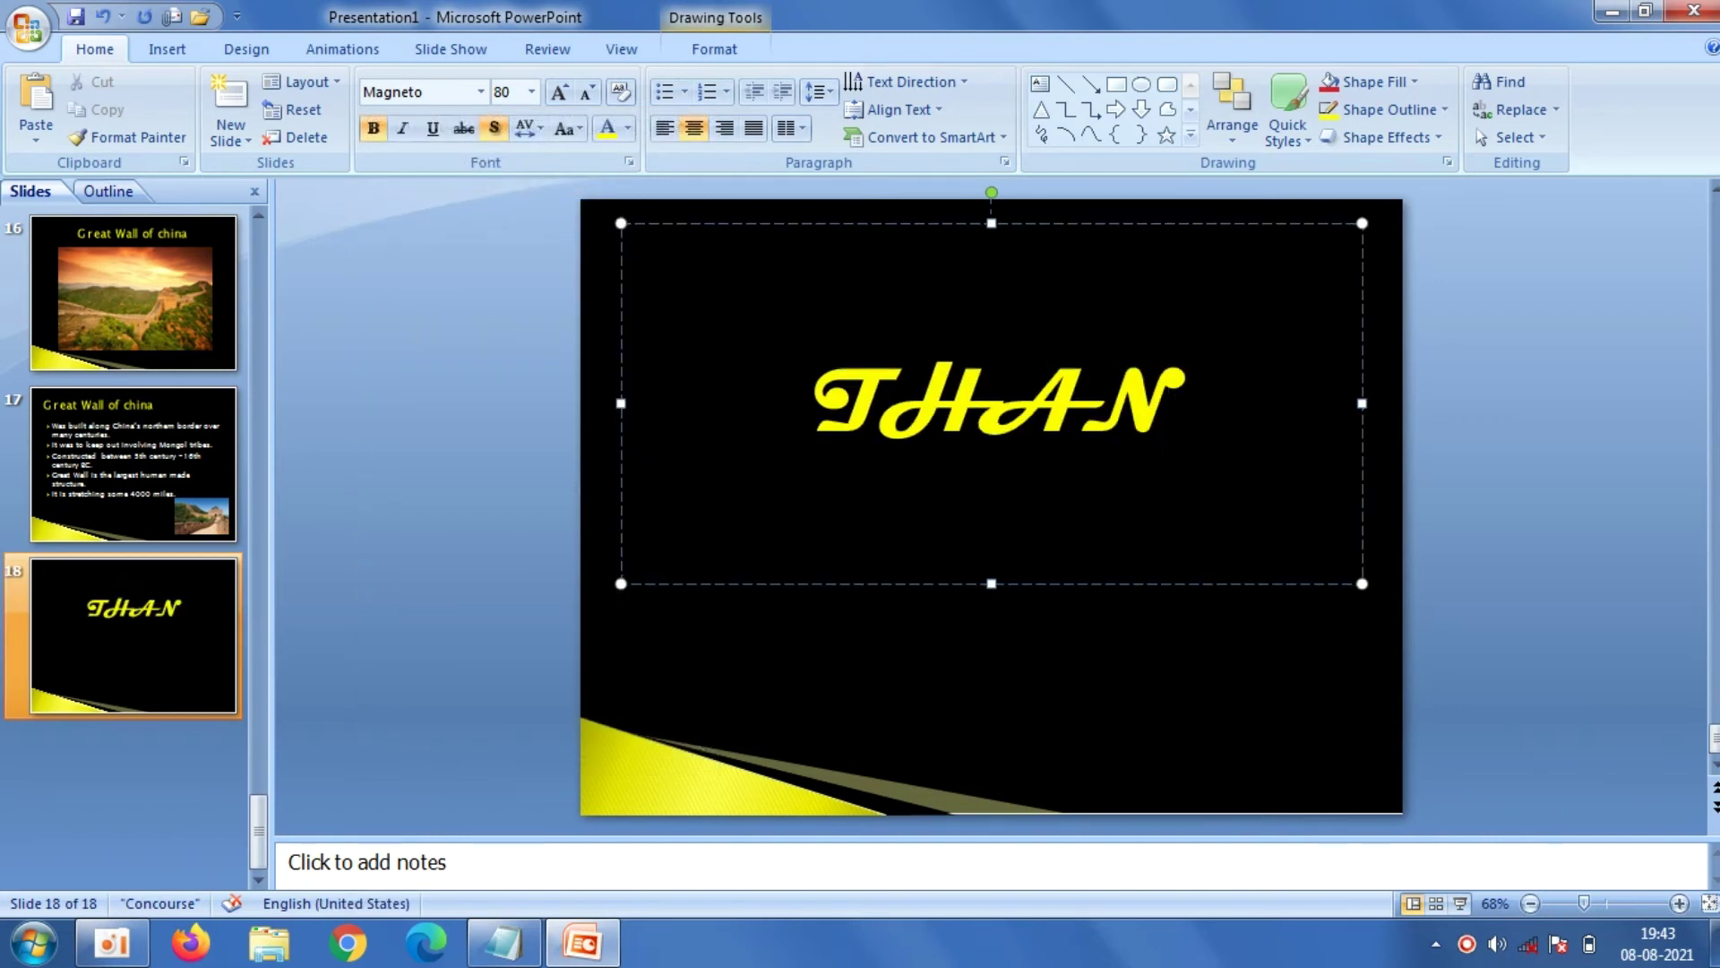
pyautogui.write('K')
pyautogui.press('Return')
pyautogui.write('YOU')
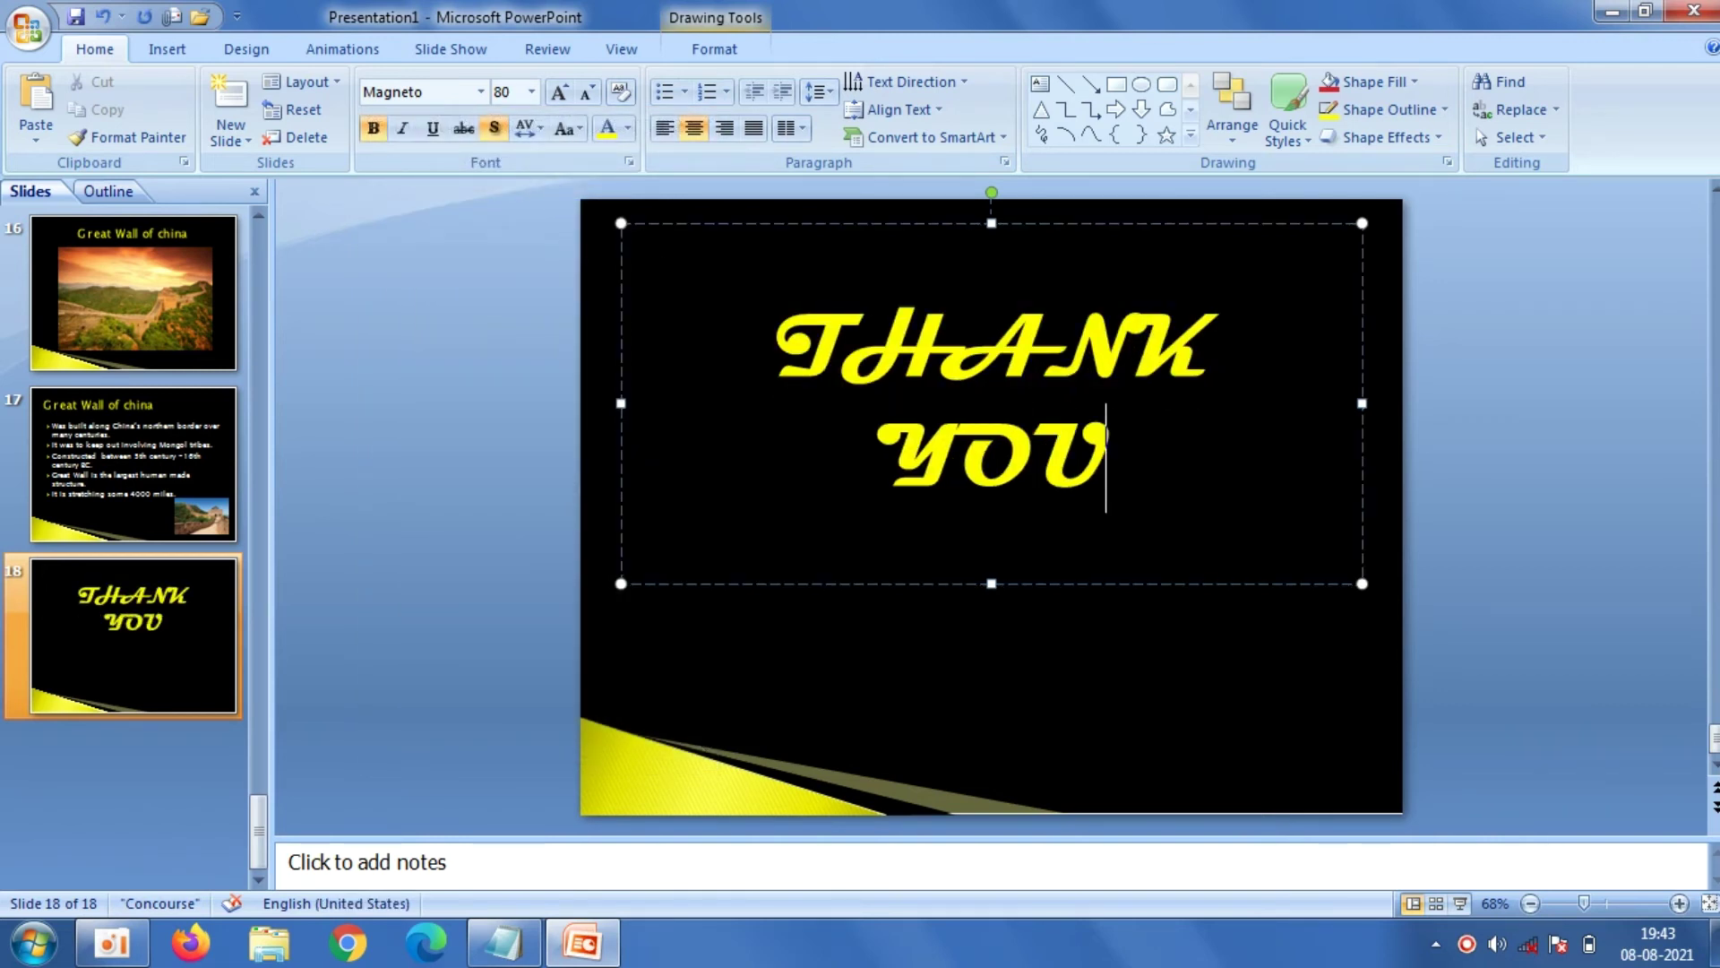
pyautogui.click(1512, 449)
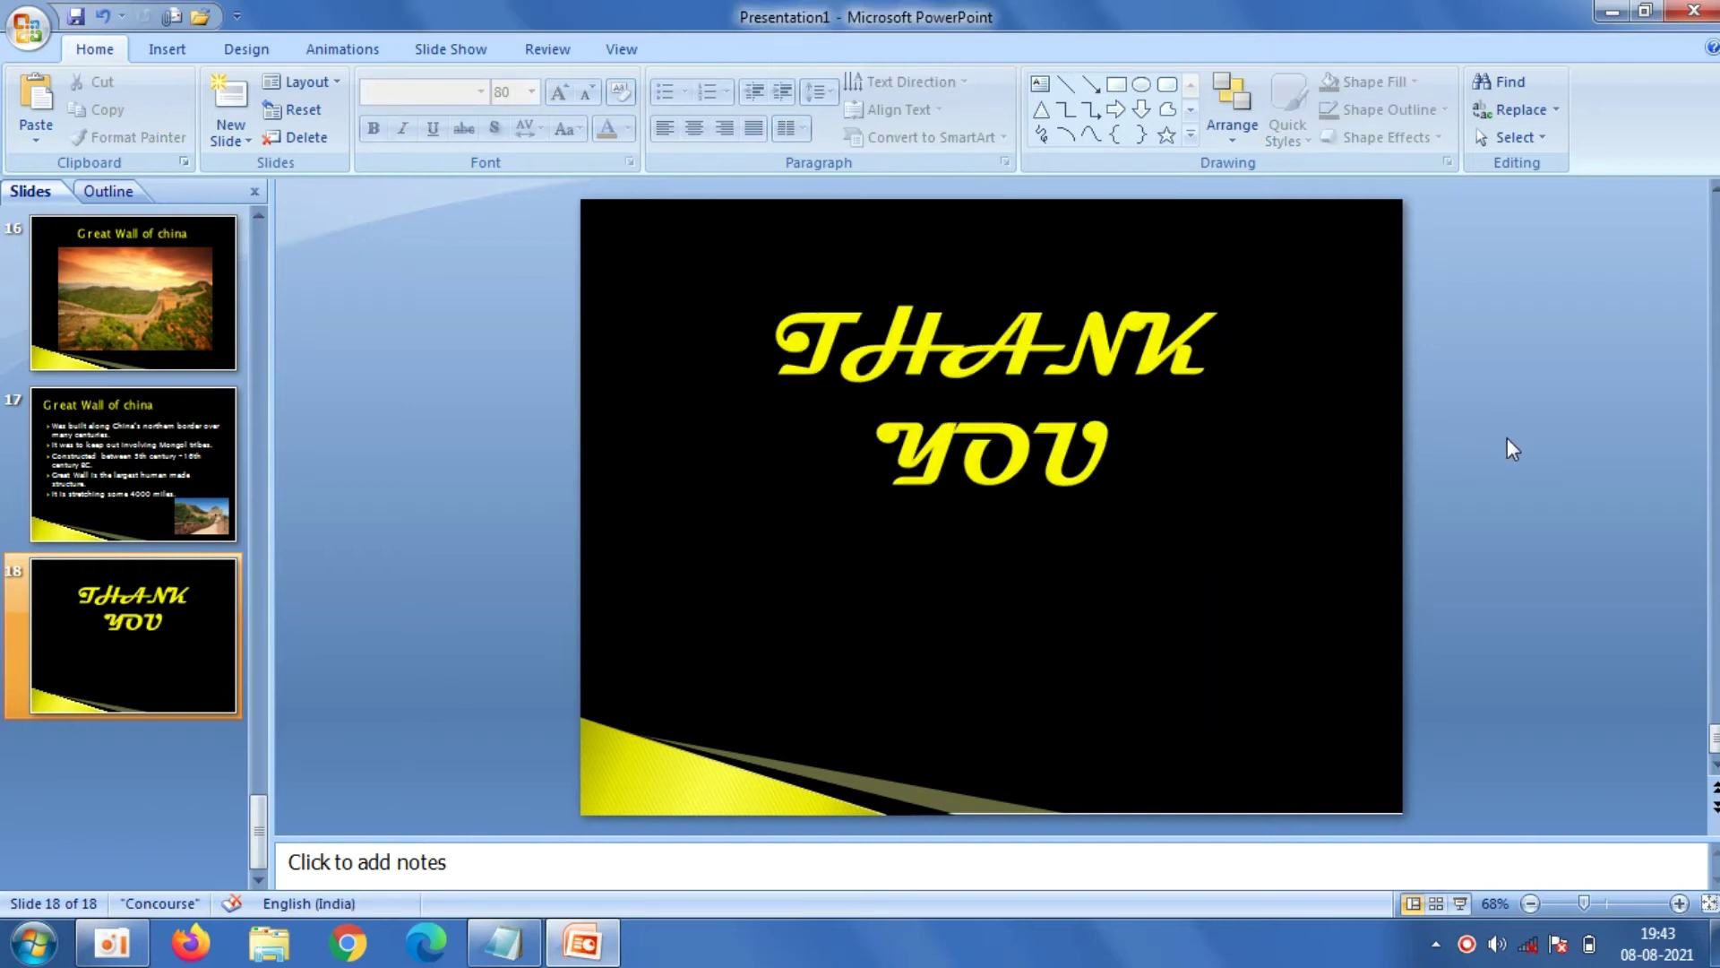
# Give the THANK YOU title a Wheel entrance effect via Custom Animation
pyautogui.click(1201, 423)
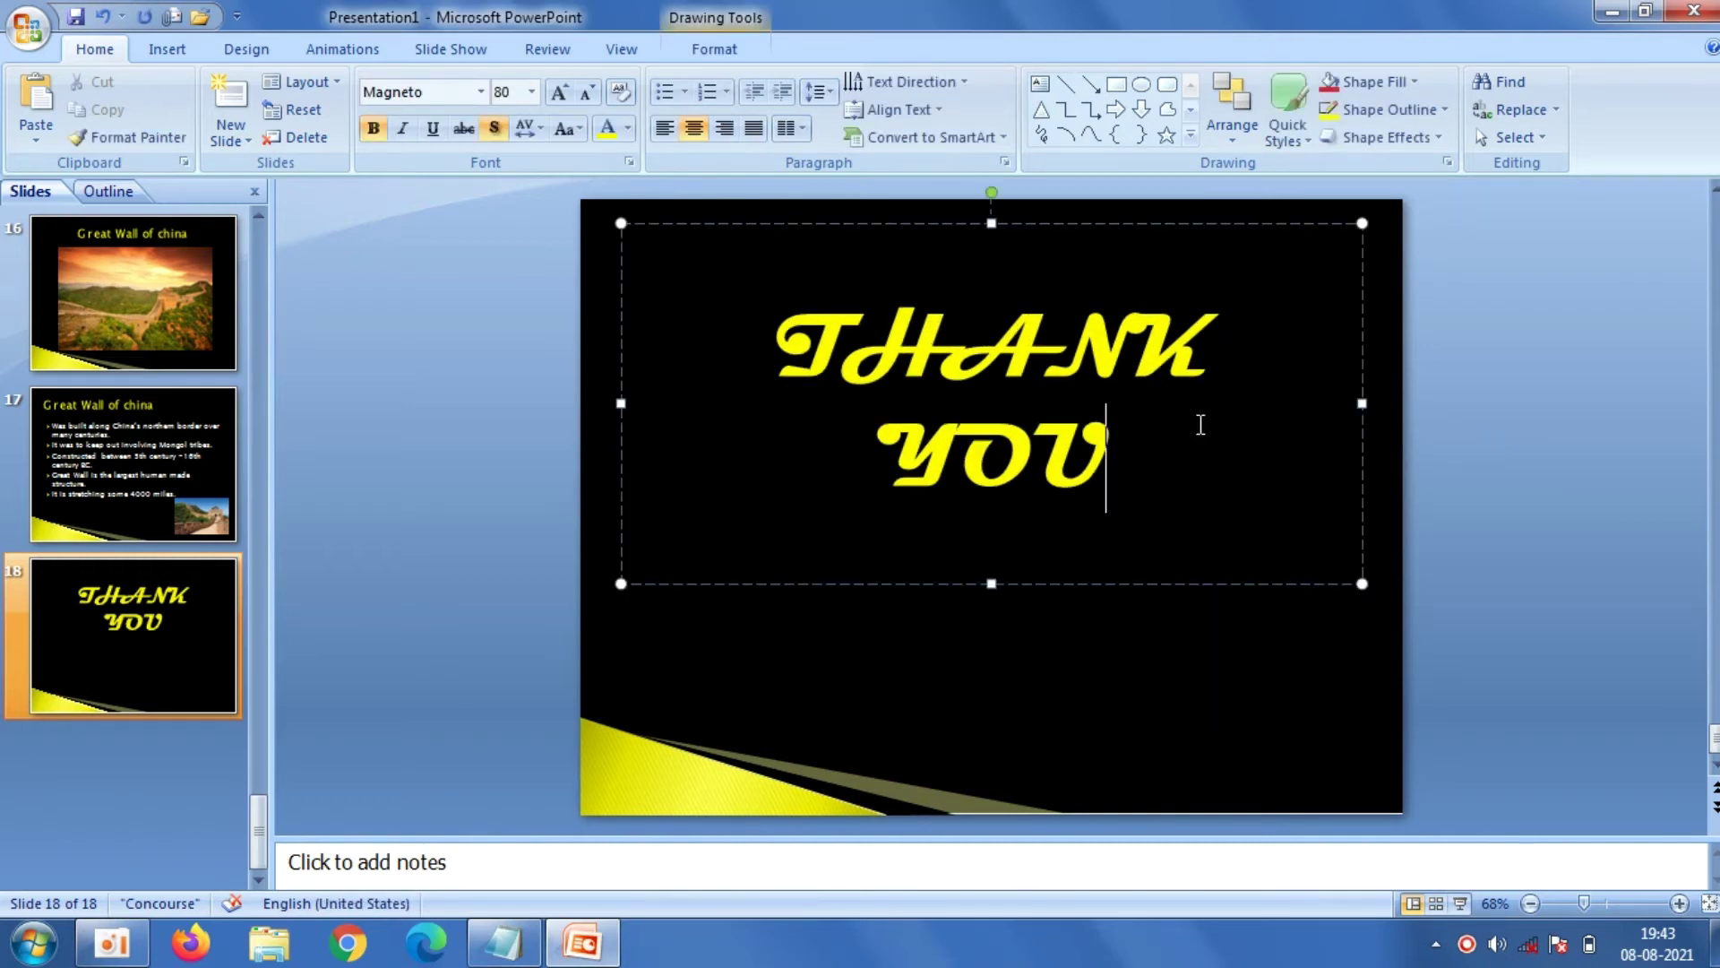
pyautogui.moveTo(1200, 424); pyautogui.dragTo(777, 315)
pyautogui.click(343, 50)
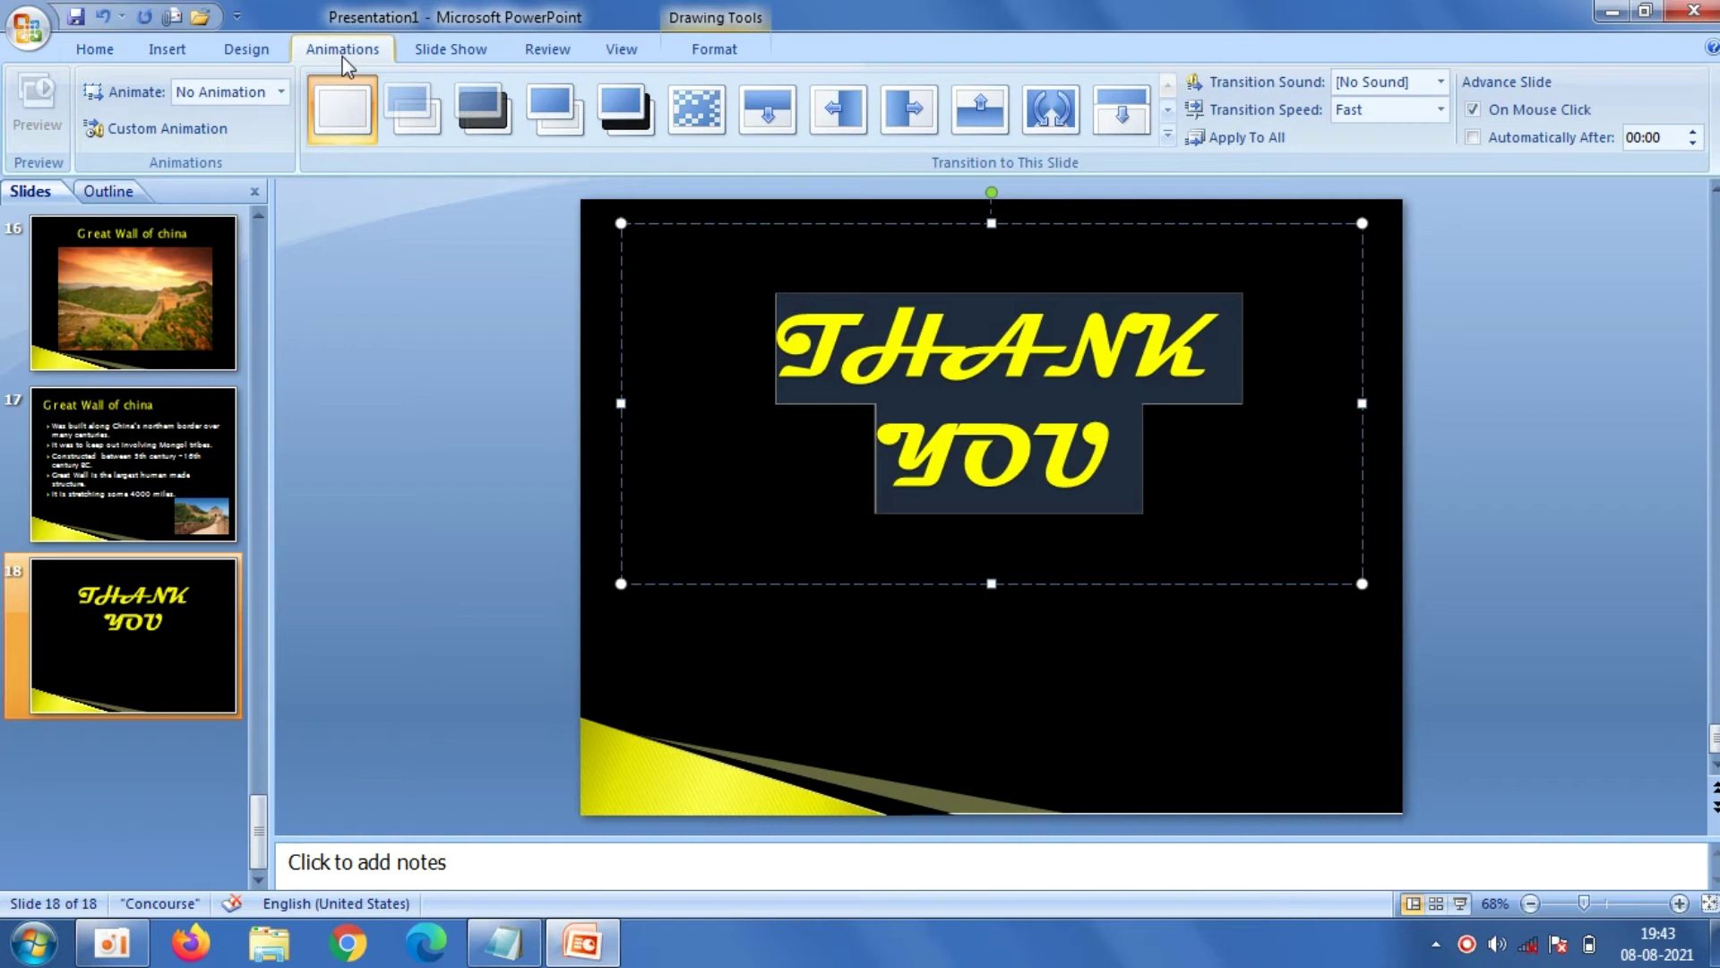
pyautogui.click(195, 130)
pyautogui.click(1478, 231)
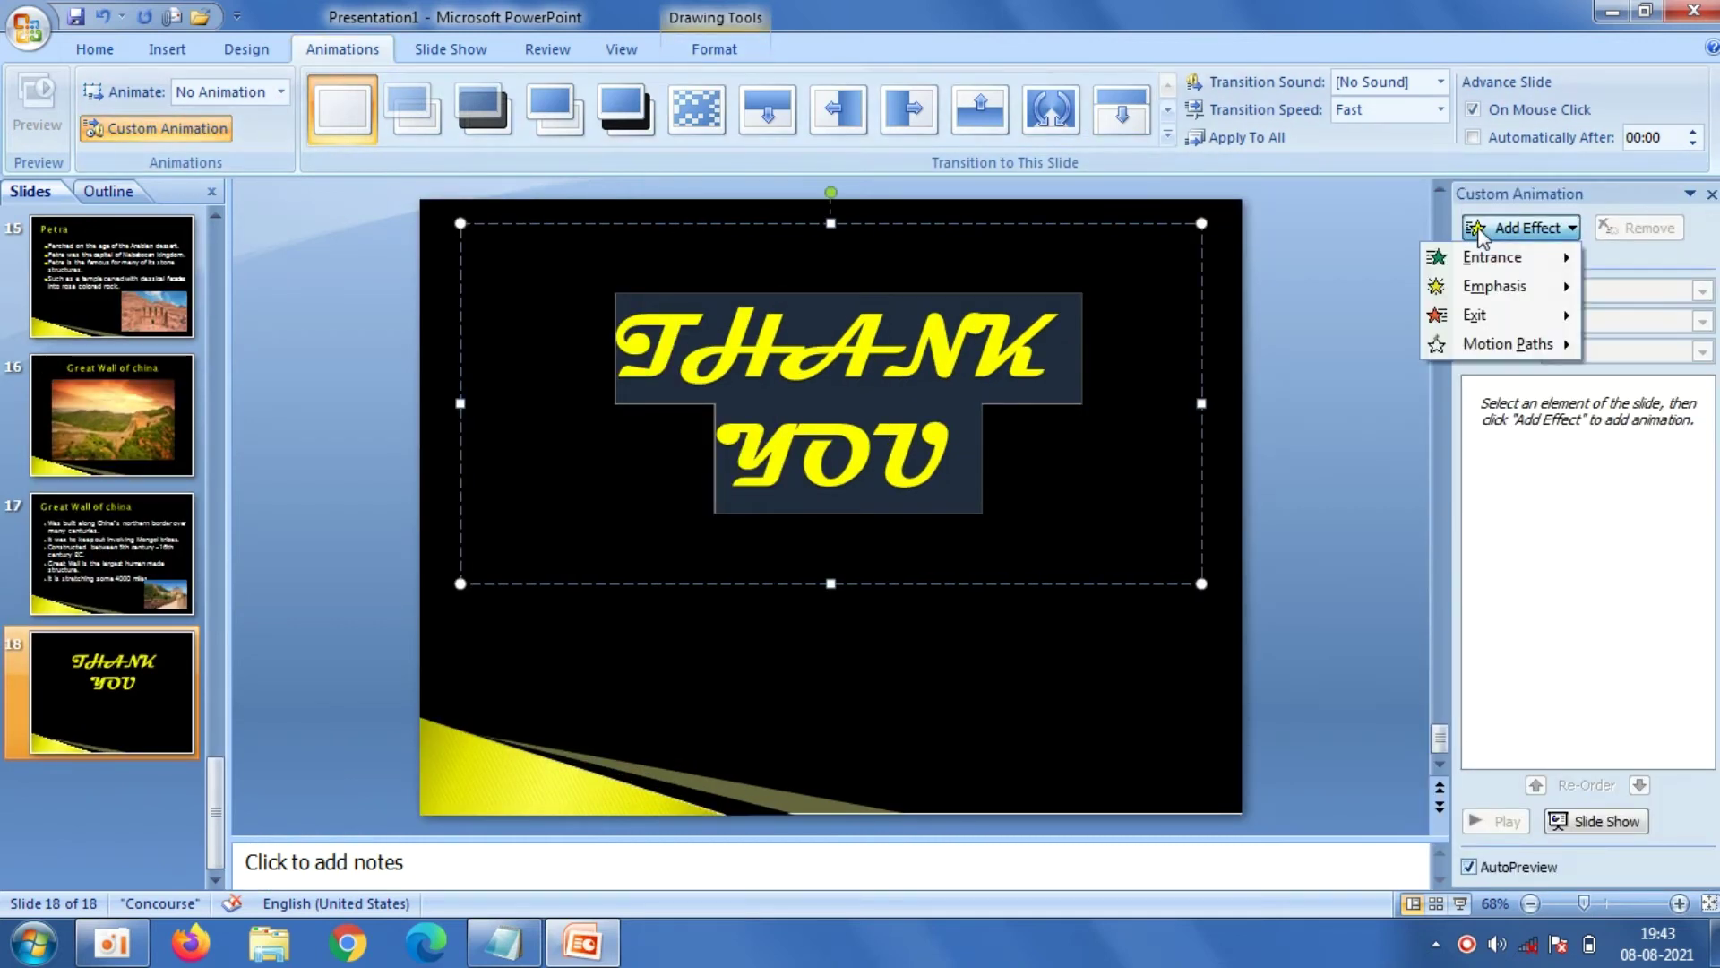
pyautogui.moveTo(1492, 256)
pyautogui.click(1337, 463)
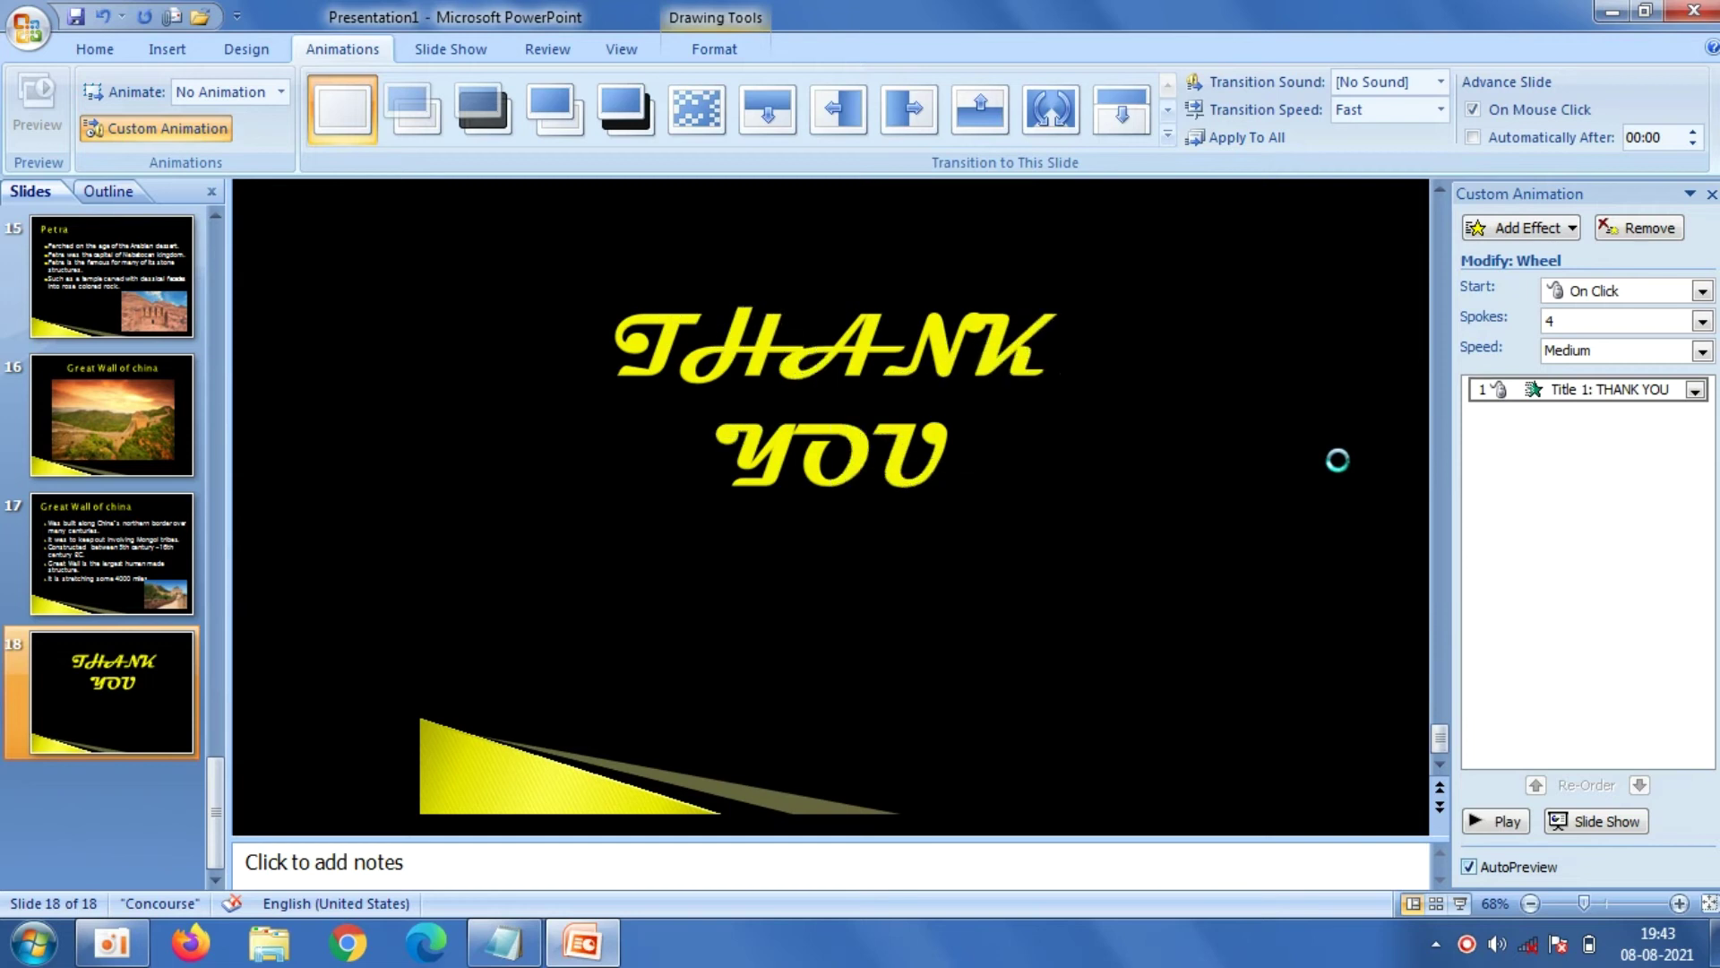
# Set the Wheel effect to Very Slow speed, 8 spokes, starting After Previous
pyautogui.click(1702, 352)
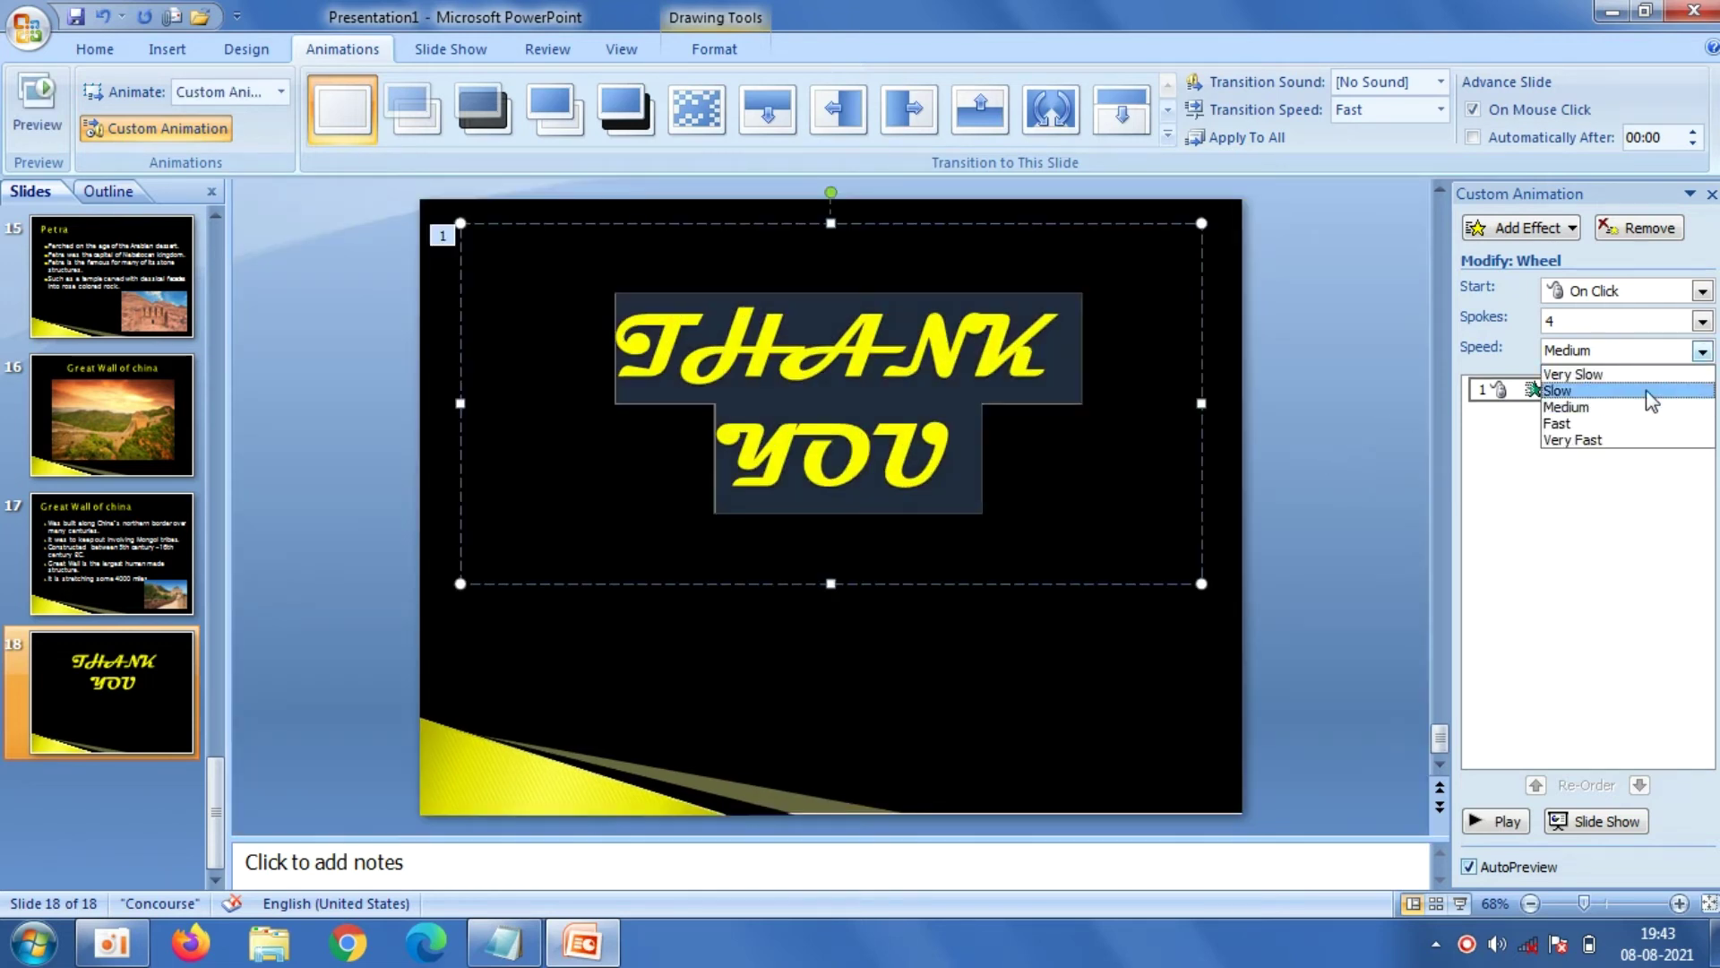
pyautogui.click(1653, 372)
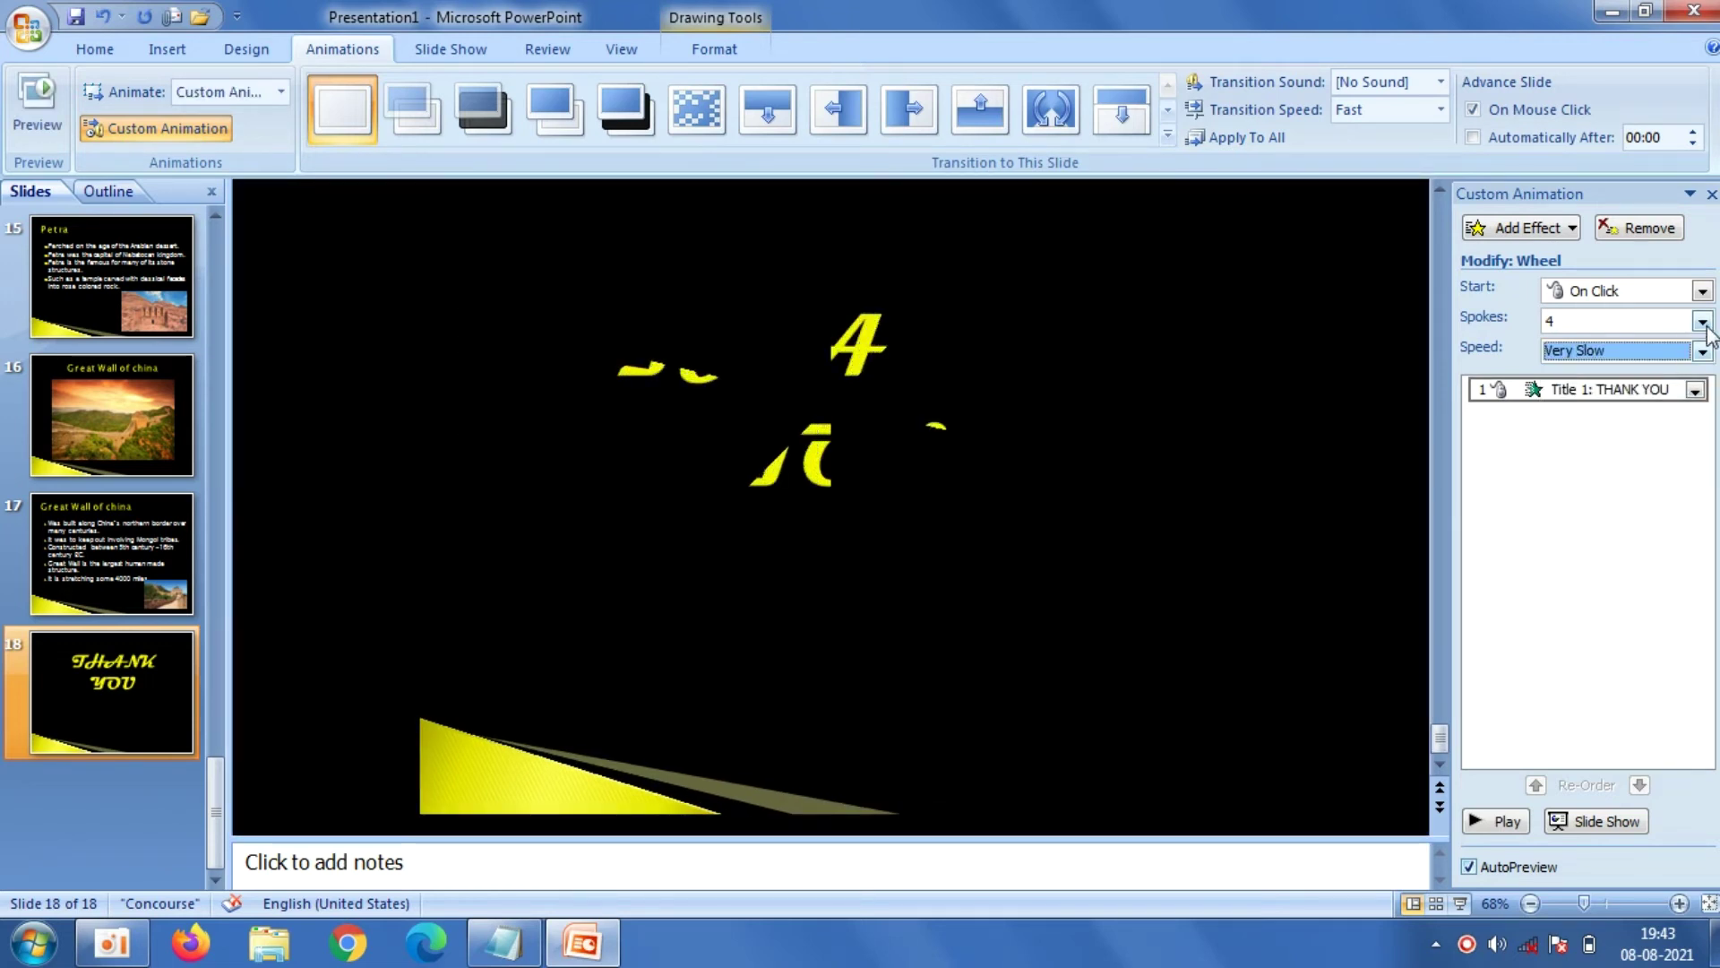
pyautogui.click(1701, 321)
pyautogui.click(1593, 476)
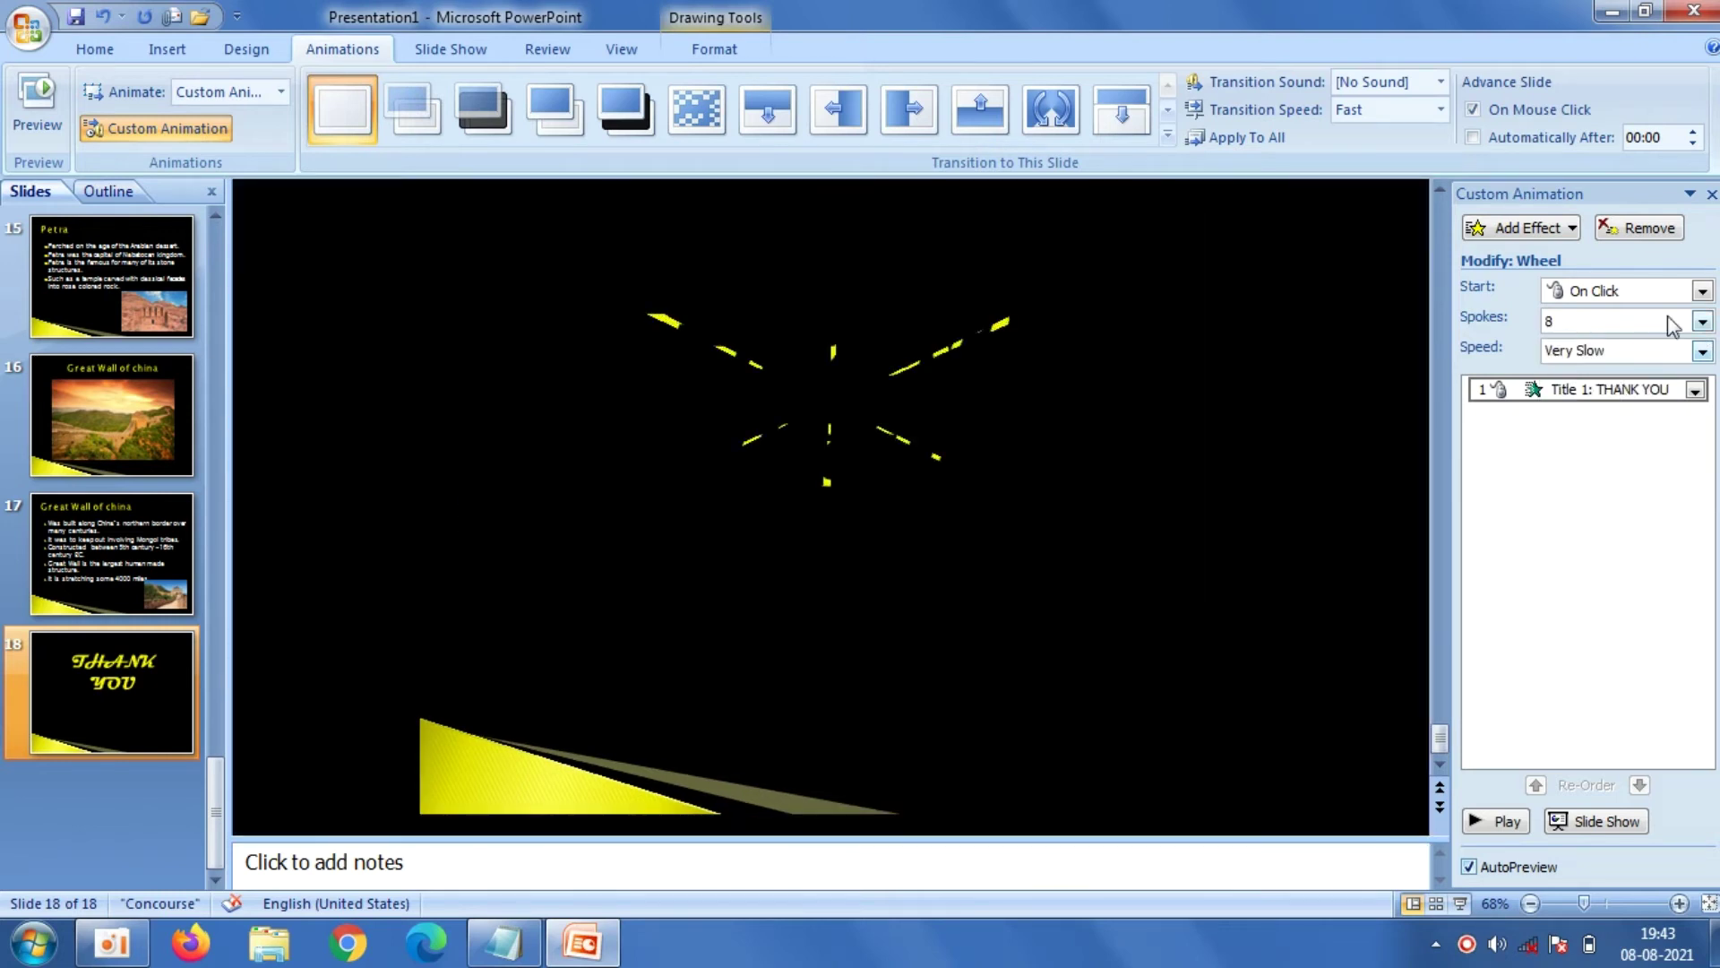
pyautogui.click(1702, 291)
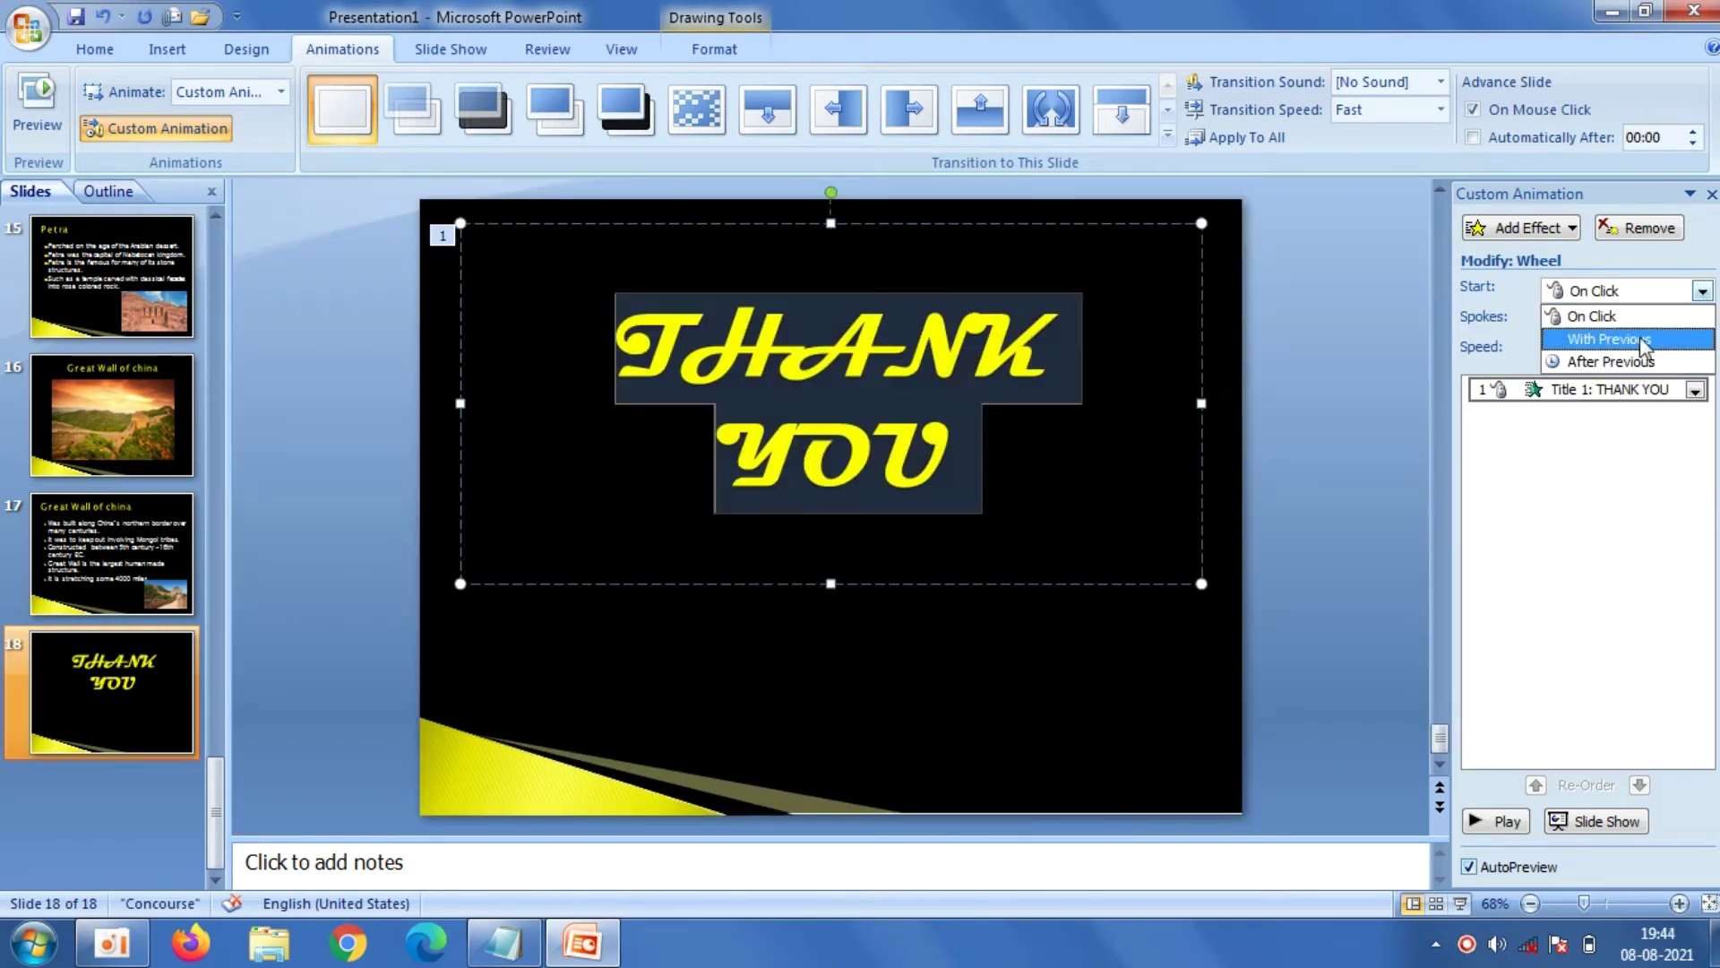
pyautogui.click(1631, 361)
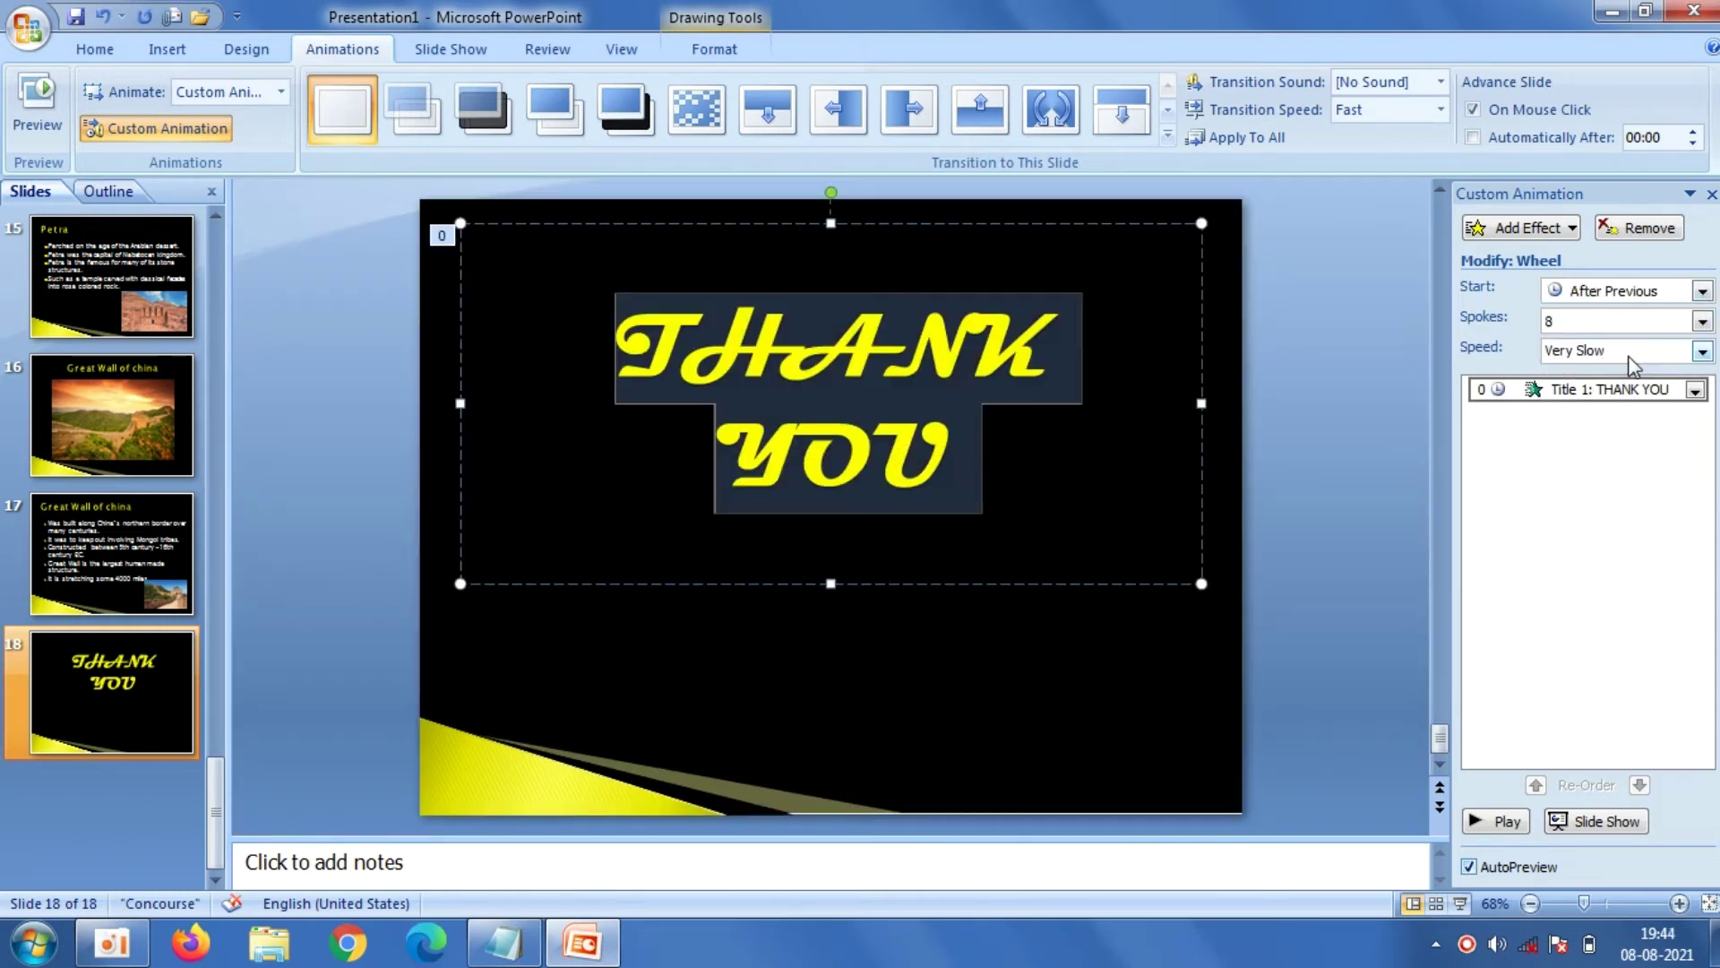
pyautogui.click(1346, 379)
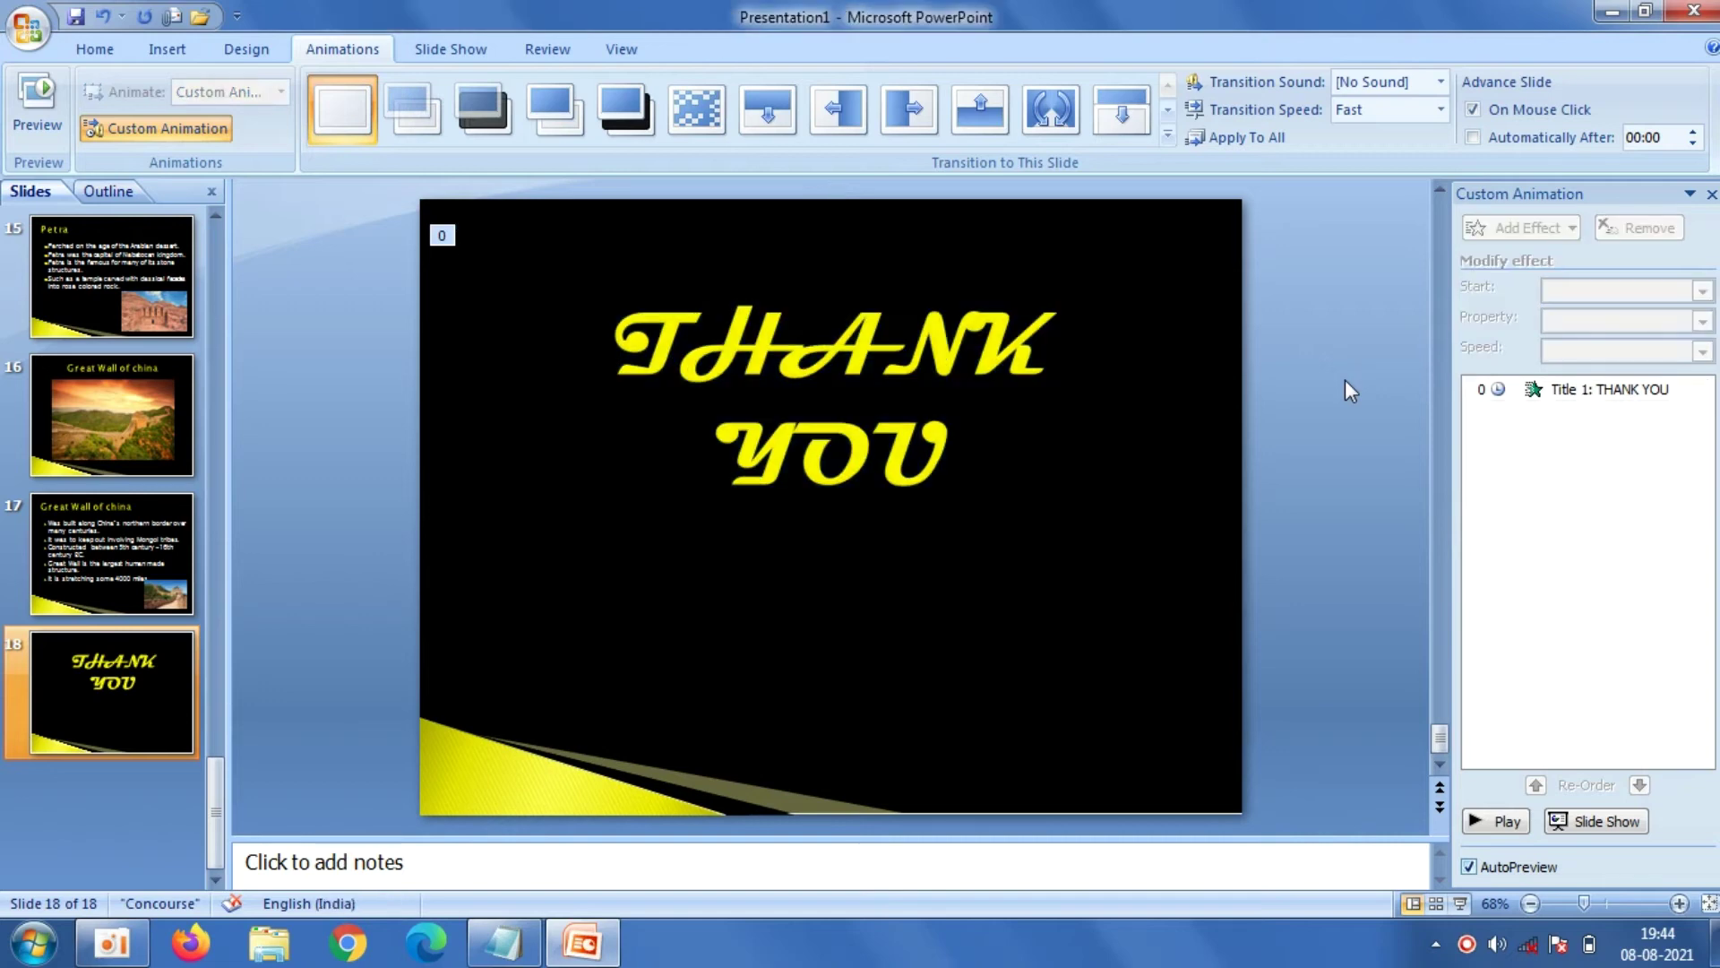
# Apply the 8-spoke wheel transition to slide 18, replacing a briefly tried plus wipe
pyautogui.click(1168, 138)
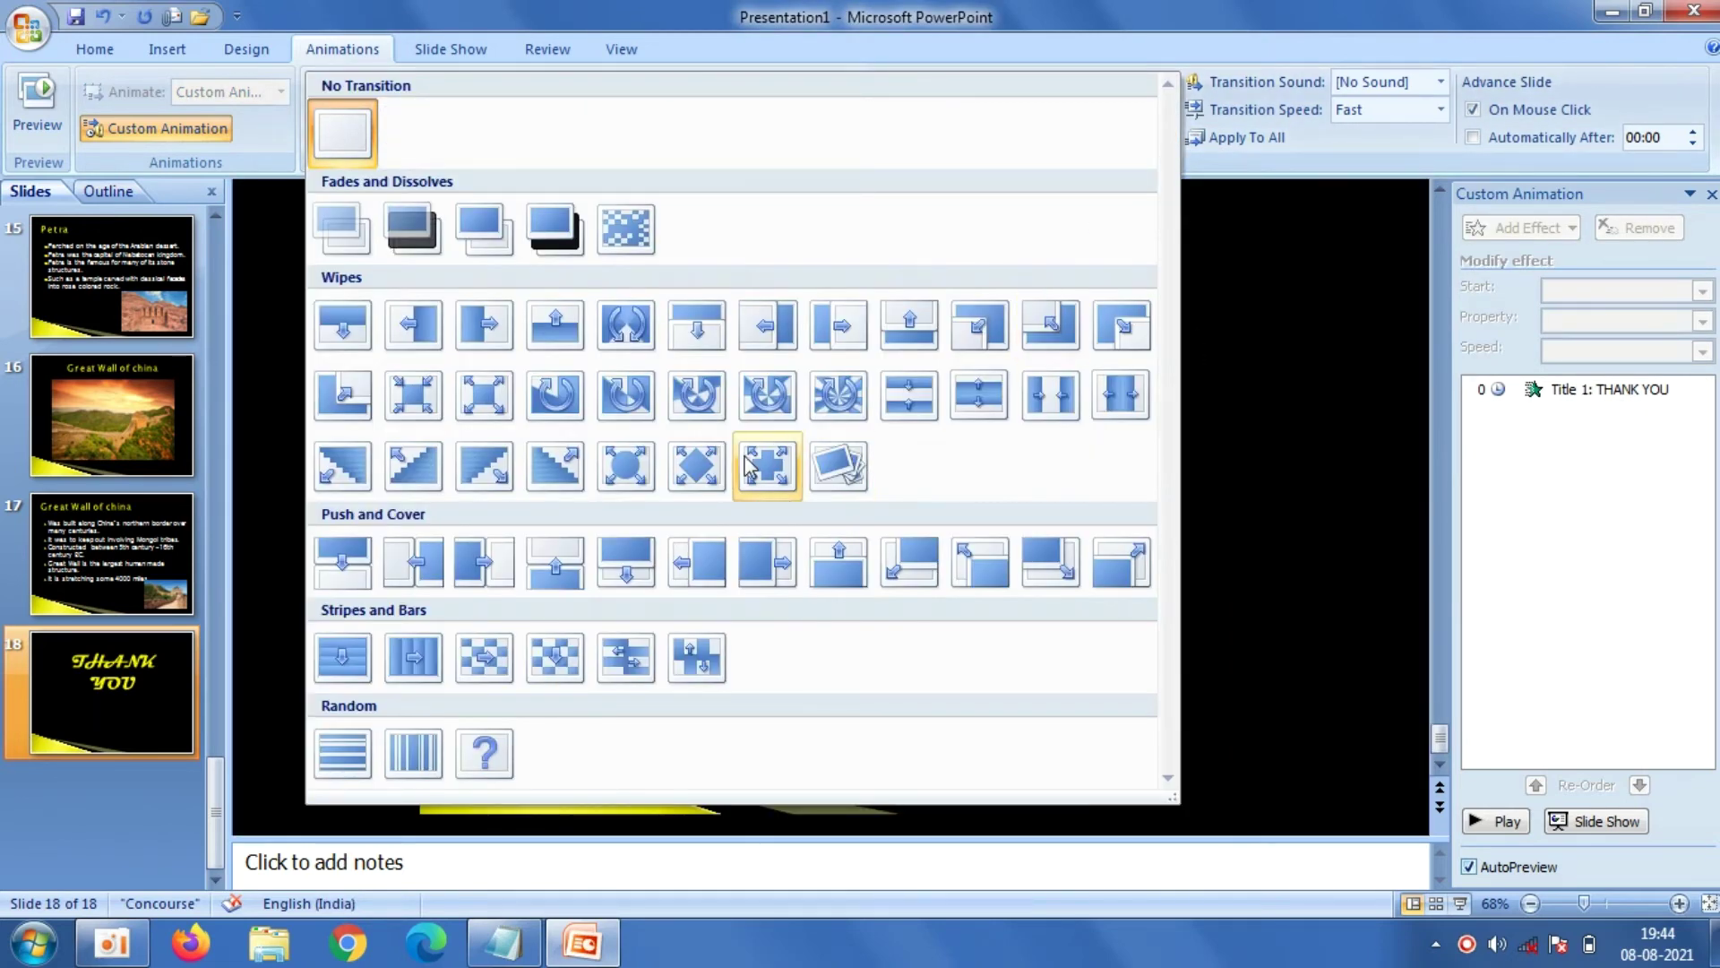
pyautogui.click(748, 456)
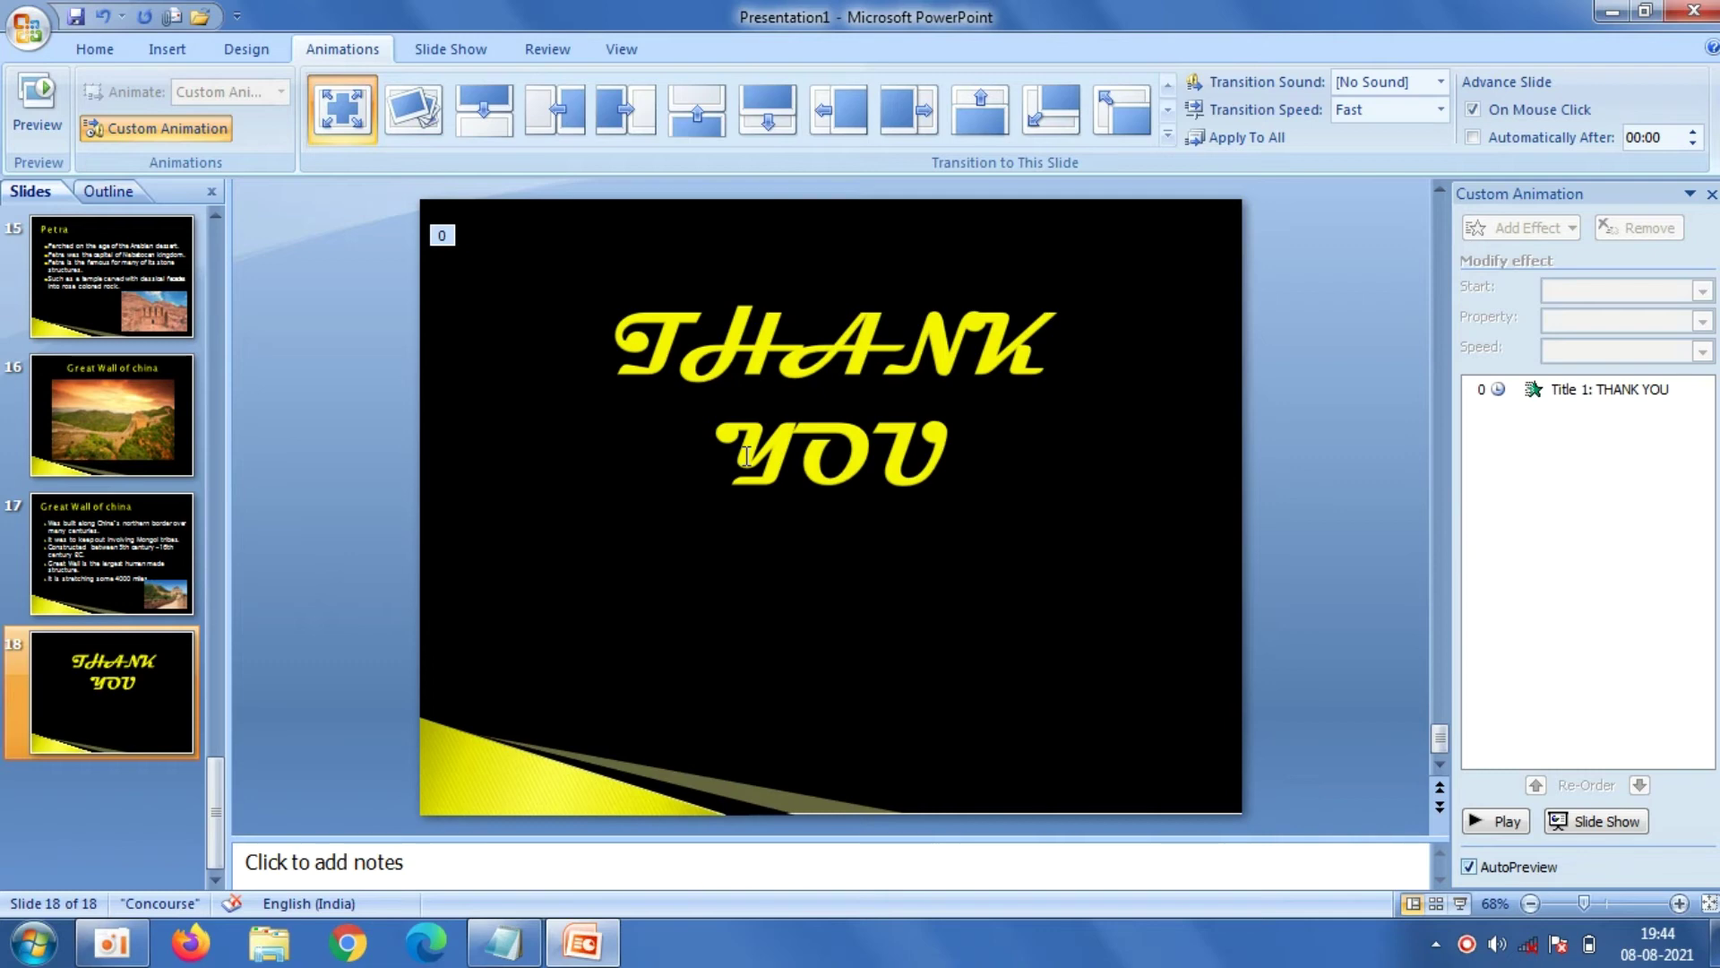
pyautogui.click(1169, 134)
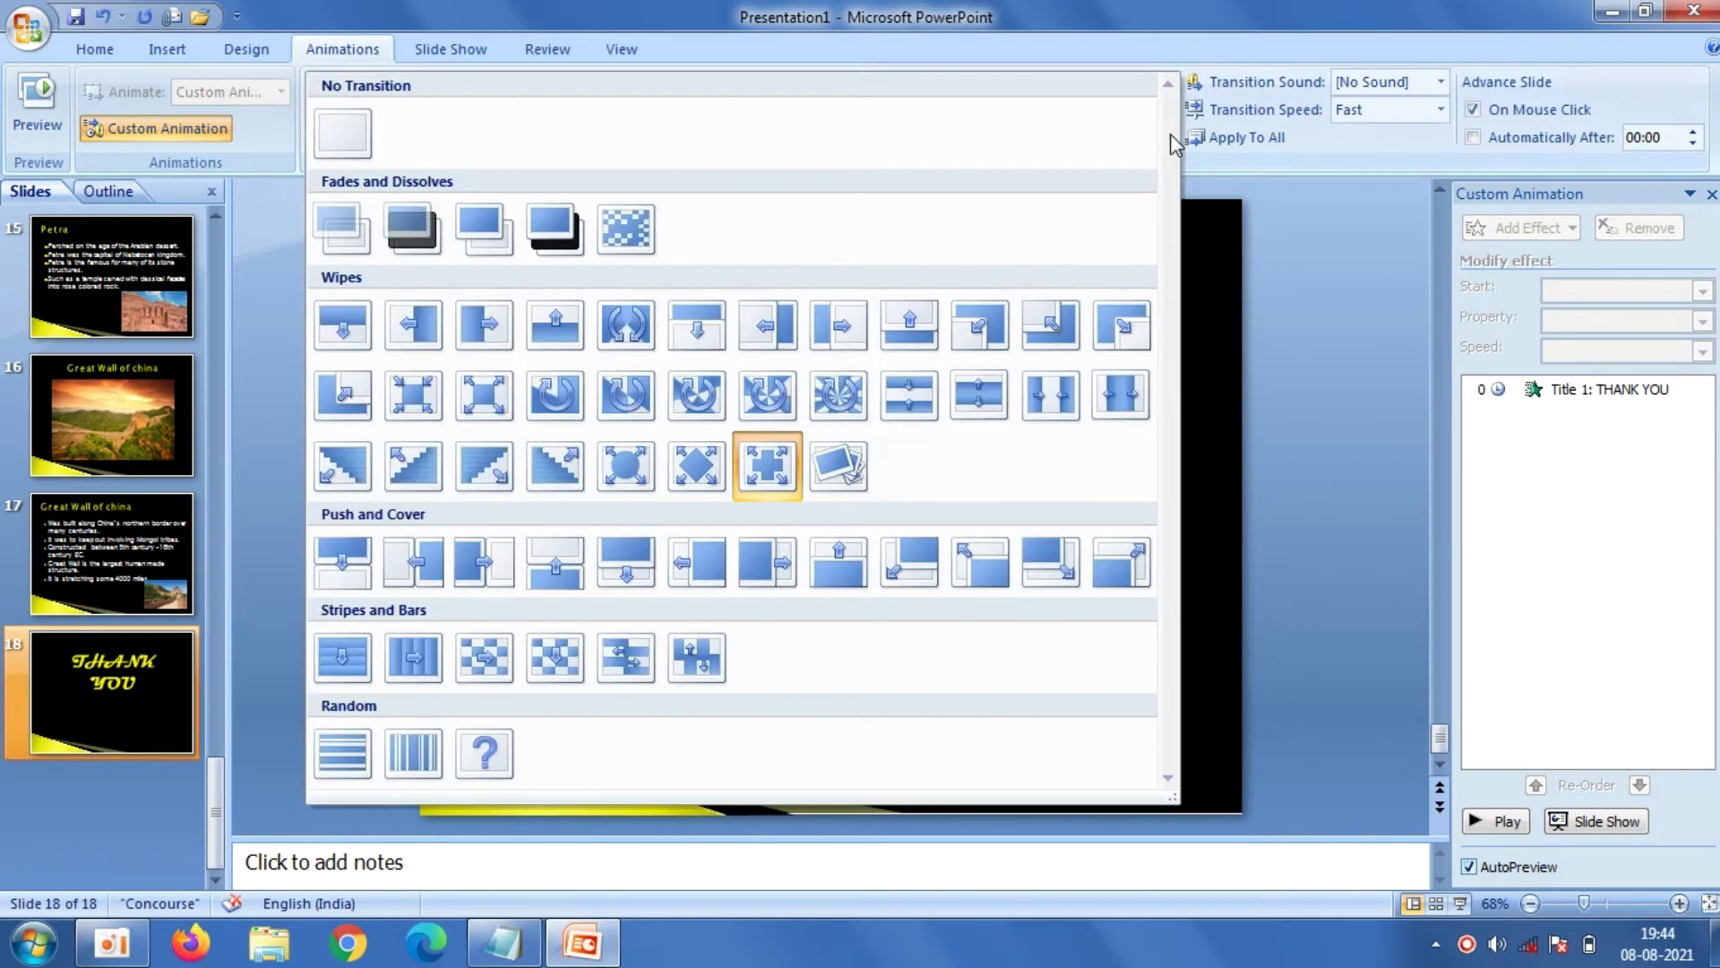
pyautogui.click(842, 393)
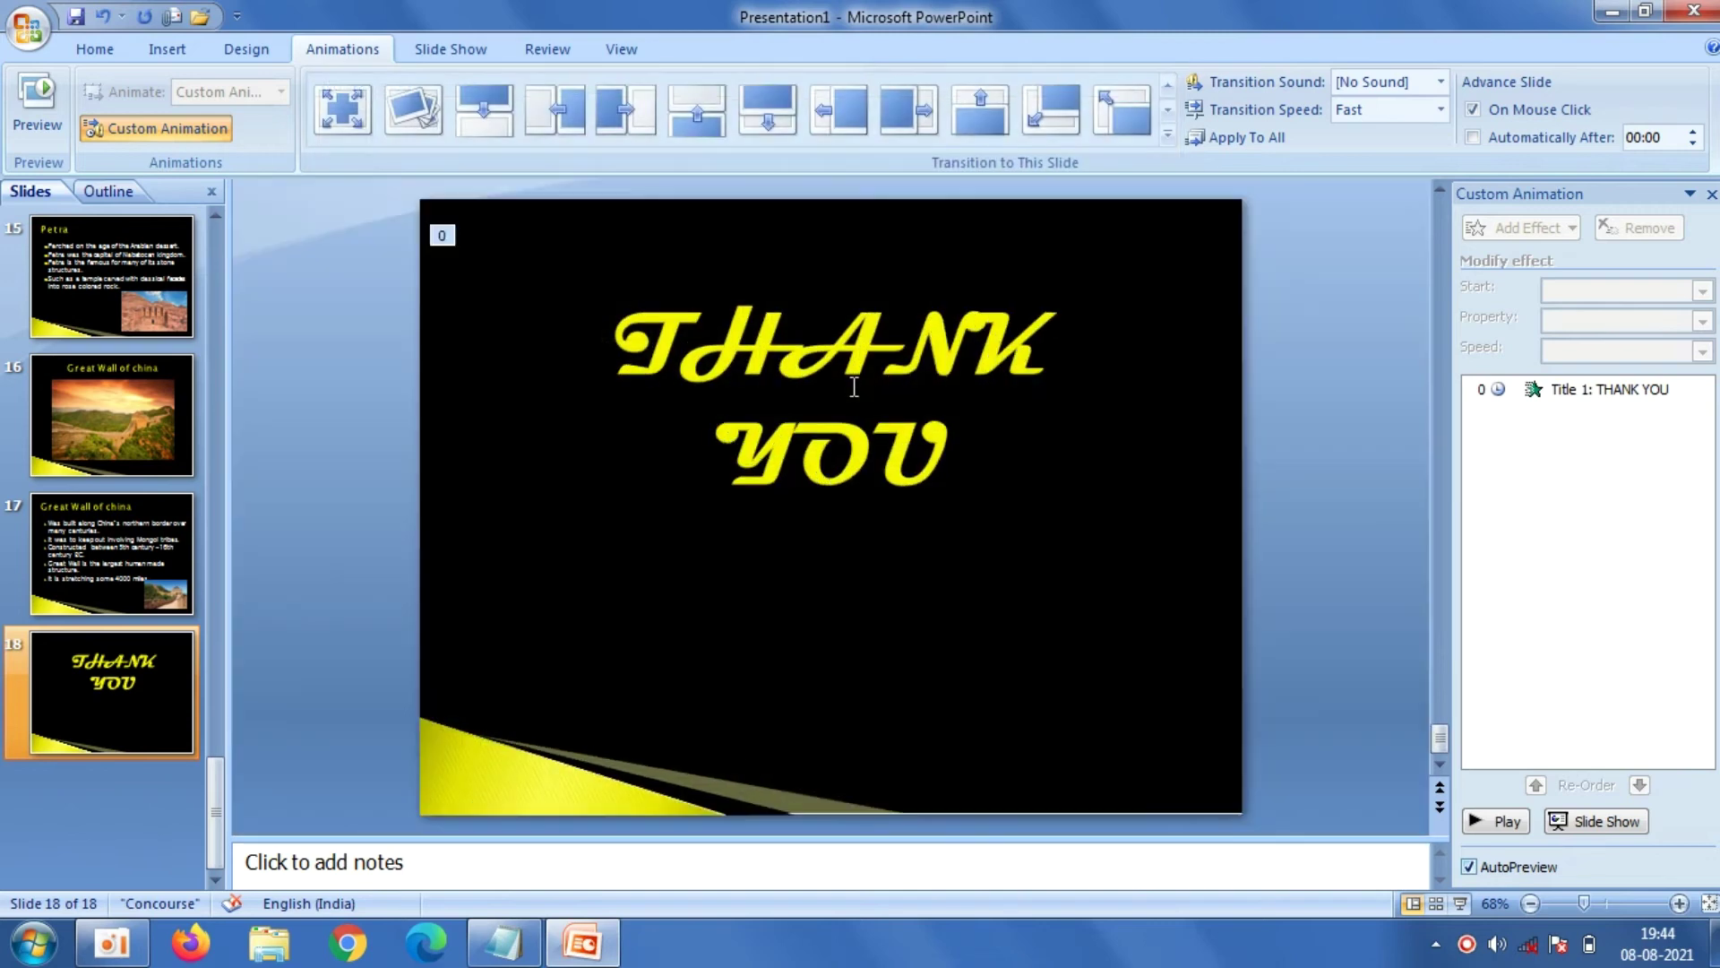
# Set the transition speed to Slow with a Typewriter sound, and close the Custom Animation pane
pyautogui.click(1441, 110)
pyautogui.click(1408, 132)
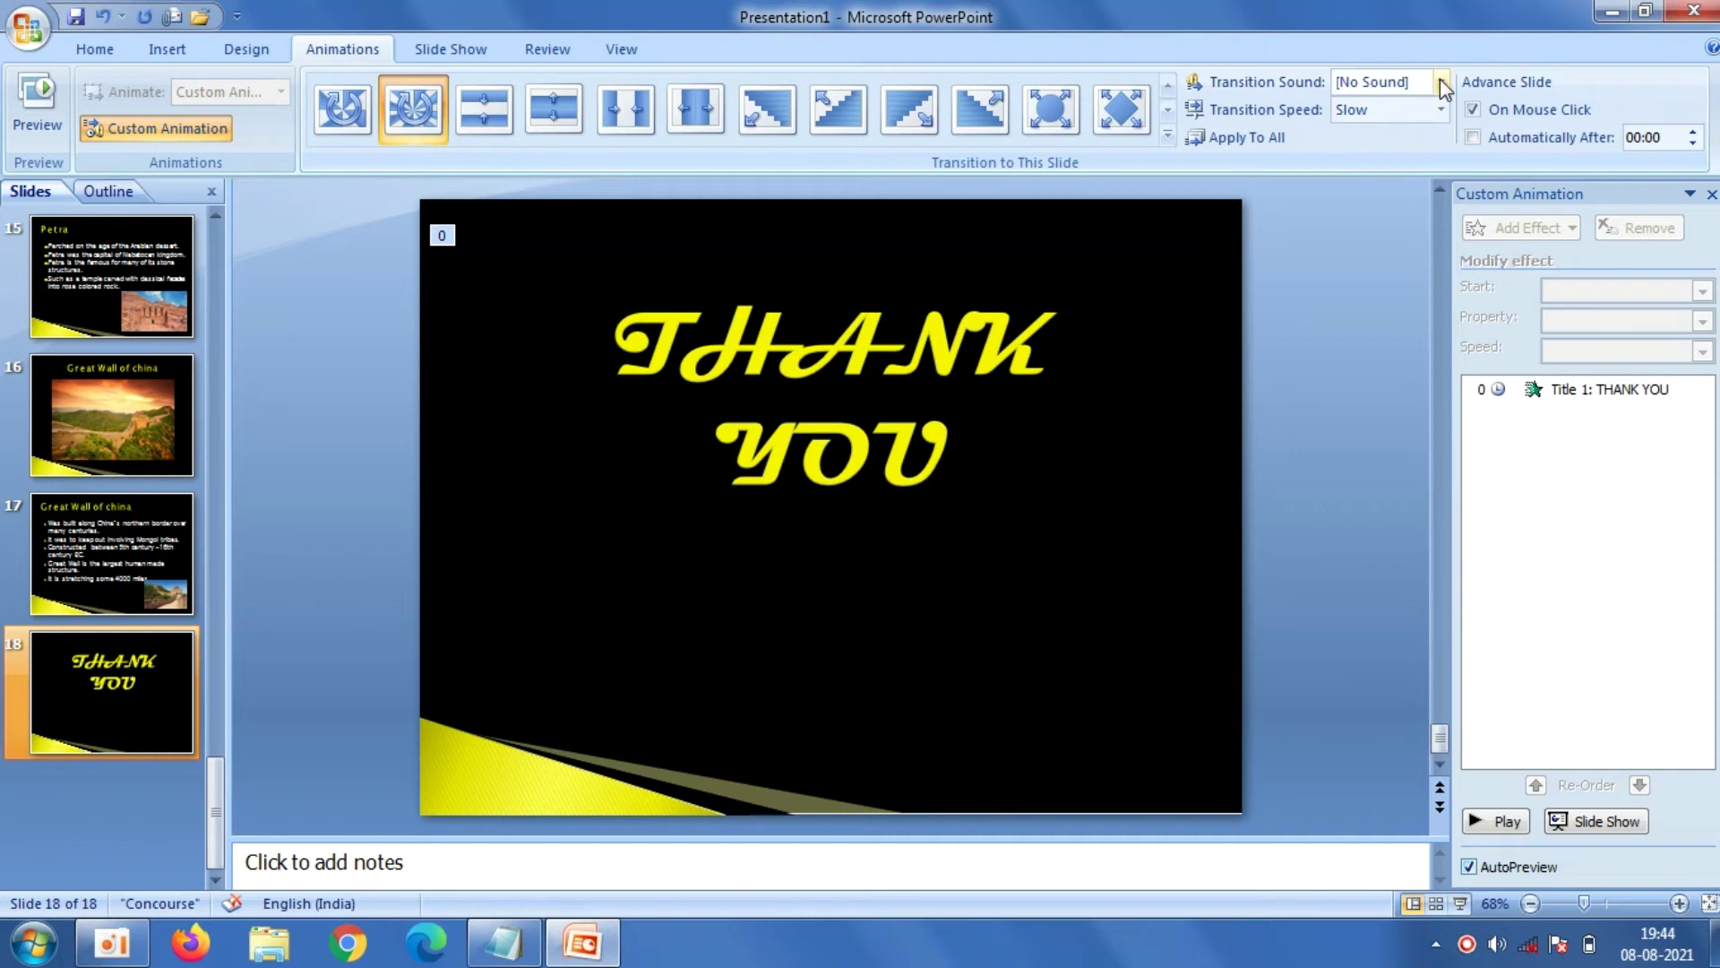
pyautogui.click(1438, 81)
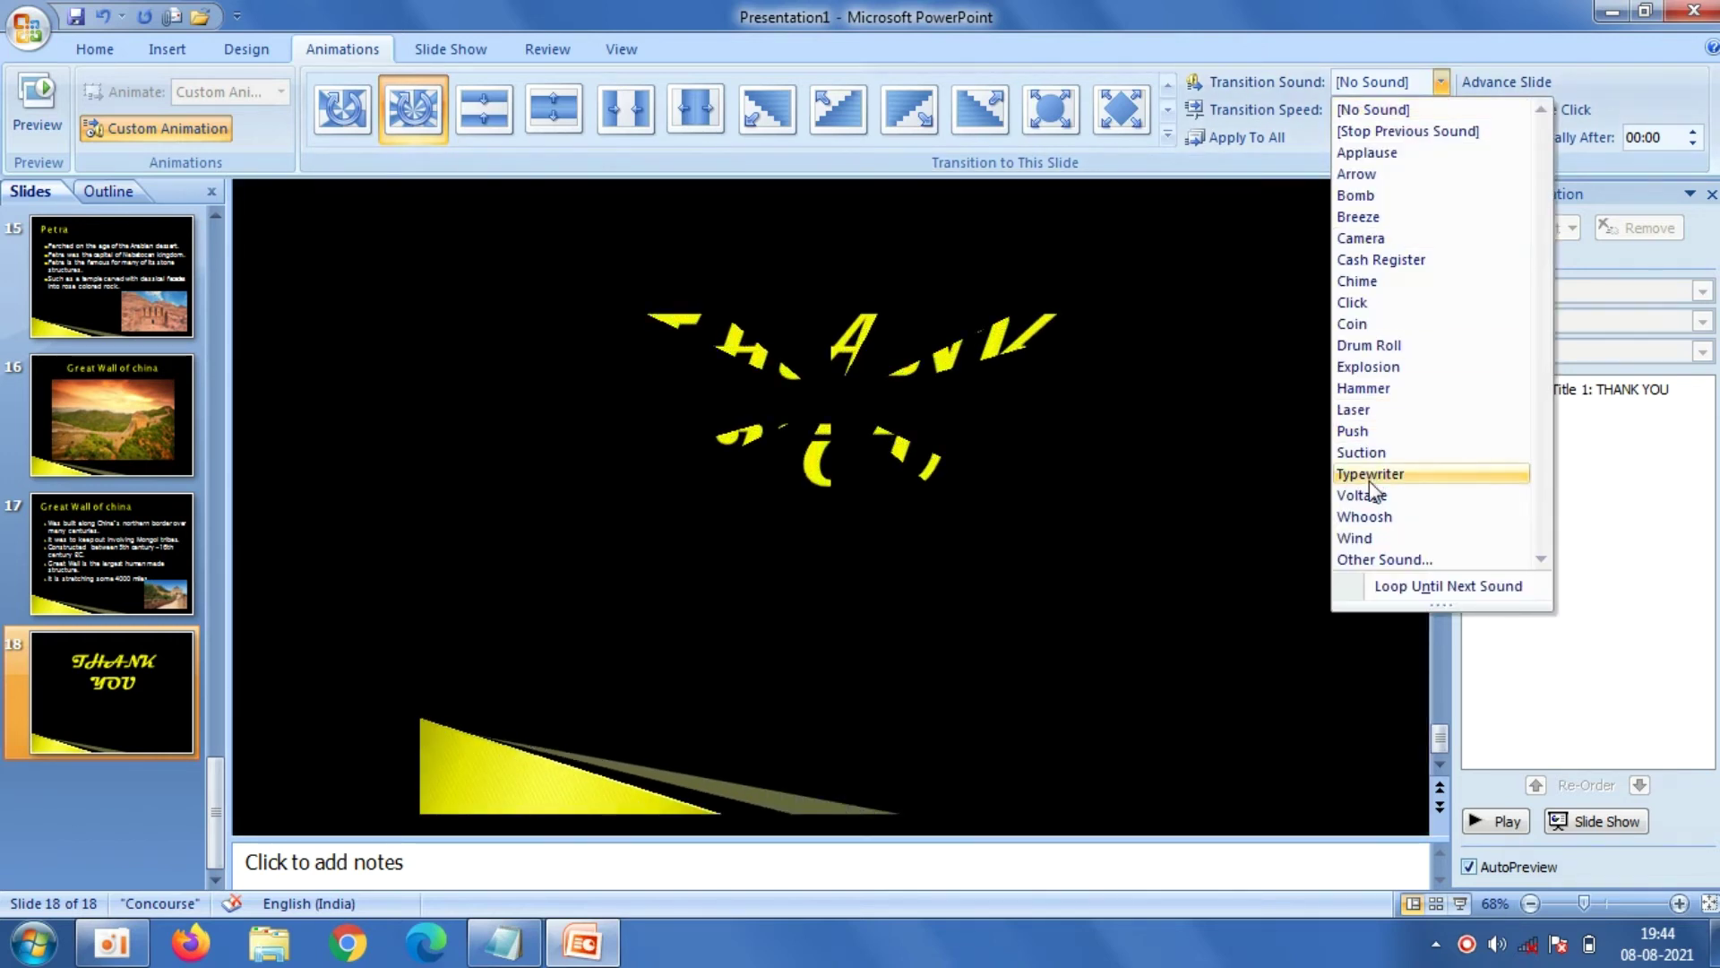
pyautogui.click(1369, 475)
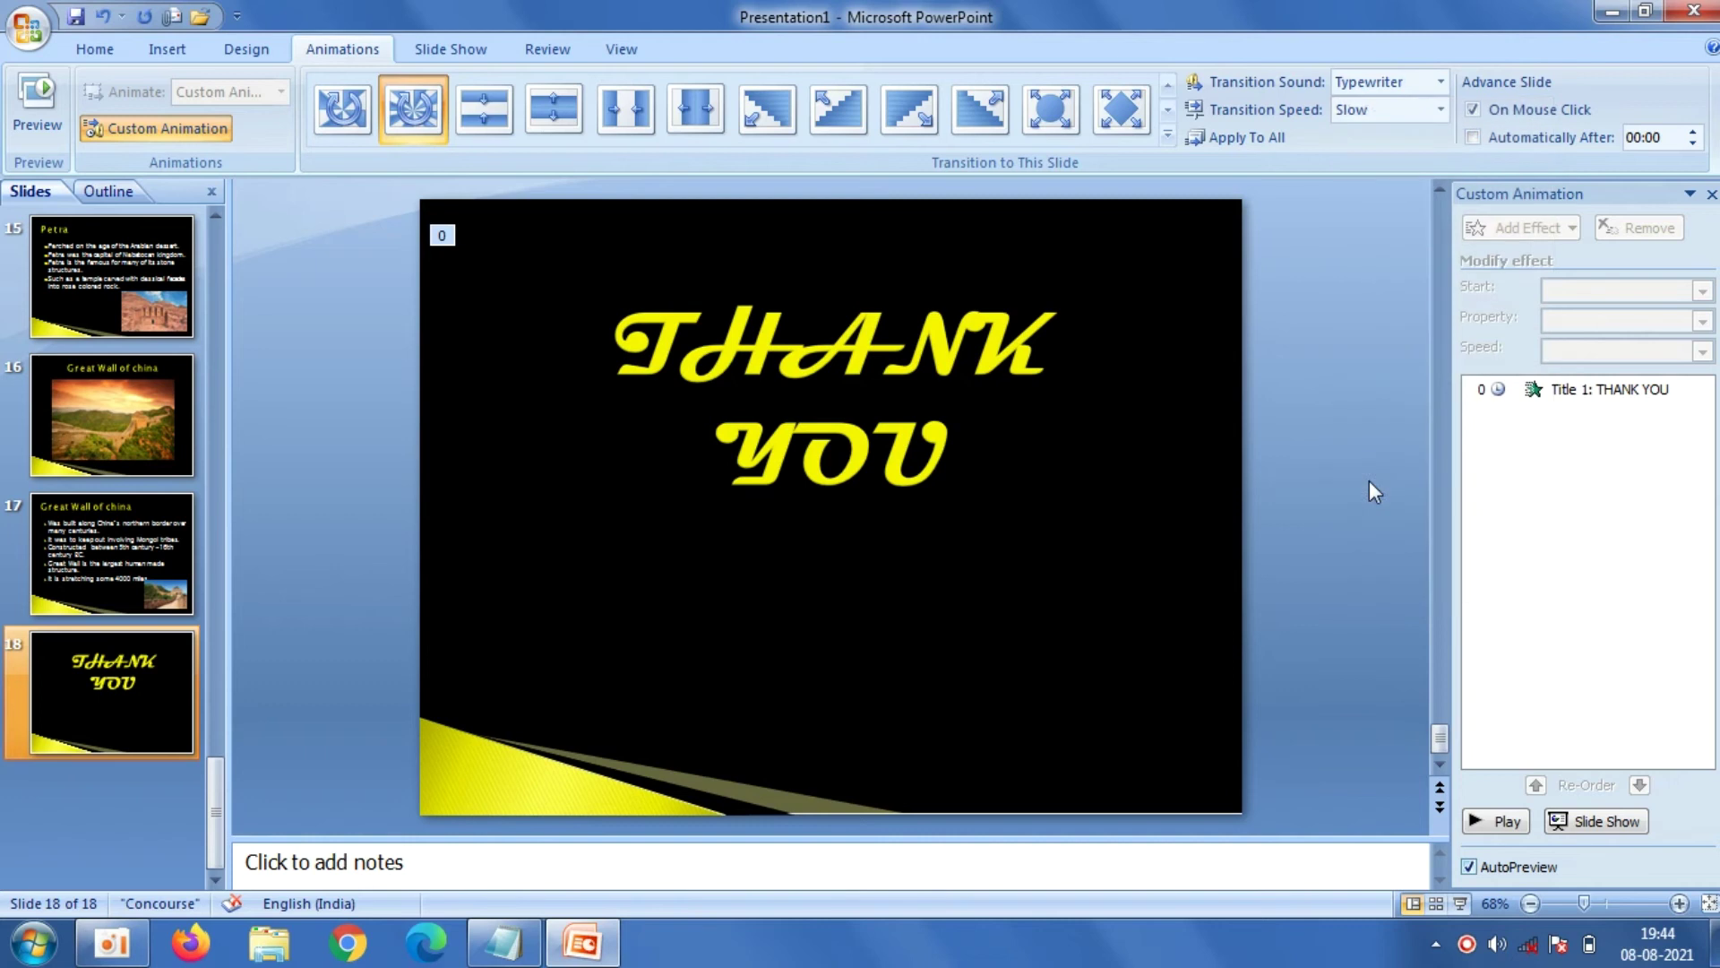
pyautogui.click(1711, 194)
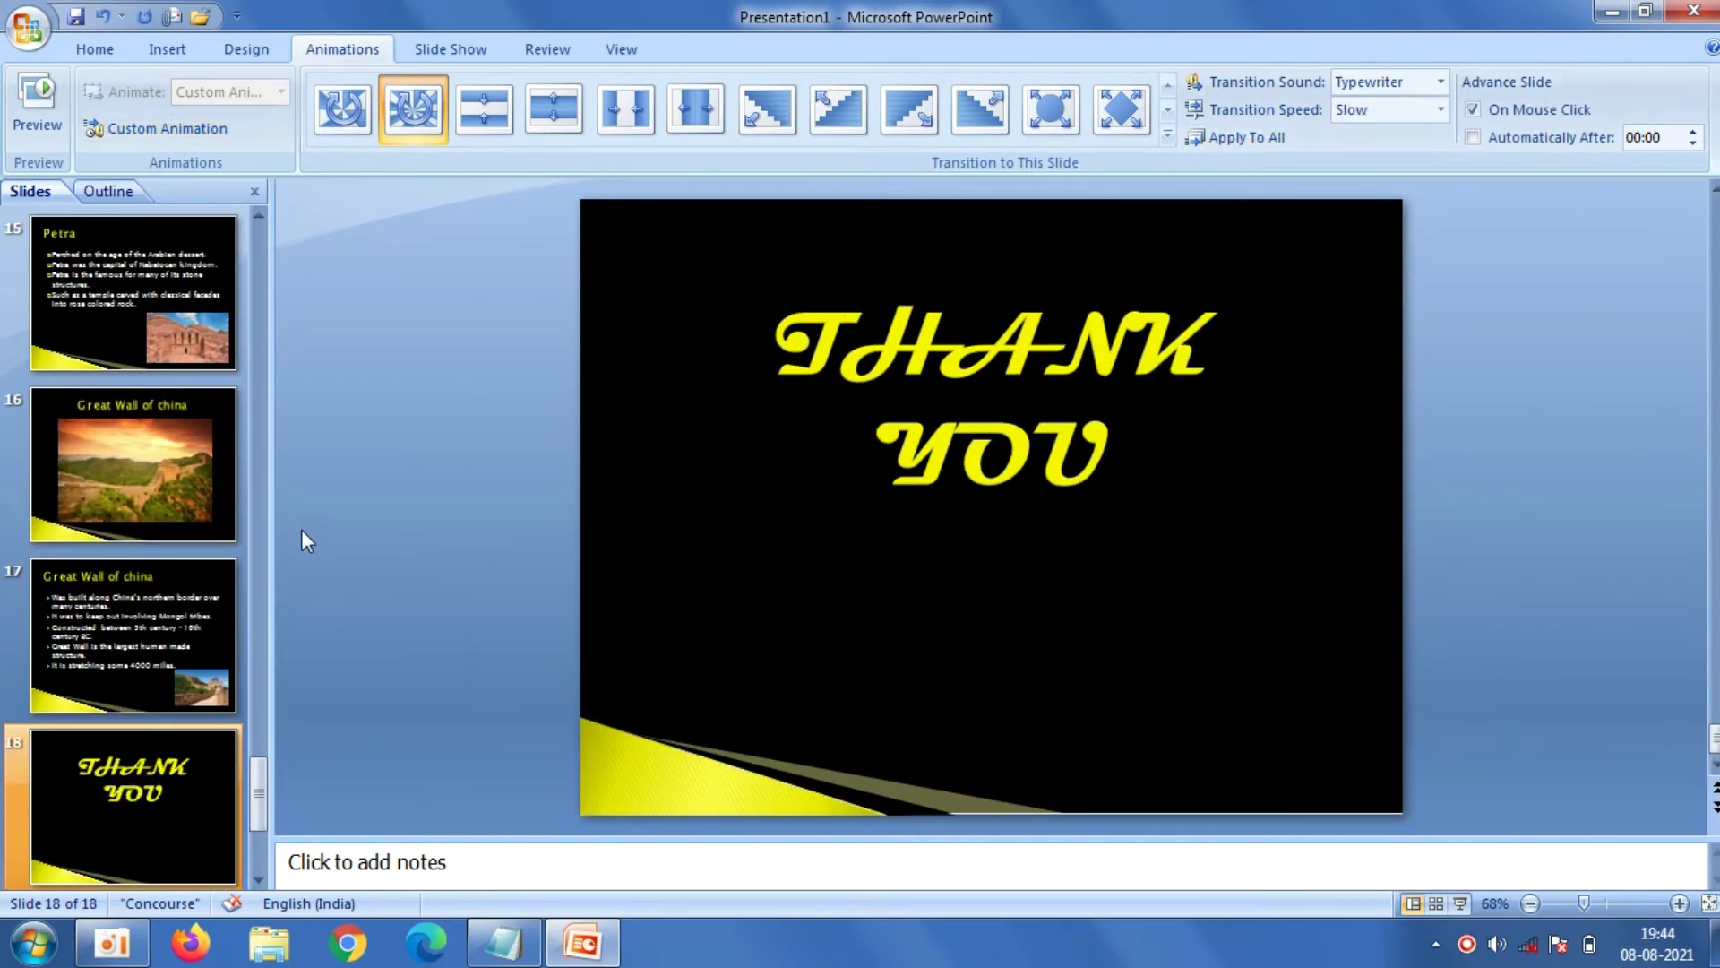
# On slide 16, give both the Great Wall of china title and photo a Plus entrance
pyautogui.click(211, 518)
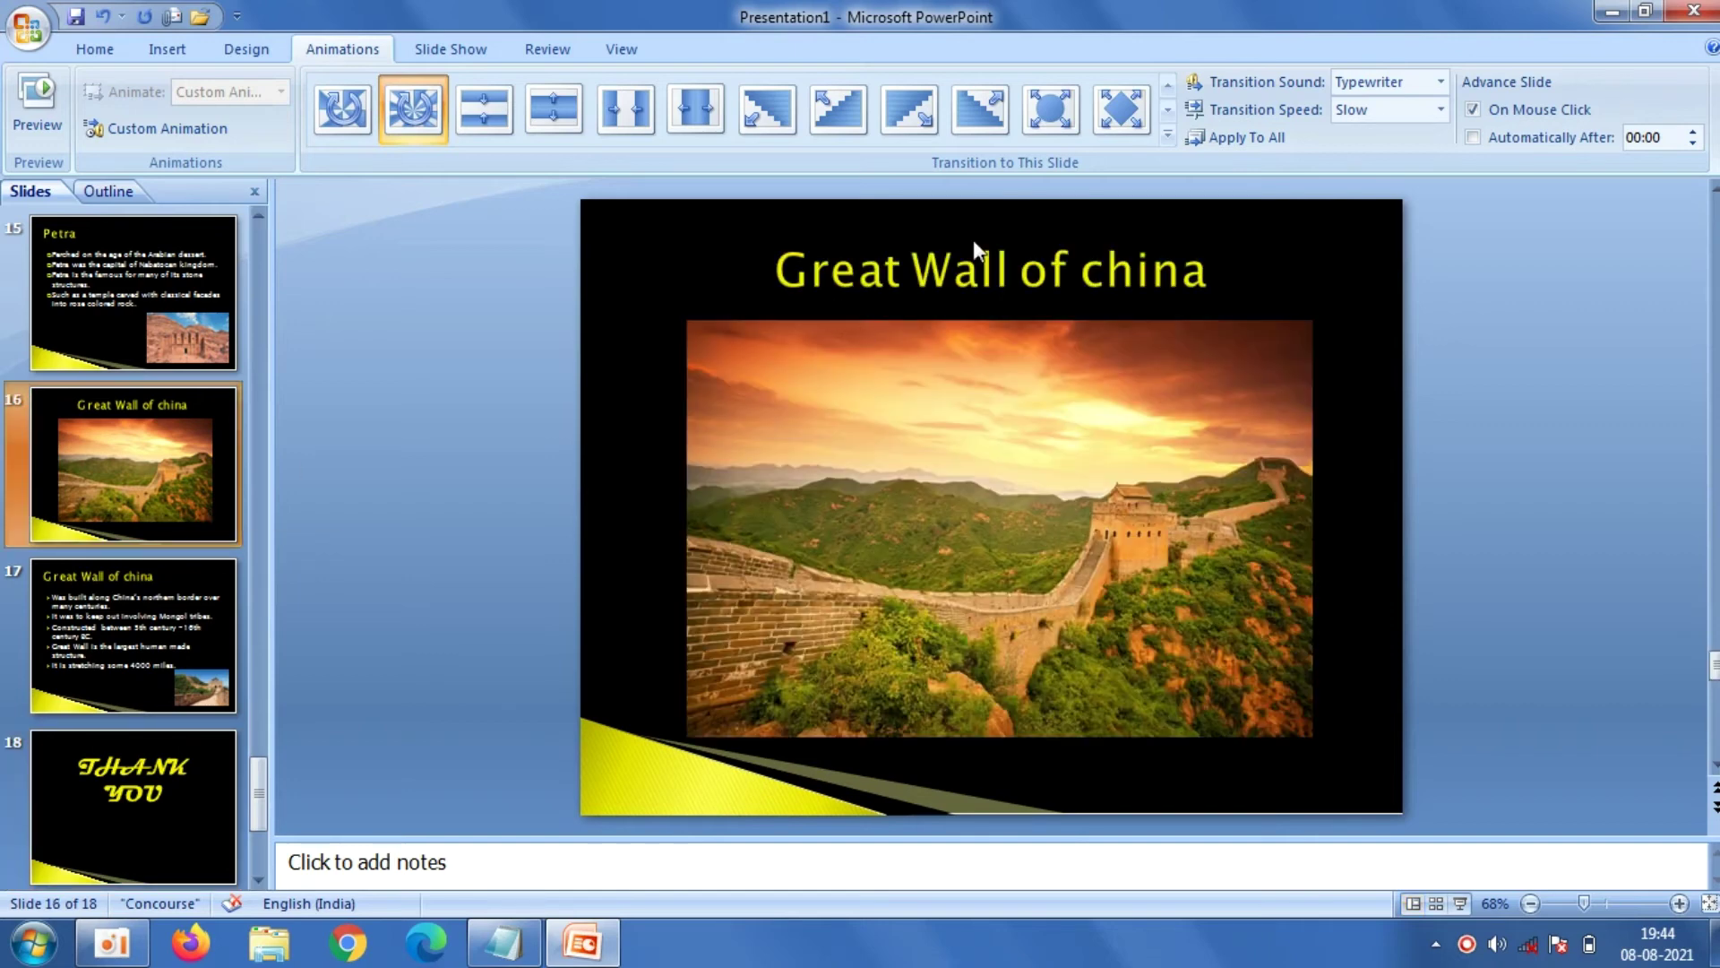
pyautogui.click(1136, 268)
pyautogui.hotkey('ctrl', 'a')
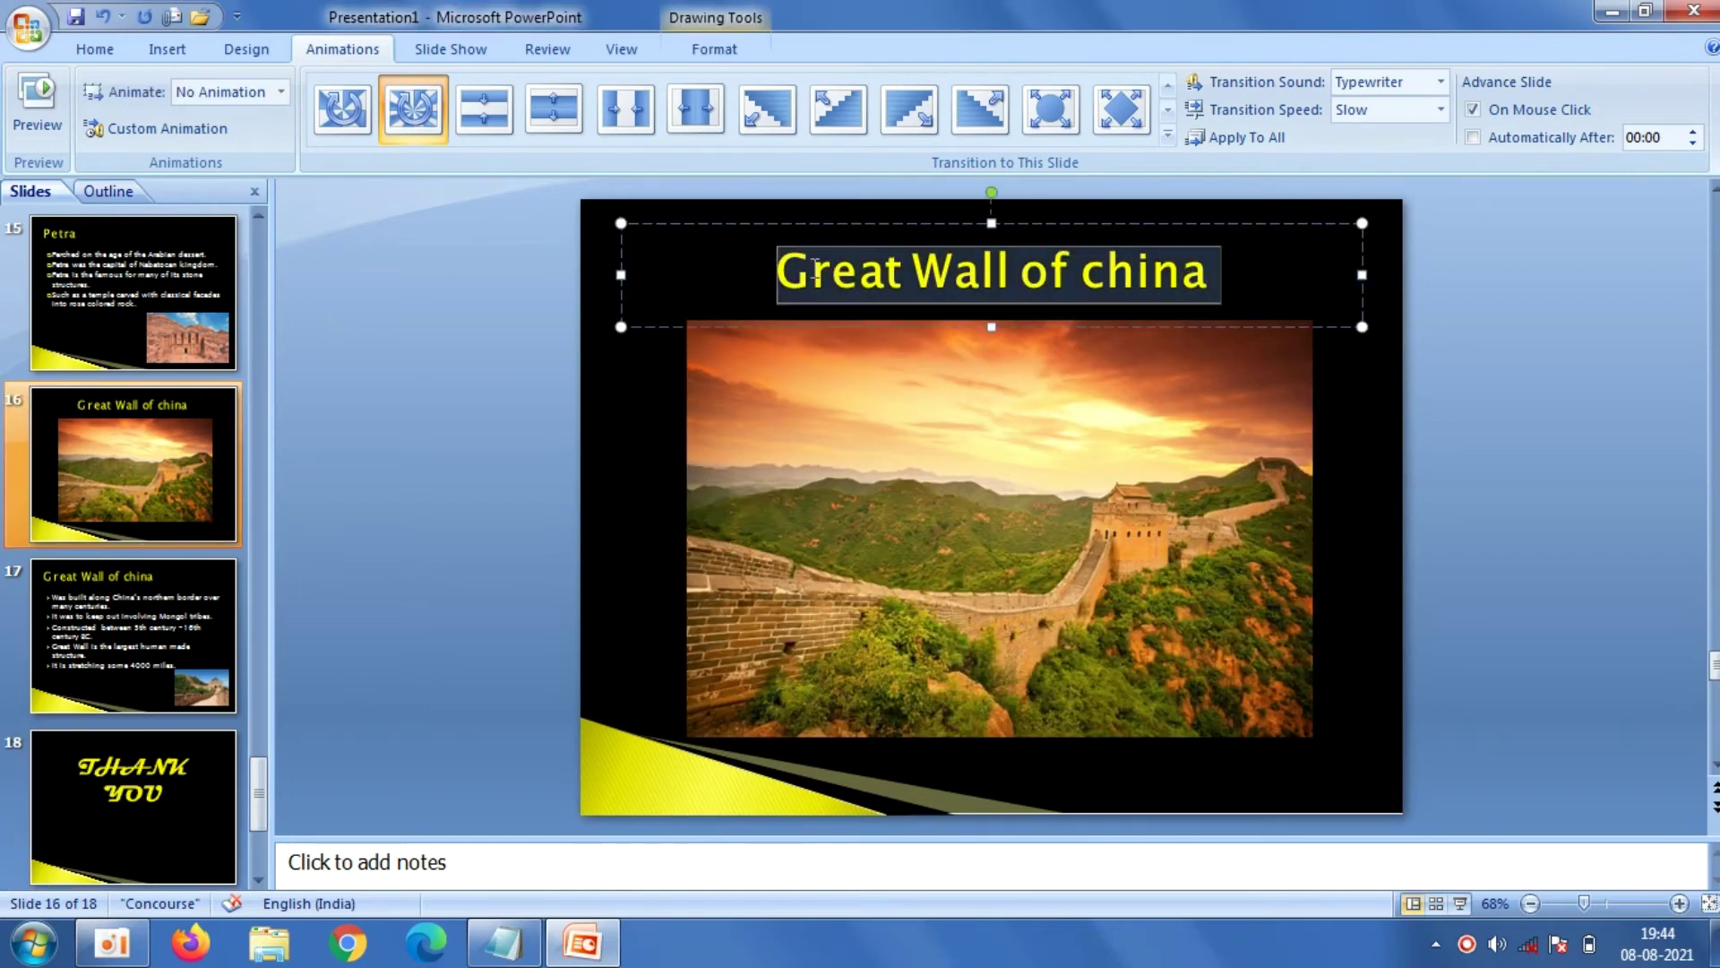
pyautogui.click(170, 128)
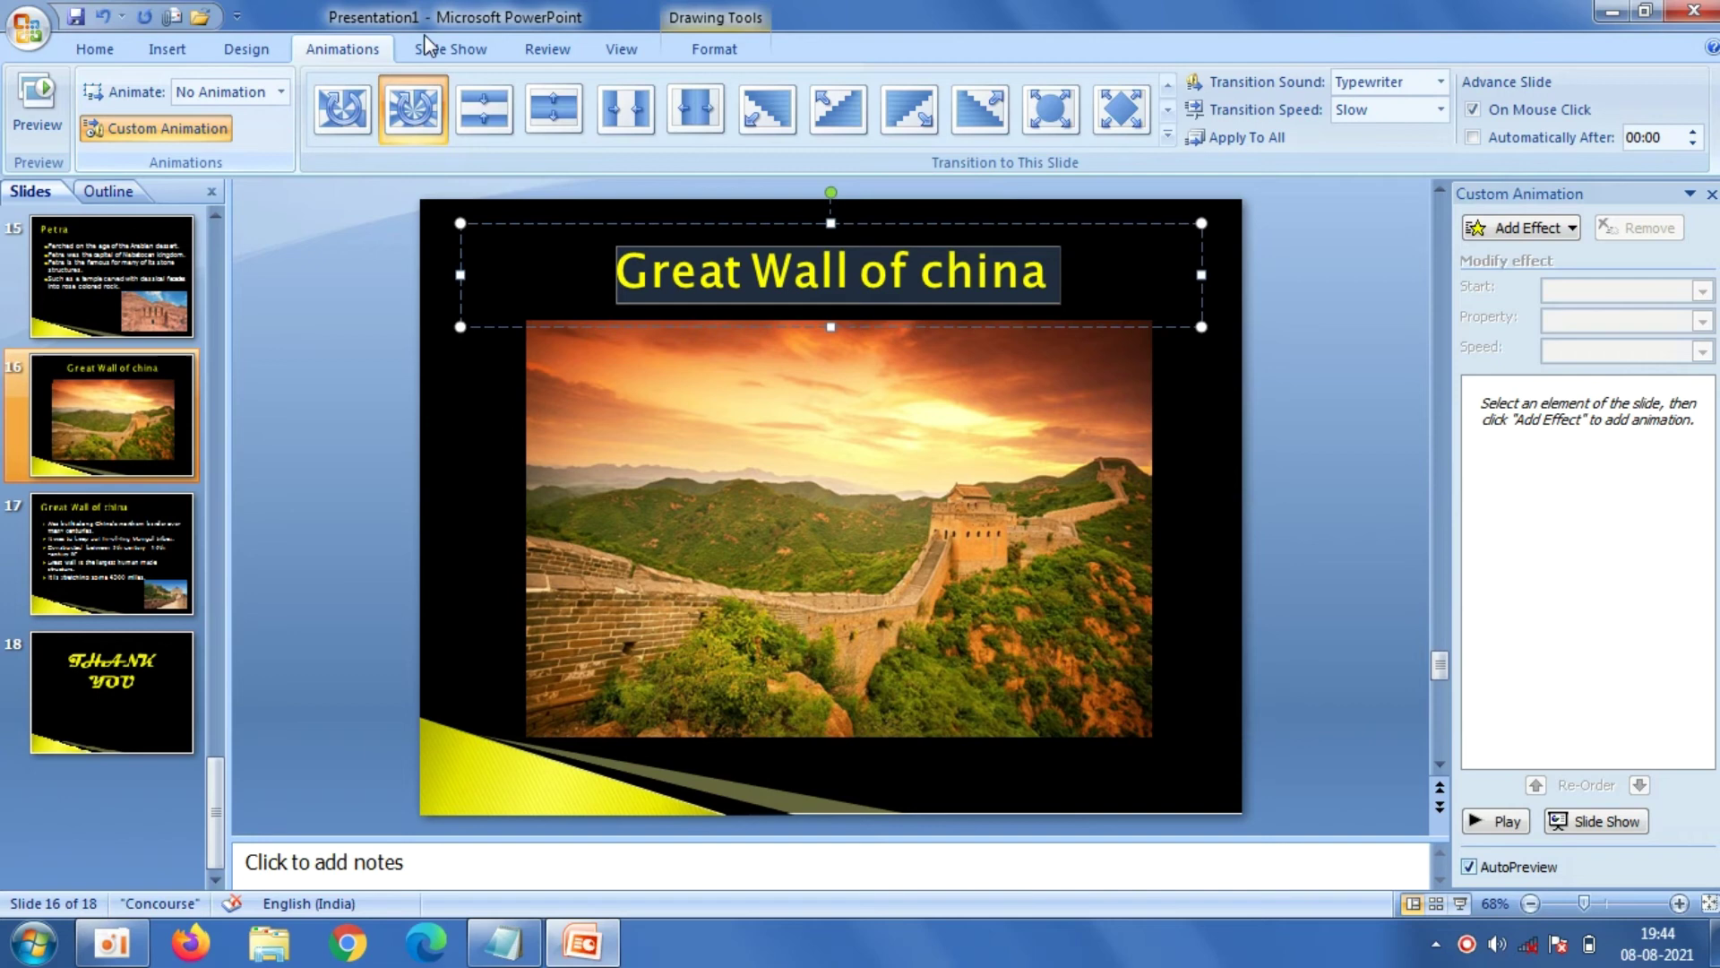
pyautogui.click(1516, 231)
pyautogui.moveTo(1492, 256)
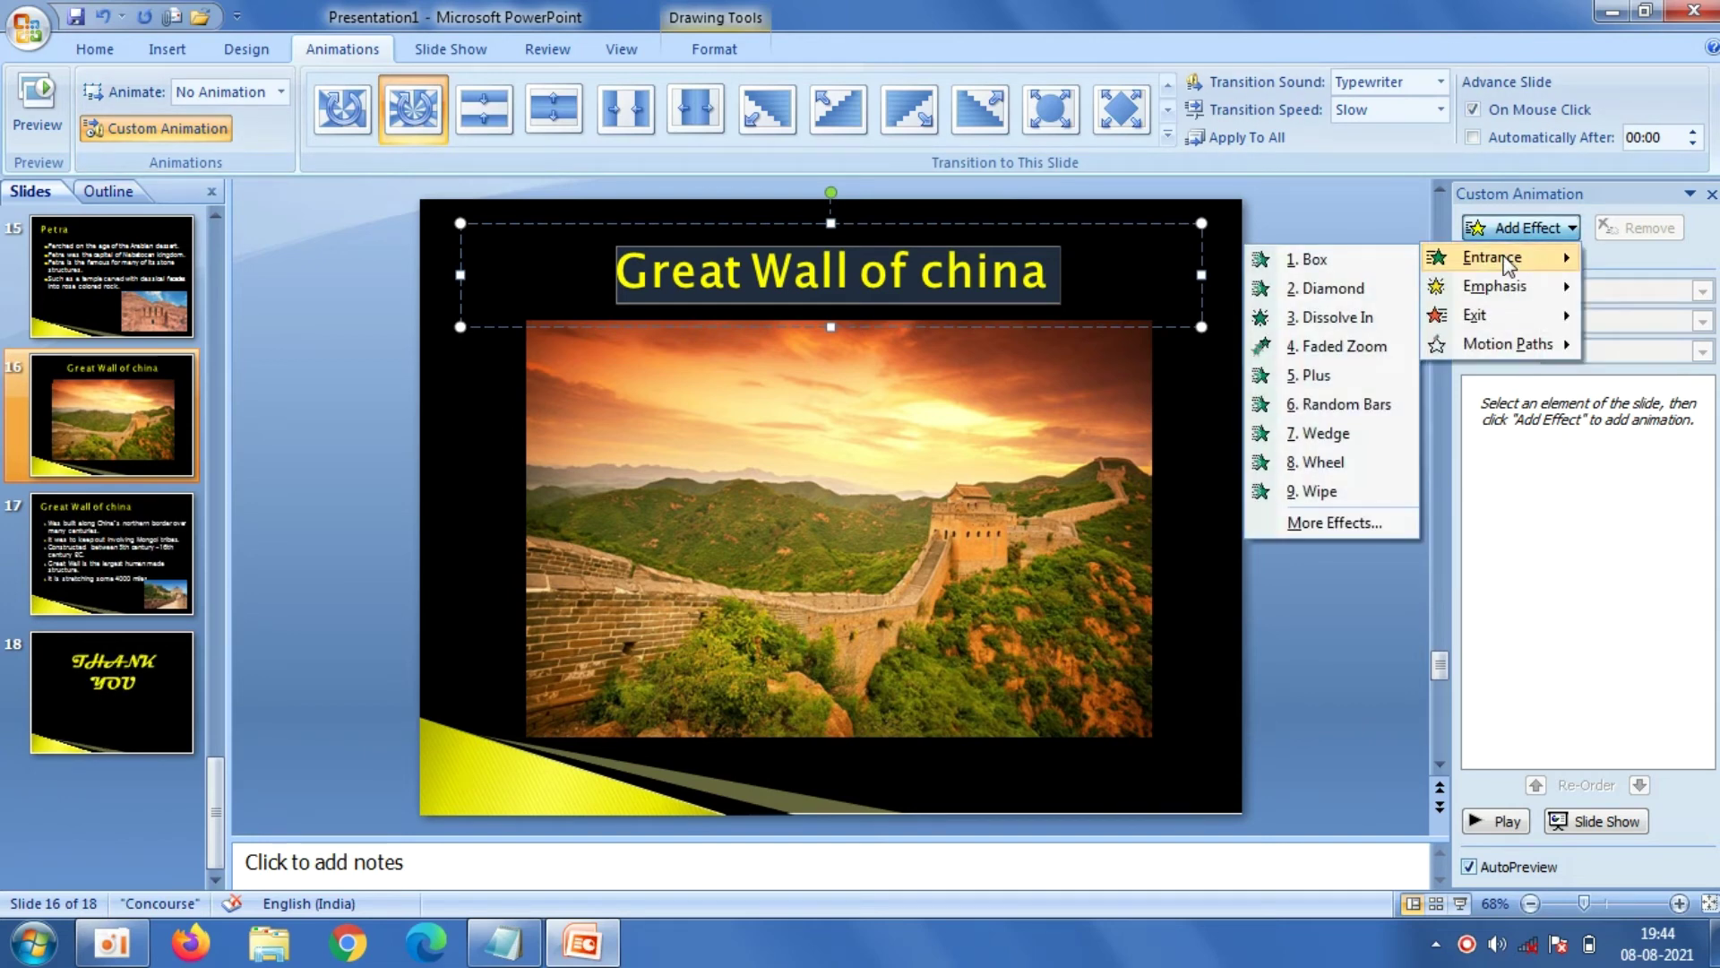
pyautogui.click(1316, 375)
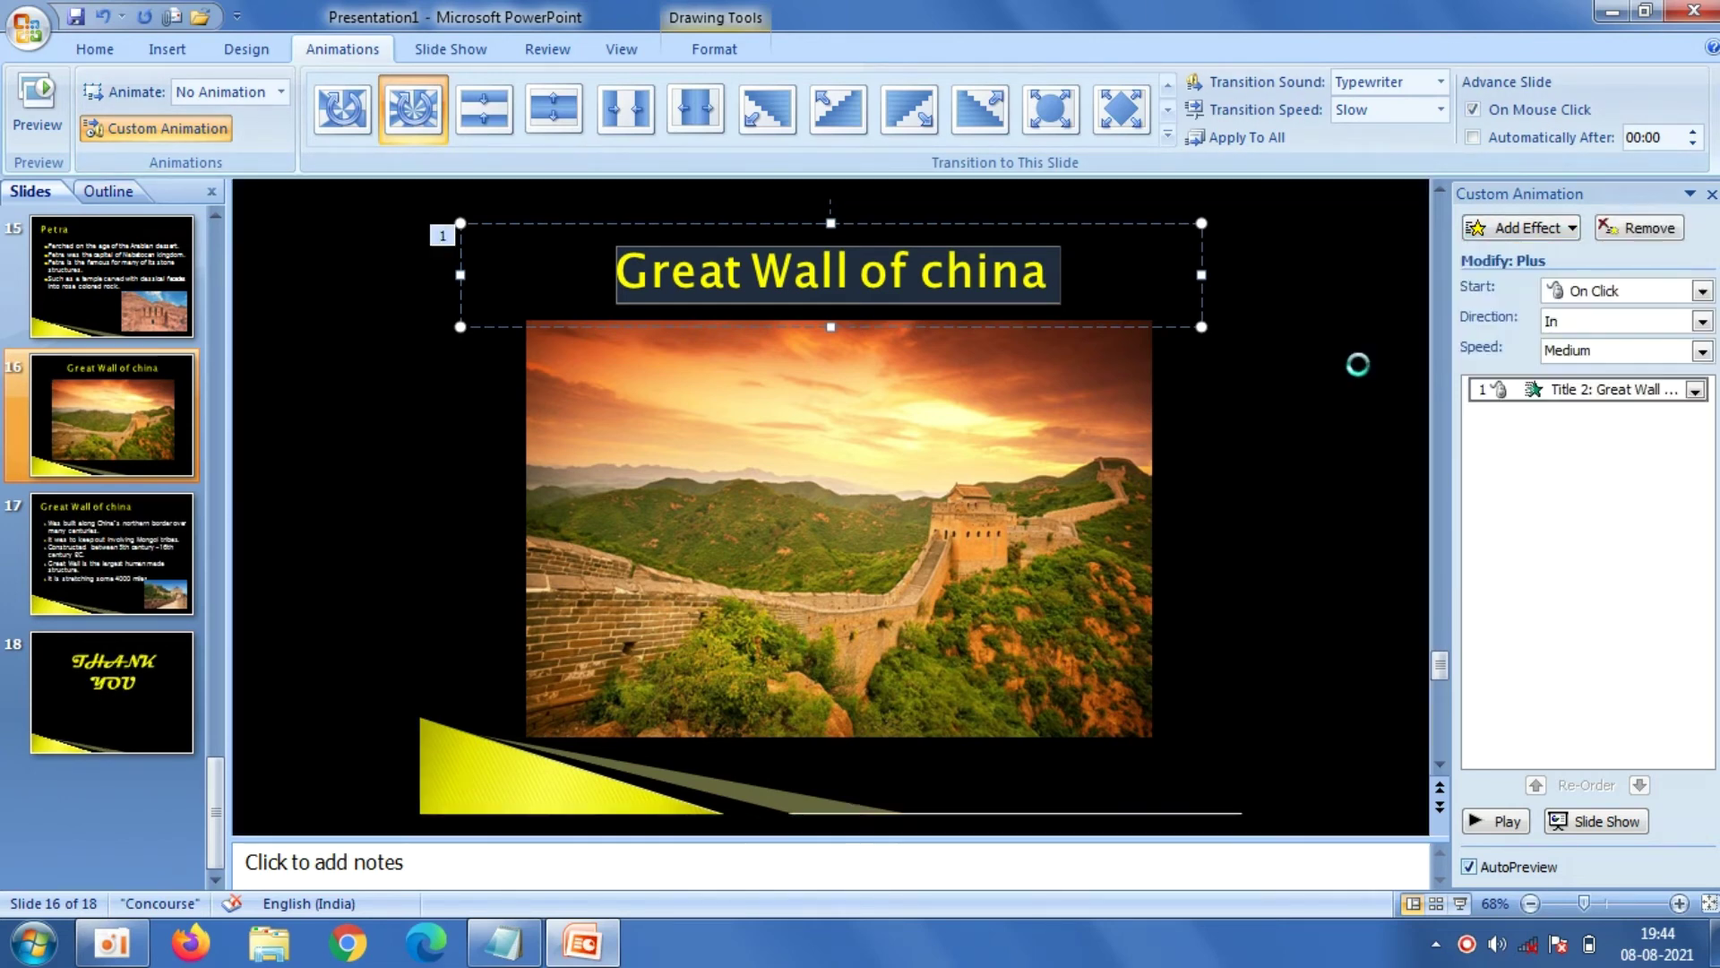
pyautogui.click(1116, 439)
pyautogui.click(1527, 230)
pyautogui.moveTo(1491, 257)
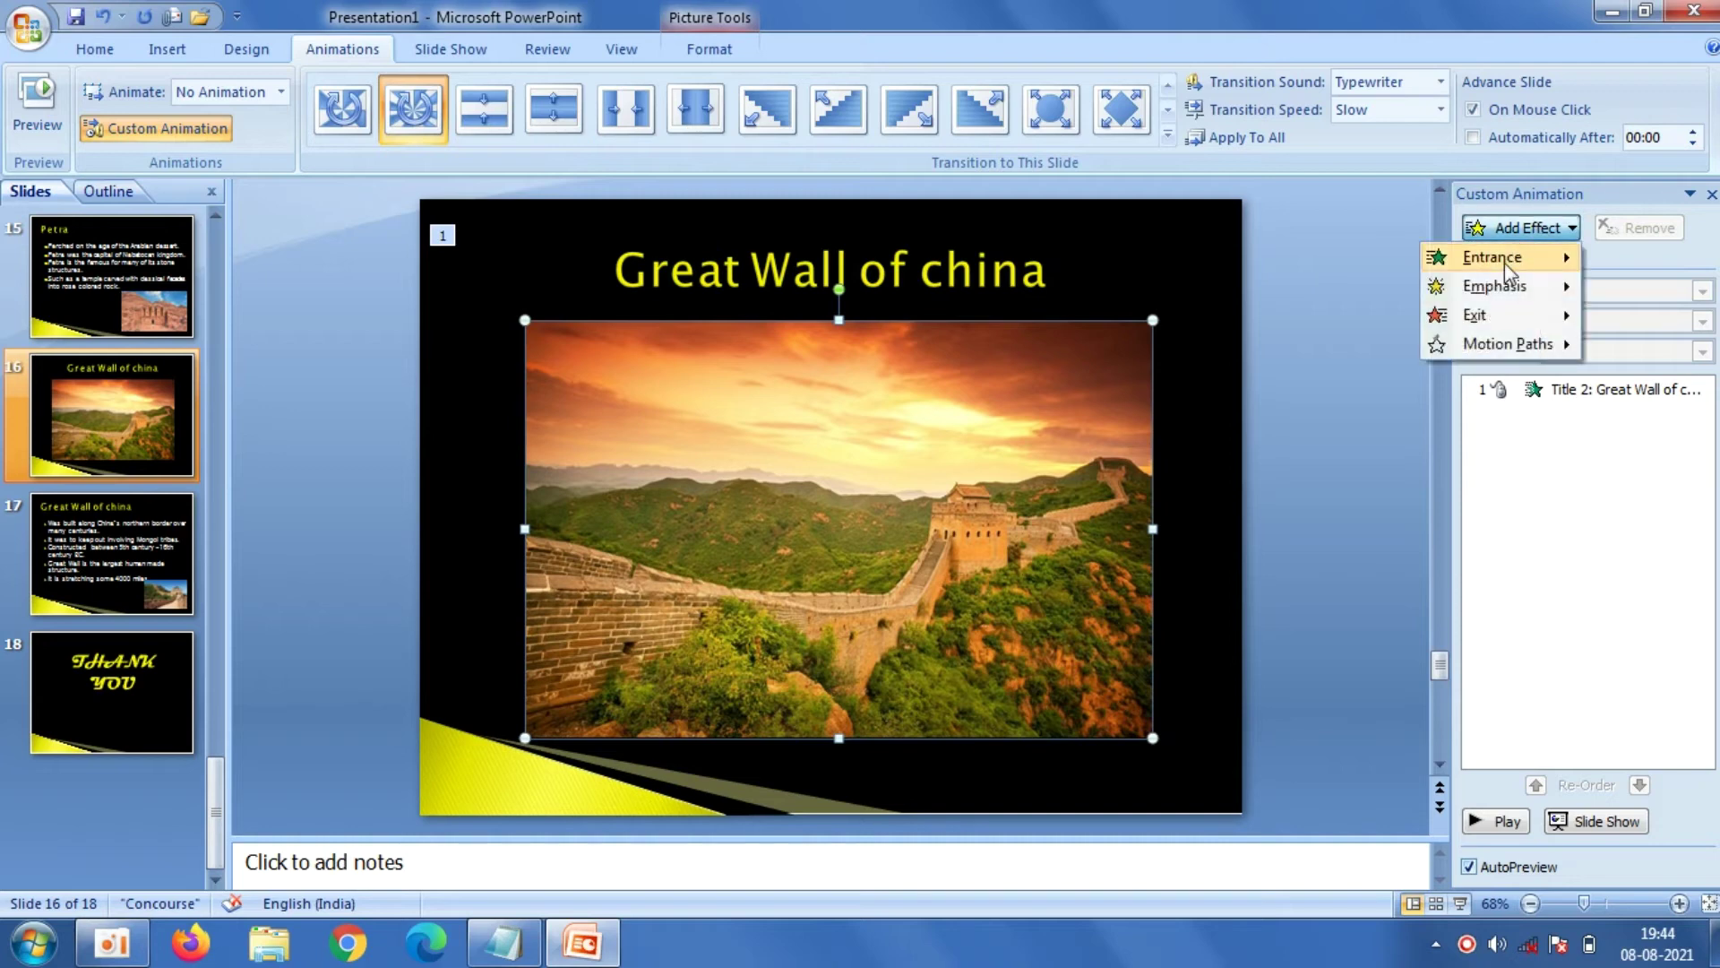
pyautogui.click(1315, 375)
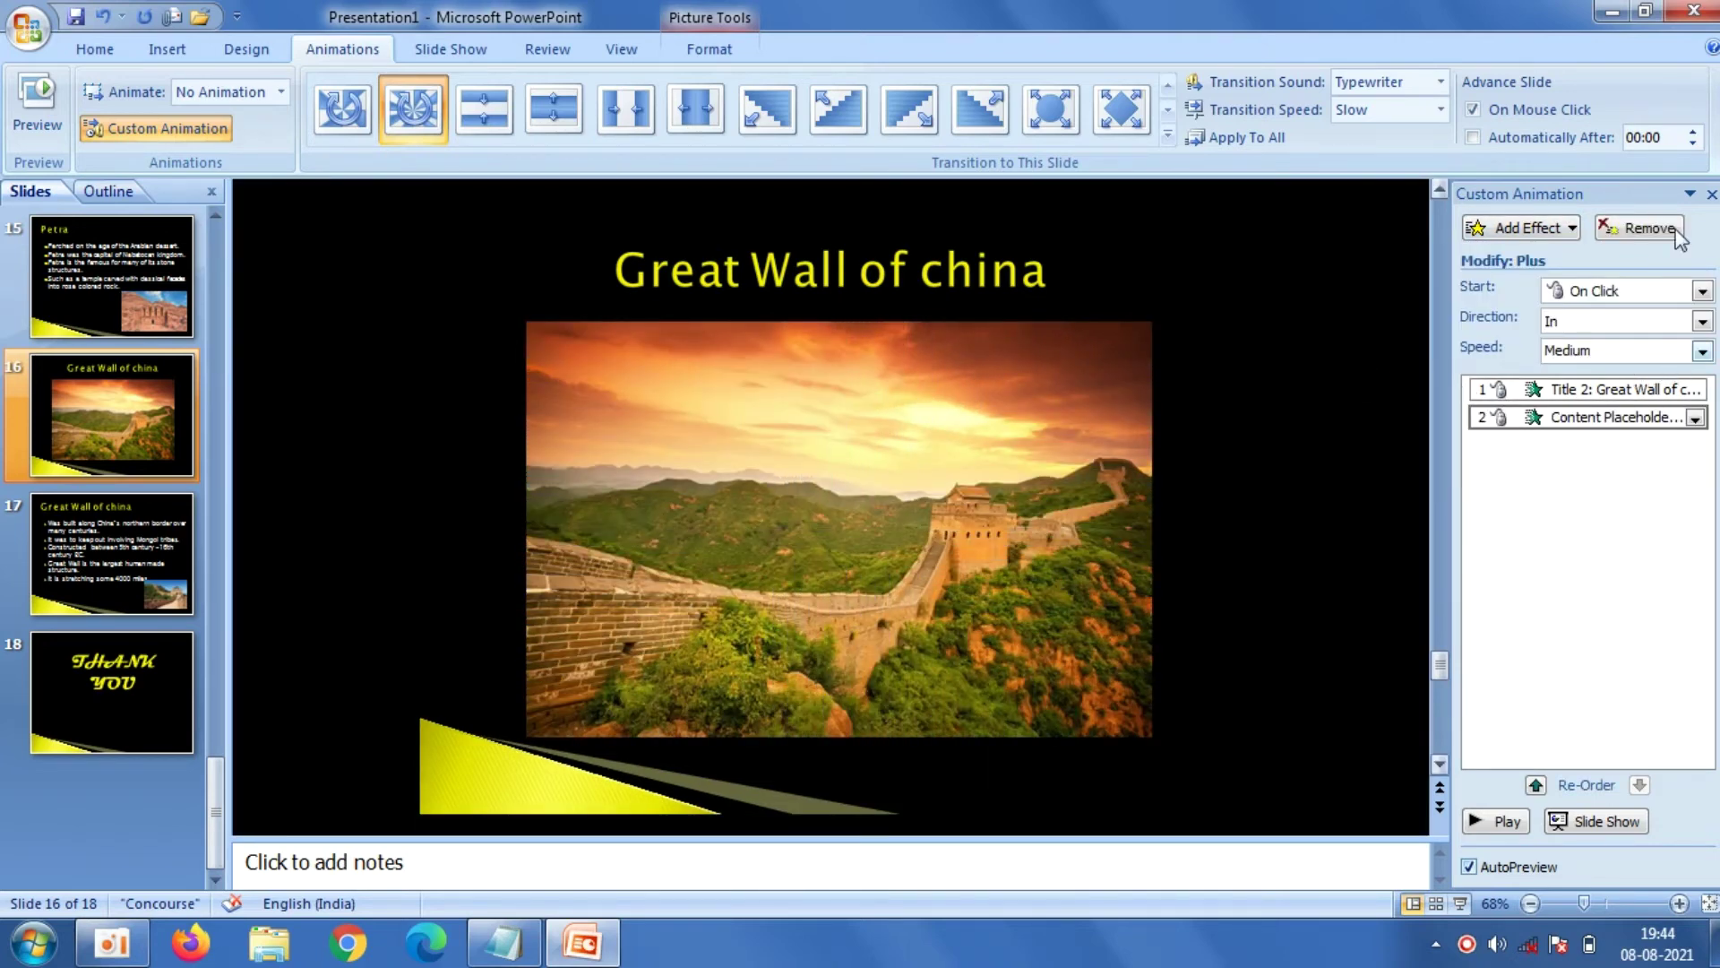
# Set the title animation to start After Previous and the photo With Previous
pyautogui.click(1593, 389)
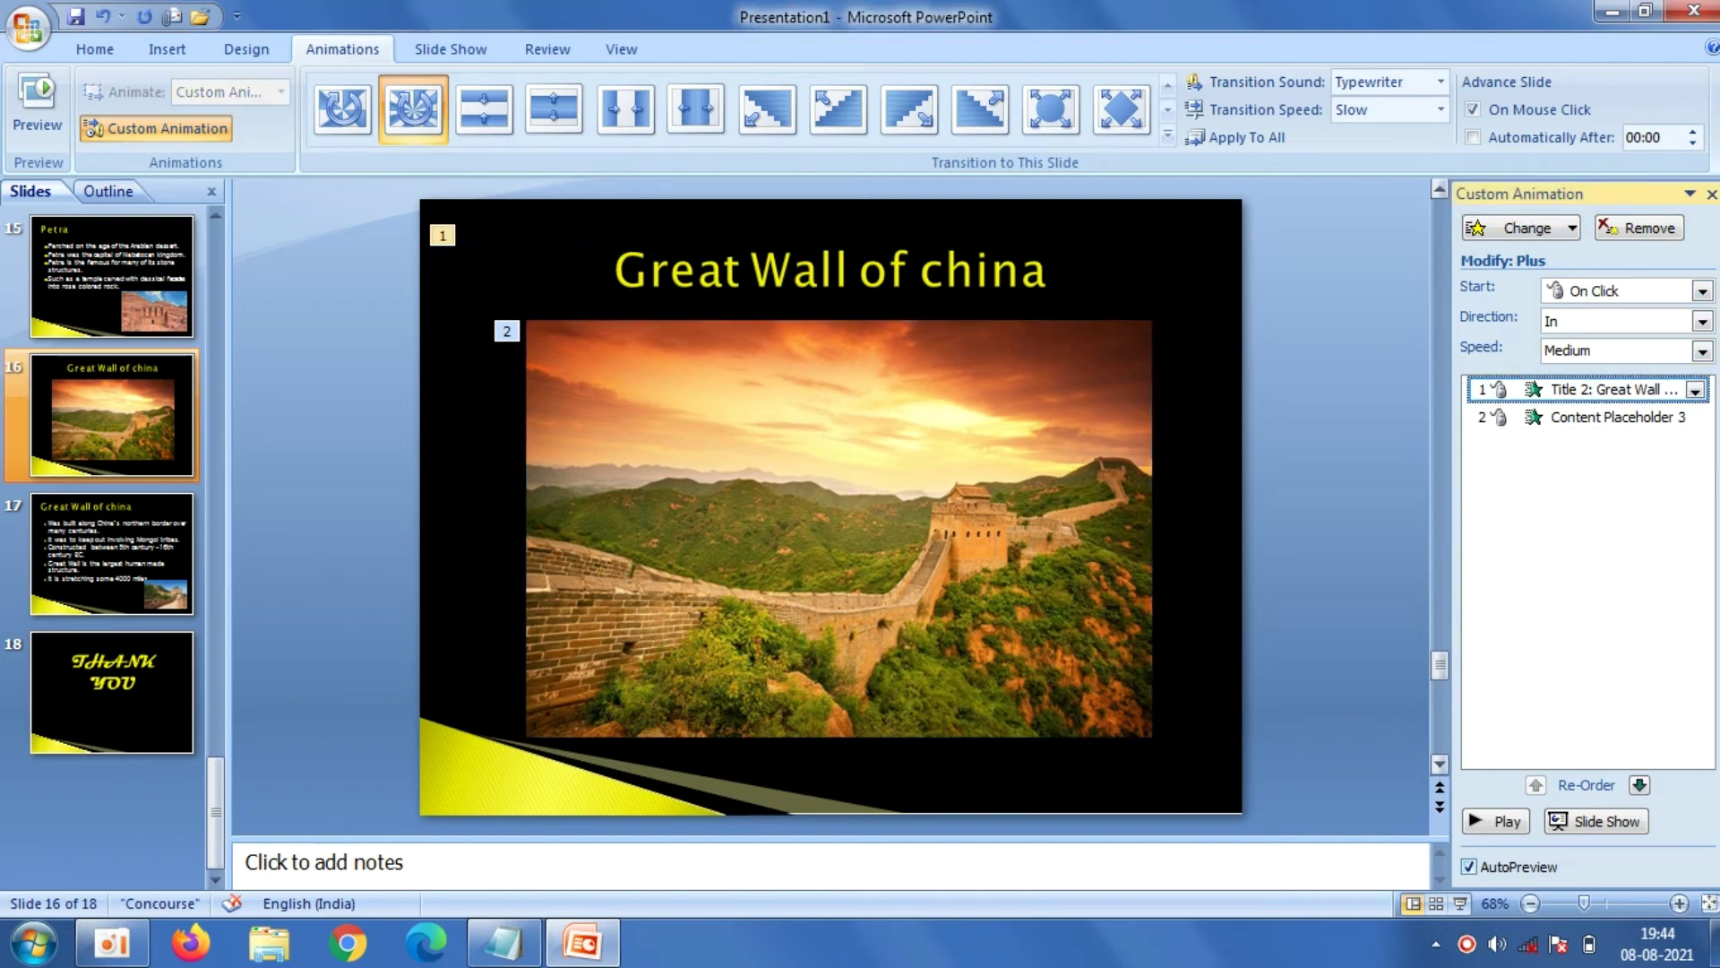
pyautogui.click(1702, 291)
pyautogui.click(1611, 362)
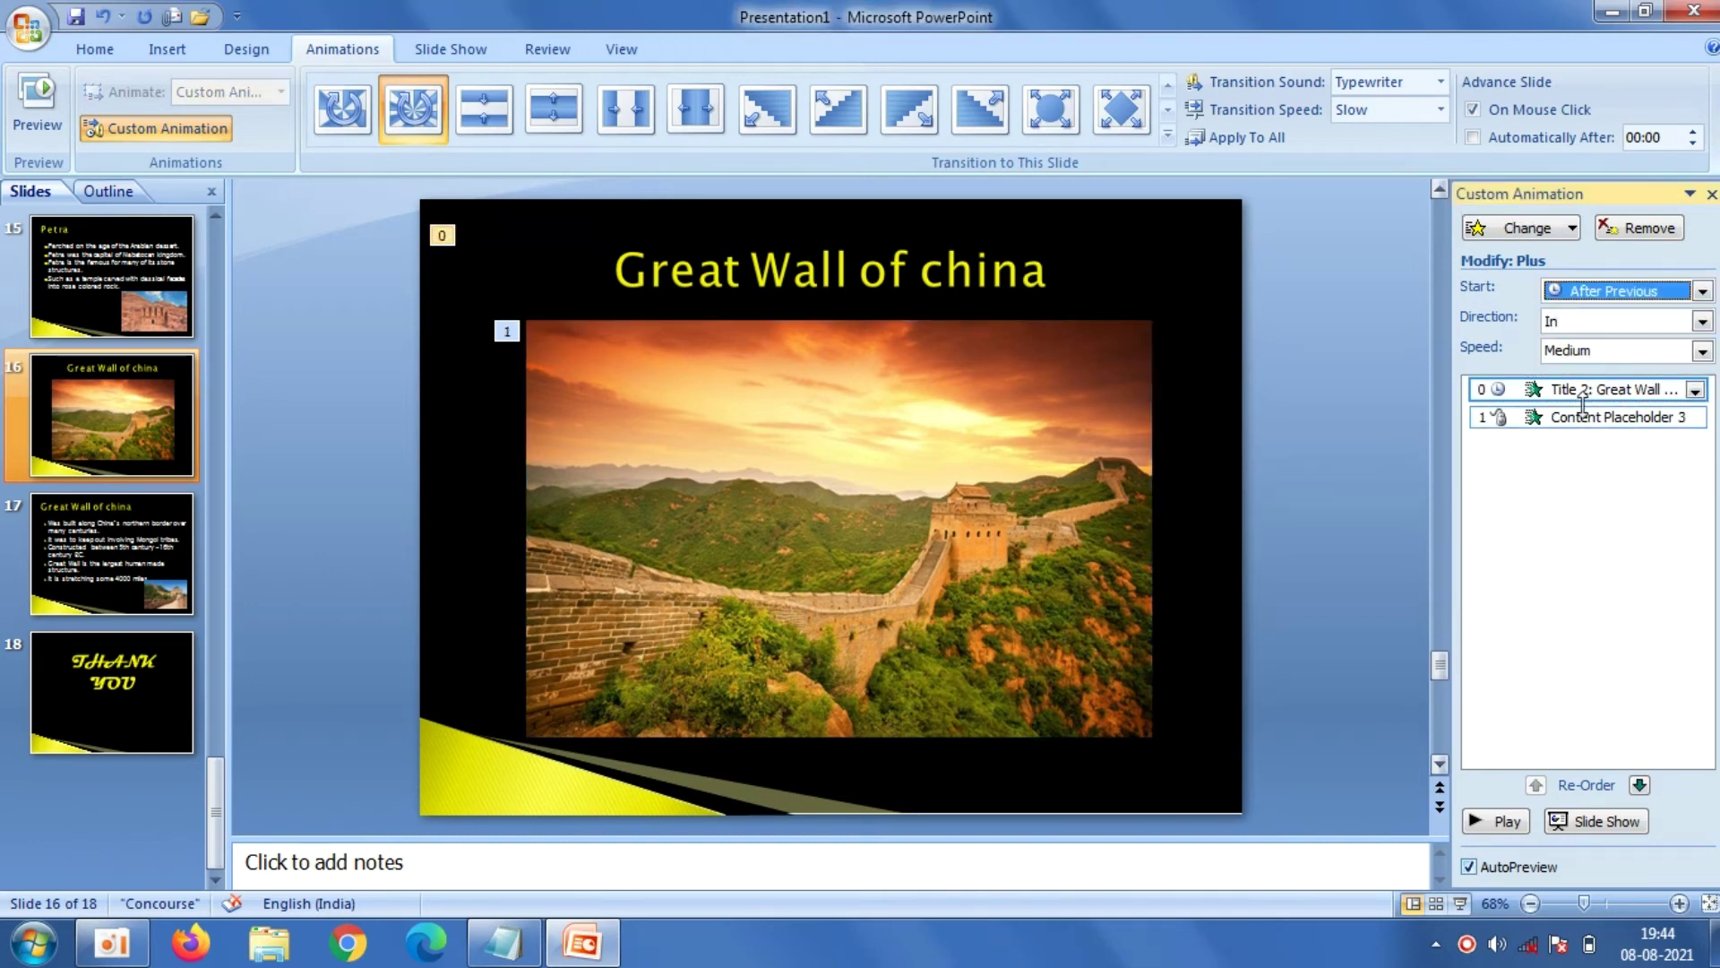
pyautogui.click(1612, 417)
pyautogui.click(1702, 291)
pyautogui.click(1665, 337)
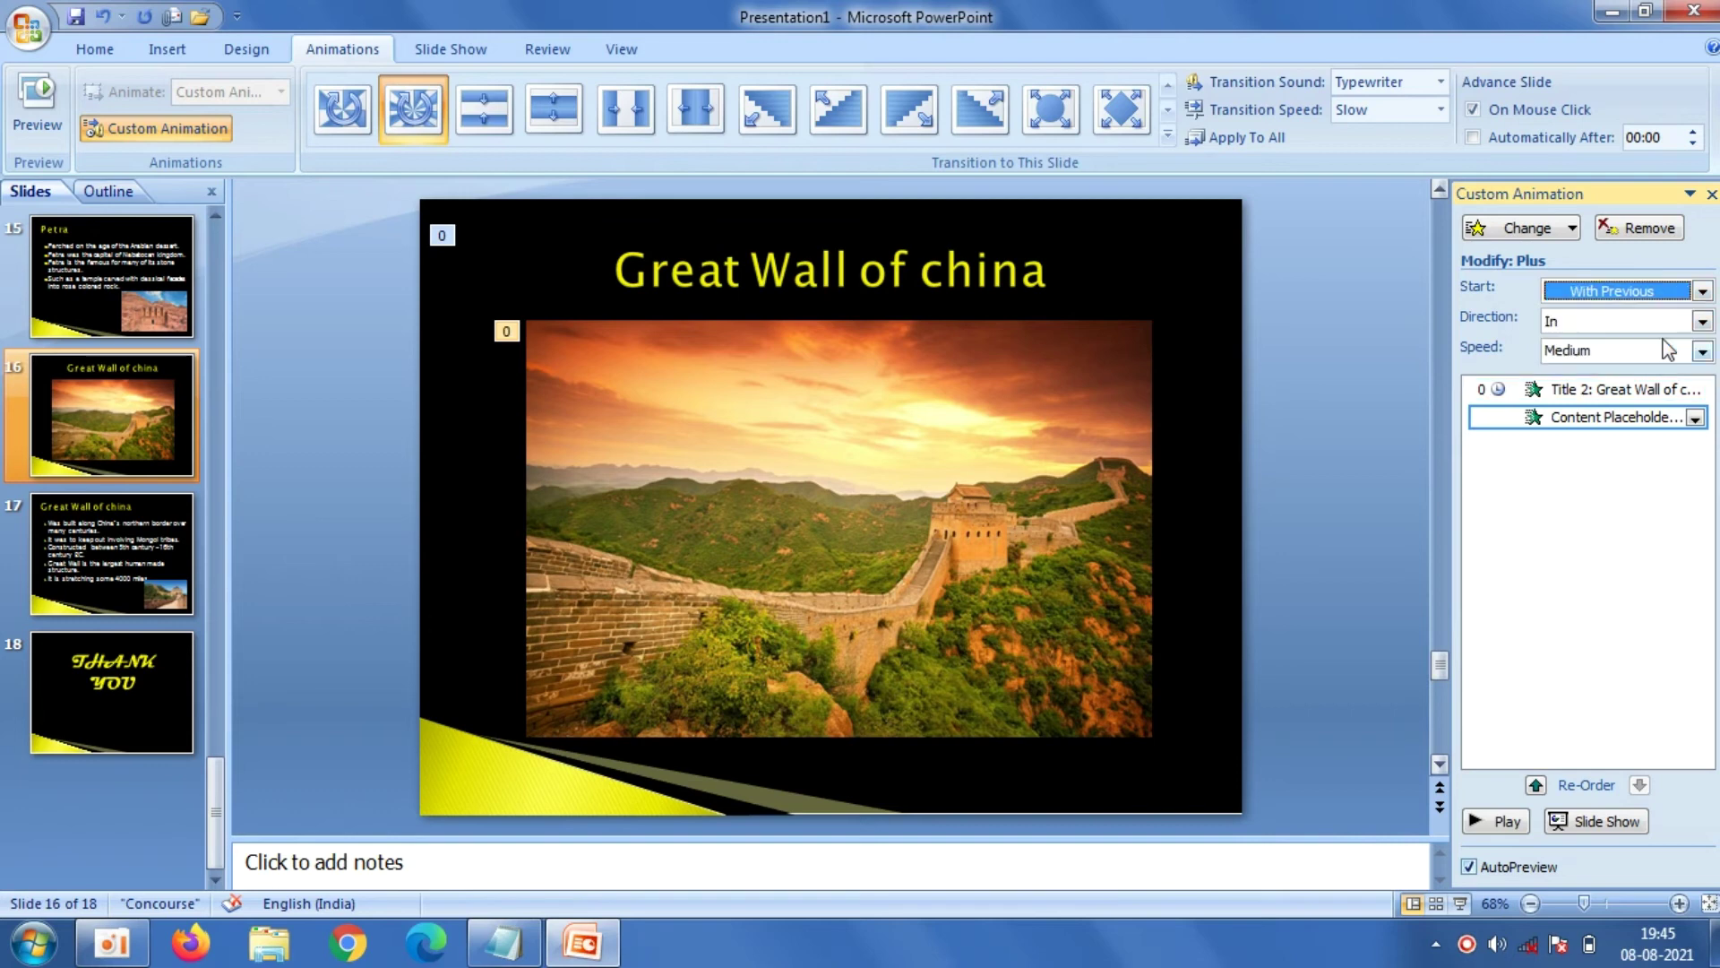
pyautogui.click(1312, 355)
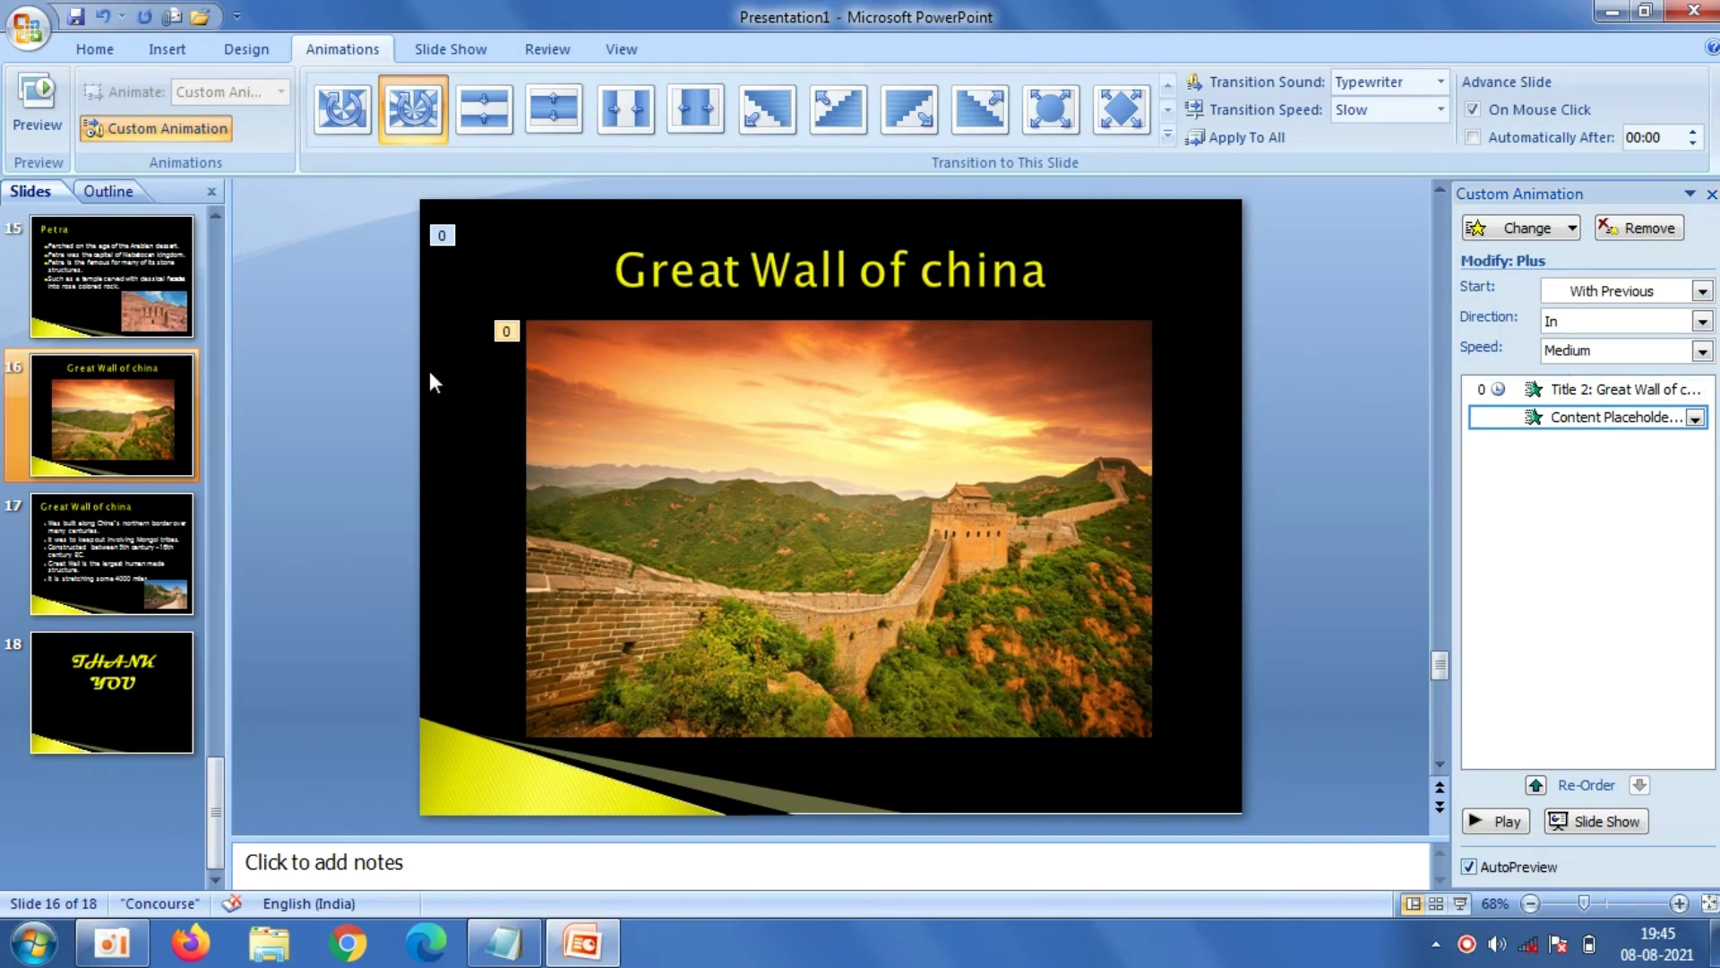
pyautogui.moveTo(208, 792); pyautogui.dragTo(231, 577)
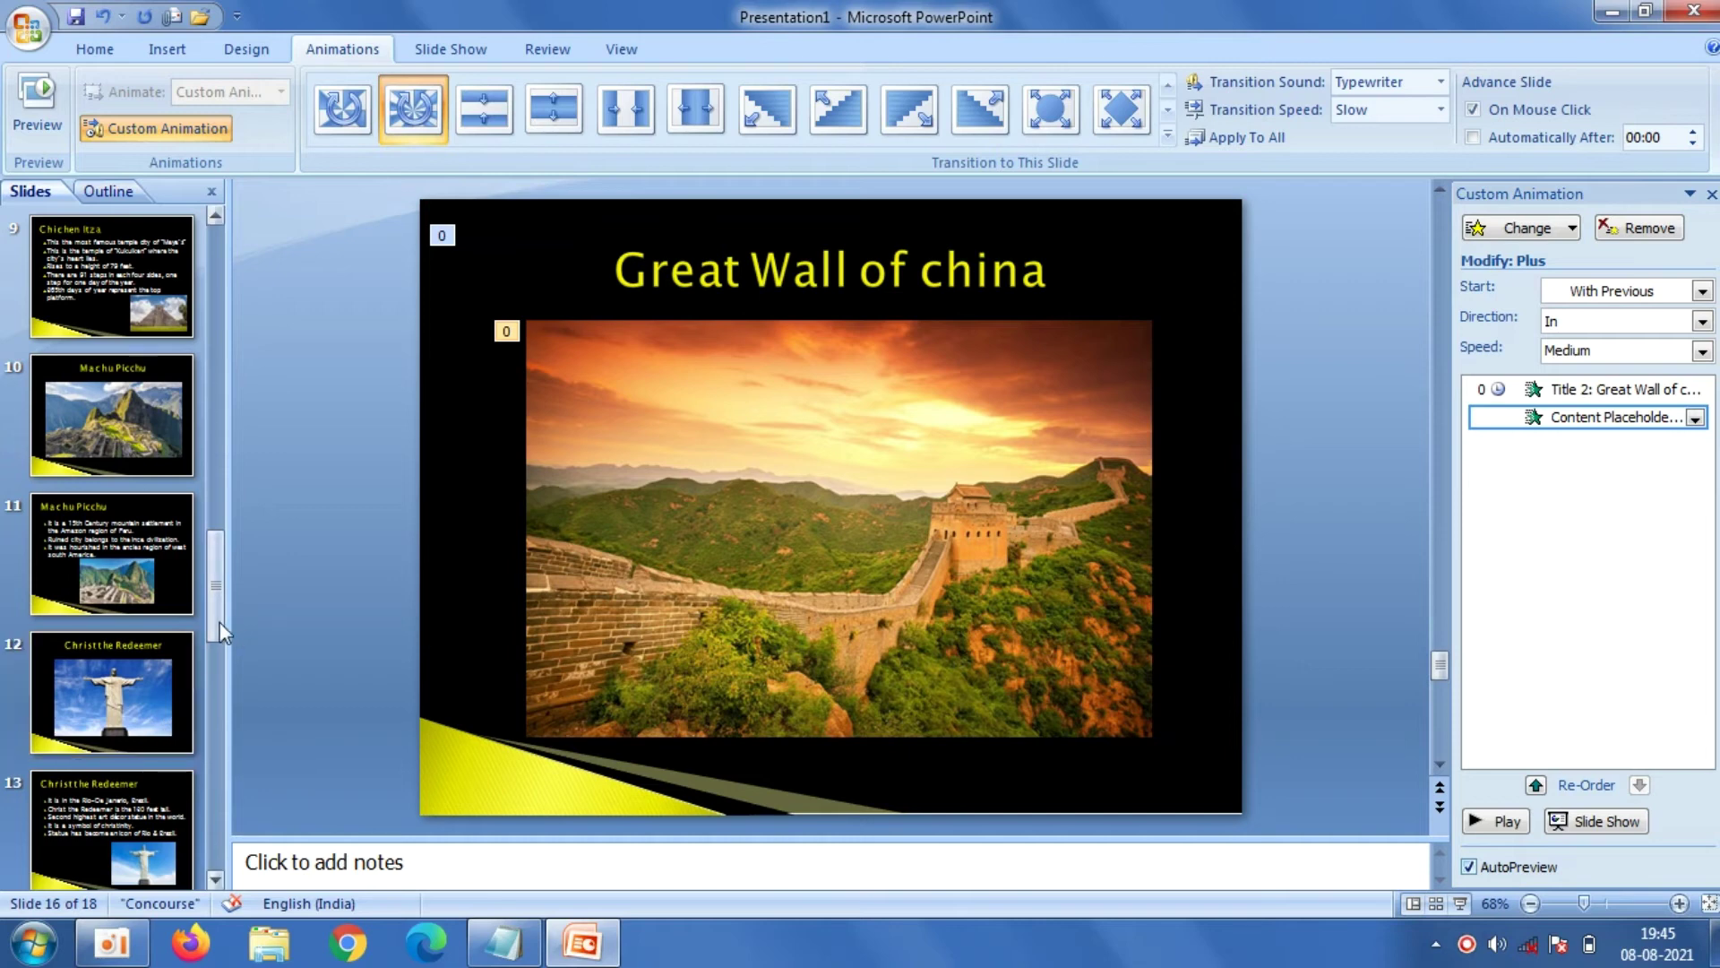
pyautogui.scroll(-1, 218, 622)
# On slide 14, give both the Petra title and photo a Plus entrance
pyautogui.click(122, 799)
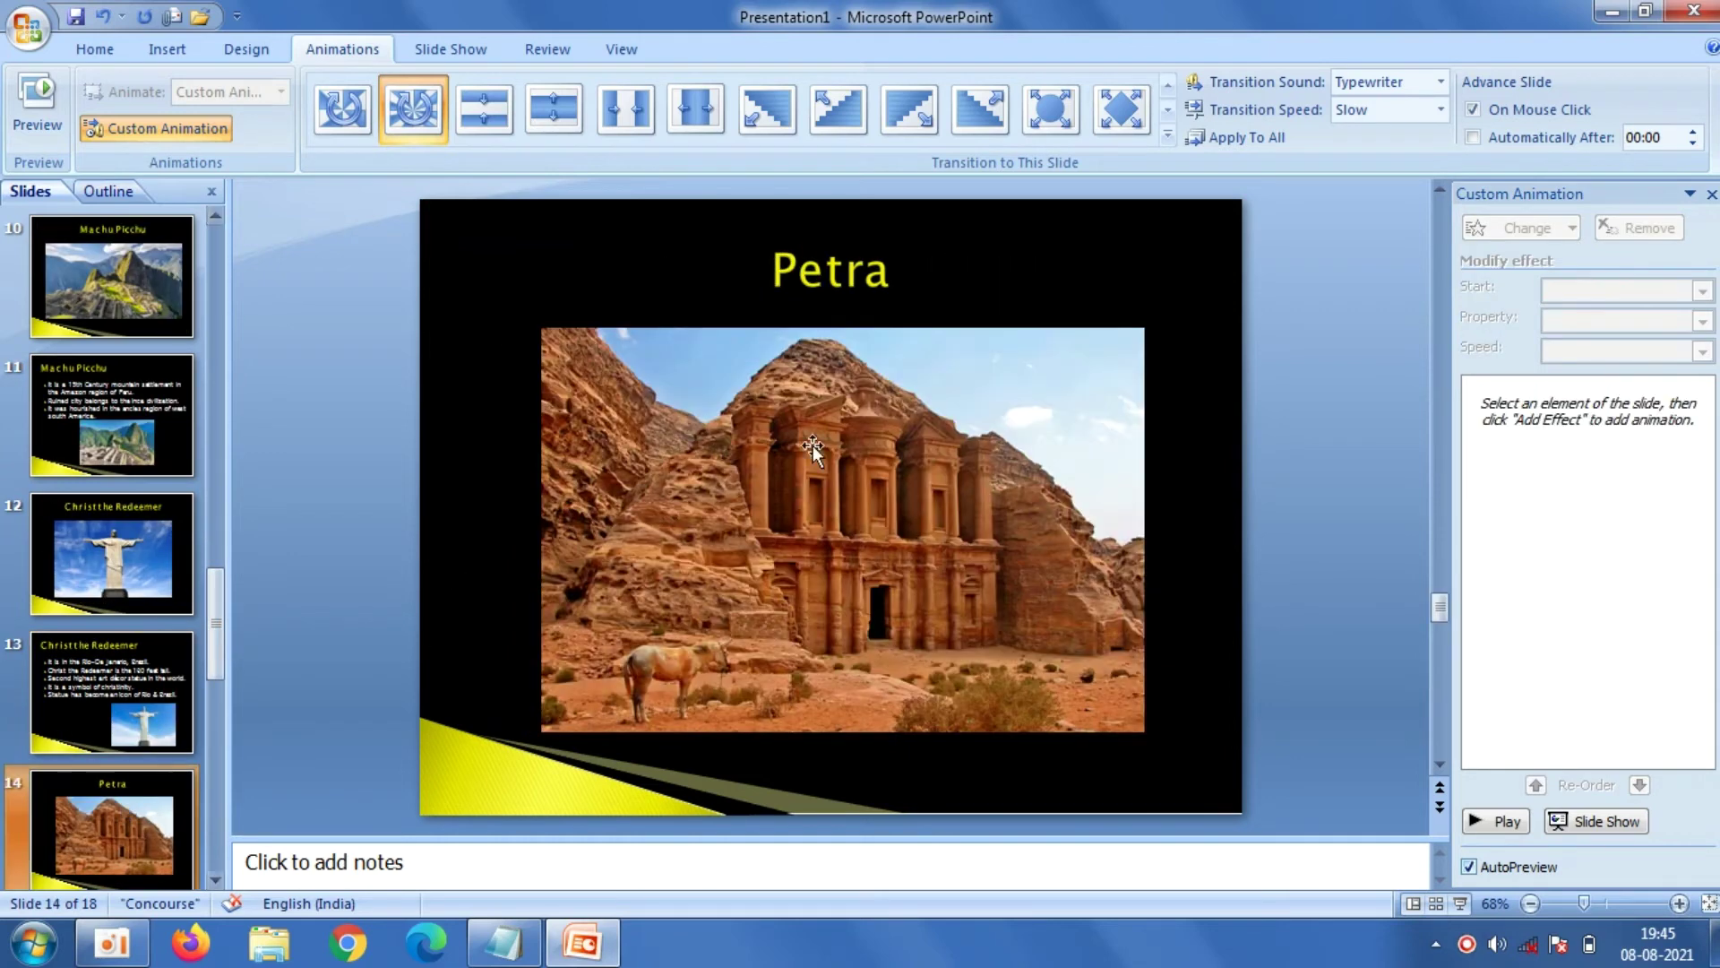
pyautogui.click(883, 273)
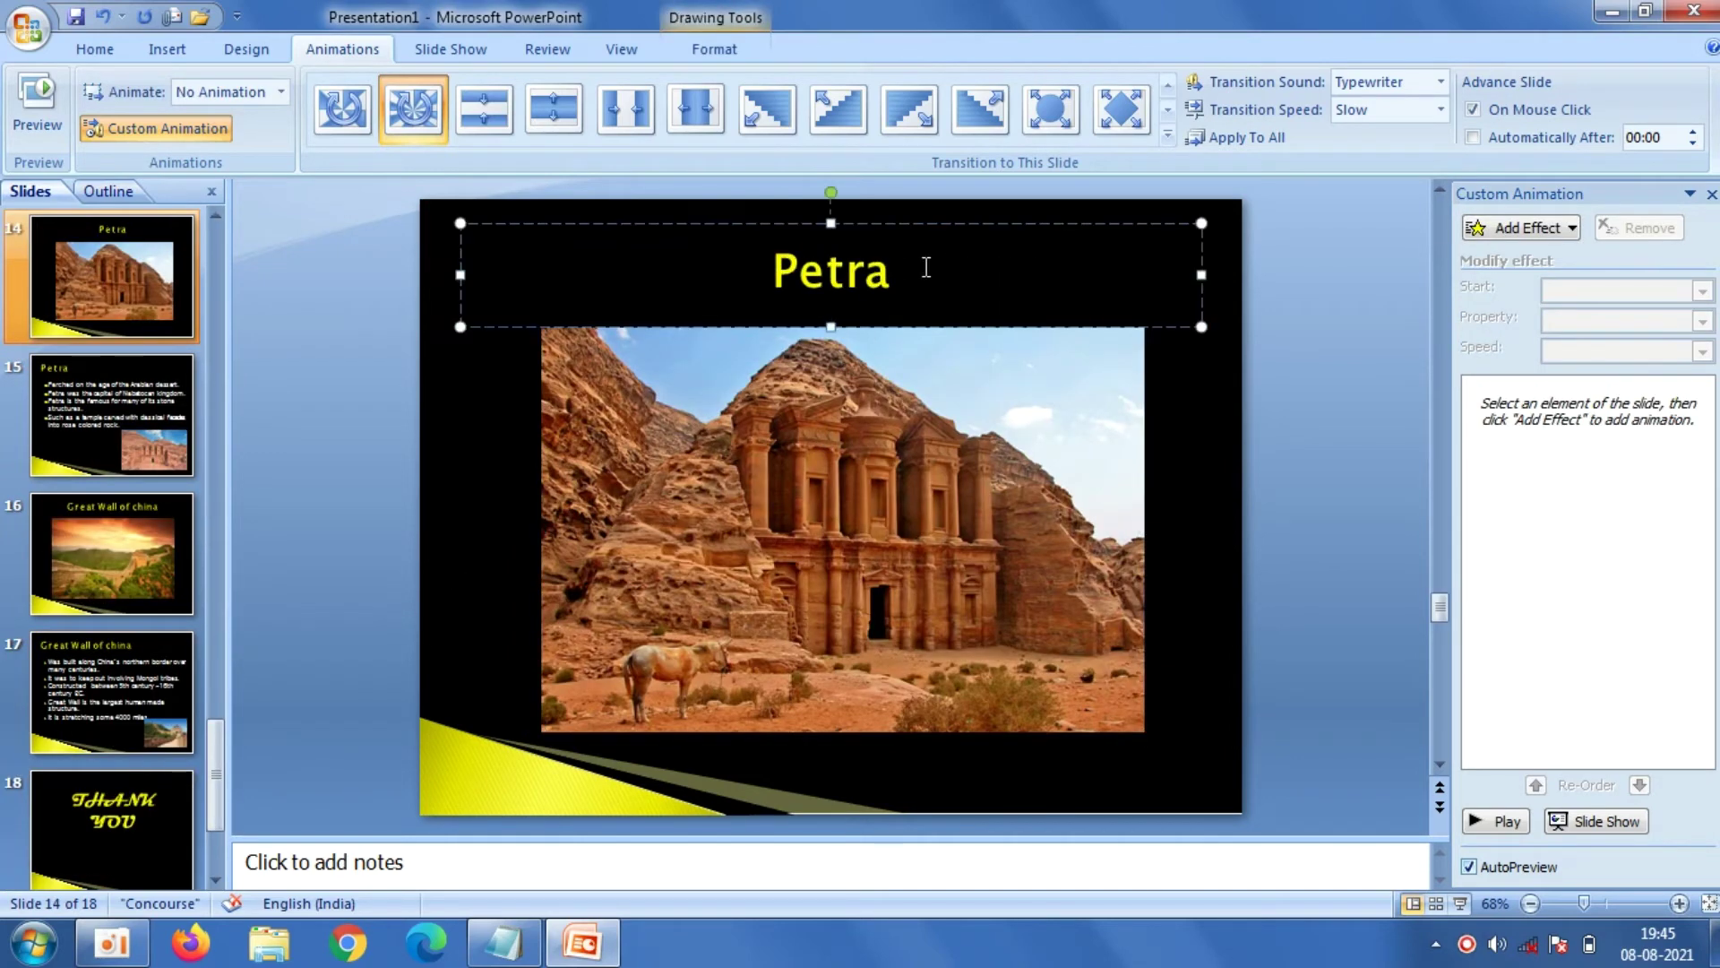
pyautogui.moveTo(926, 267); pyautogui.dragTo(774, 271)
pyautogui.click(1528, 228)
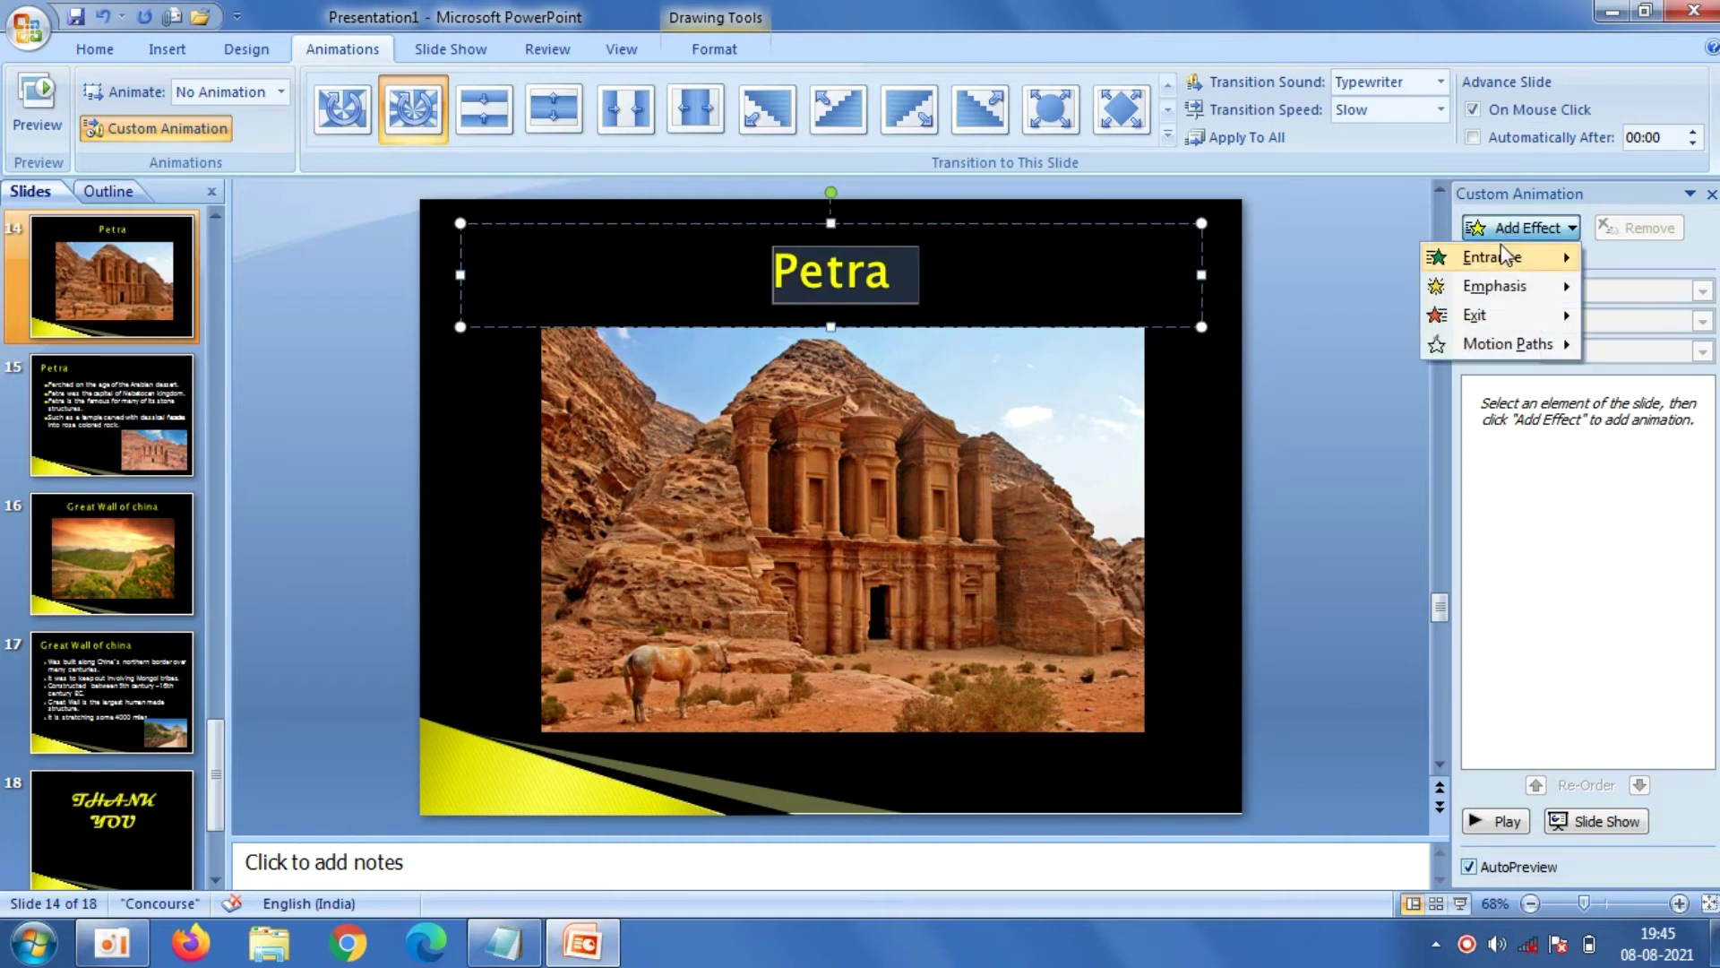
pyautogui.click(1366, 370)
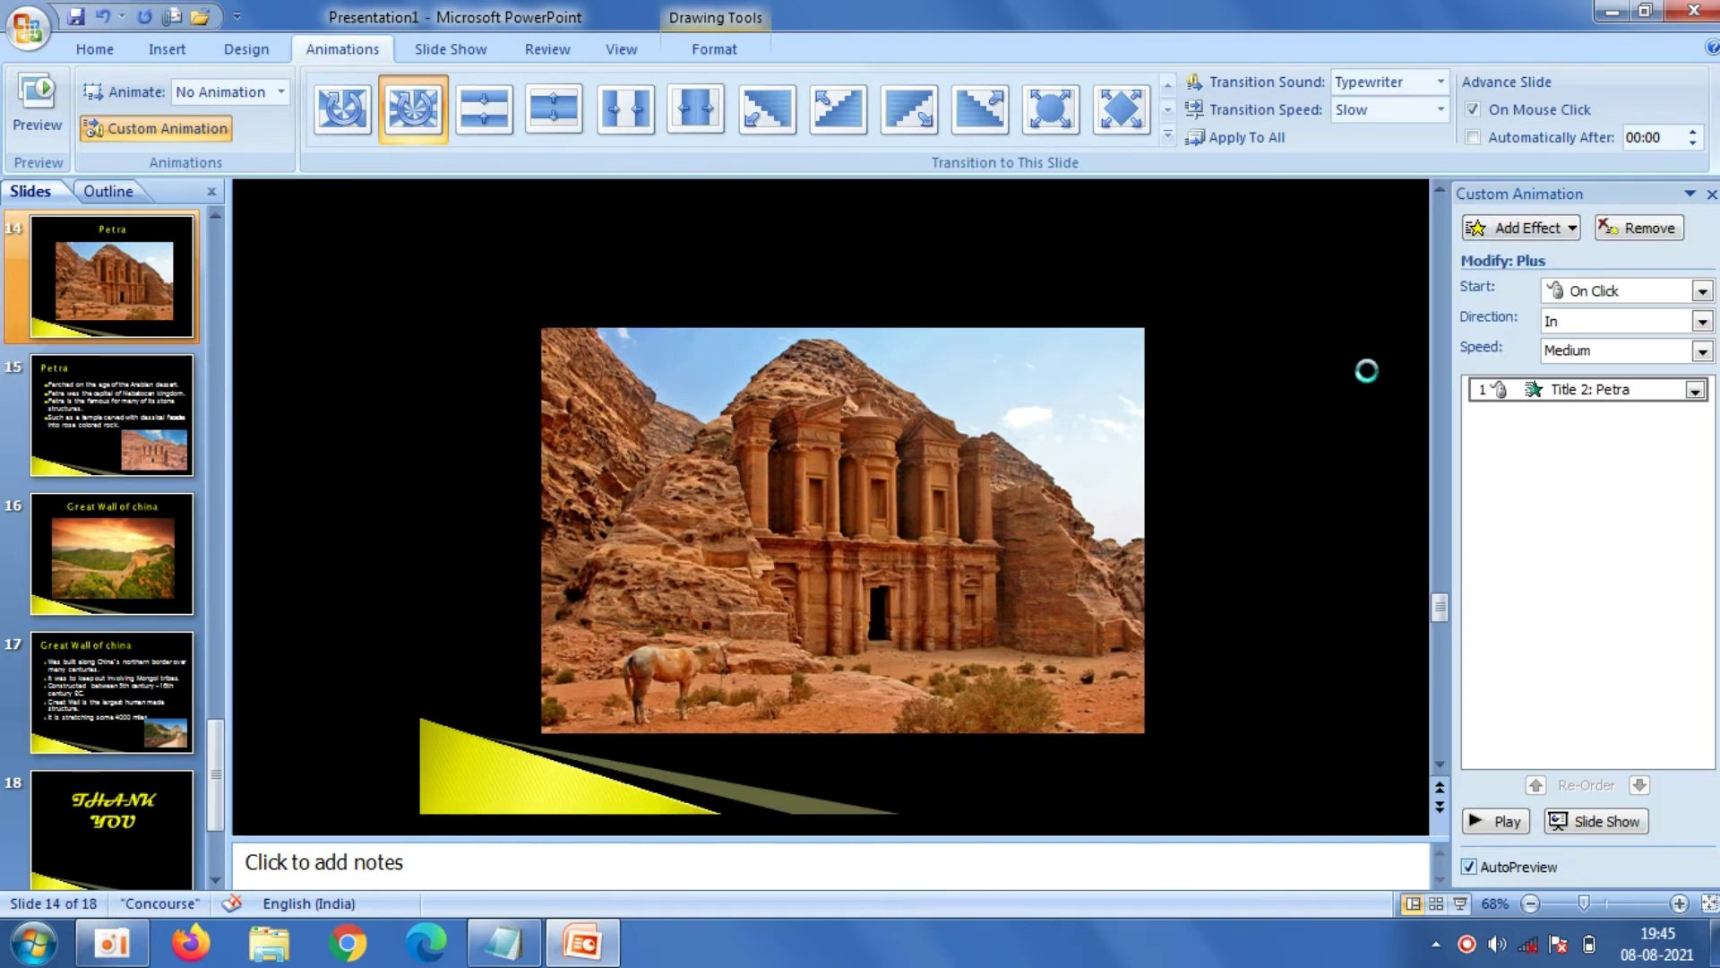
pyautogui.click(1036, 467)
pyautogui.click(1511, 229)
pyautogui.moveTo(1492, 256)
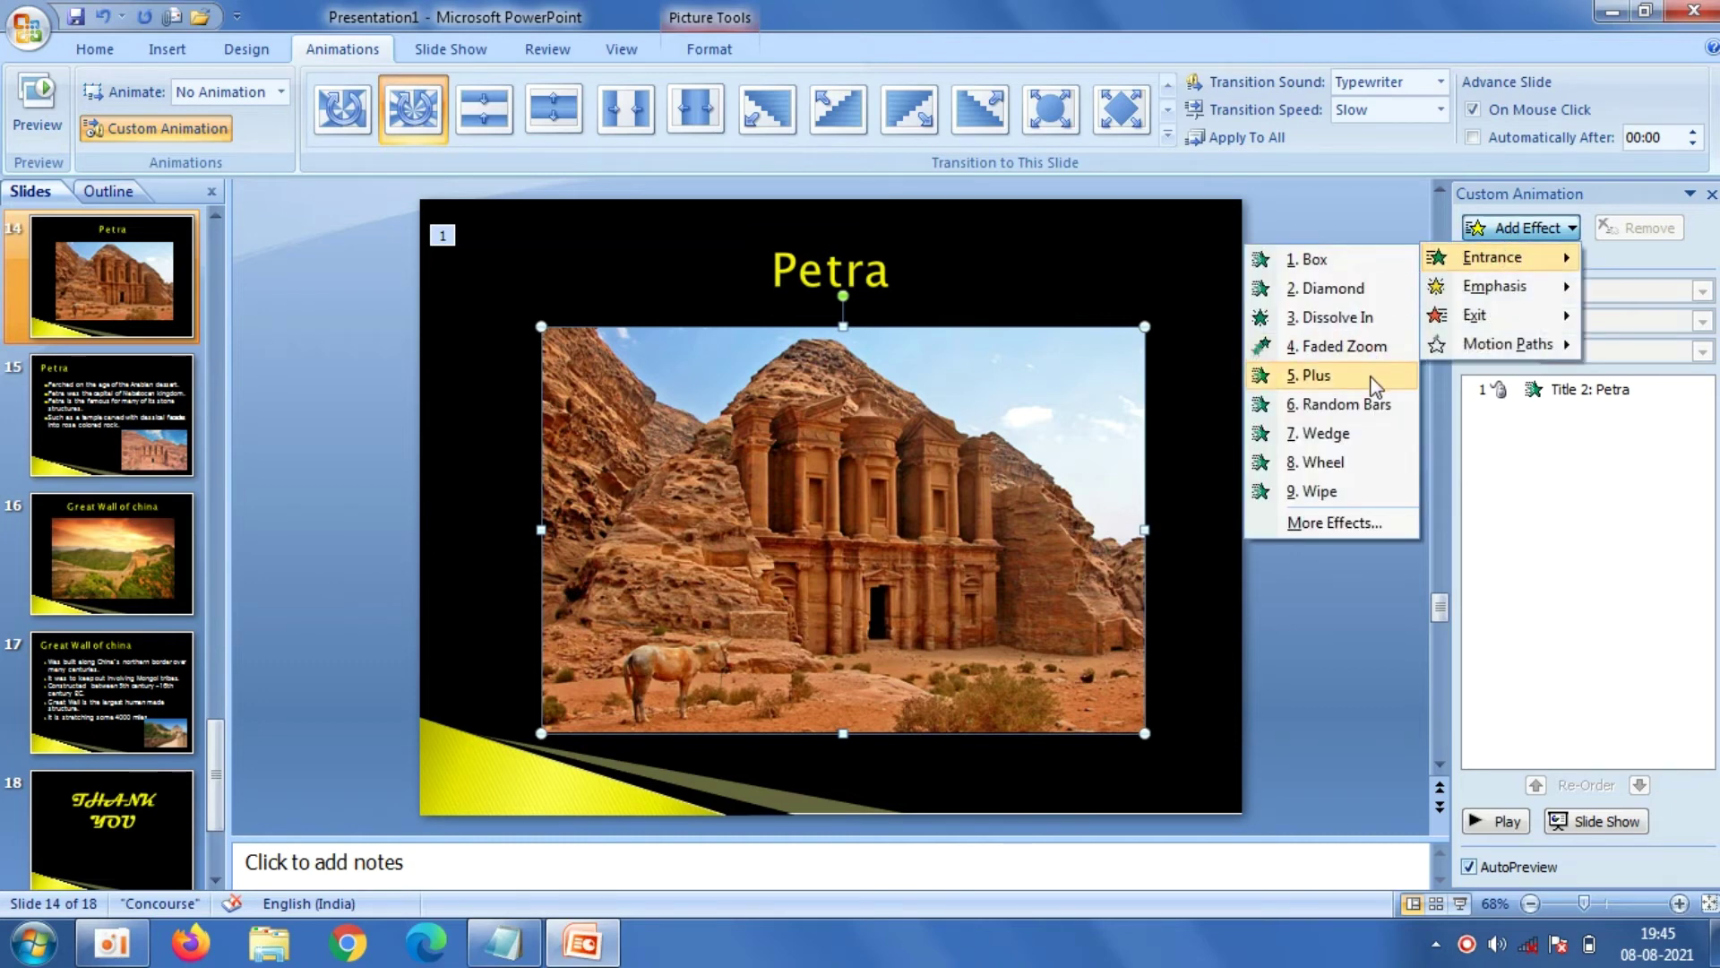
pyautogui.click(1371, 374)
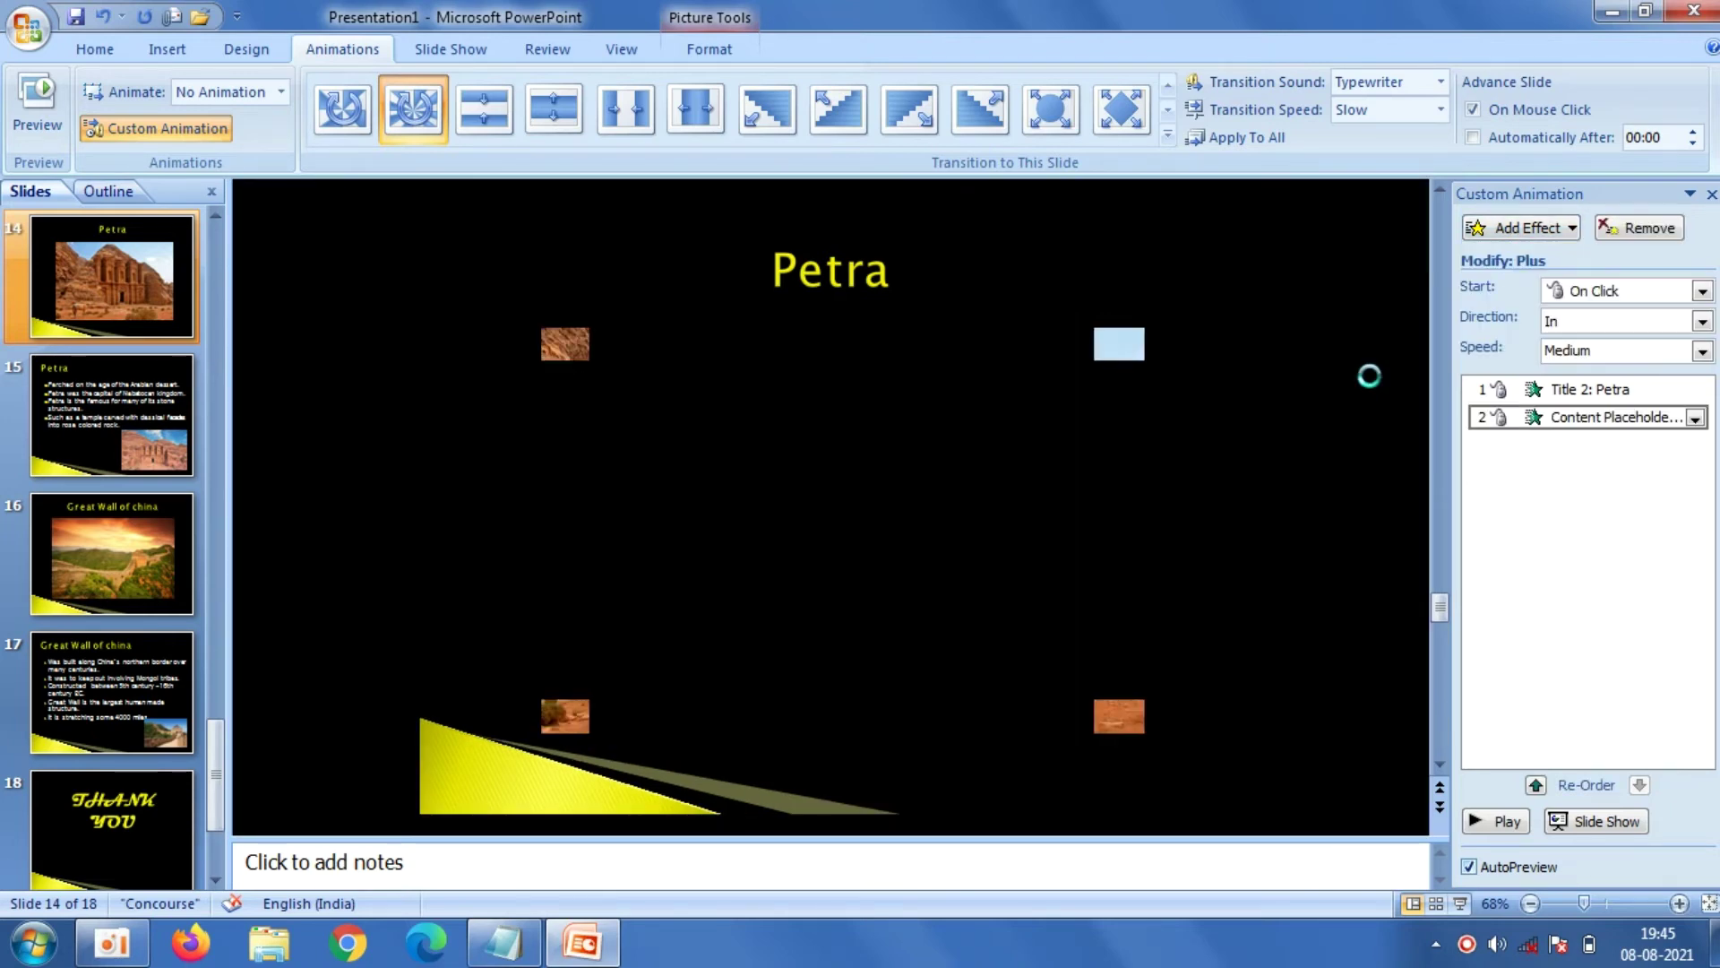
# Set the Petra photo to start With Previous and the title After Previous
pyautogui.click(1703, 292)
pyautogui.click(1609, 339)
pyautogui.click(1621, 390)
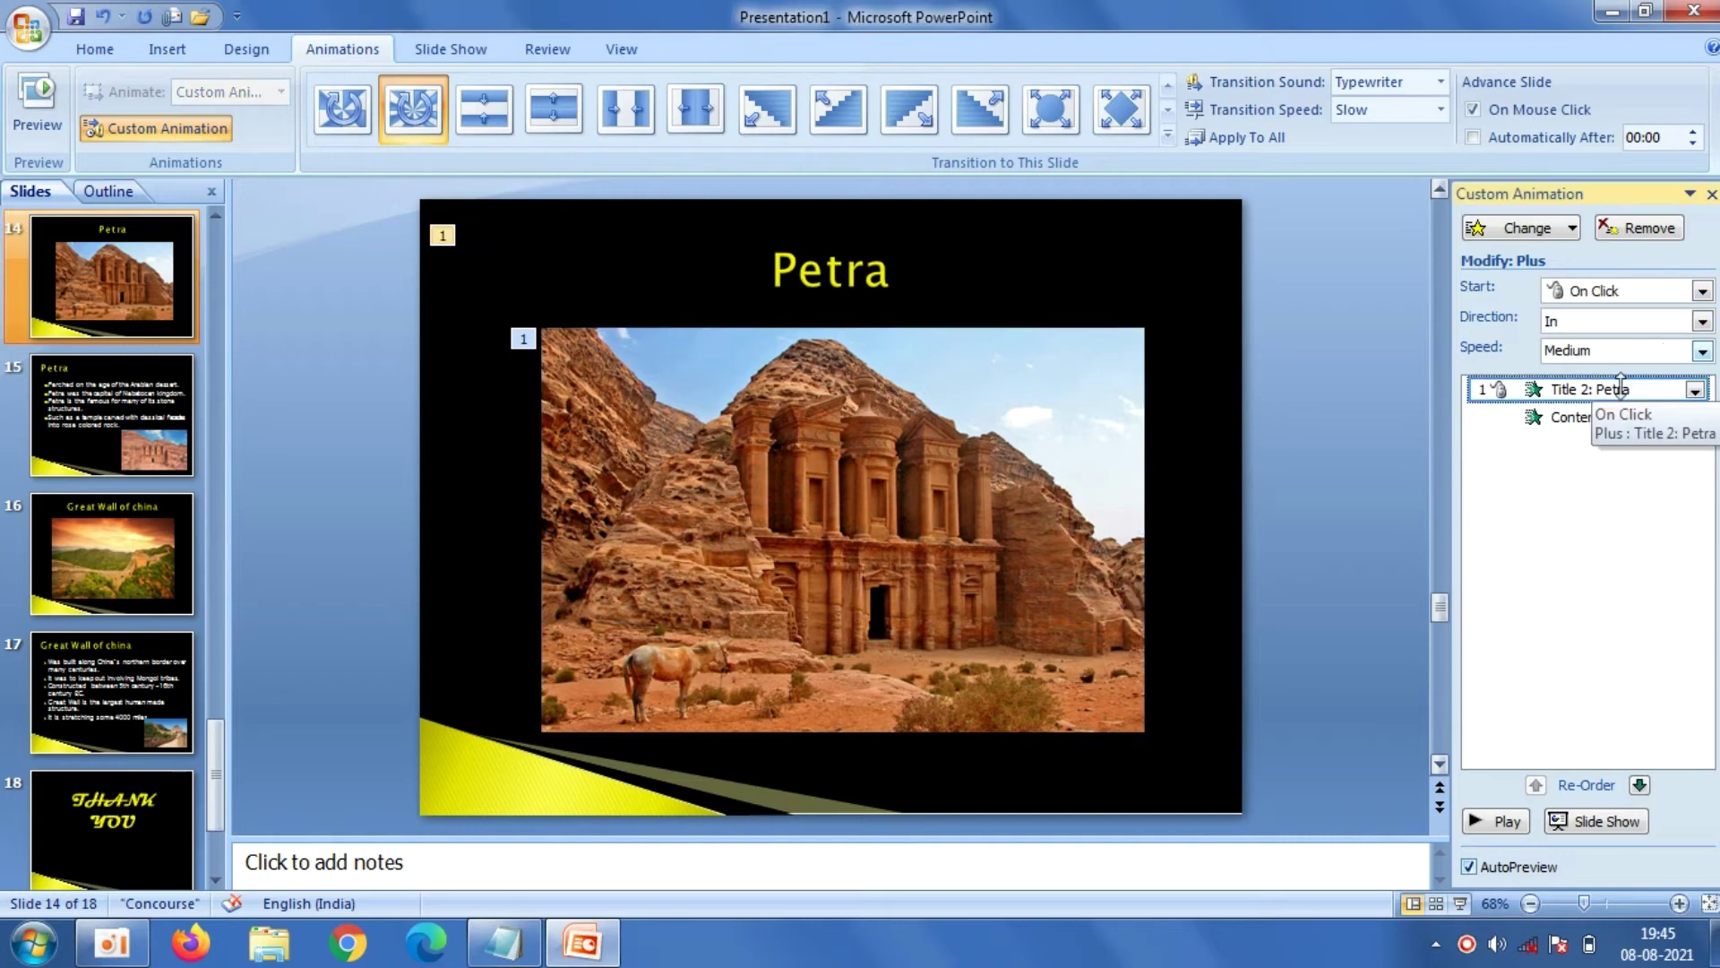
pyautogui.click(1703, 291)
pyautogui.click(1639, 358)
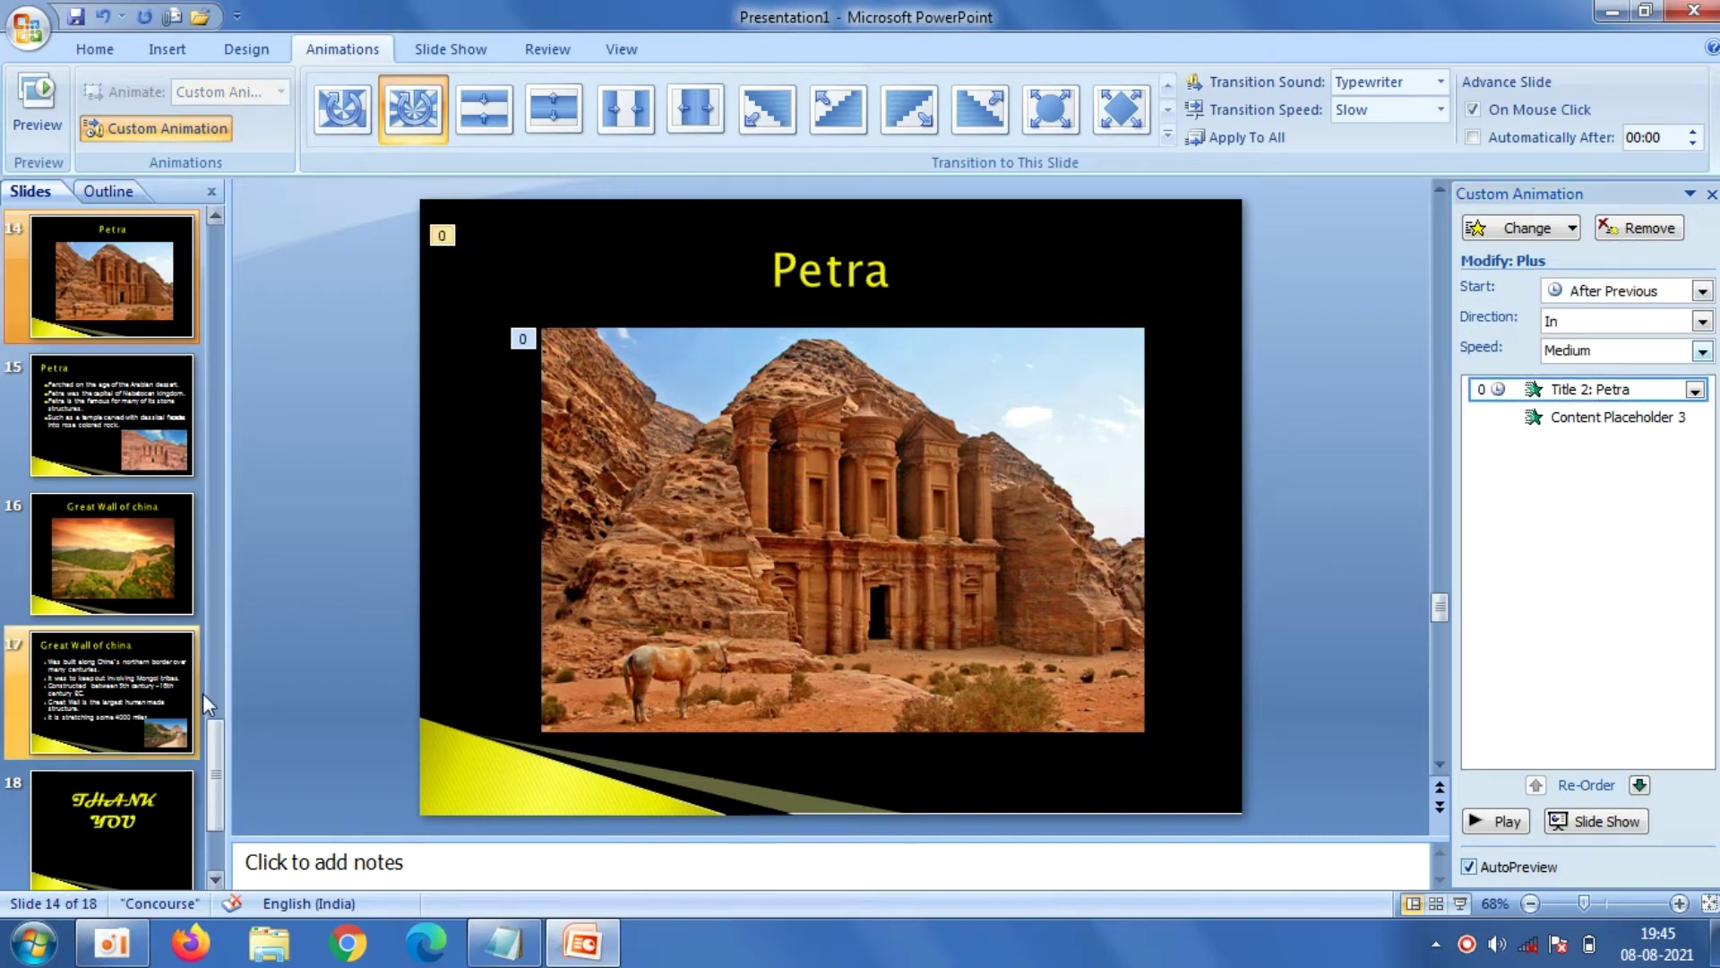
pyautogui.moveTo(207, 740); pyautogui.dragTo(203, 582)
# On slide 12, give both the Christ the Redeemer title and photo a Plus entrance
pyautogui.click(111, 580)
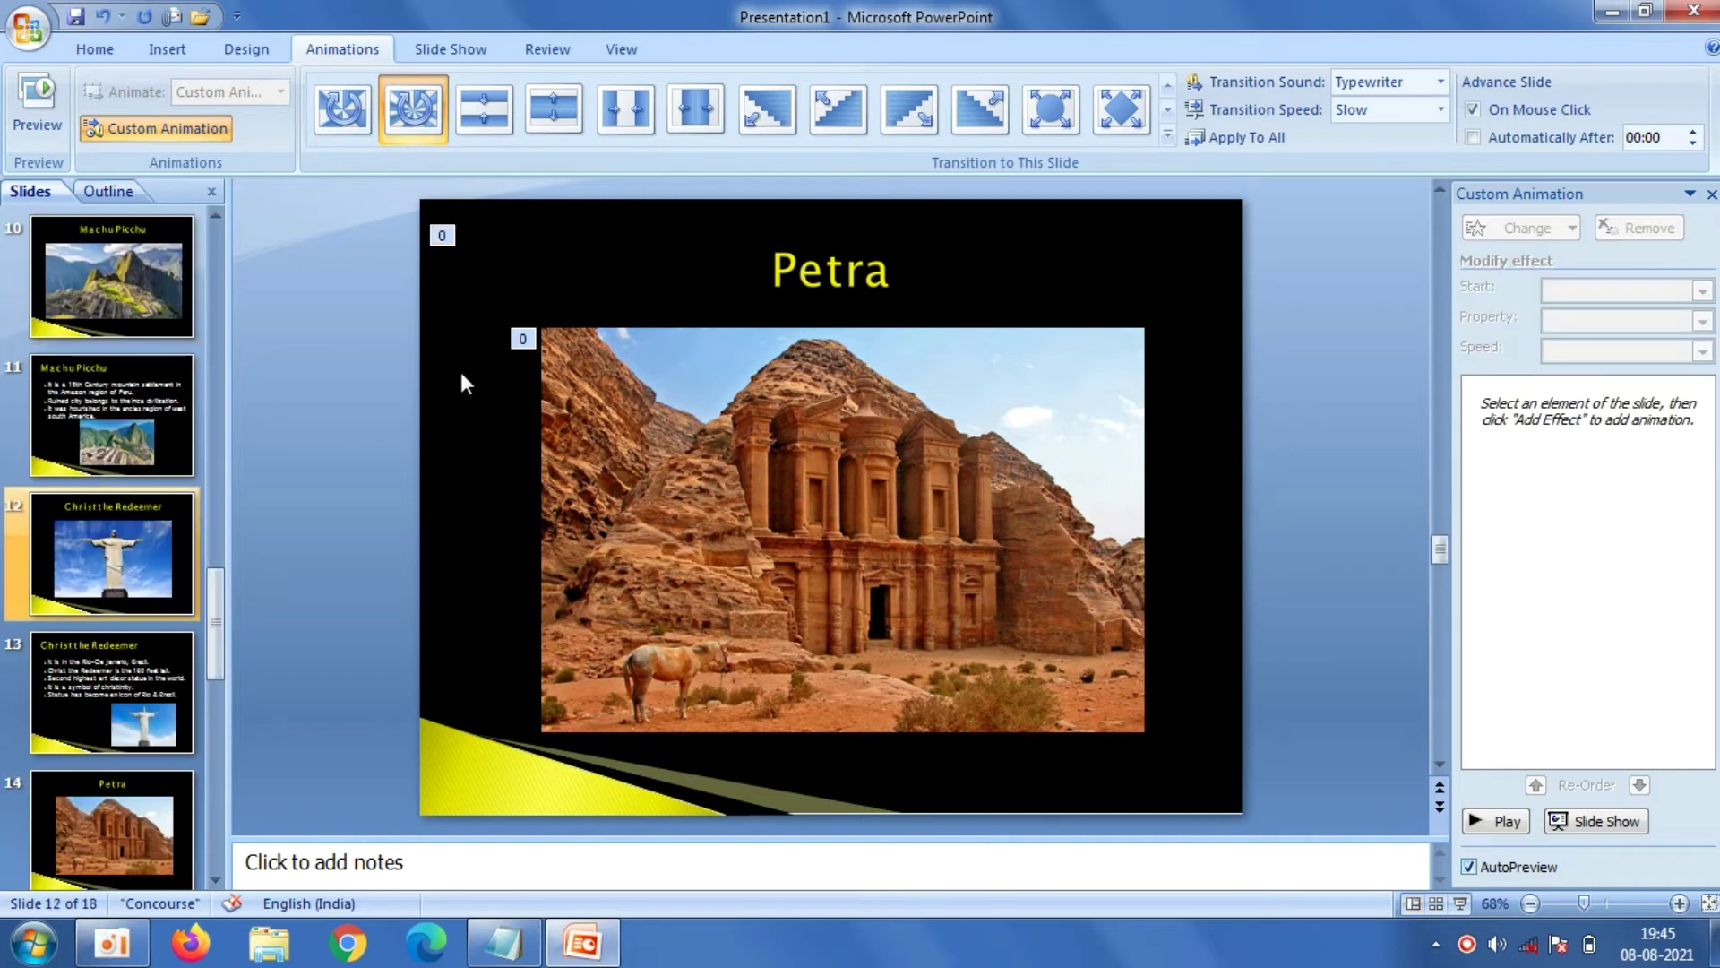
pyautogui.click(793, 273)
pyautogui.moveTo(1072, 288); pyautogui.dragTo(598, 274)
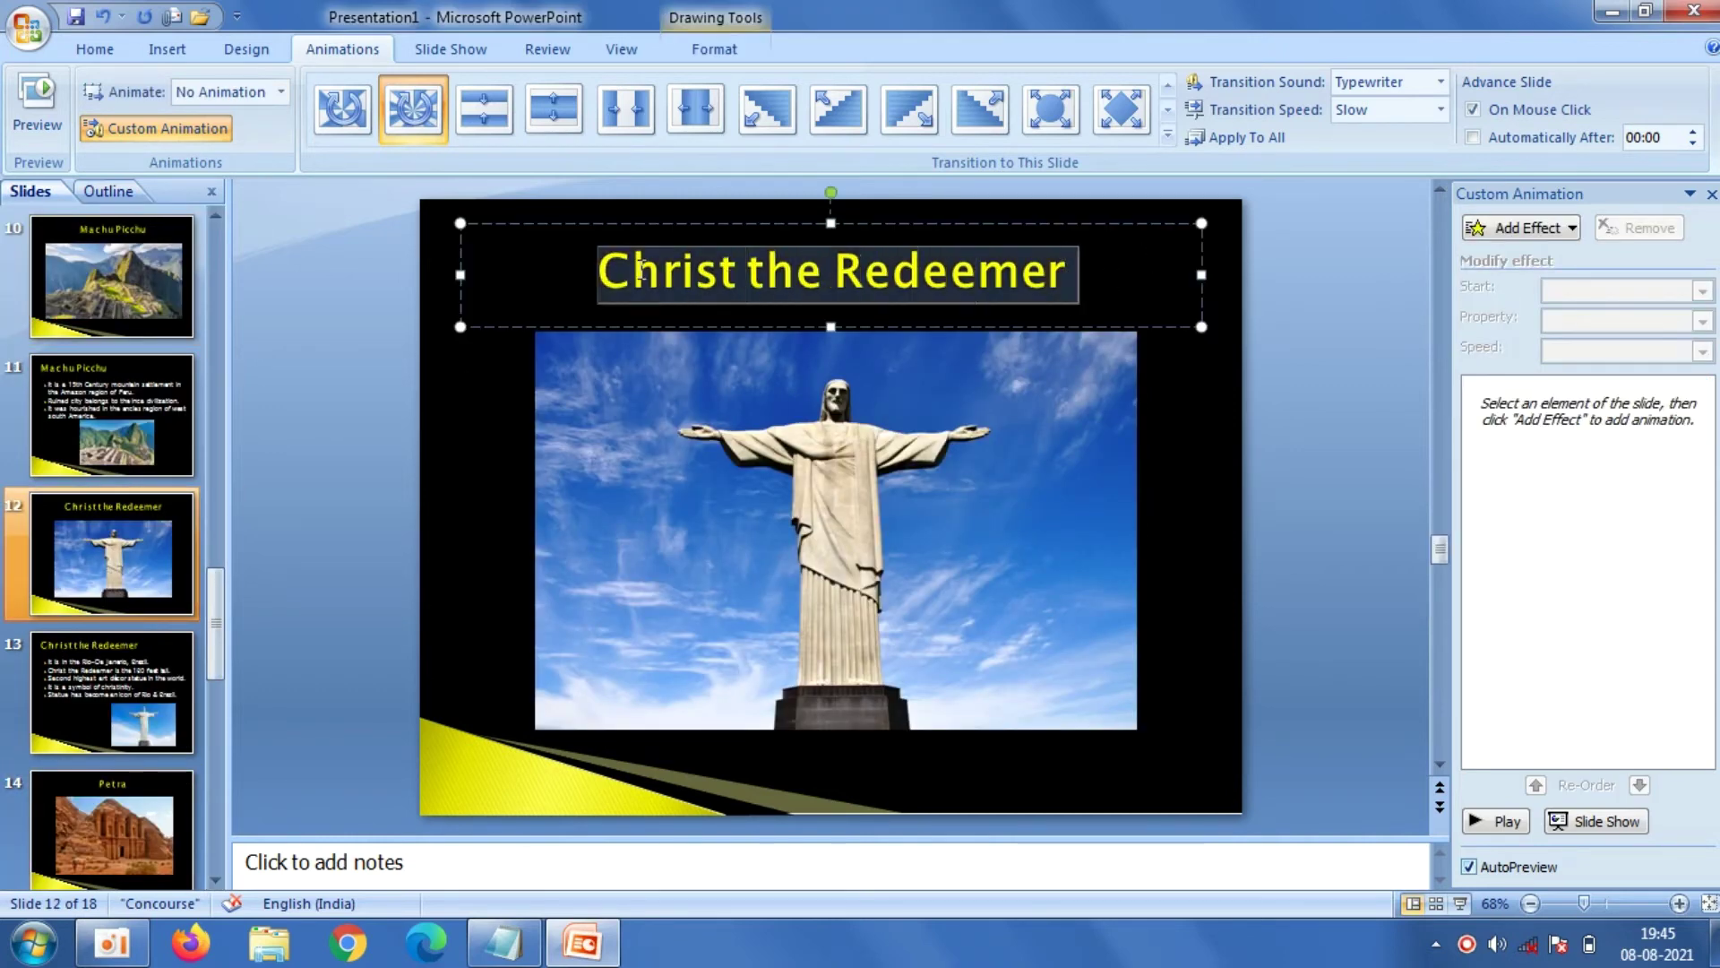
pyautogui.click(1498, 232)
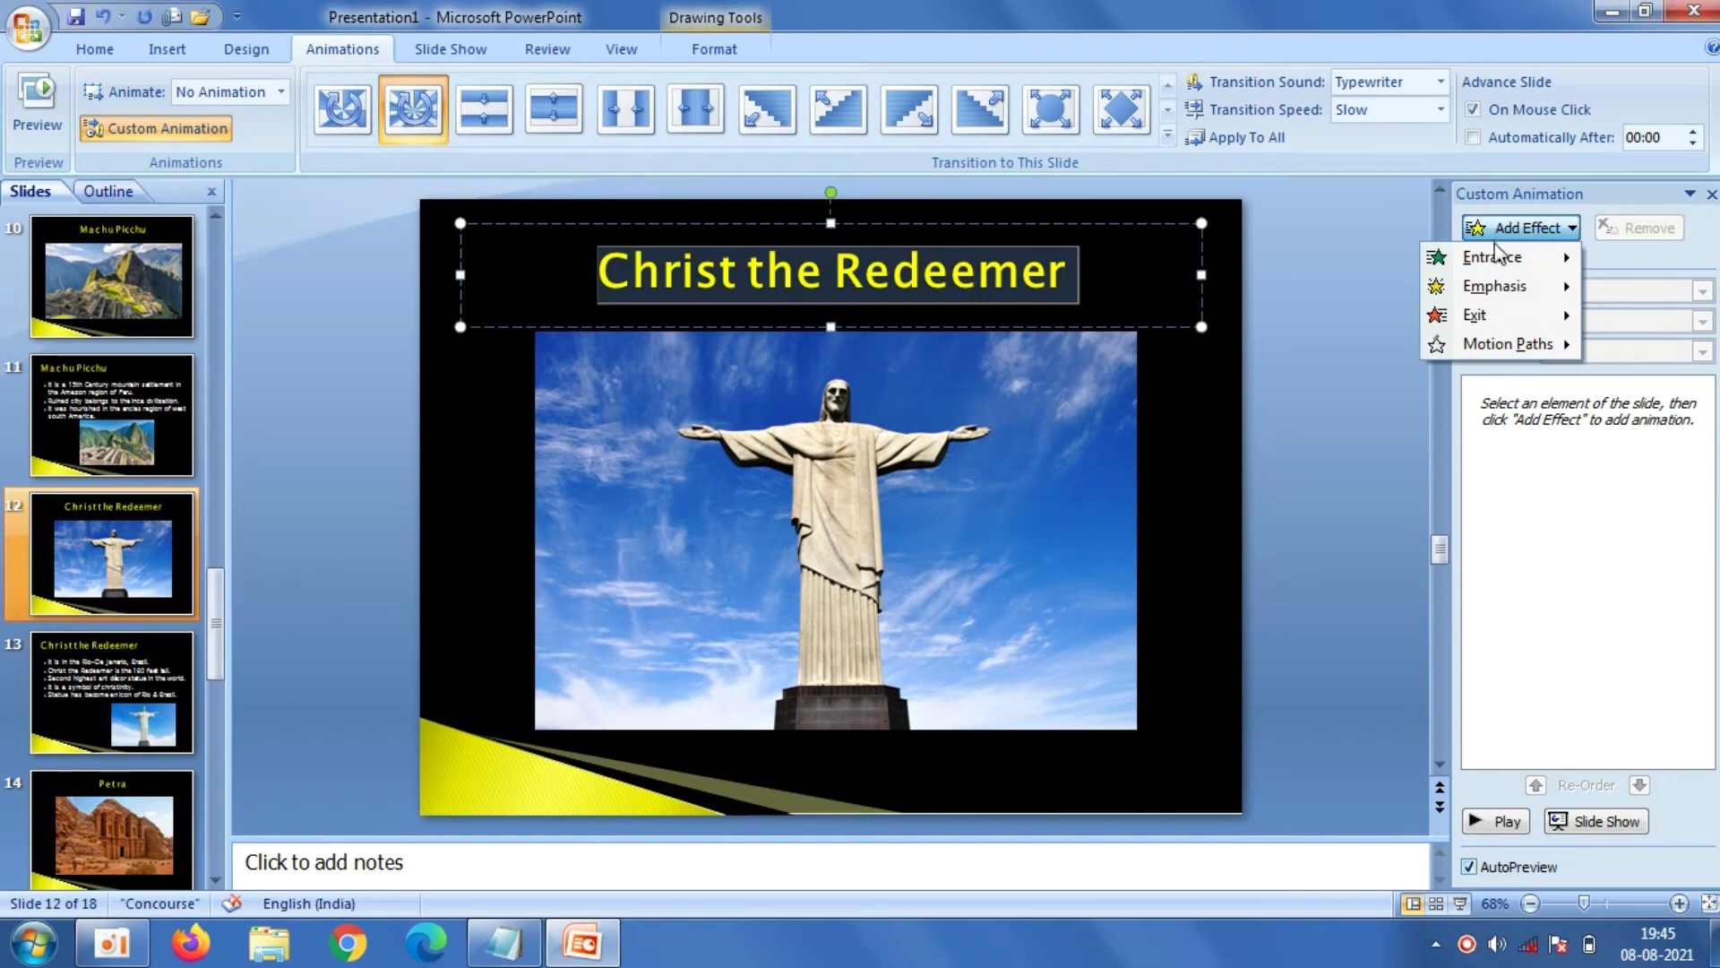
pyautogui.click(1344, 375)
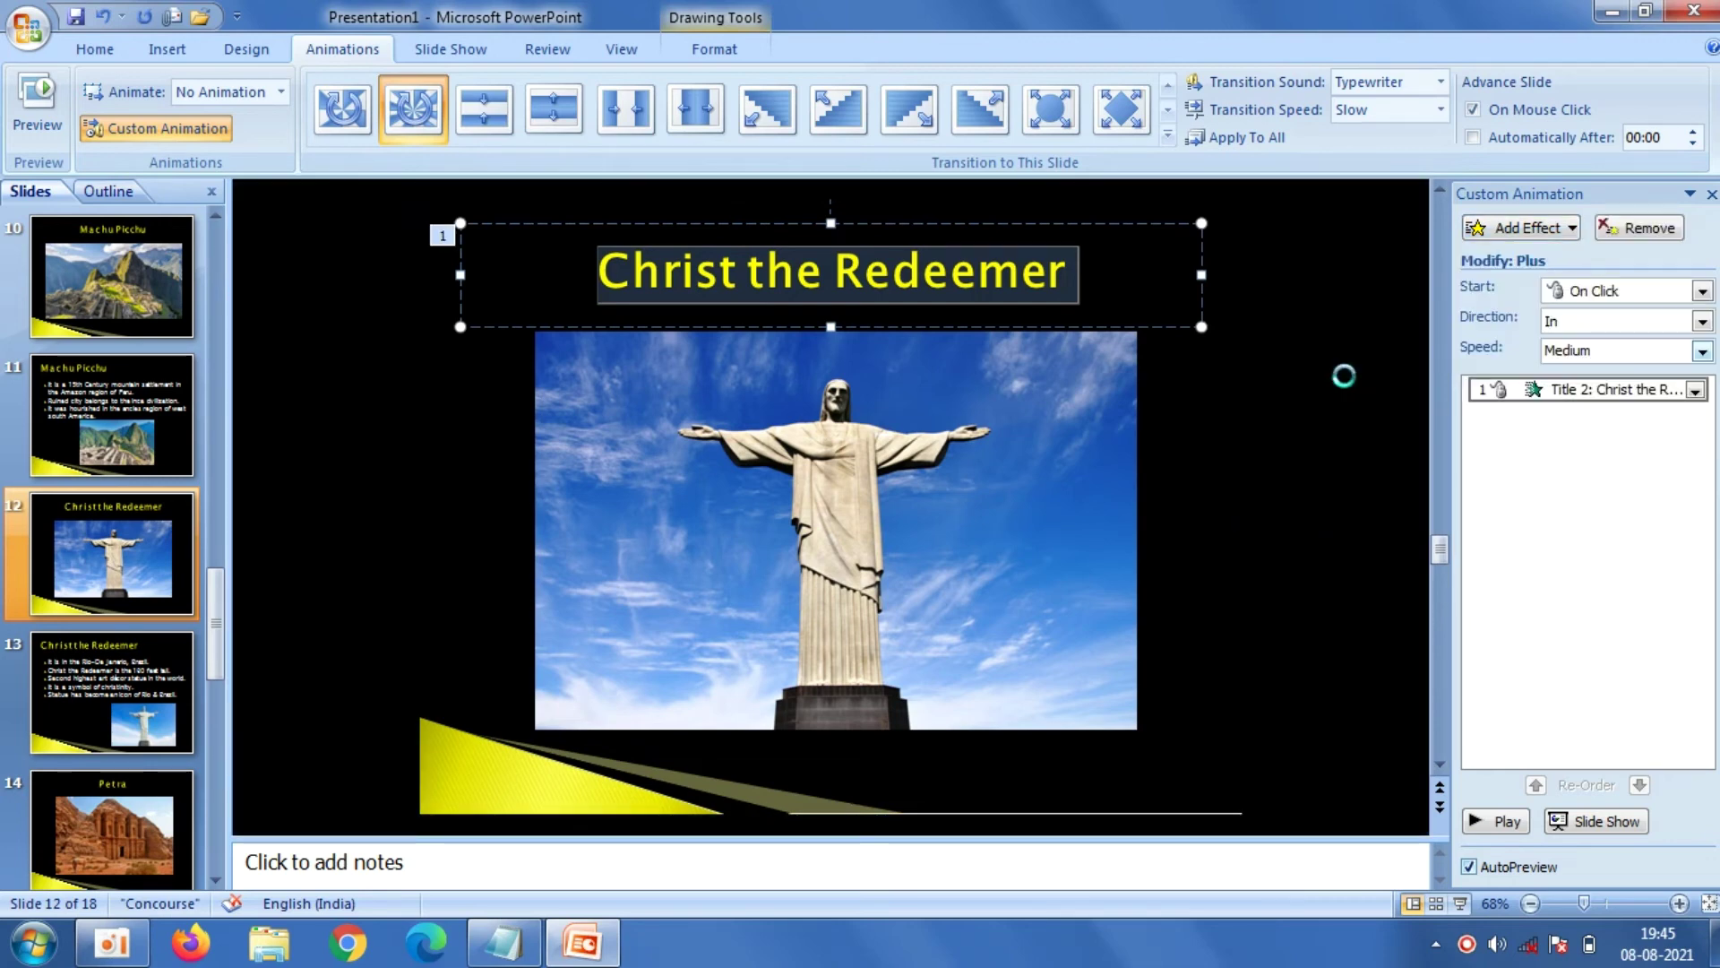
pyautogui.click(1053, 482)
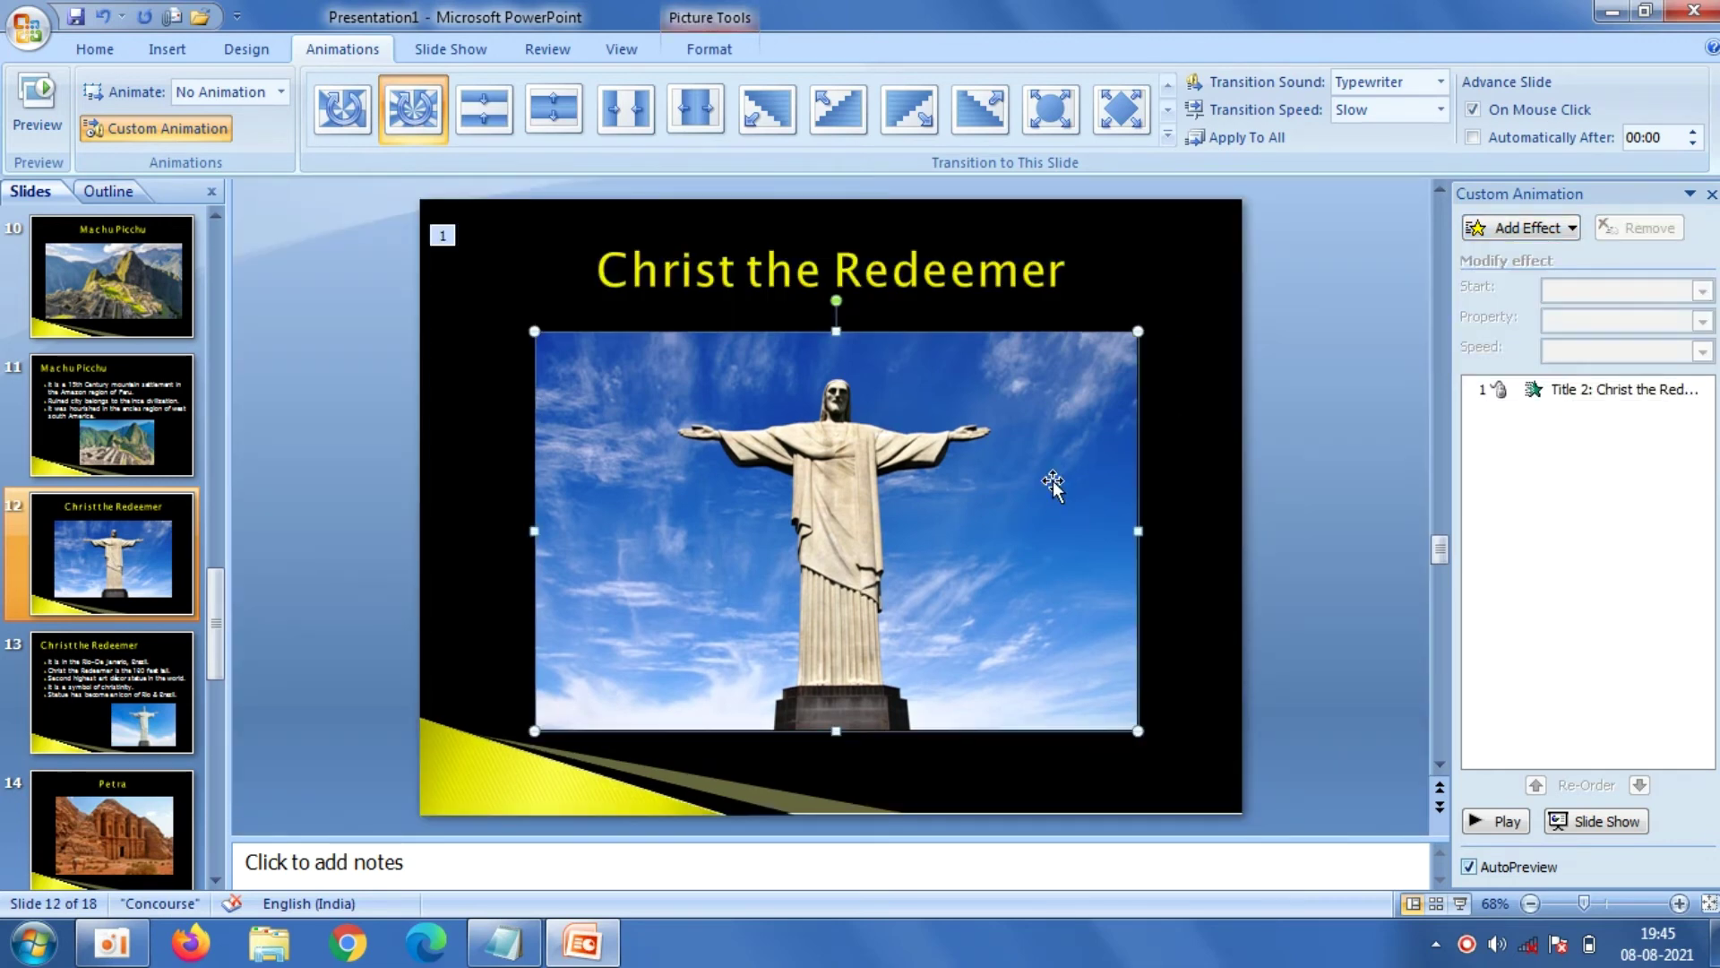
pyautogui.click(1538, 228)
pyautogui.moveTo(1494, 256)
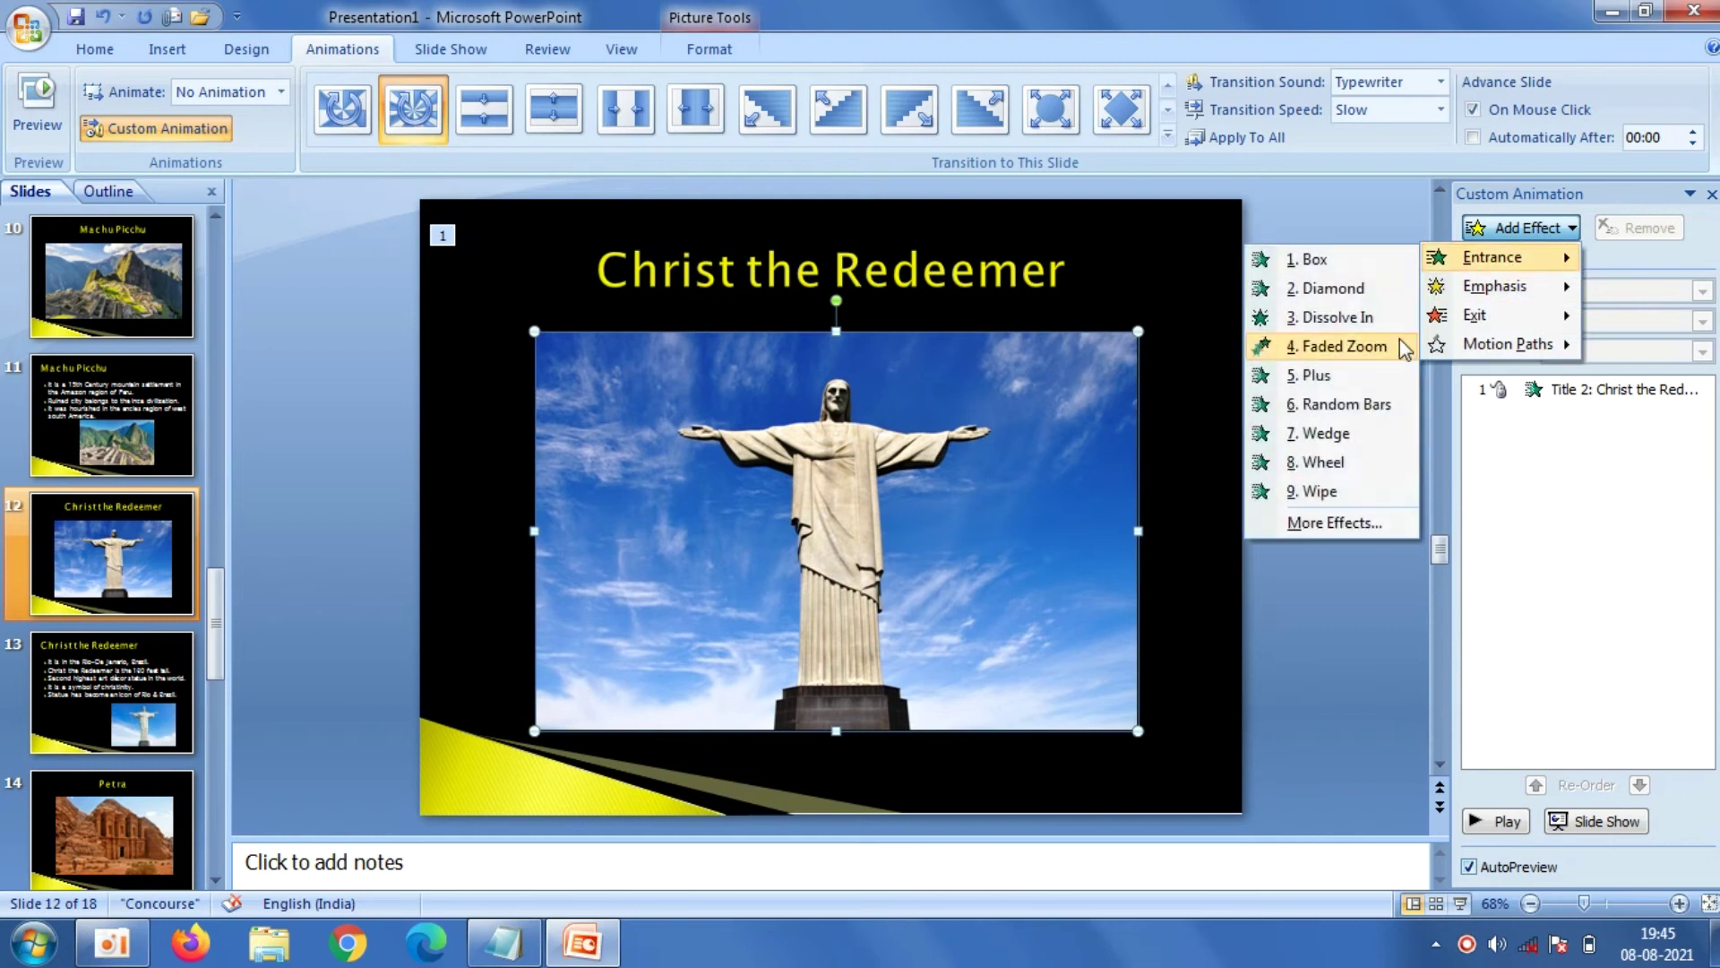
pyautogui.click(1378, 376)
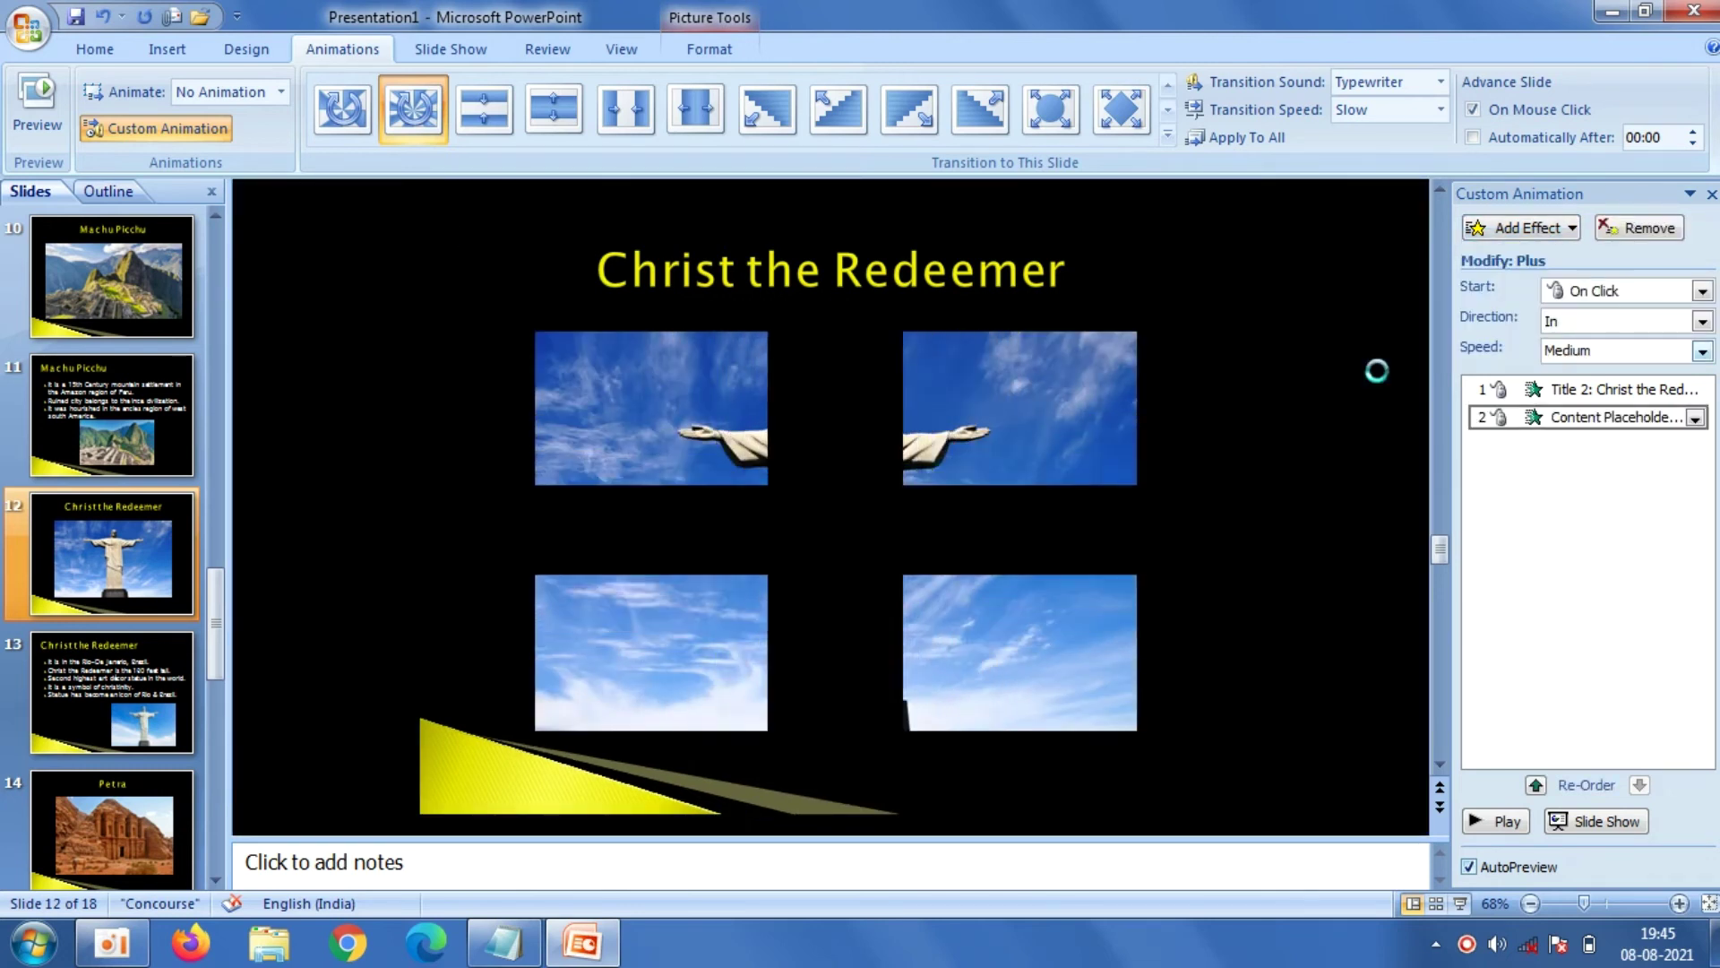
# Set the photo to start With Previous and the title After Previous, then go to slide 10
pyautogui.click(1702, 292)
pyautogui.click(1612, 339)
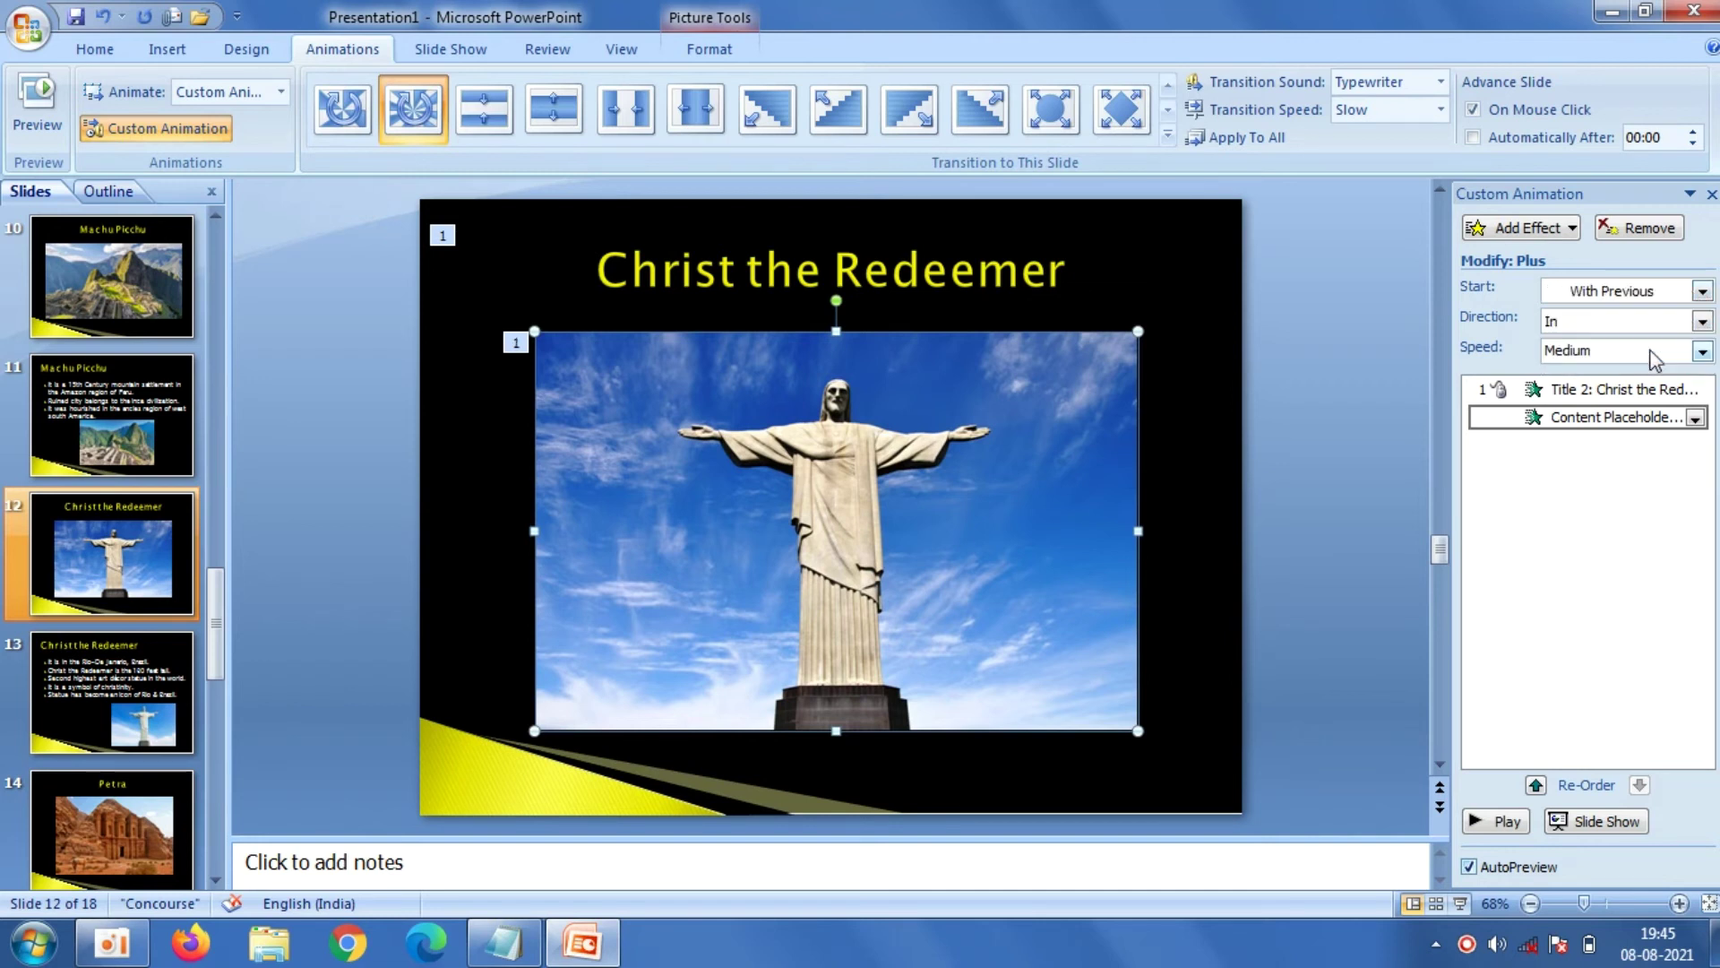
pyautogui.click(1701, 292)
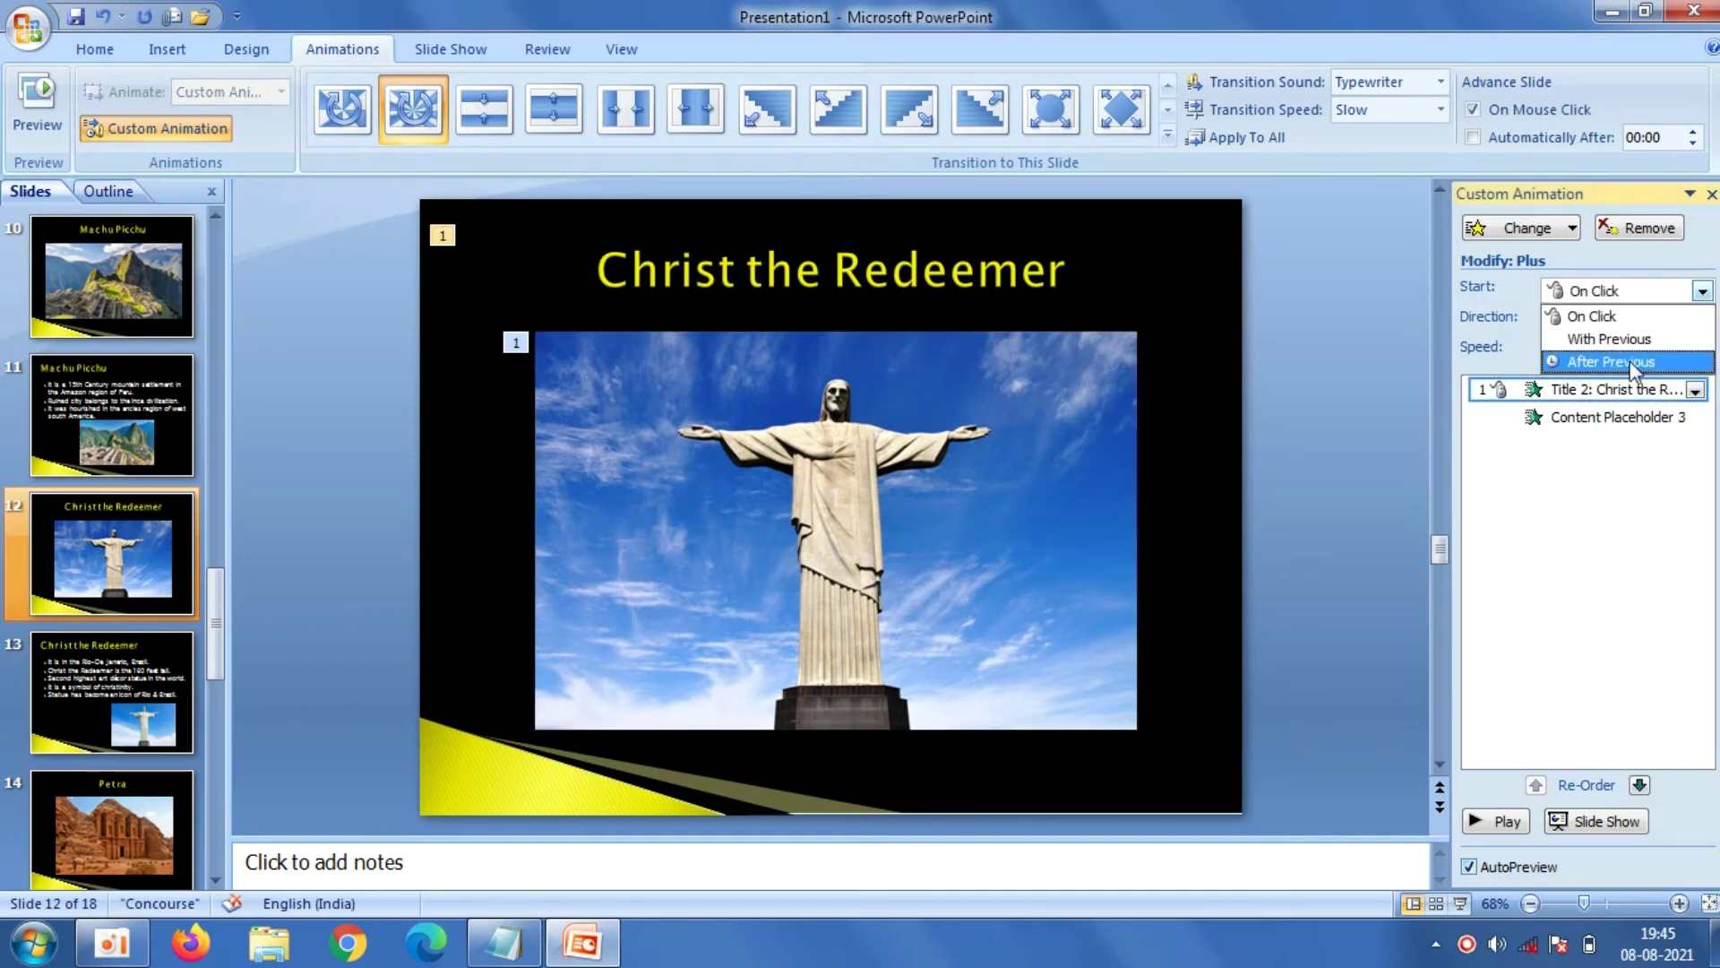
pyautogui.click(1626, 360)
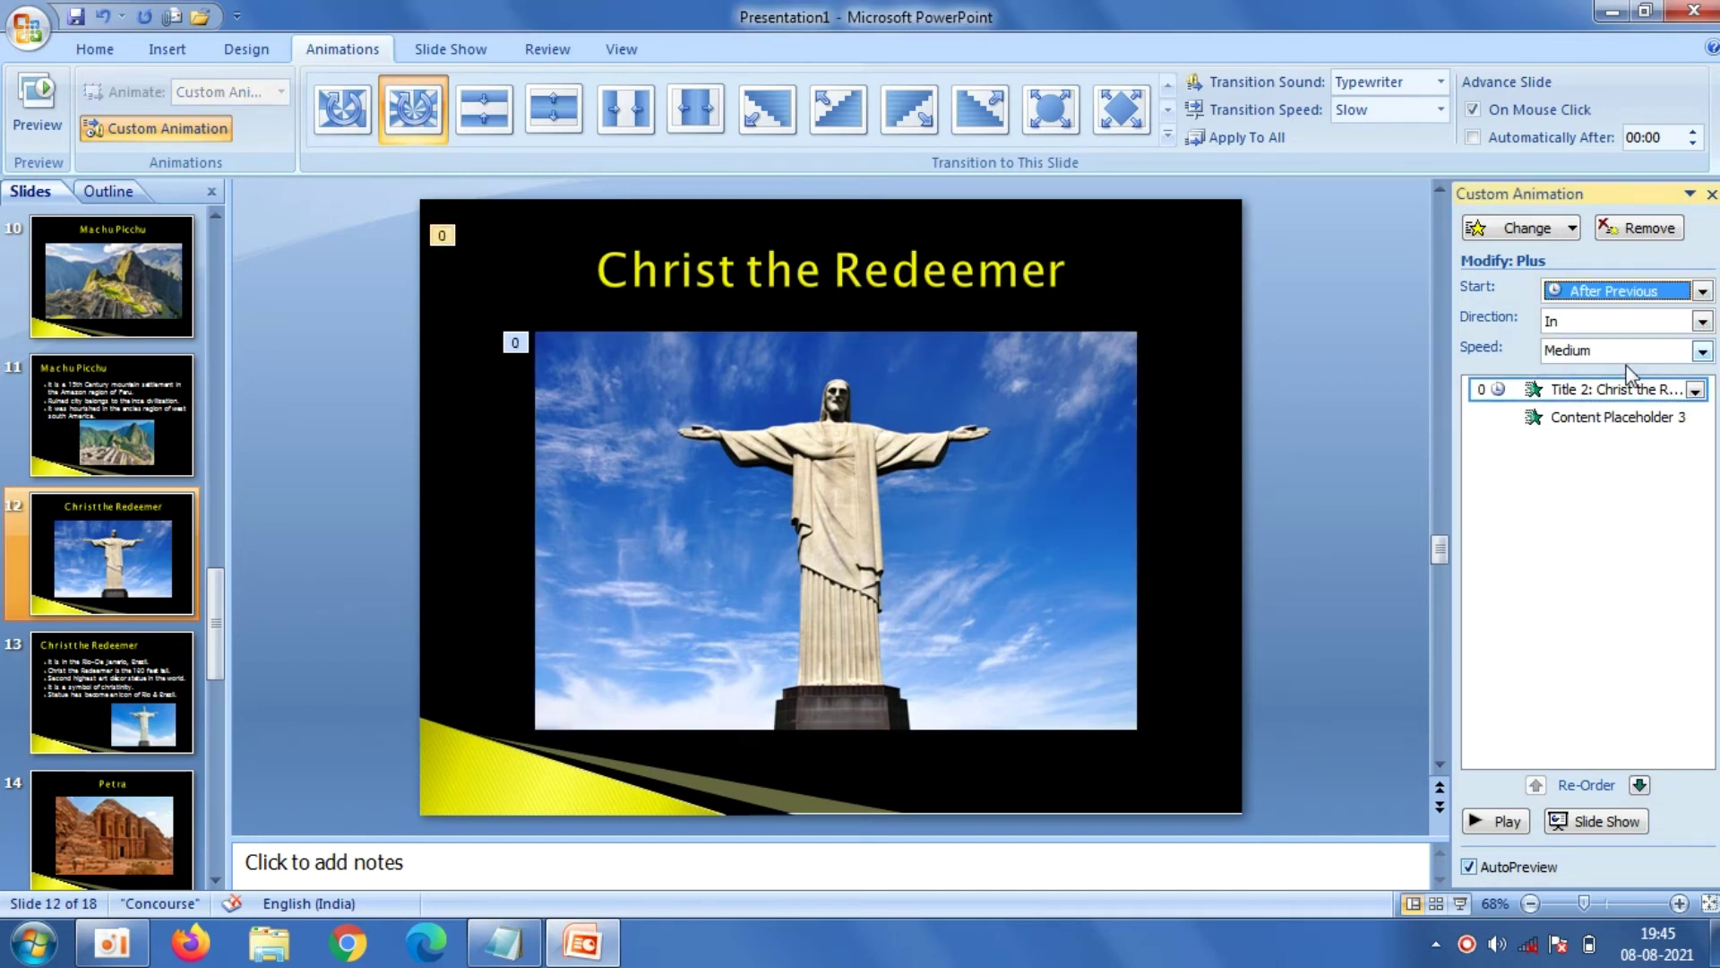
pyautogui.click(165, 315)
# Give both the Machu Picchu title and photo a Plus entrance
pyautogui.click(911, 271)
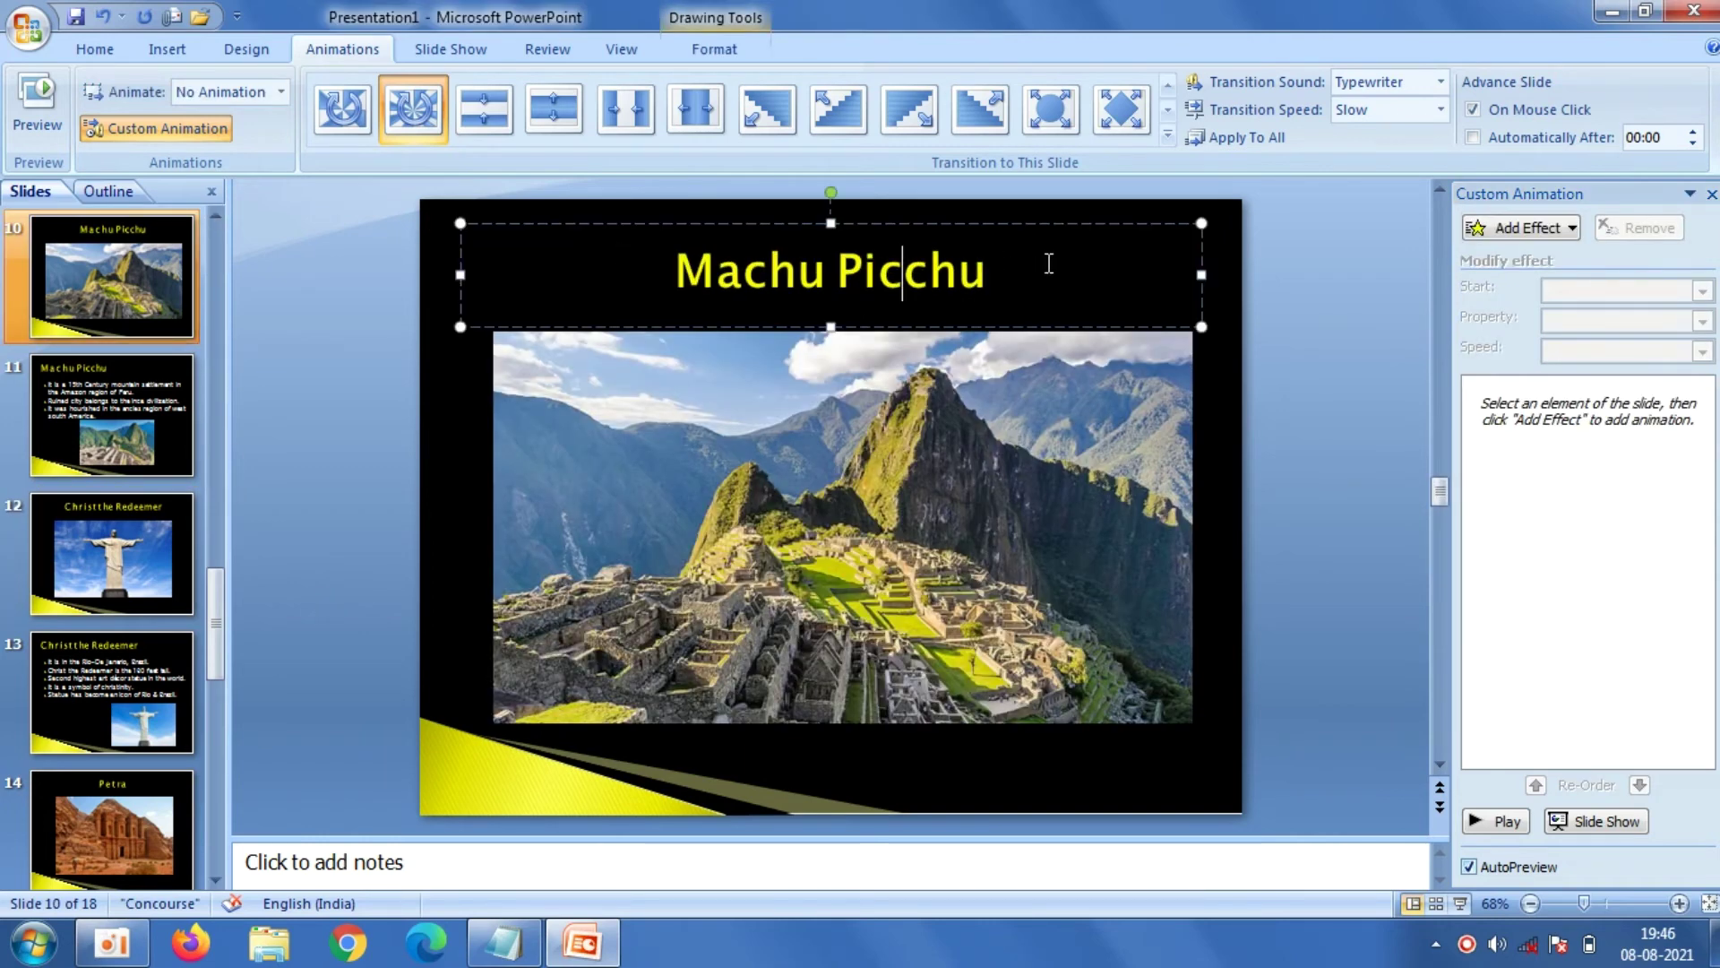
pyautogui.moveTo(1048, 261); pyautogui.dragTo(627, 287)
pyautogui.click(1534, 229)
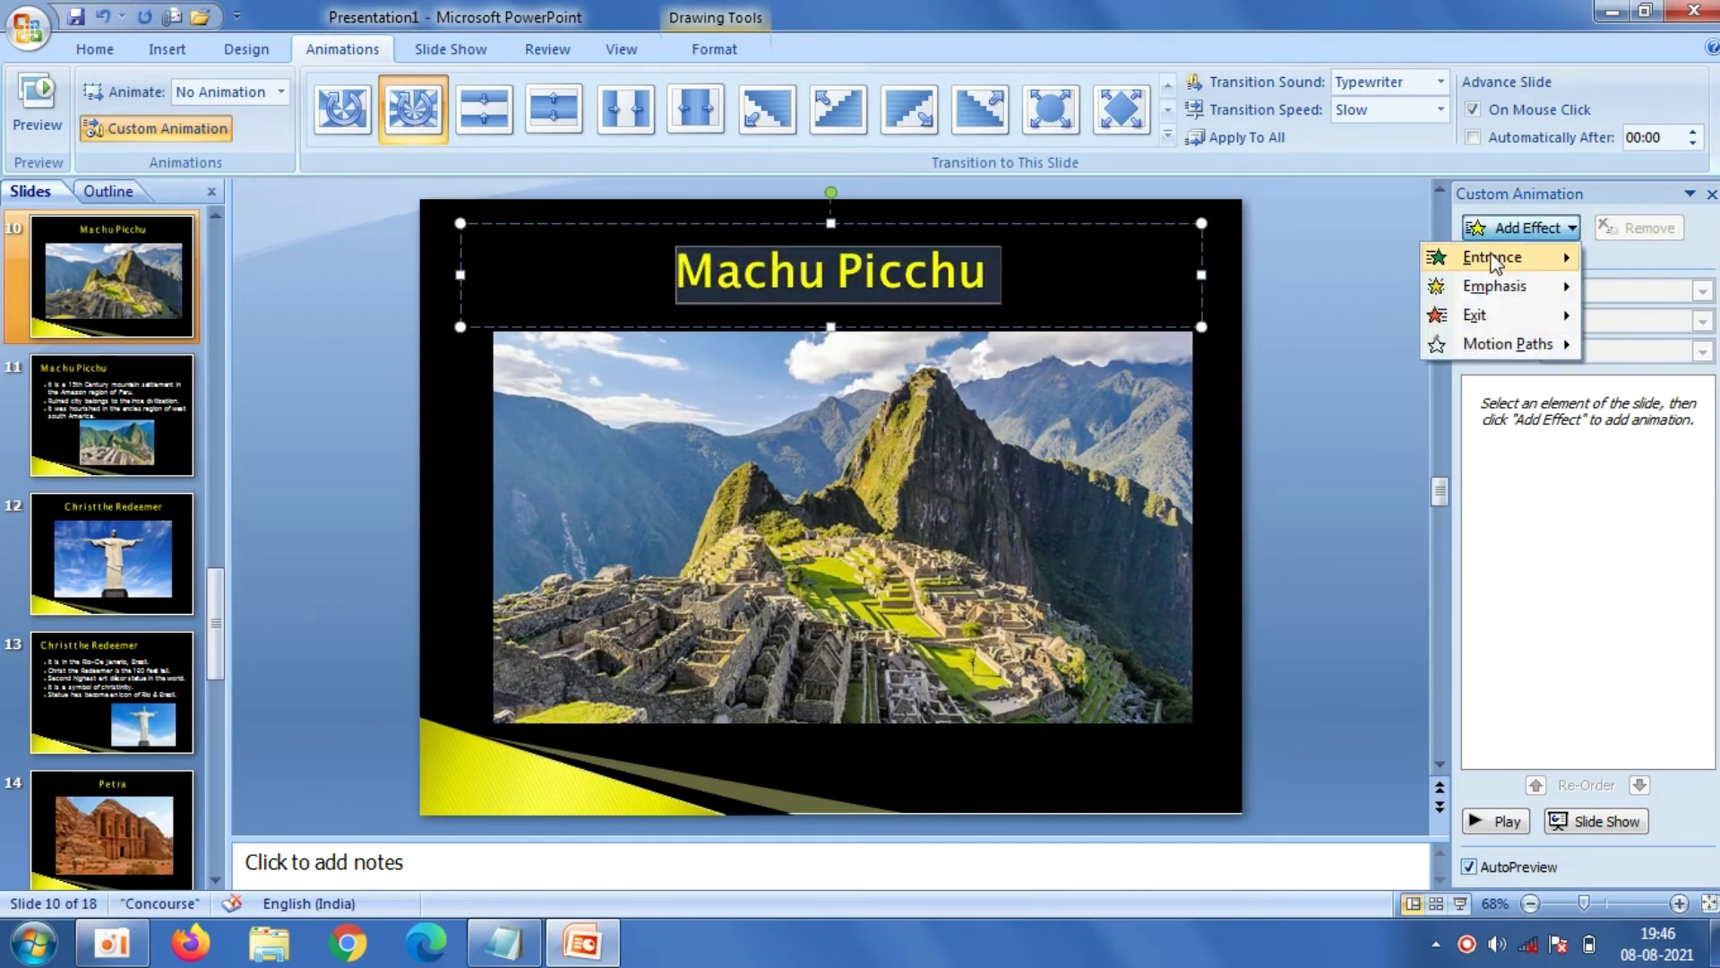
pyautogui.click(1360, 373)
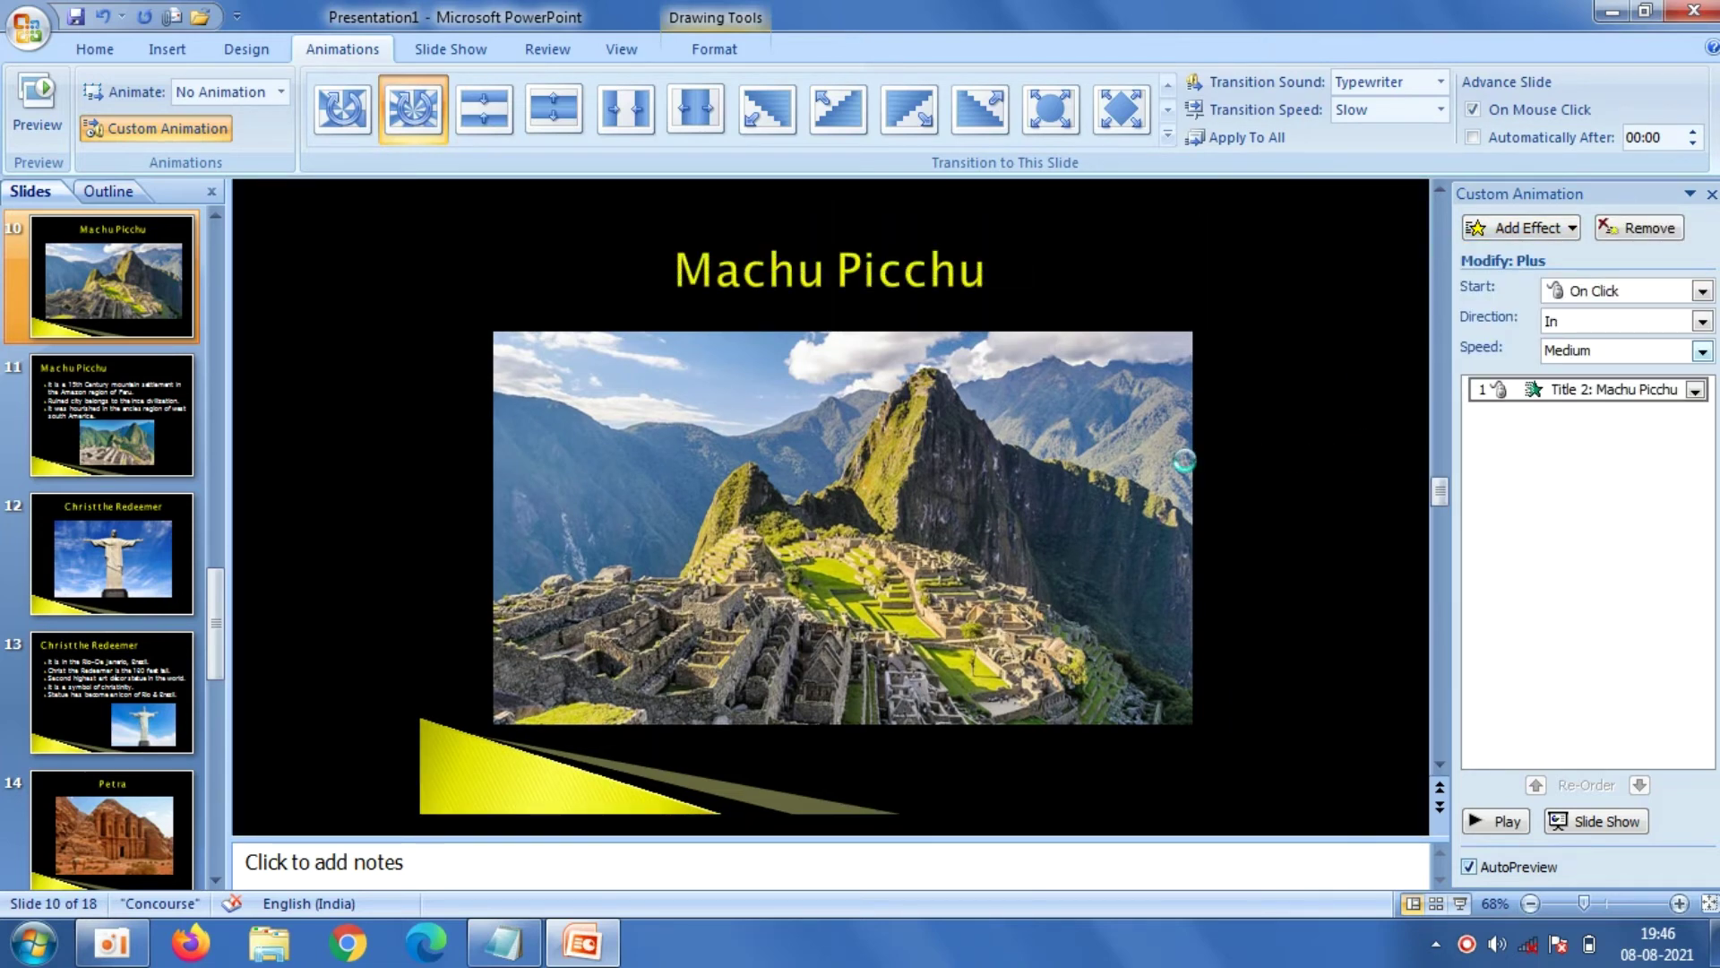
pyautogui.click(1053, 453)
pyautogui.click(1534, 229)
pyautogui.moveTo(1492, 256)
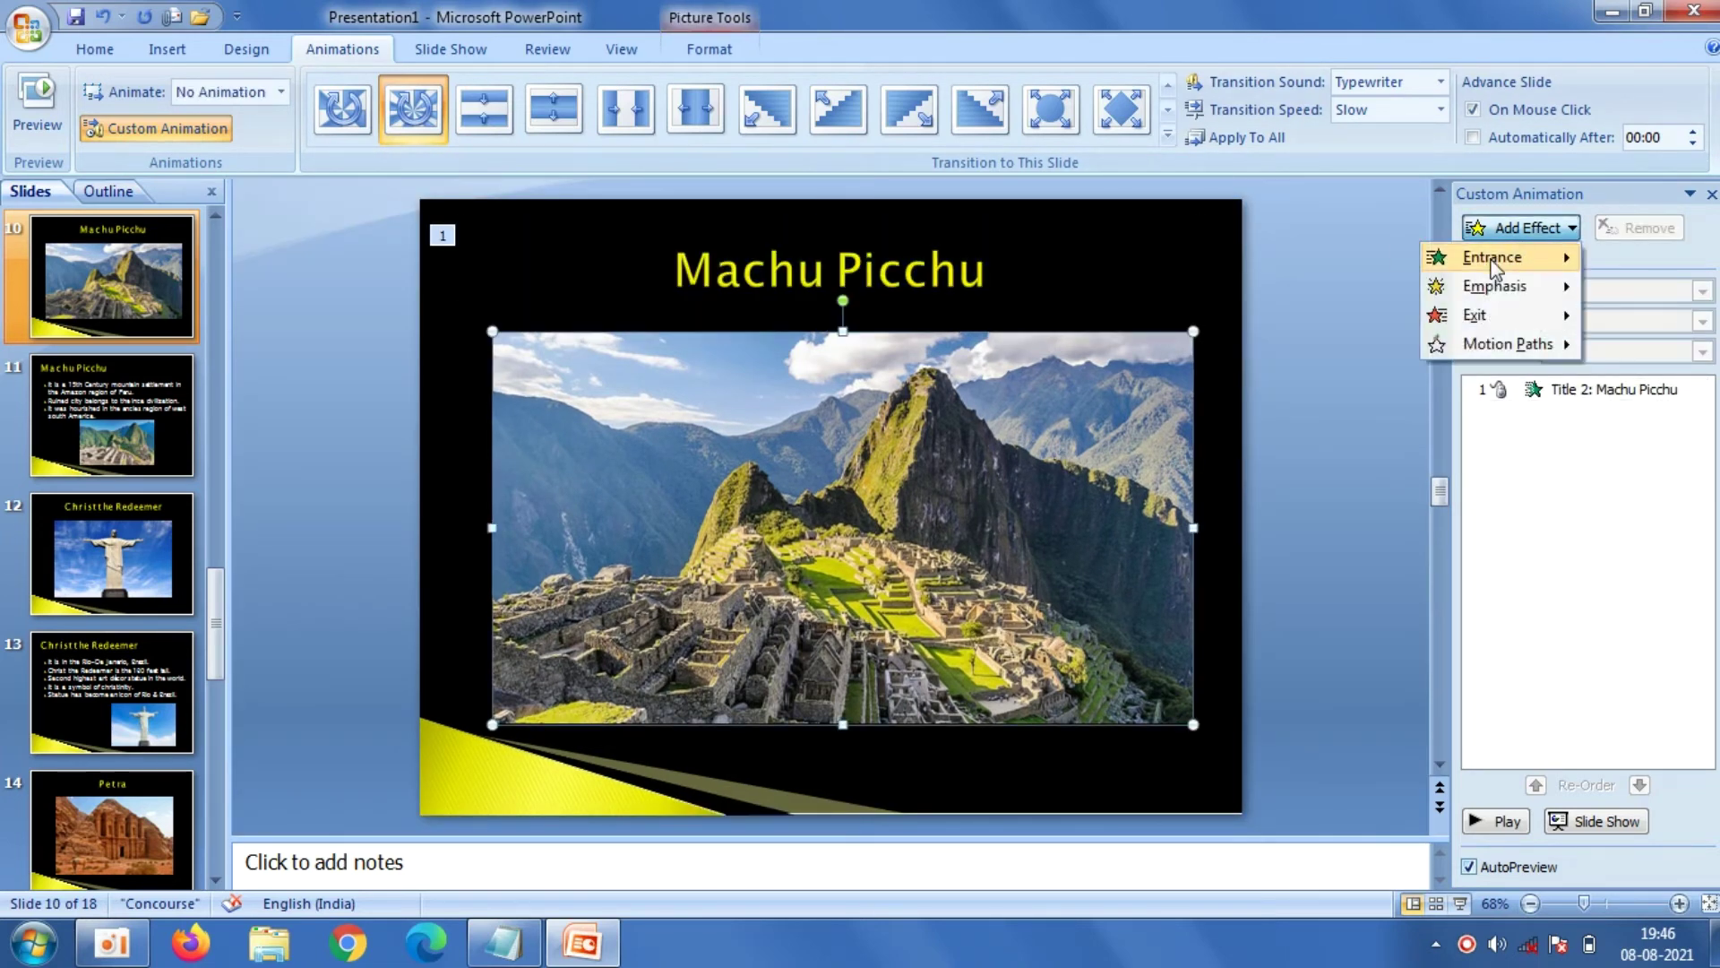
pyautogui.click(1343, 377)
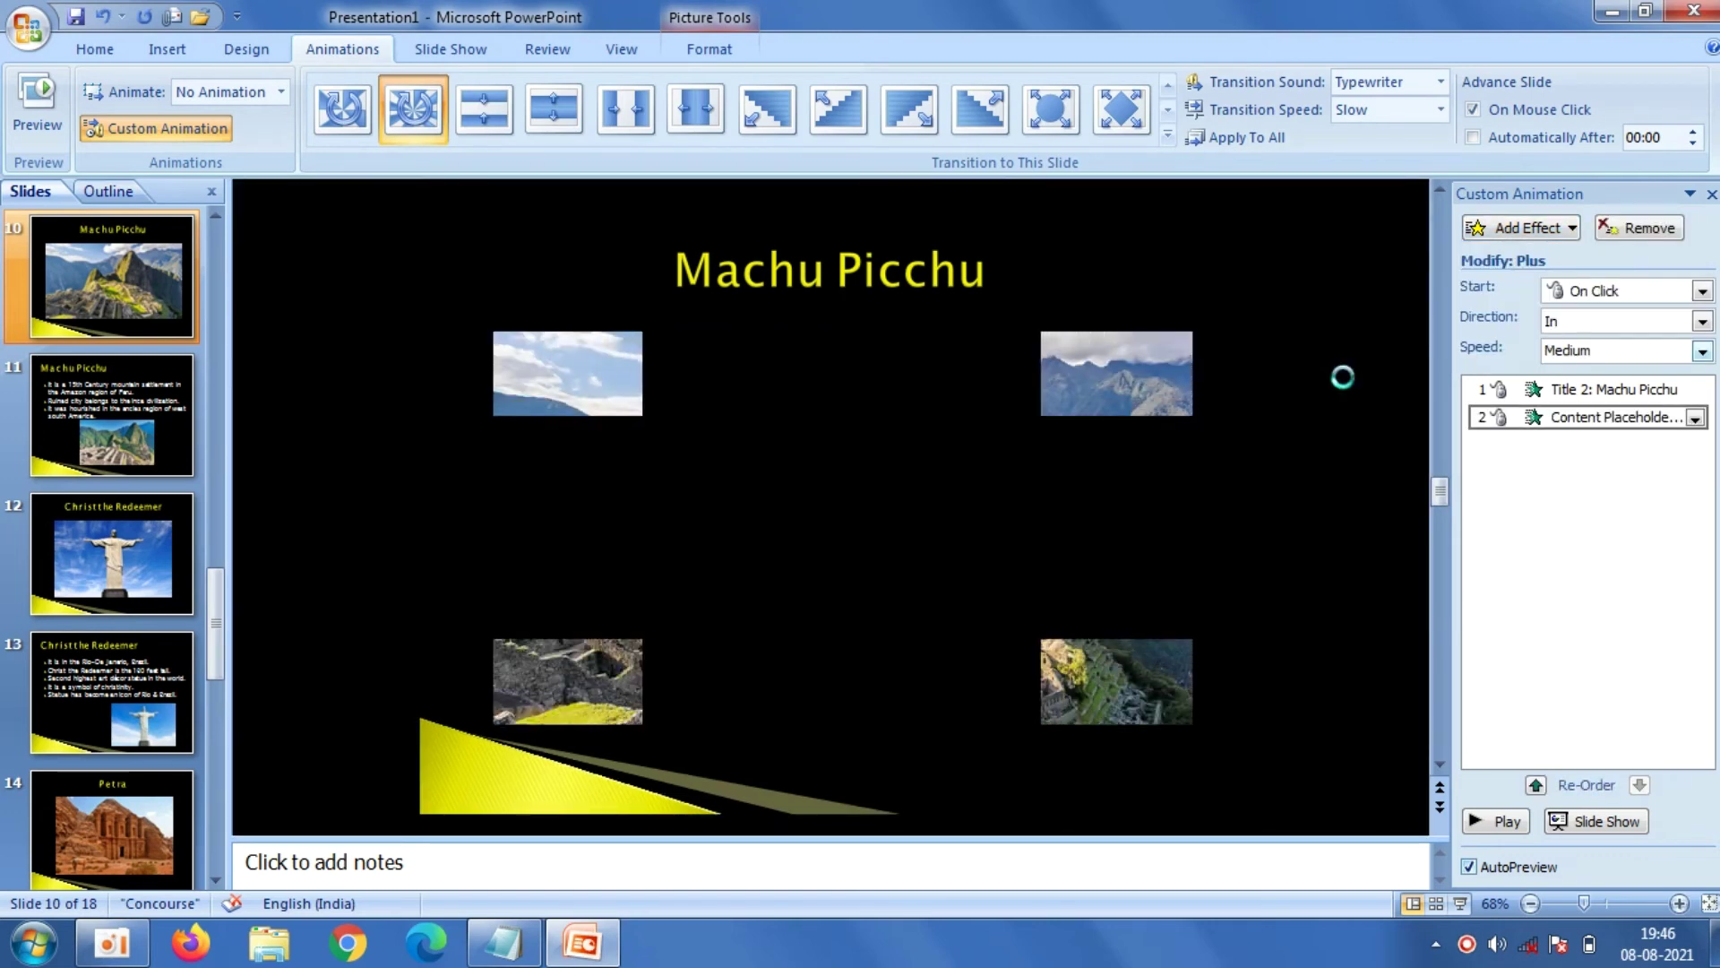
pyautogui.click(1341, 375)
# Set the Machu Picchu title to start After Previous and the photo With Previous
pyautogui.click(1660, 388)
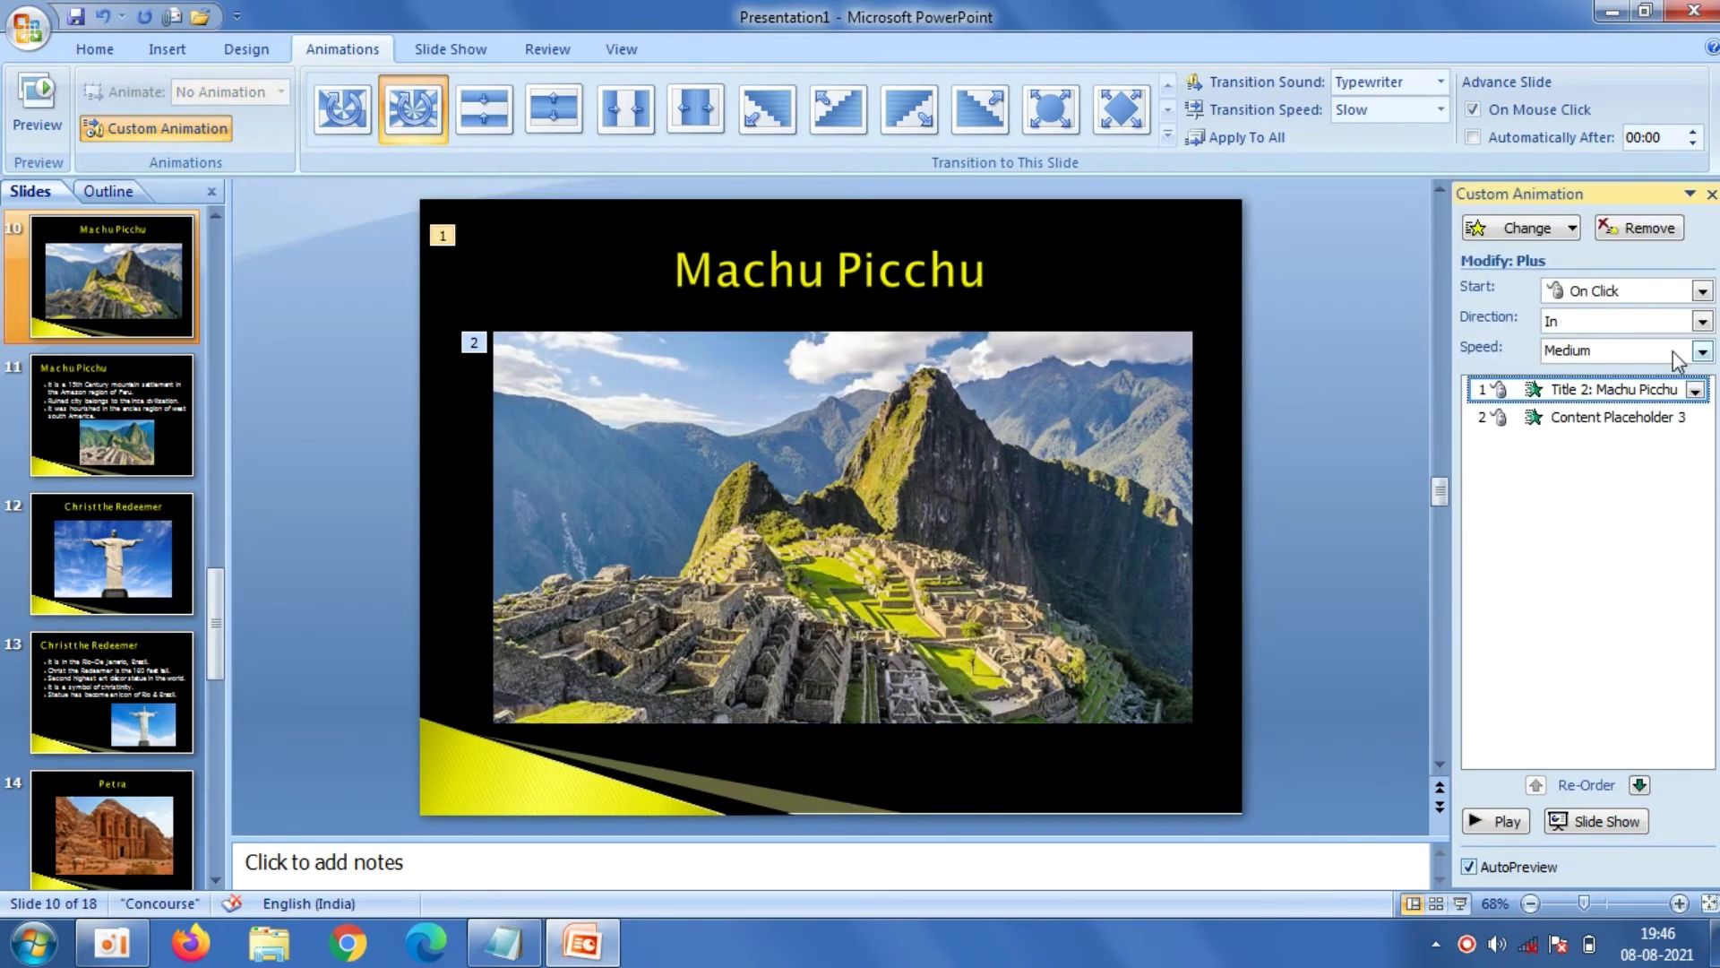
pyautogui.click(1702, 292)
pyautogui.click(1618, 361)
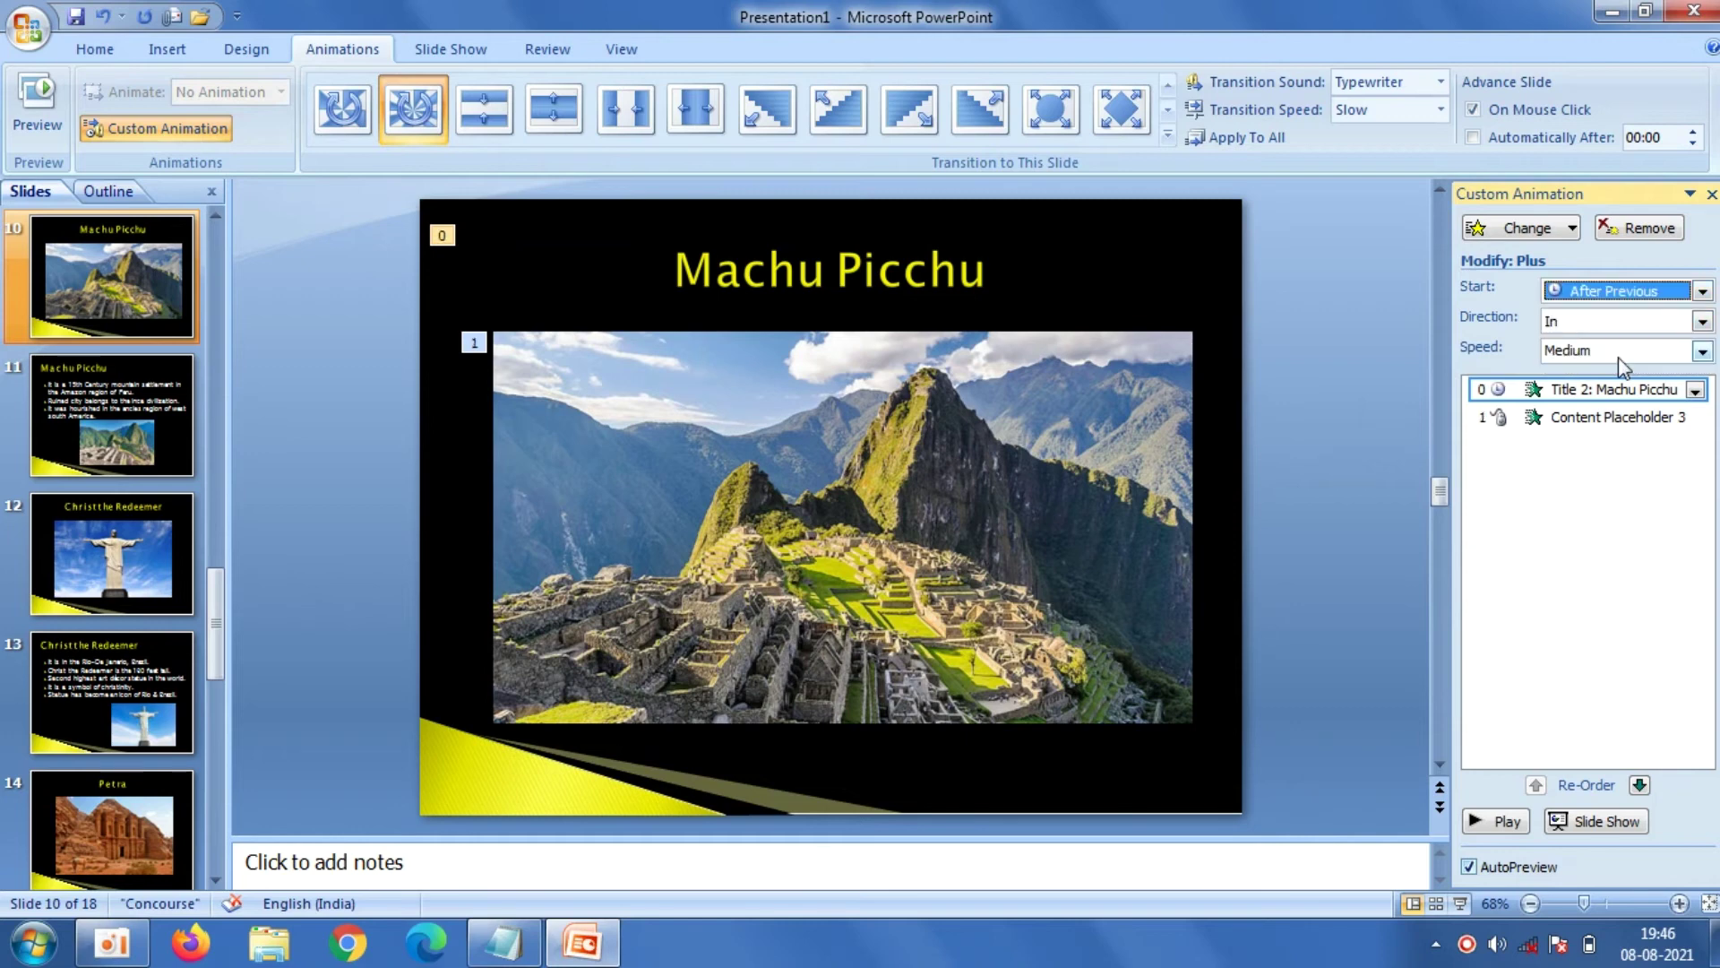
pyautogui.click(1600, 417)
pyautogui.click(1703, 292)
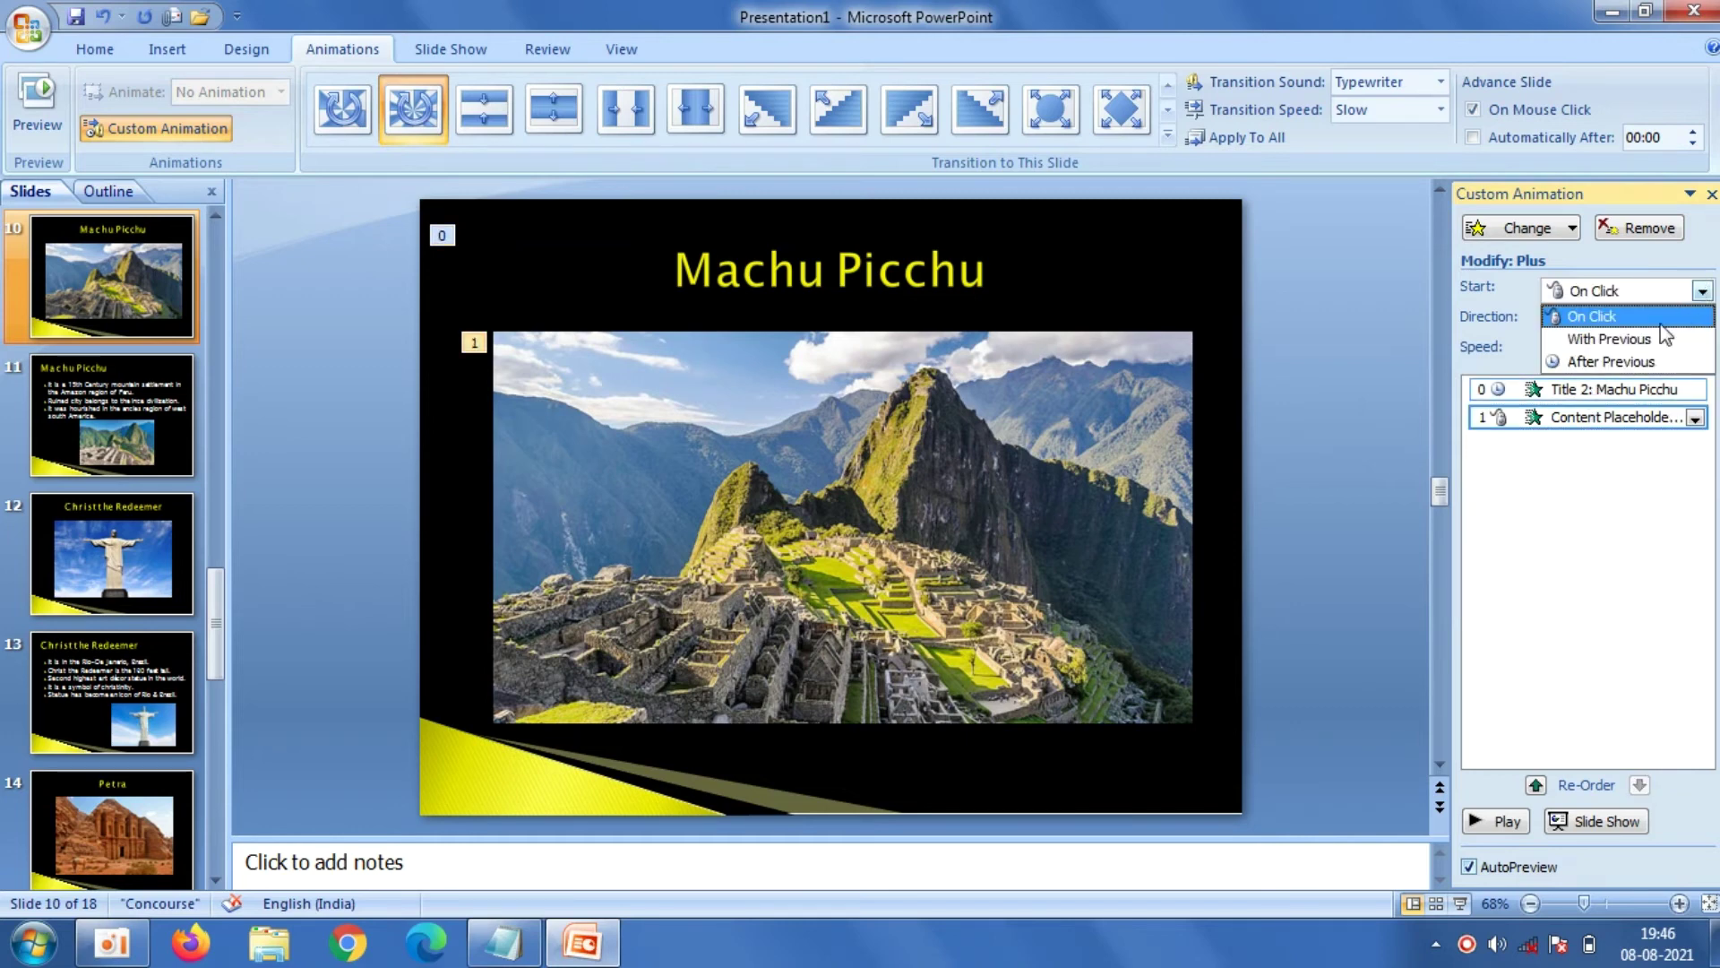
pyautogui.click(1599, 334)
pyautogui.click(1375, 366)
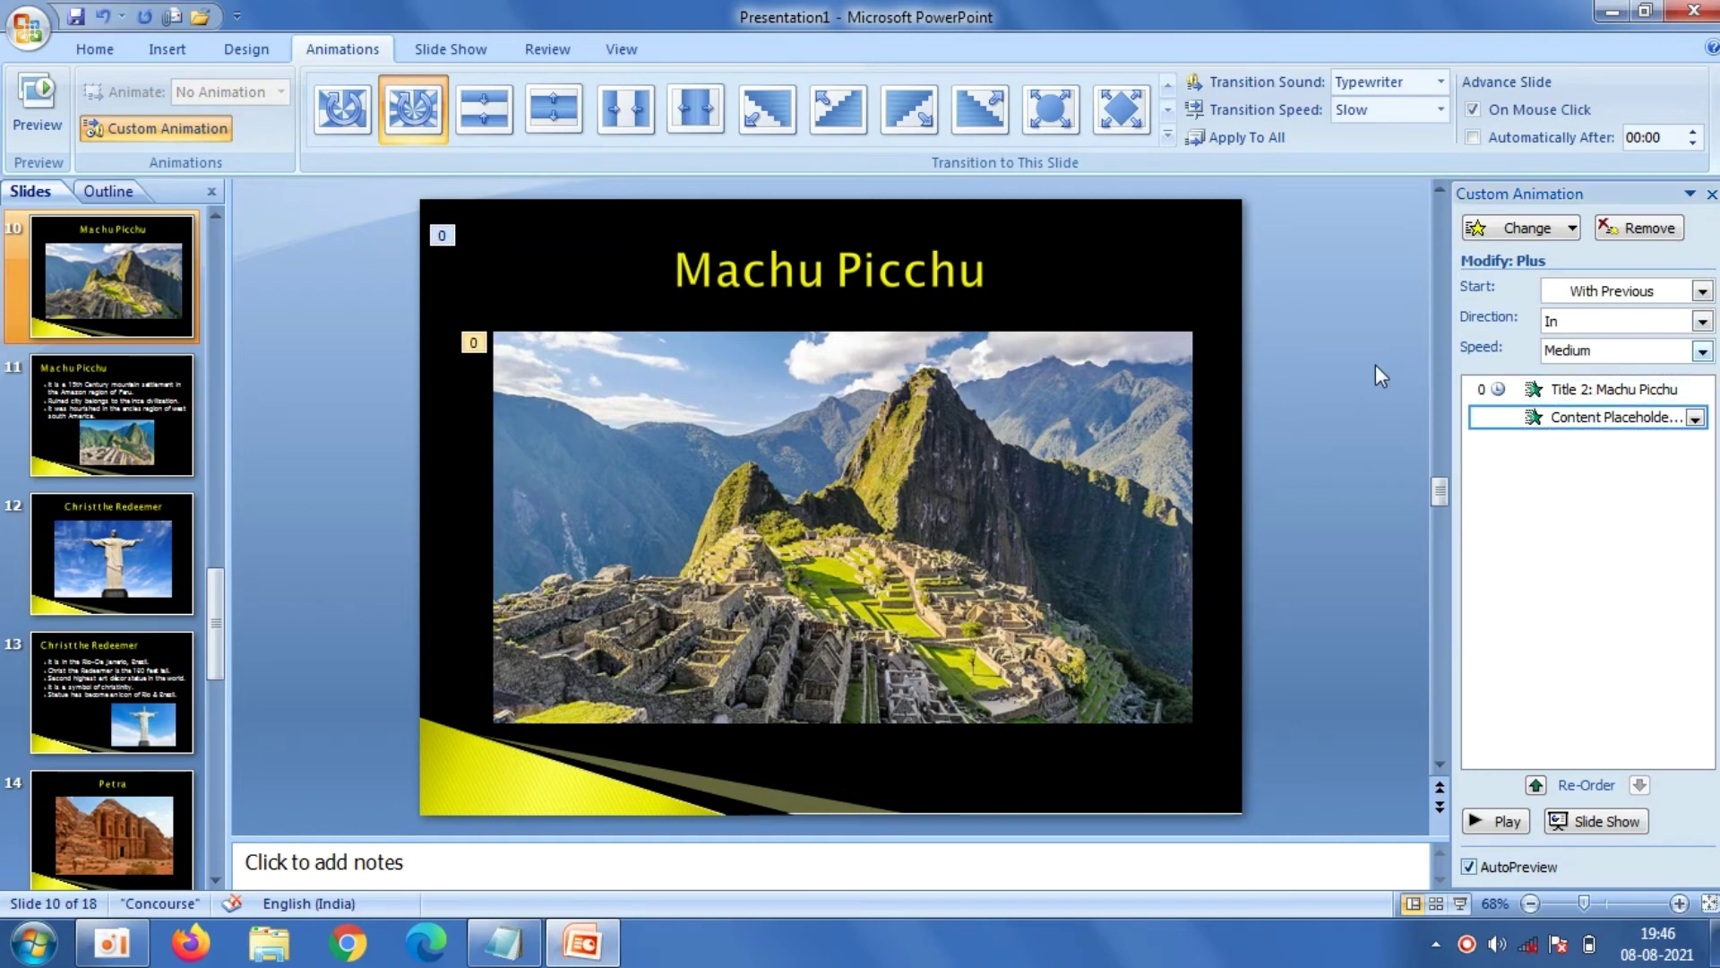
pyautogui.moveTo(208, 616); pyautogui.dragTo(212, 512)
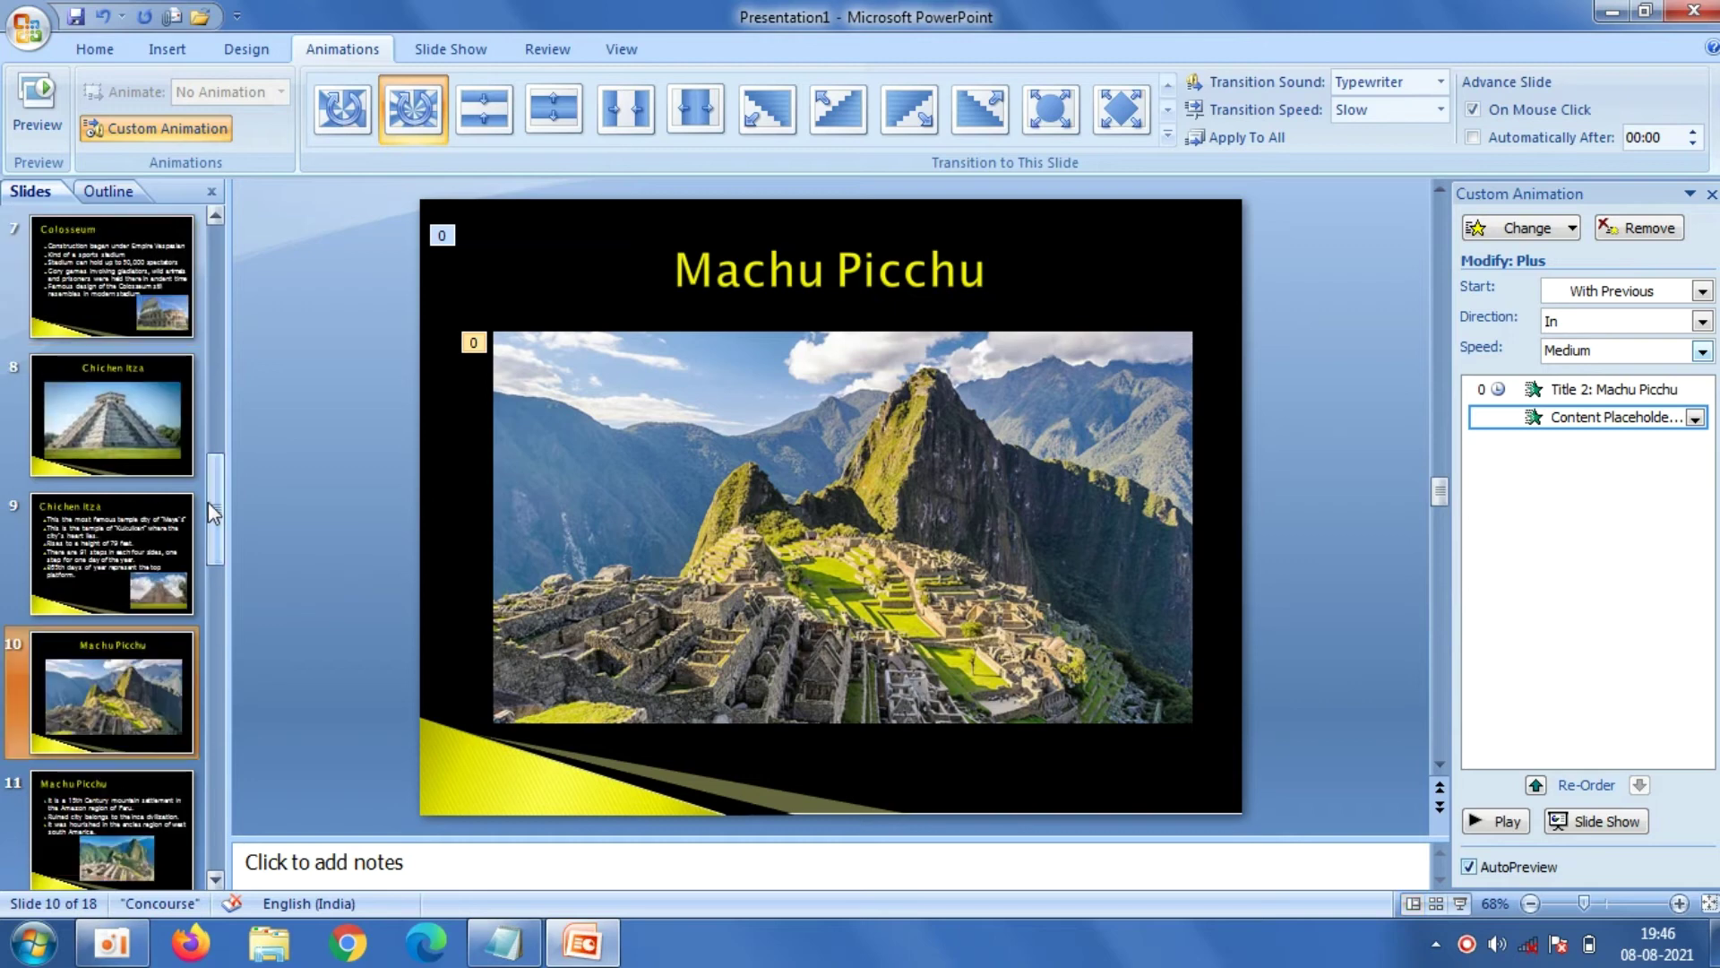
# On slide 8, give both the Chichen Itza title and photo a Plus entrance
pyautogui.click(154, 412)
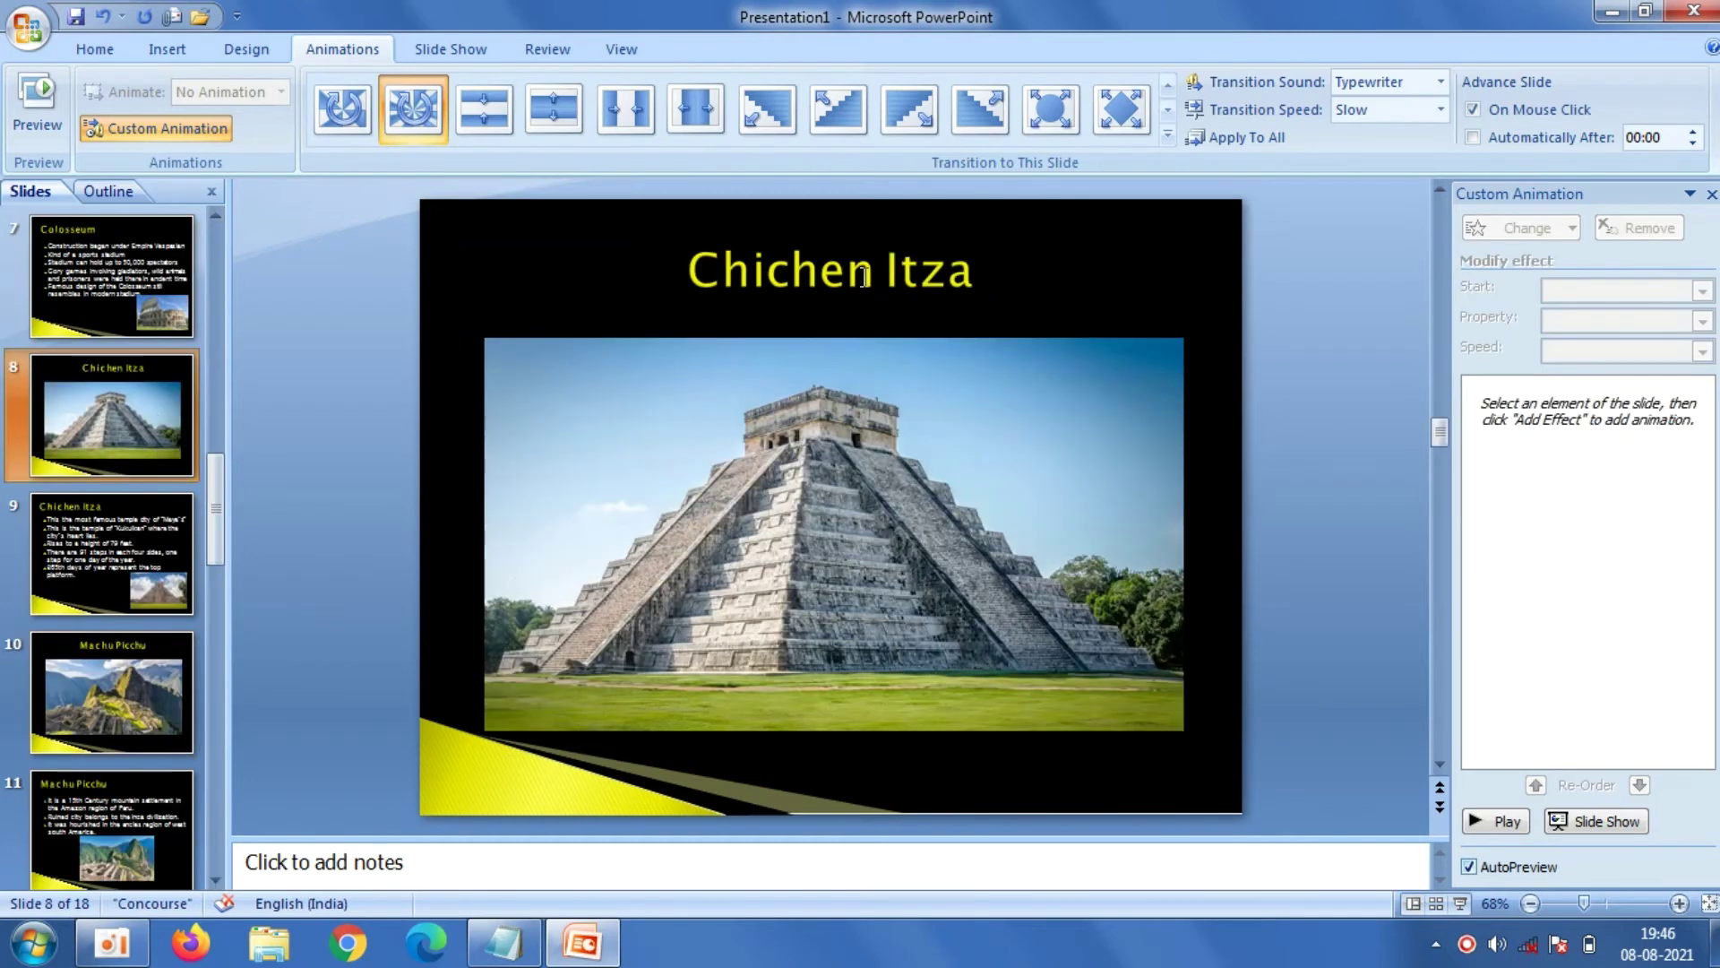
pyautogui.click(934, 272)
pyautogui.moveTo(1016, 257); pyautogui.dragTo(680, 260)
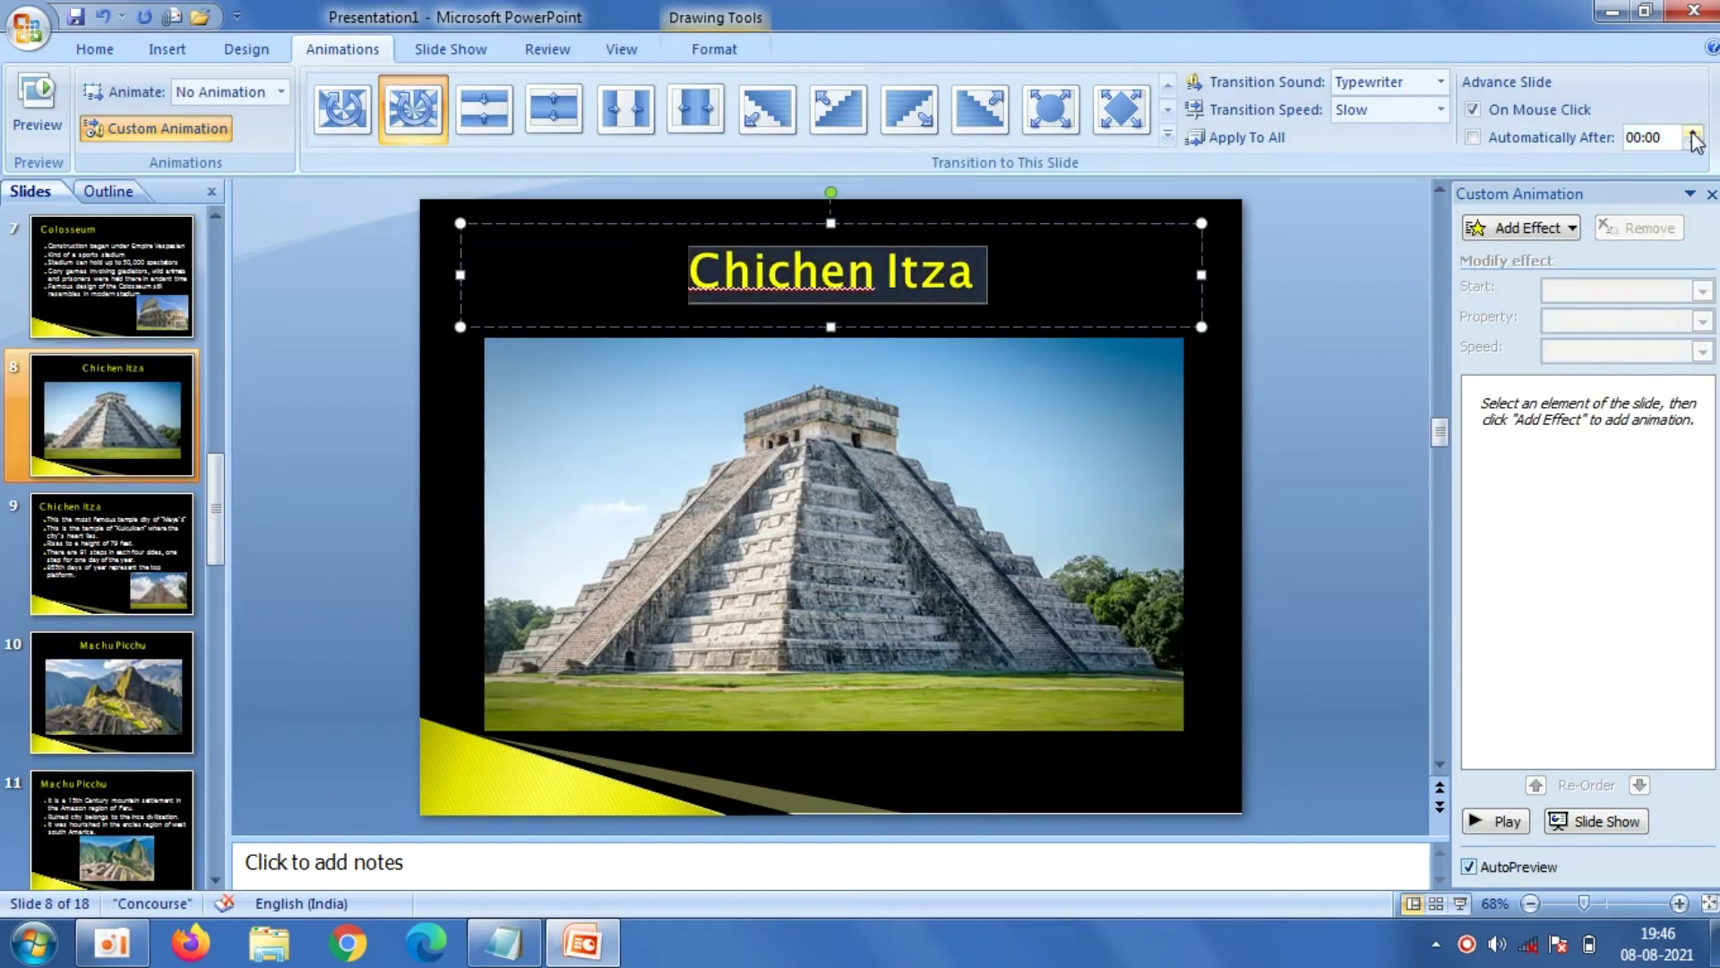
pyautogui.click(1530, 227)
pyautogui.moveTo(1492, 256)
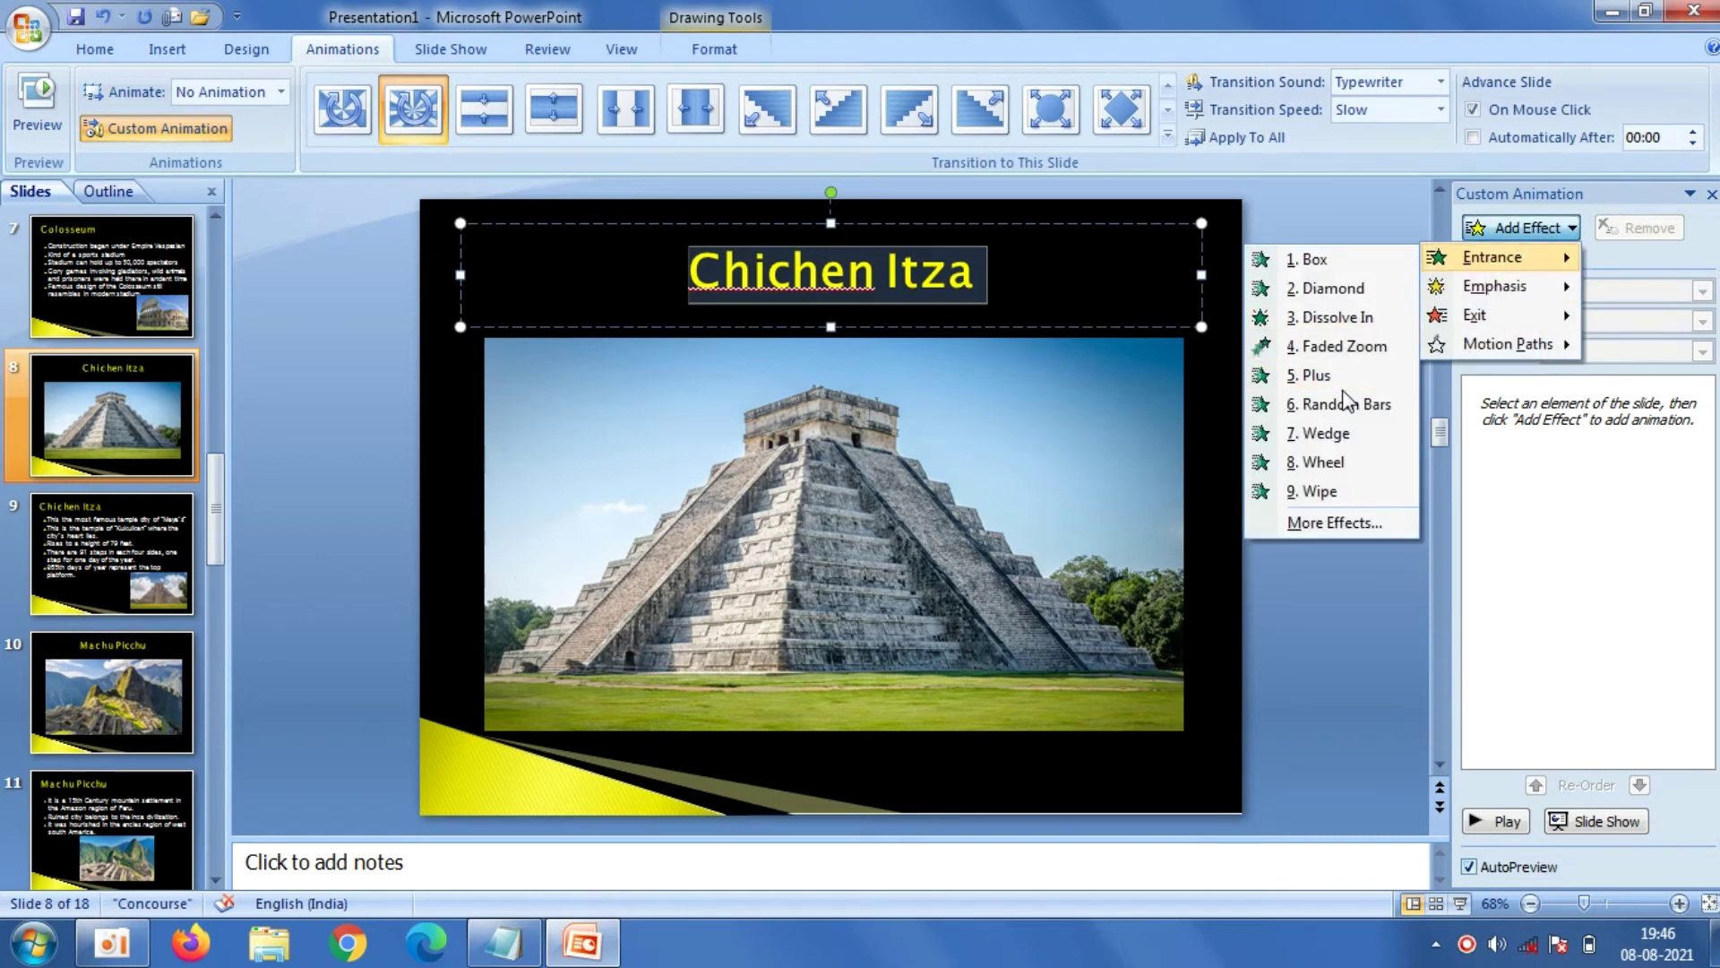
pyautogui.click(1341, 374)
pyautogui.click(925, 464)
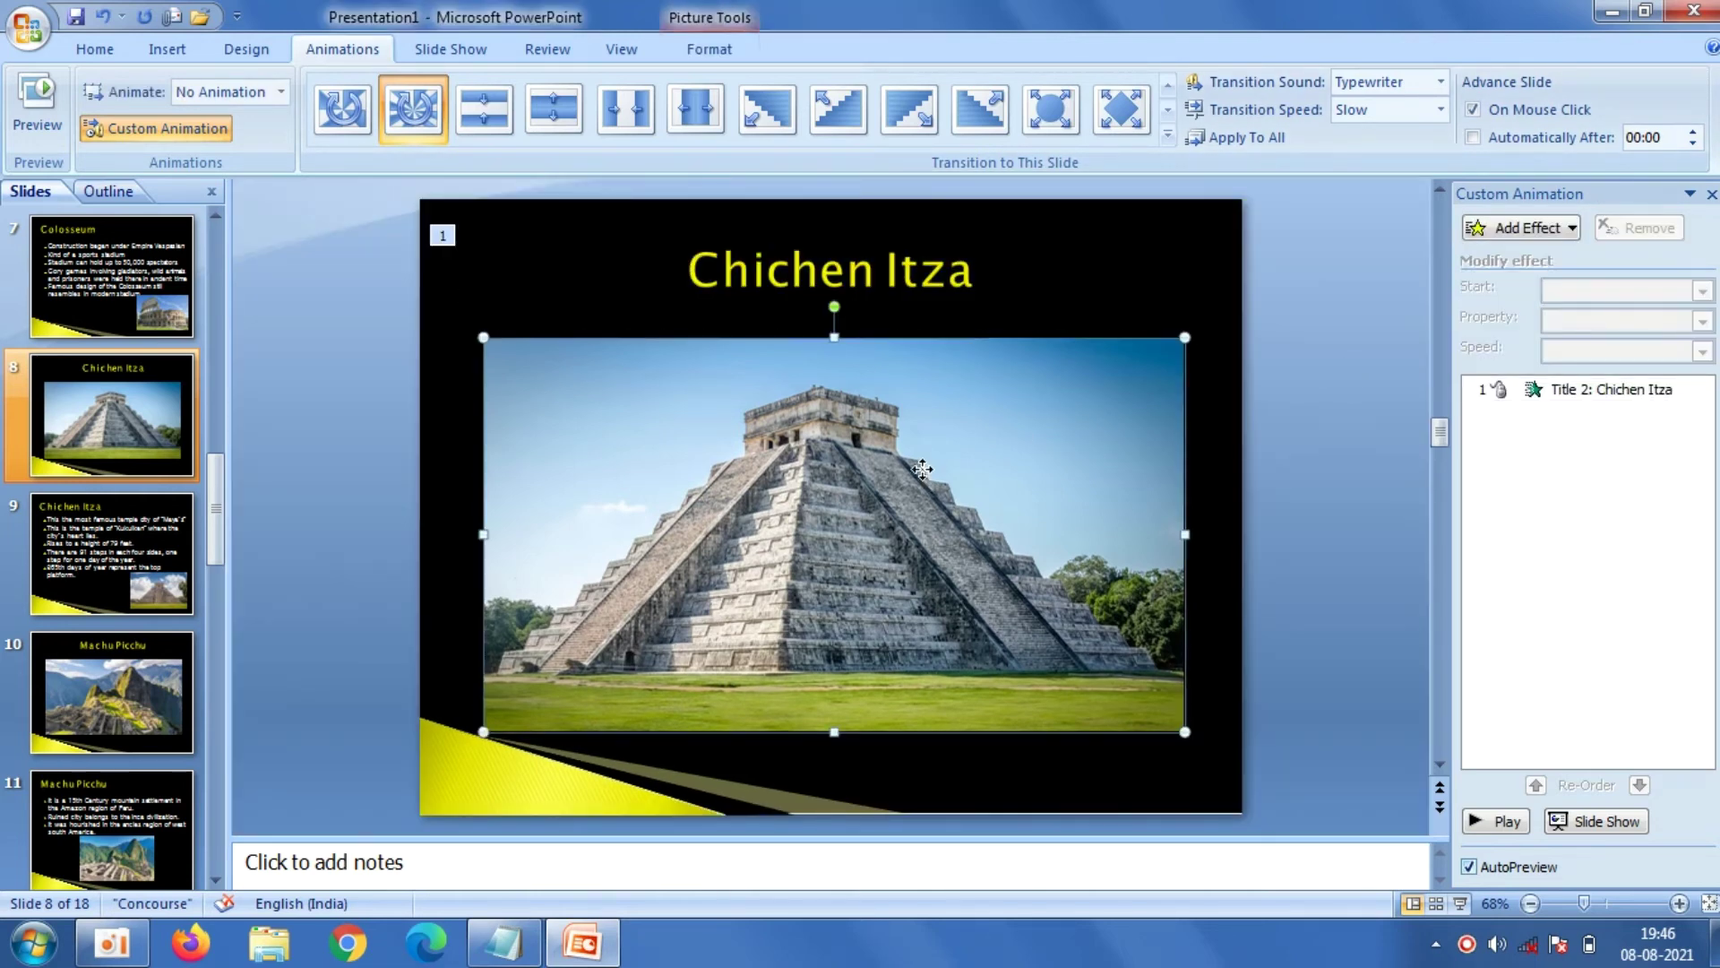
pyautogui.click(1530, 228)
pyautogui.moveTo(1491, 256)
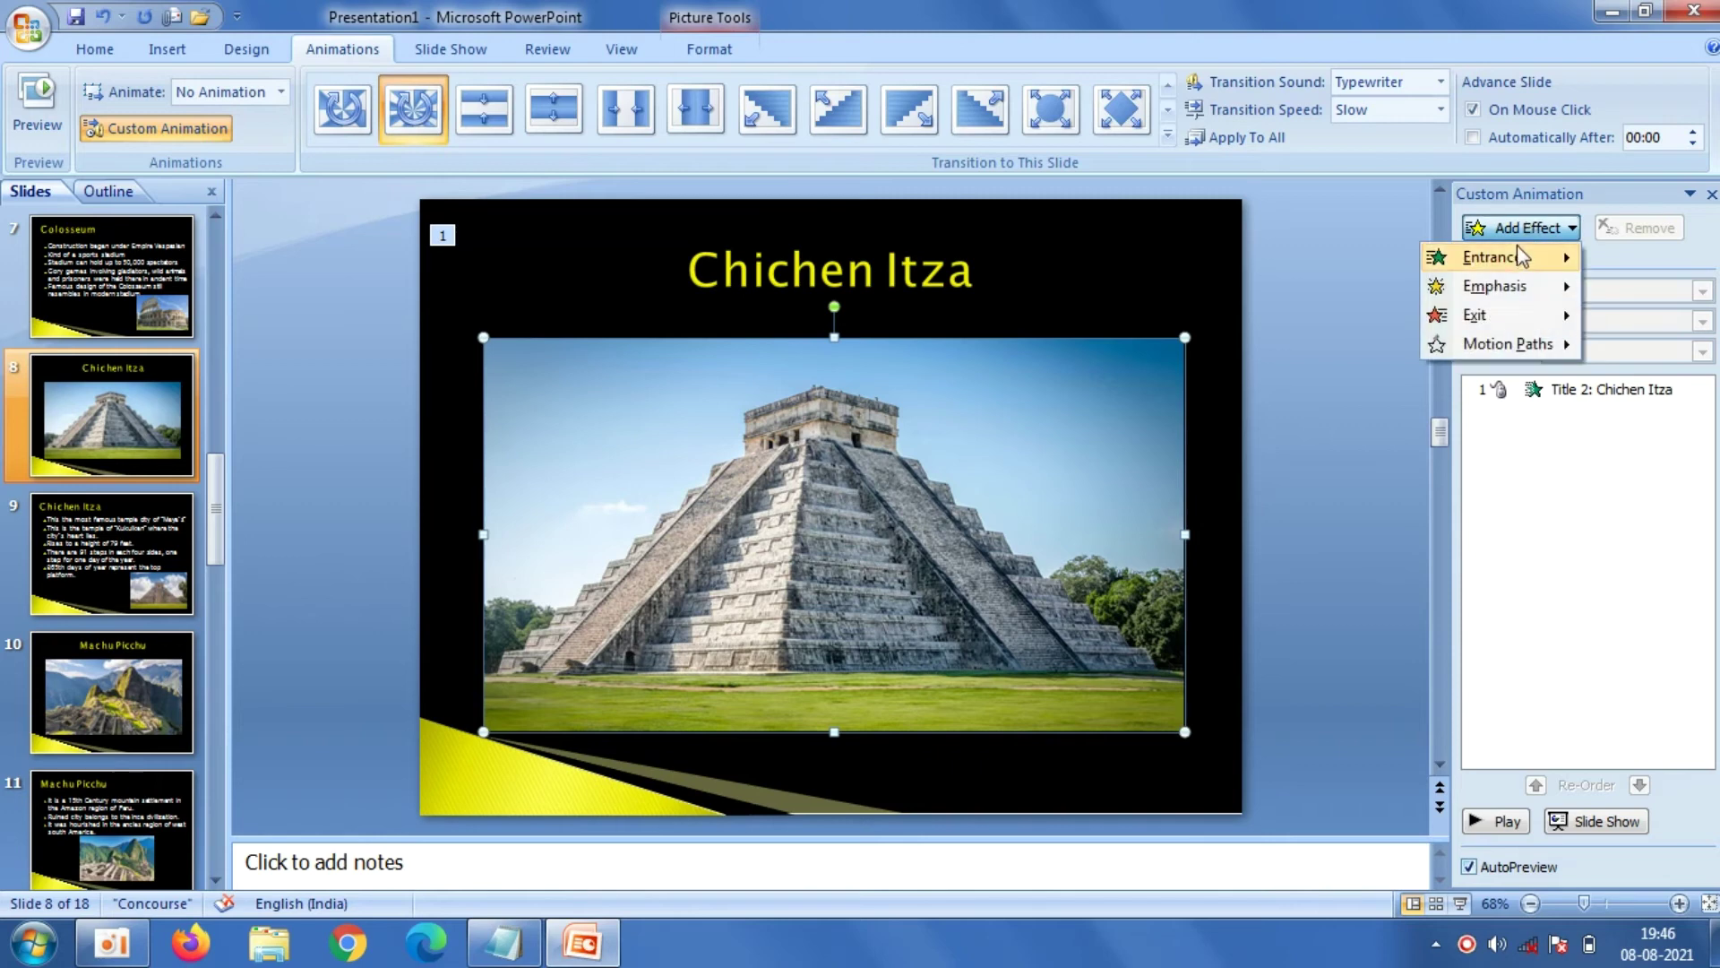
pyautogui.click(1375, 376)
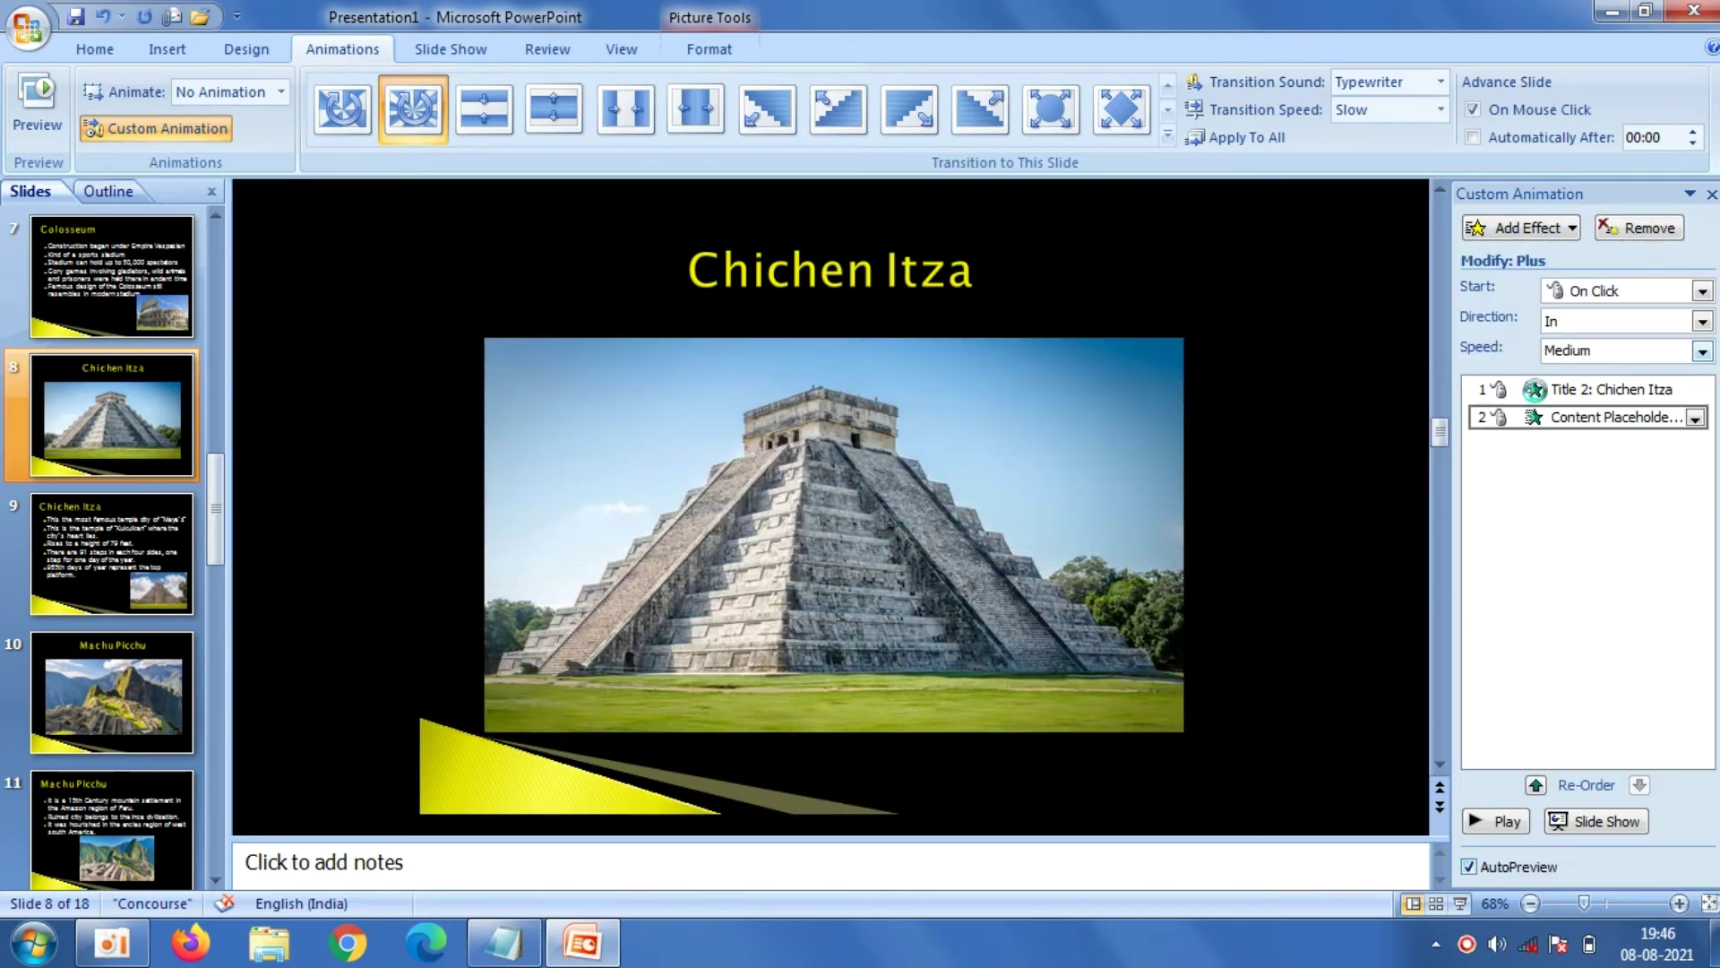
# Set the Chichen Itza title to start After Previous and the photo With Previous
pyautogui.click(1566, 394)
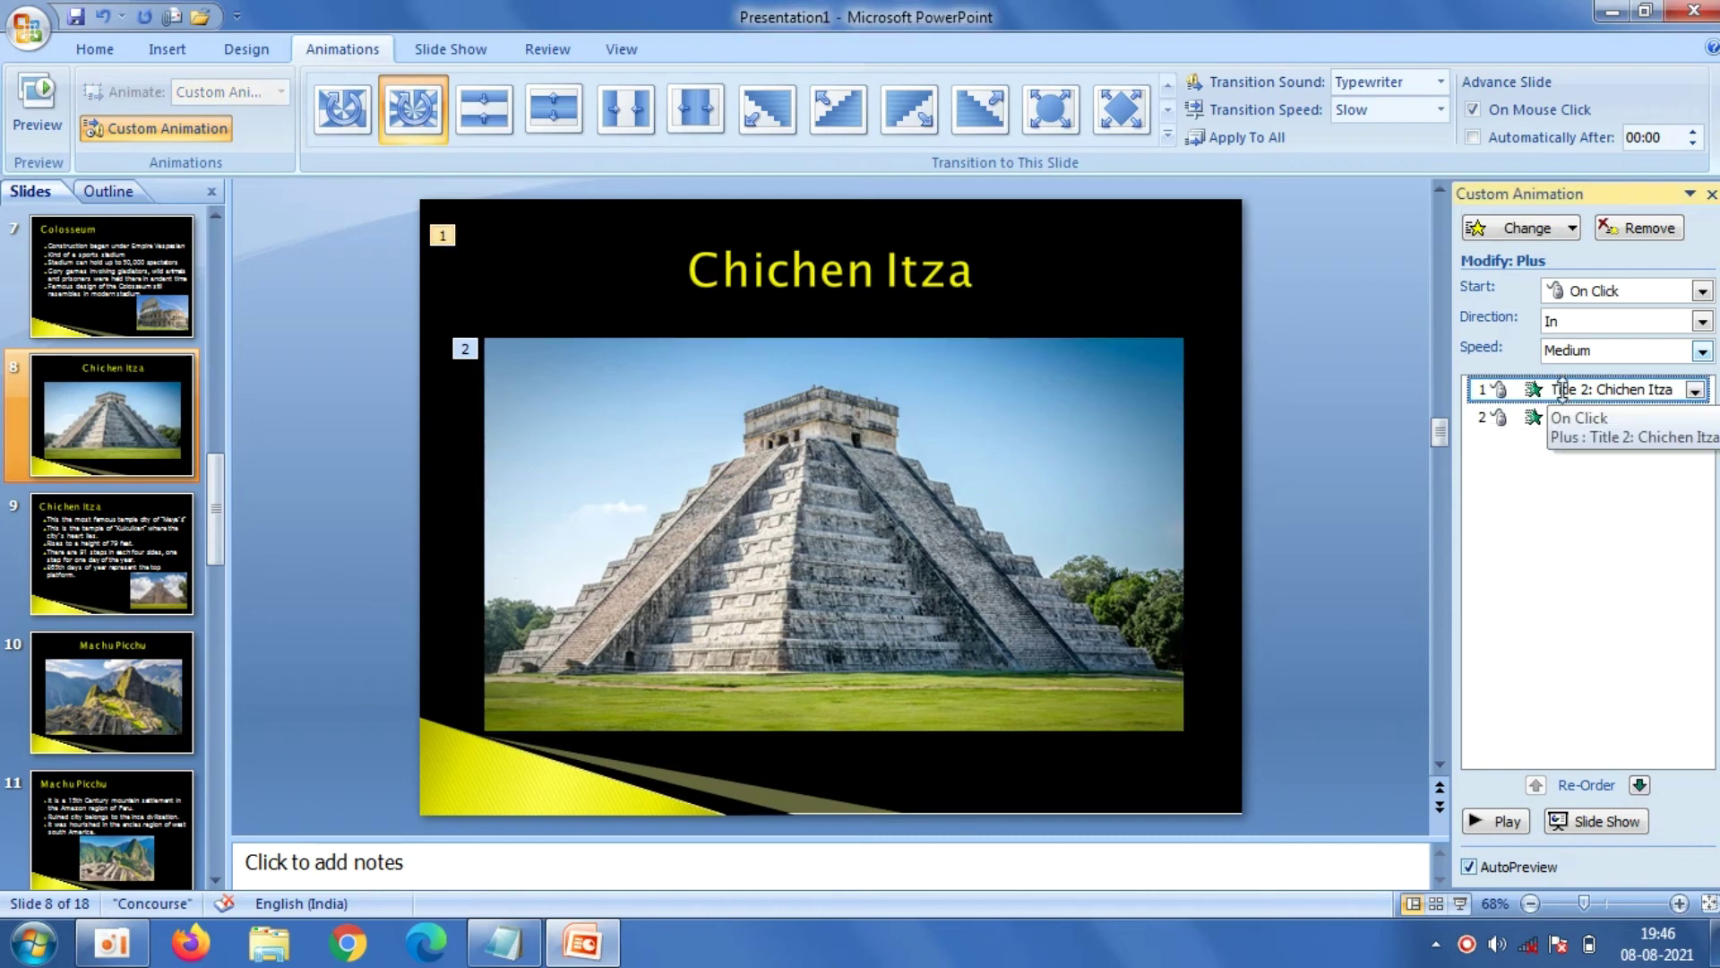
pyautogui.click(1702, 291)
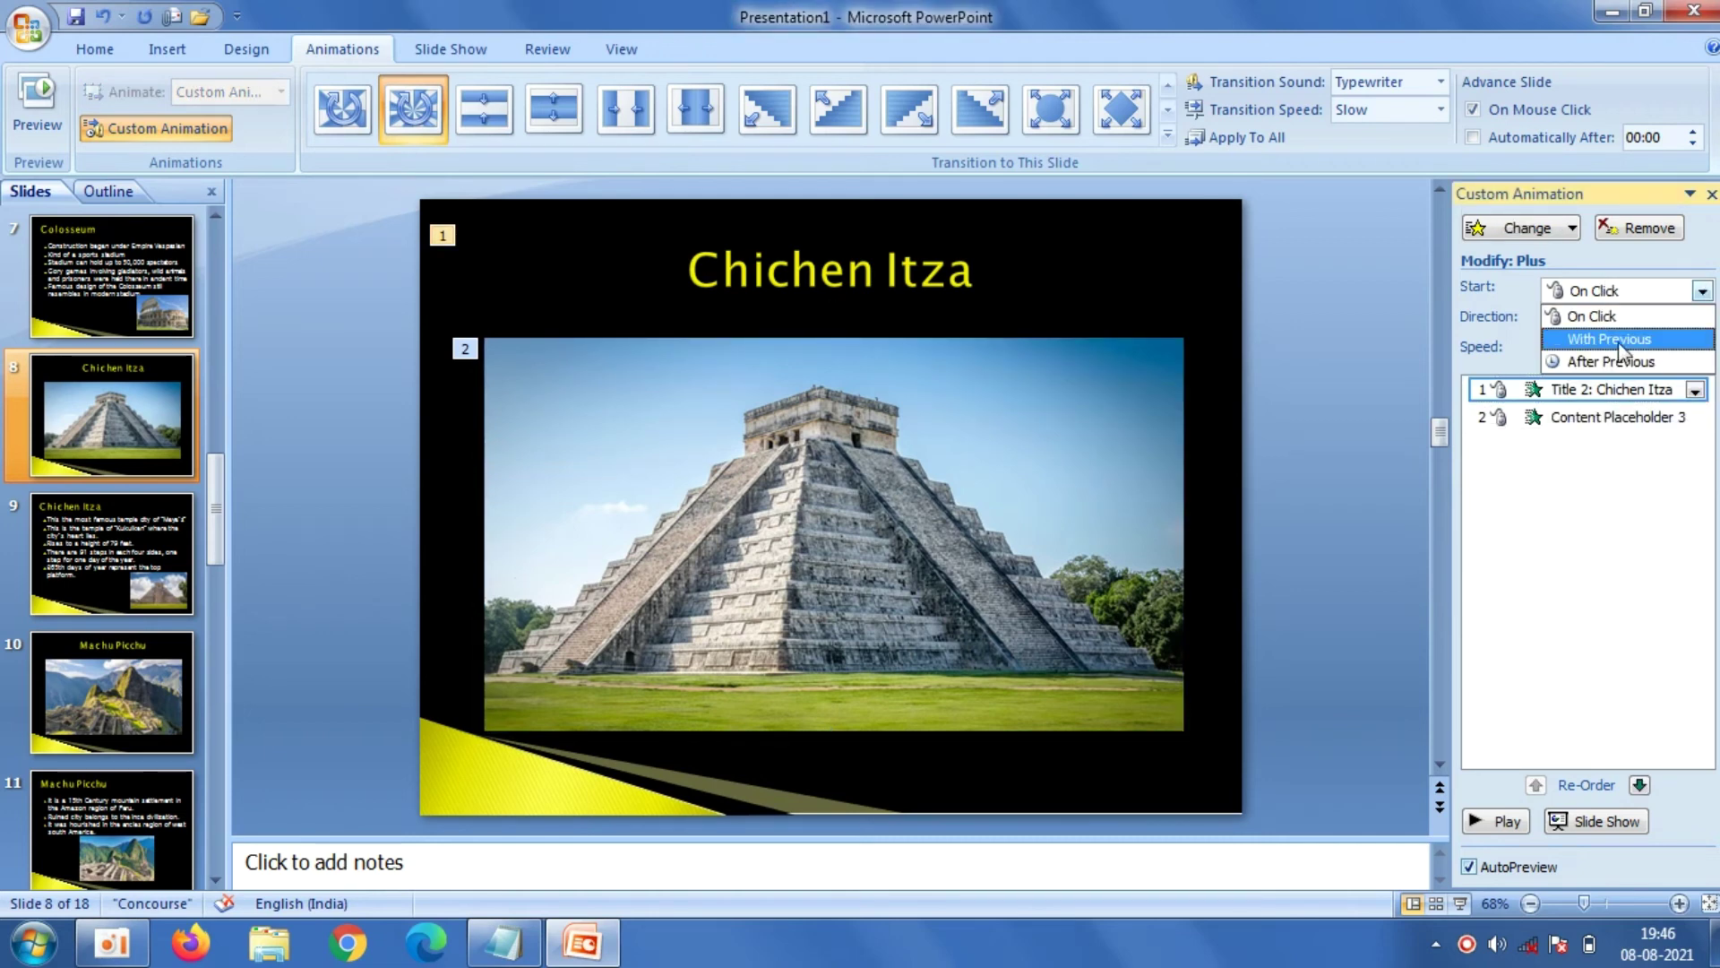
pyautogui.click(1613, 359)
pyautogui.click(1588, 414)
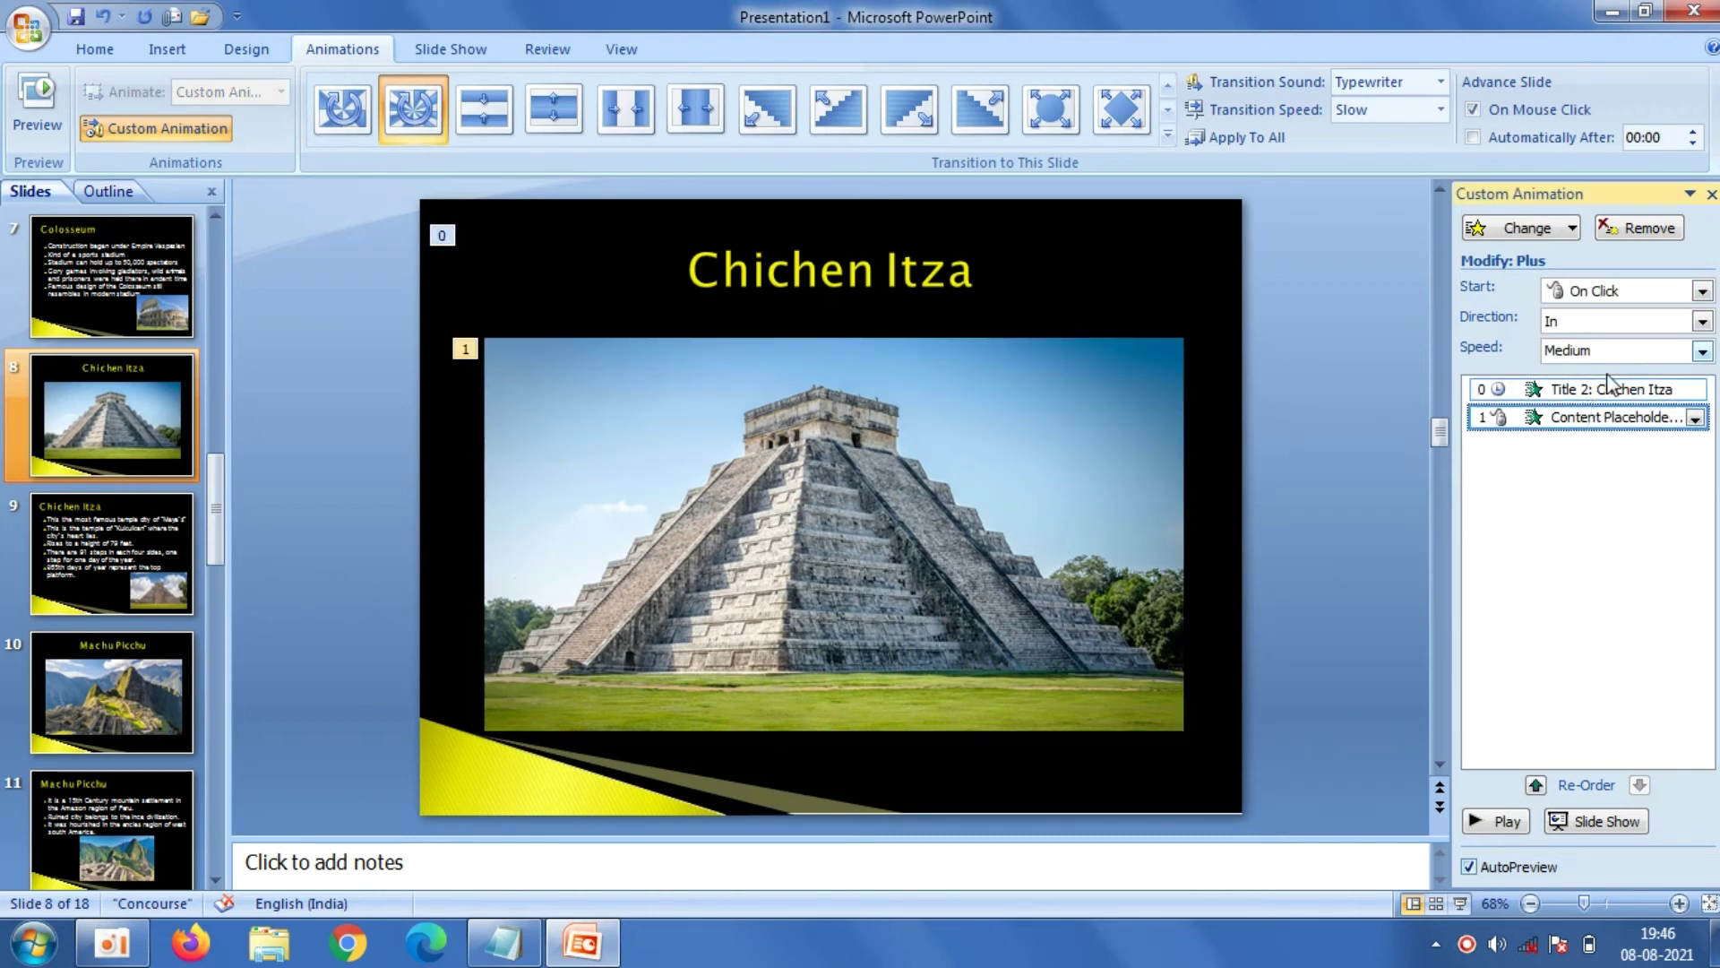
pyautogui.click(1702, 290)
pyautogui.click(1644, 345)
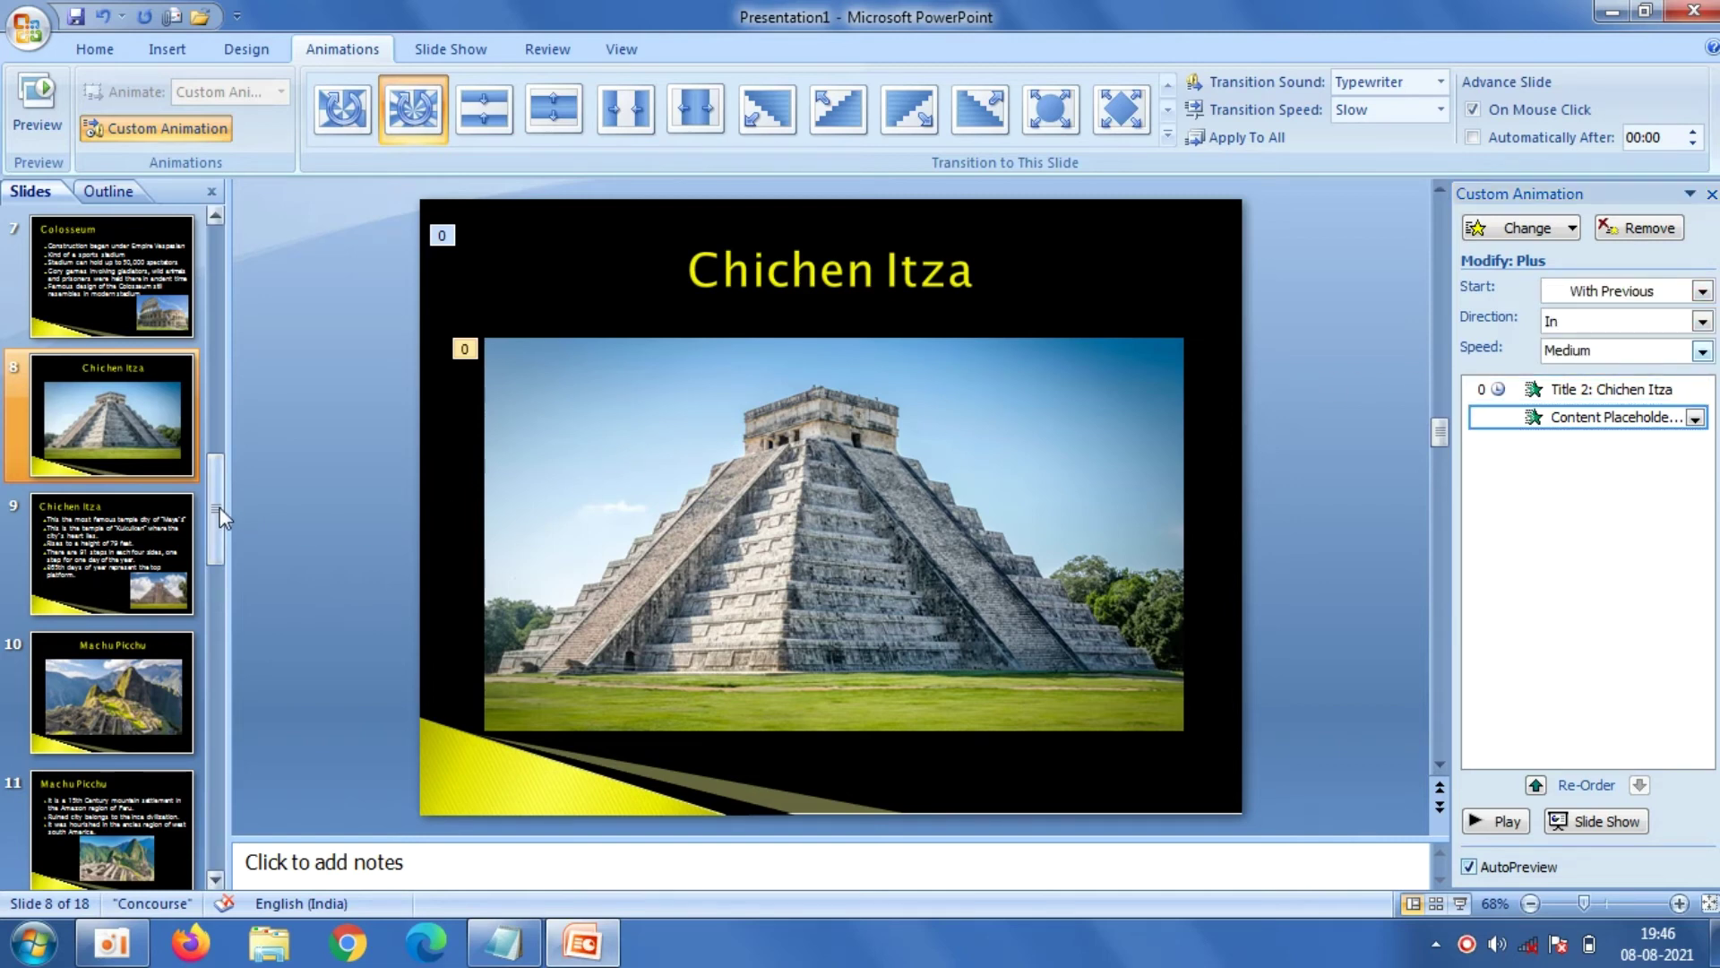
pyautogui.moveTo(215, 465); pyautogui.dragTo(215, 428)
# On slide 6, give the Colosseum title and photo Plus entrance effects
pyautogui.click(158, 285)
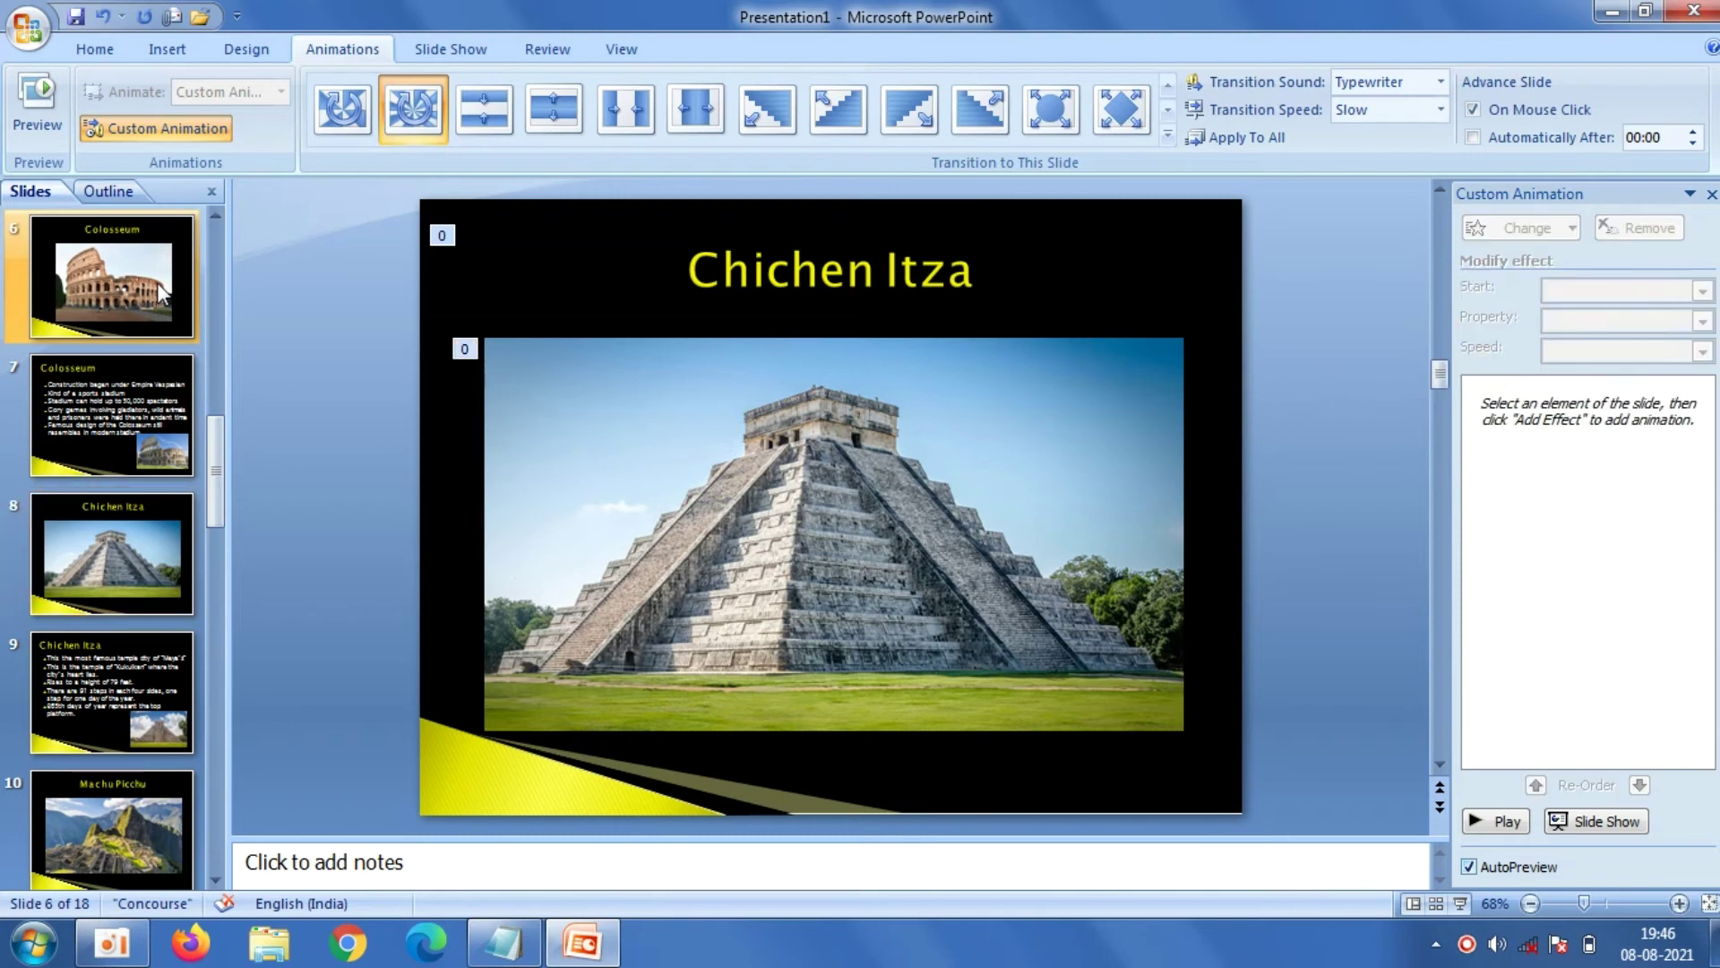
pyautogui.click(950, 273)
pyautogui.moveTo(954, 273); pyautogui.dragTo(708, 273)
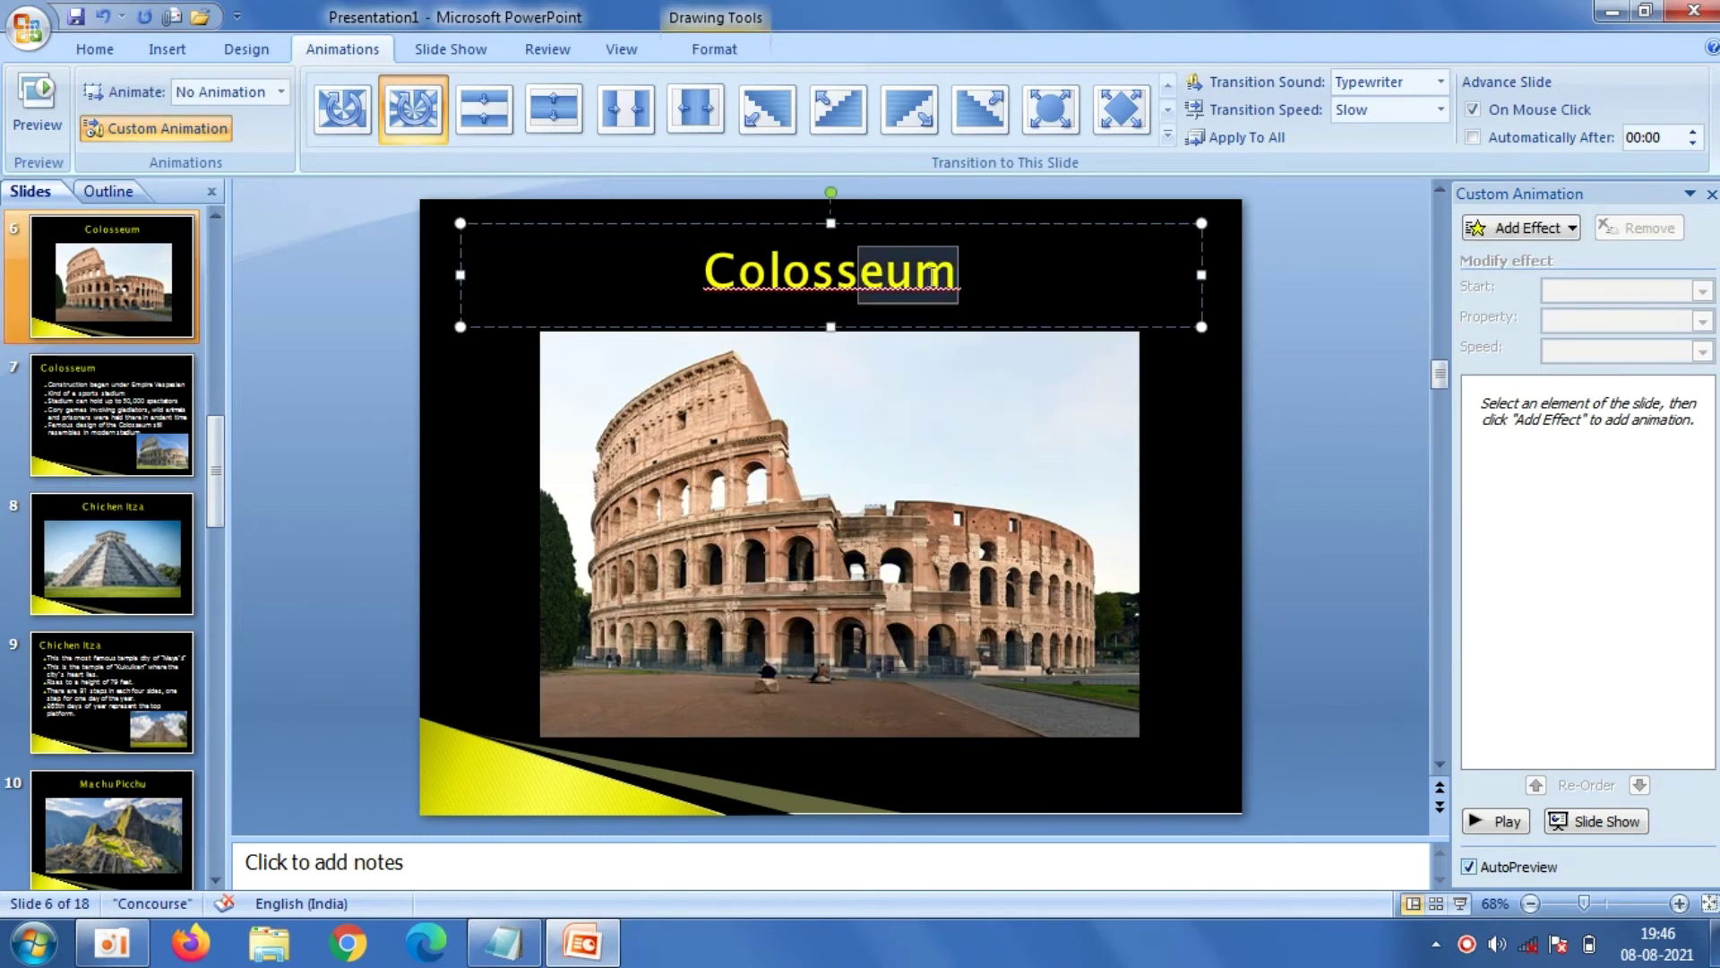
pyautogui.click(1553, 229)
pyautogui.moveTo(1492, 256)
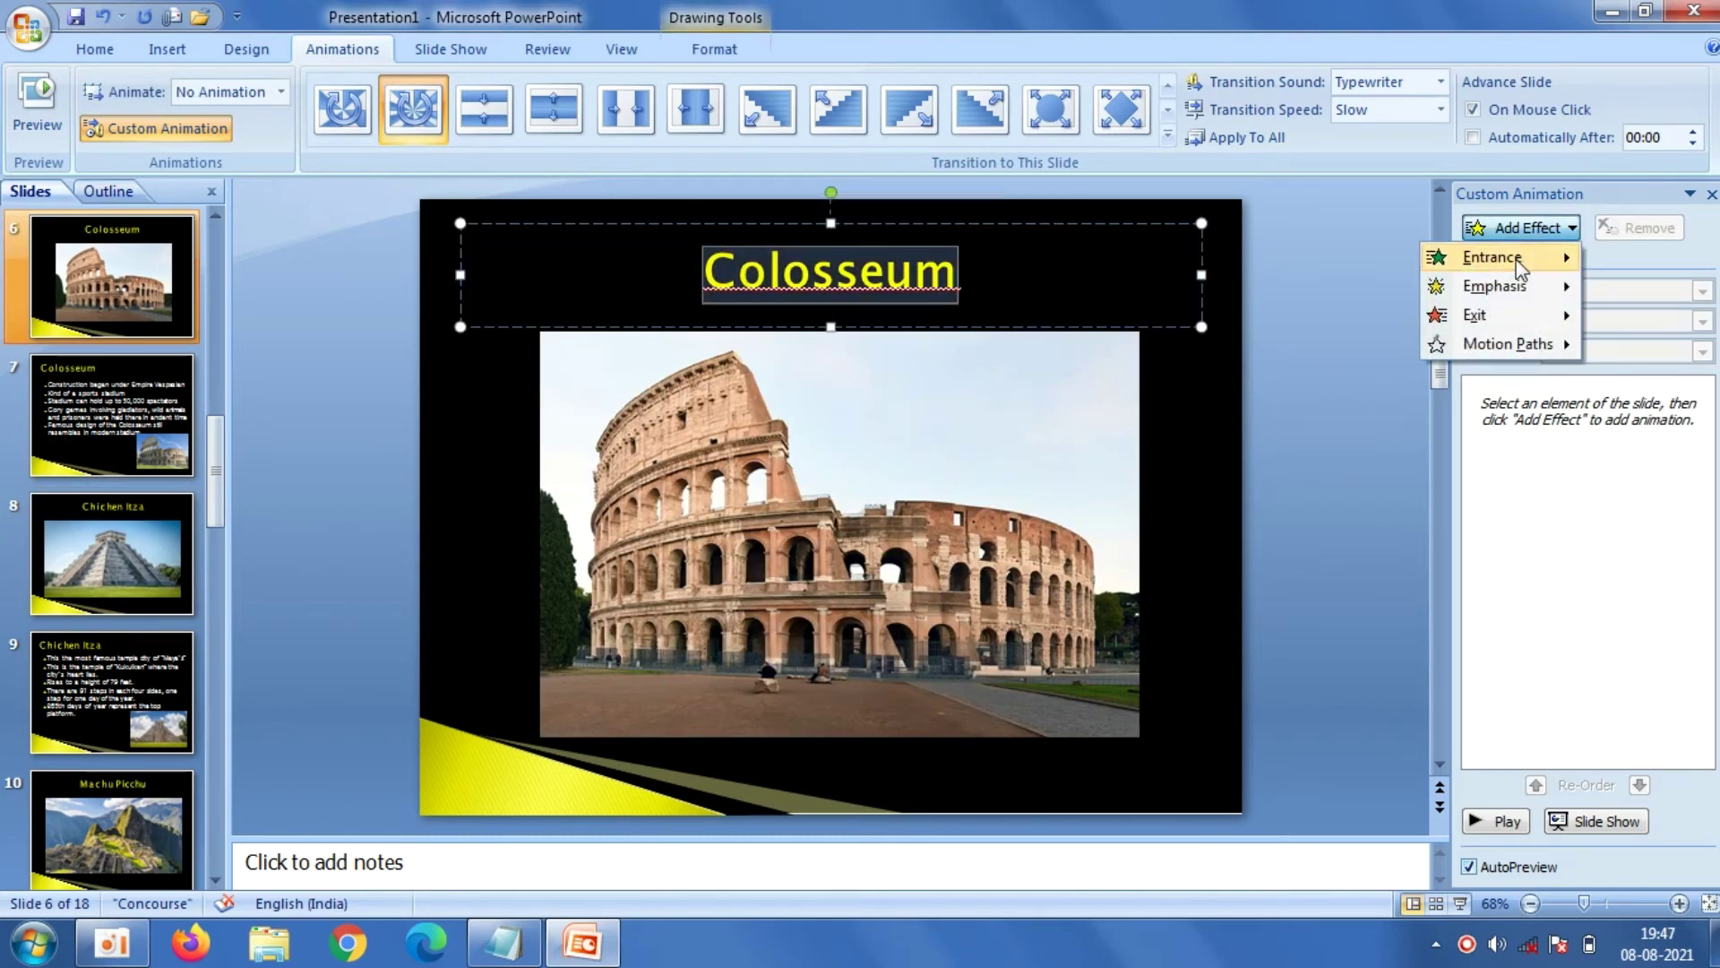
pyautogui.click(1316, 374)
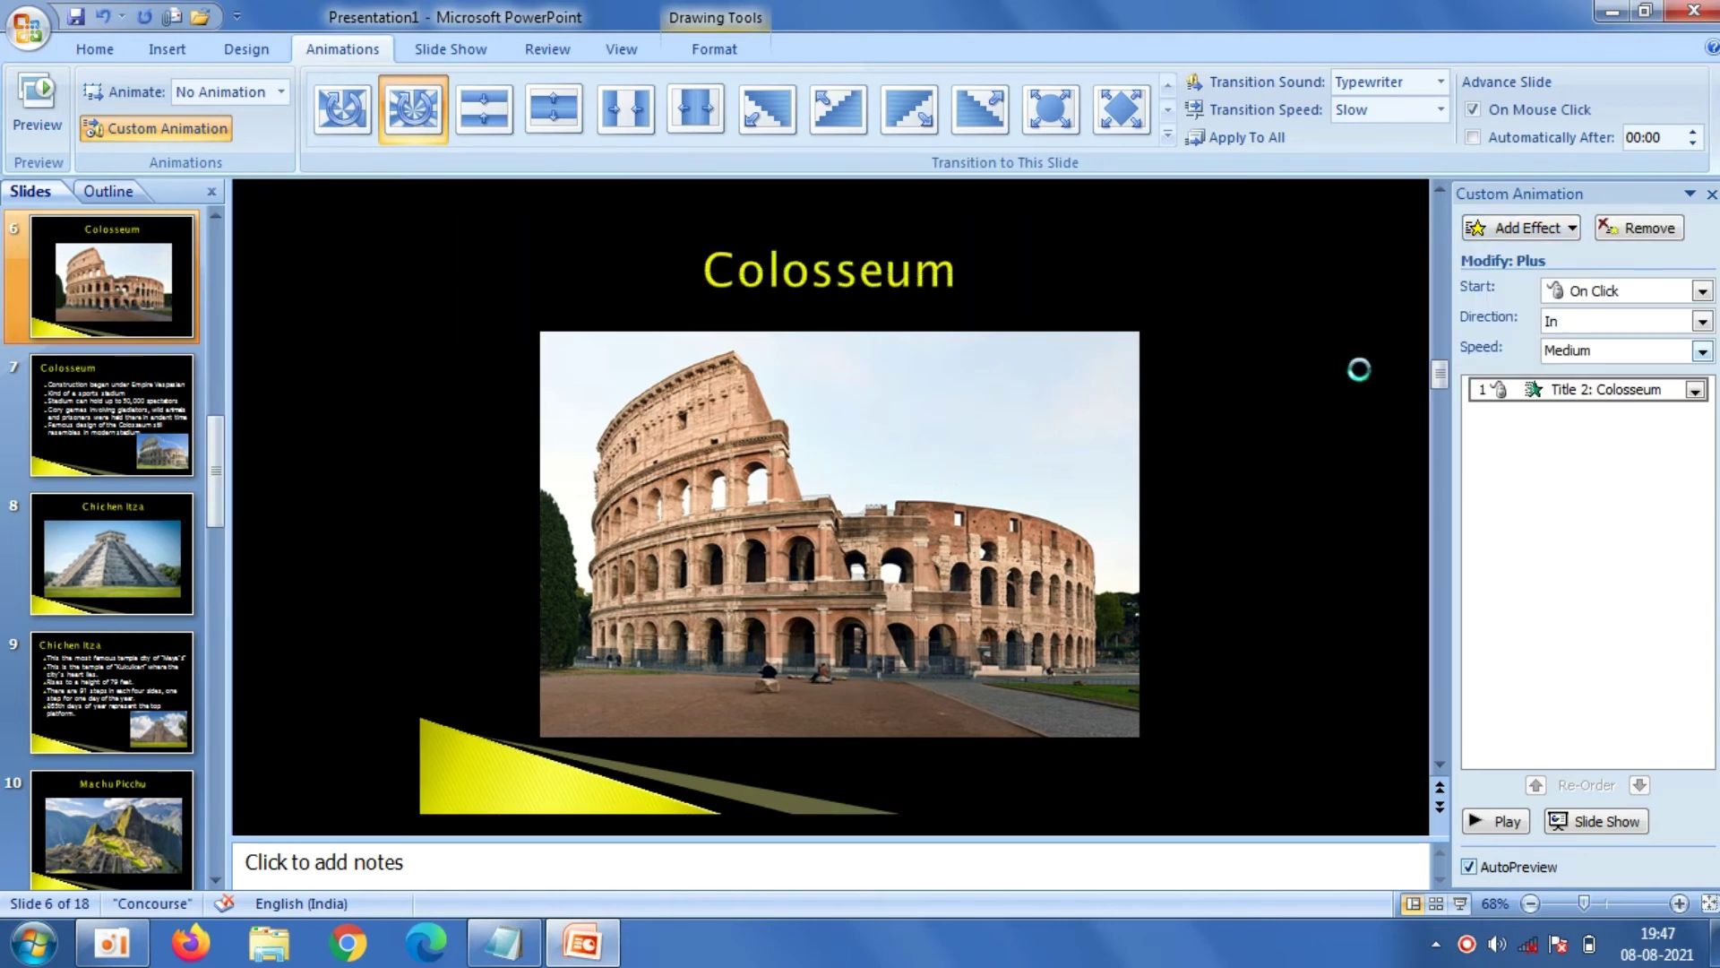
pyautogui.click(1125, 433)
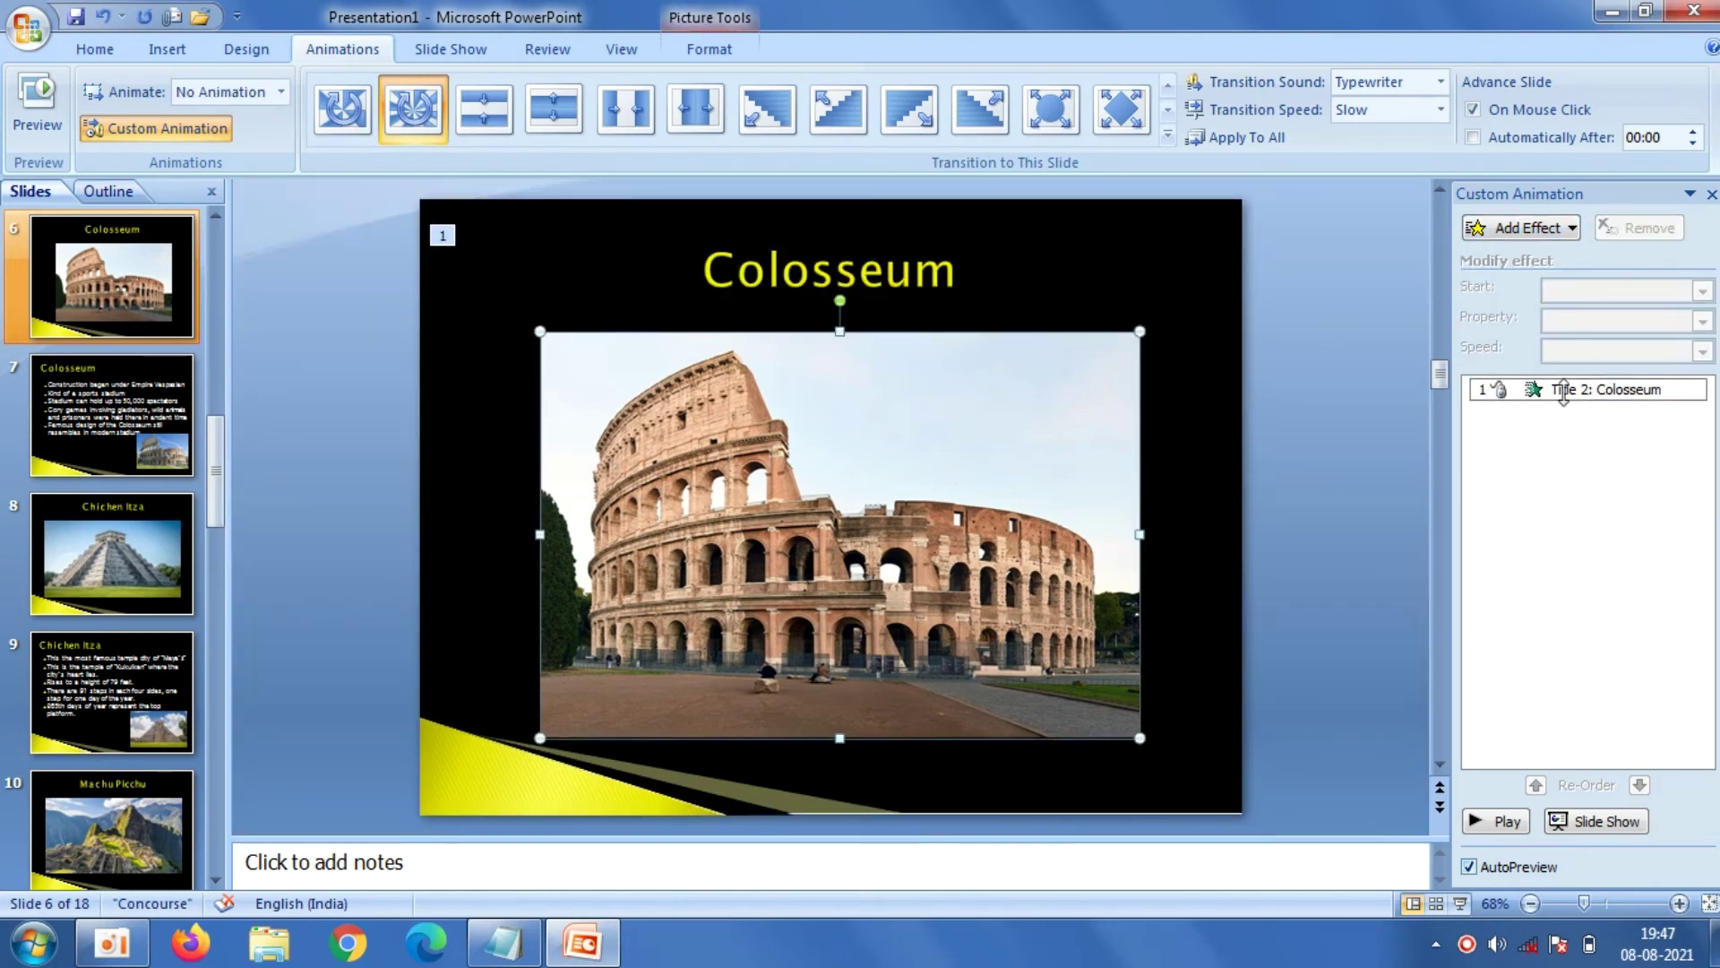
pyautogui.click(1520, 229)
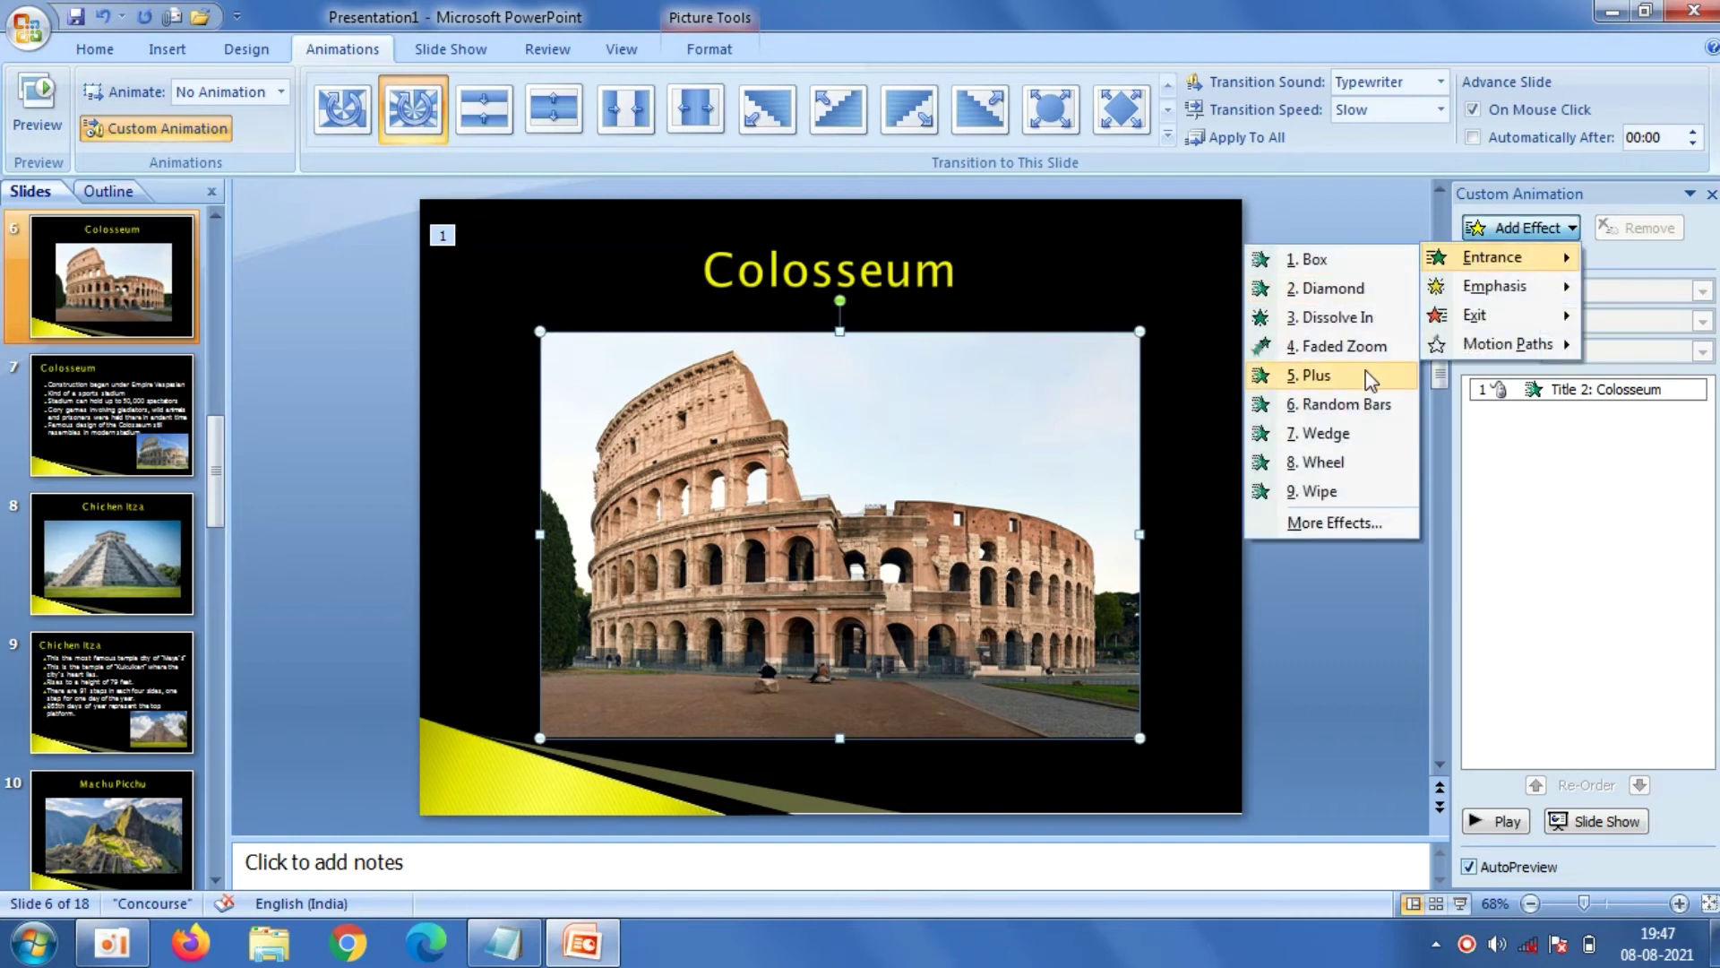
pyautogui.click(1365, 369)
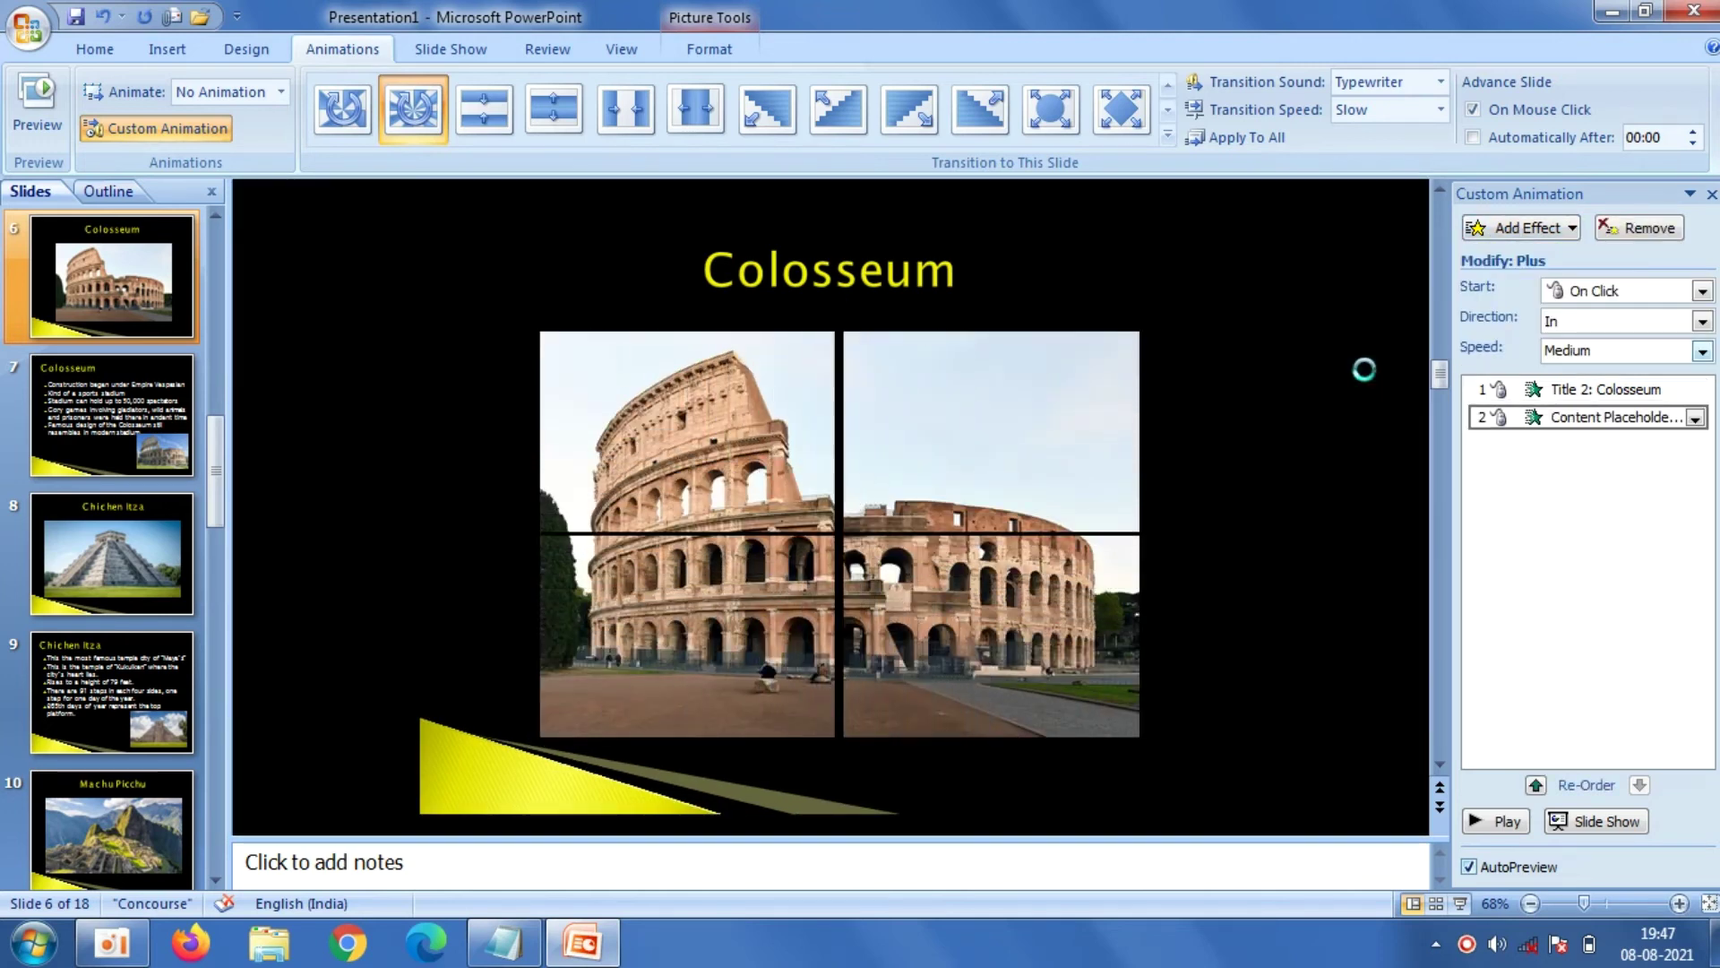
# Set the Colosseum photo to start With Previous and the title After Previous
pyautogui.click(1702, 292)
pyautogui.click(1651, 340)
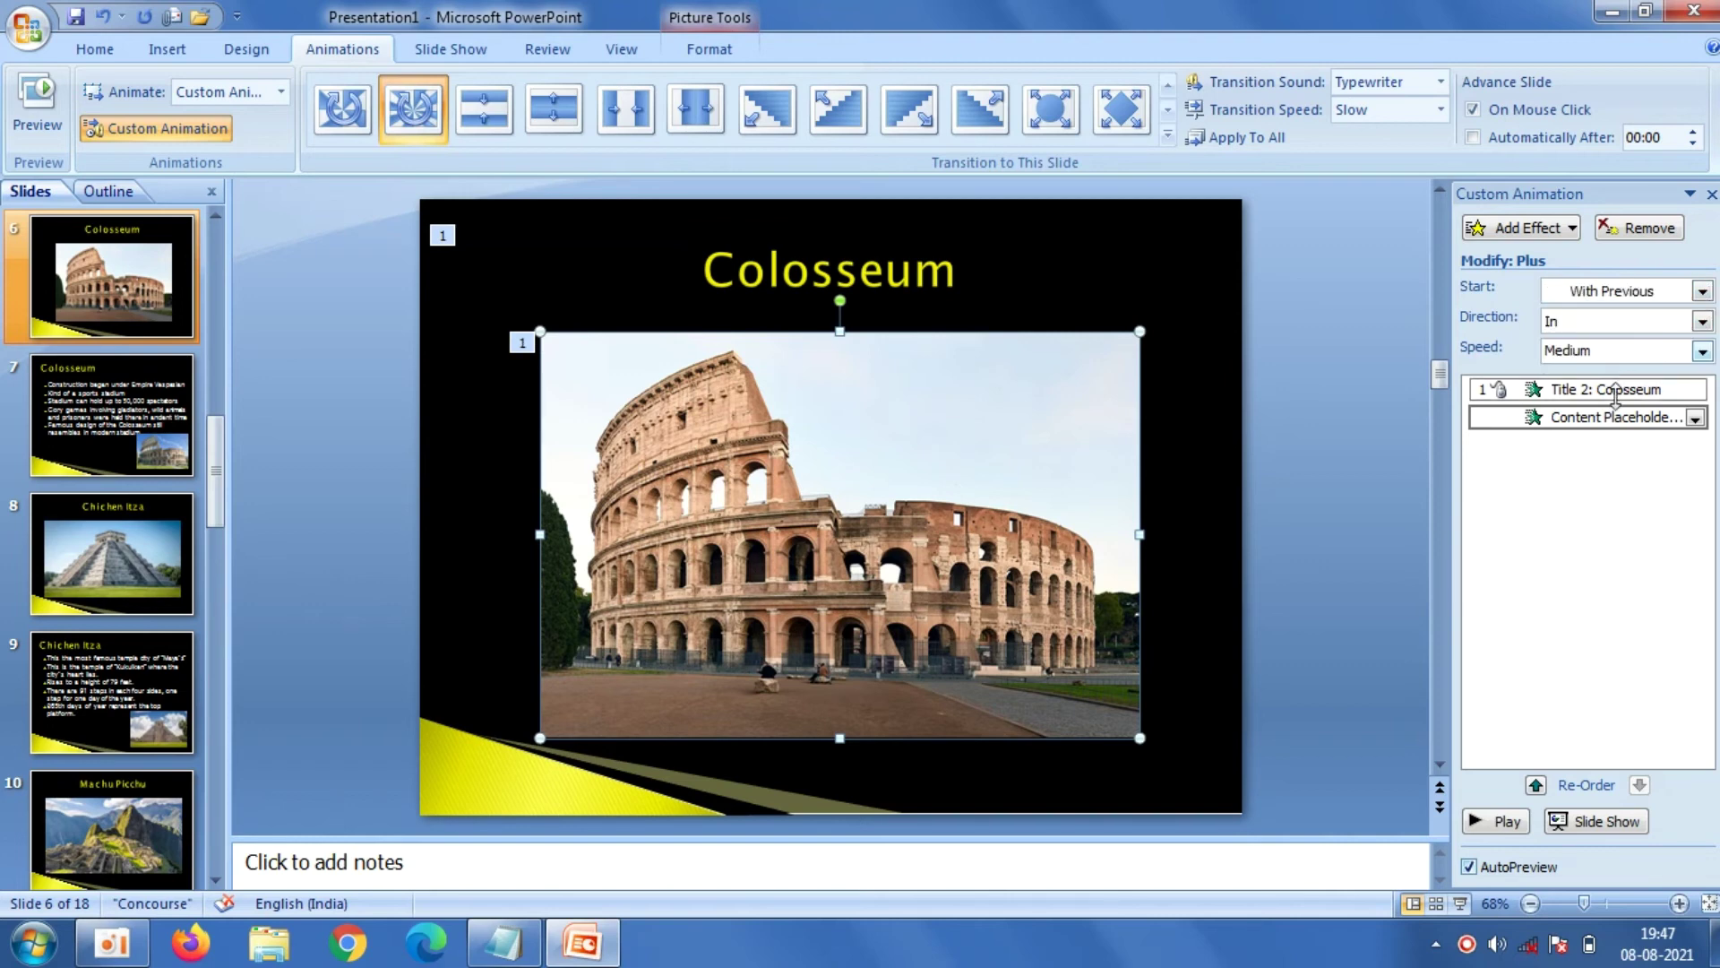
pyautogui.click(1604, 388)
pyautogui.click(1701, 291)
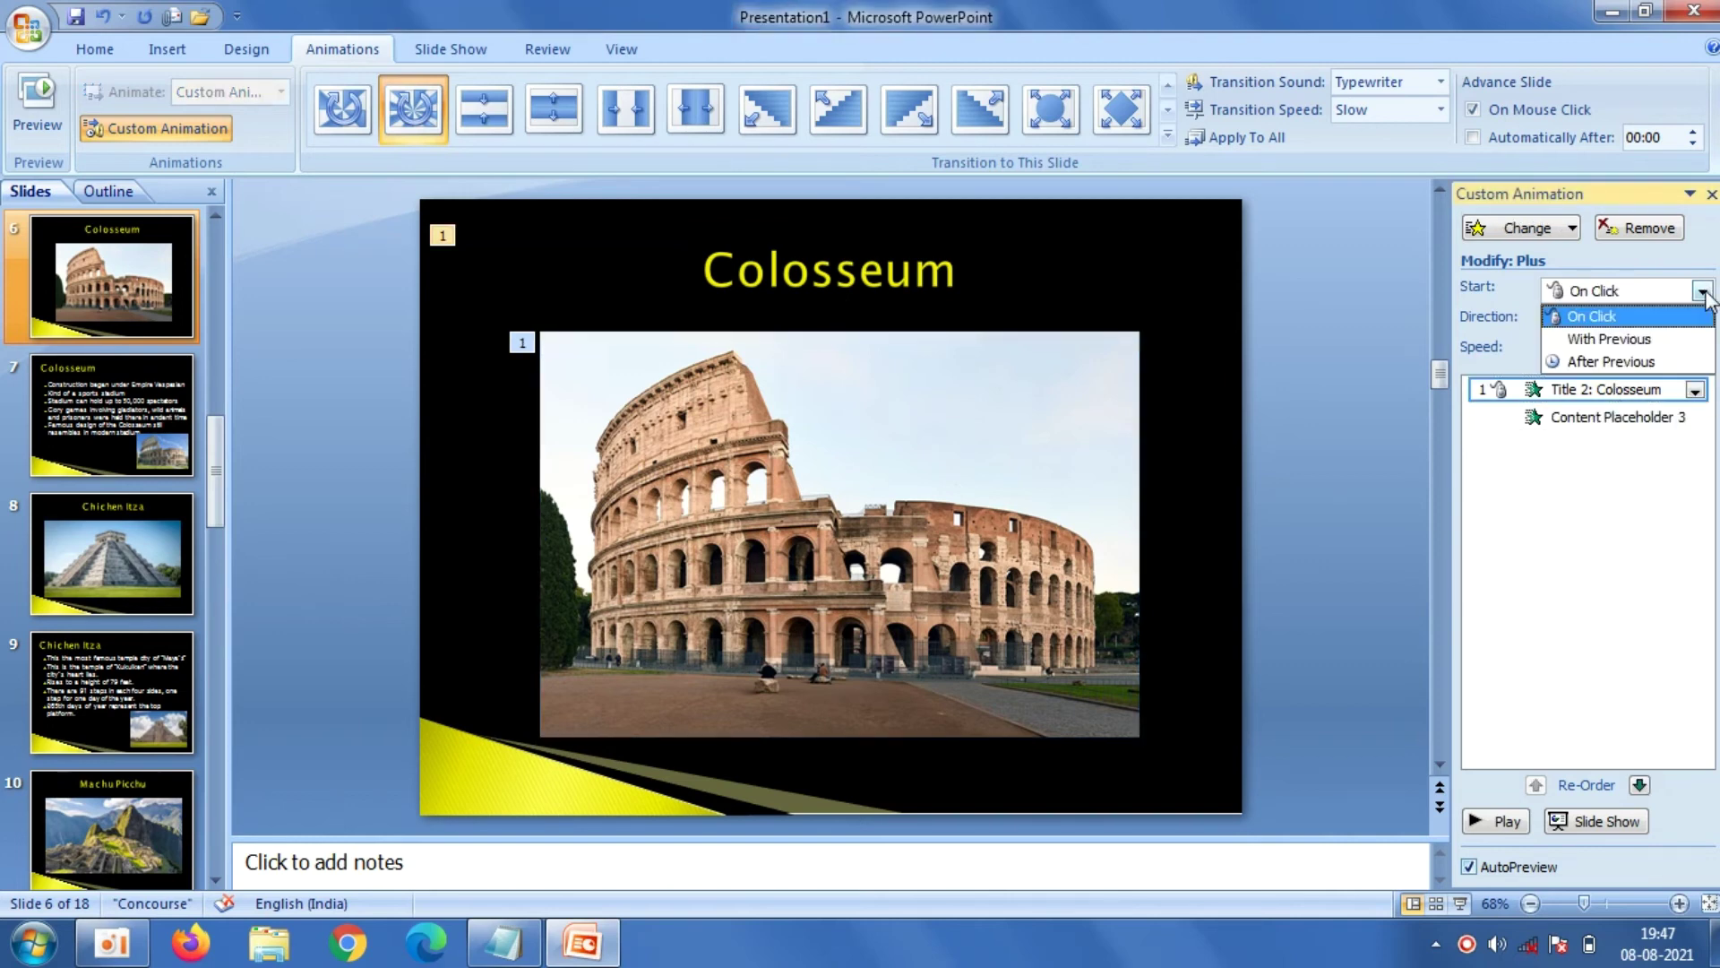
pyautogui.click(1652, 352)
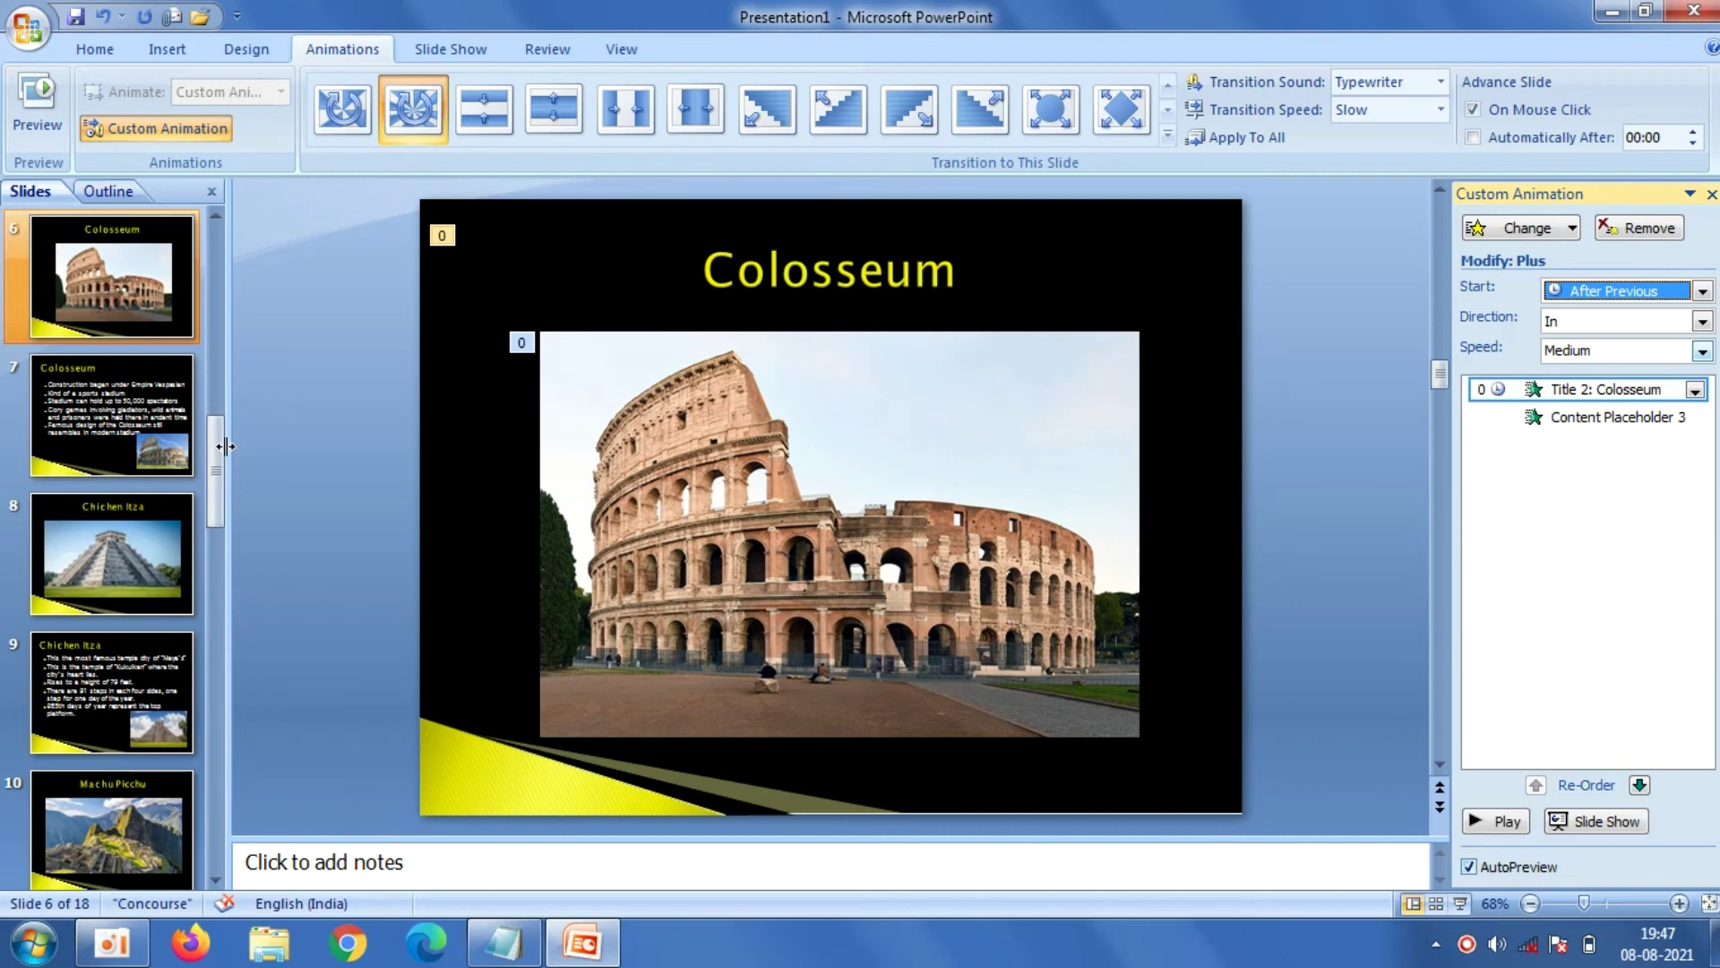
pyautogui.moveTo(218, 453); pyautogui.dragTo(222, 224)
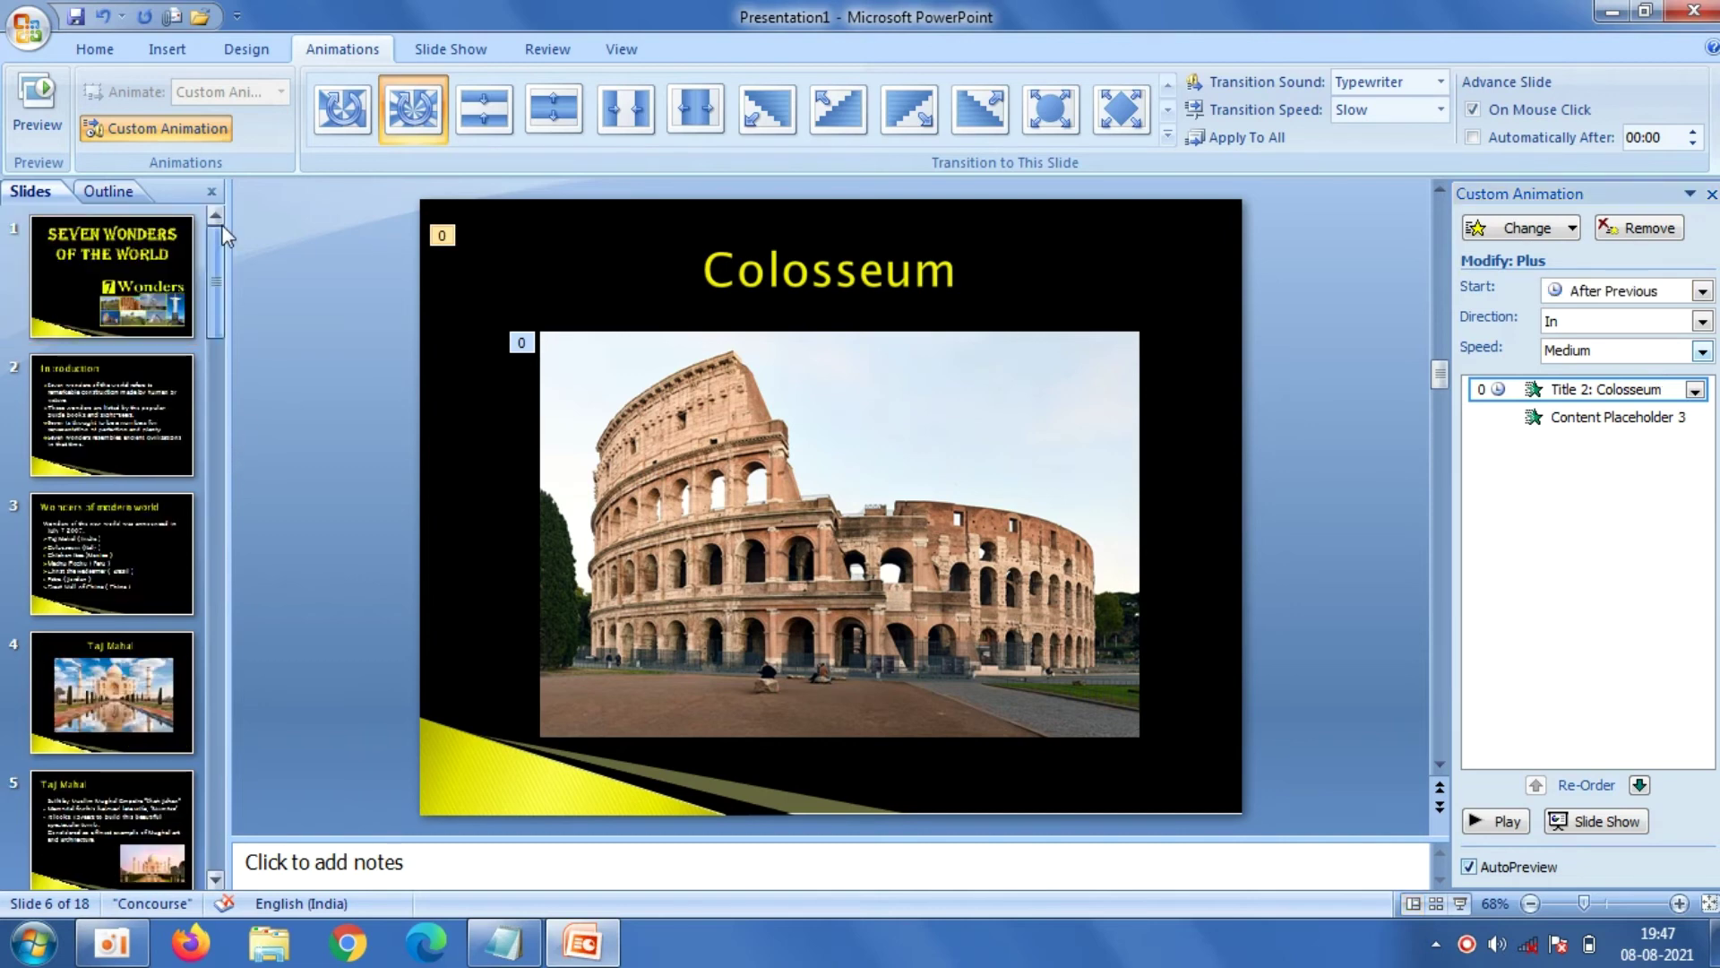
# On slide 4, give the Taj Mahal title and photo Plus entrance effects
pyautogui.click(89, 724)
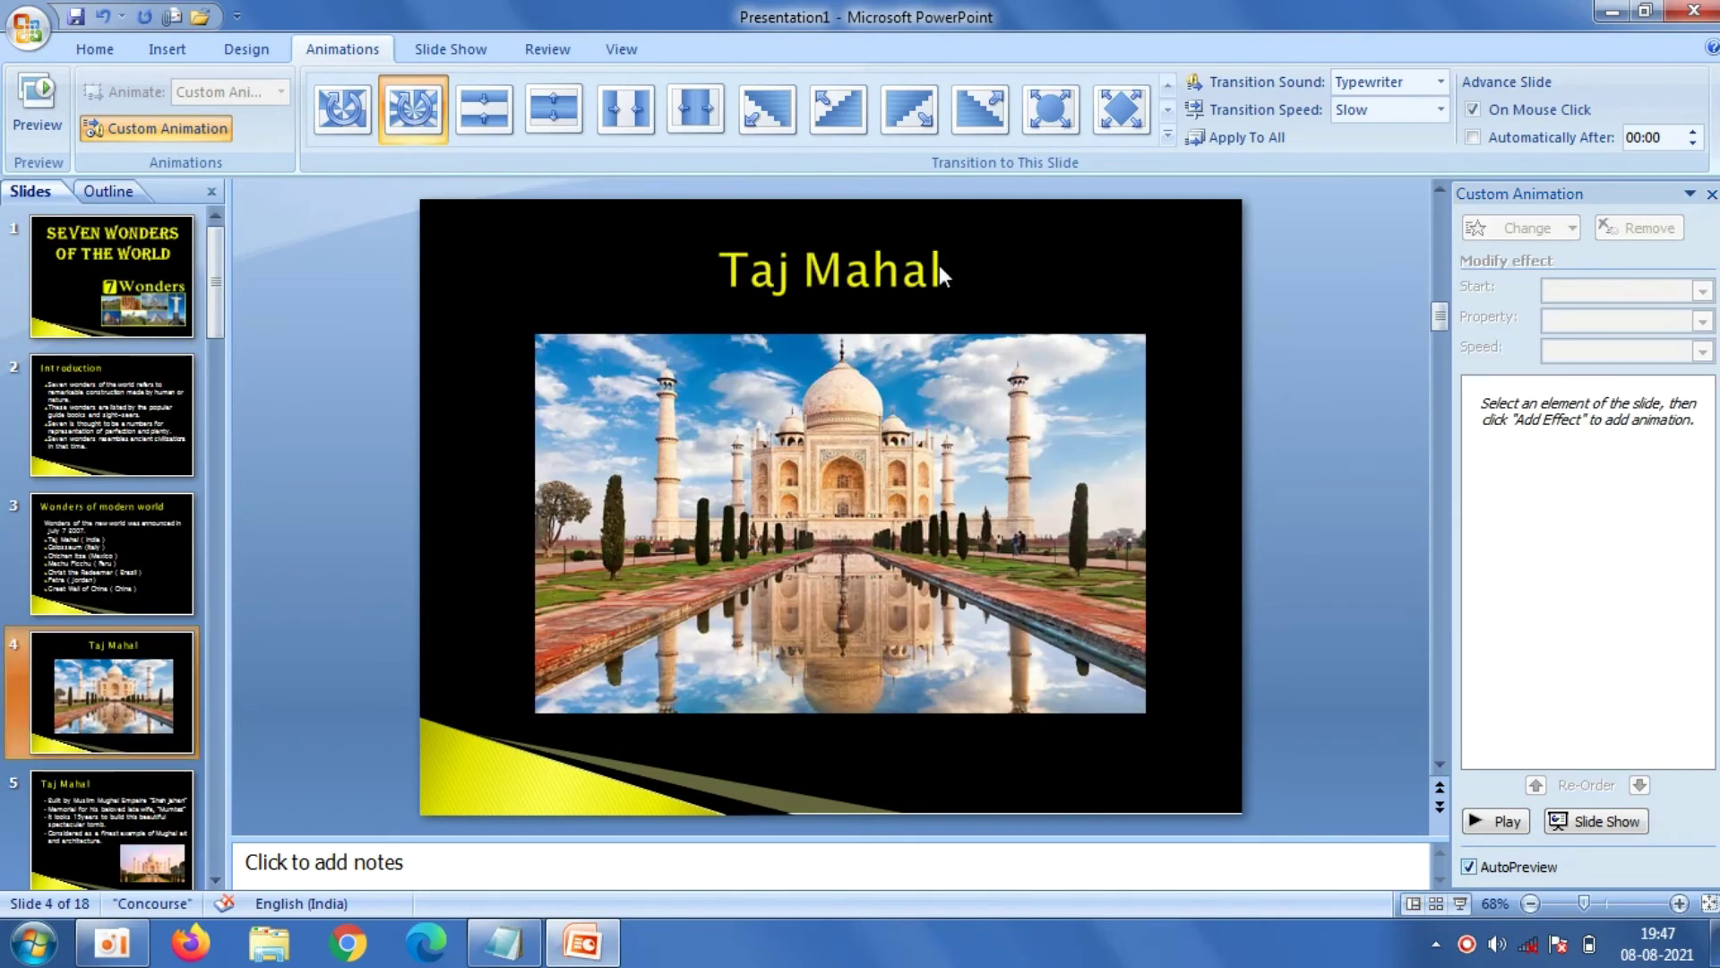
pyautogui.tripleClick(940, 268)
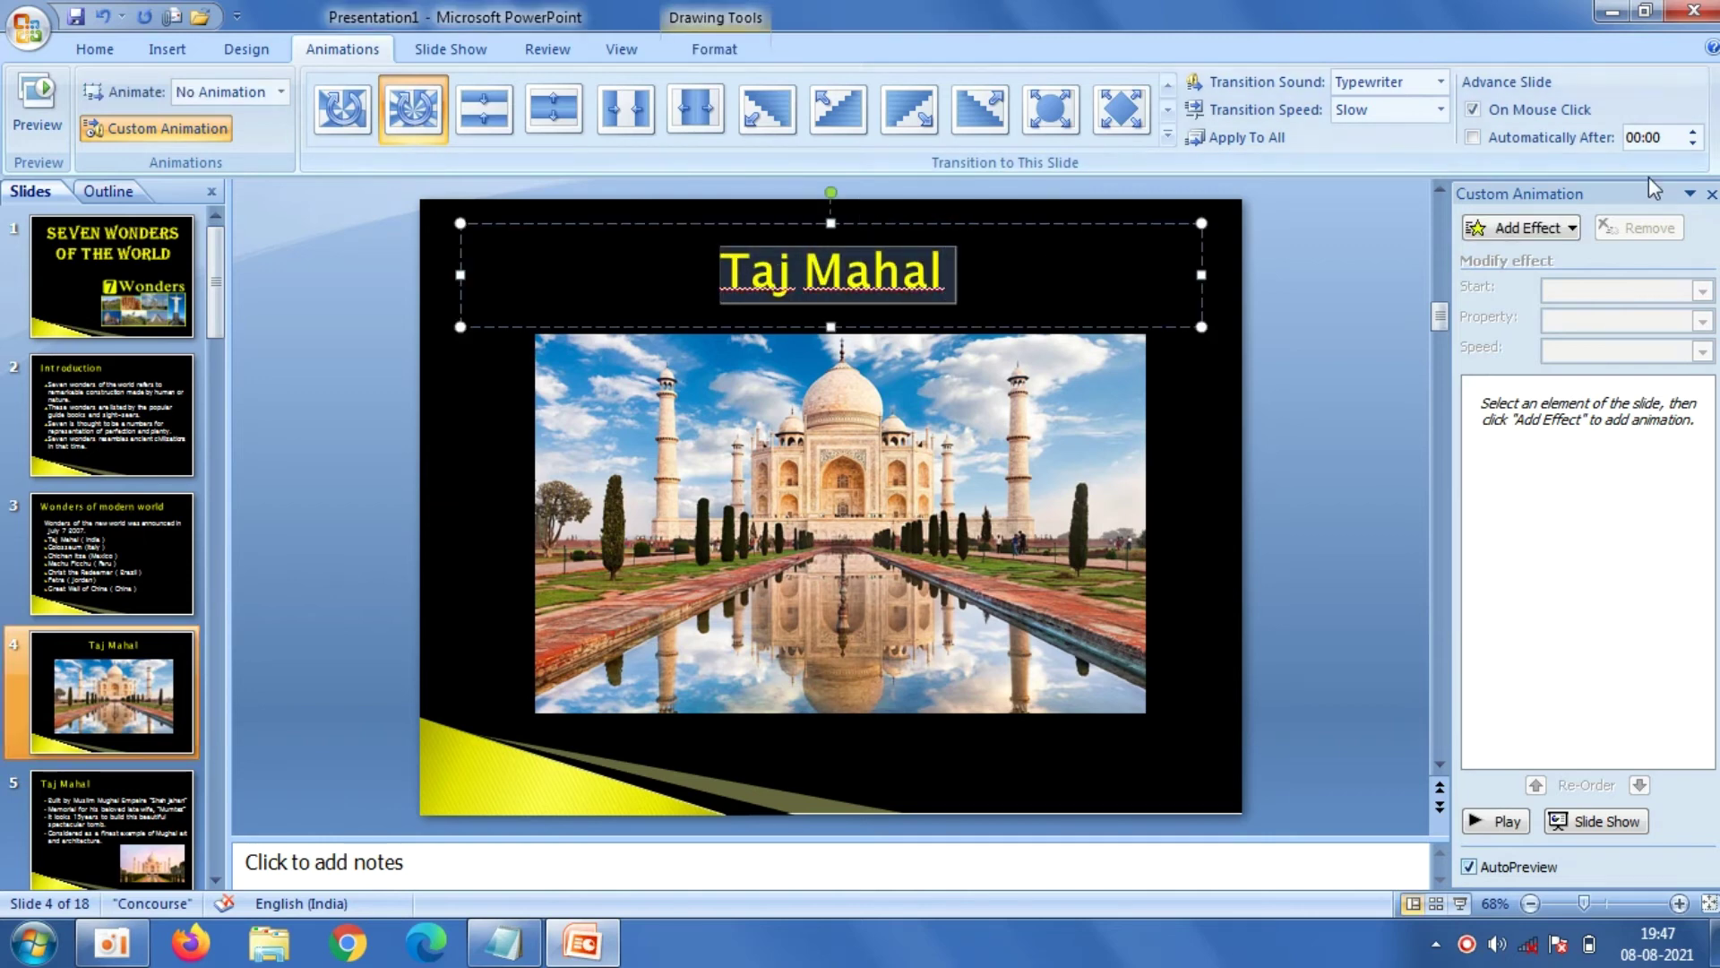
pyautogui.click(1545, 240)
pyautogui.moveTo(1492, 256)
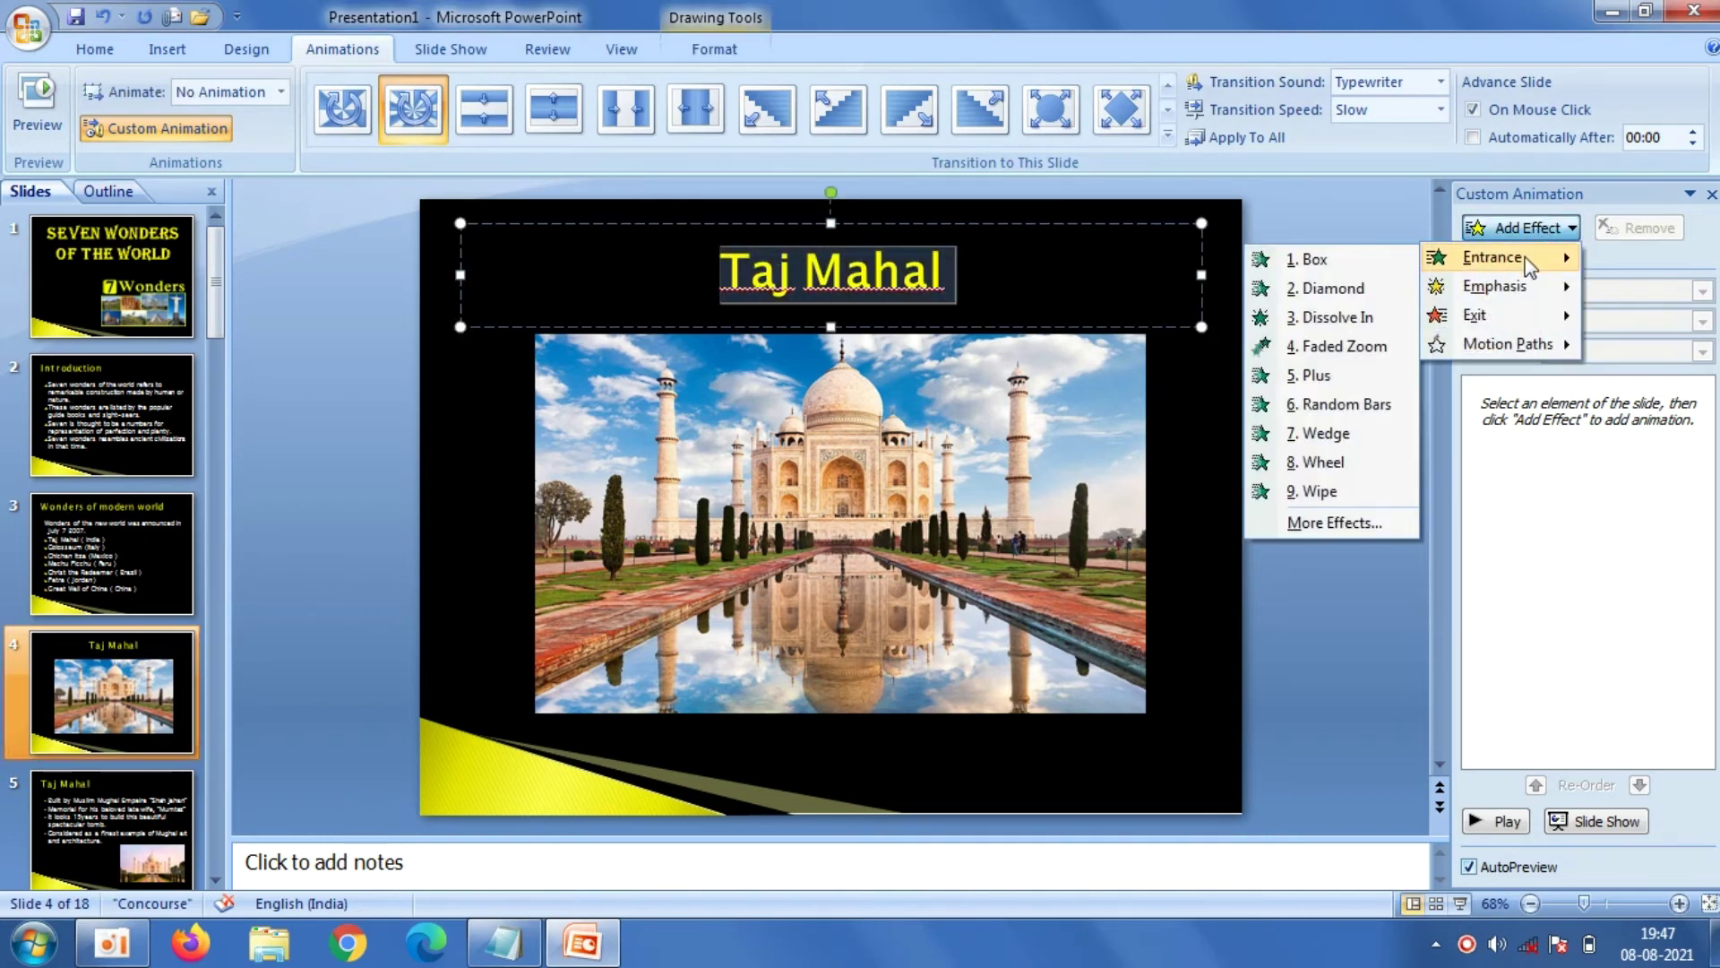
pyautogui.click(1310, 375)
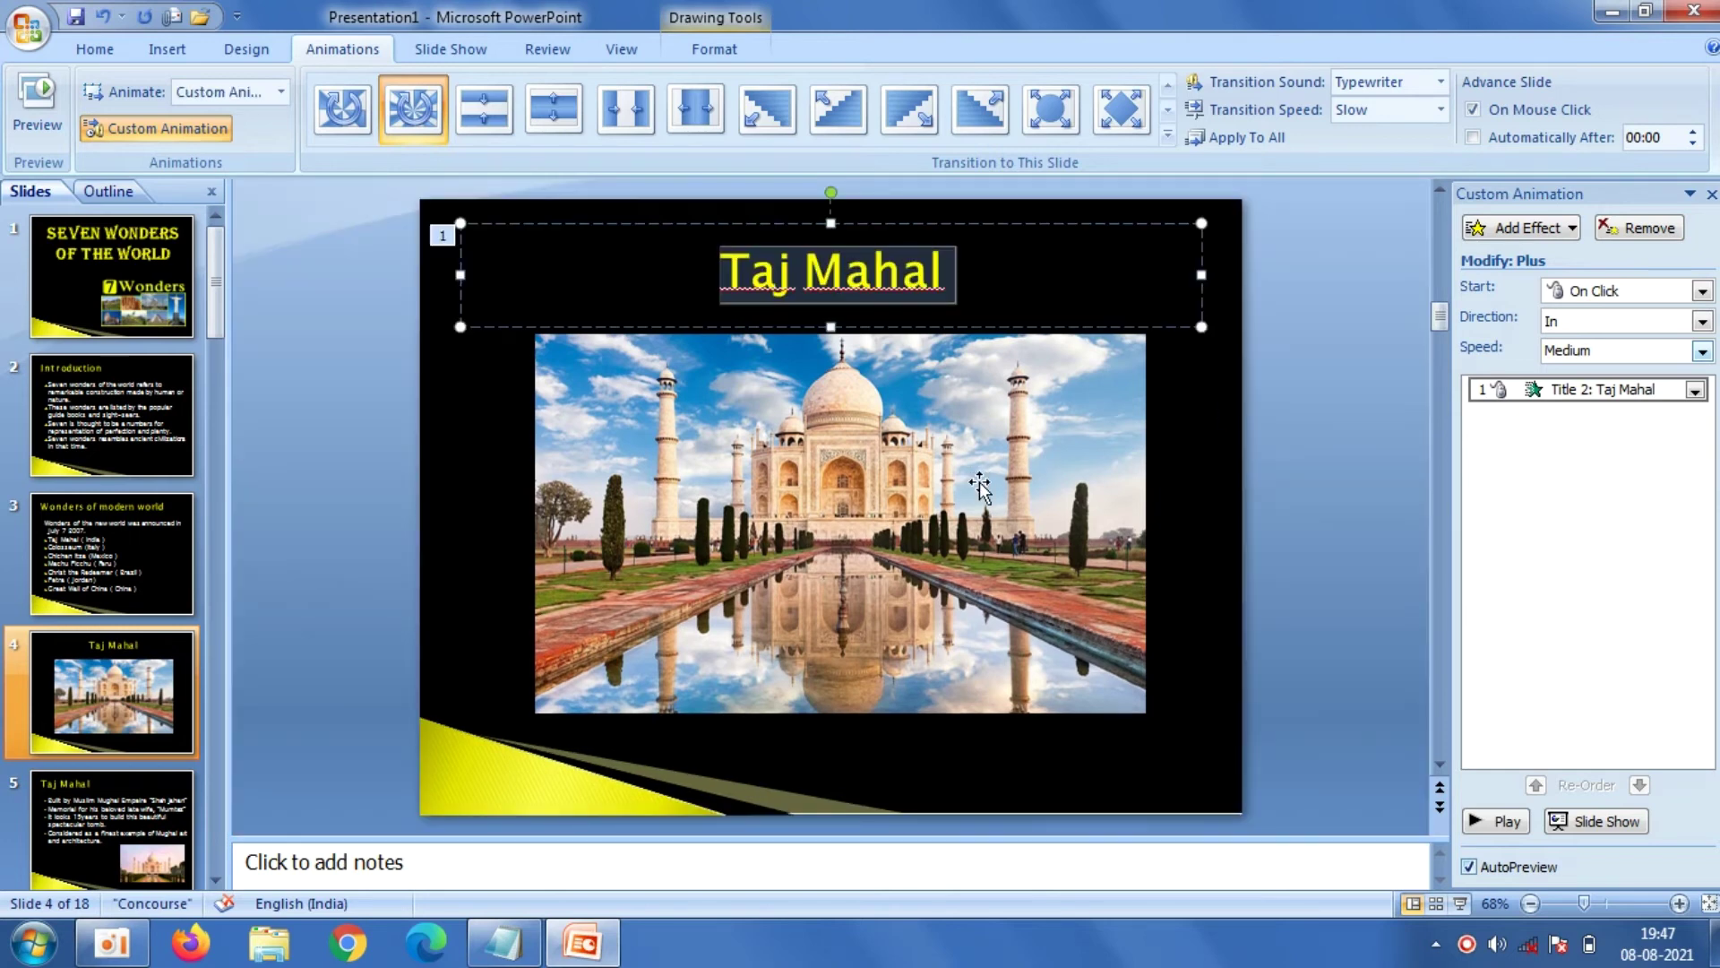
pyautogui.click(977, 481)
pyautogui.click(1516, 234)
pyautogui.moveTo(1492, 256)
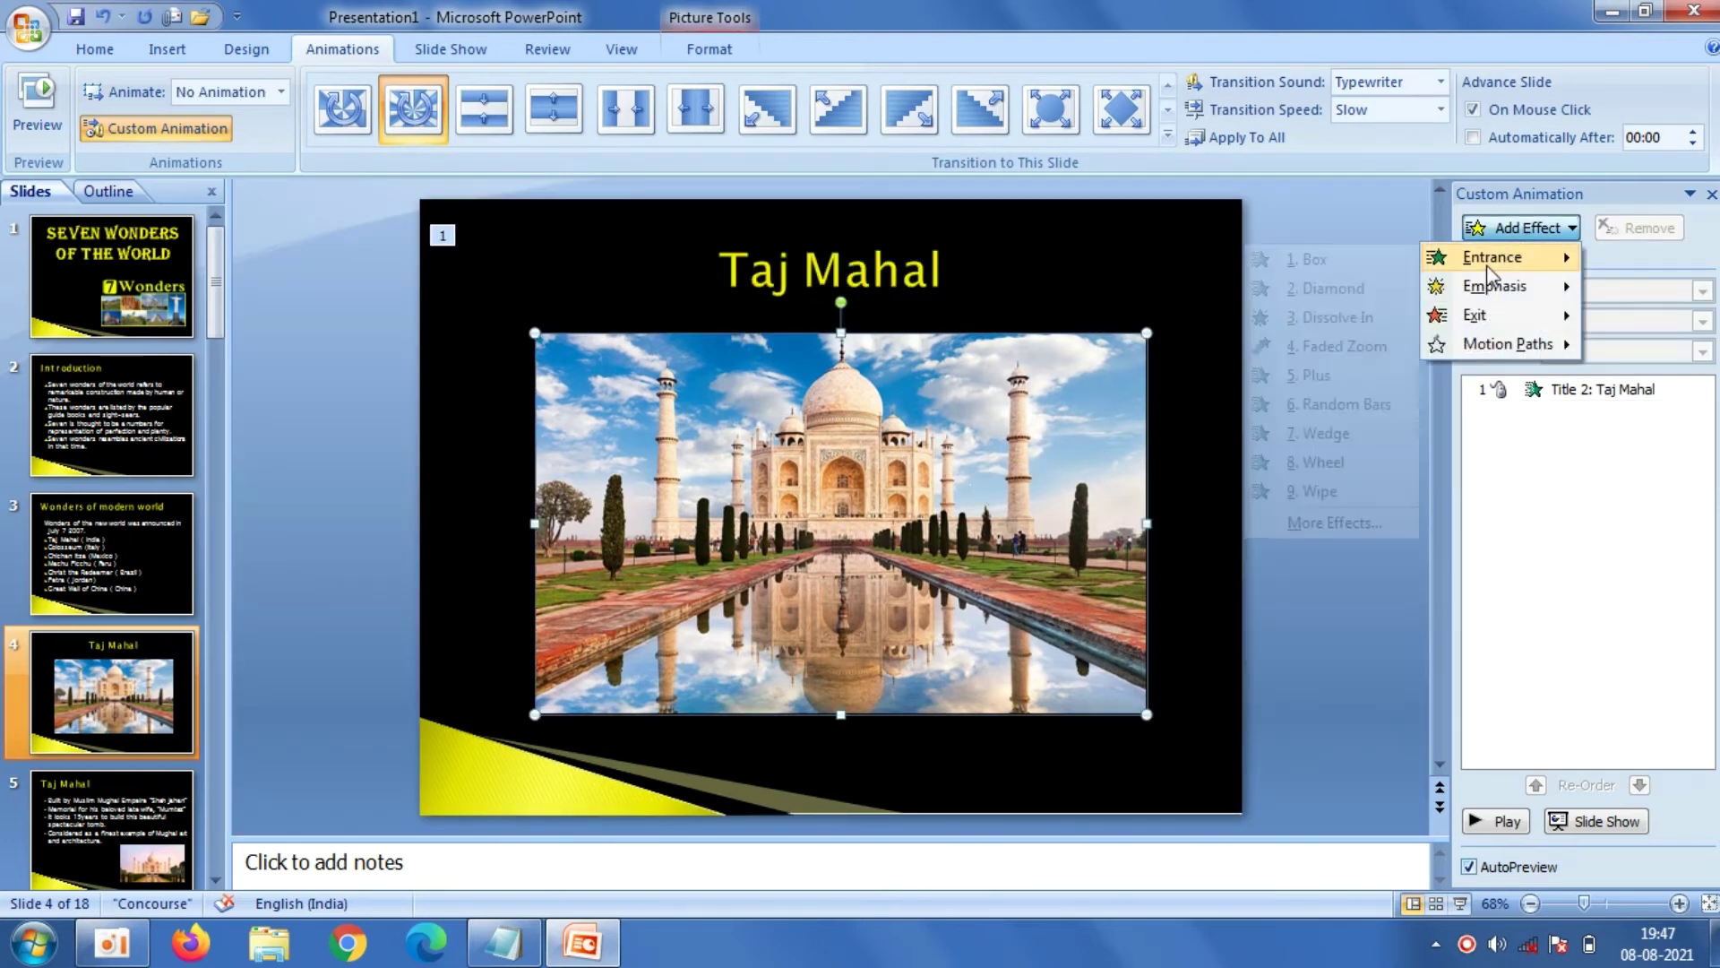
pyautogui.click(1351, 367)
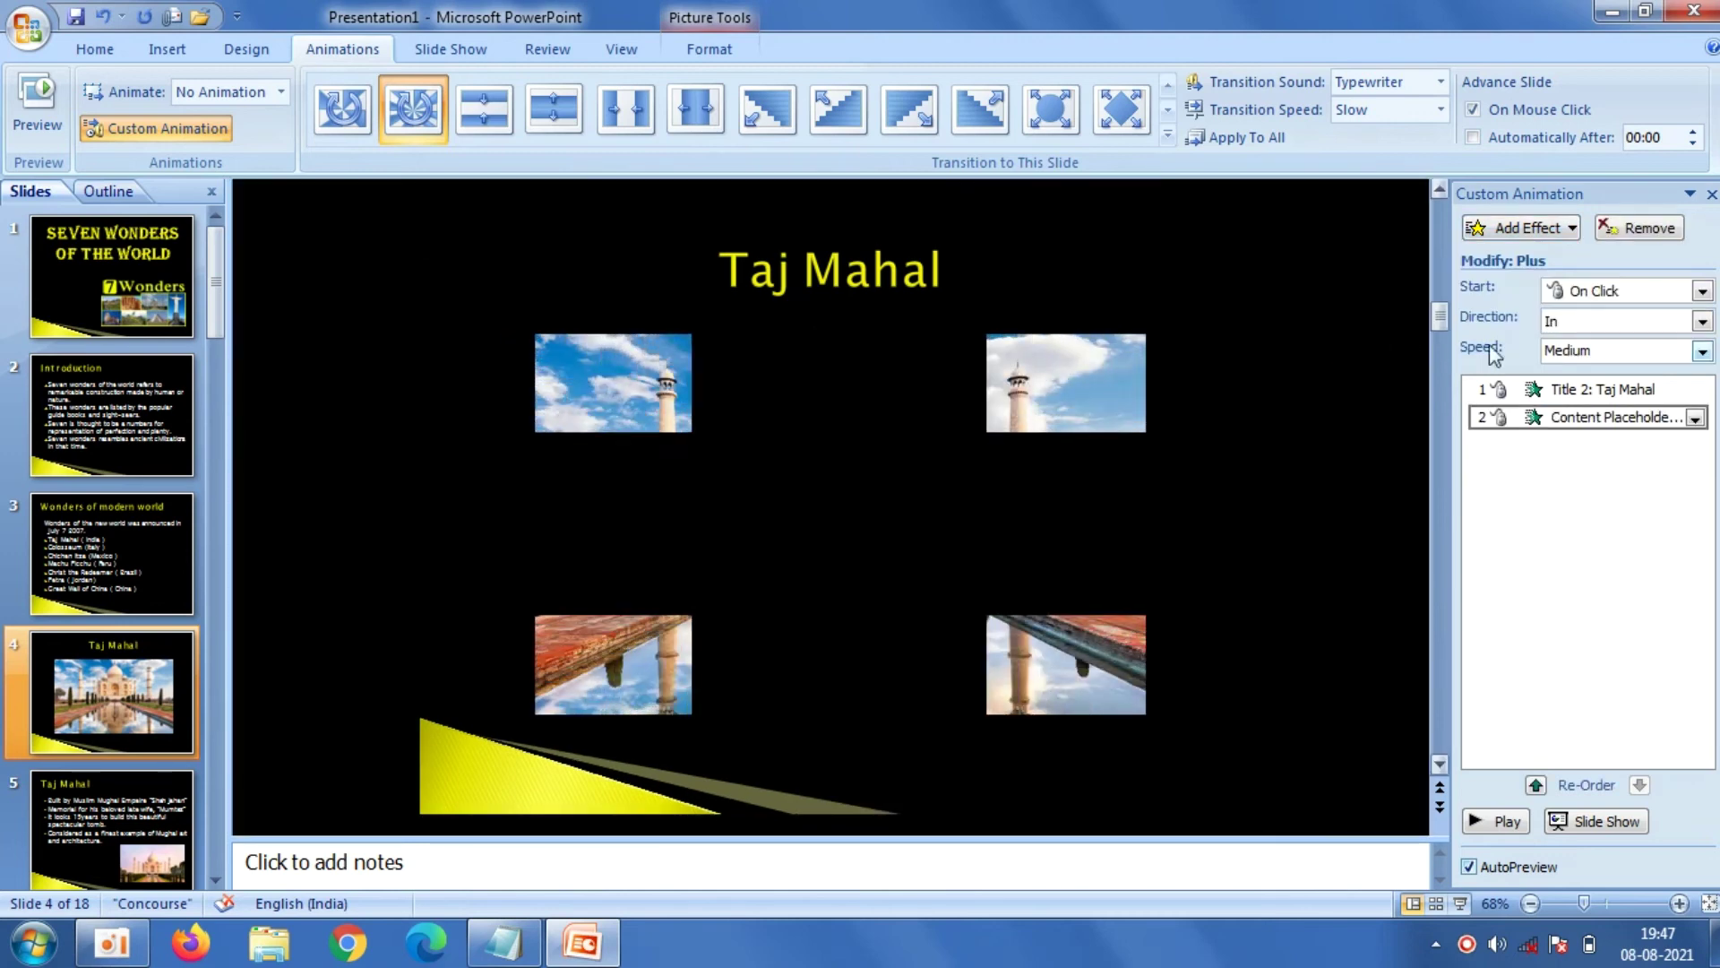
# Start the Taj Mahal photo With Previous and the title After Previous, then go to slide 1
pyautogui.click(1649, 290)
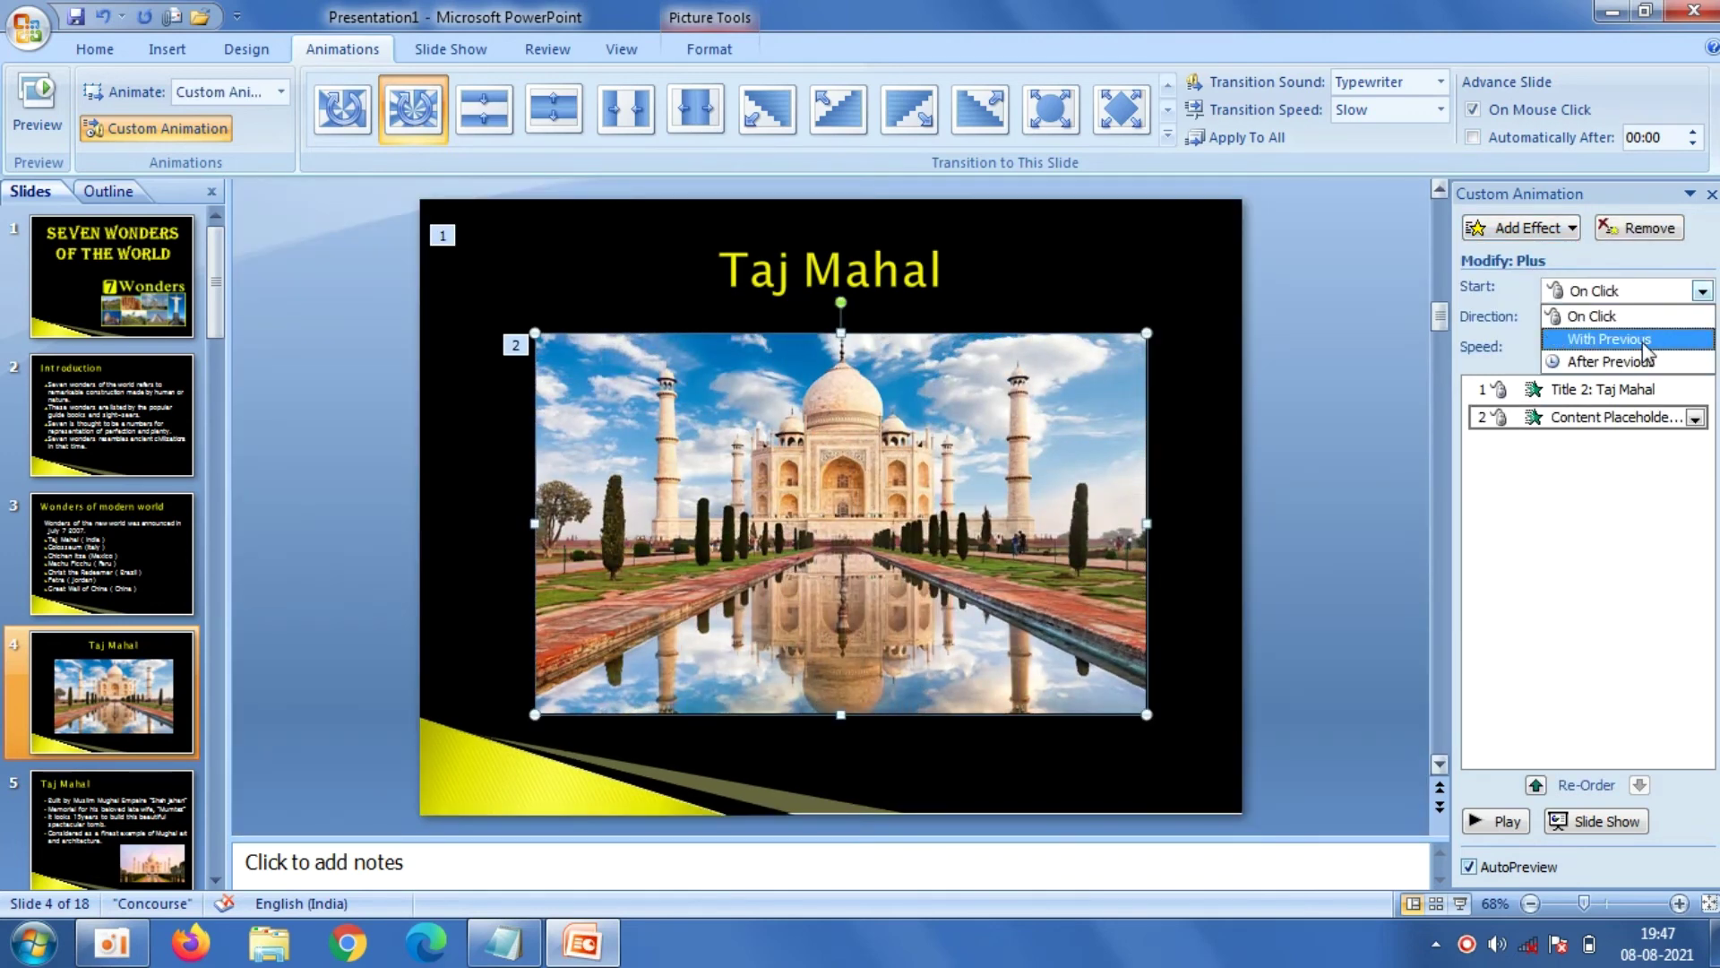
pyautogui.click(1647, 341)
pyautogui.click(1626, 387)
pyautogui.click(1702, 291)
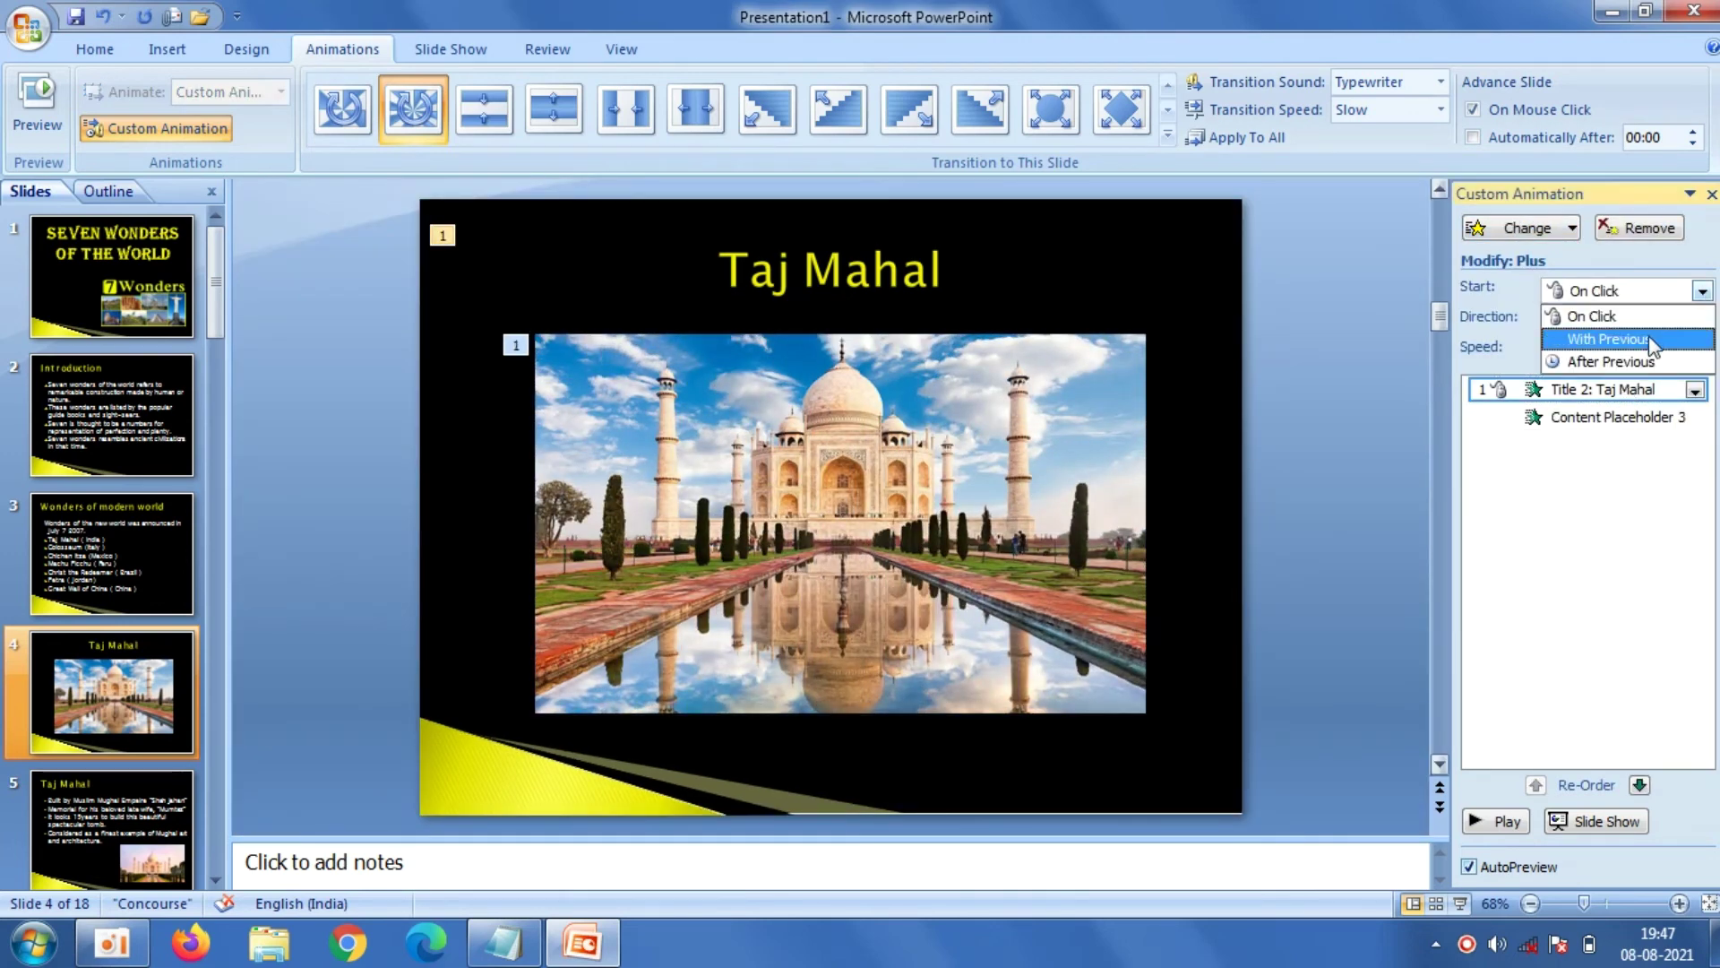
pyautogui.click(1613, 366)
pyautogui.click(96, 328)
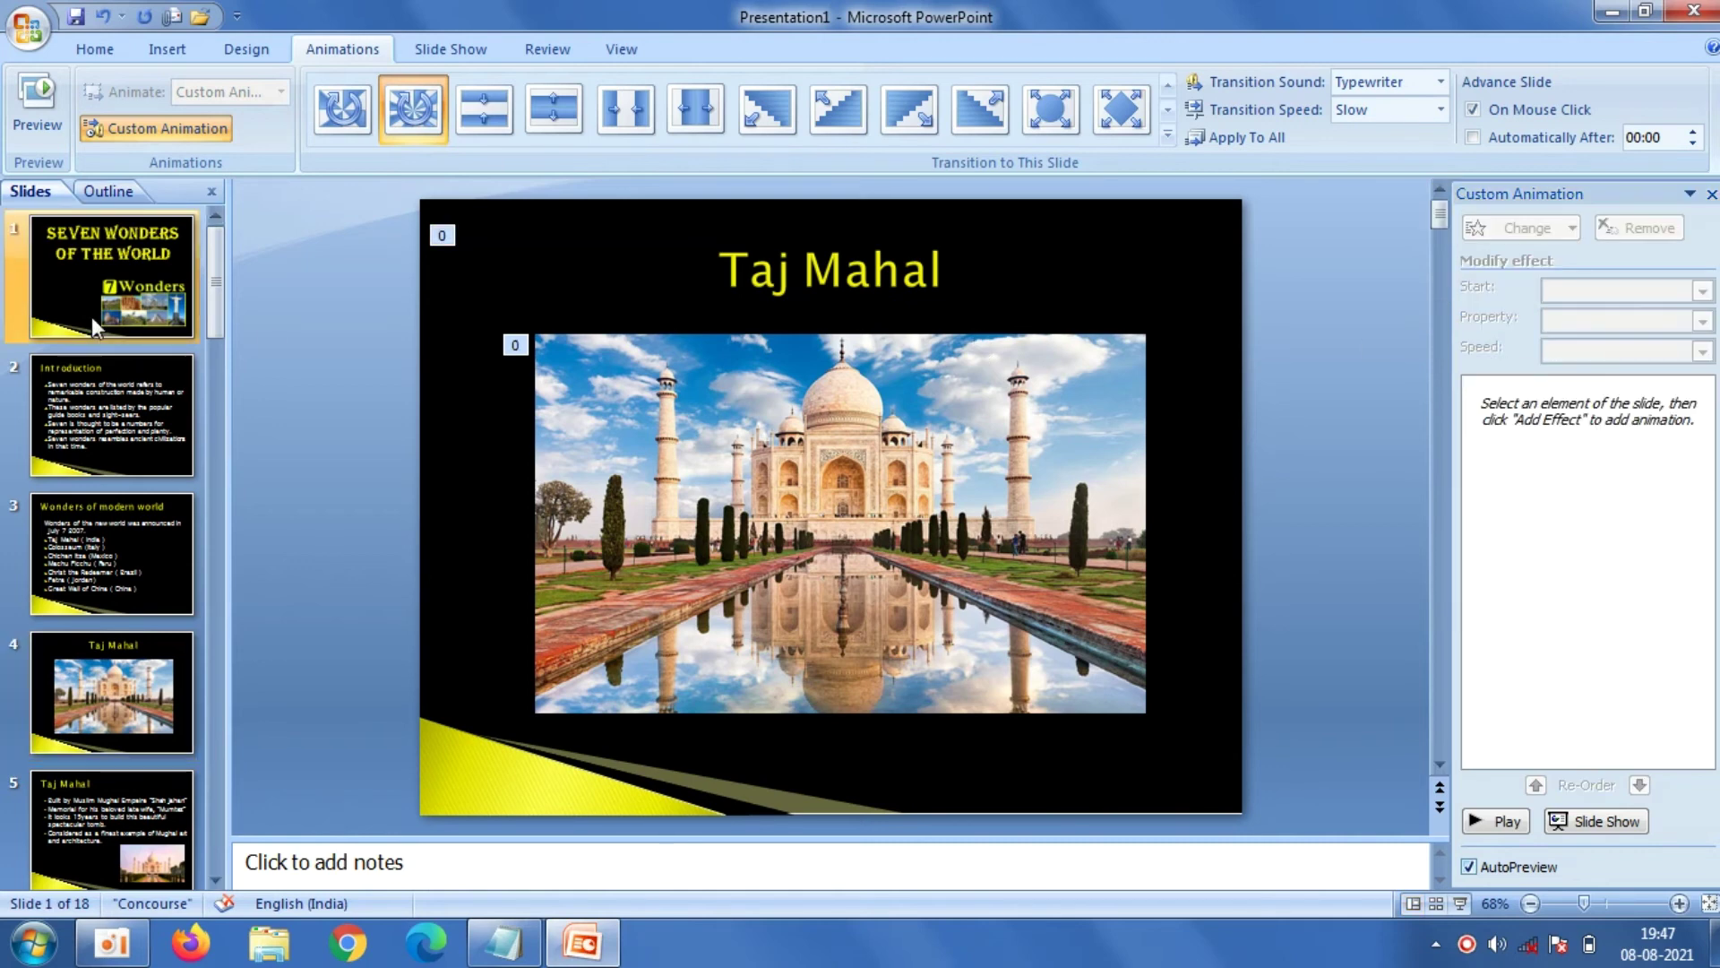
# Give the SEVEN WONDERS OF THE WORLD title a Dissolve In entrance
pyautogui.click(947, 319)
pyautogui.moveTo(1122, 386); pyautogui.dragTo(536, 296)
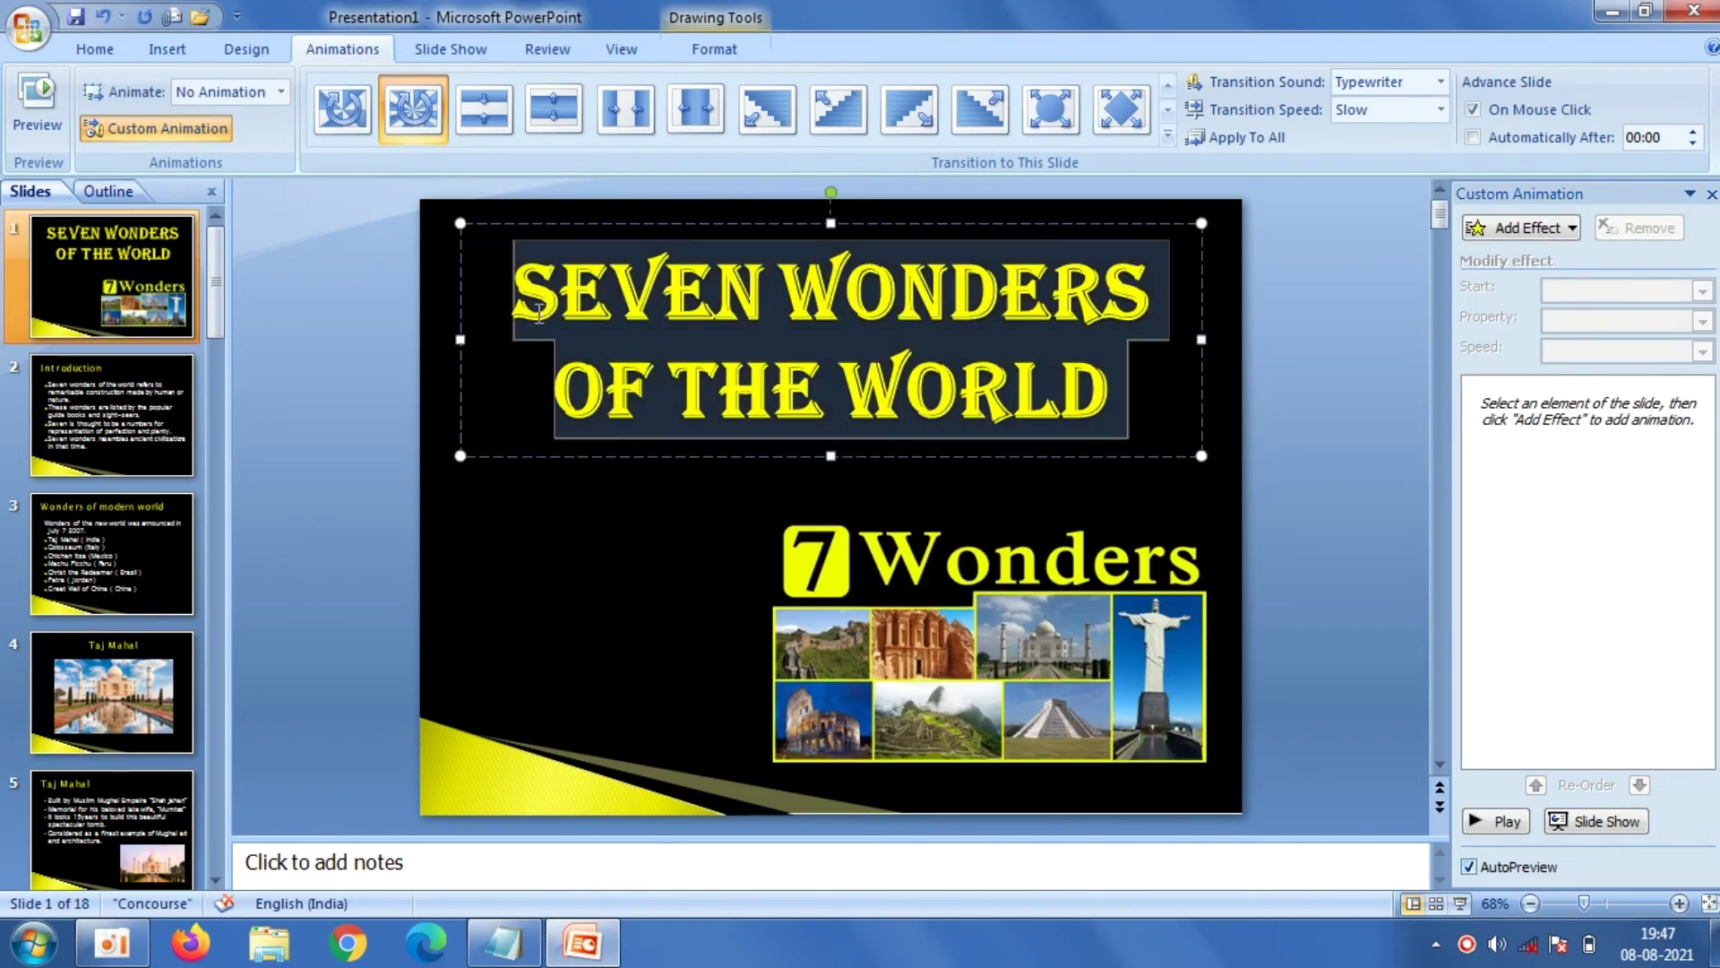
pyautogui.click(1523, 227)
pyautogui.moveTo(1493, 256)
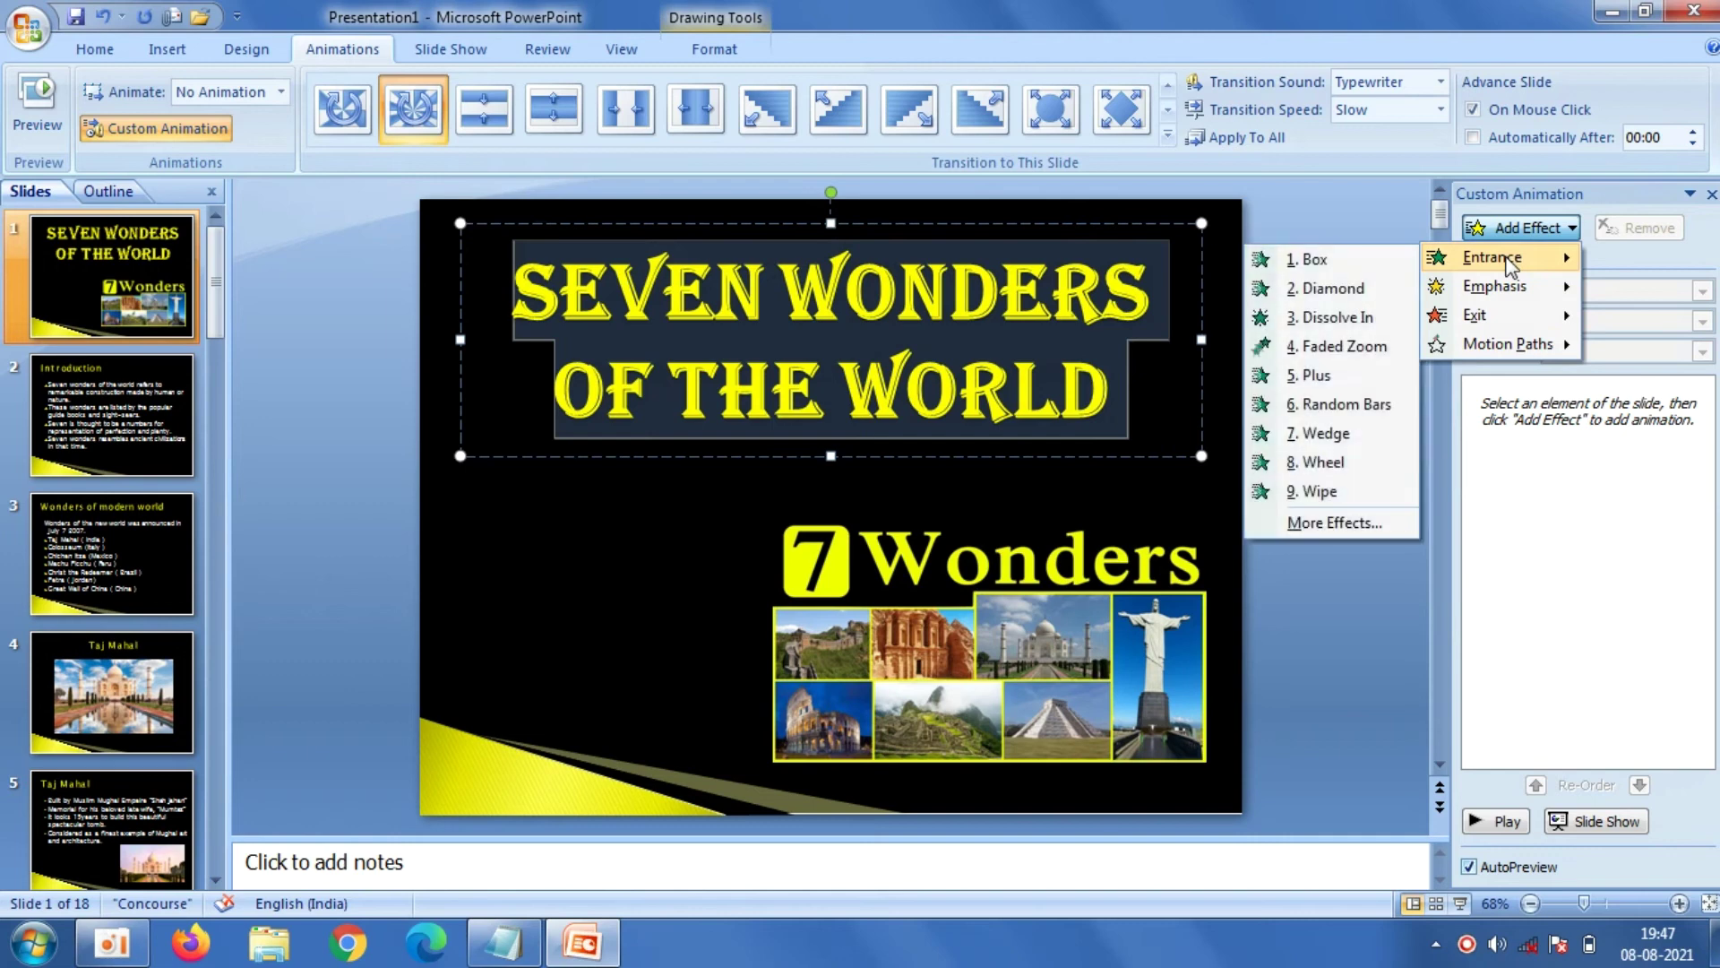
pyautogui.click(1382, 321)
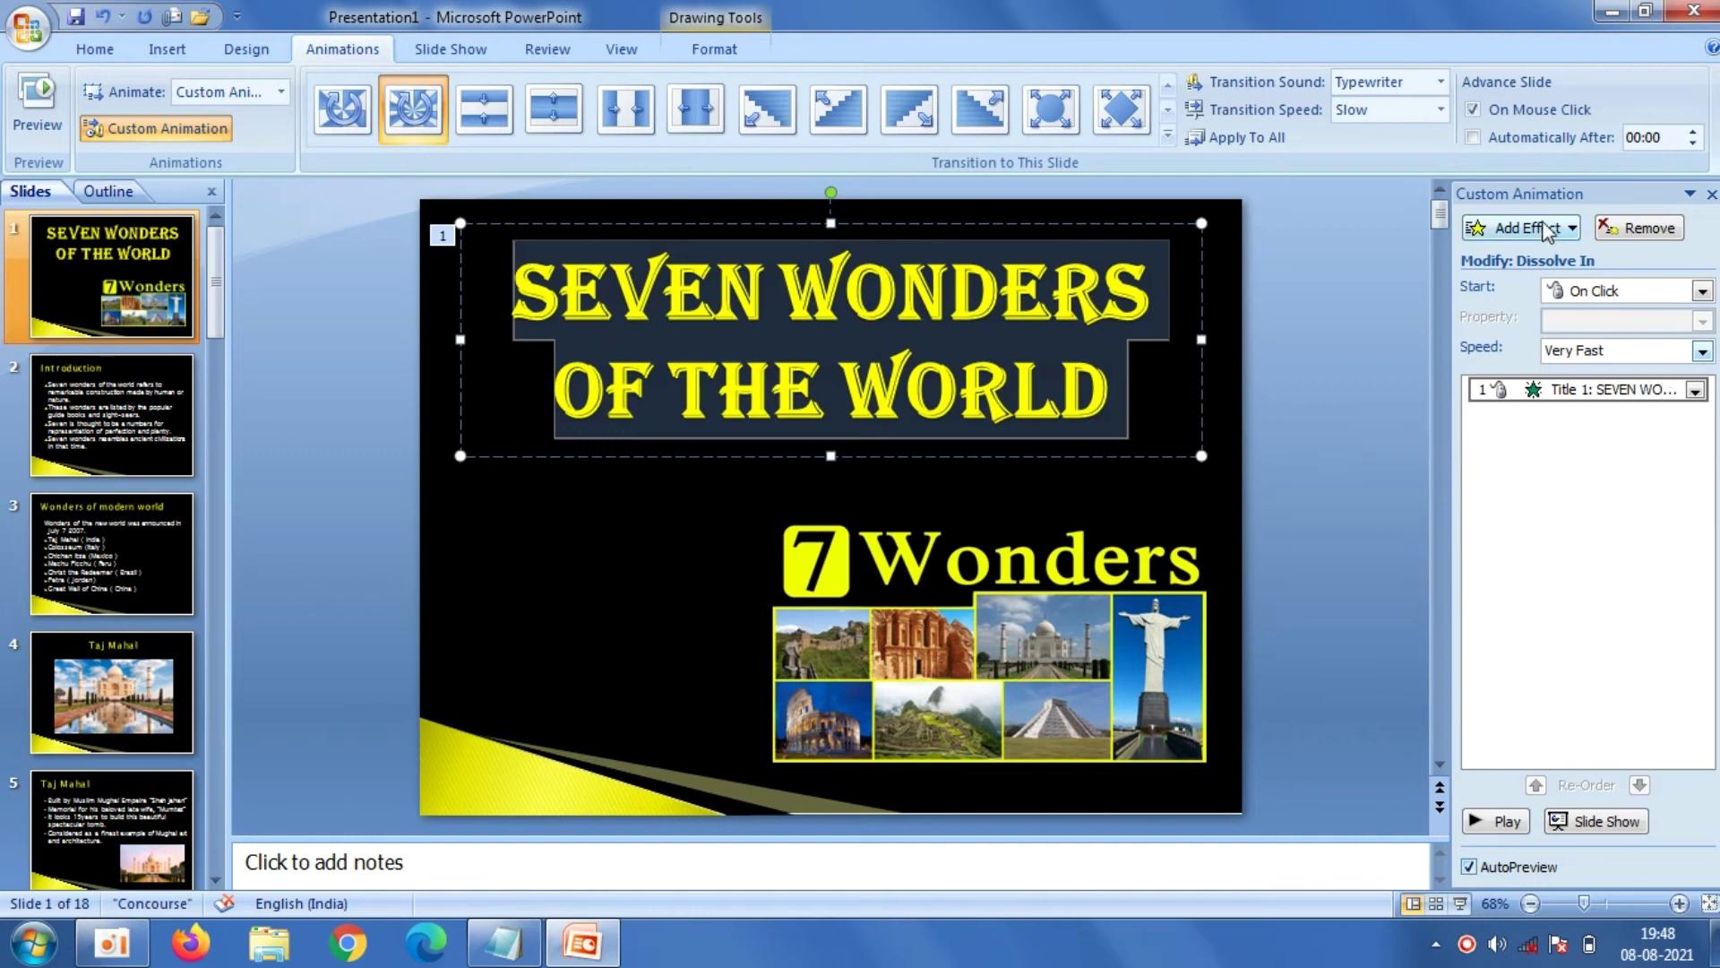
# Change the title's entrance to Diamond, direction Out, at Slow speed
pyautogui.click(1553, 391)
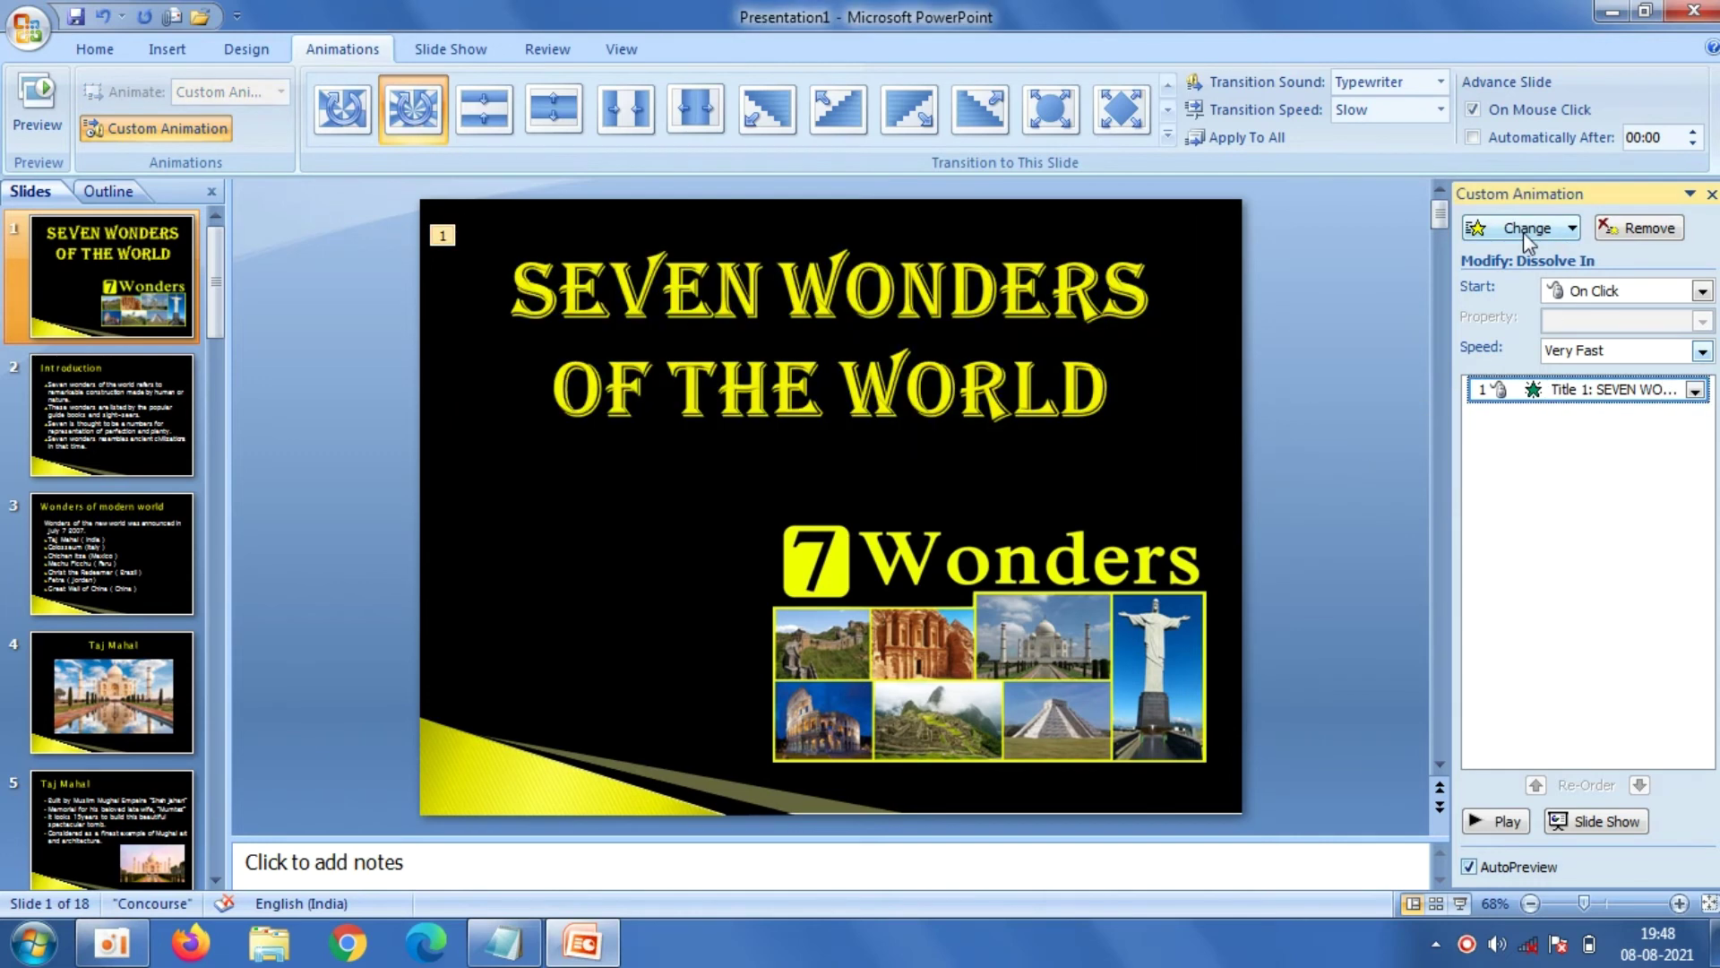
pyautogui.click(1523, 231)
pyautogui.moveTo(1491, 256)
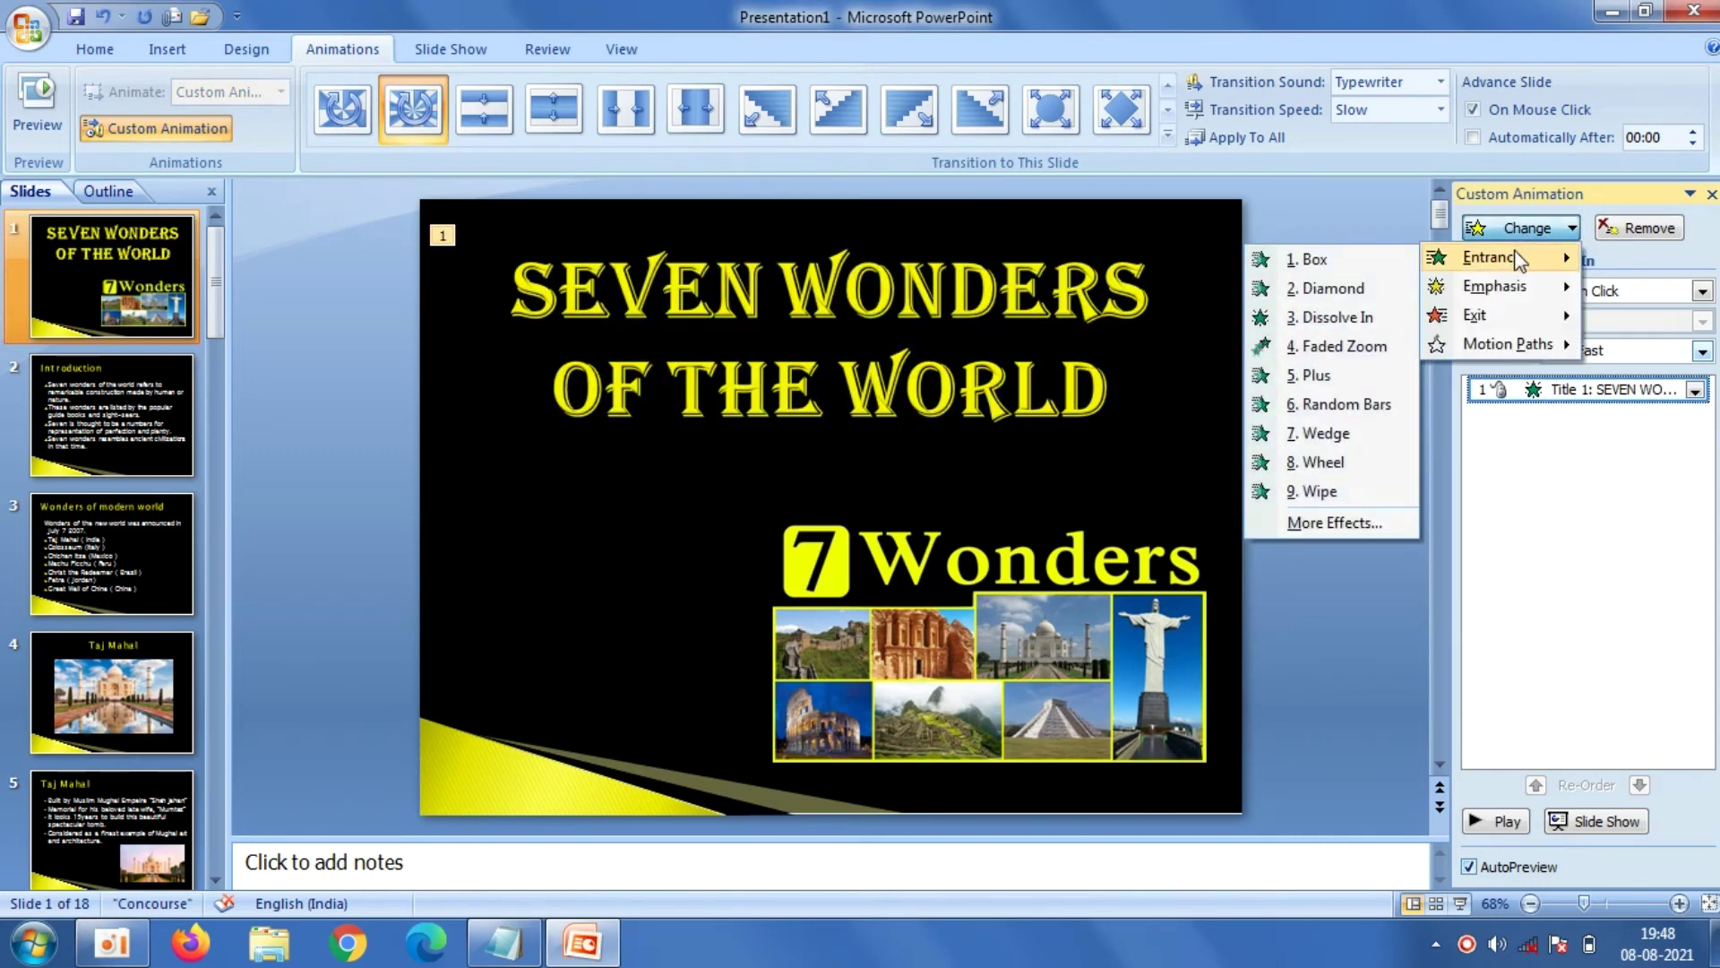
pyautogui.click(1390, 287)
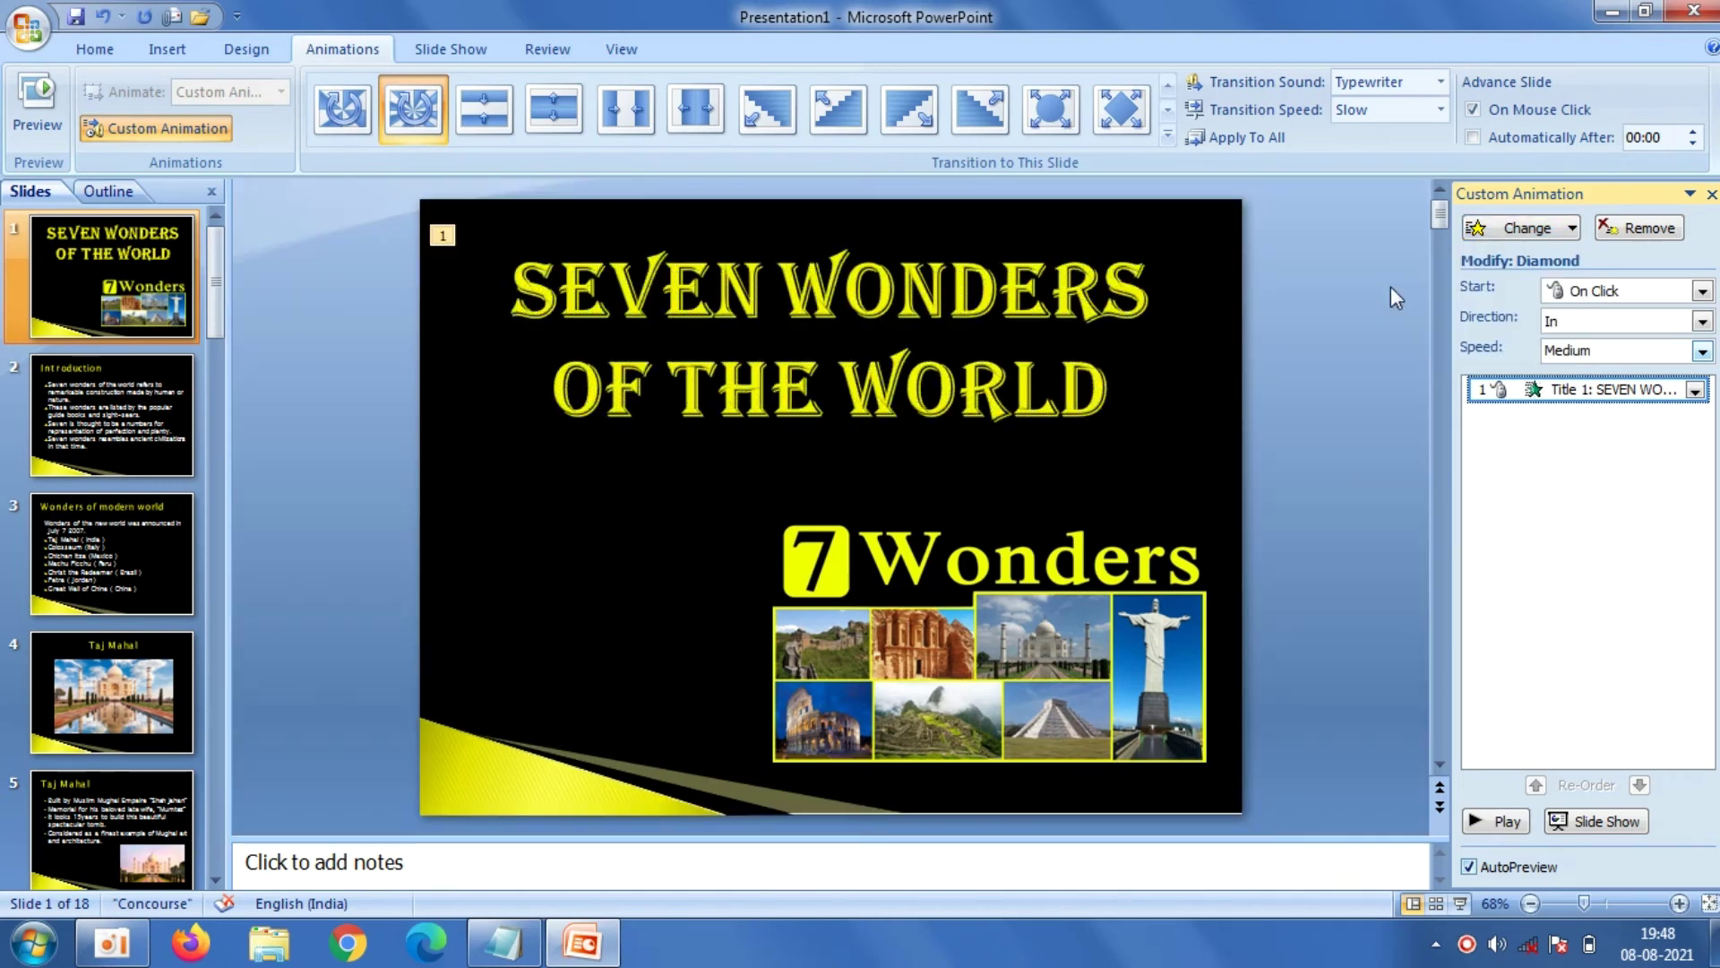
pyautogui.click(1701, 321)
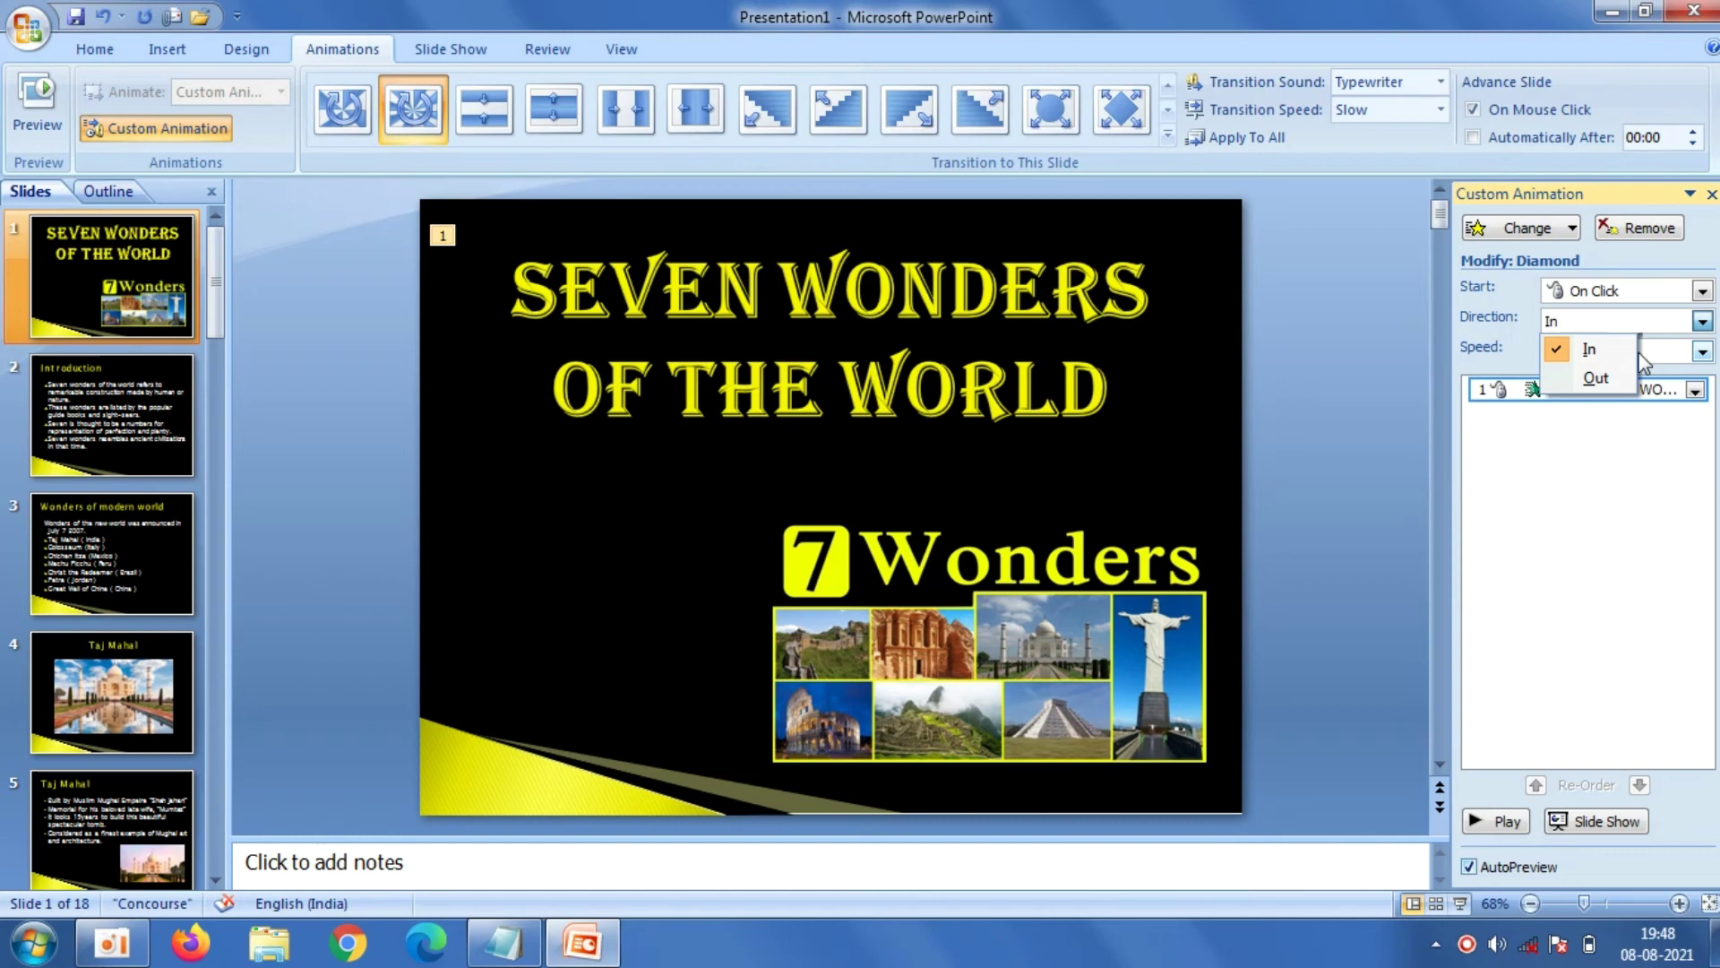
pyautogui.click(1595, 377)
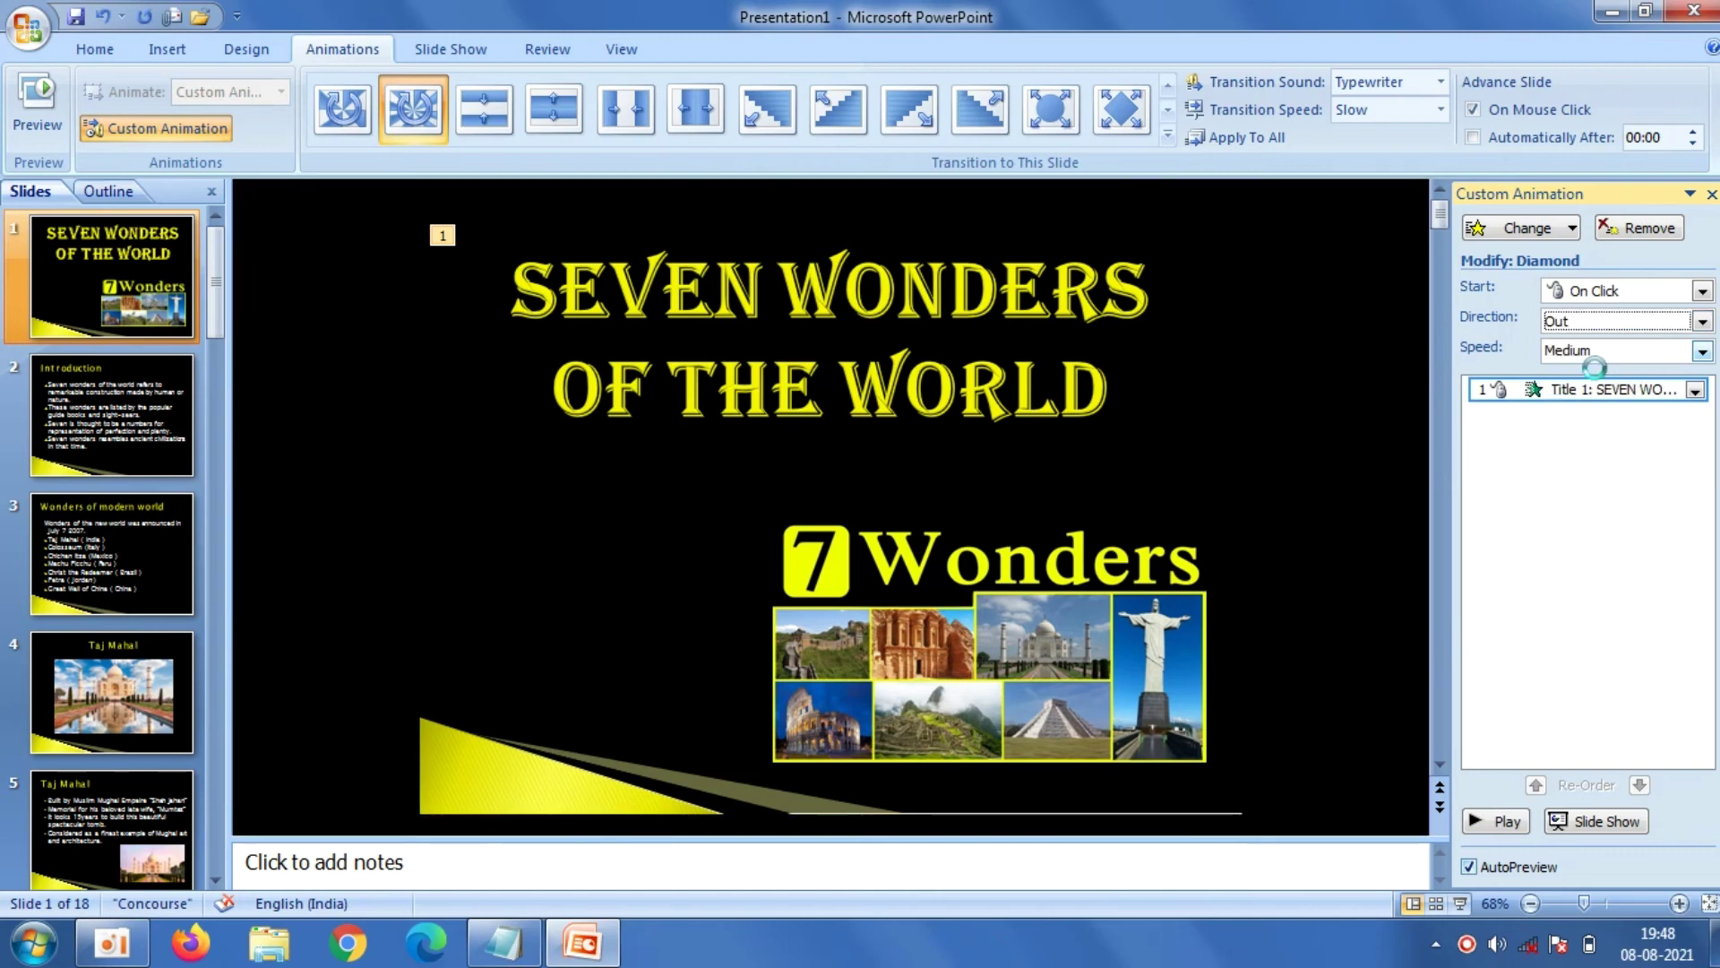
pyautogui.click(1701, 351)
pyautogui.click(1658, 392)
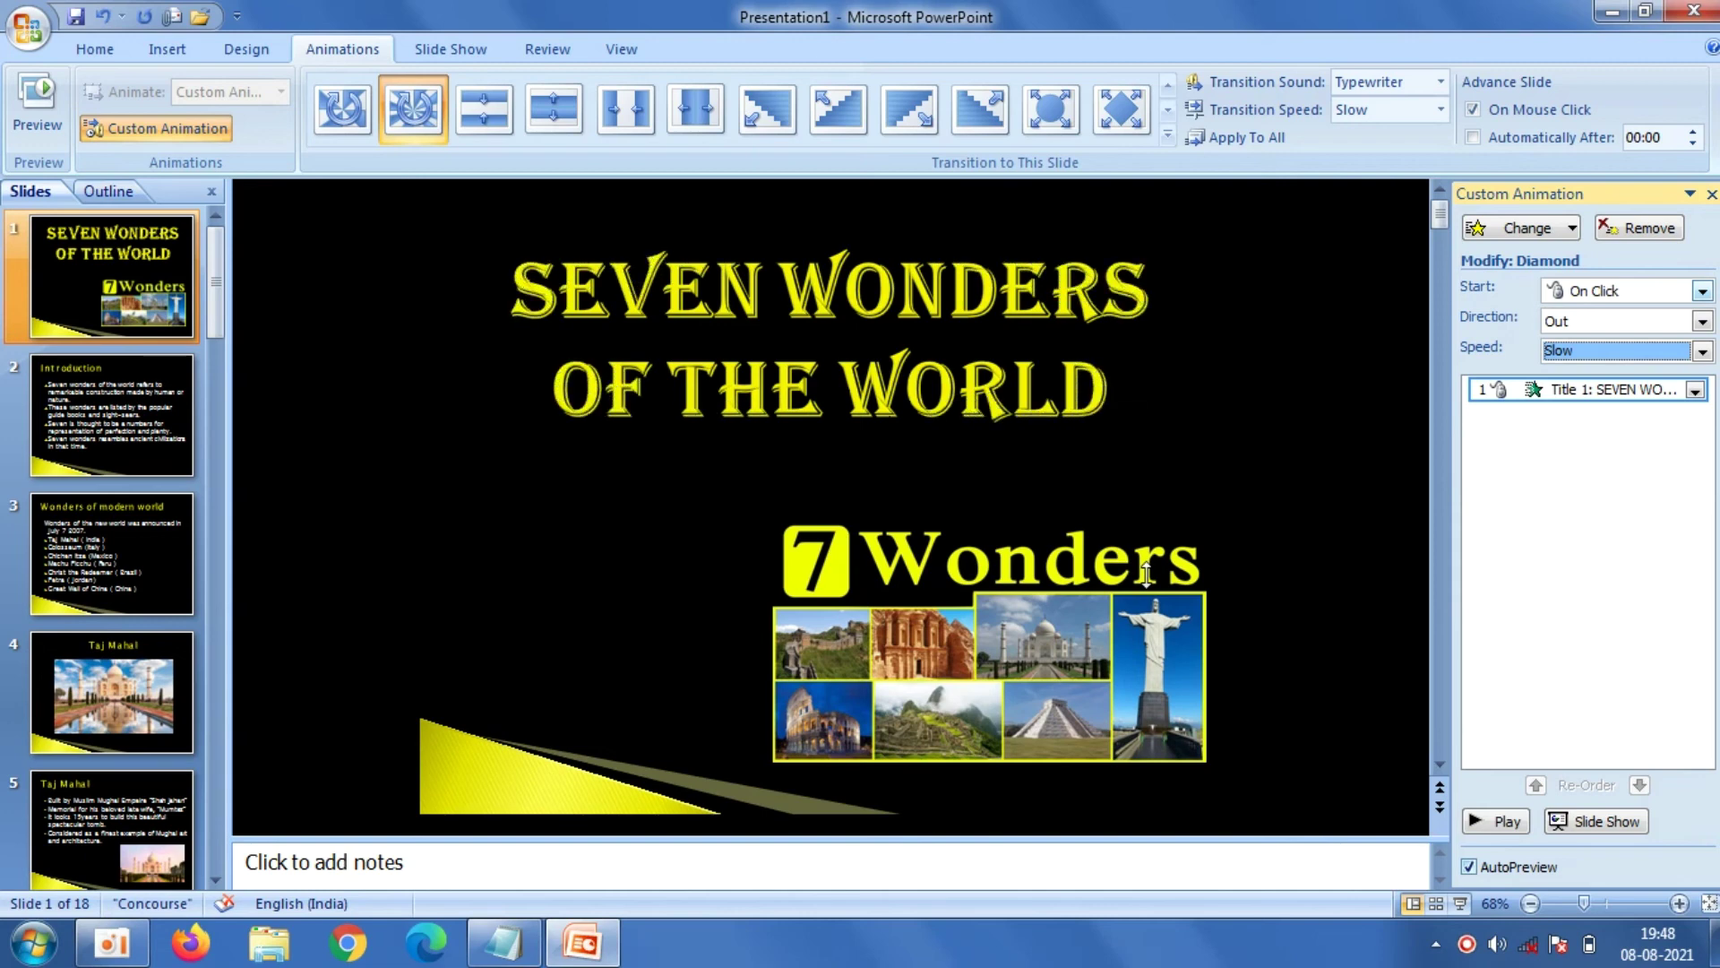
pyautogui.click(1147, 573)
# Give the 7 Wonders picture a Very Slow Dissolve In, with picture and title both starting After Previous
pyautogui.click(1557, 227)
pyautogui.moveTo(1492, 256)
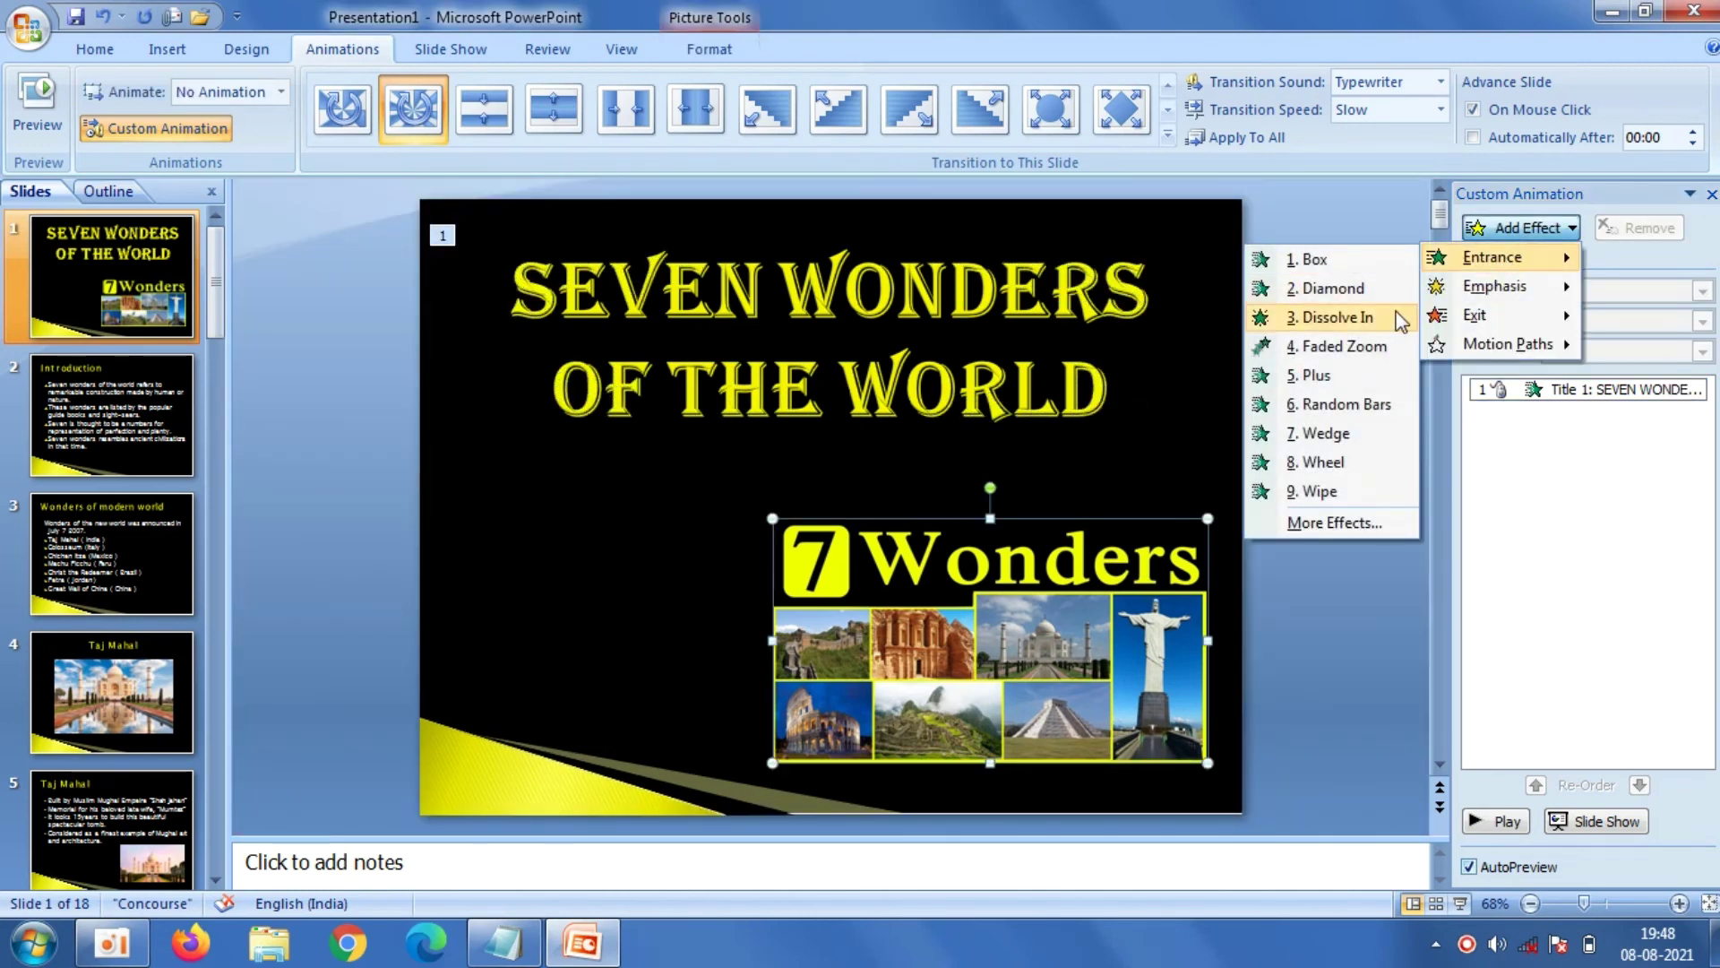
pyautogui.click(1334, 317)
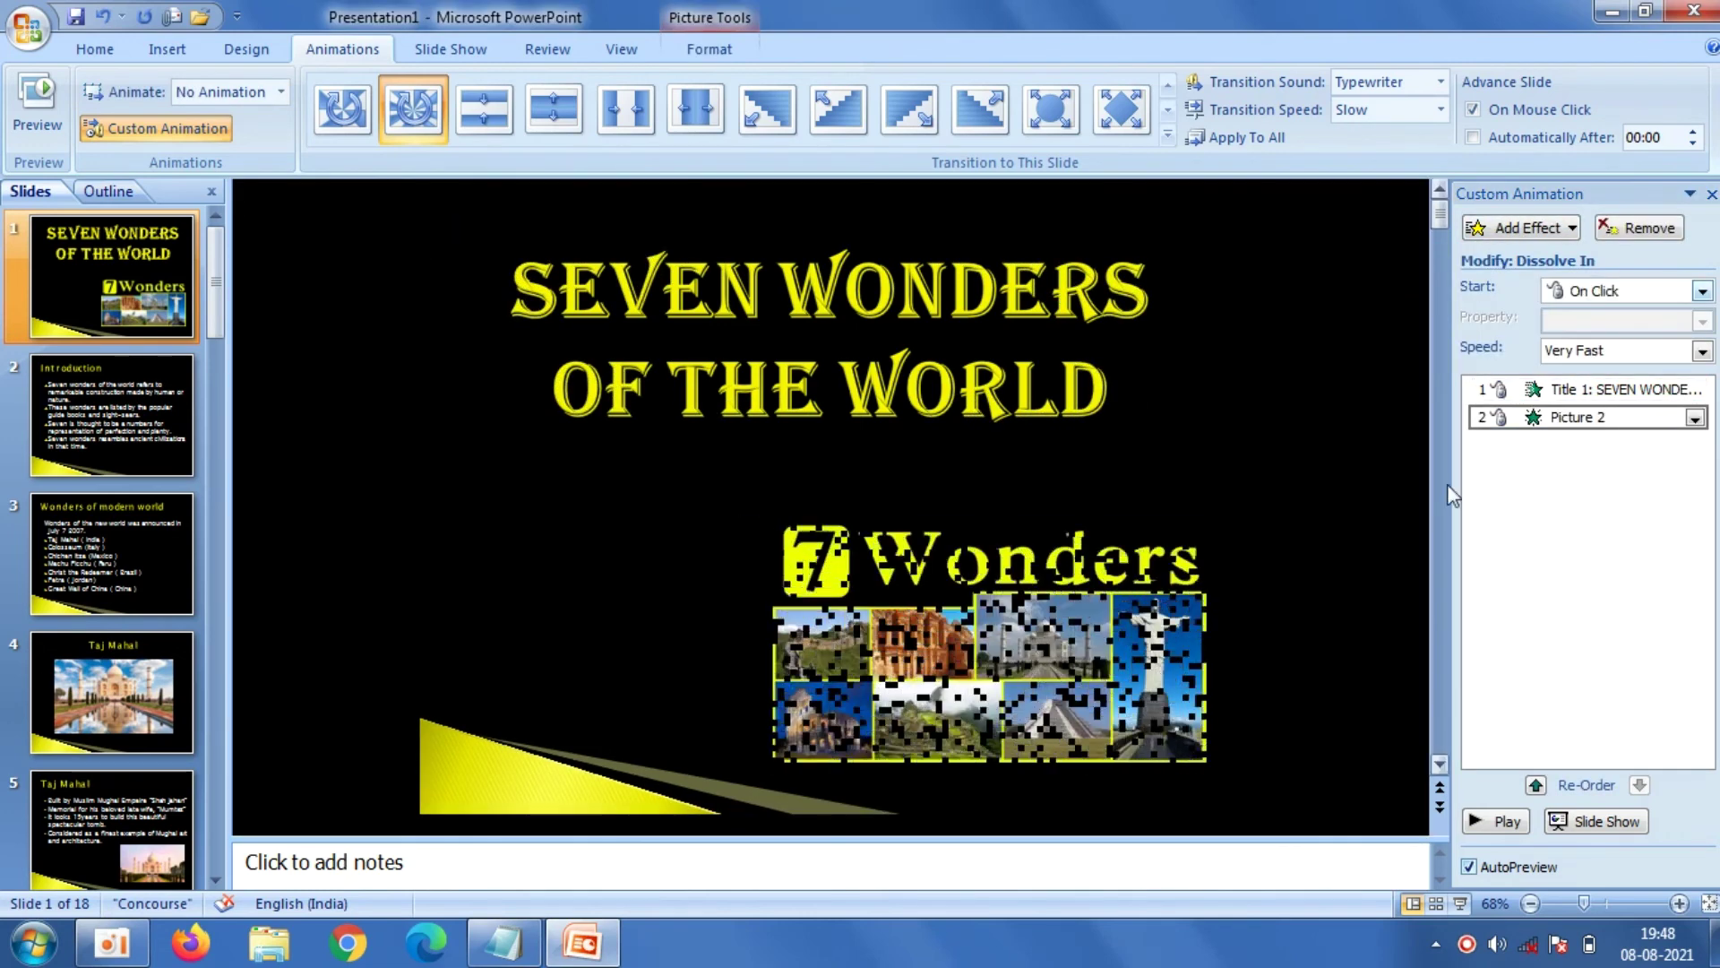
pyautogui.click(1702, 350)
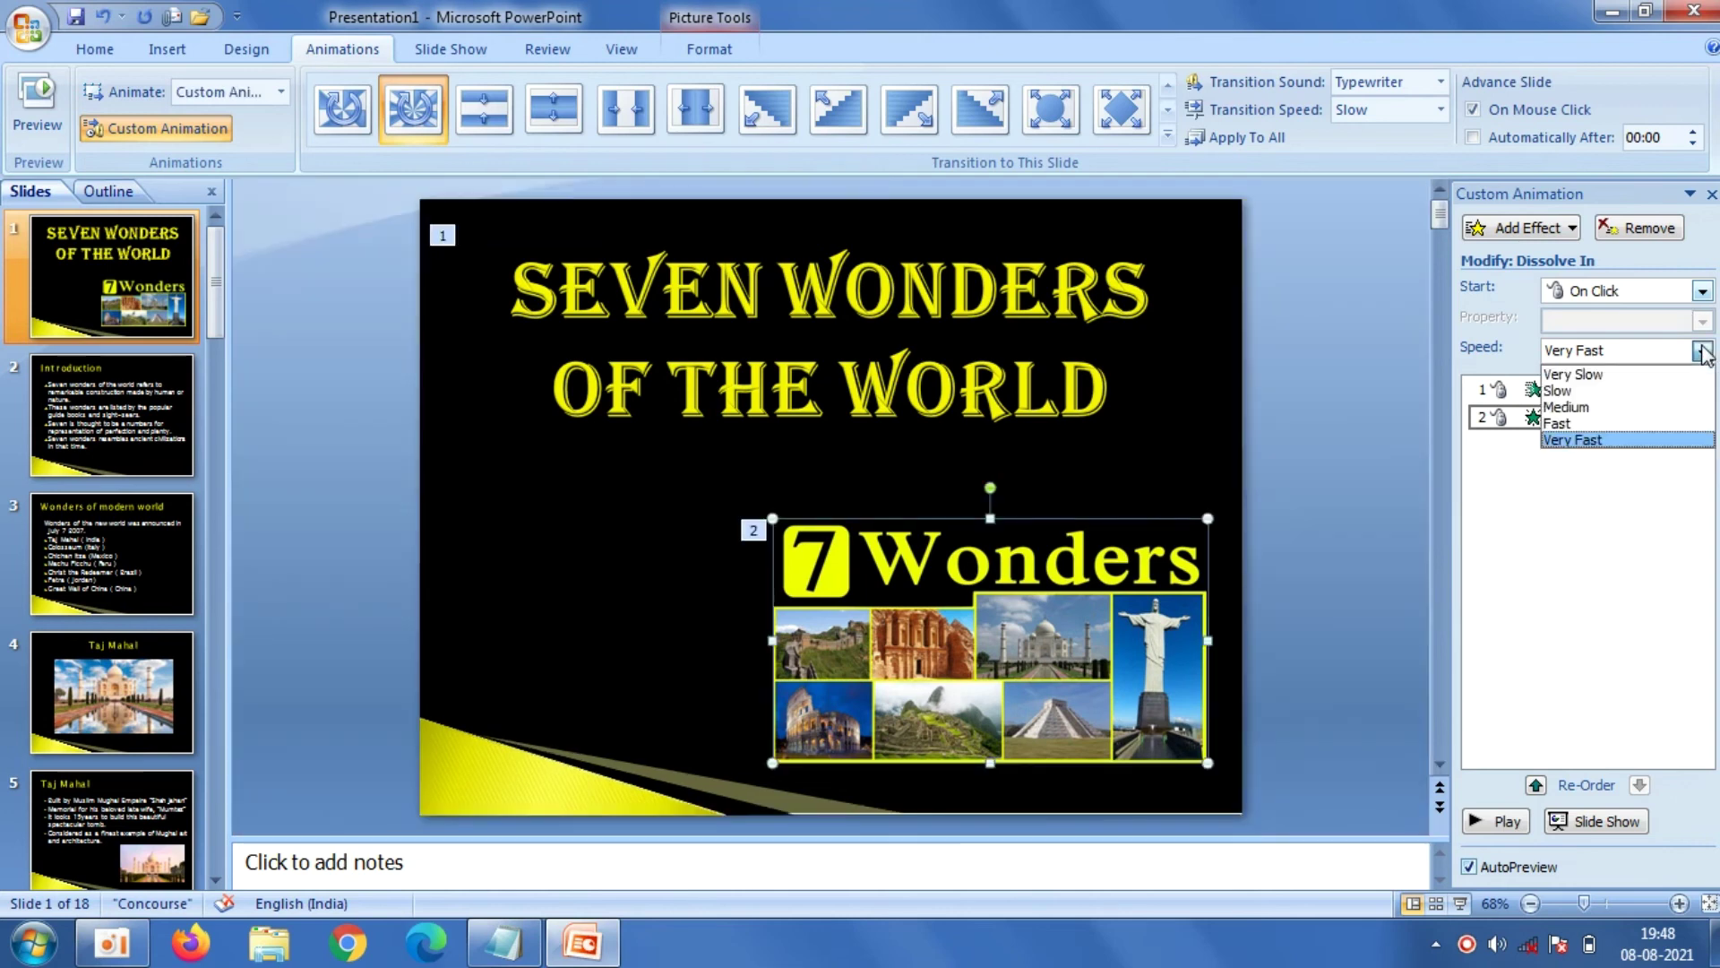
pyautogui.click(1660, 375)
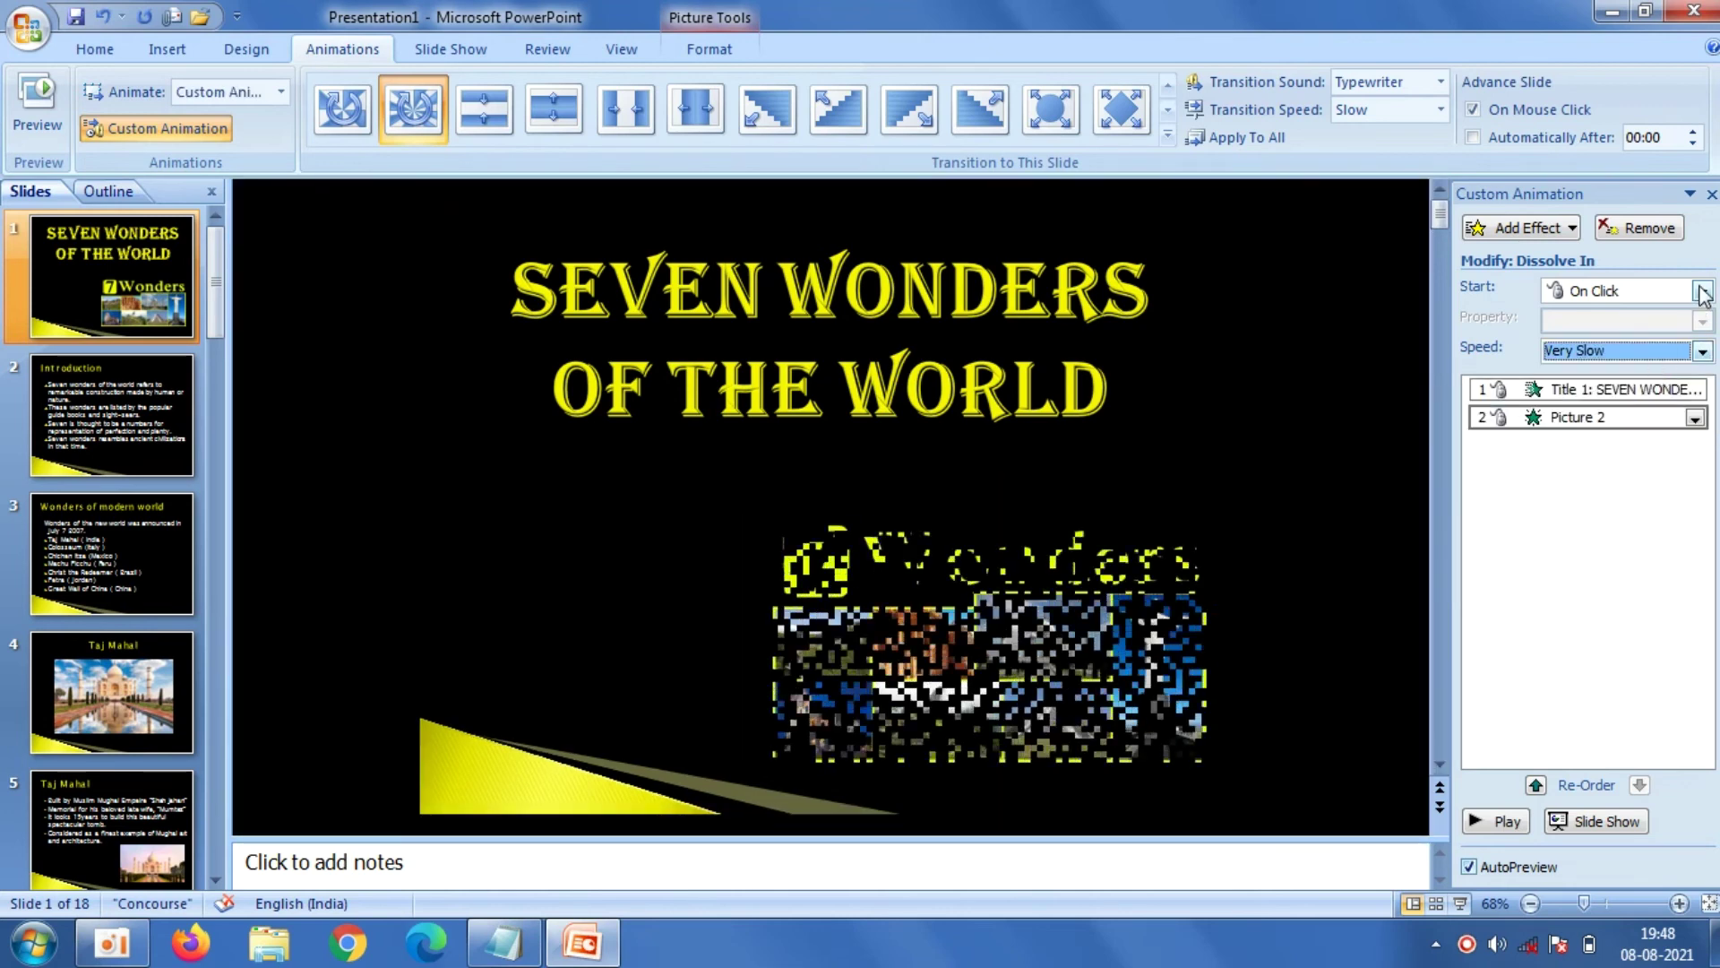
pyautogui.click(1701, 291)
pyautogui.click(1641, 361)
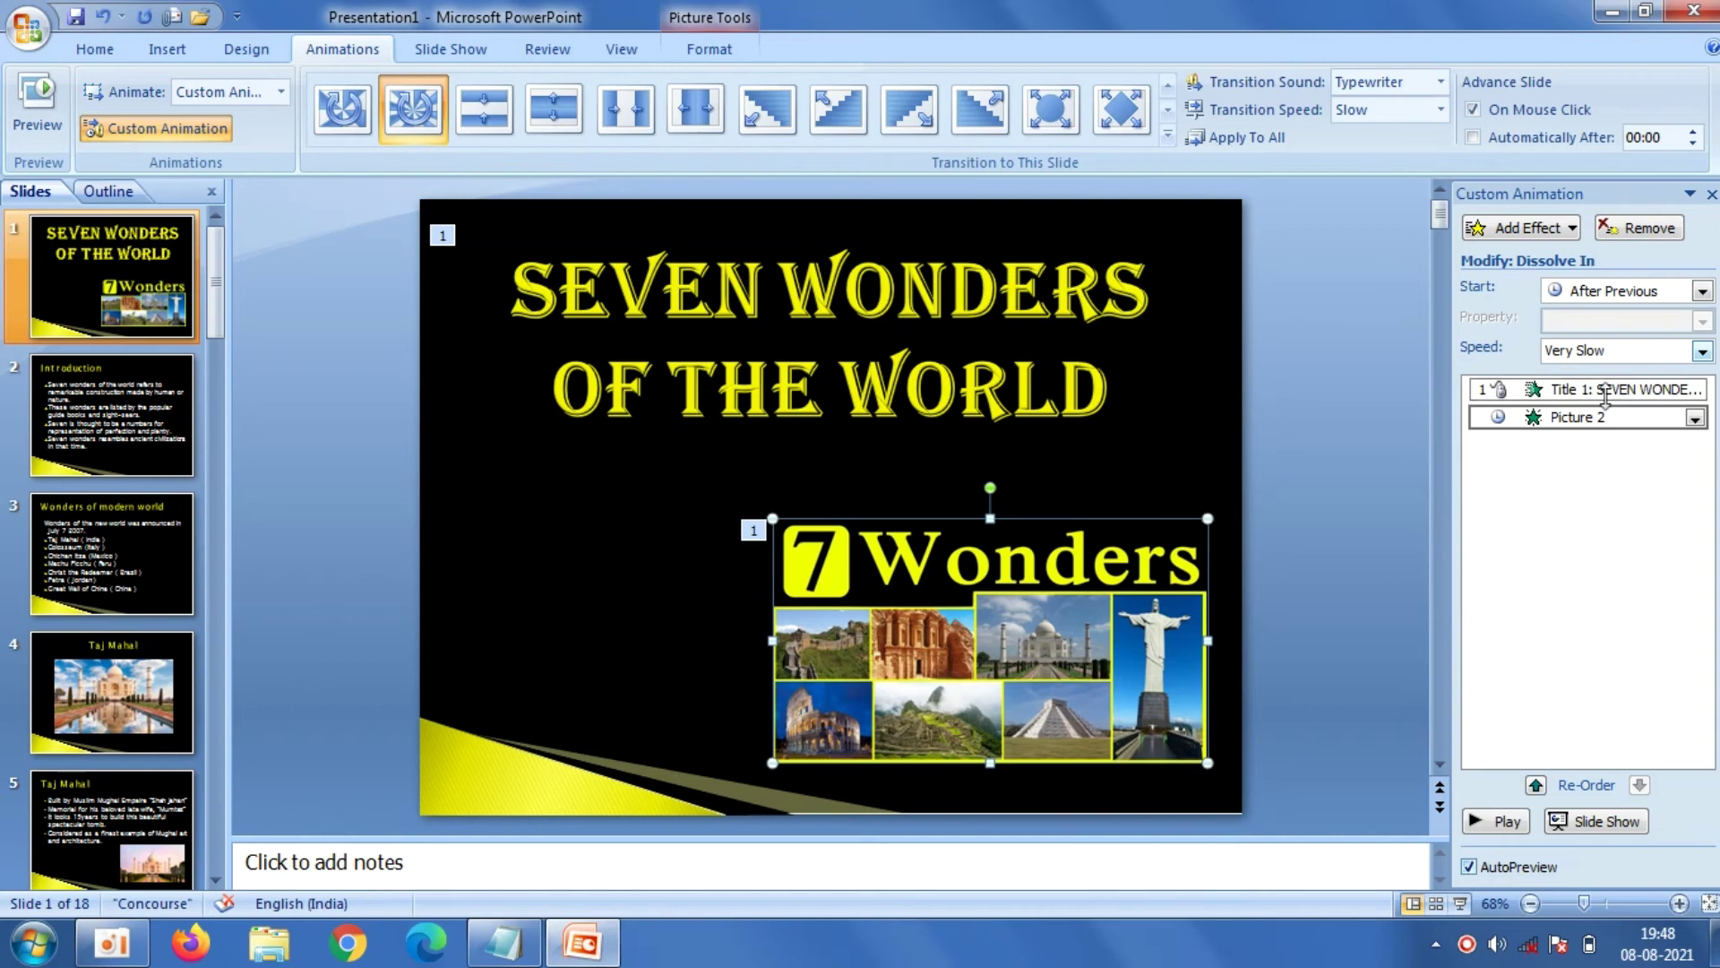
pyautogui.click(1701, 290)
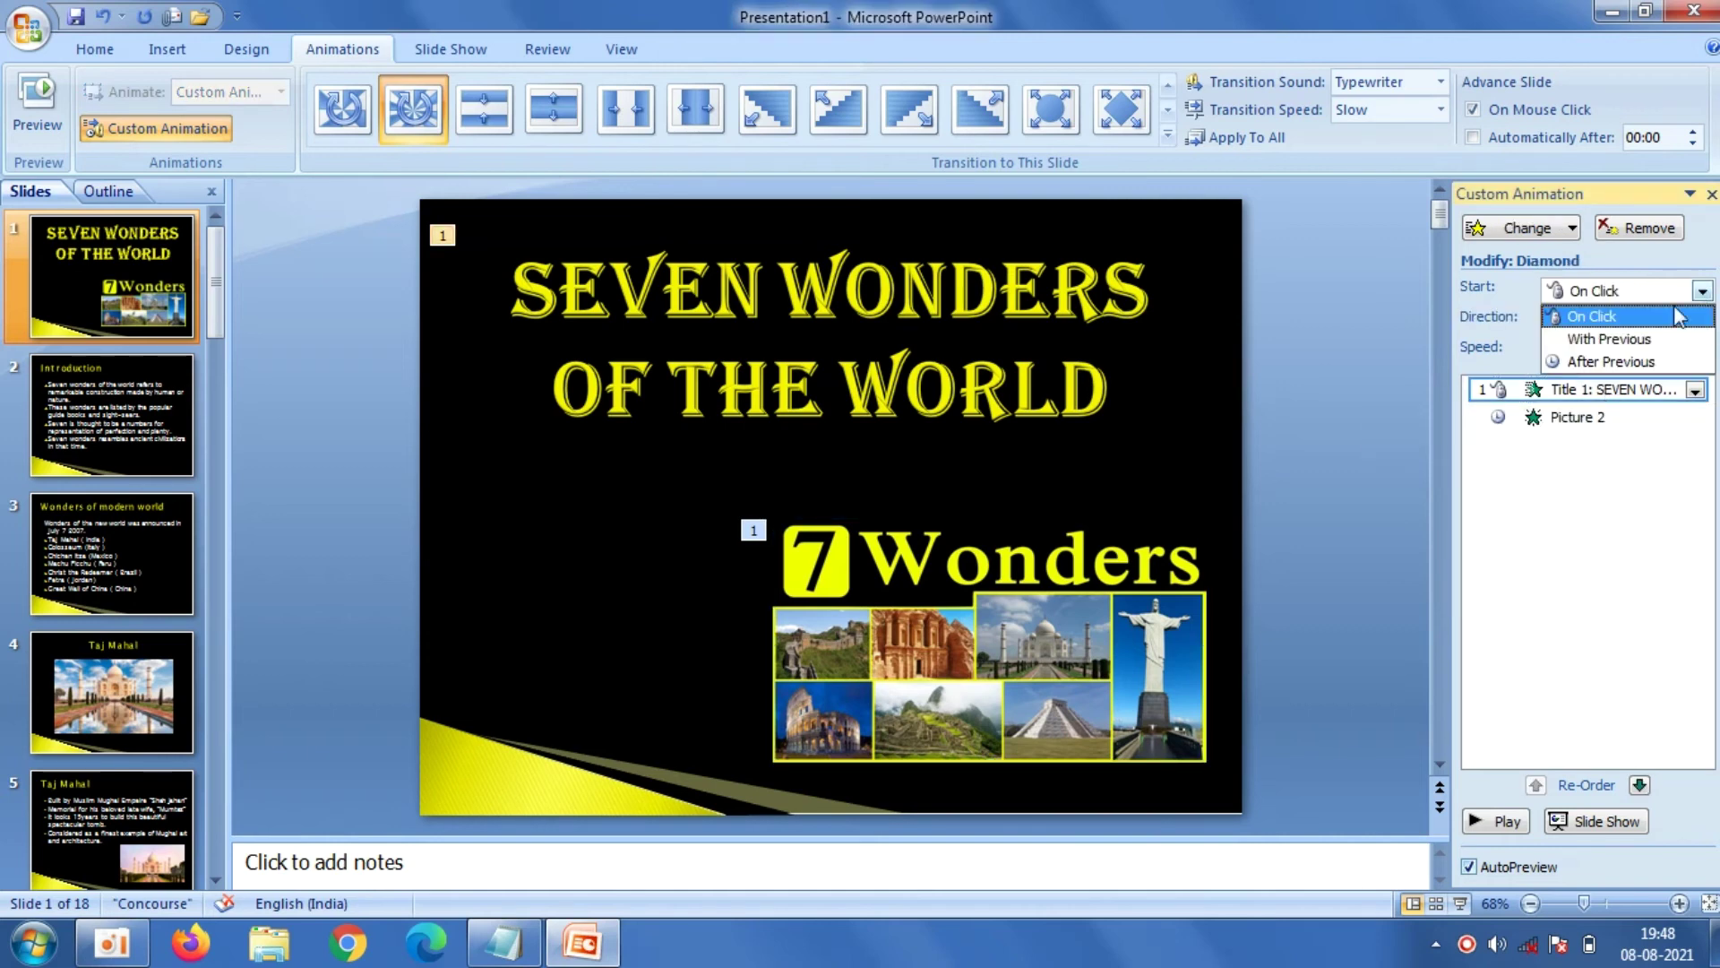
pyautogui.click(1632, 353)
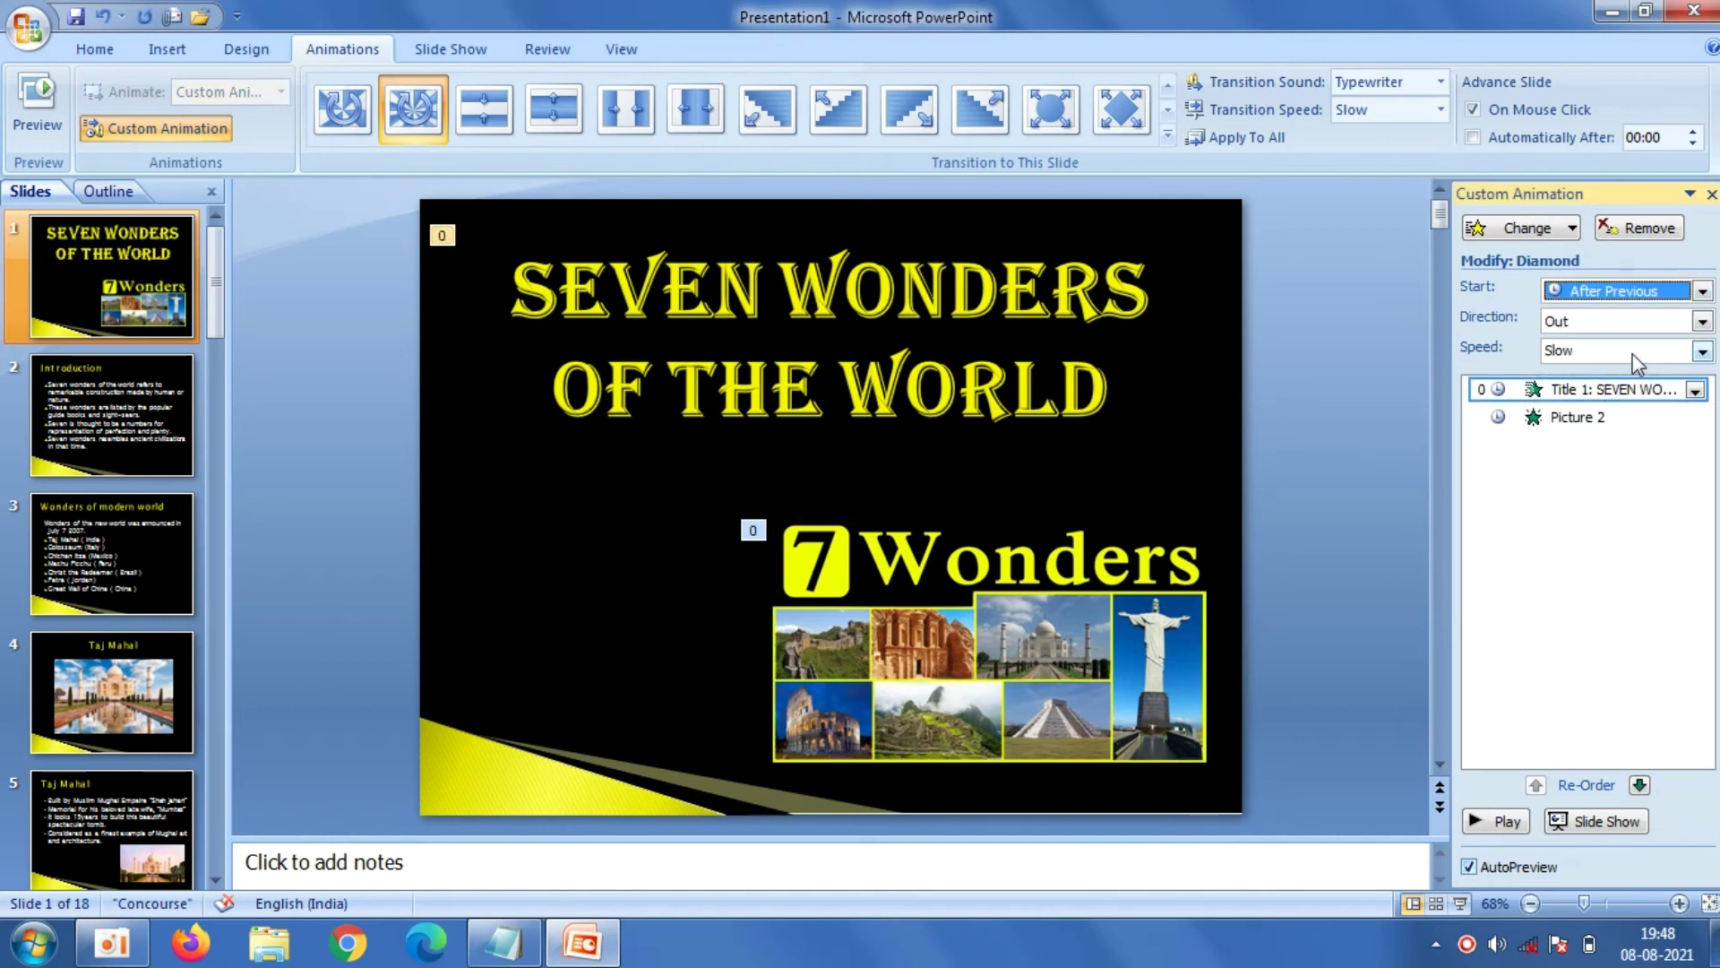
pyautogui.click(1711, 193)
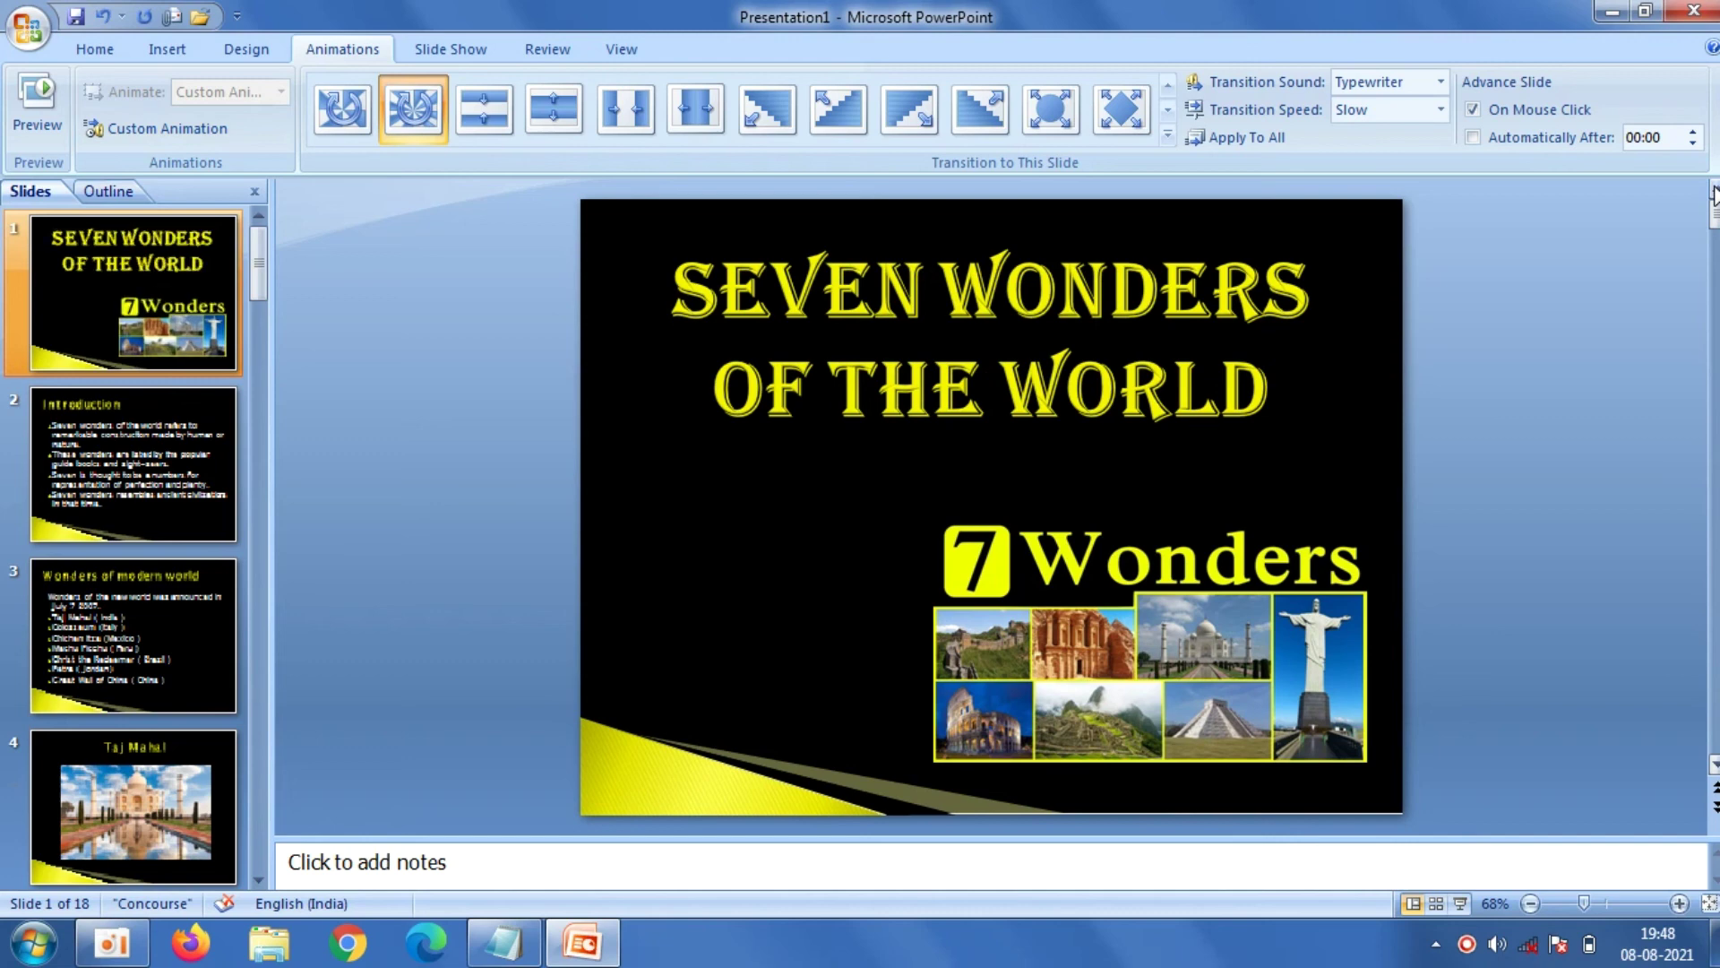
# Apply a new wipe-style transition to slide 1 with a Chime transition sound
pyautogui.click(1167, 134)
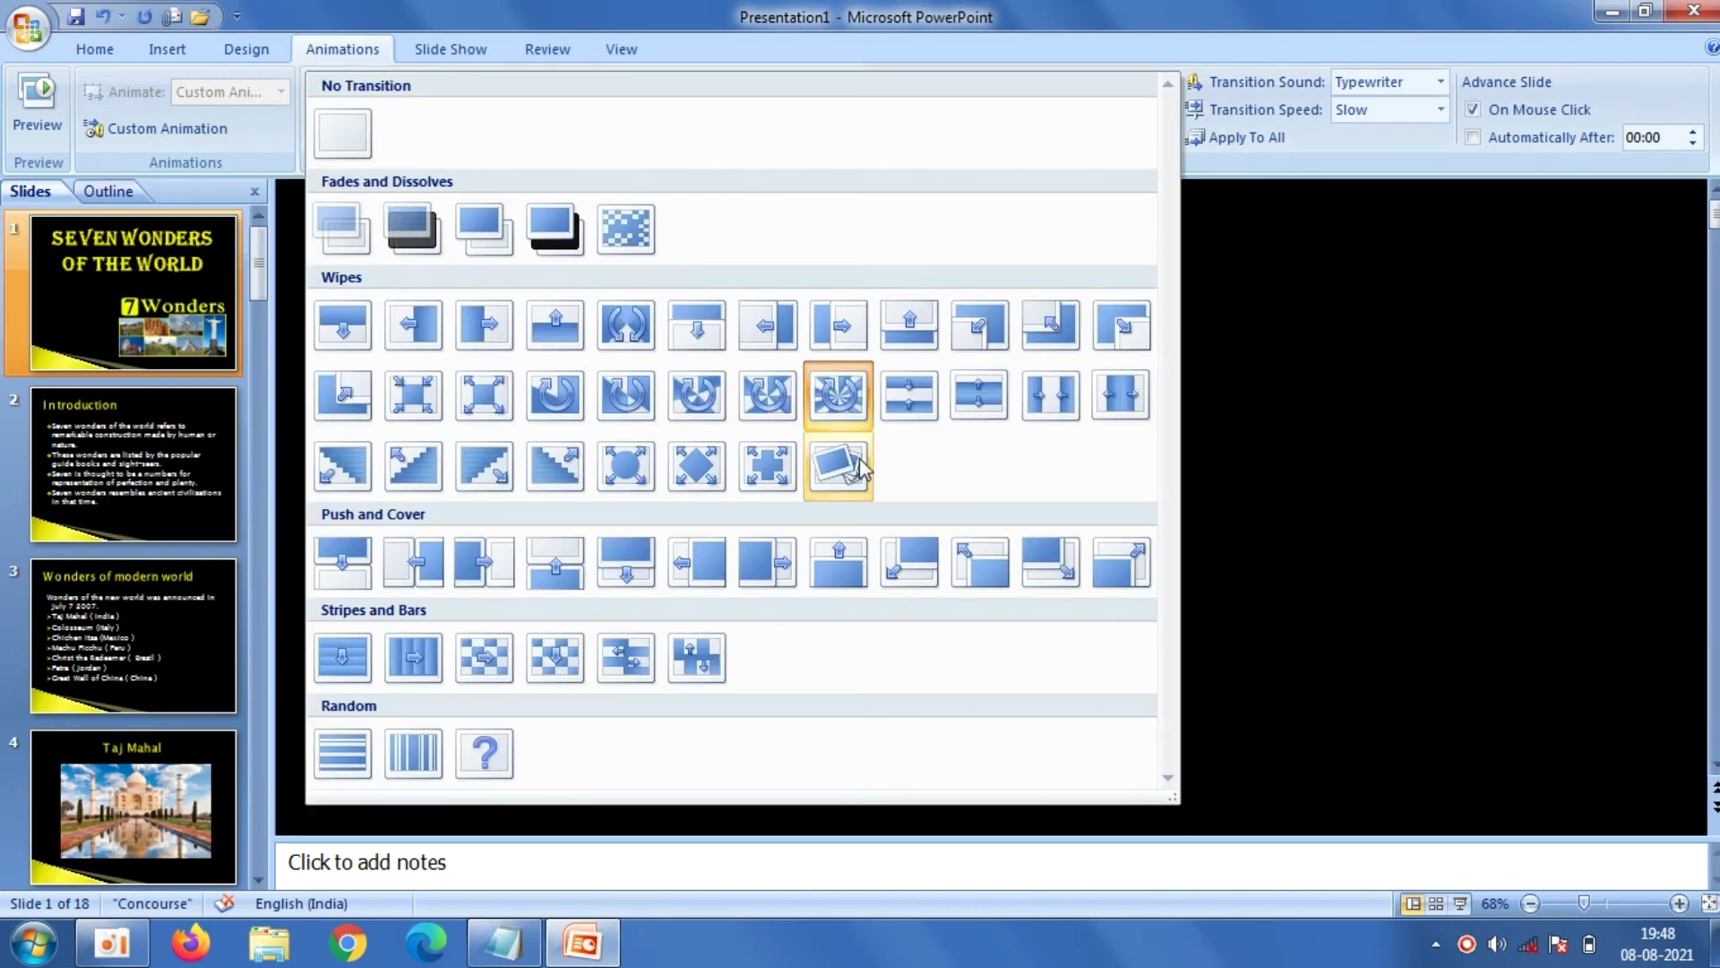
pyautogui.click(858, 461)
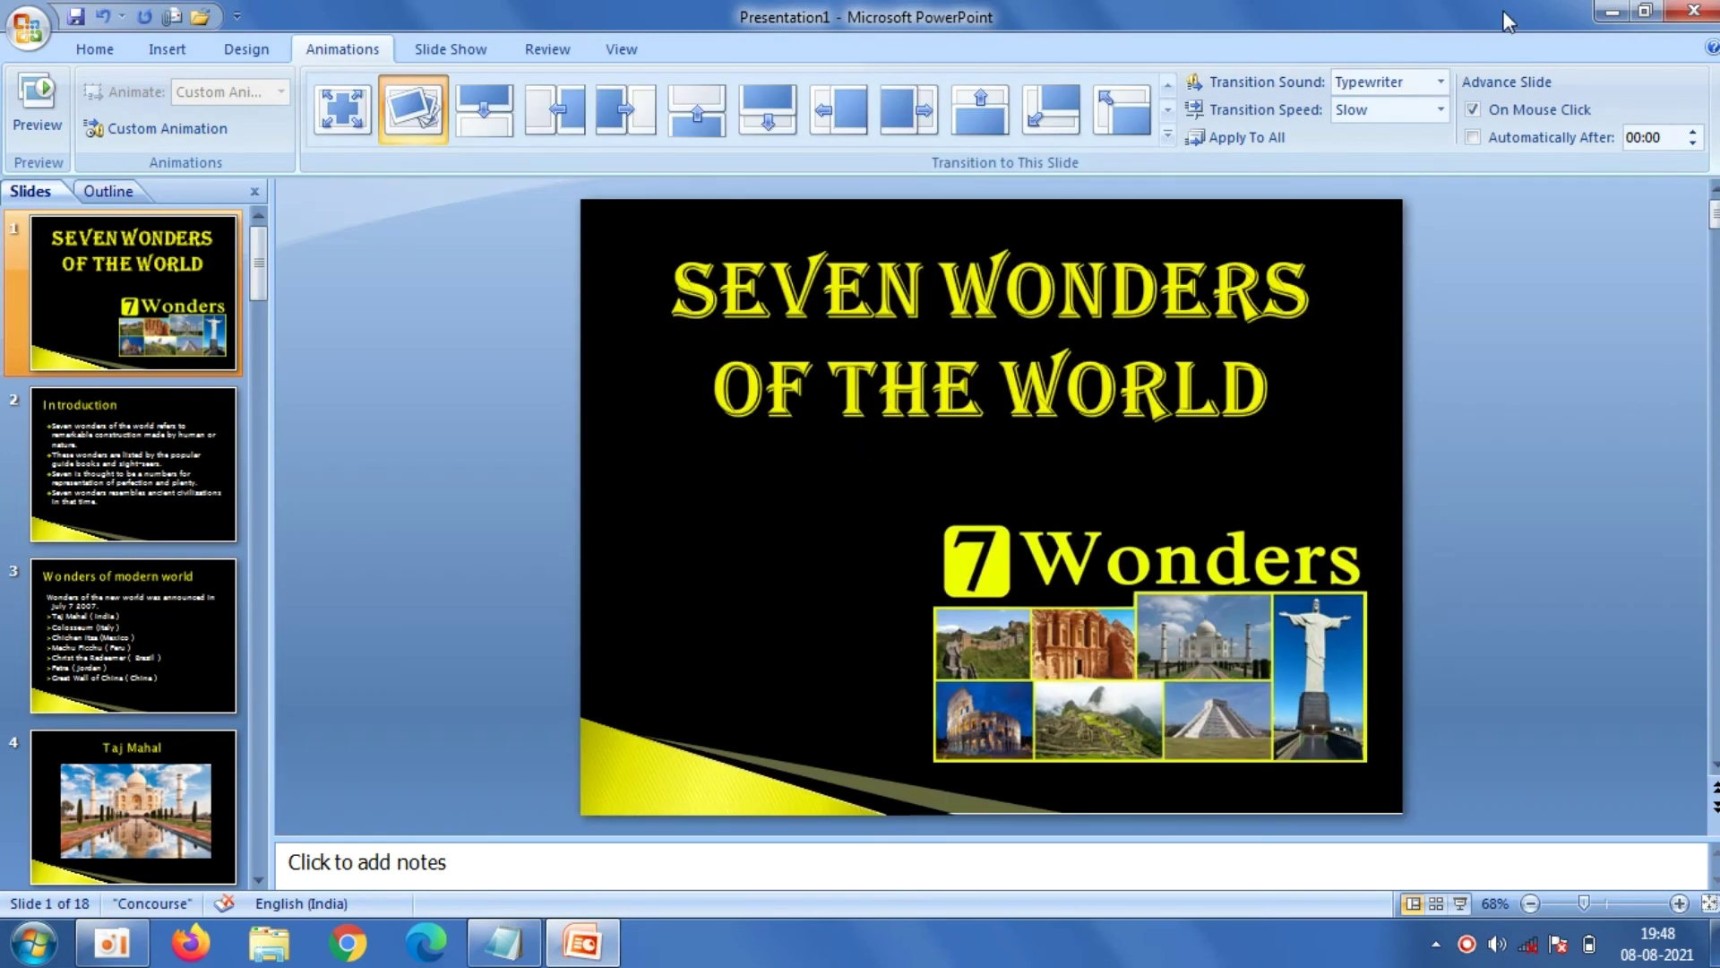
pyautogui.click(1440, 83)
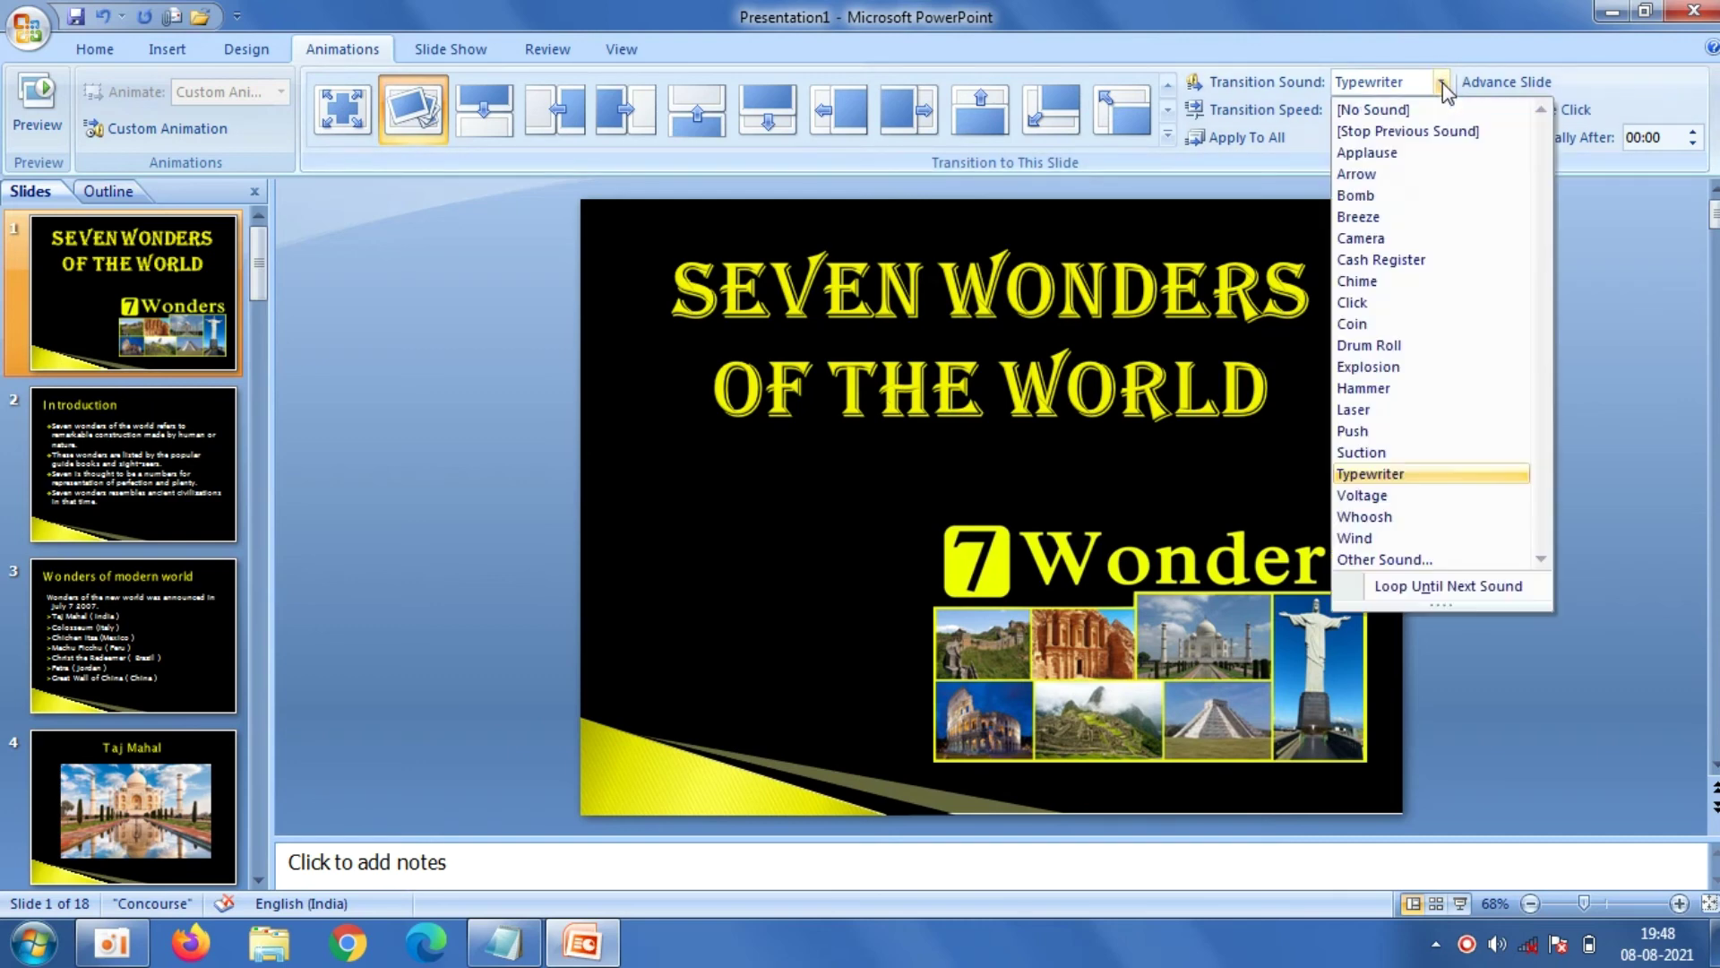
pyautogui.click(1413, 296)
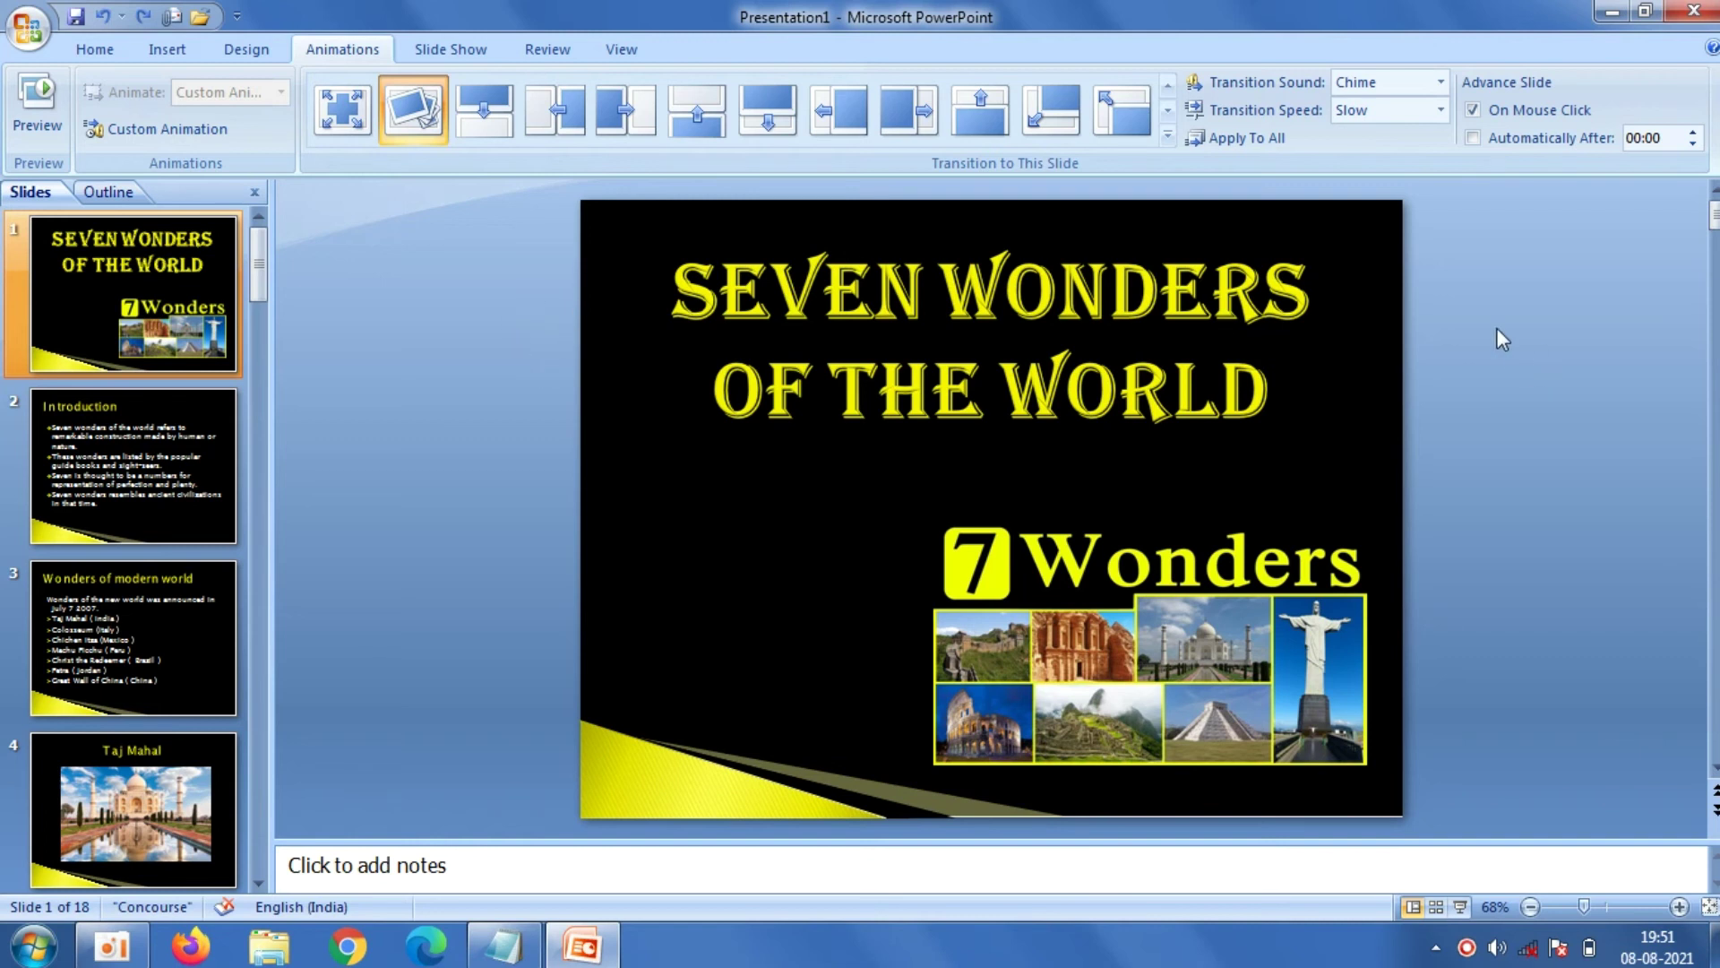
# Start the slide show and advance past Introduction and Wonders of modern world to Taj Mahal
pyautogui.click(1460, 907)
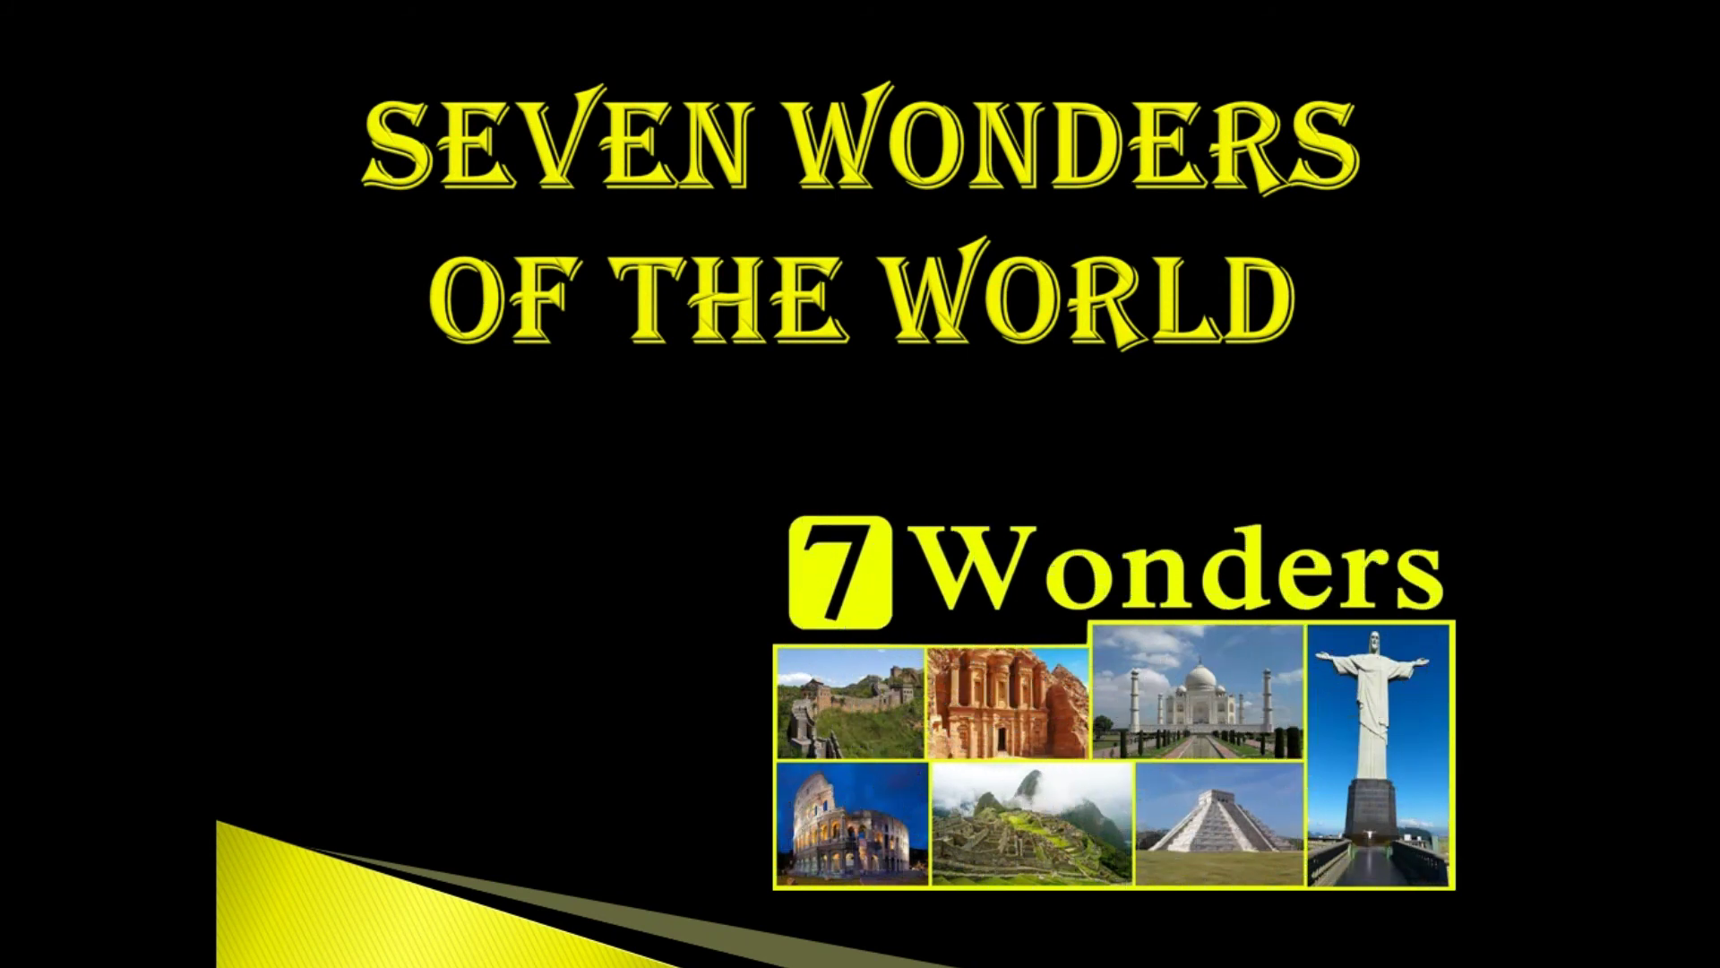
pyautogui.press('Right')
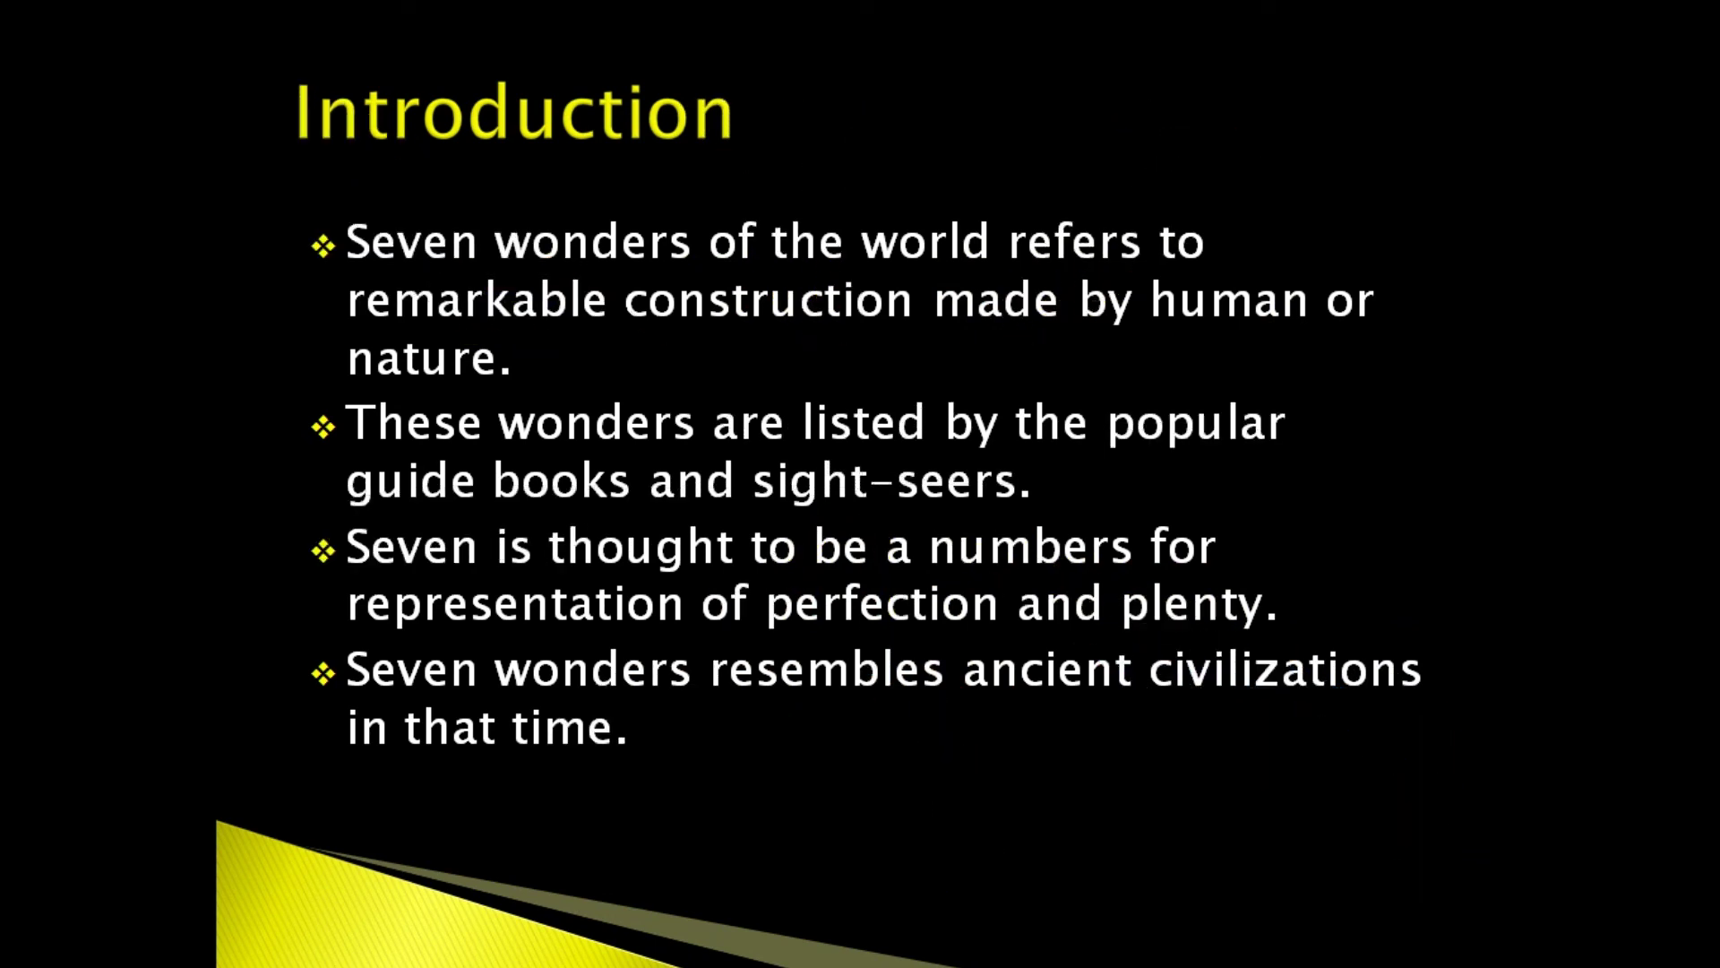
pyautogui.press('Right')
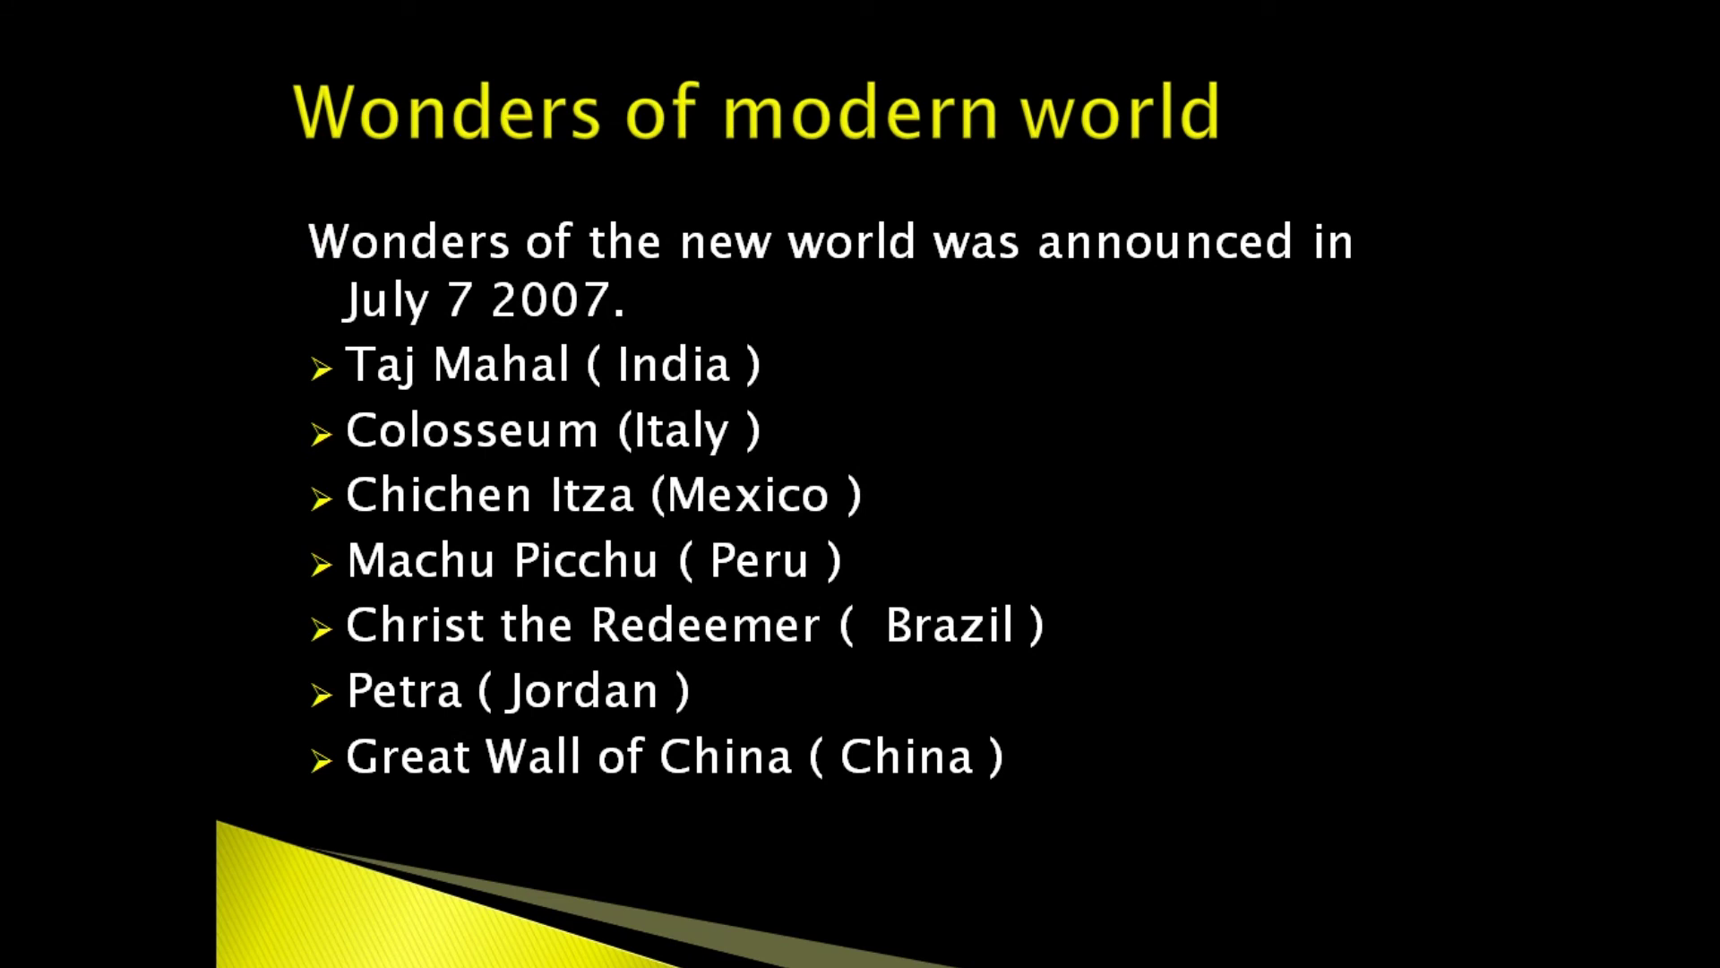
pyautogui.press('Right')
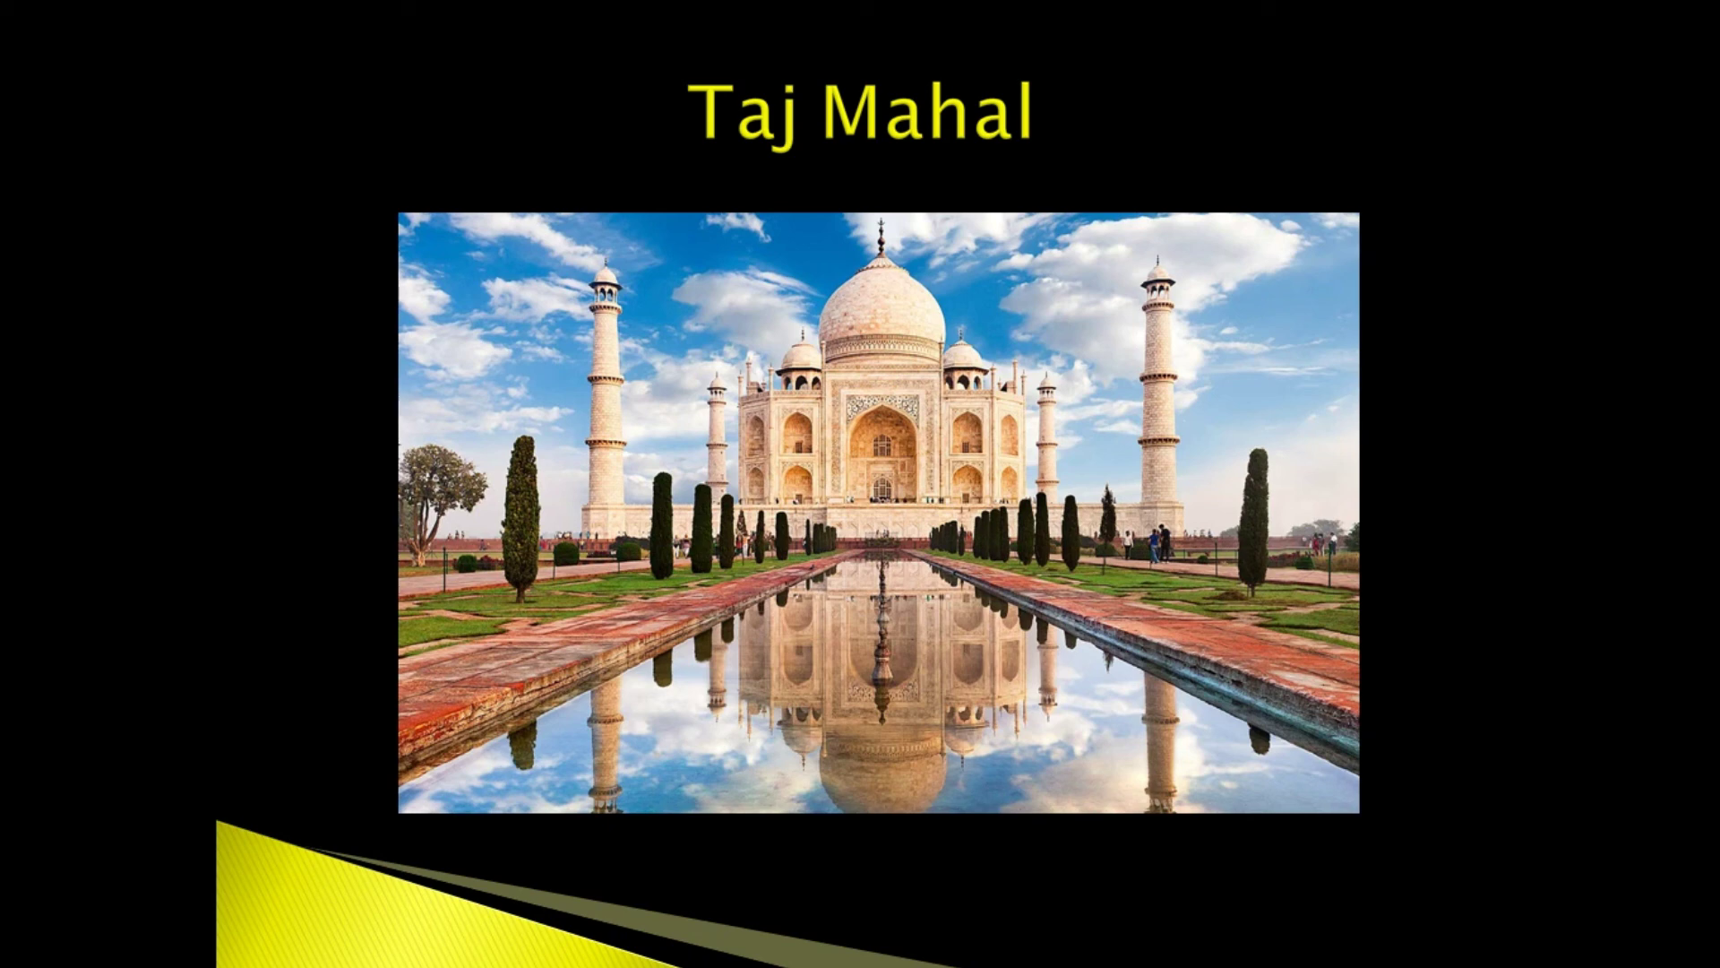
pyautogui.press('Right')
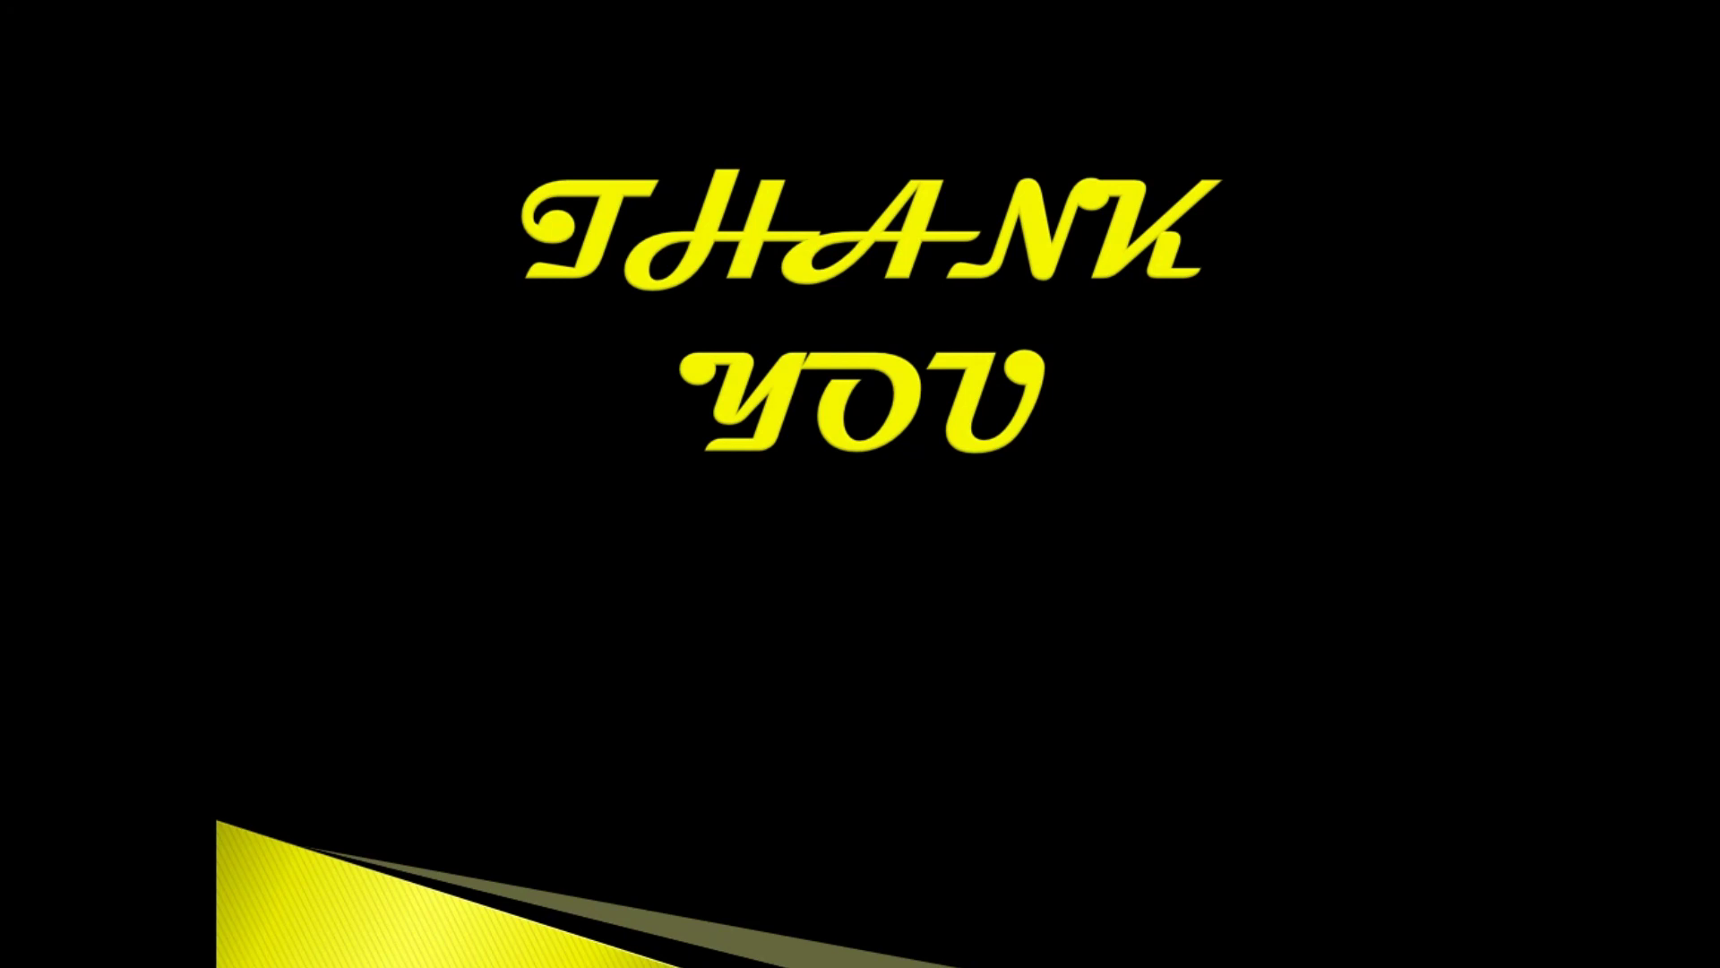
# Click past the final slide to end the show and return to Normal view
pyautogui.click(1460, 916)
pyautogui.click(1460, 915)
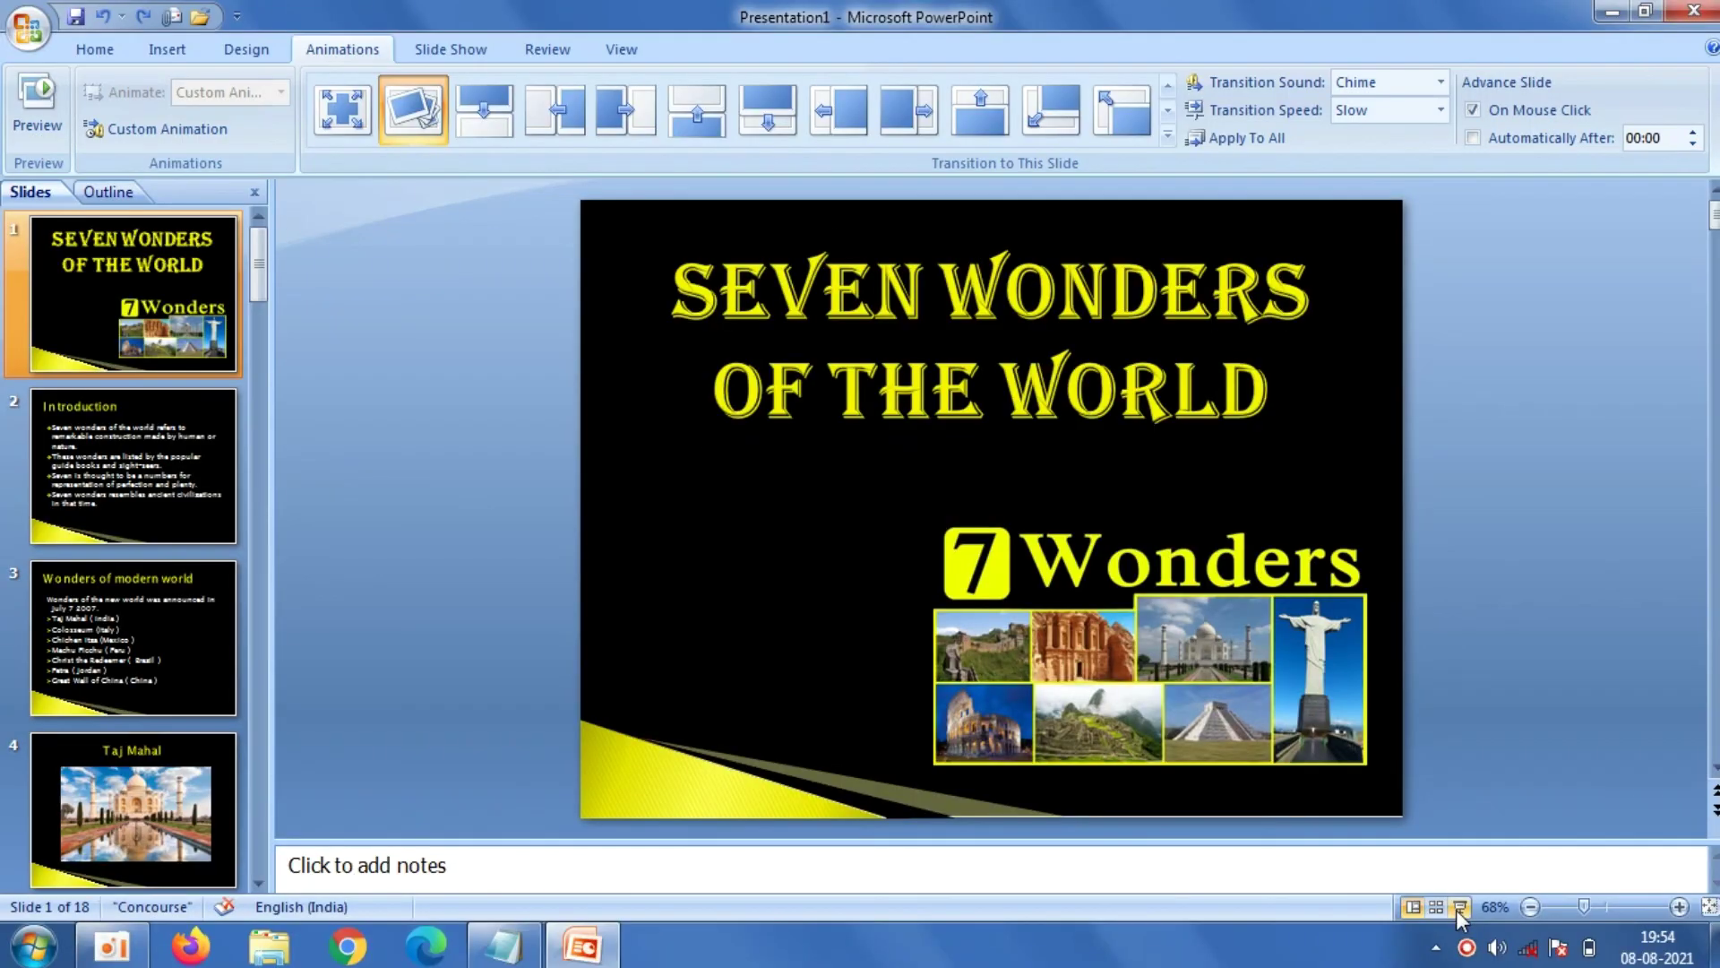